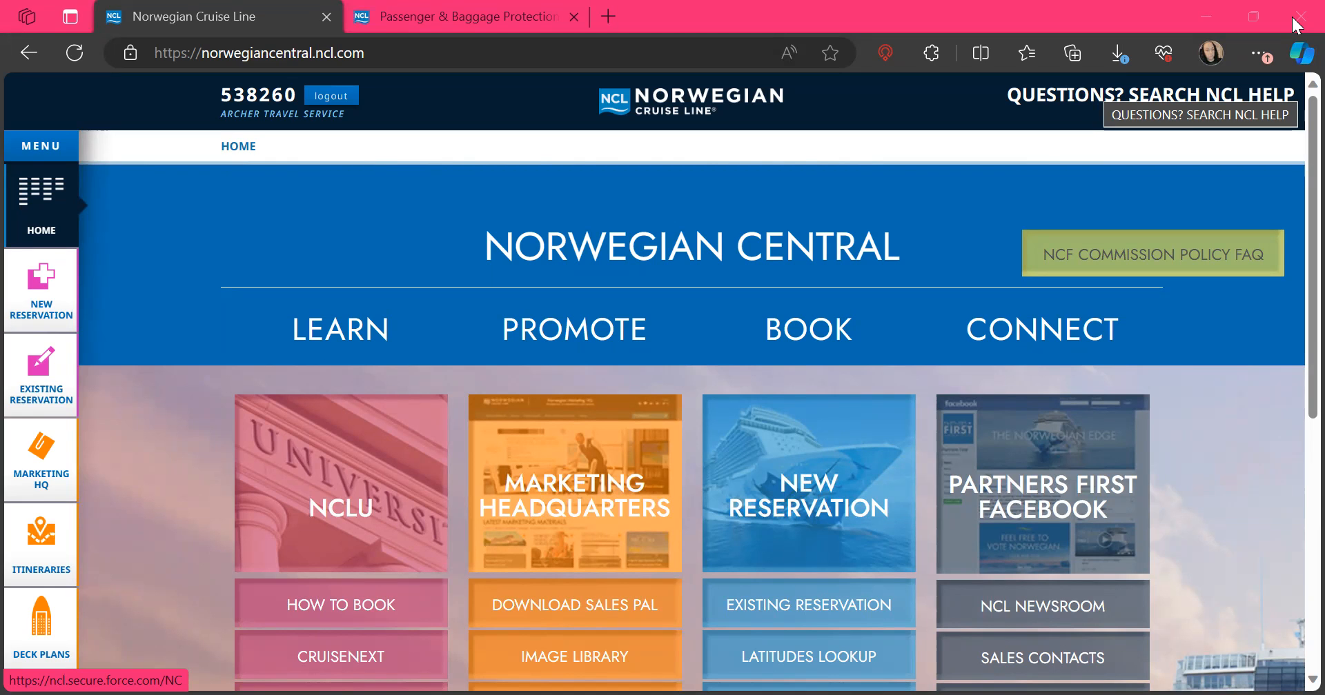
# Step: Open NCLU's How to Book guide and look over its Booking and Add-Ons tiles
pyautogui.scroll(-2, 1290, 15)
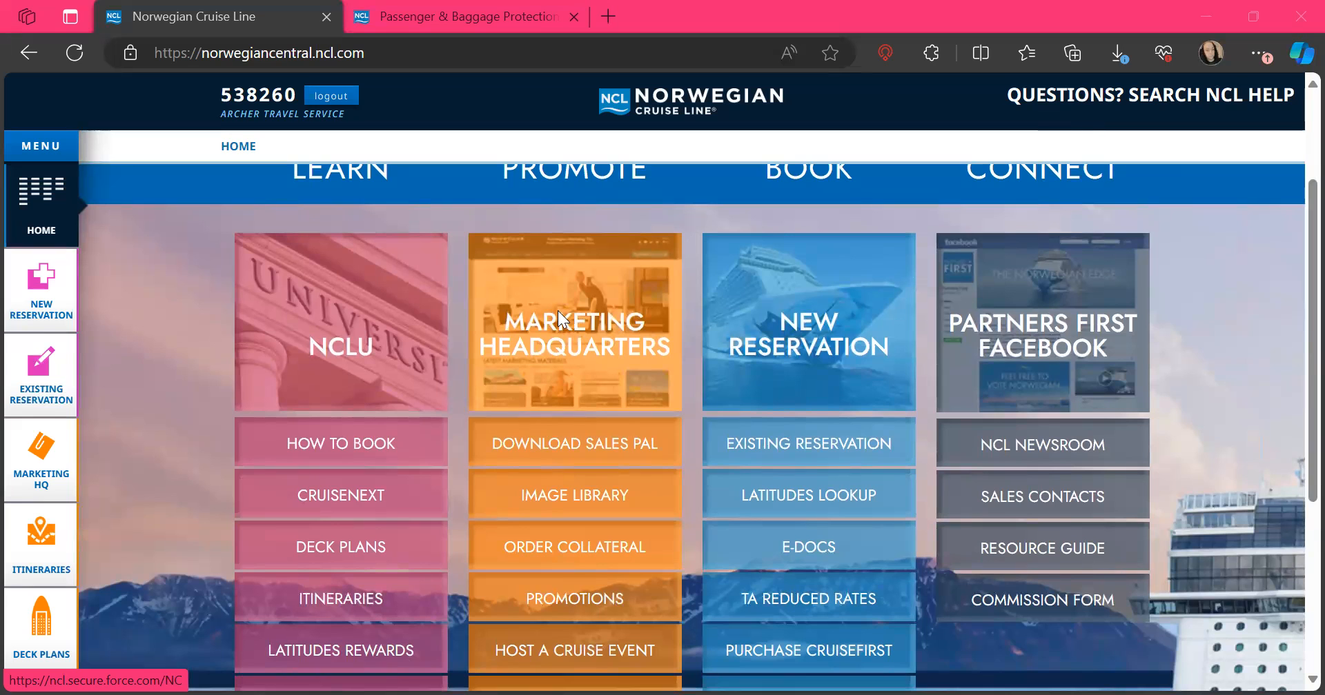
pyautogui.click(338, 444)
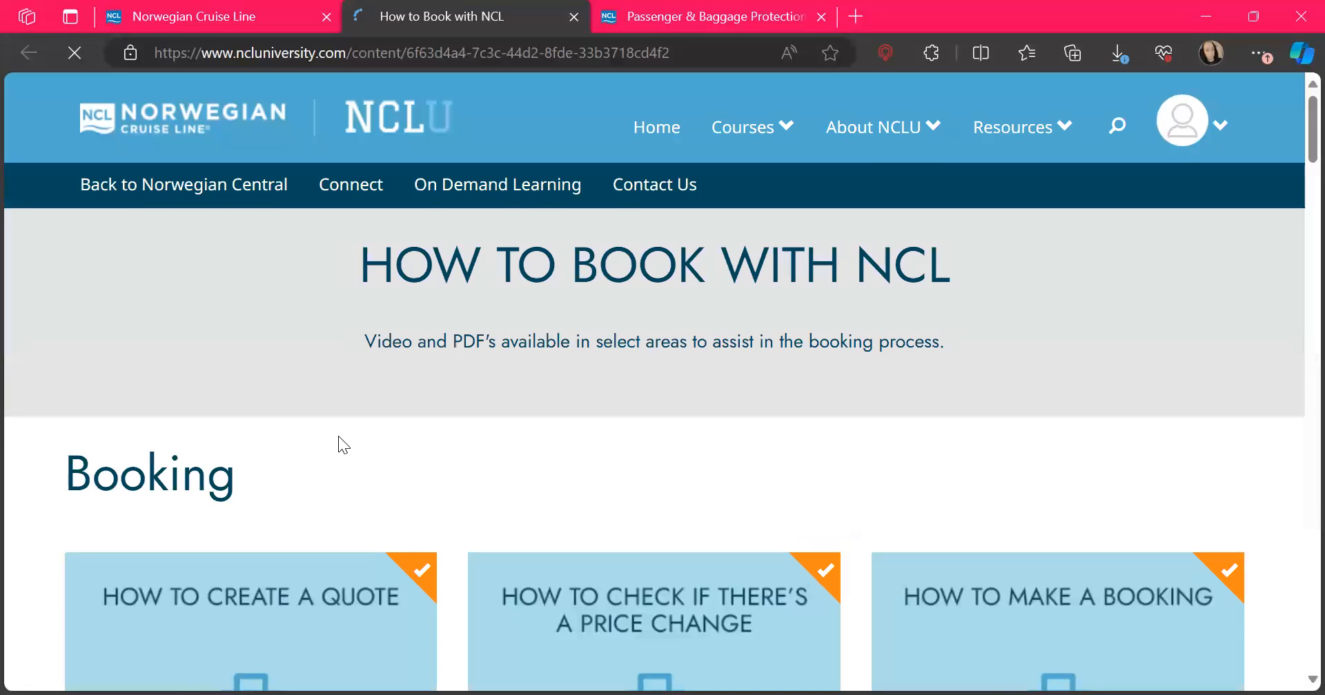
pyautogui.scroll(-15, 339, 437)
pyautogui.scroll(-12, 340, 447)
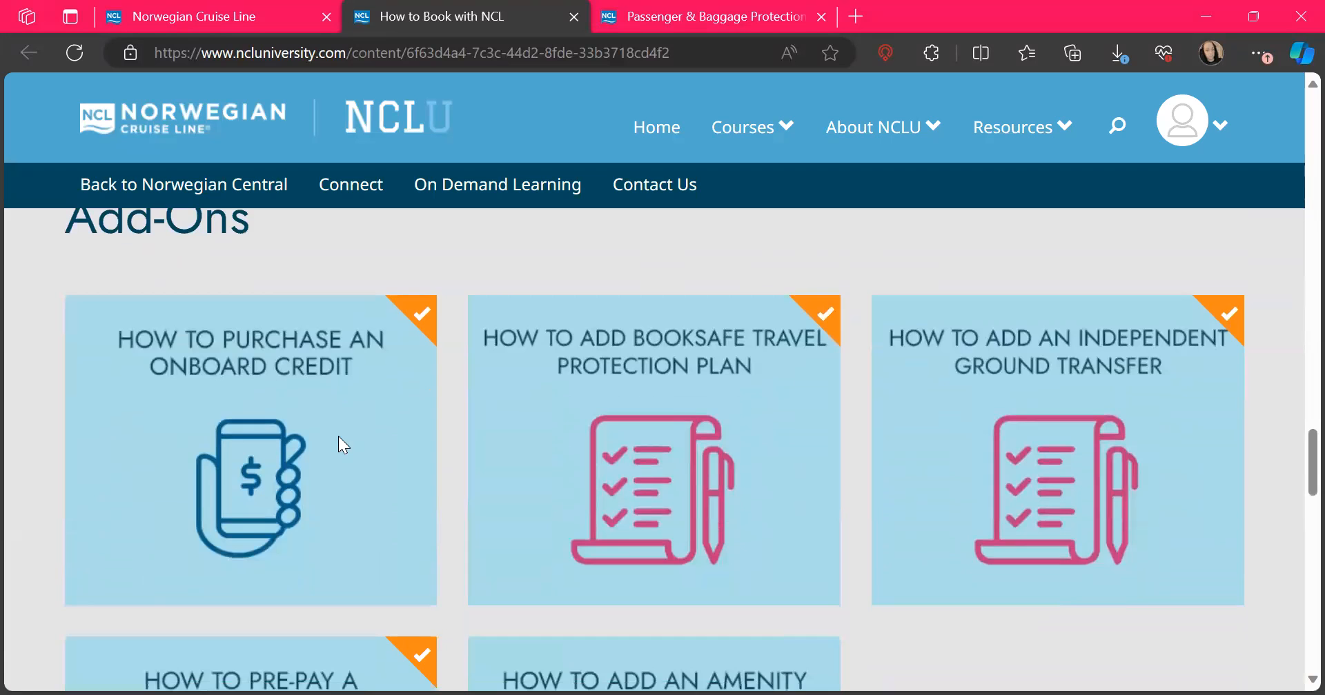
pyautogui.scroll(20, 338, 436)
pyautogui.scroll(1, 340, 437)
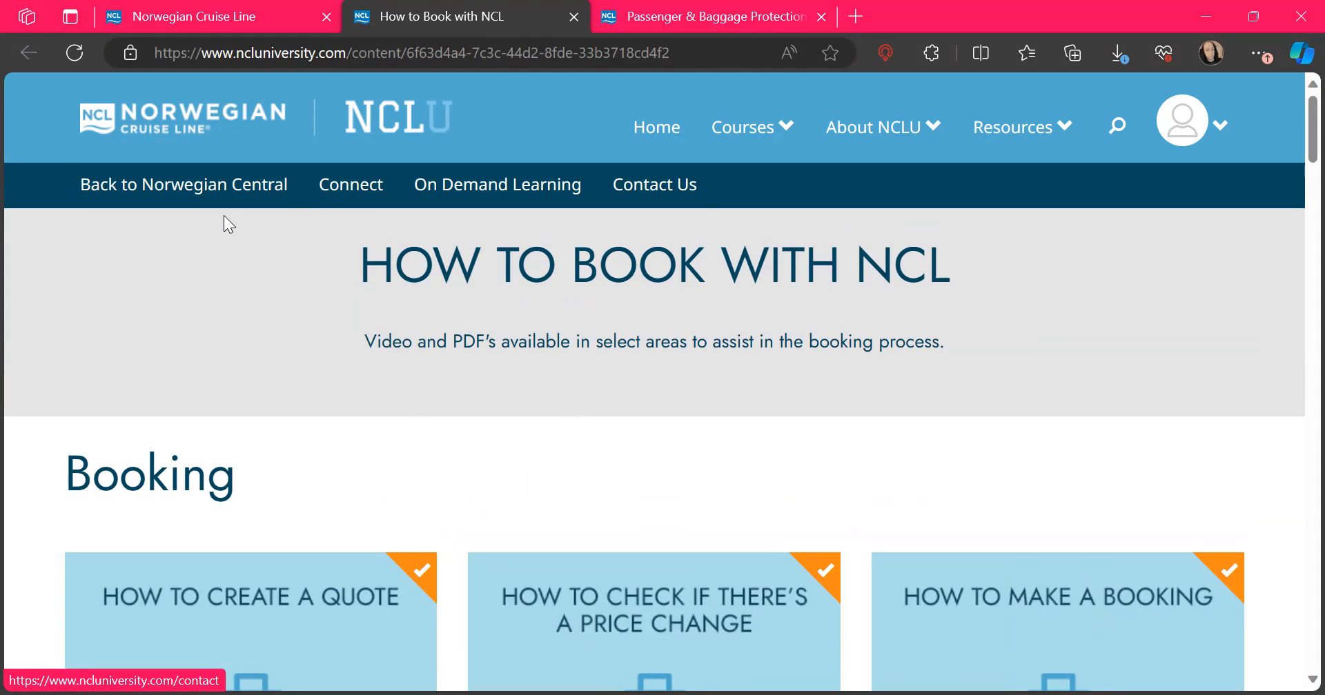
# Step: Return to the Norwegian Central home page and launch New Reservation in Seaweb ABE
pyautogui.click(200, 187)
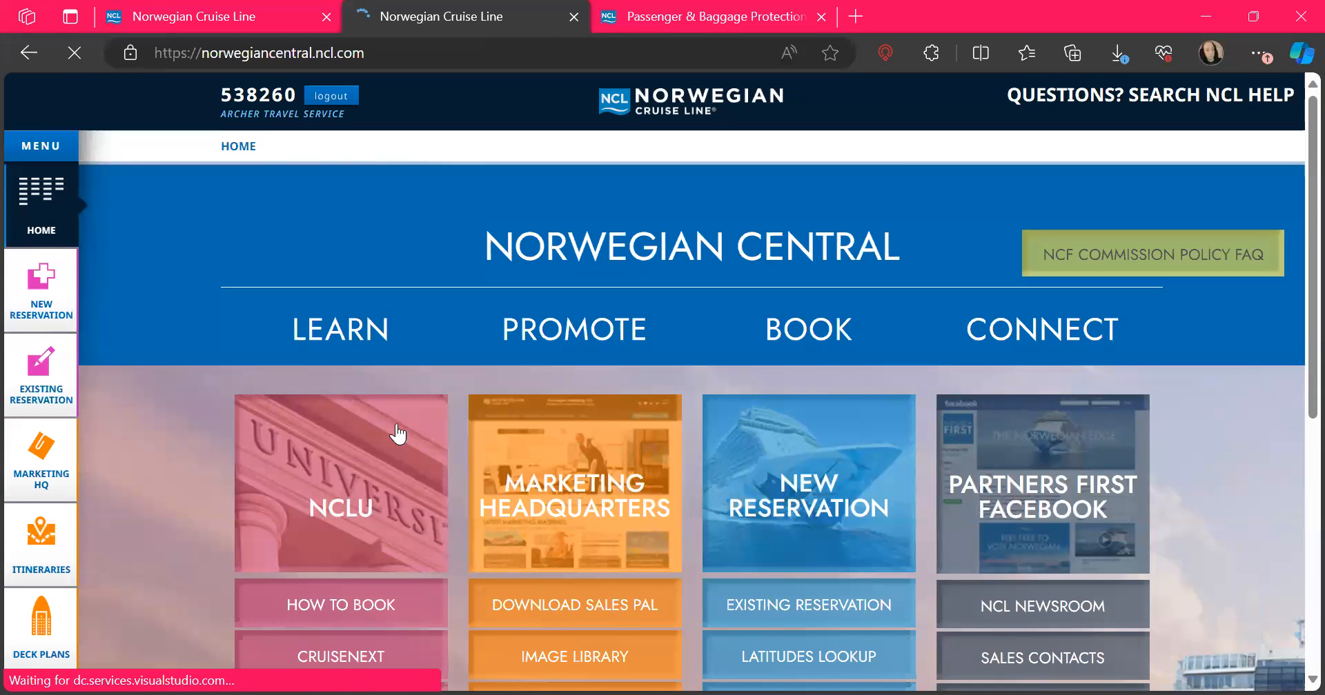
pyautogui.scroll(-3, 414, 428)
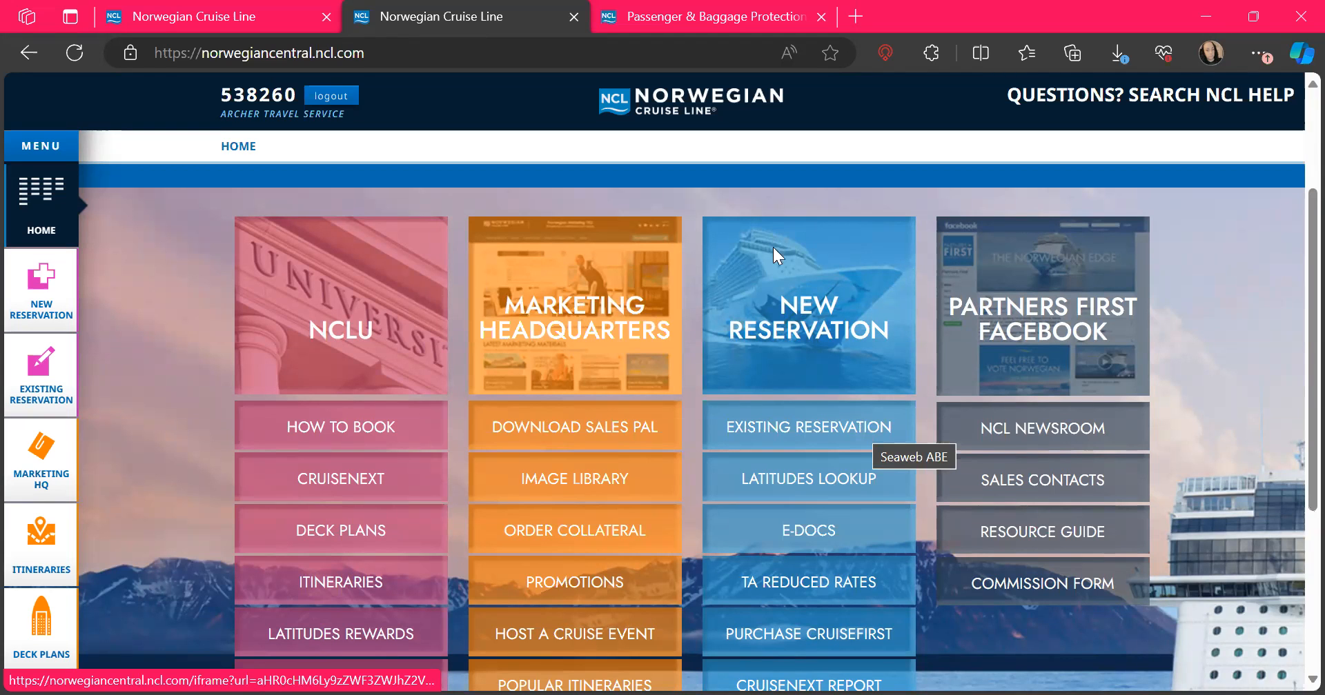
pyautogui.scroll(-2, 871, 257)
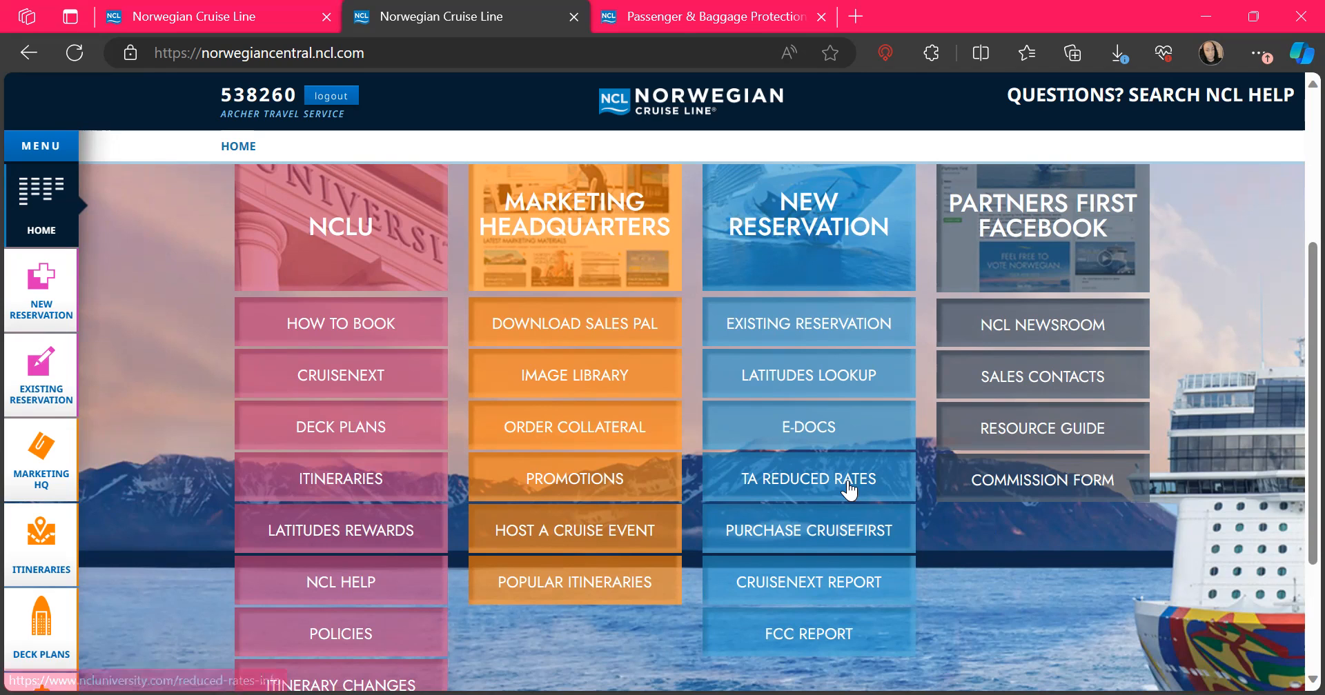
pyautogui.click(812, 227)
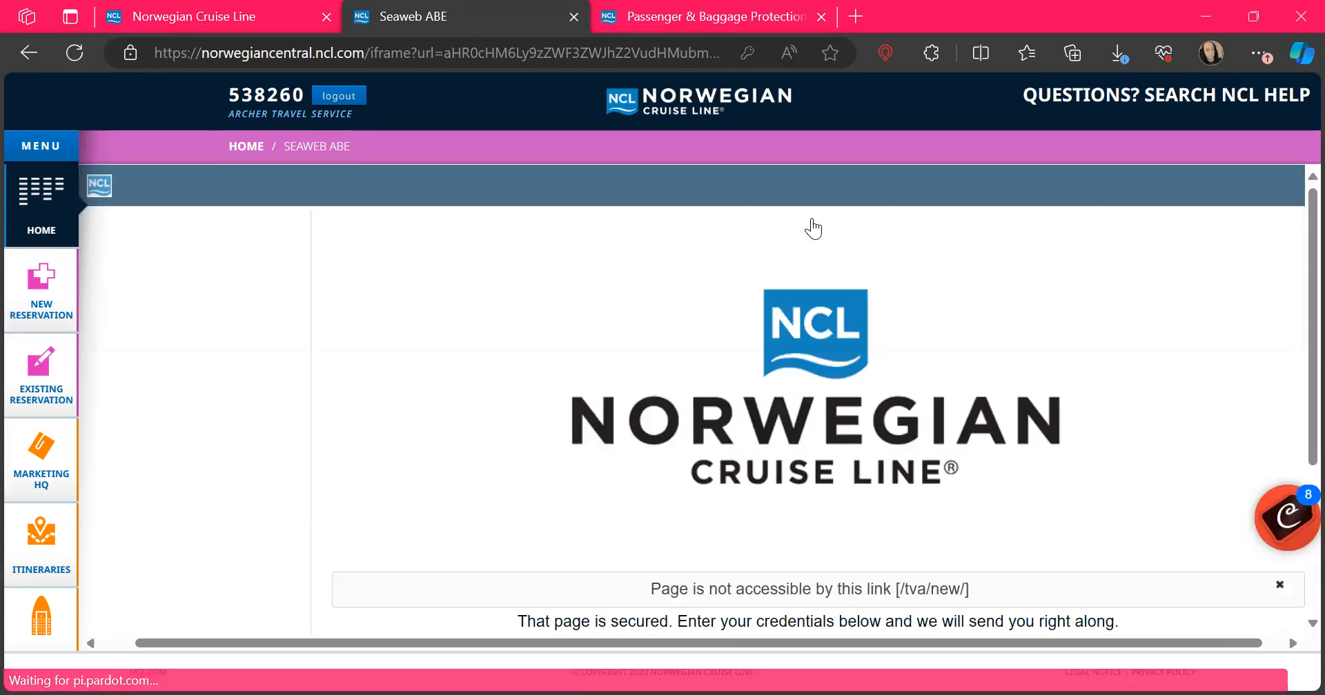
# Step: Log in with the saved agent credentials to open a new 2-guest reservation
pyautogui.scroll(-3, 812, 228)
pyautogui.click(673, 442)
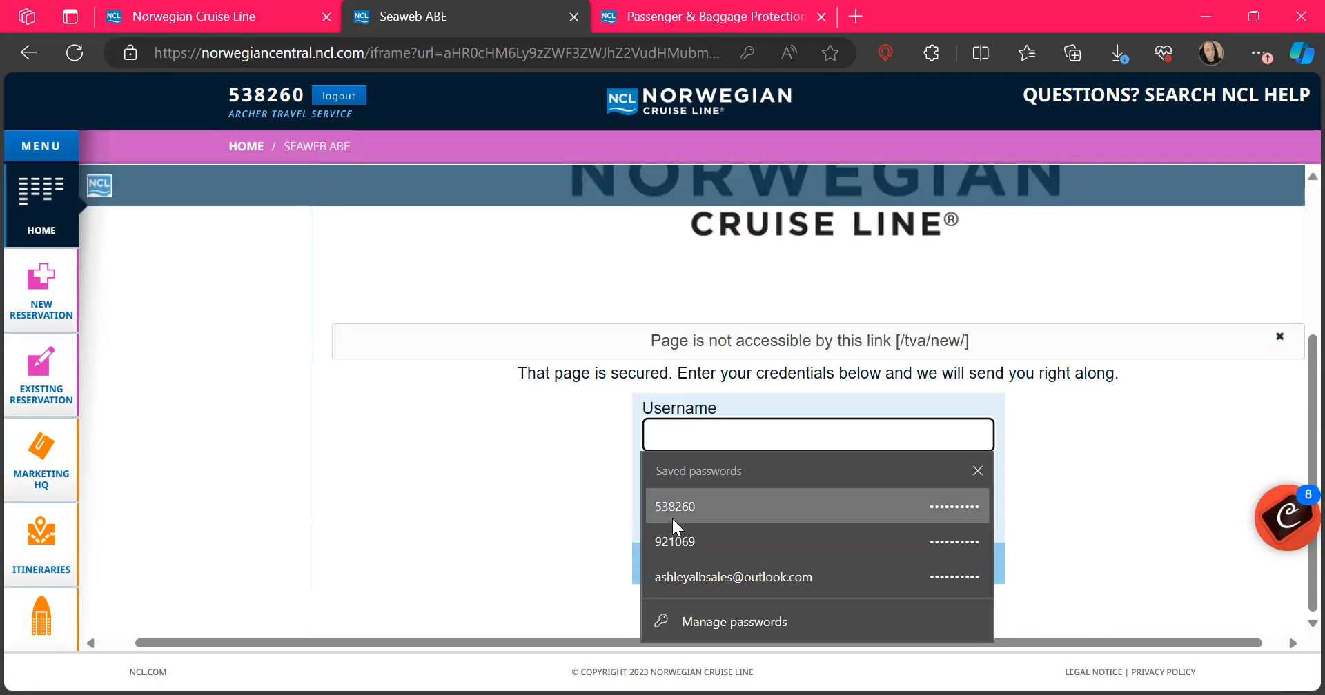
pyautogui.click(672, 511)
pyautogui.click(801, 567)
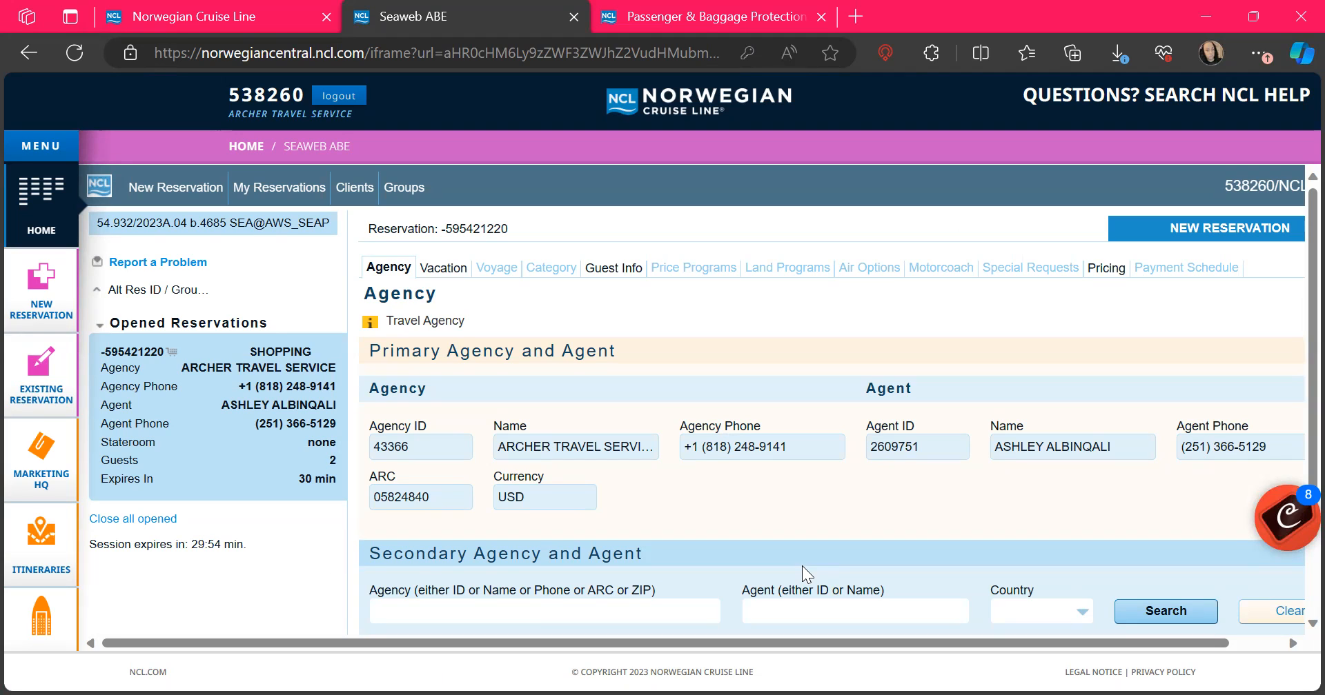
pyautogui.scroll(-2, 801, 565)
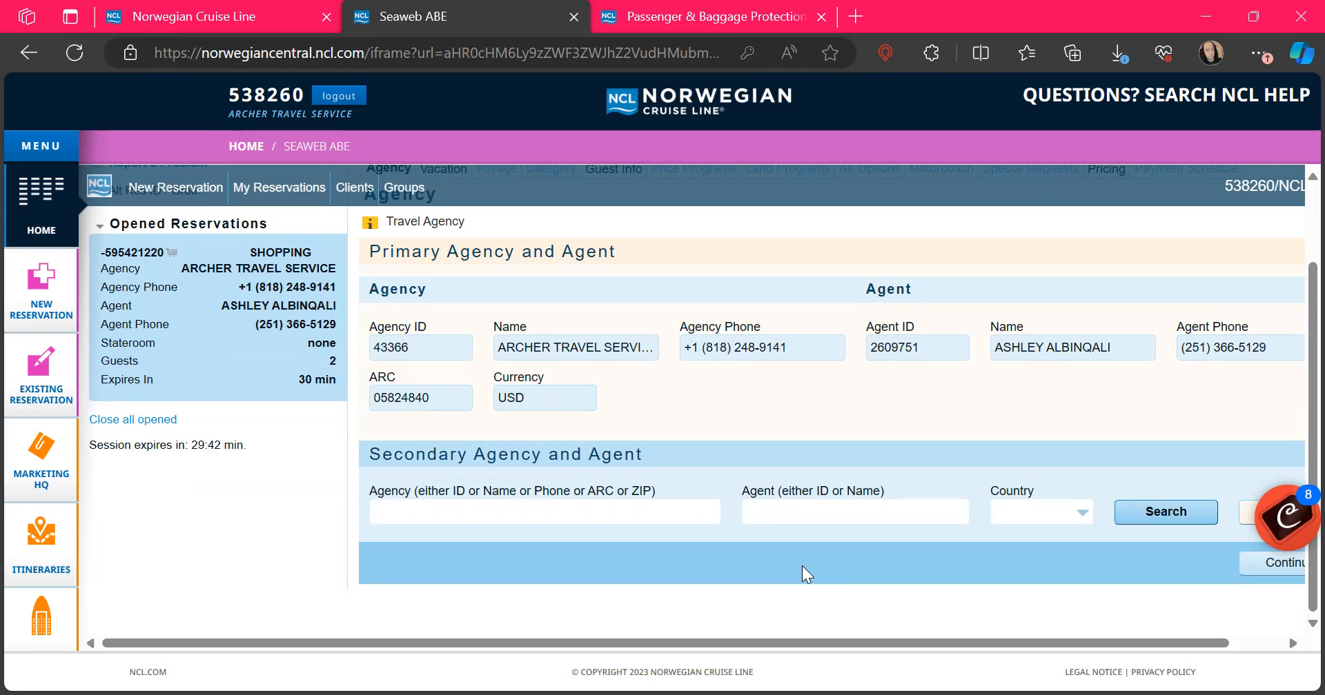
pyautogui.scroll(2, 801, 565)
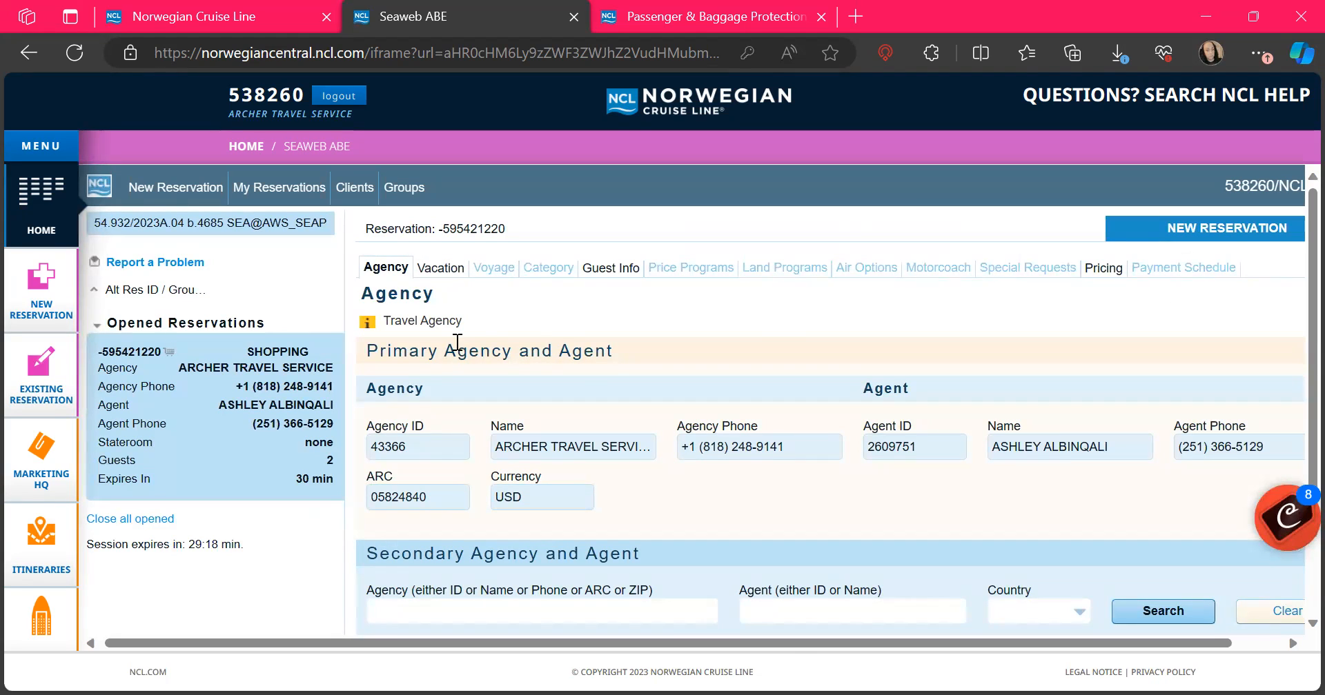
# Step: On the Vacation form, pick August 1, 2024 as start date for an 08/01–08/31/2024 range
pyautogui.click(432, 271)
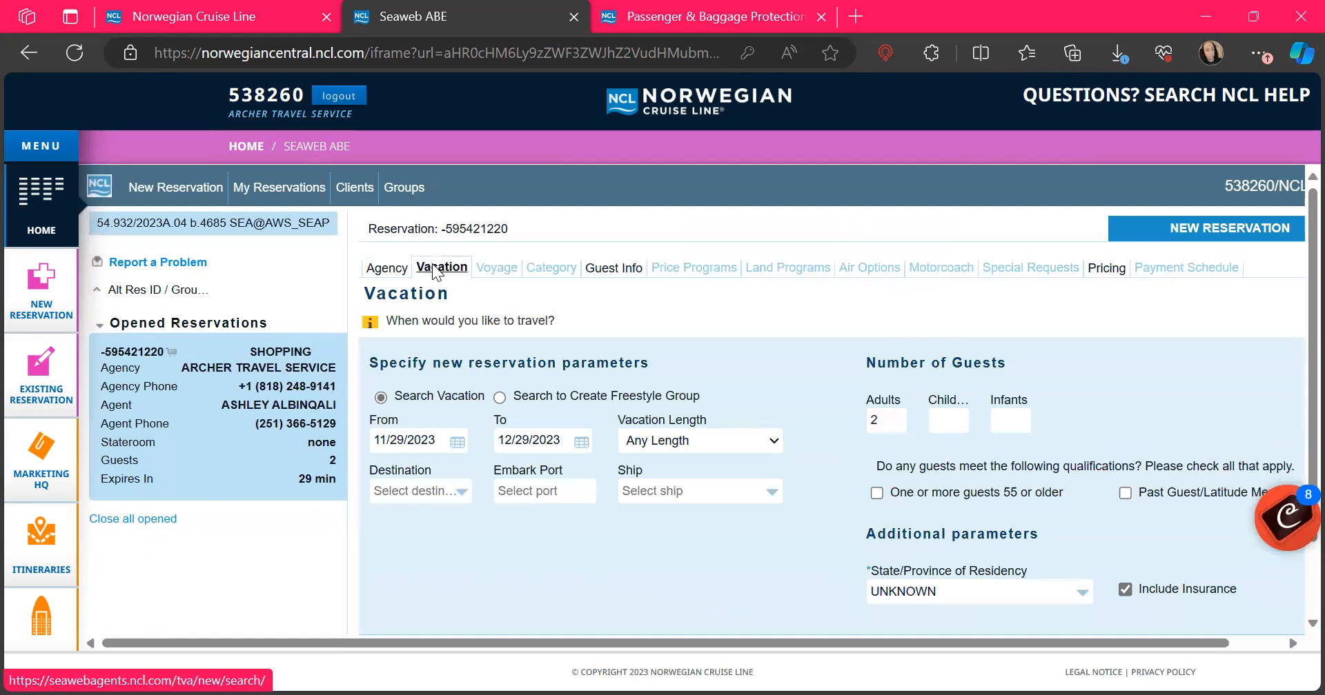
pyautogui.scroll(-1, 434, 273)
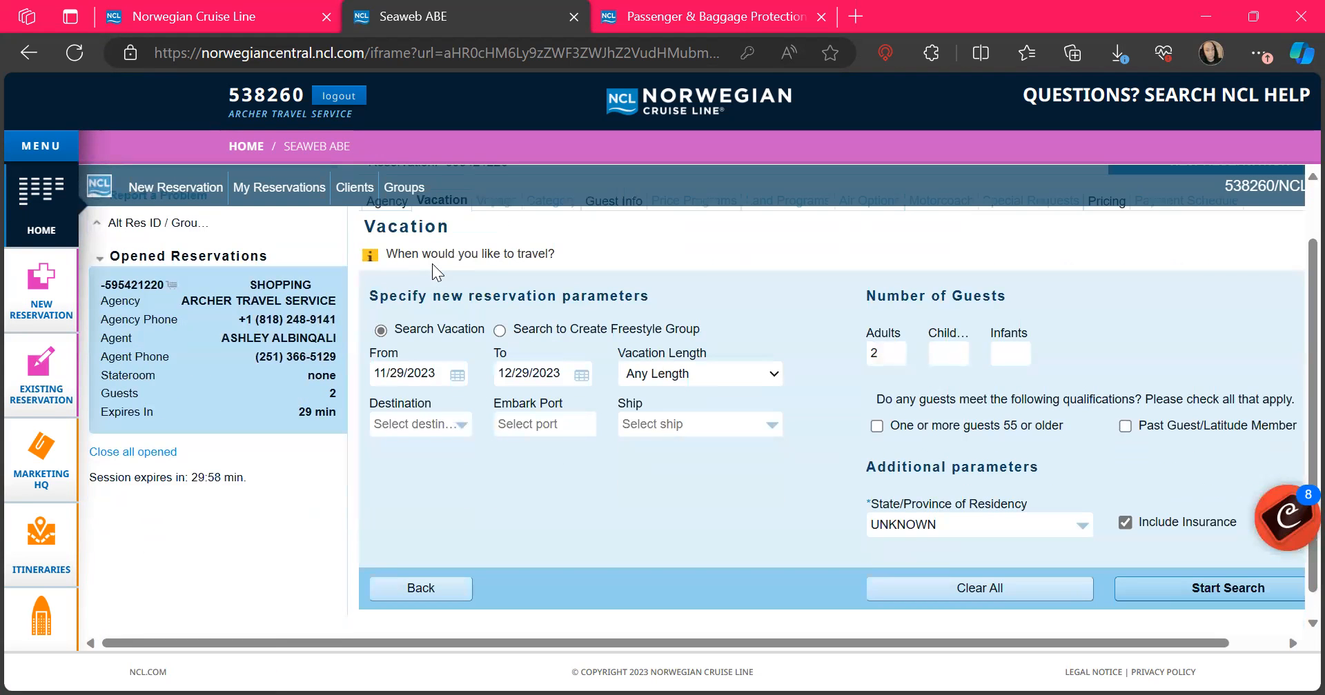
pyautogui.click(456, 374)
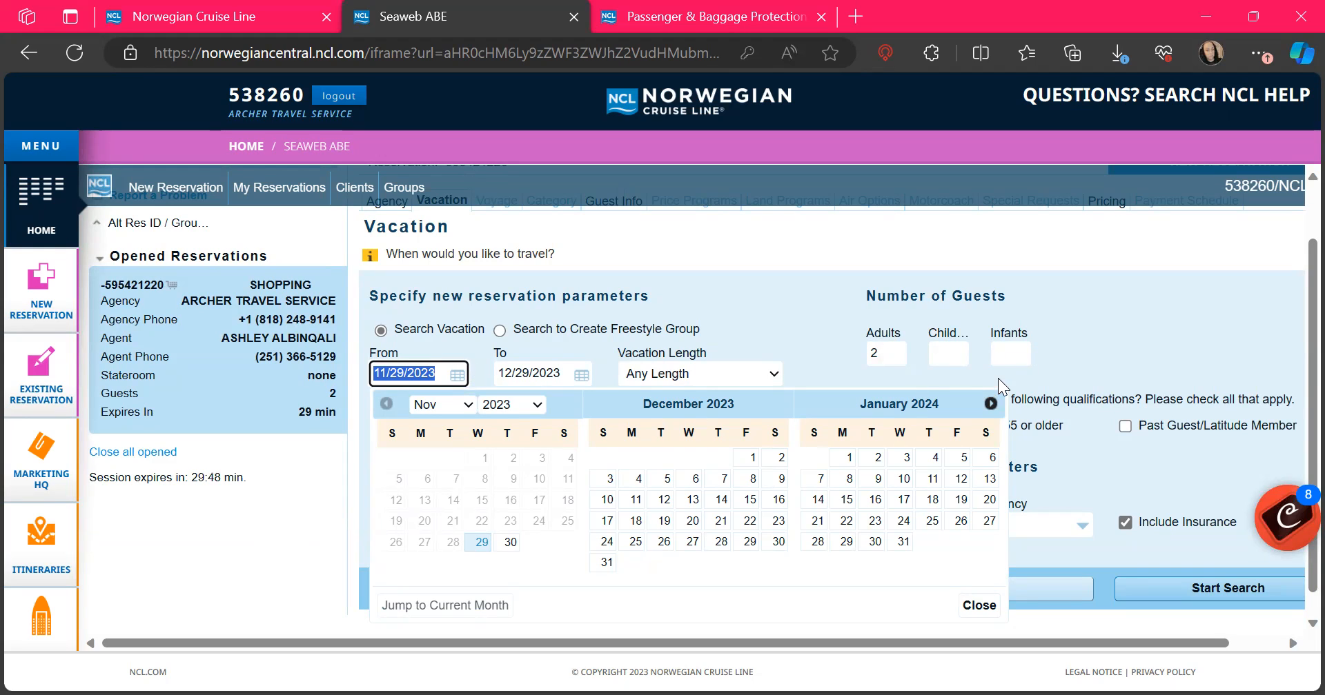
pyautogui.doubleClick(991, 404)
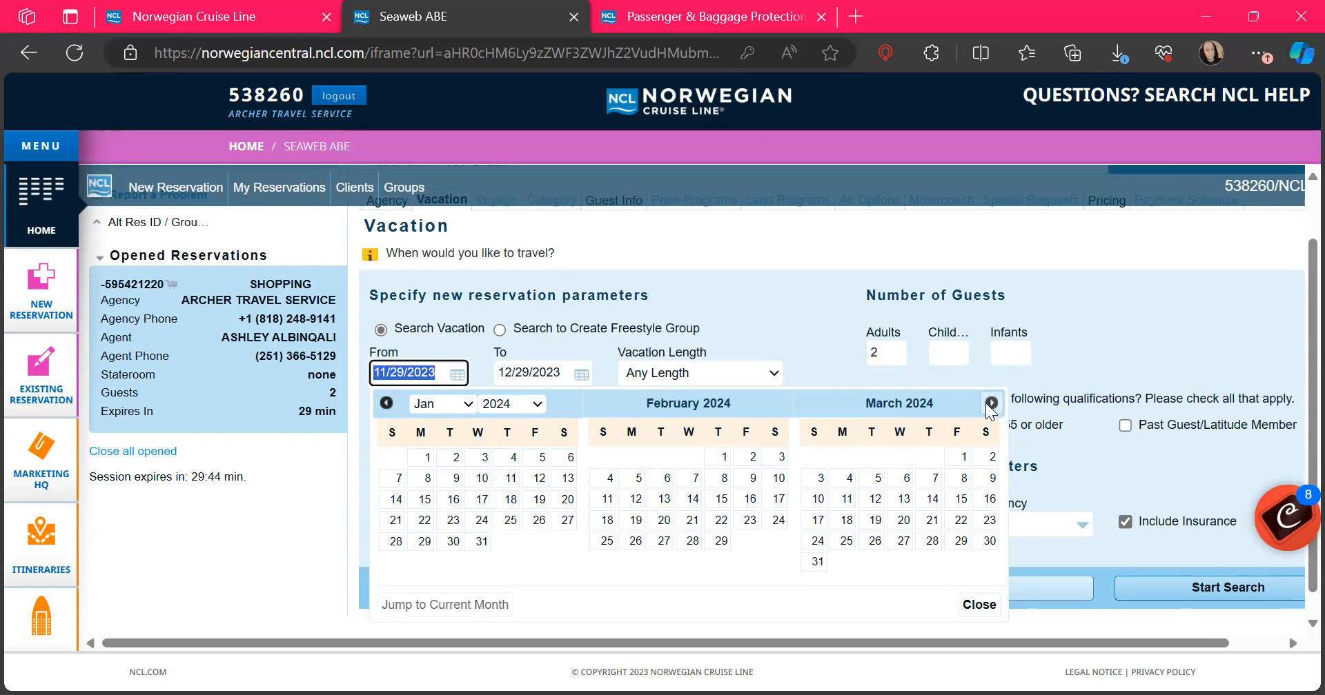
pyautogui.click(991, 404)
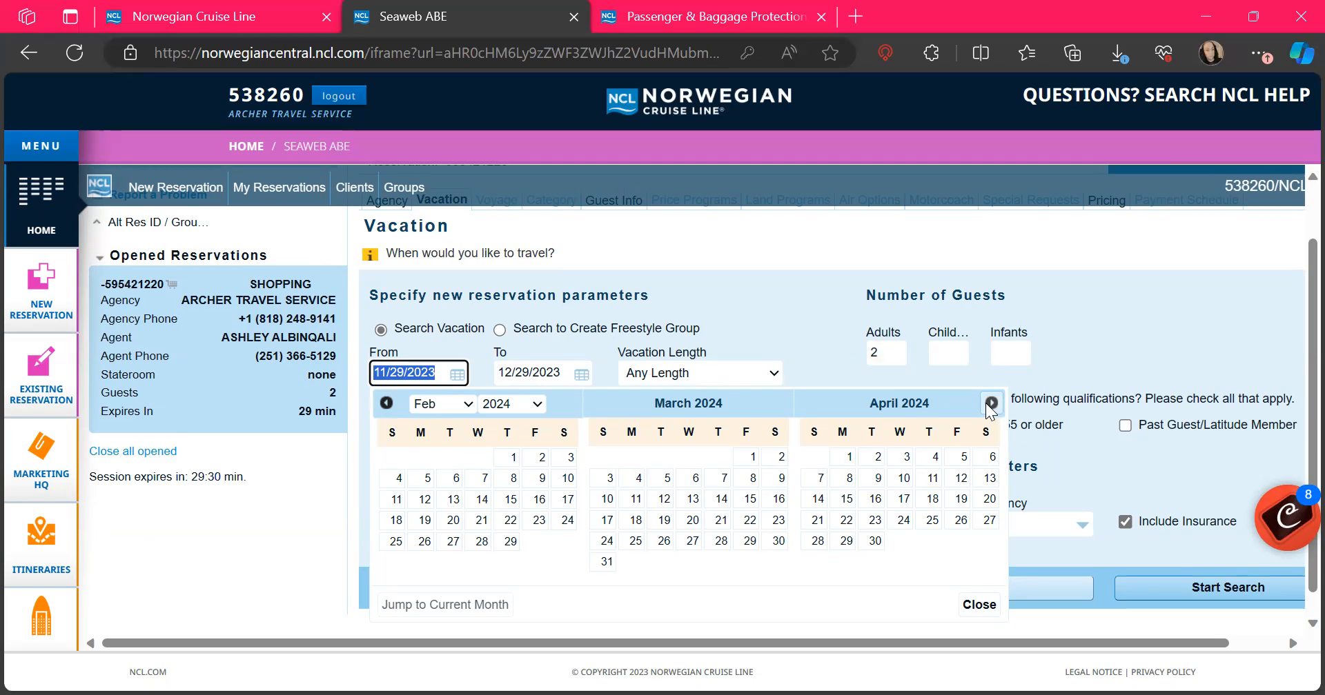
pyautogui.click(595, 2)
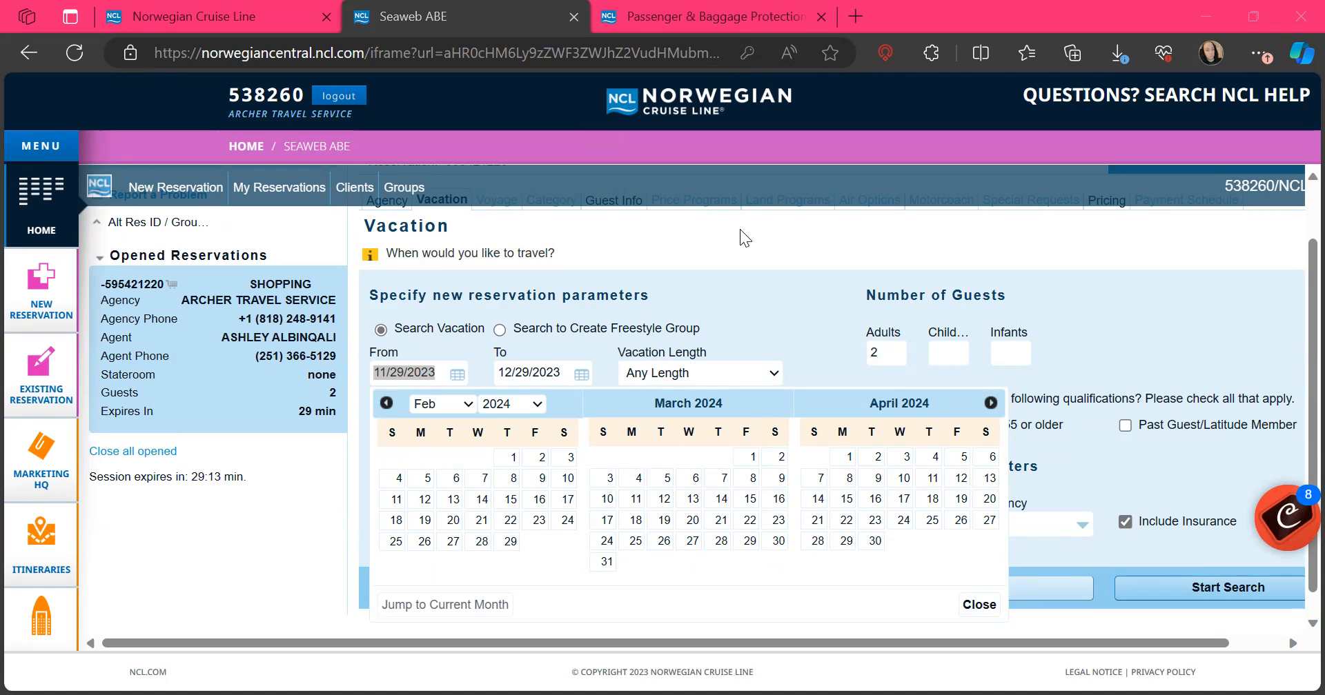
pyautogui.click(991, 404)
pyautogui.click(992, 404)
pyautogui.click(992, 404)
pyautogui.click(992, 404)
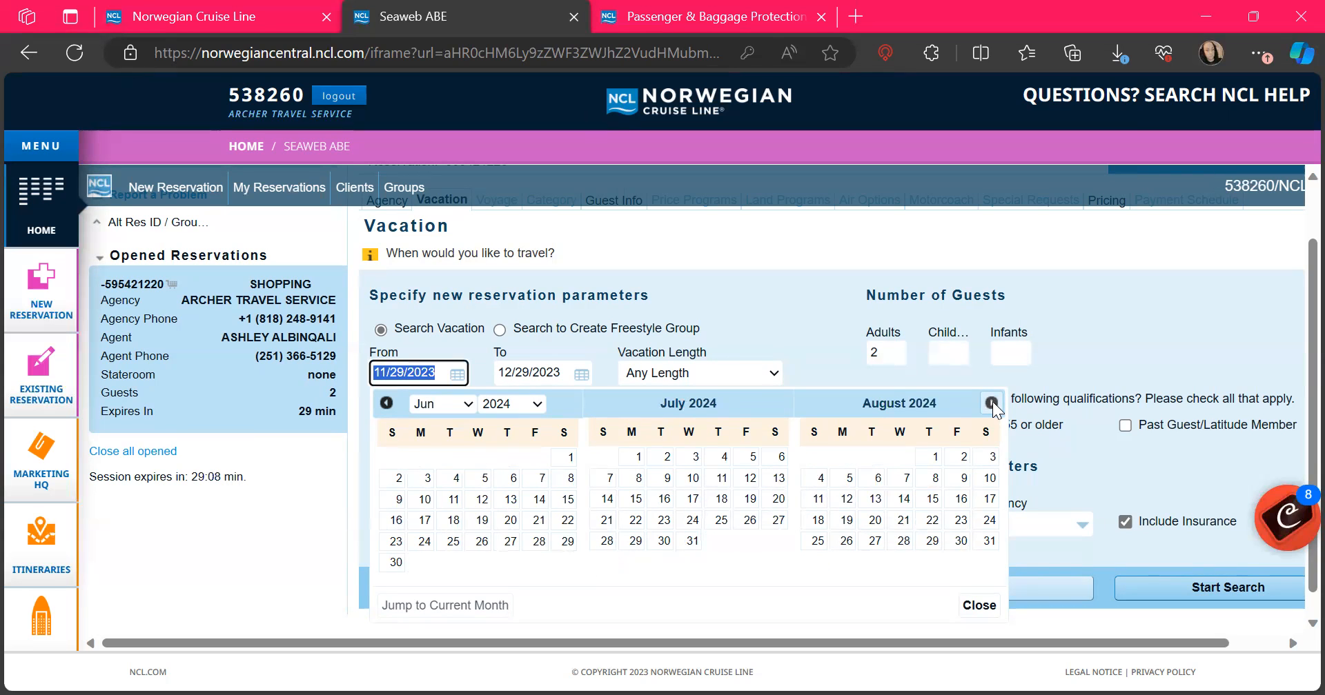
pyautogui.click(933, 458)
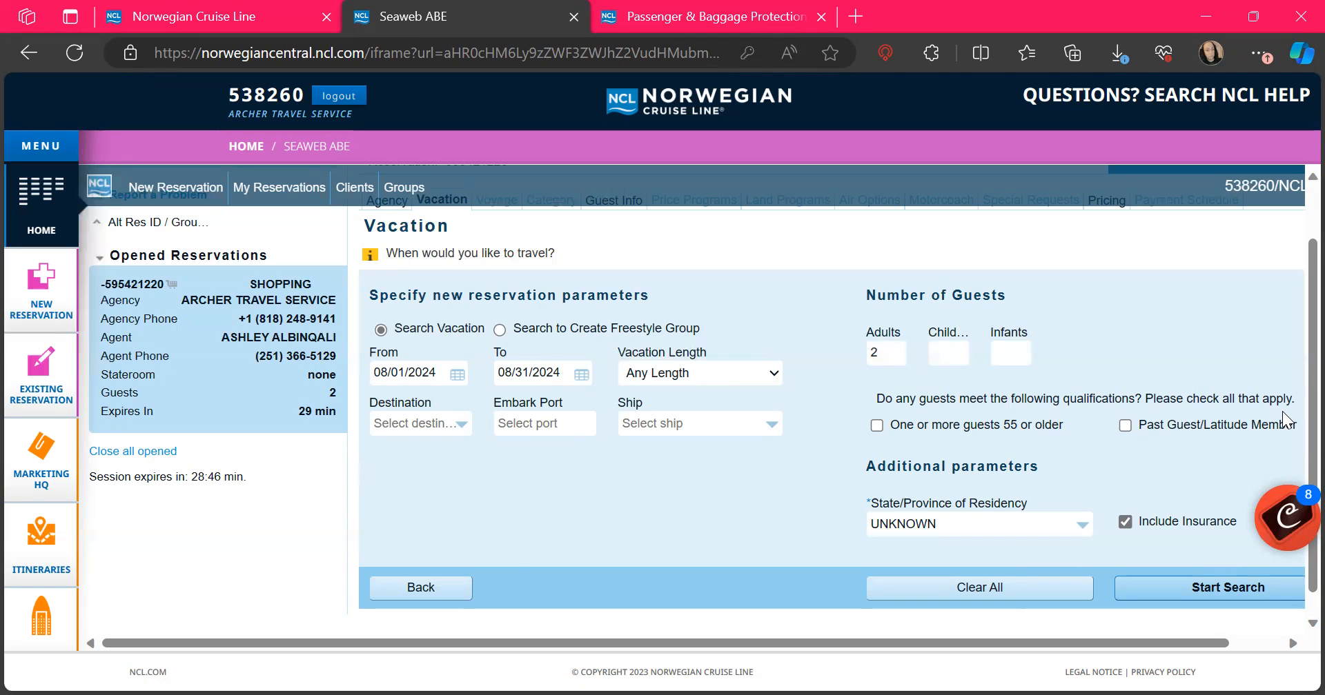
# Step: Choose FL (Florida) as the guests' state of residency
pyautogui.click(970, 531)
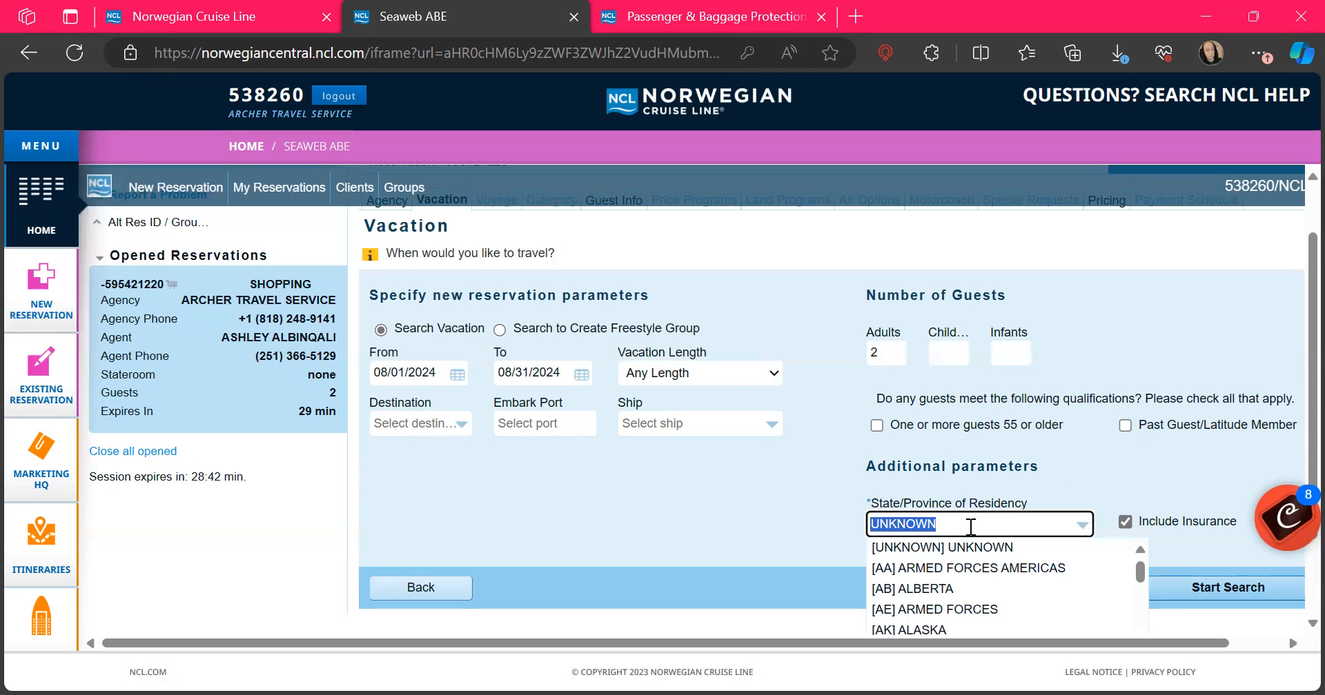
pyautogui.write('mi')
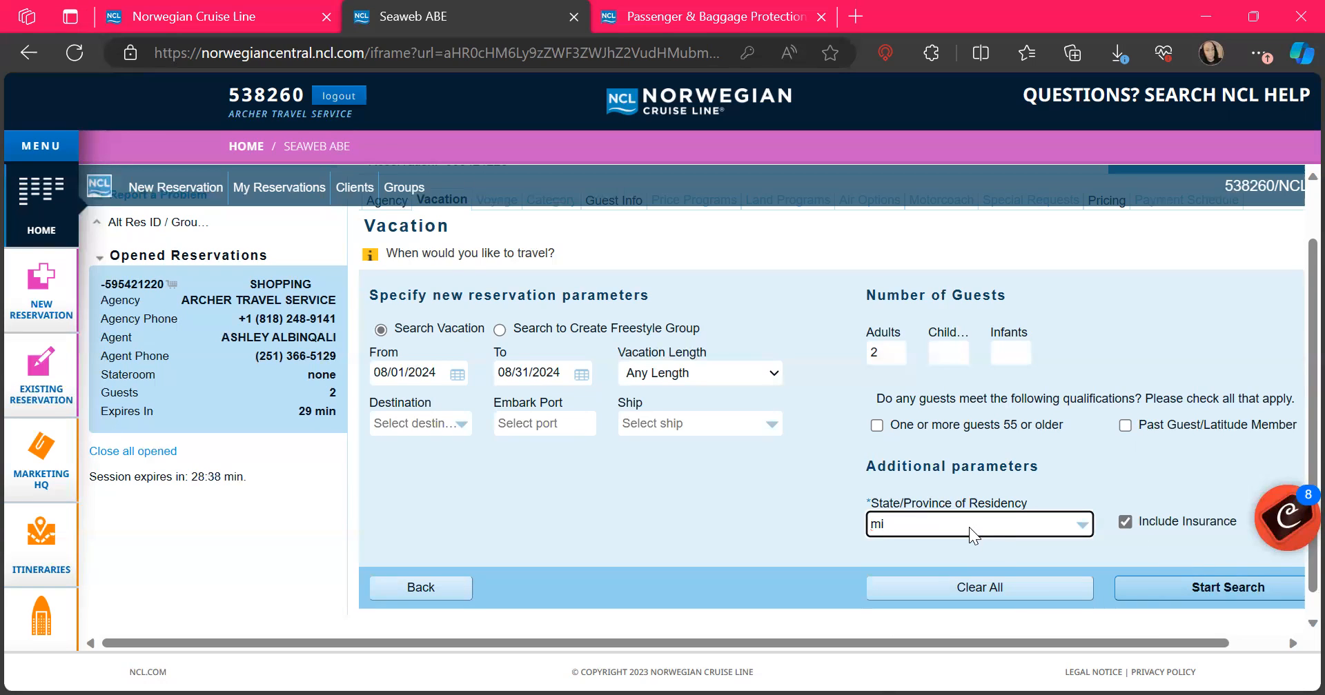
pyautogui.press('BackSpace')
pyautogui.write('flo')
pyautogui.click(893, 553)
pyautogui.click(316, 1)
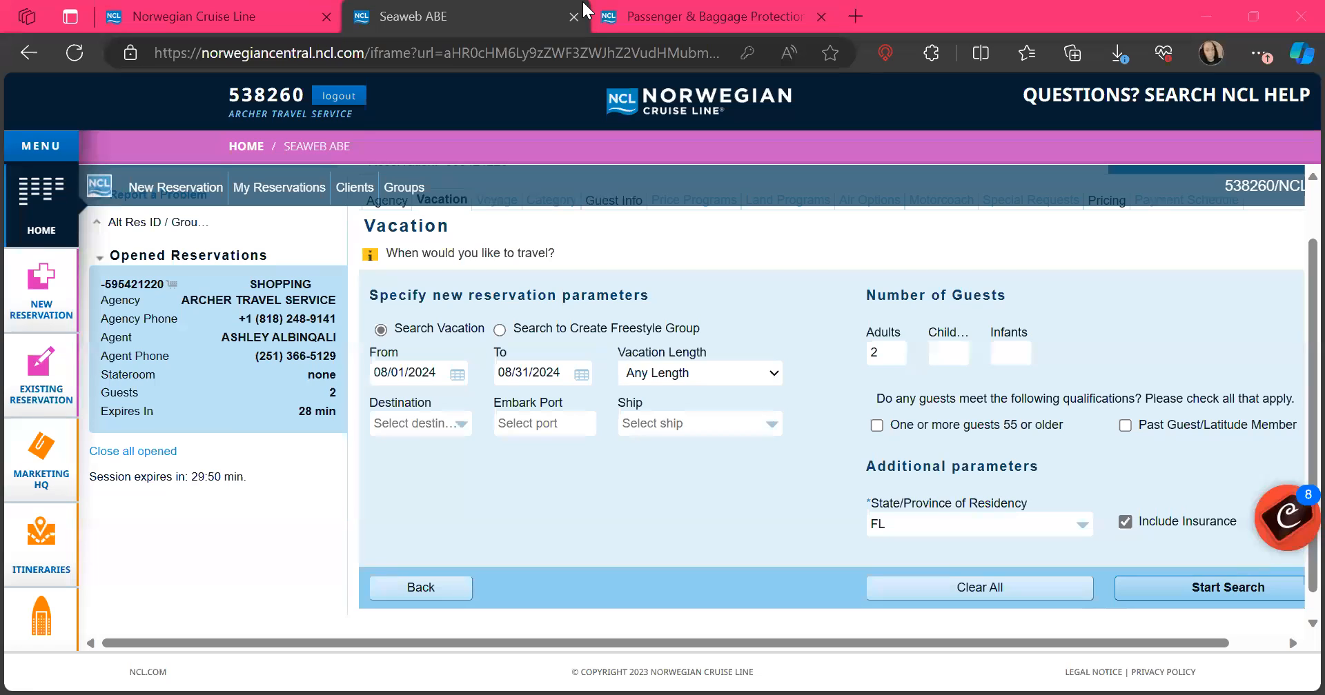
pyautogui.click(537, 419)
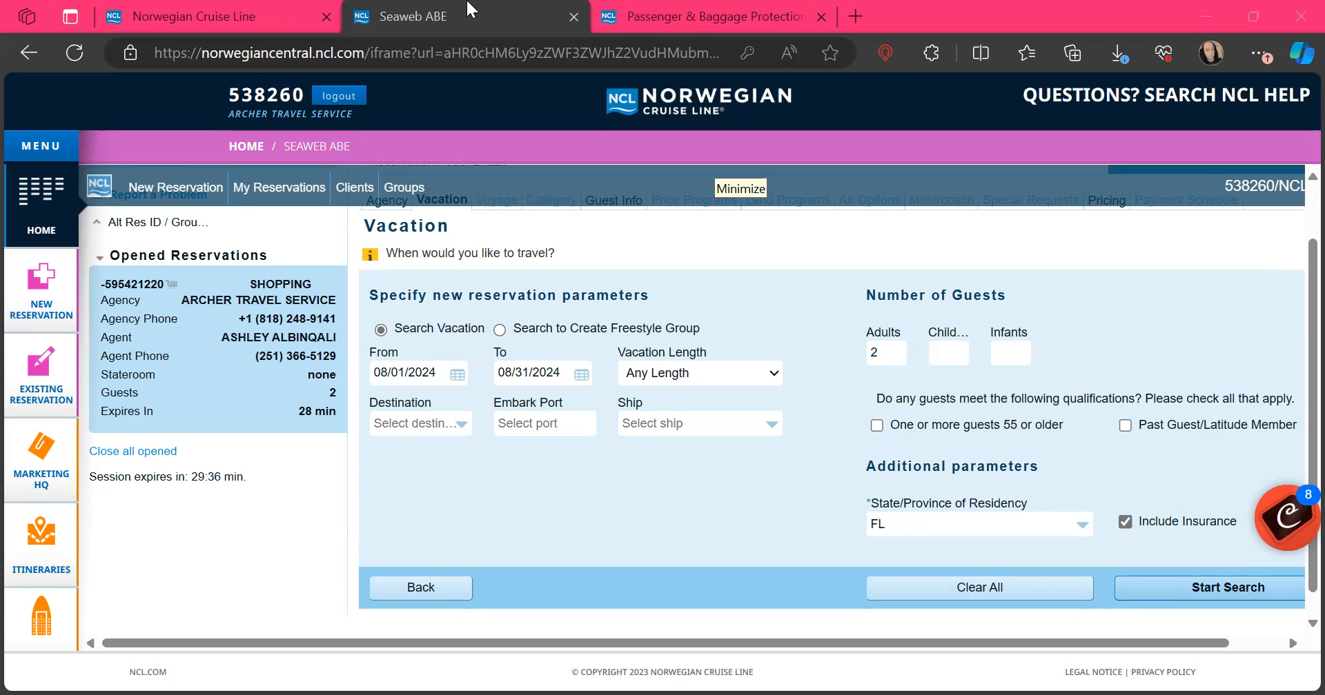
# Step: Set the embark port to Miami (MIA)
pyautogui.click(534, 433)
pyautogui.write('Wes')
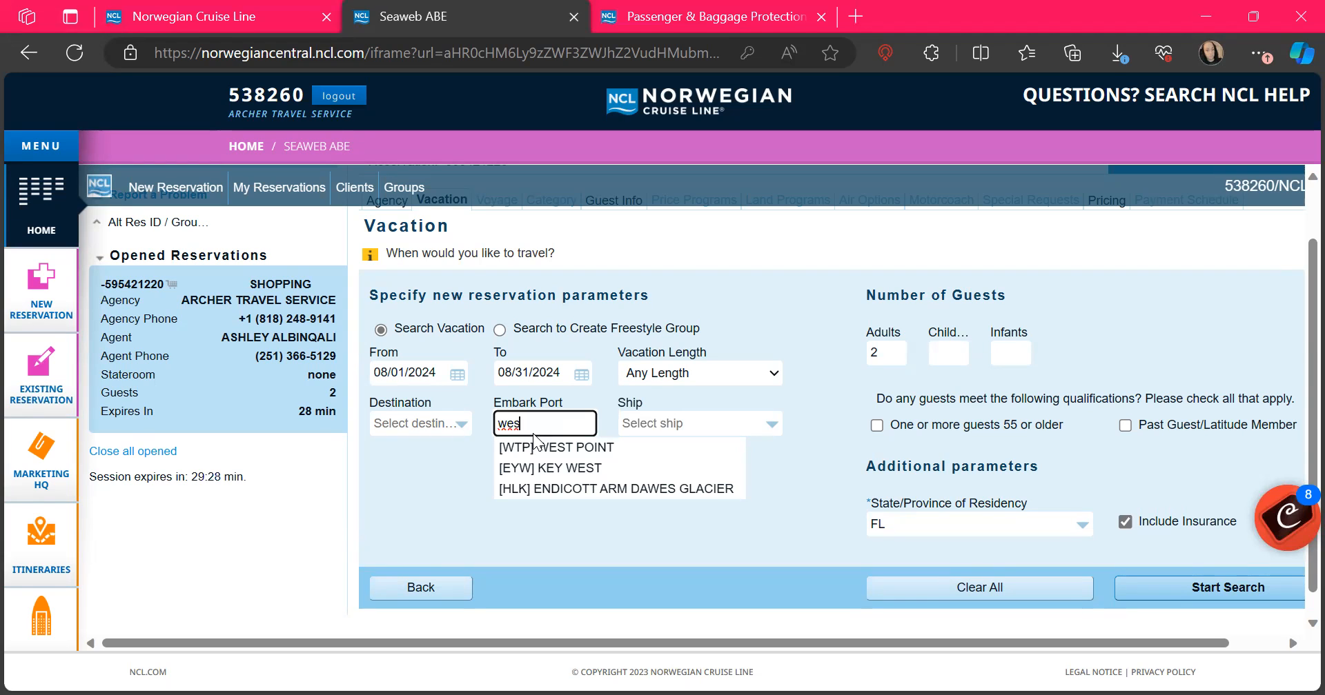
pyautogui.press('BackSpace')
pyautogui.press('BackSpace')
pyautogui.press('BackSpace')
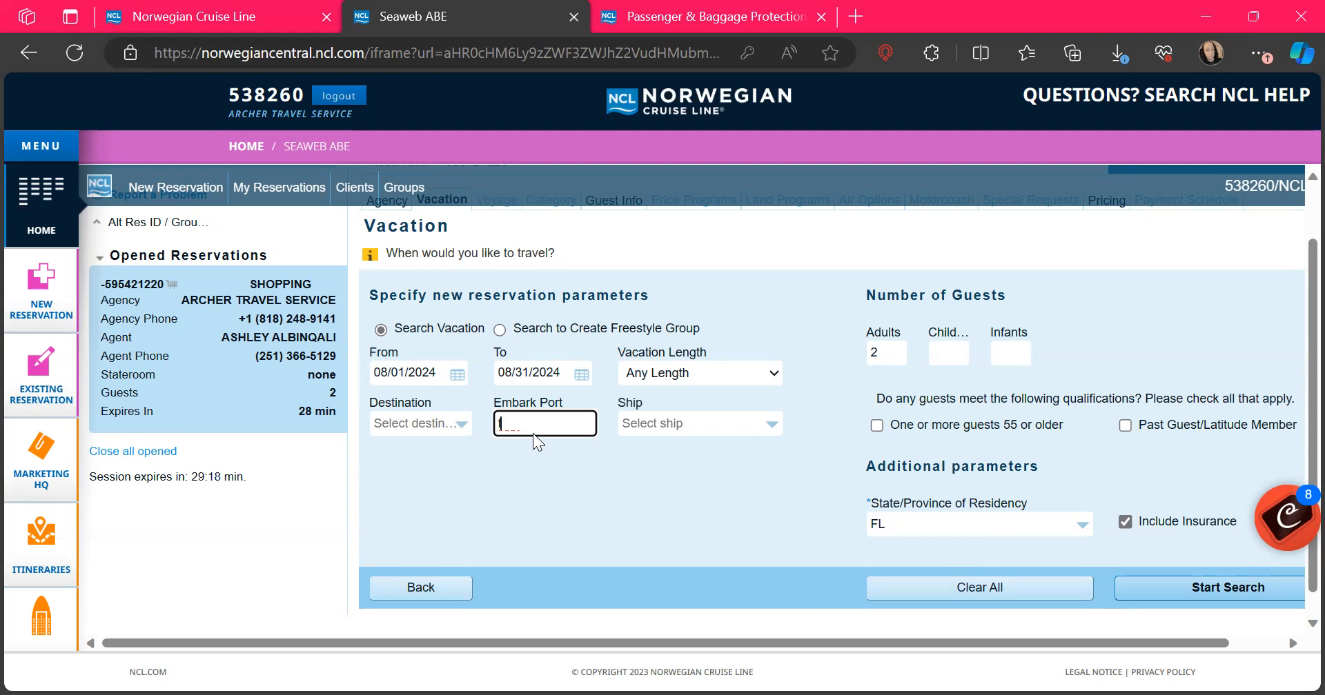
pyautogui.write('lo')
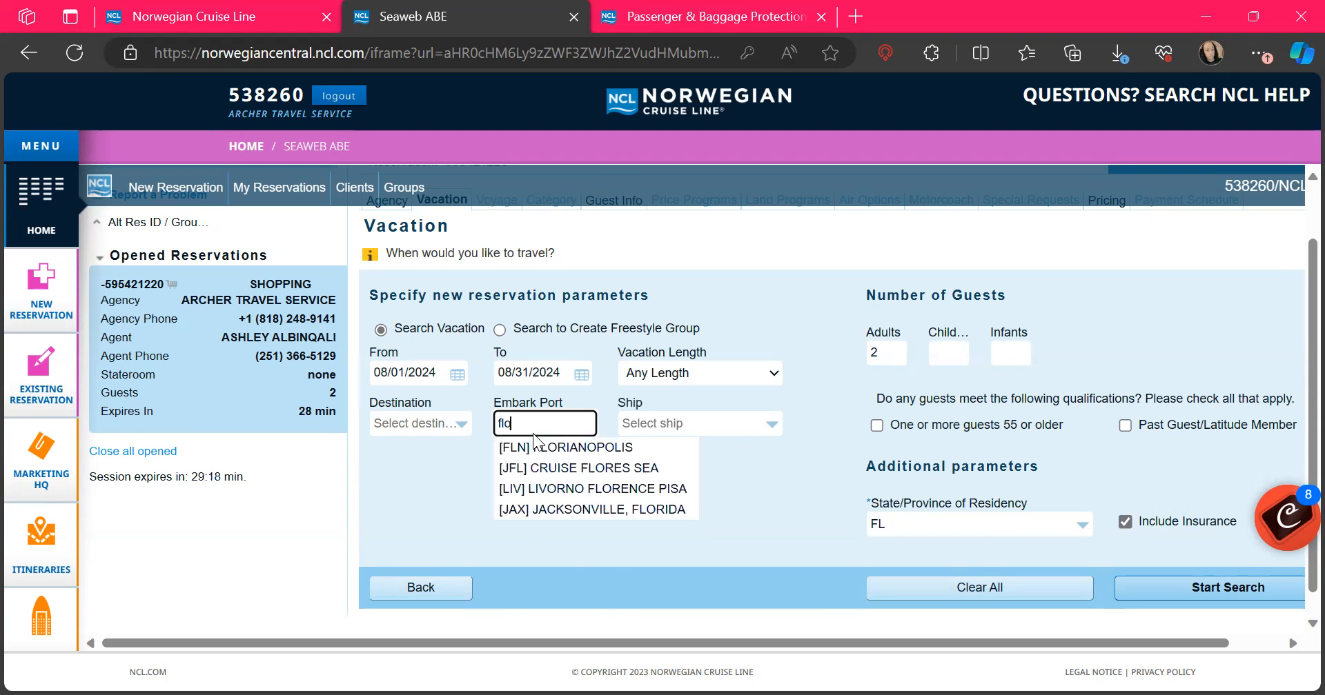
pyautogui.press('BackSpace')
pyautogui.press('BackSpace')
pyautogui.press('BackSpace')
pyautogui.write('mi')
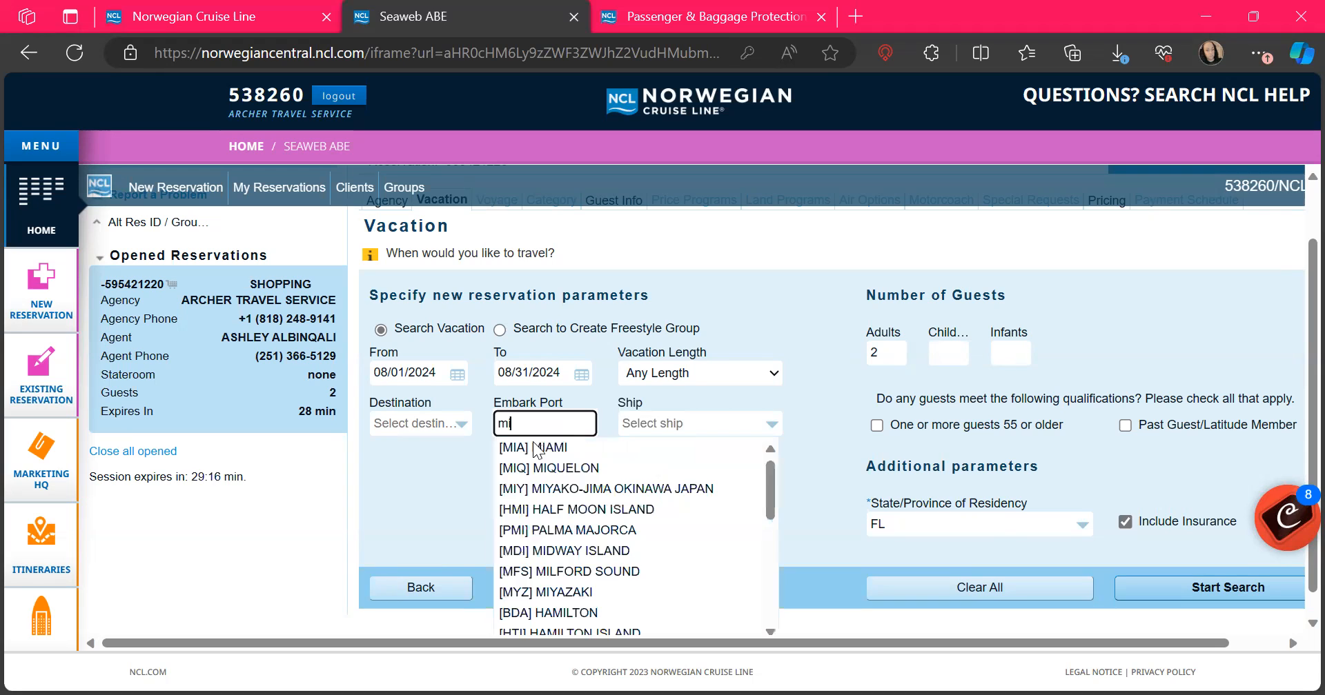
pyautogui.click(535, 446)
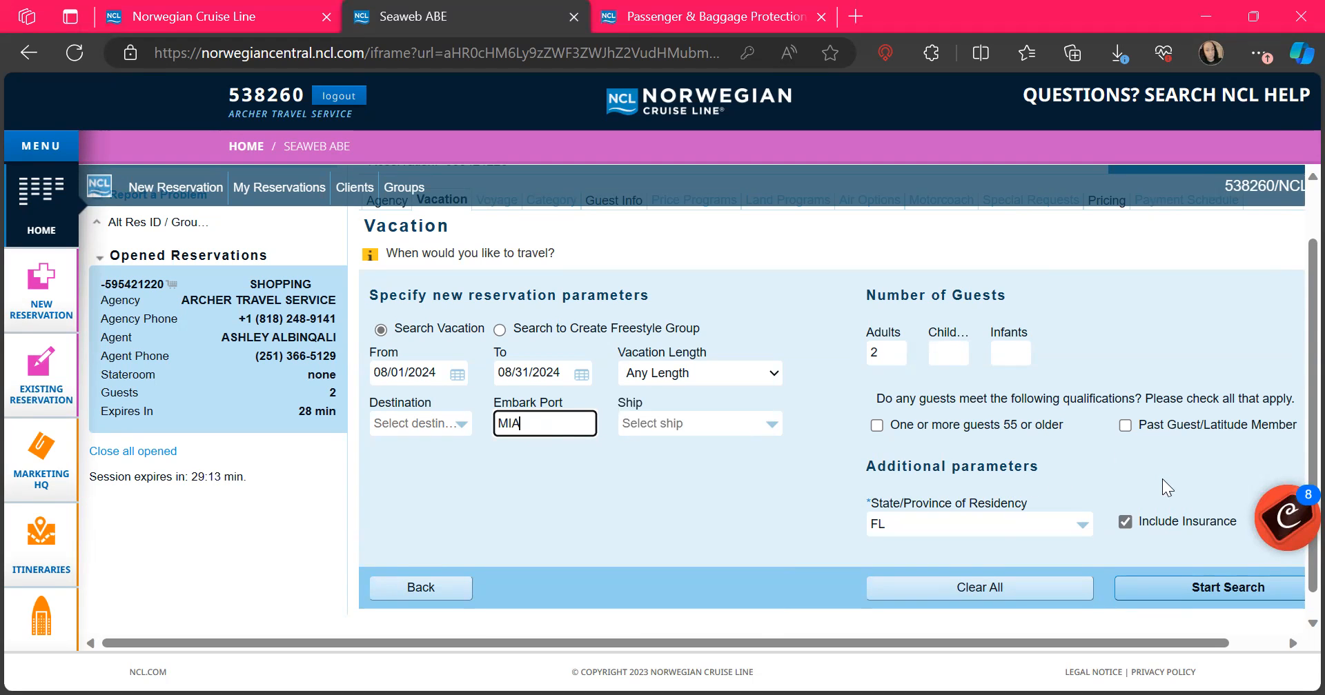
pyautogui.click(1287, 519)
pyautogui.click(1290, 521)
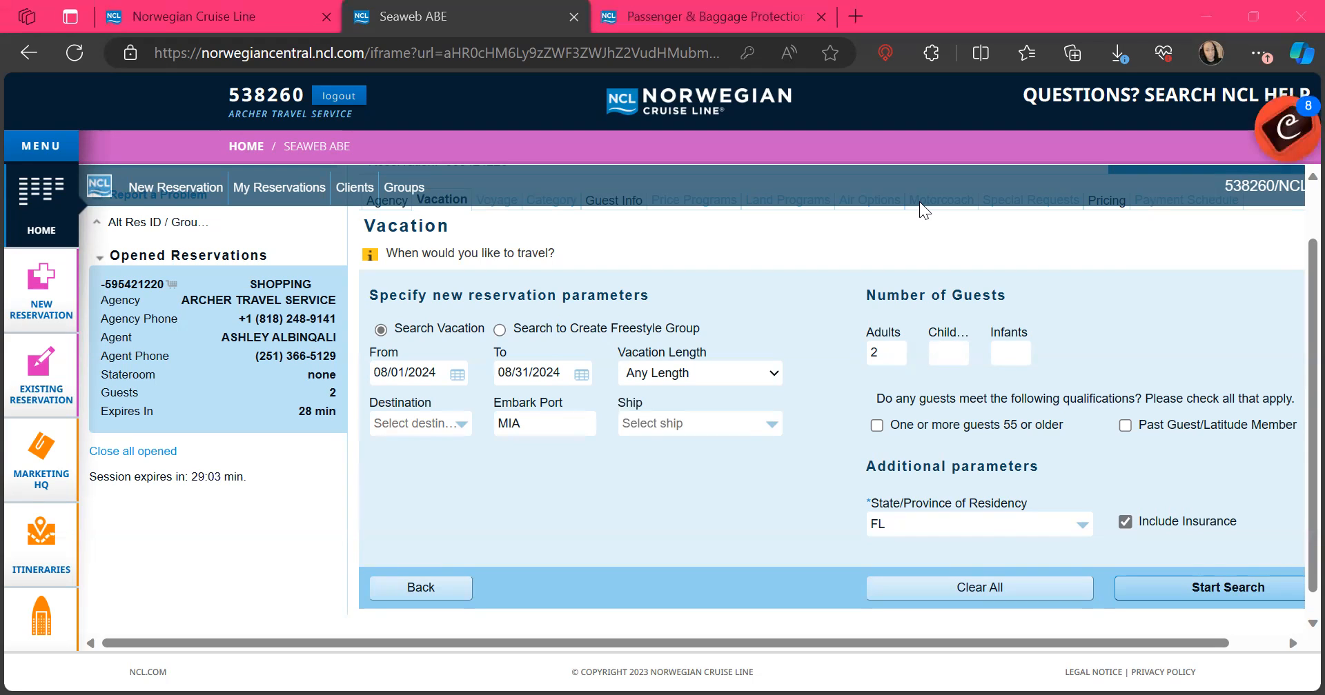
# Step: Replace the embark port with [SEA] Seattle, exclude insurance, and start the search
pyautogui.moveTo(528, 423); pyautogui.dragTo(85, 476)
pyautogui.write('se')
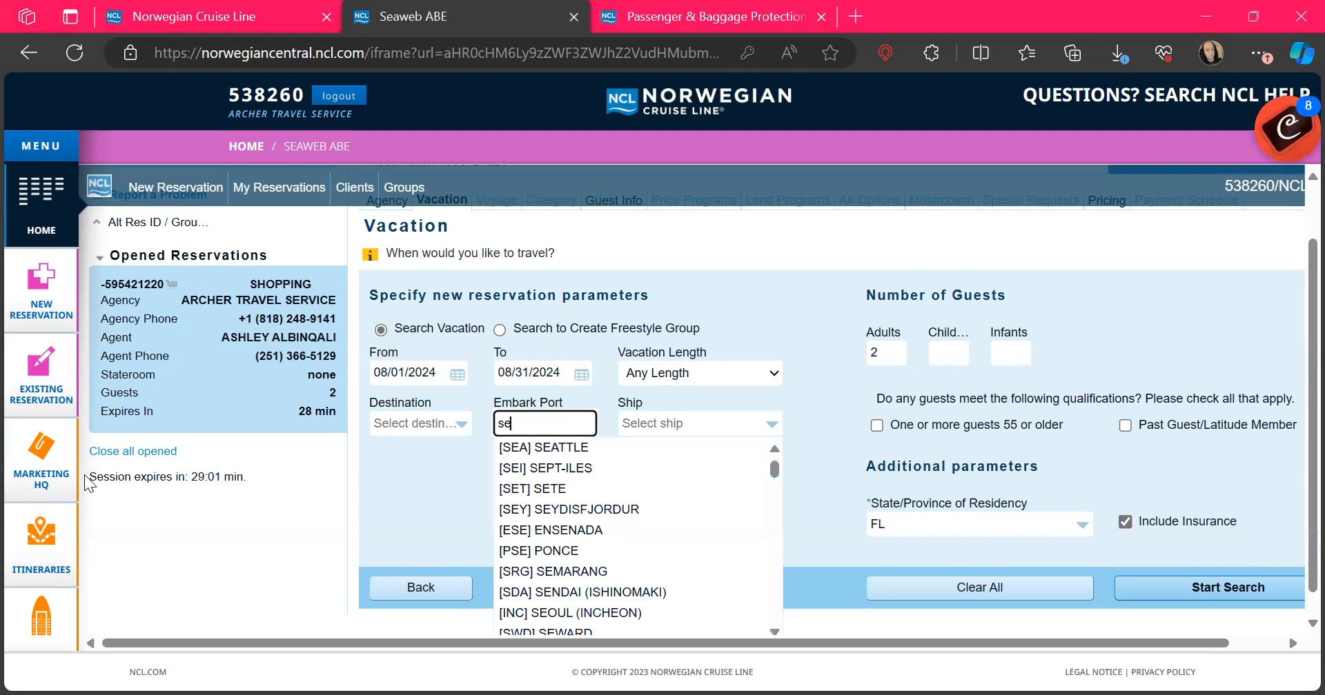
pyautogui.write('a')
pyautogui.click(567, 447)
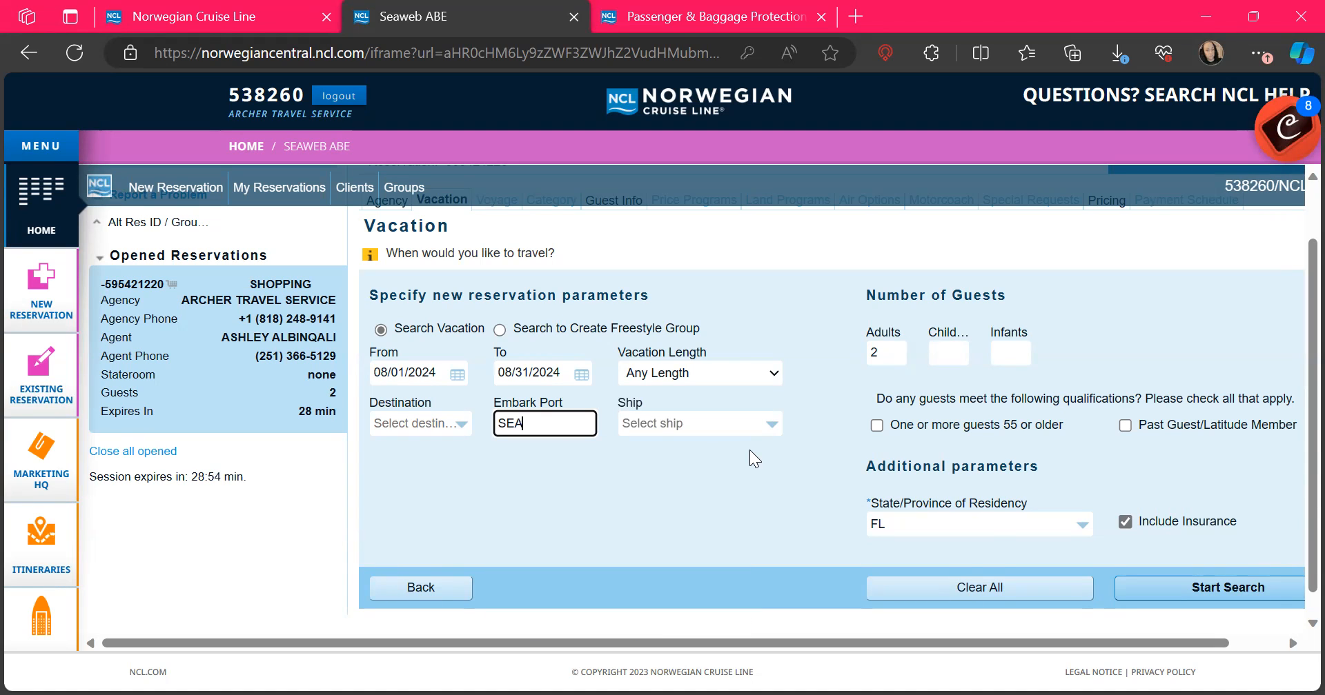
pyautogui.click(637, 517)
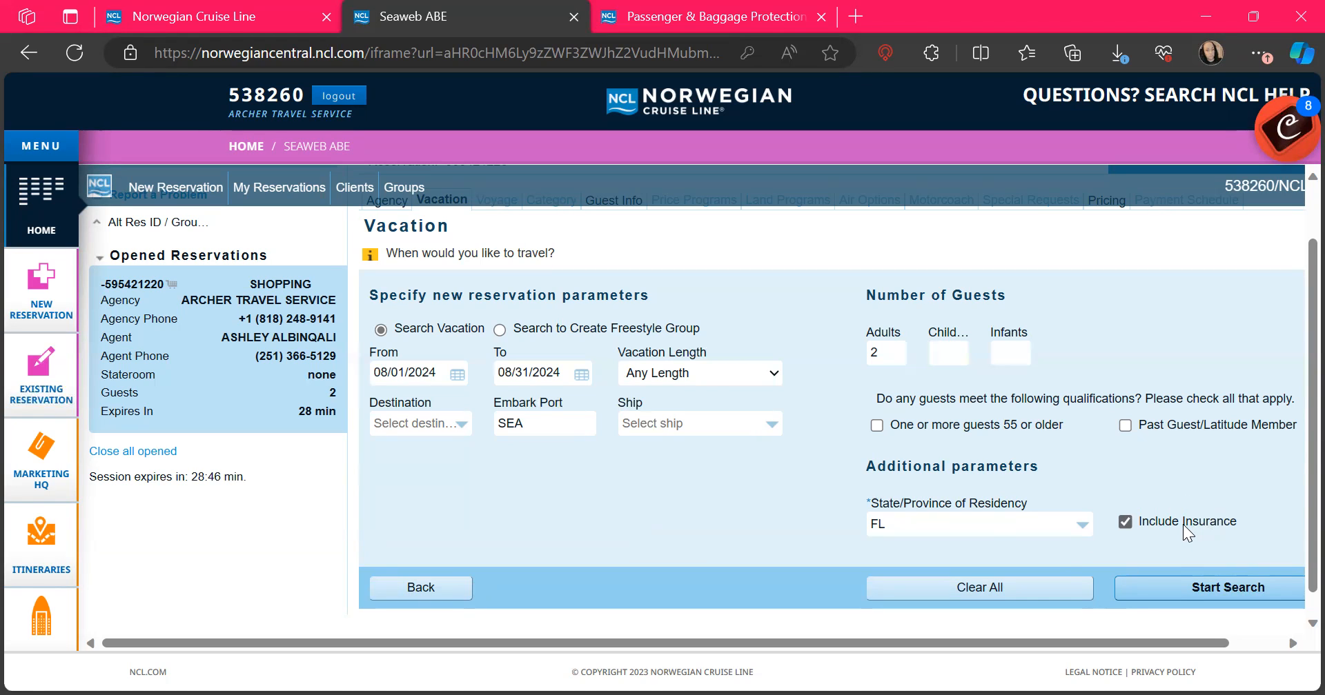
pyautogui.click(1124, 523)
pyautogui.click(1165, 592)
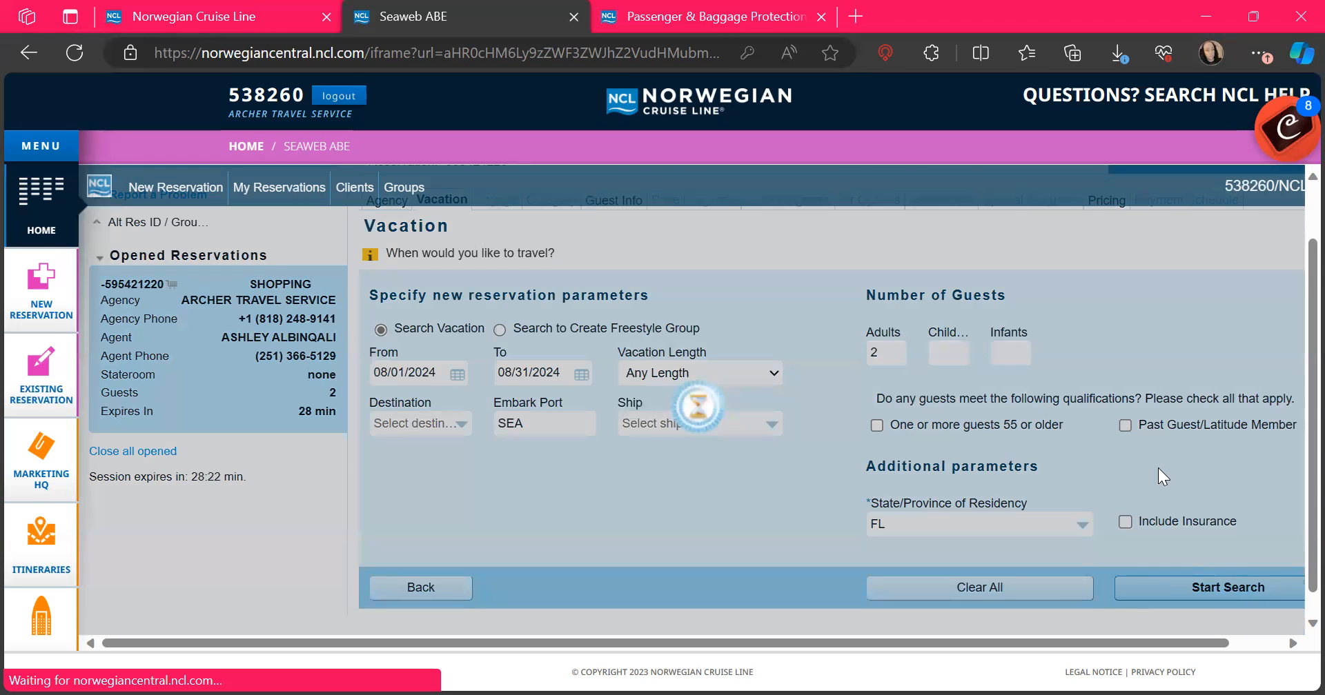
# Step: Compare prices across the 14 August Alaska sailings and view the 08/10 sailing's ports
pyautogui.scroll(-1, 1159, 408)
pyautogui.scroll(2, 1159, 408)
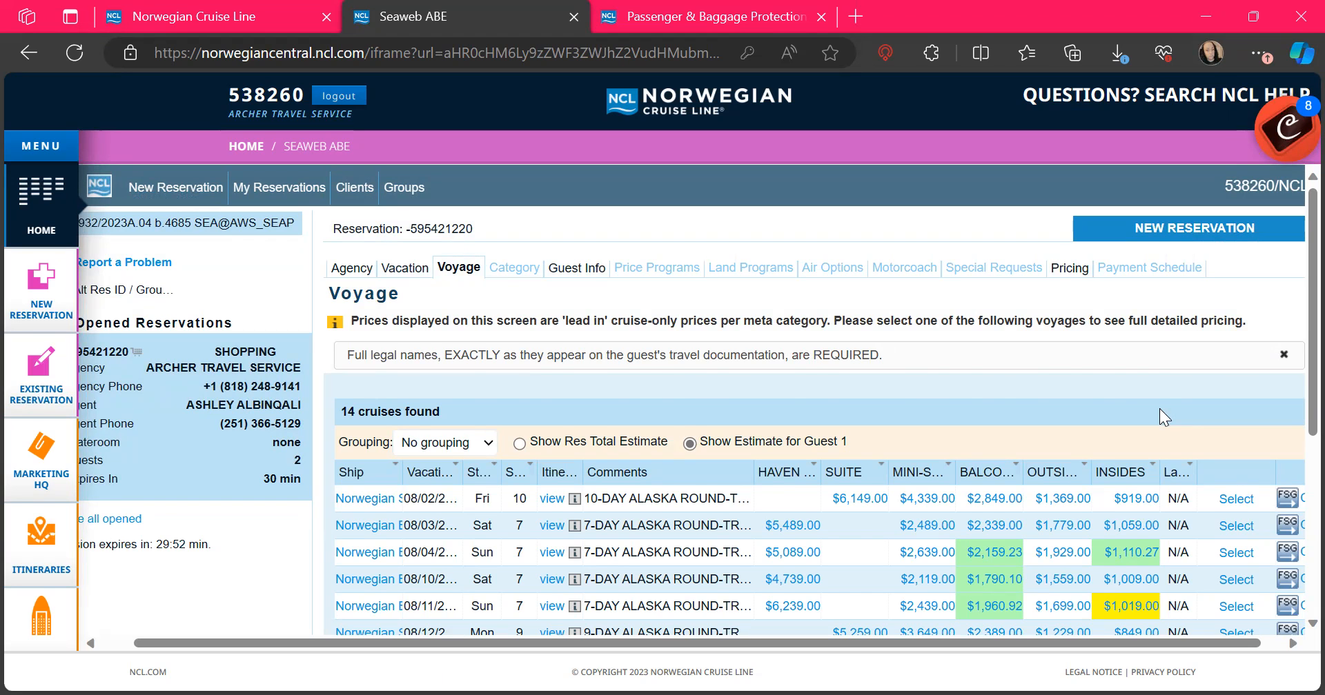
pyautogui.scroll(-5, 1159, 408)
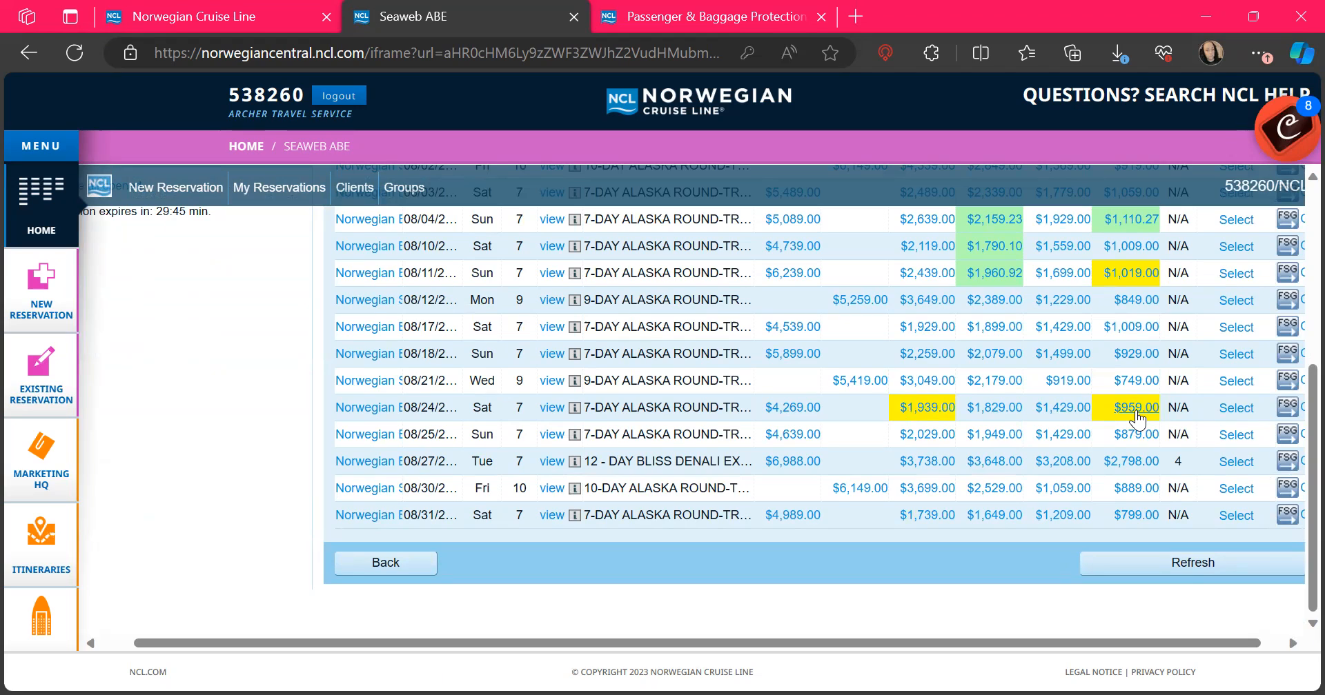
pyautogui.scroll(3, 1137, 418)
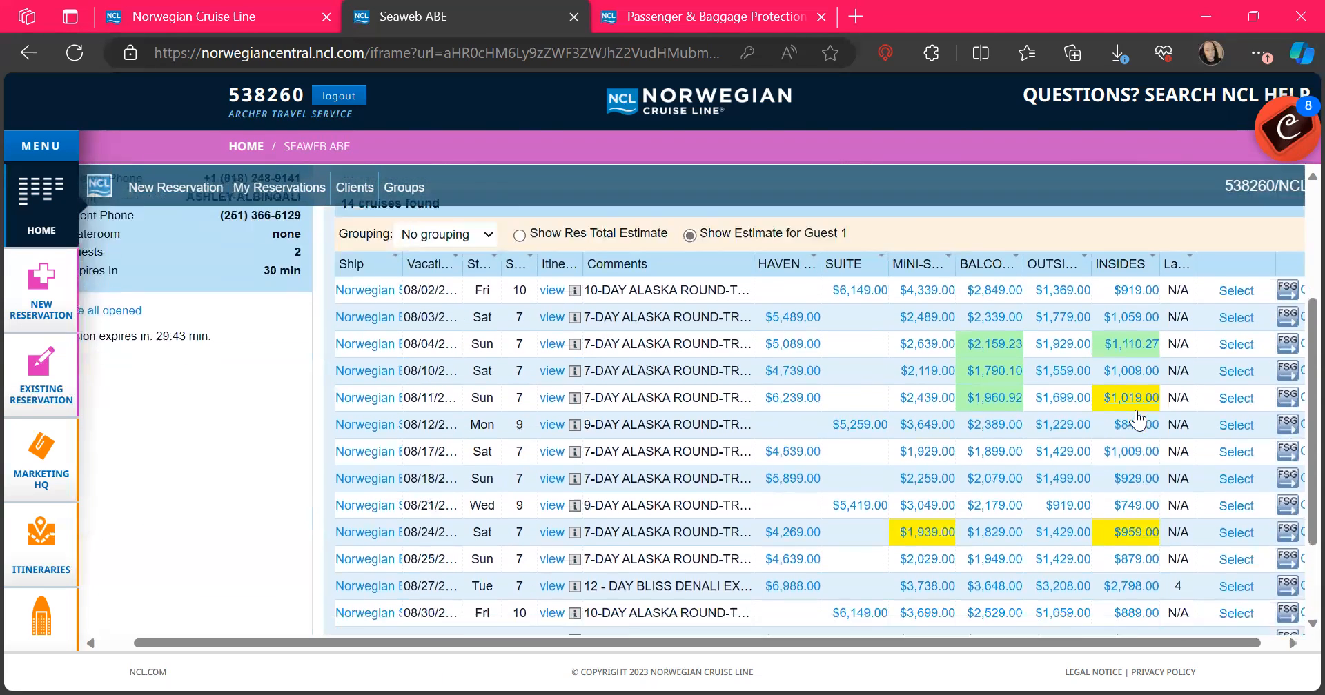
pyautogui.scroll(-2, 1137, 419)
pyautogui.scroll(3, 1137, 419)
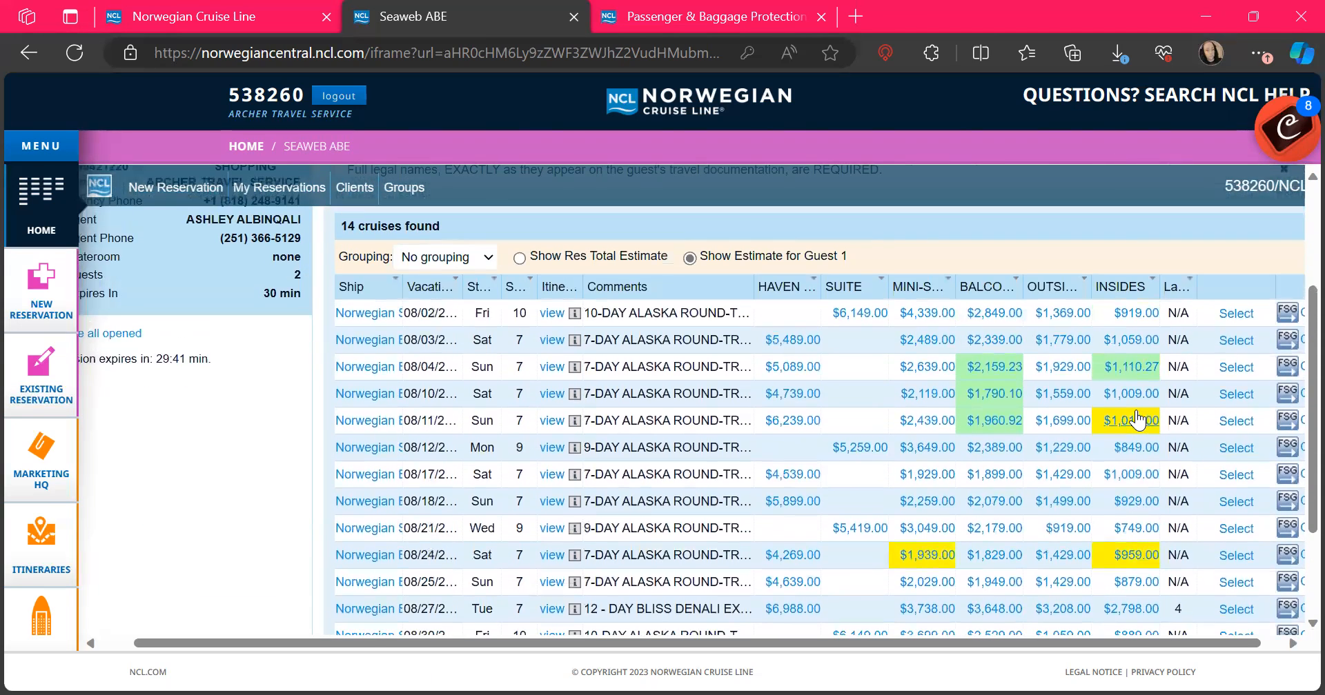
pyautogui.scroll(-3, 1137, 417)
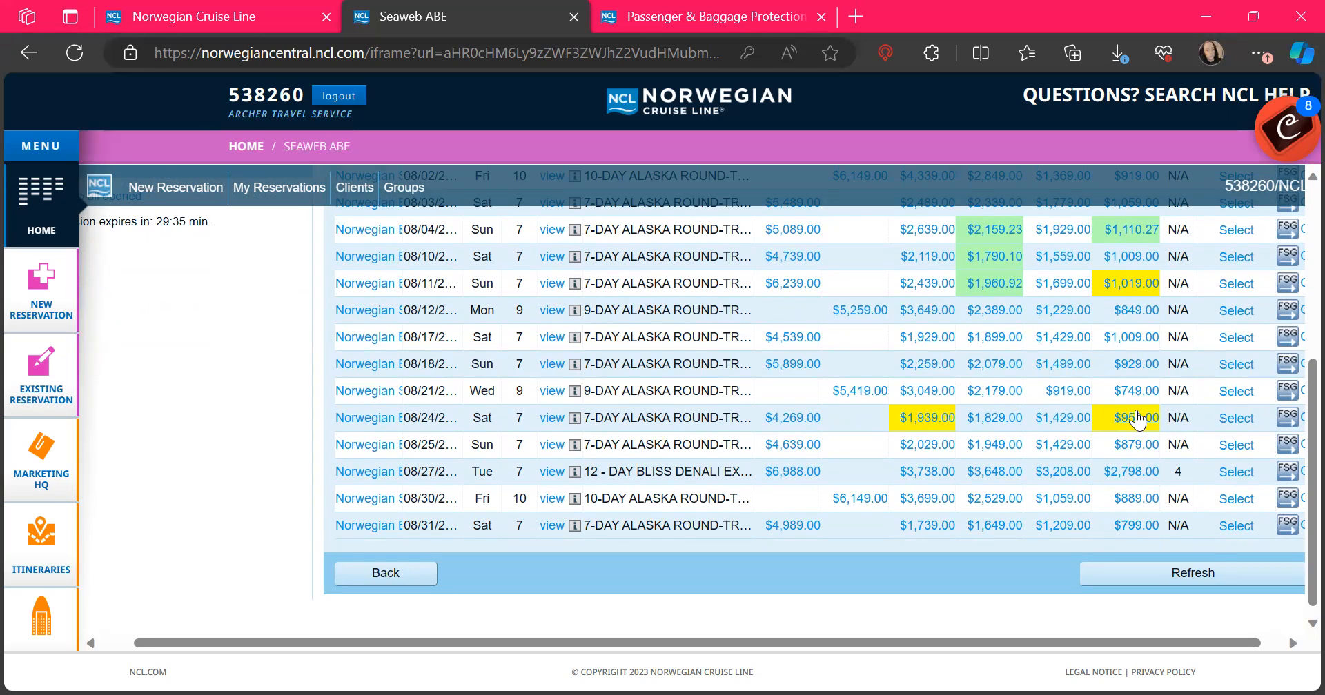
pyautogui.scroll(3, 1136, 419)
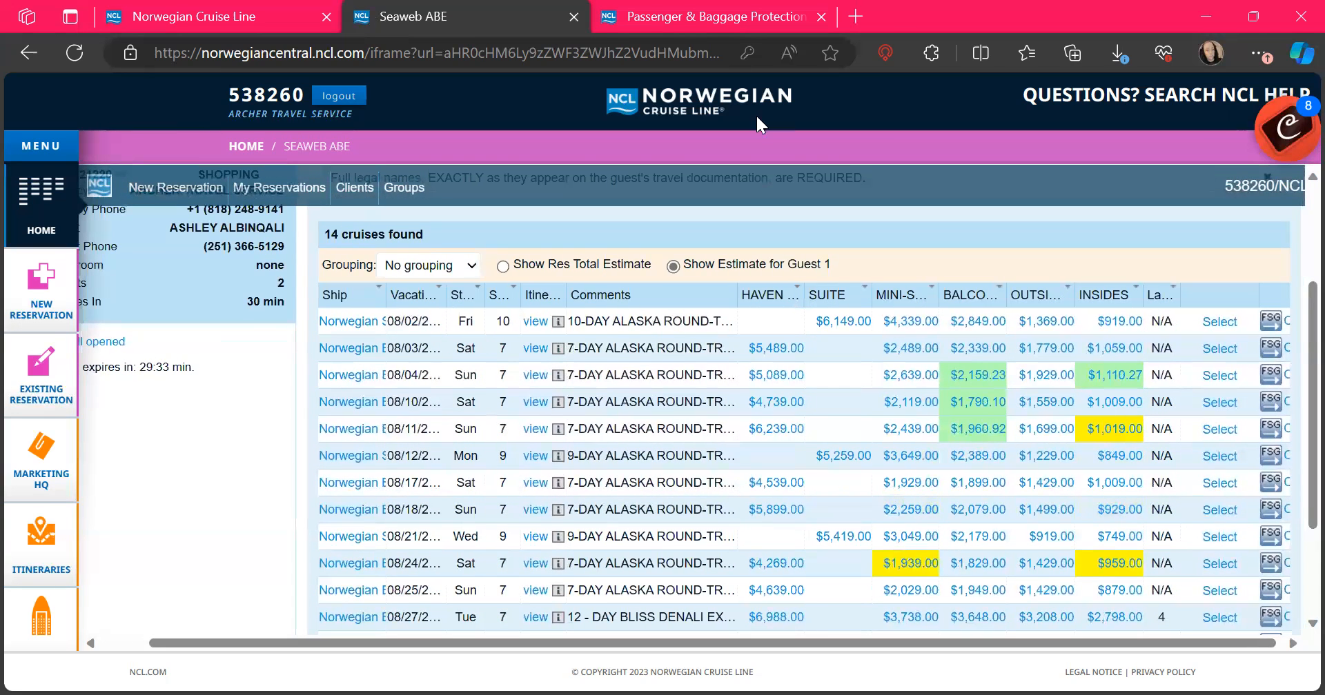
pyautogui.scroll(-3, 977, 369)
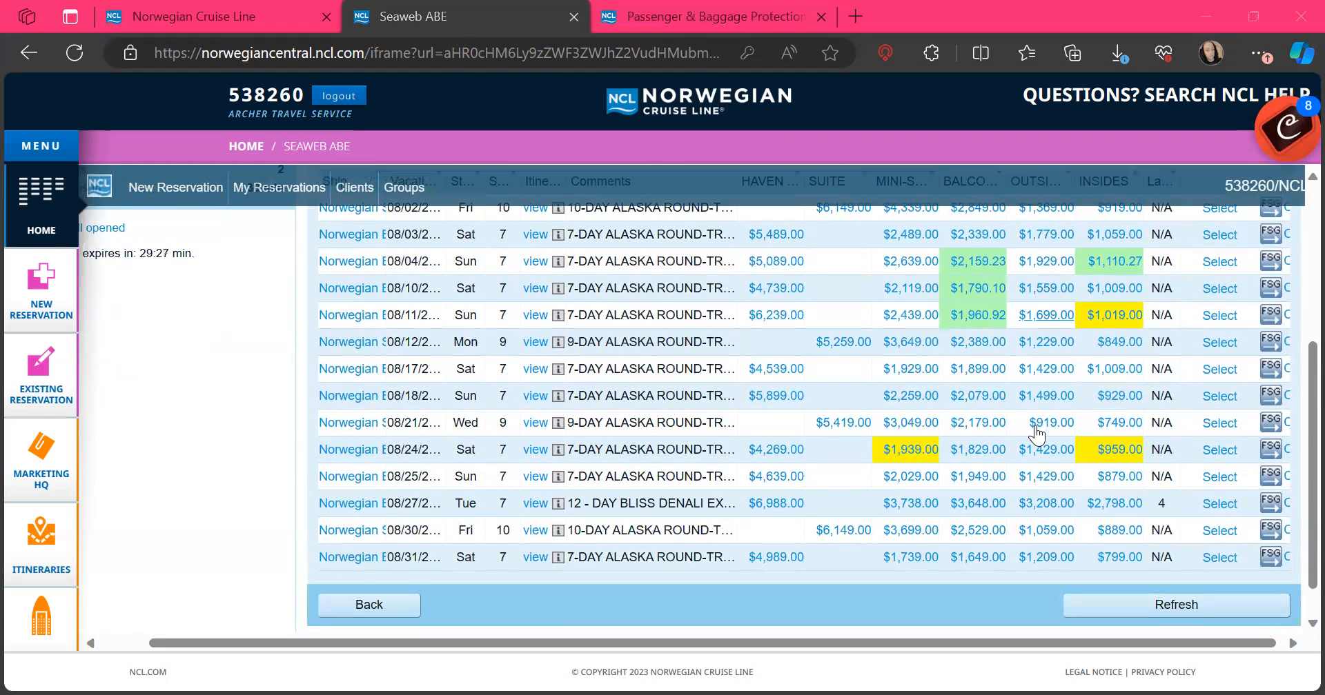
pyautogui.scroll(6, 1036, 434)
pyautogui.scroll(-5, 1037, 435)
pyautogui.scroll(1, 1036, 435)
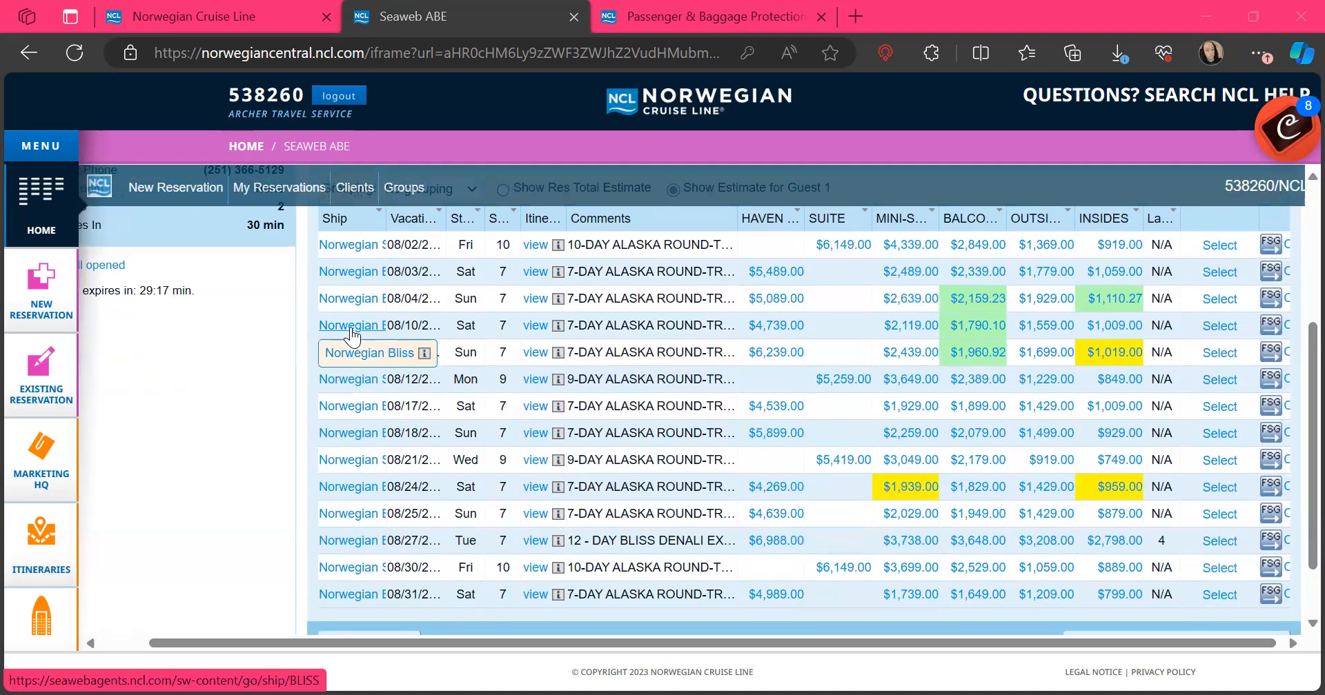
pyautogui.click(533, 327)
# Step: Review the 08/10 sailing's ports of call, then close the Itinerary Info
pyautogui.scroll(1, 719, 411)
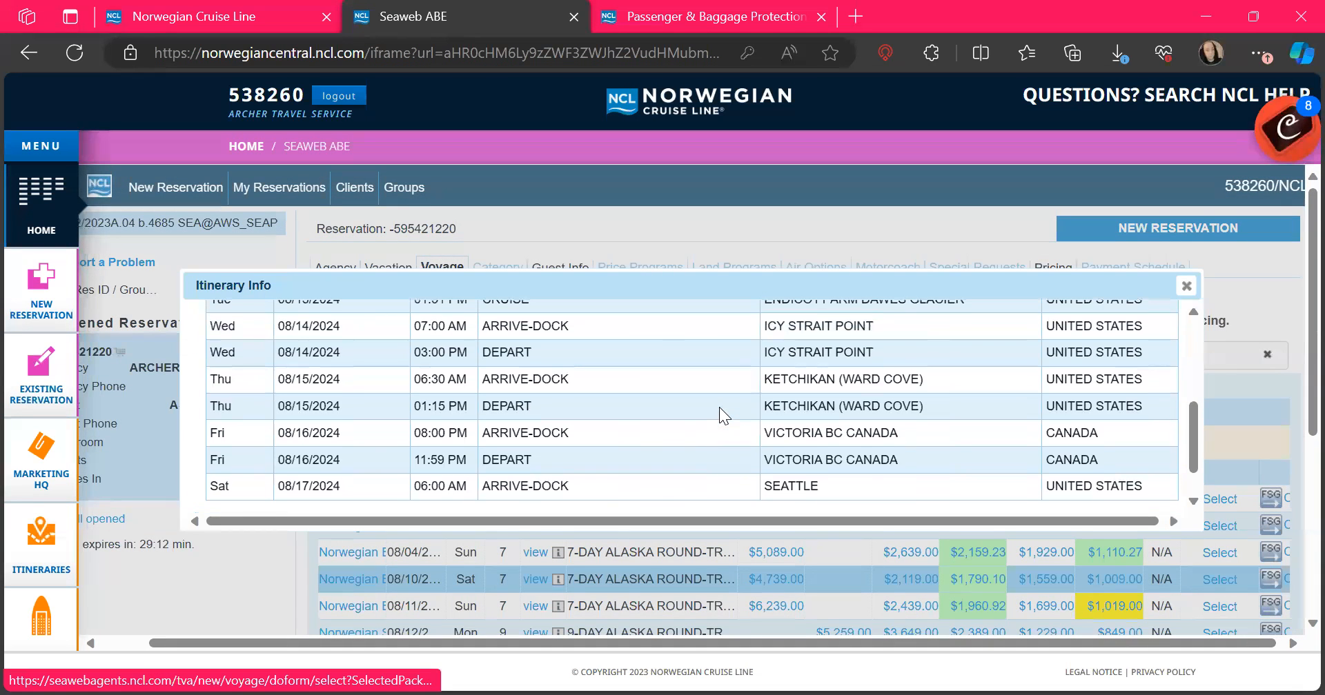
pyautogui.scroll(4, 719, 407)
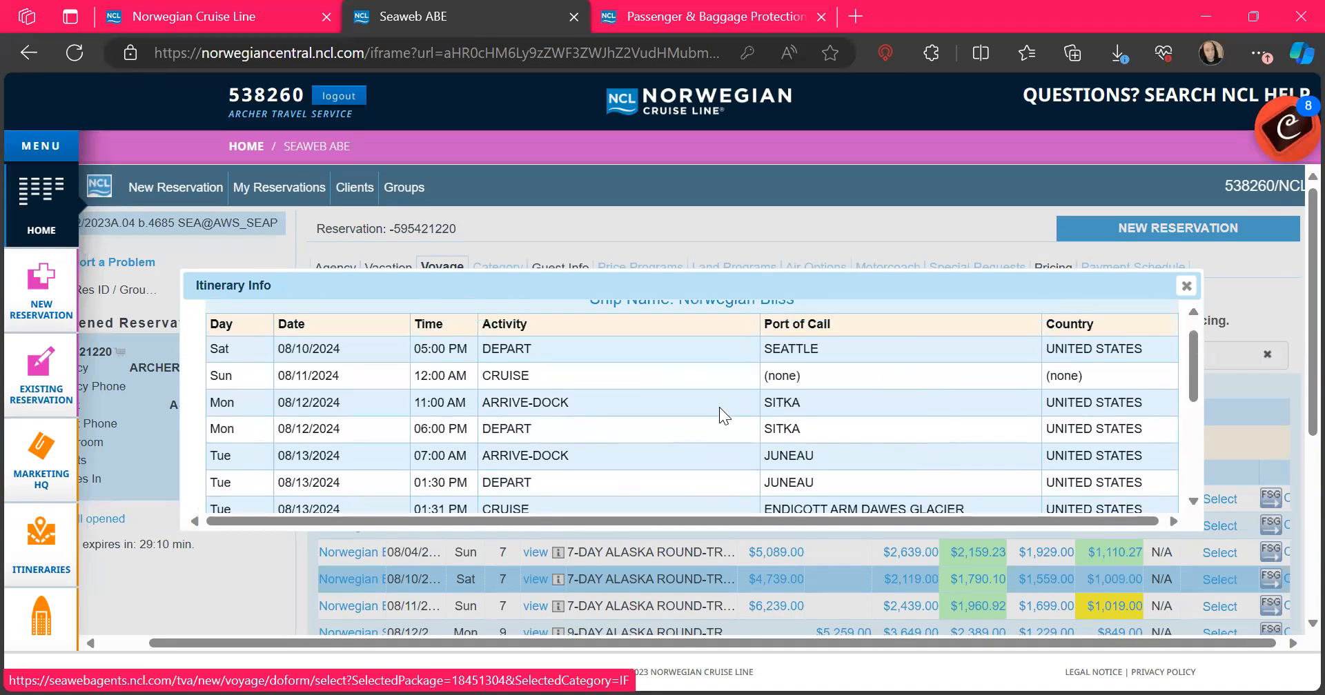
pyautogui.scroll(-1, 719, 407)
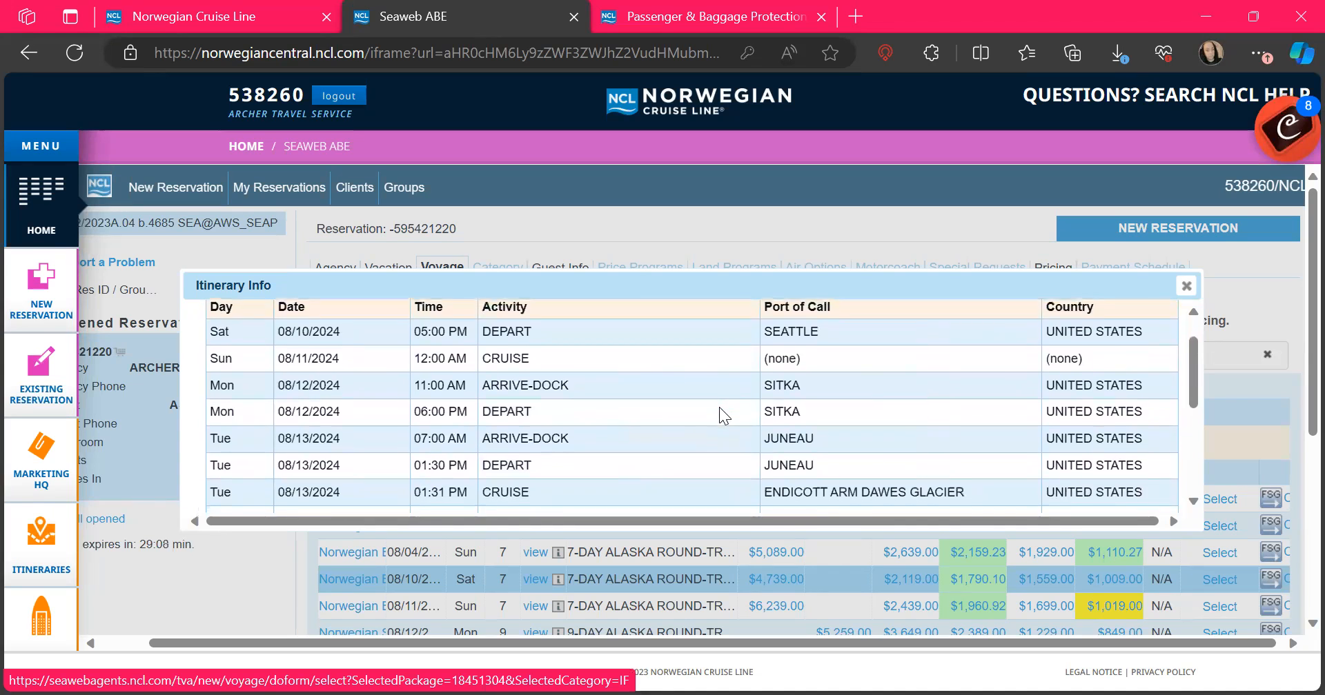
pyautogui.scroll(-3, 719, 407)
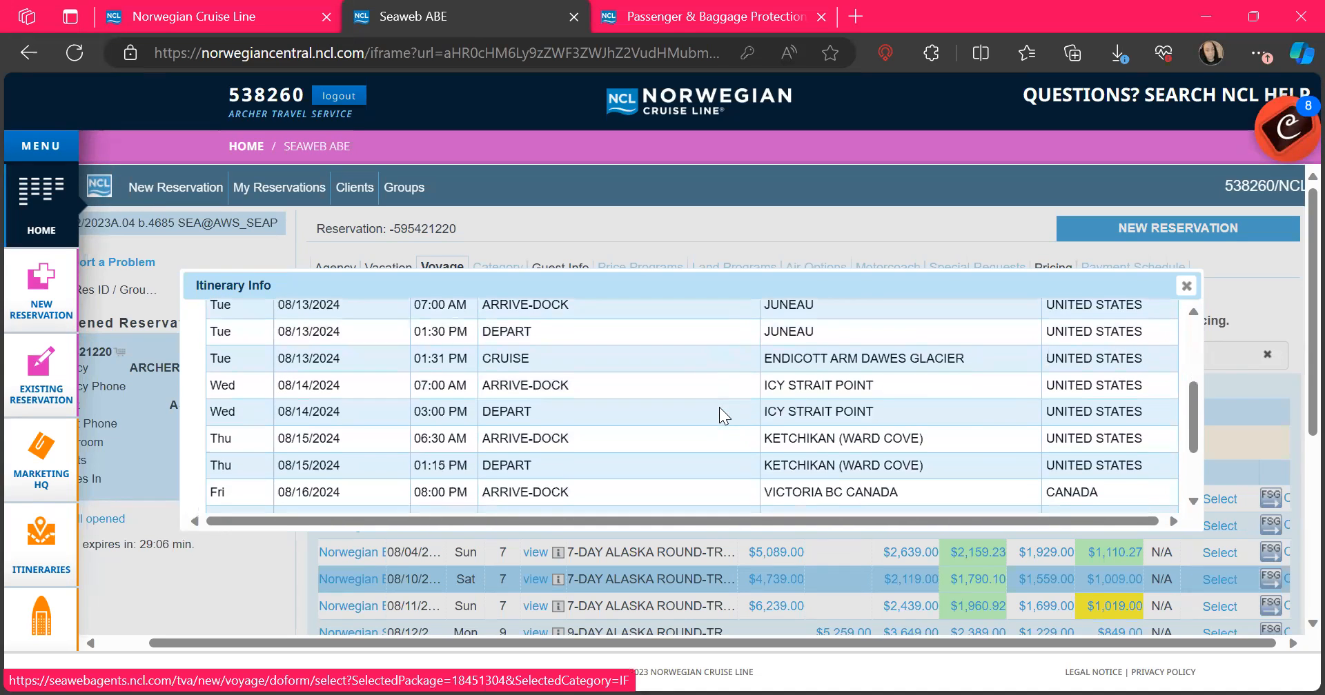
pyautogui.scroll(-1, 719, 407)
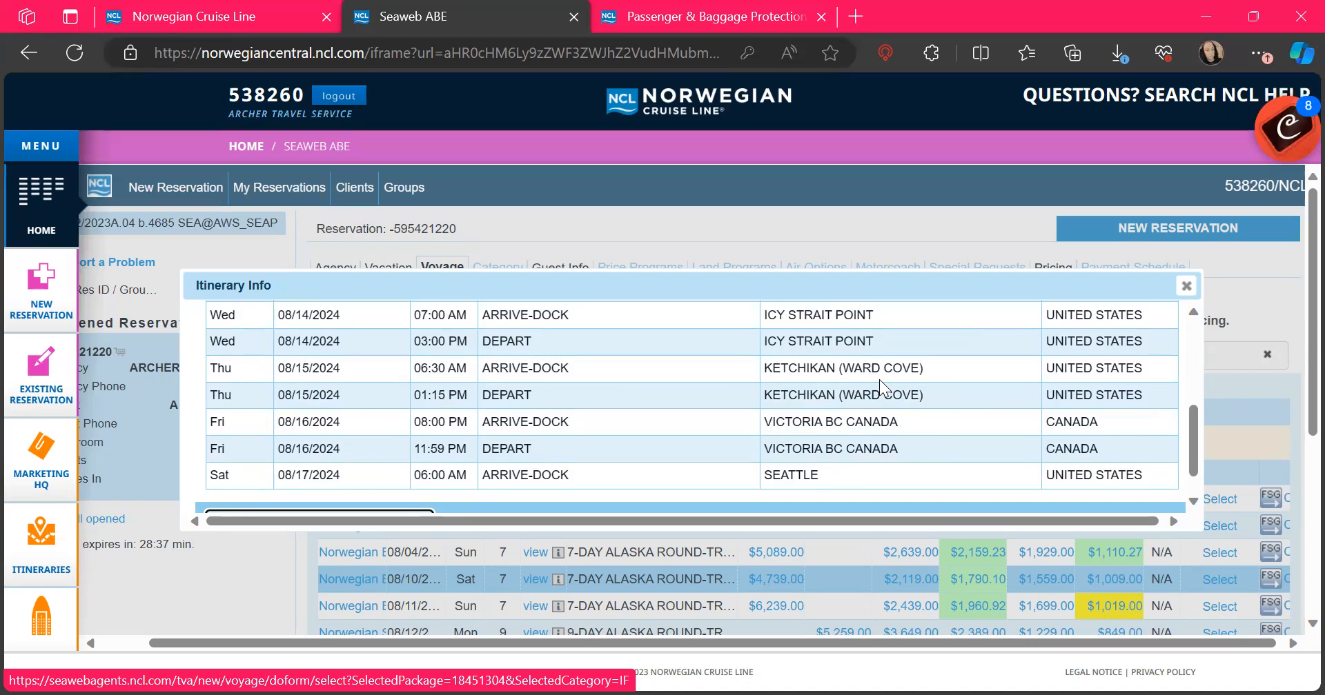
pyautogui.click(1185, 291)
# Step: Recheck the 08/10 itinerary and select that Norwegian Bliss 7-day Alaska sailing
pyautogui.scroll(-1, 1183, 291)
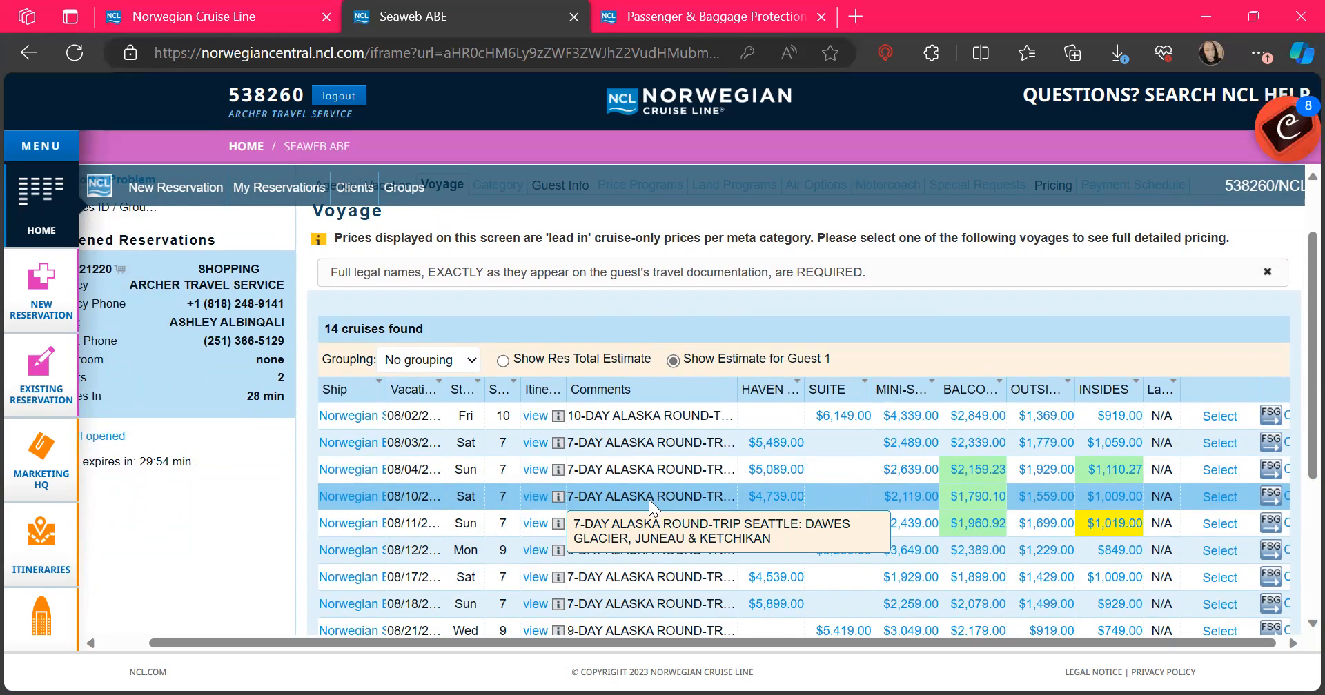
pyautogui.click(535, 497)
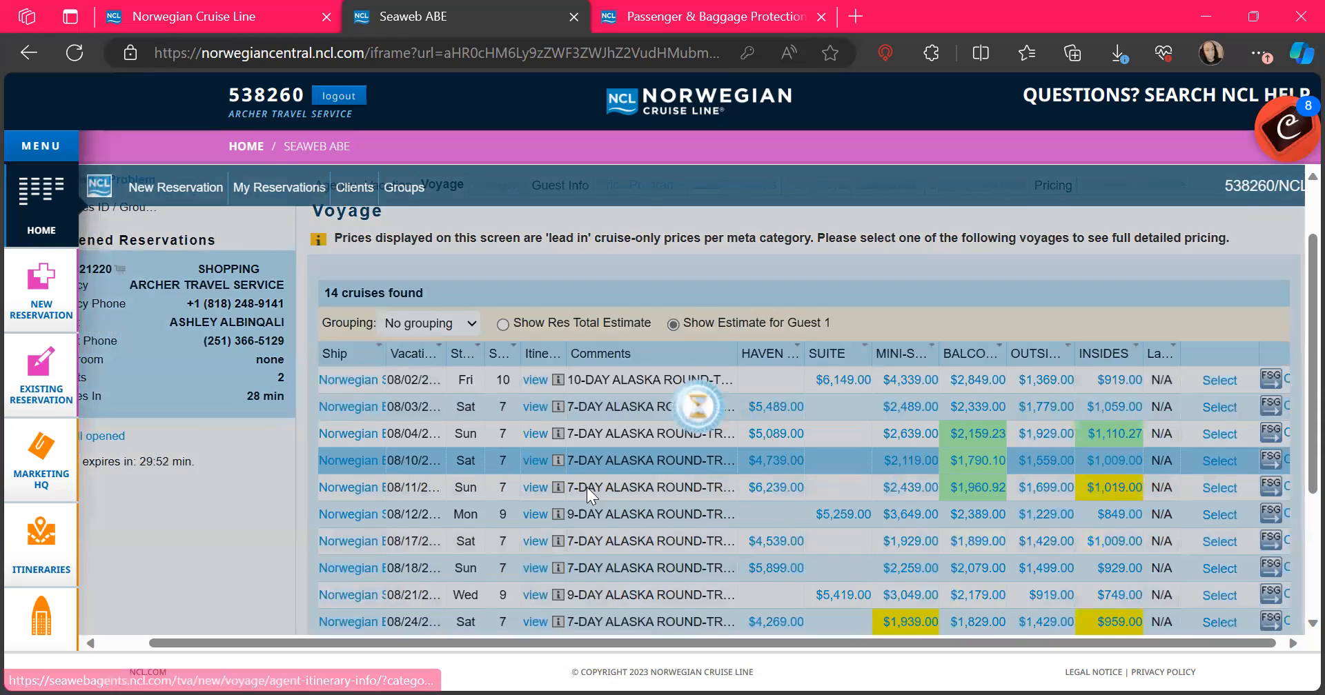
pyautogui.scroll(-1, 728, 416)
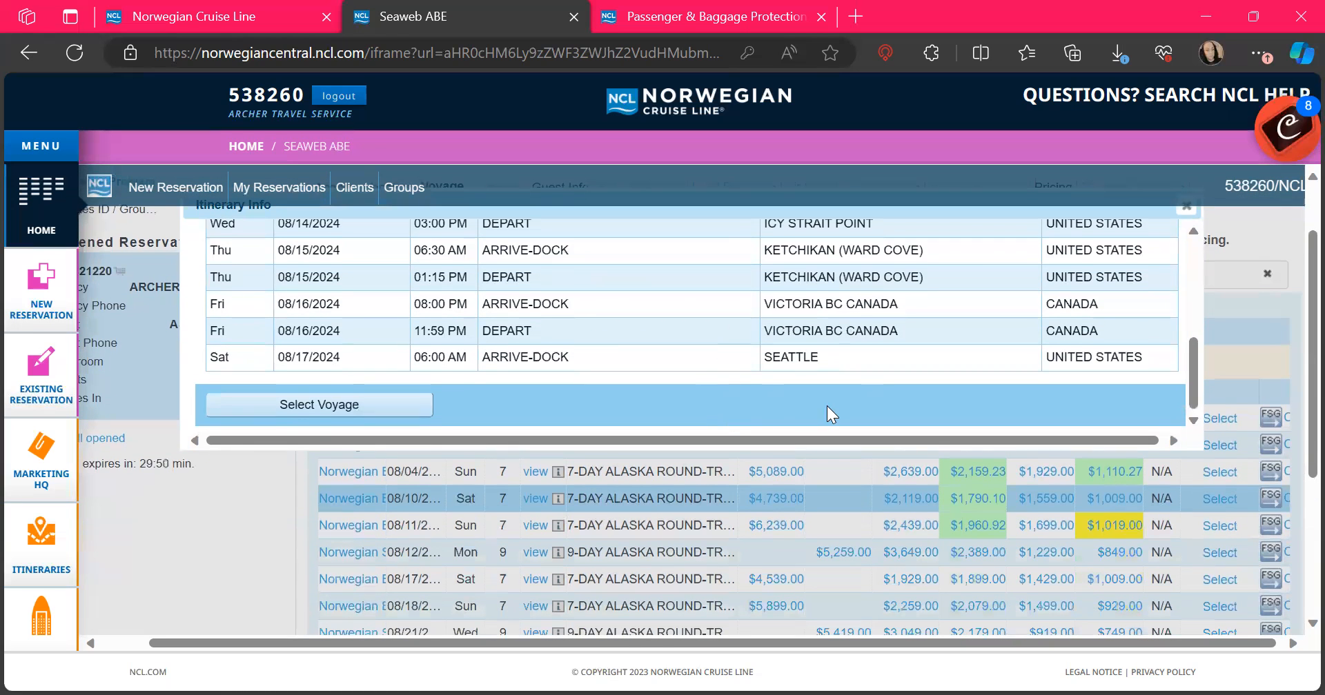
pyautogui.scroll(3, 827, 406)
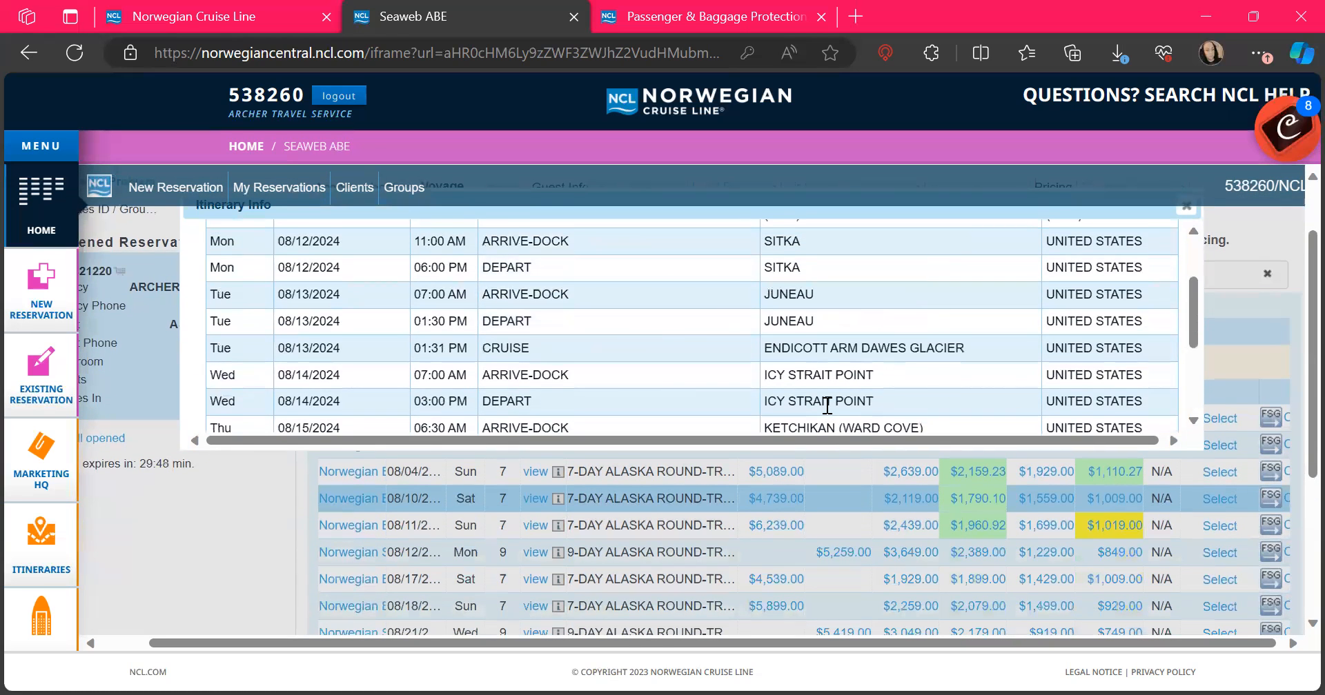
pyautogui.scroll(2, 826, 406)
pyautogui.scroll(-5, 827, 405)
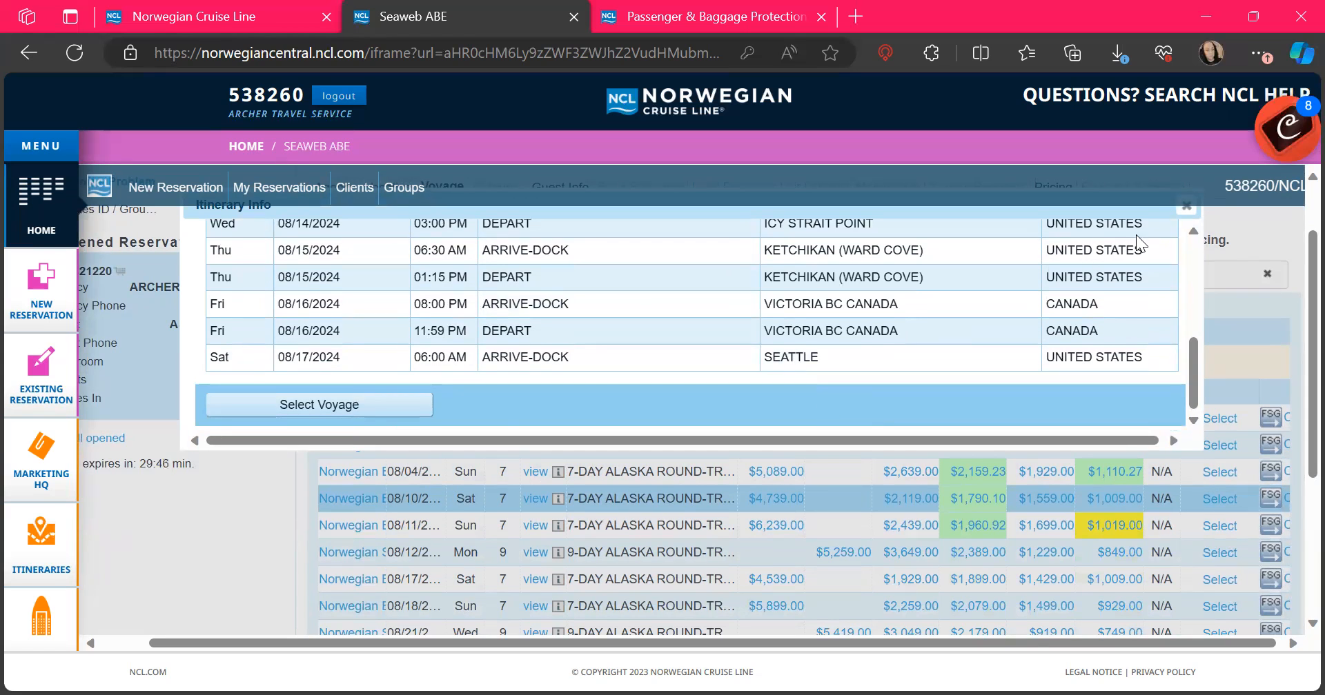
pyautogui.click(1186, 206)
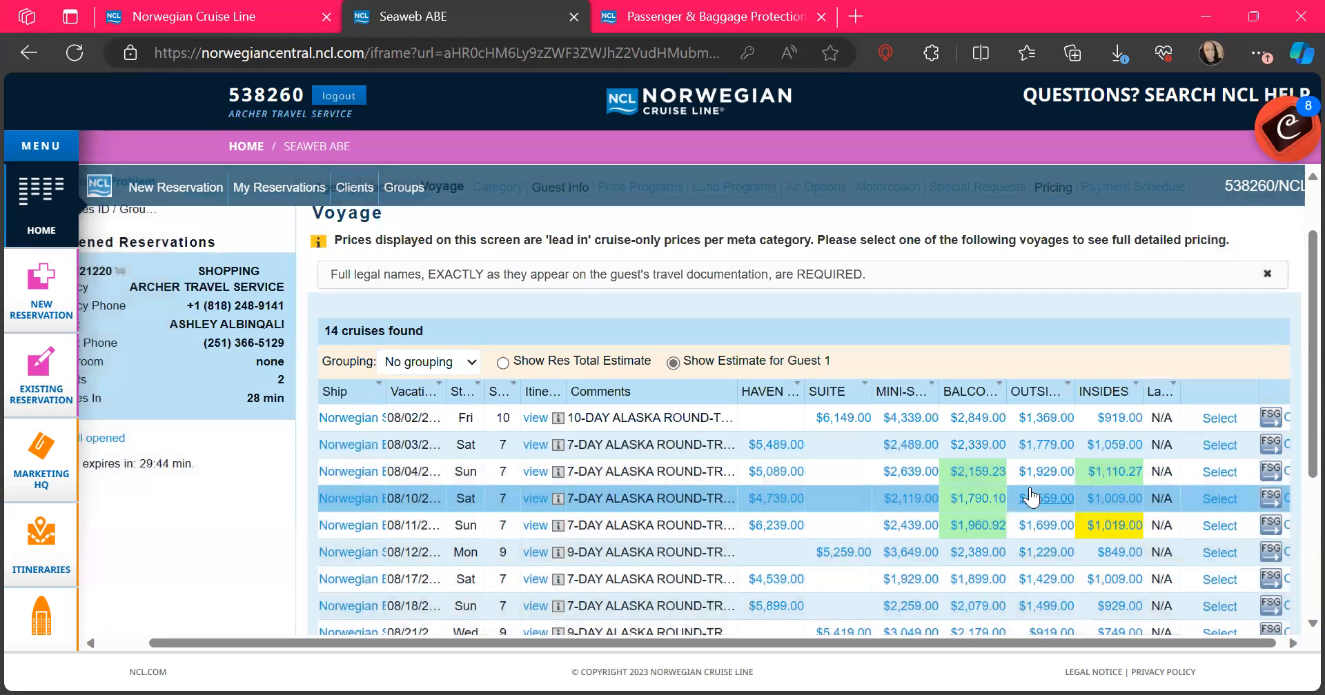
pyautogui.hscroll(1, 1021, 506)
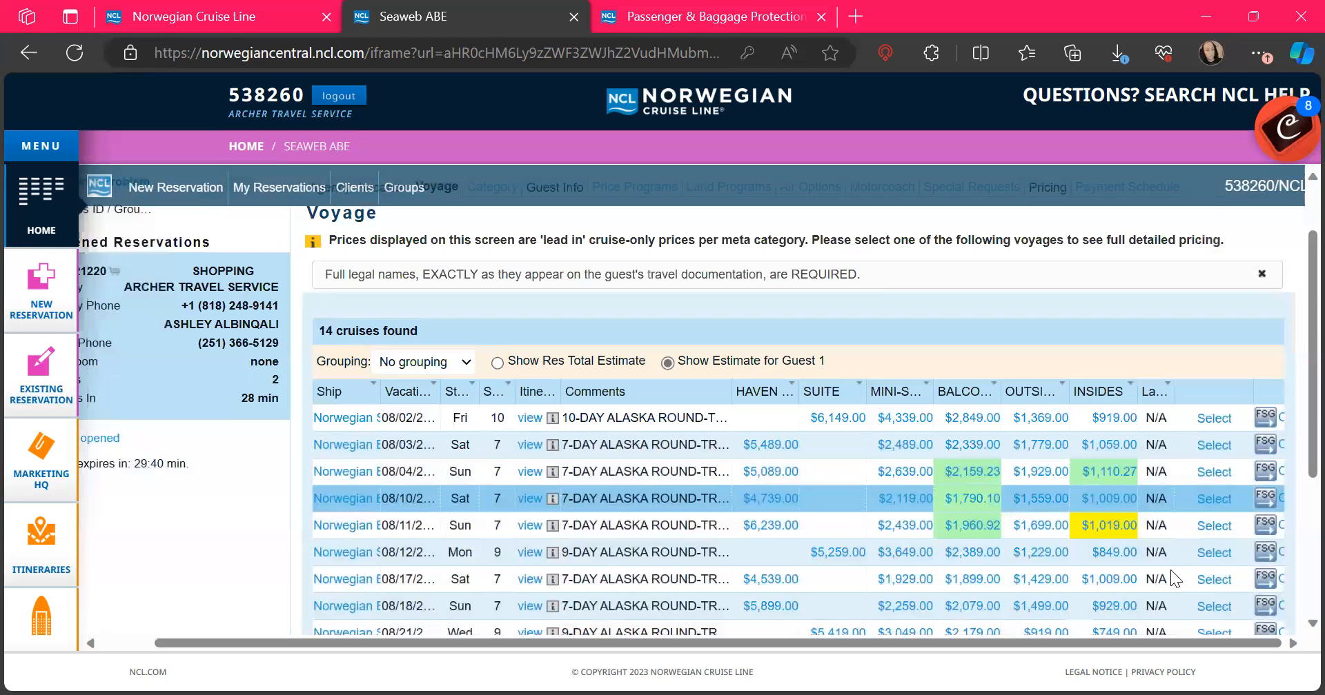
pyautogui.click(1215, 499)
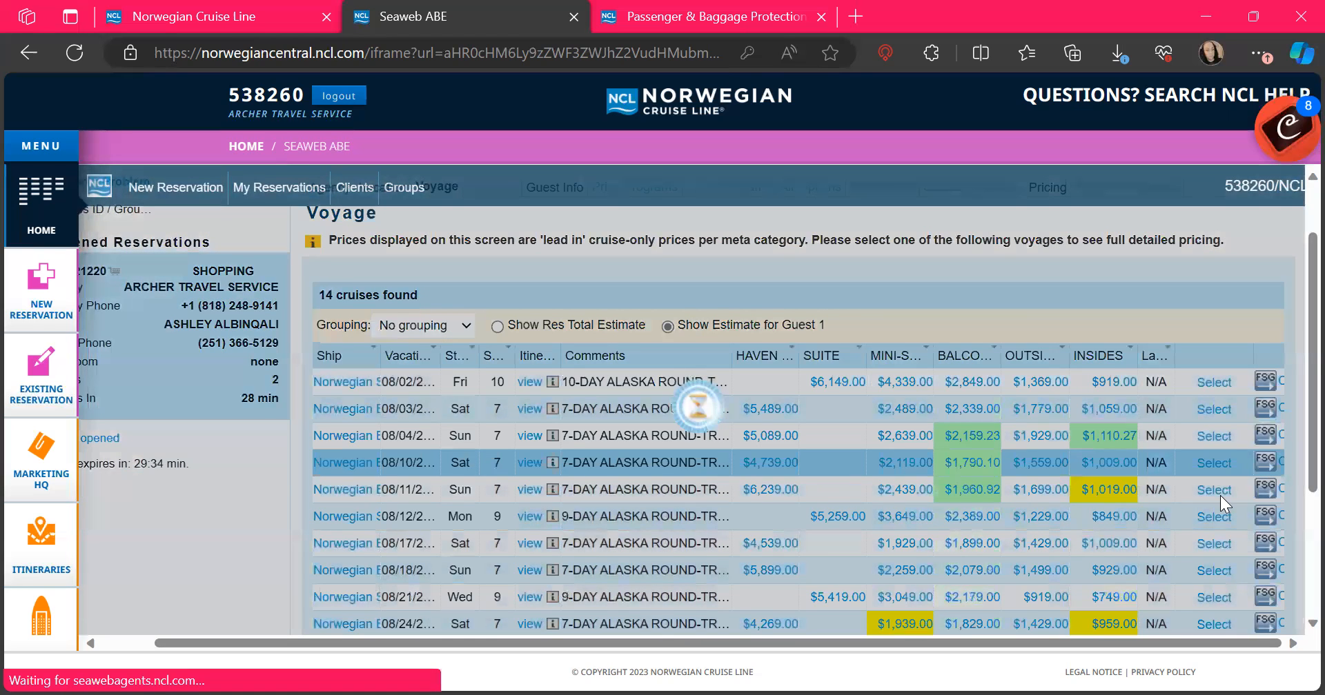
pyautogui.scroll(-3, 1219, 496)
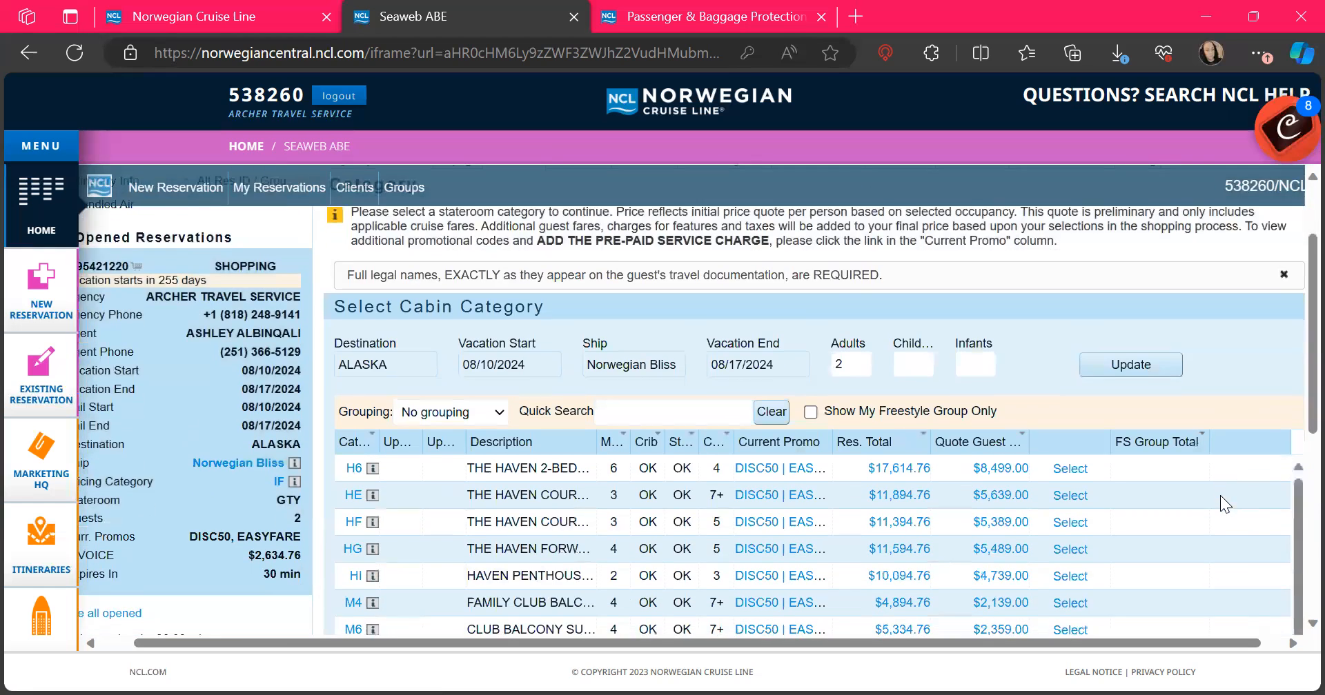
pyautogui.scroll(-2, 1220, 495)
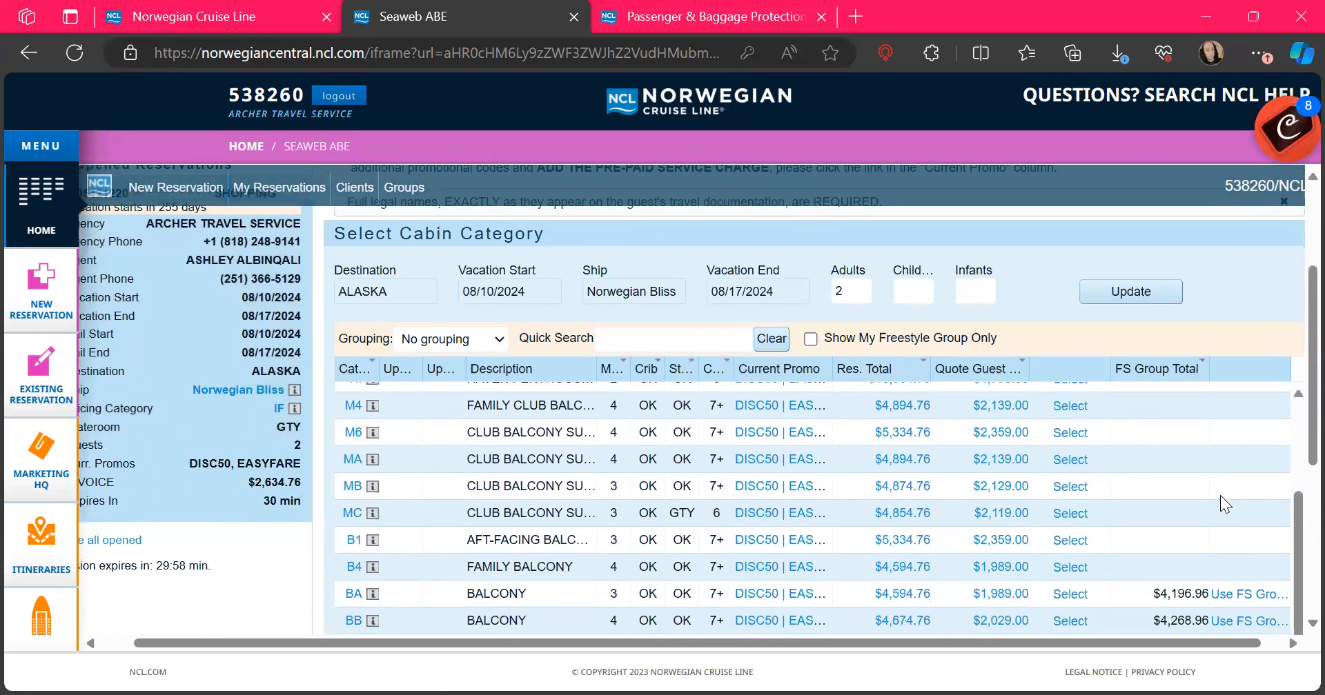
pyautogui.scroll(2, 1220, 495)
pyautogui.scroll(-4, 1283, 297)
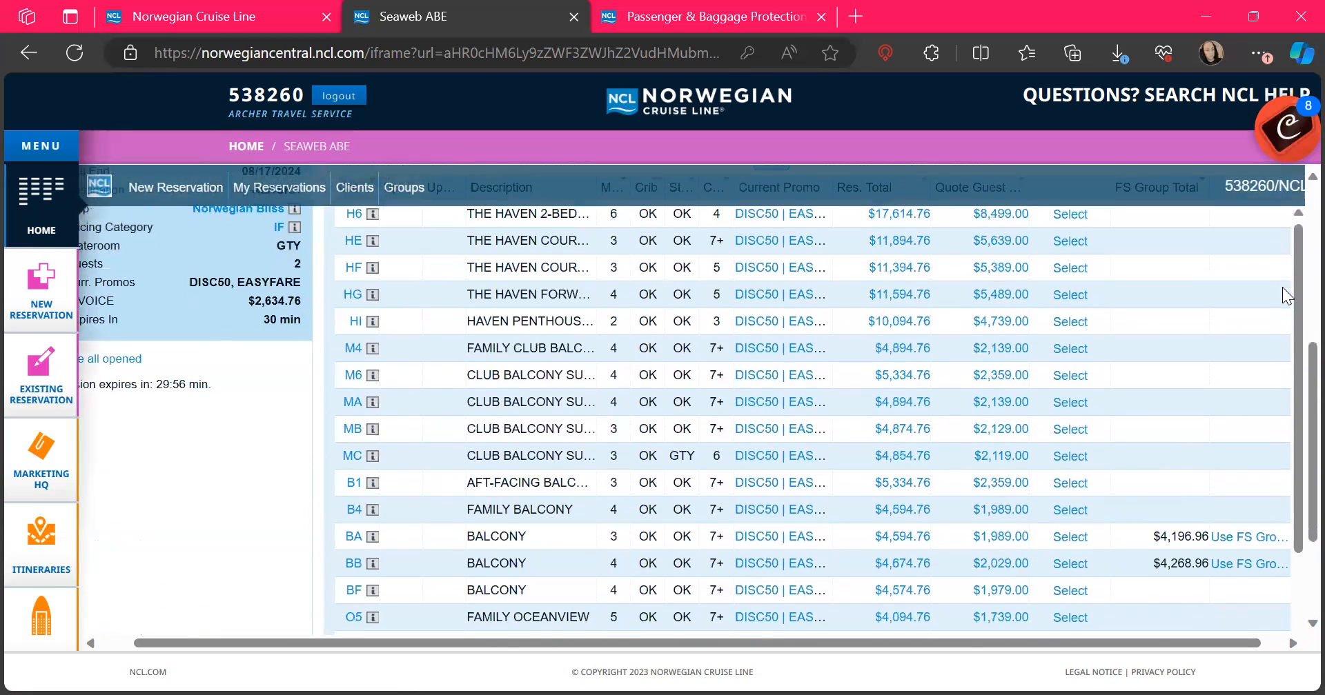
pyautogui.scroll(-2, 1282, 287)
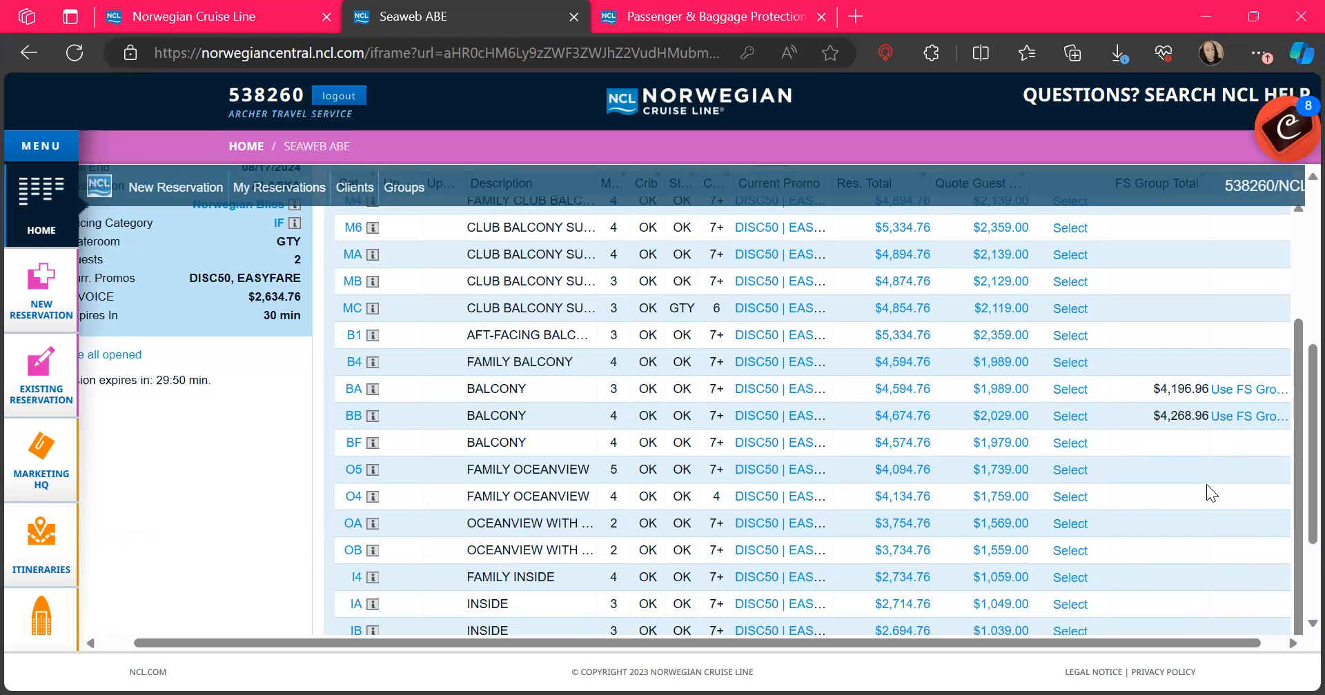
pyautogui.moveTo(1292, 464)
pyautogui.mouseDown()
pyautogui.moveTo(1291, 528)
pyautogui.moveTo(1292, 483)
pyautogui.mouseUp()
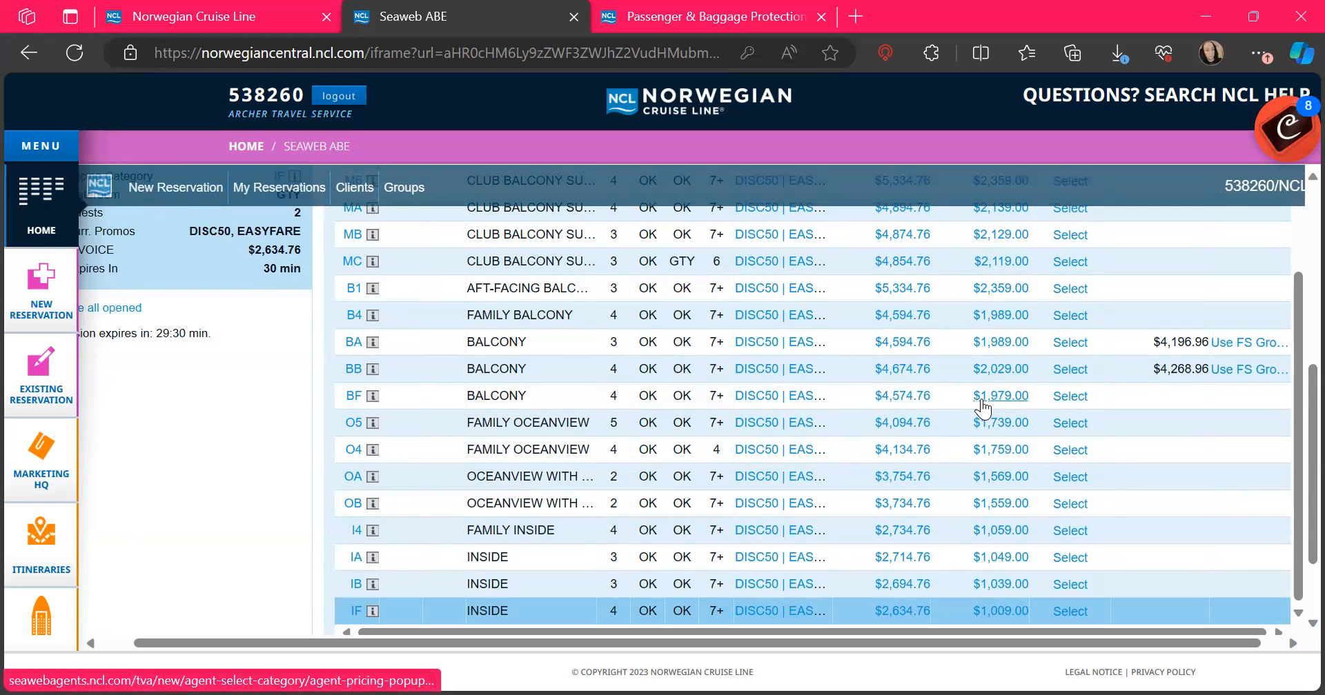
pyautogui.scroll(5, 1034, 403)
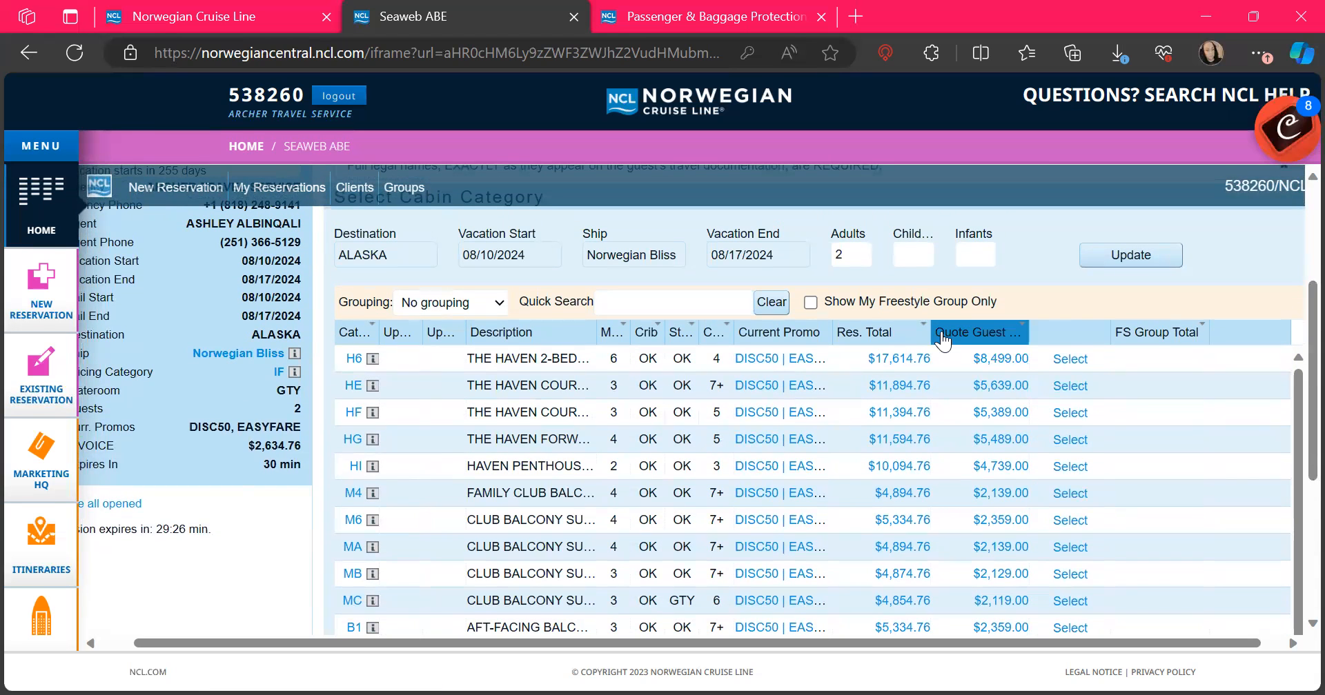
pyautogui.scroll(-5, 986, 340)
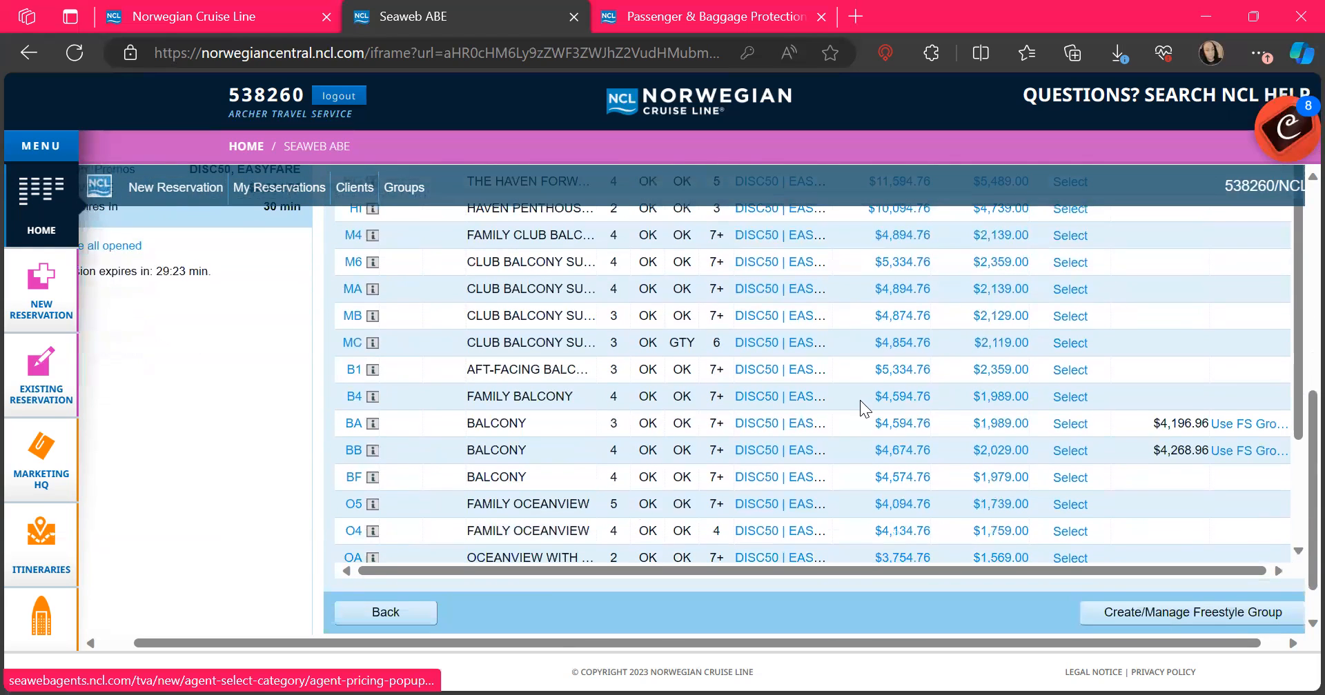
pyautogui.scroll(5, 869, 371)
pyautogui.scroll(1, 882, 373)
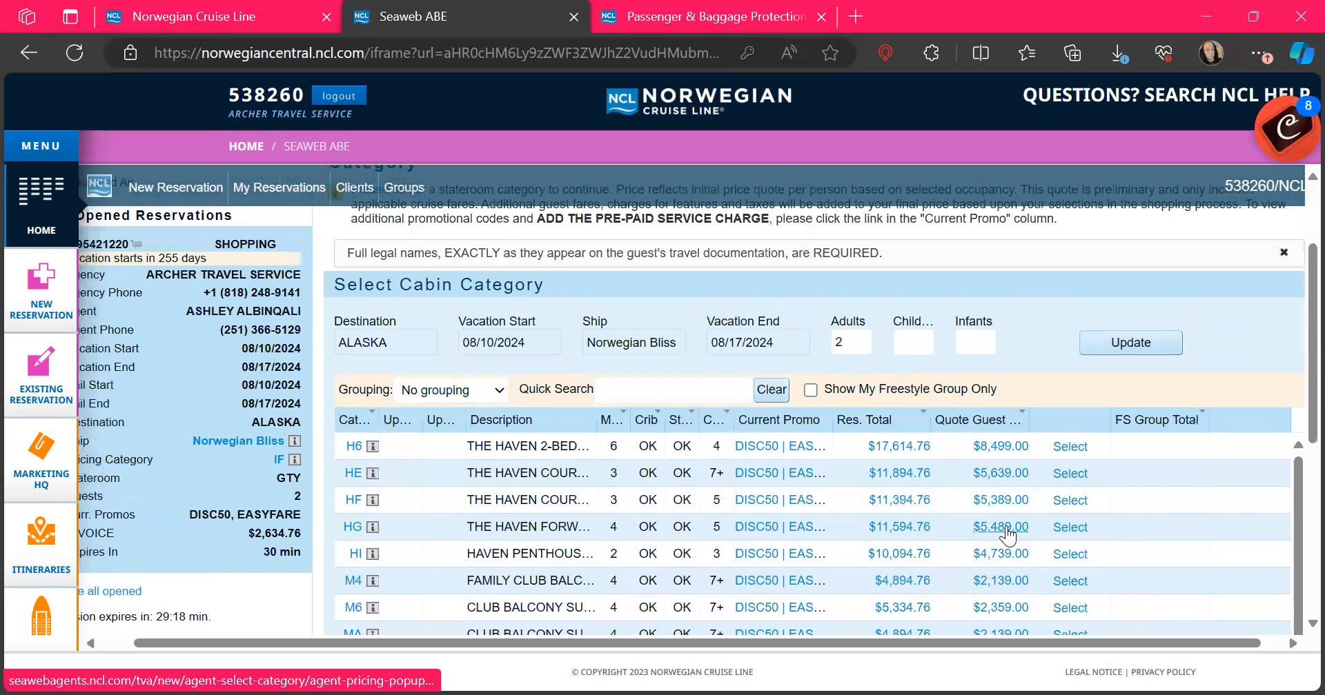
pyautogui.scroll(3, 1007, 535)
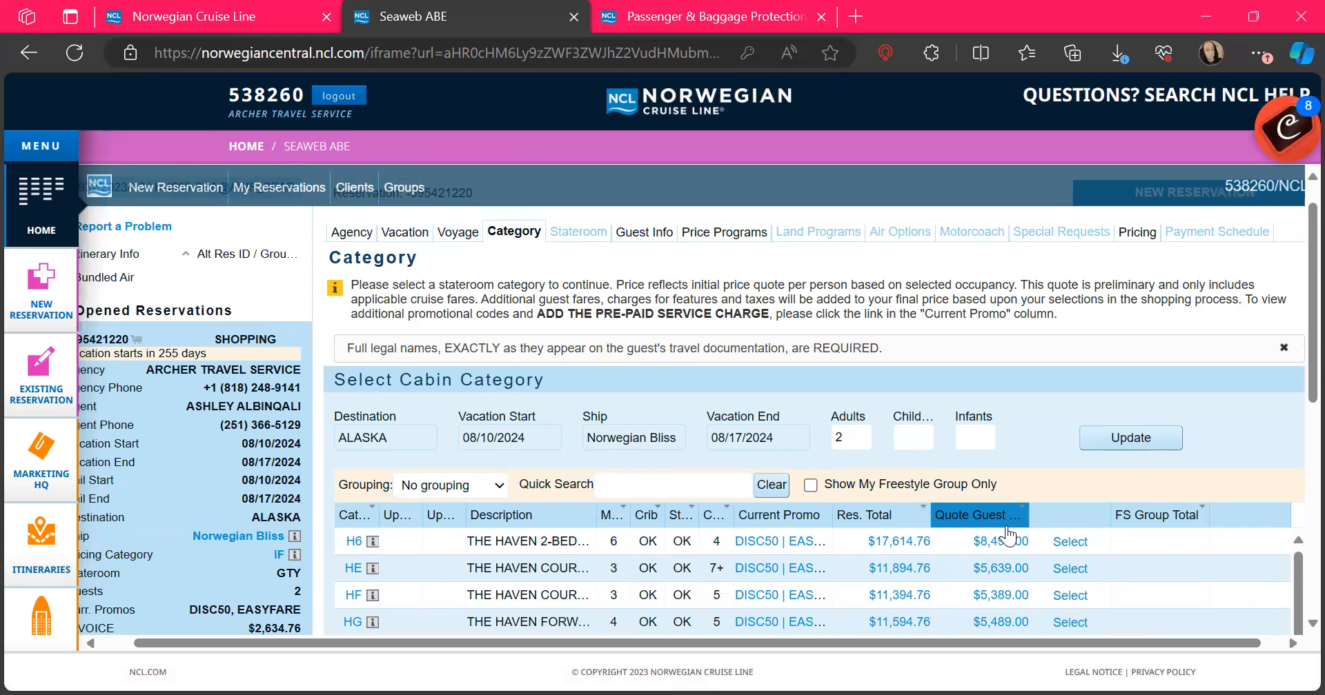
pyautogui.scroll(-9, 1007, 534)
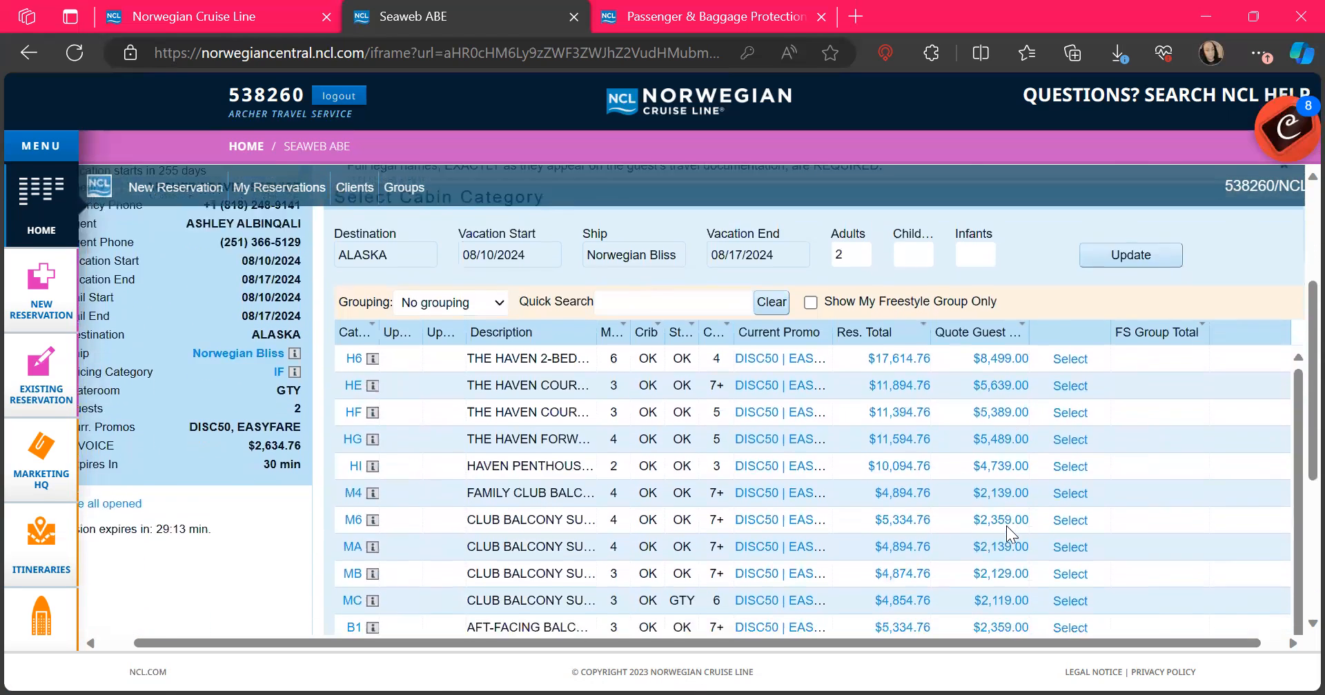
pyautogui.scroll(-4, 1007, 535)
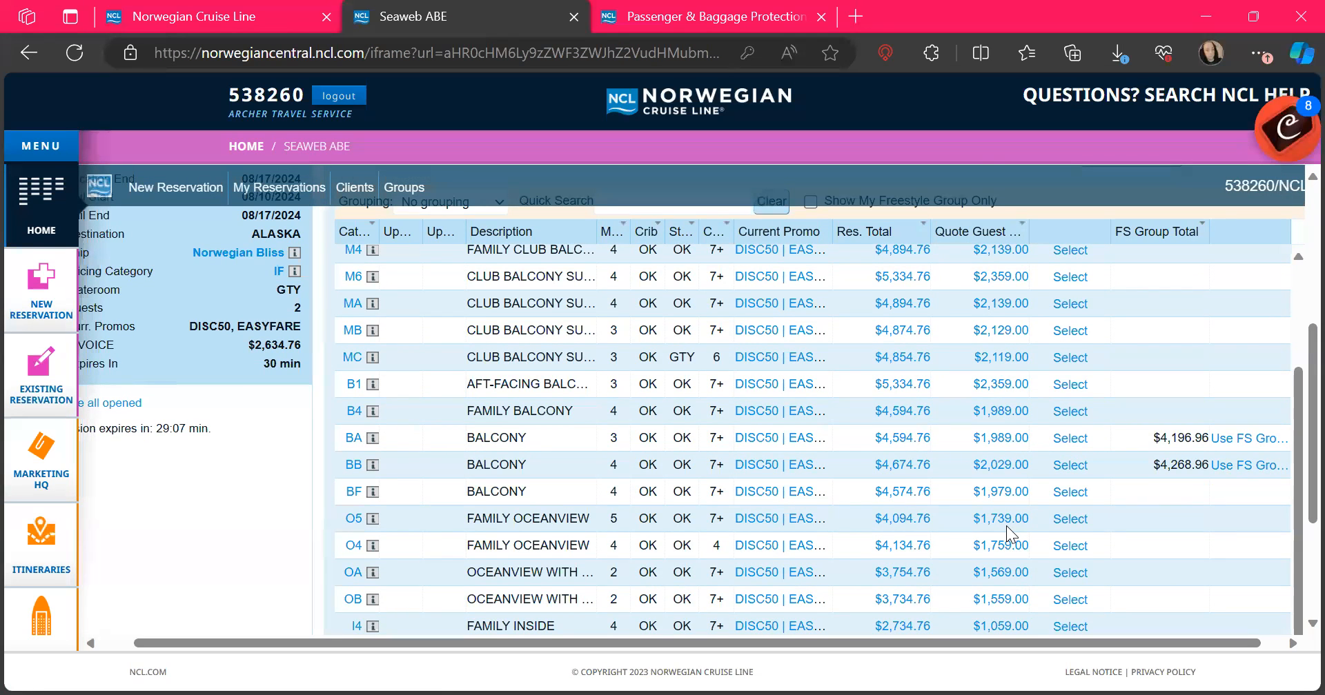
pyautogui.scroll(4, 1006, 526)
pyautogui.scroll(-4, 1007, 535)
# Step: Go to docs.google.com in a new tab and open the 3 NIGHTS MEXICO CRUISE FROM LOS ANGELES document
pyautogui.click(855, 16)
pyautogui.write('doc')
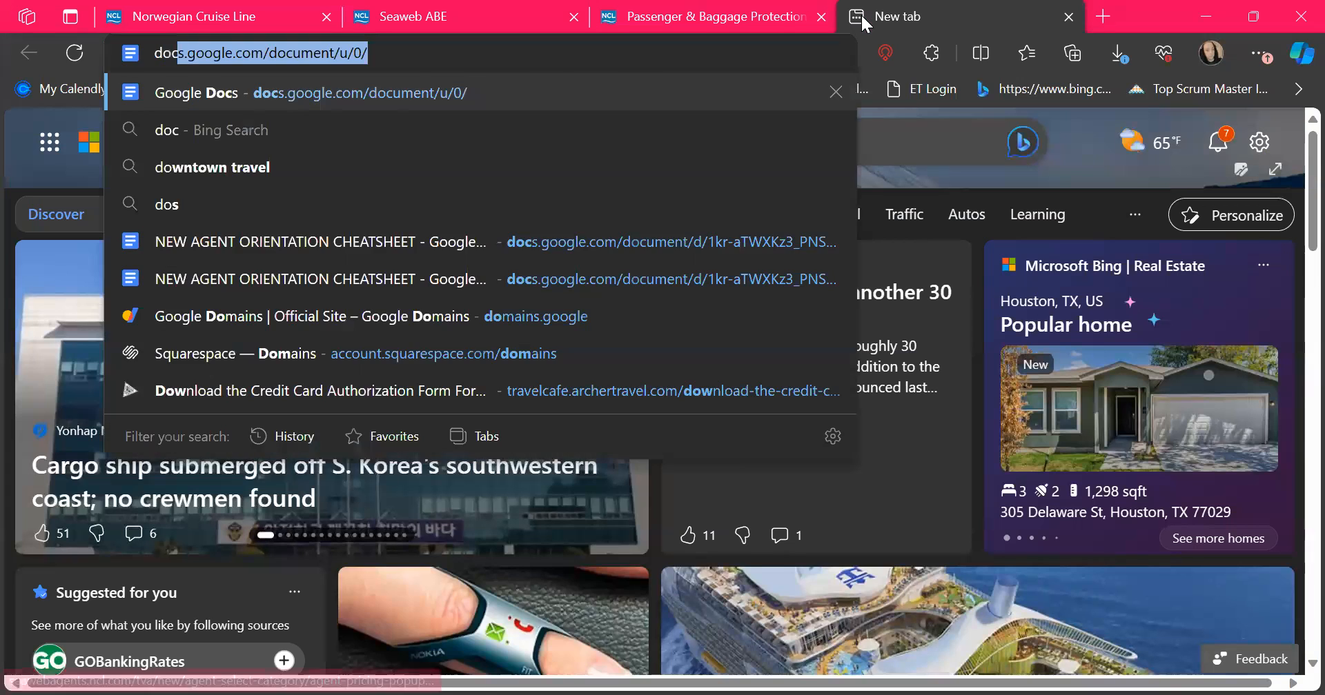
pyautogui.press('Return')
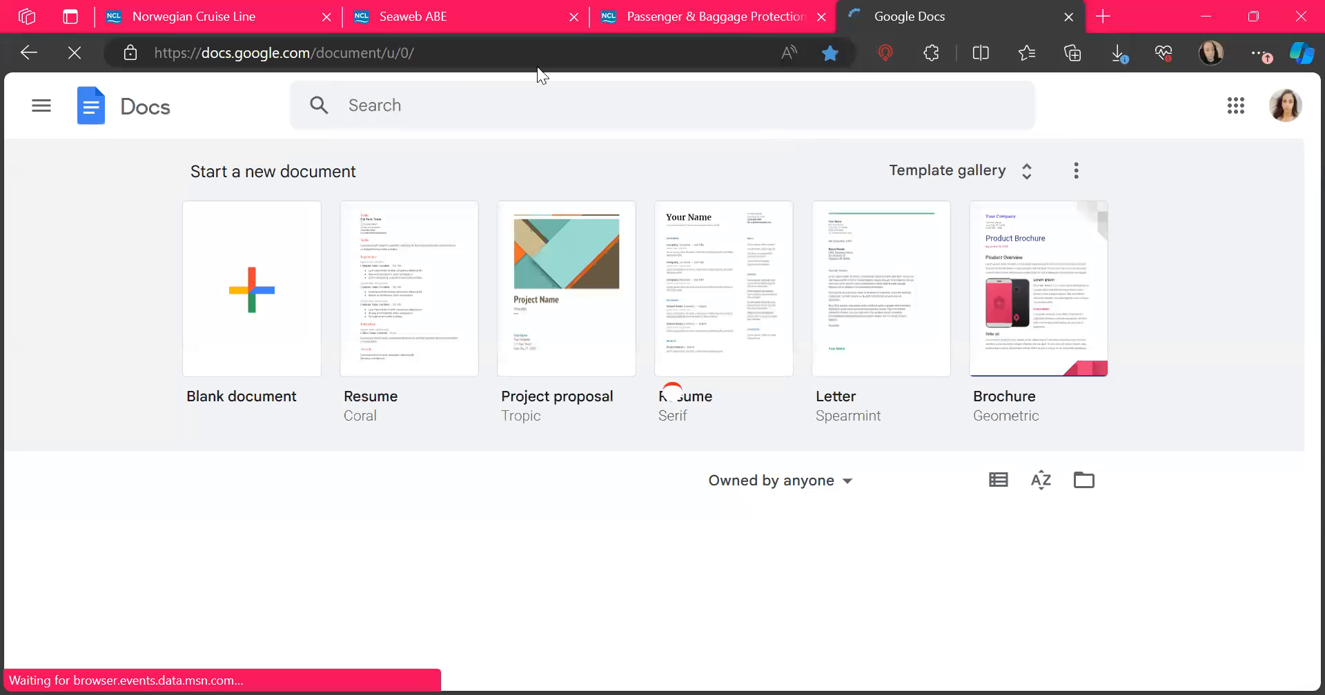
pyautogui.scroll(-7, 614, 448)
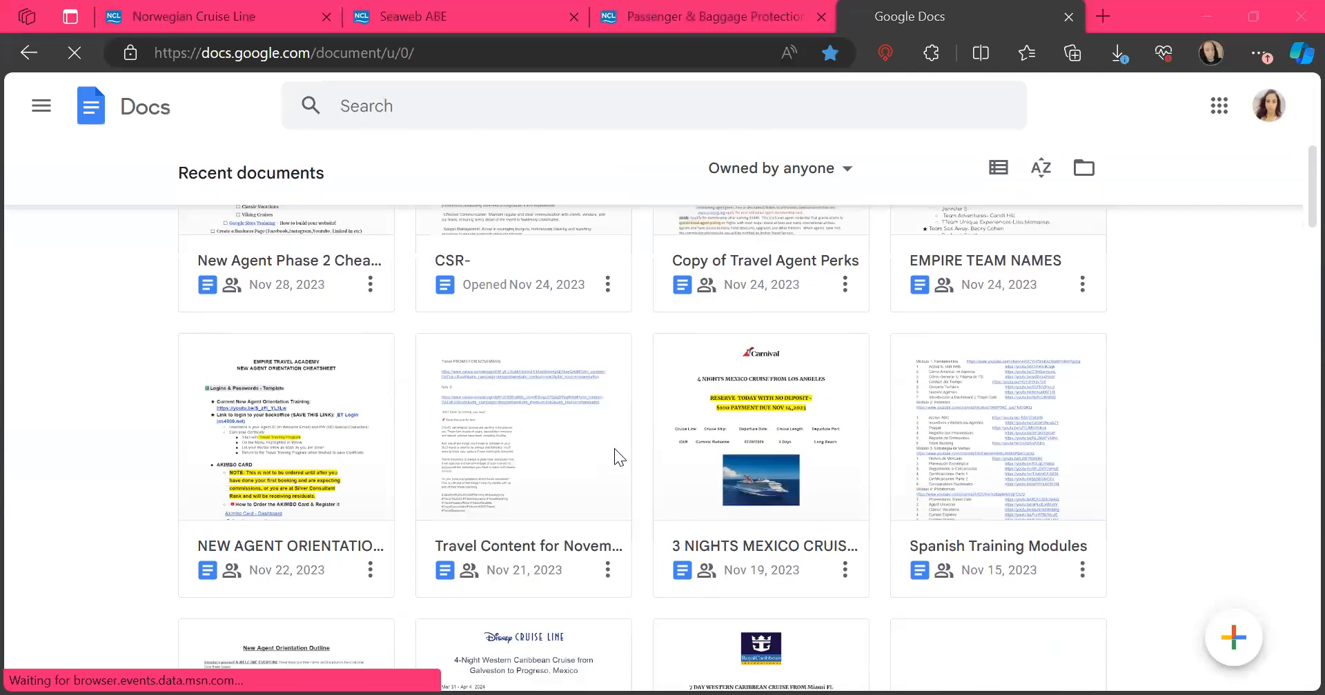
pyautogui.click(846, 564)
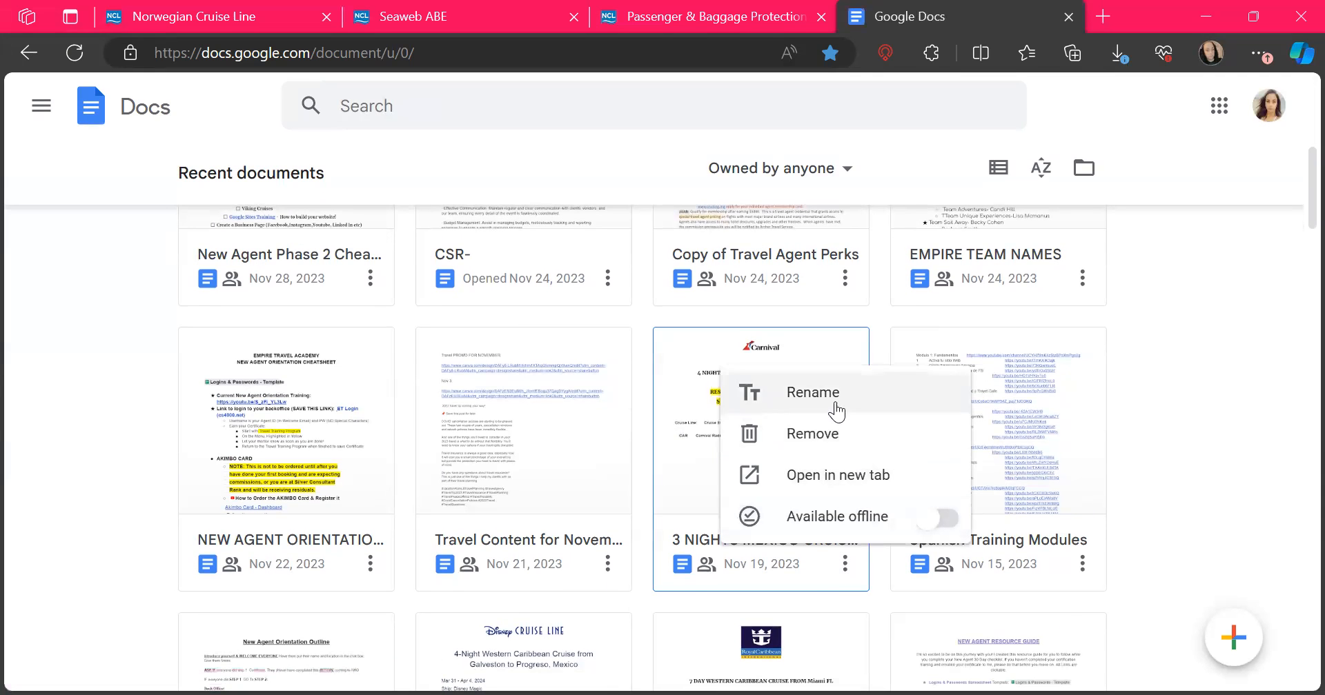
pyautogui.click(647, 570)
pyautogui.click(695, 581)
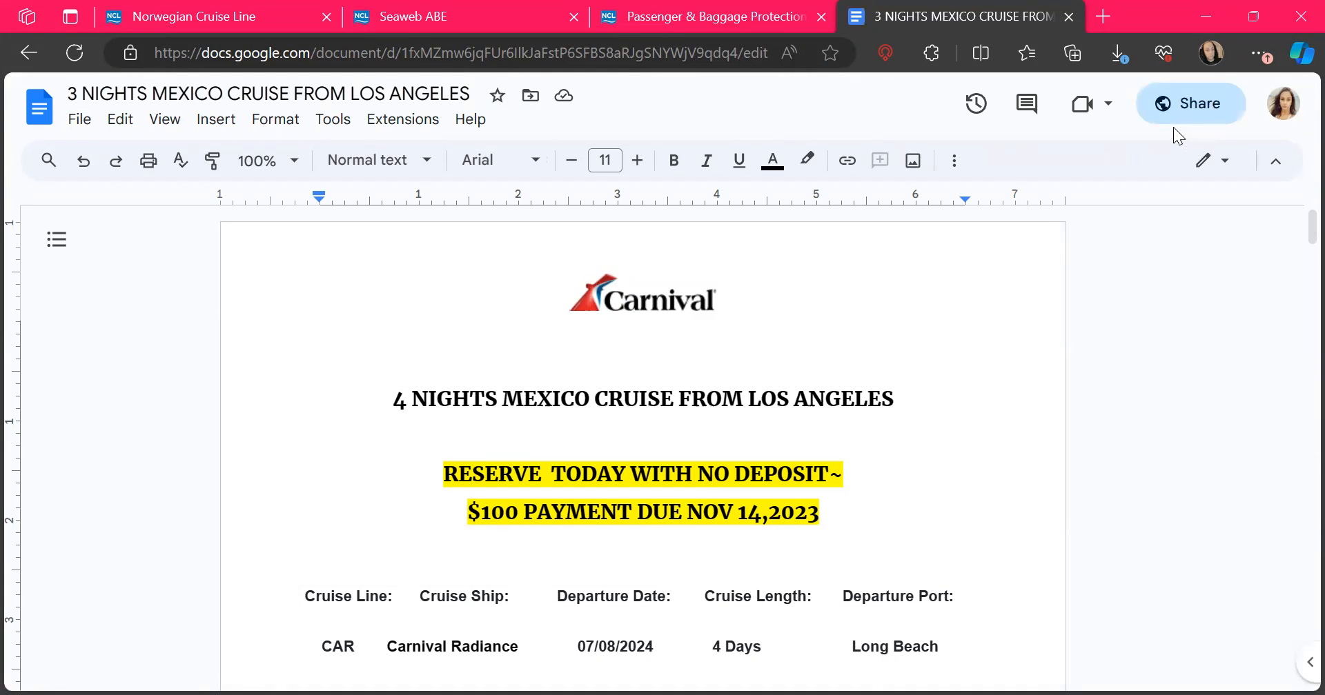
# Step: Scroll through the quote's price tables, due dates and travel-advisor notes
pyautogui.scroll(-3, 1039, 371)
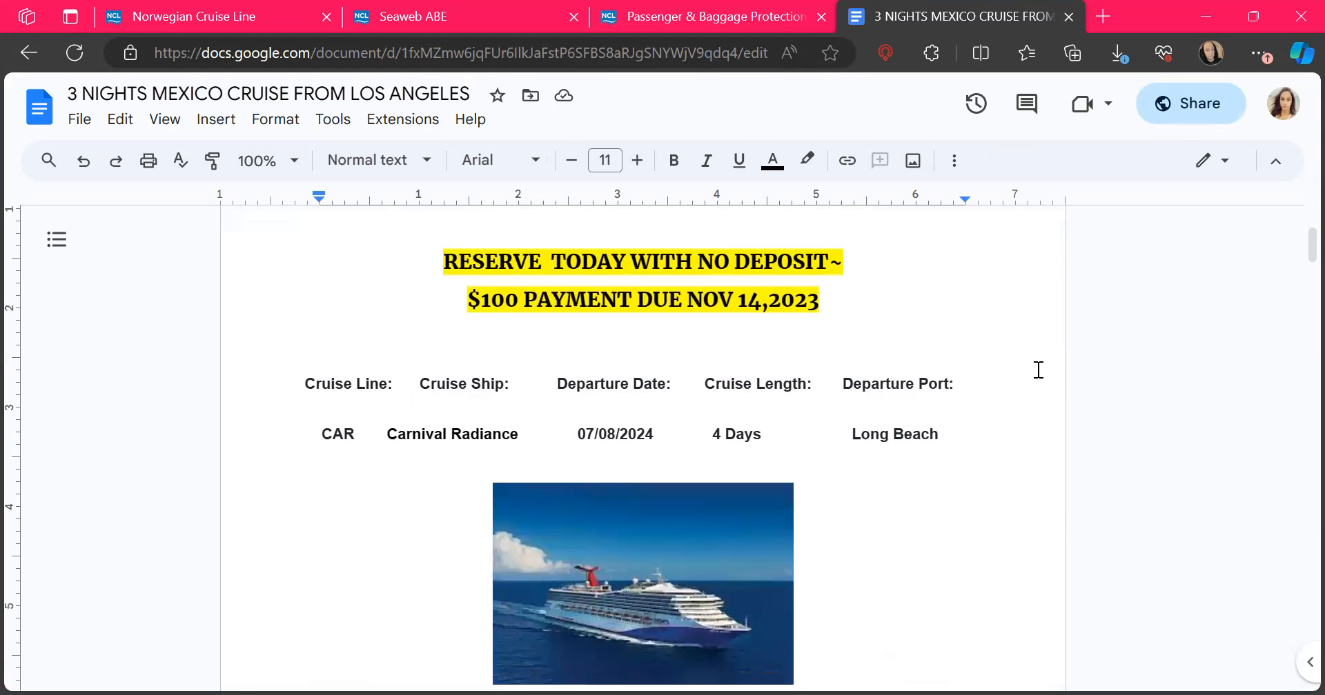
pyautogui.scroll(3, 1039, 370)
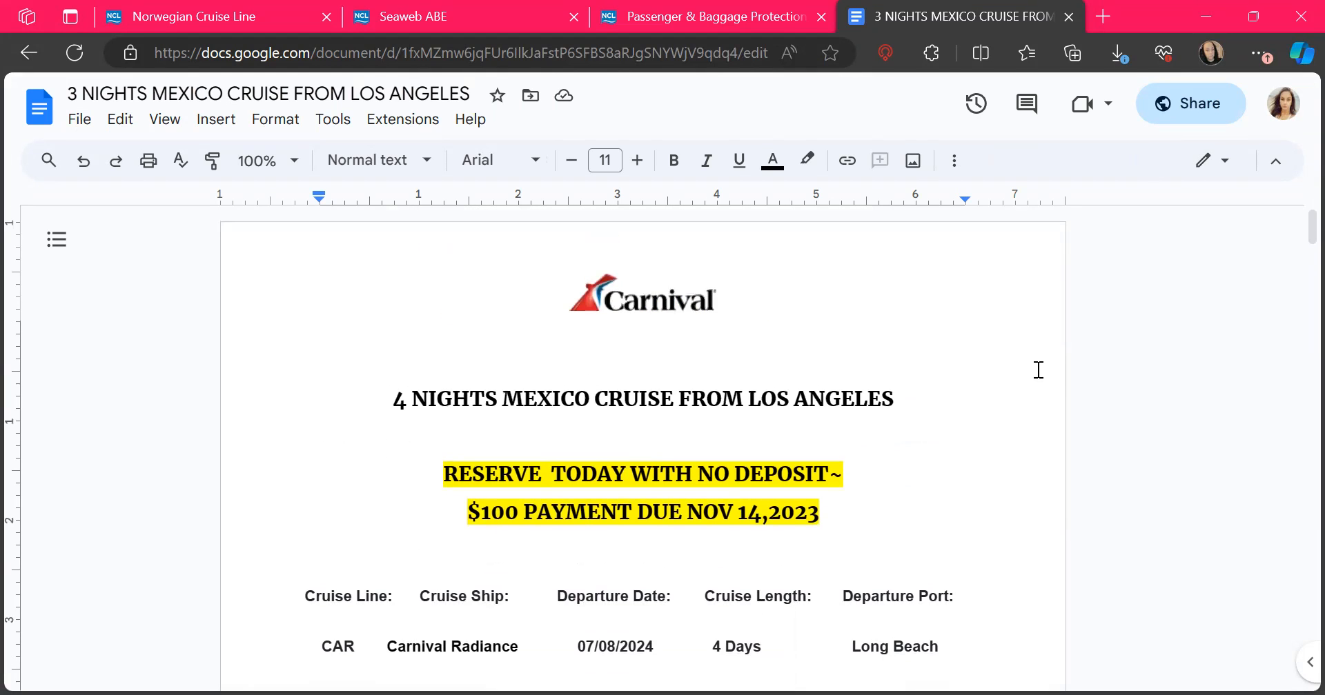
pyautogui.scroll(-1, 1038, 370)
pyautogui.scroll(-2, 1038, 371)
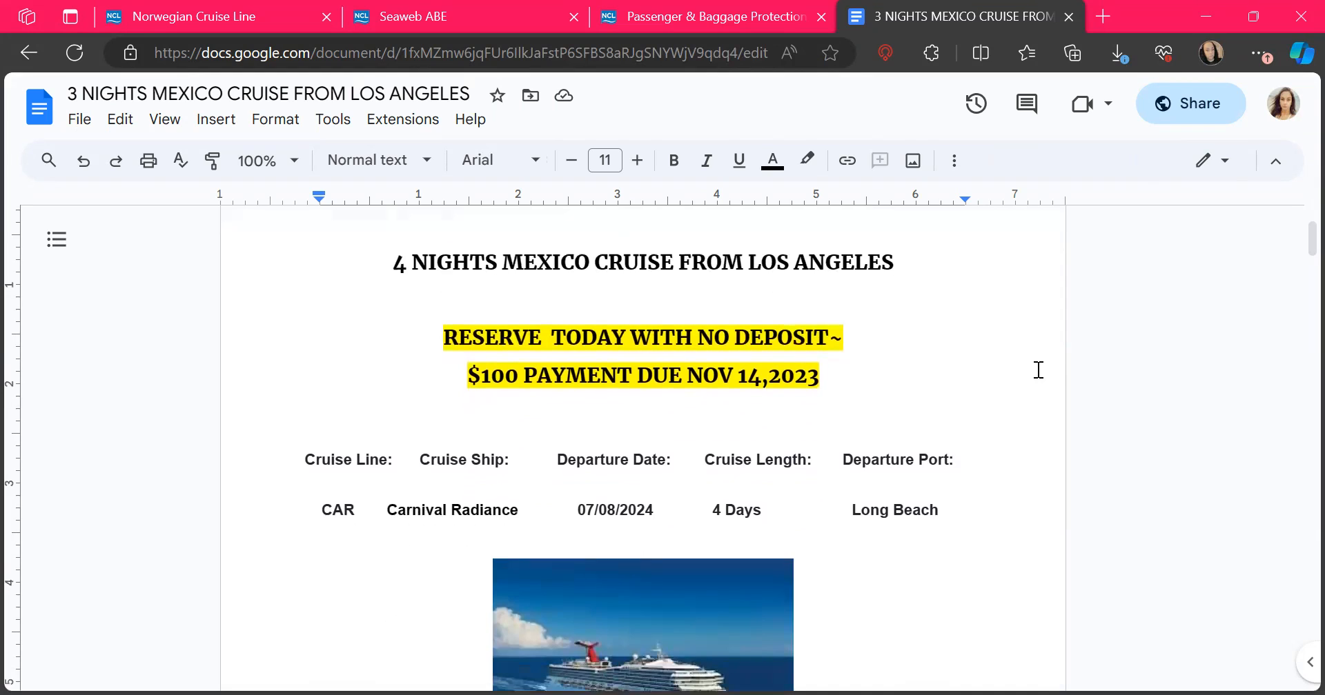
pyautogui.scroll(1, 1038, 370)
pyautogui.scroll(-3, 1038, 370)
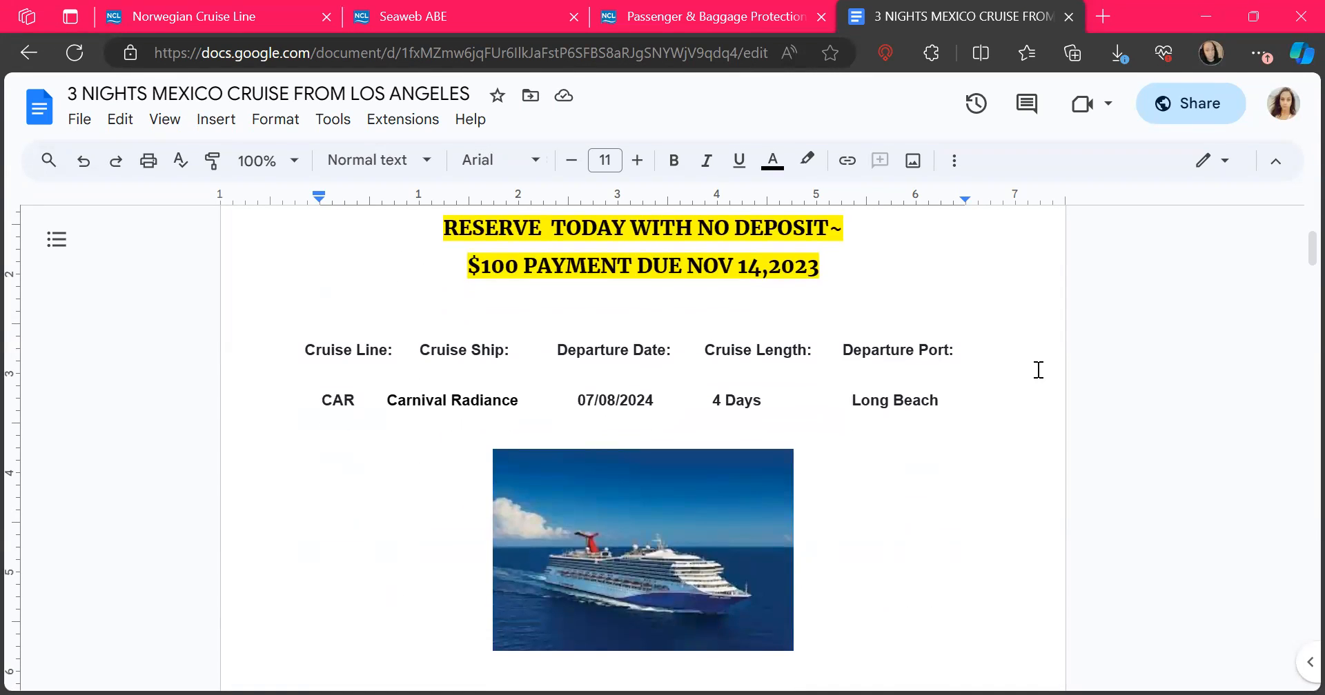
pyautogui.scroll(-8, 1039, 370)
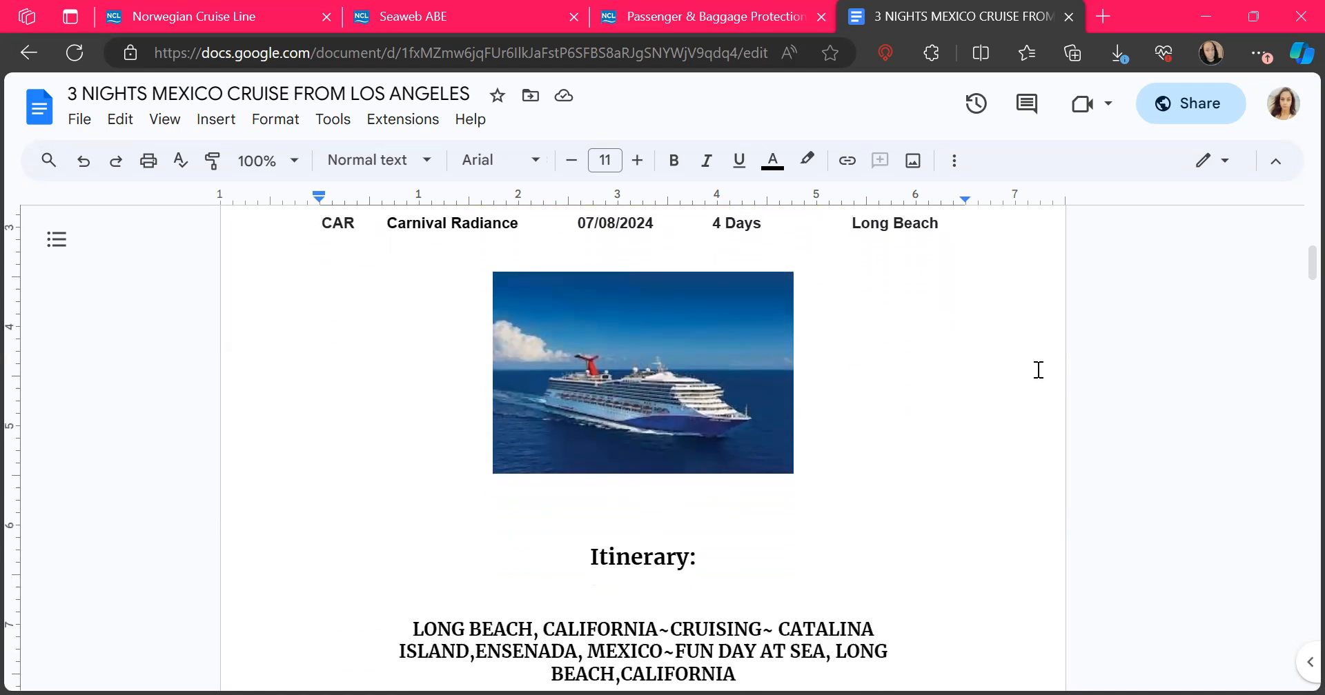
pyautogui.scroll(-8, 1038, 371)
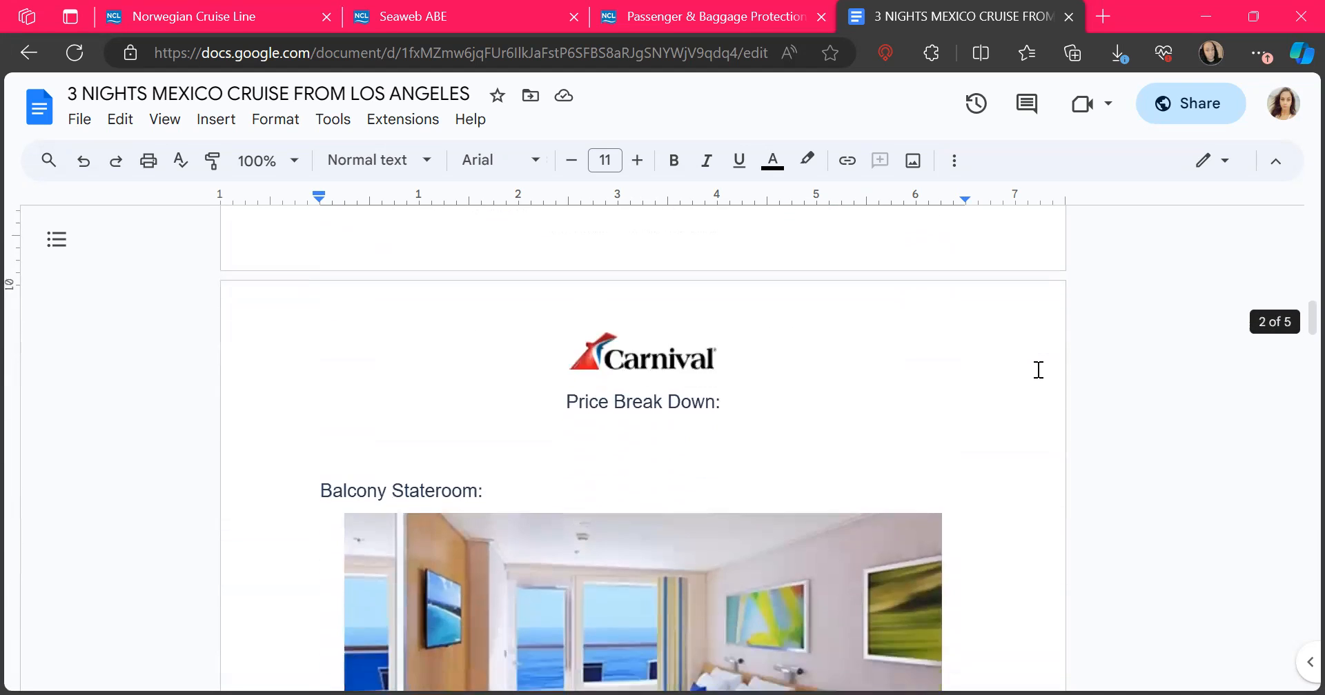
pyautogui.scroll(-11, 1038, 371)
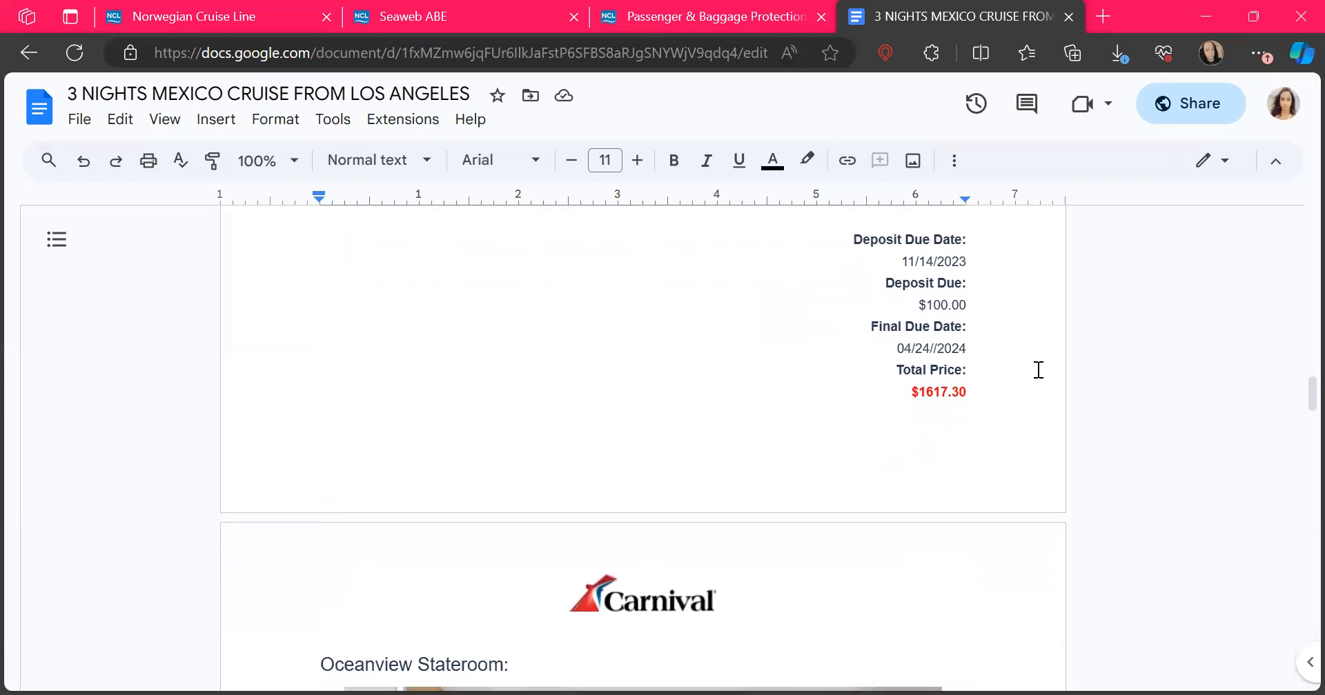
pyautogui.scroll(-10, 1038, 370)
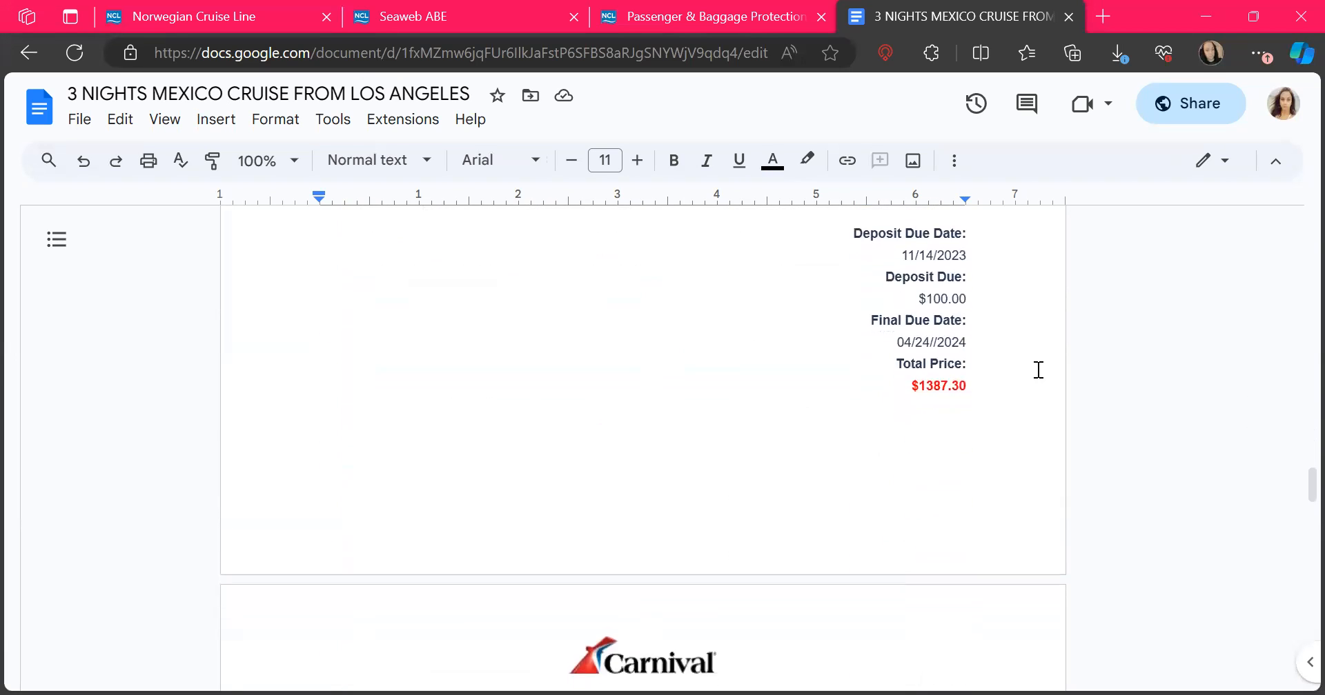
pyautogui.scroll(-9, 1039, 370)
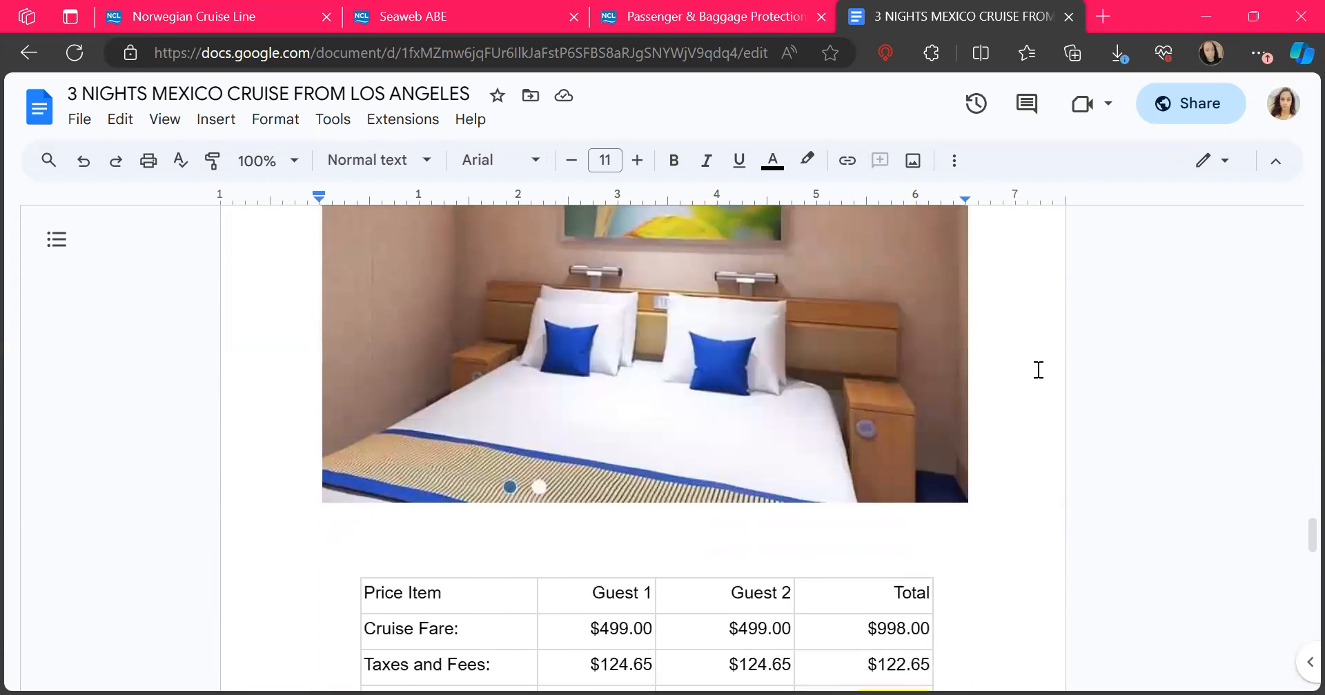
pyautogui.scroll(-2, 1038, 370)
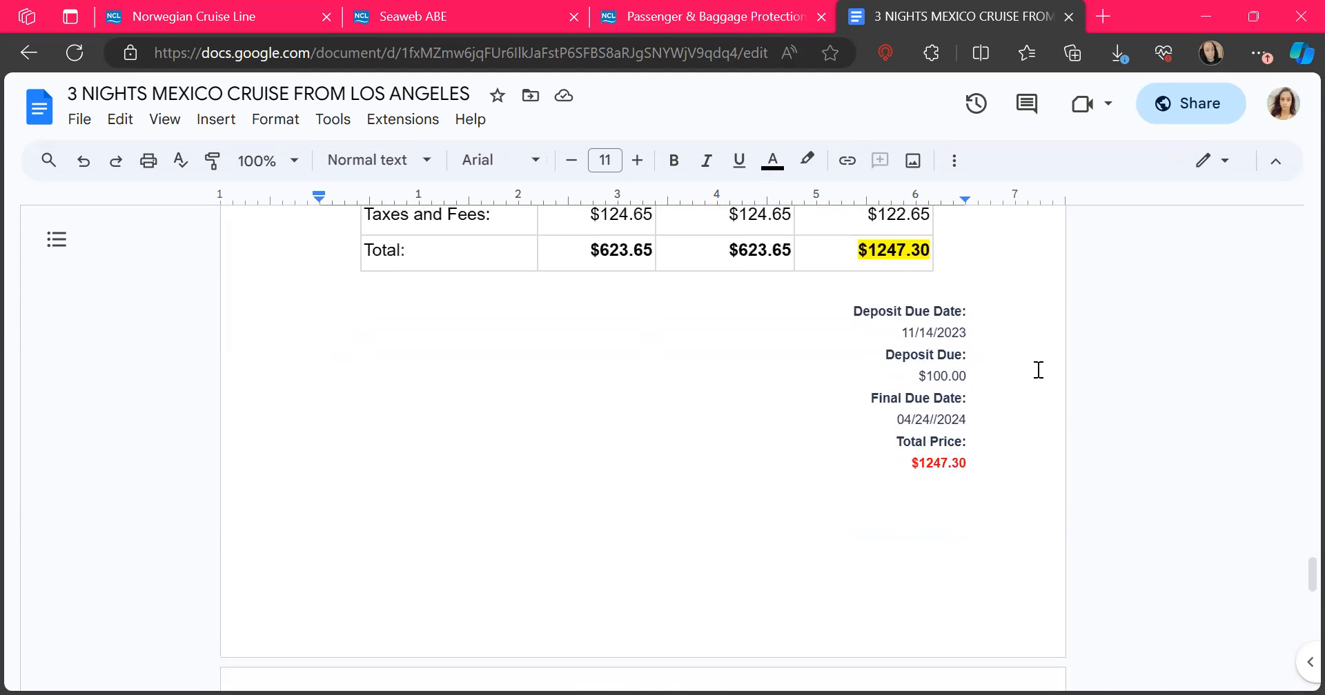
pyautogui.scroll(-4, 1038, 370)
pyautogui.scroll(-3, 1038, 371)
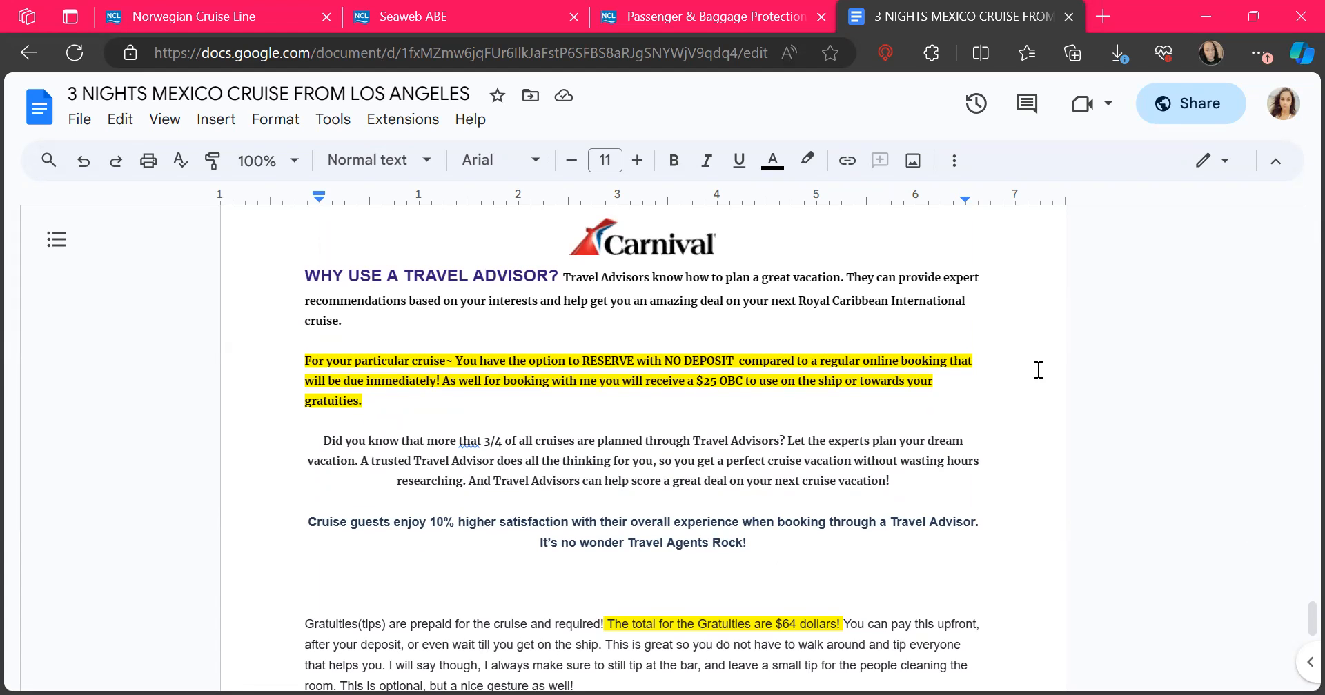
pyautogui.scroll(-1, 1039, 370)
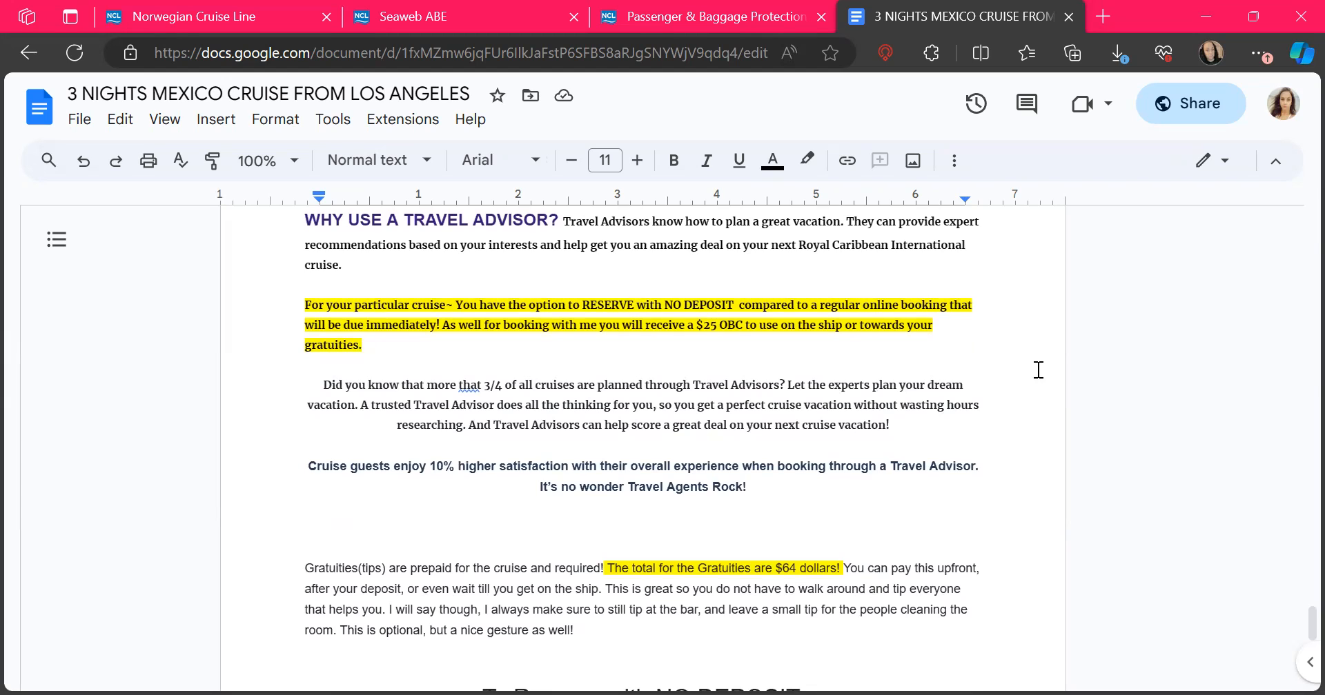
pyautogui.moveTo(799, 245); pyautogui.dragTo(957, 265)
pyautogui.click(824, 305)
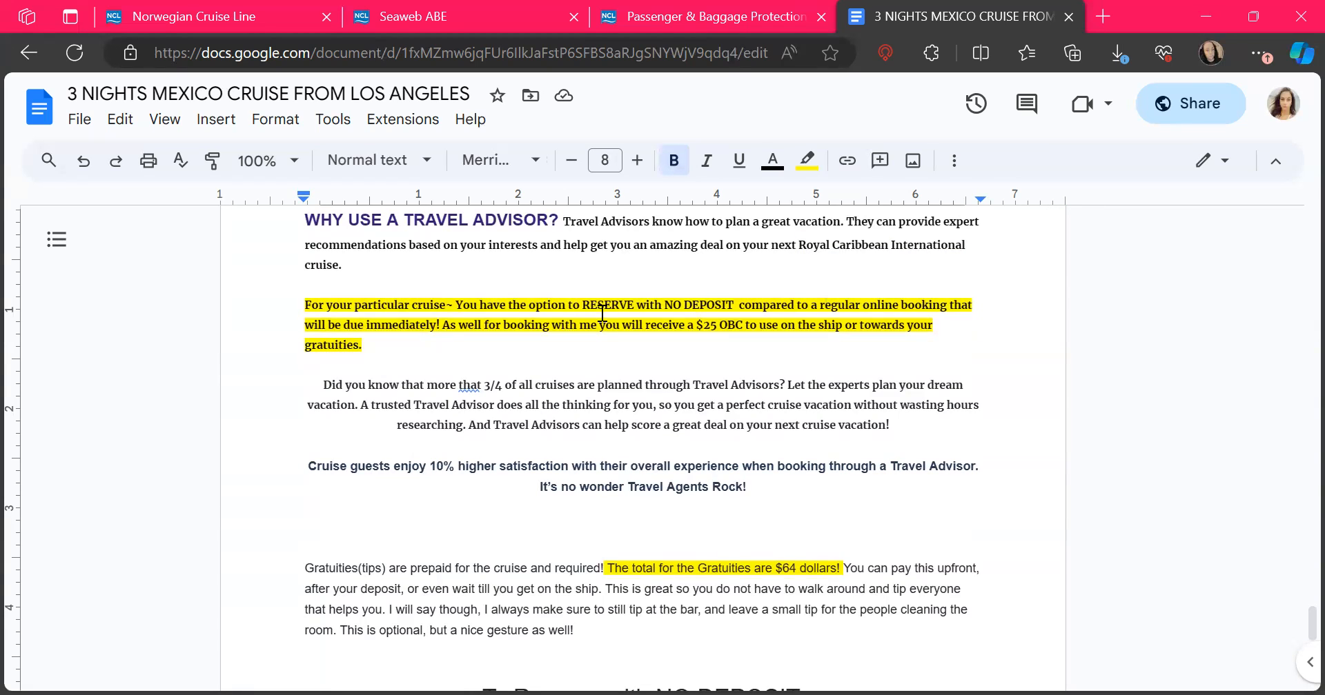
pyautogui.moveTo(503, 324); pyautogui.dragTo(736, 328)
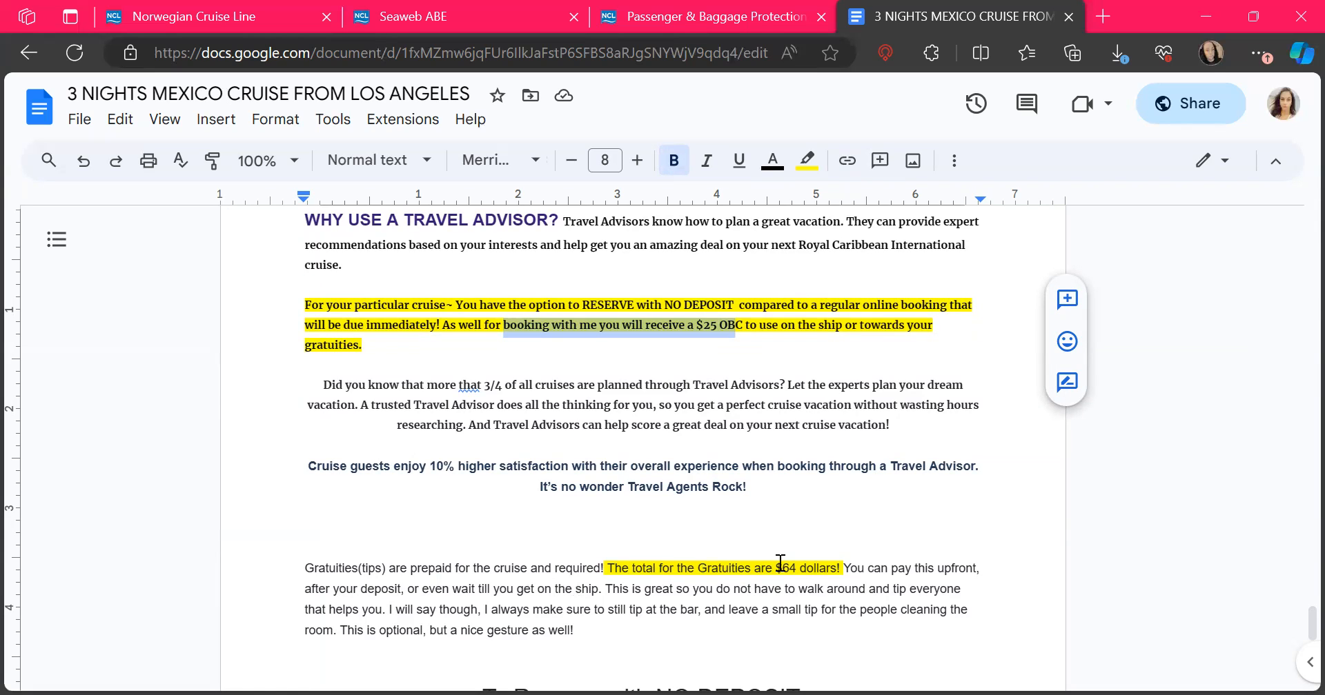
pyautogui.scroll(-5, 789, 567)
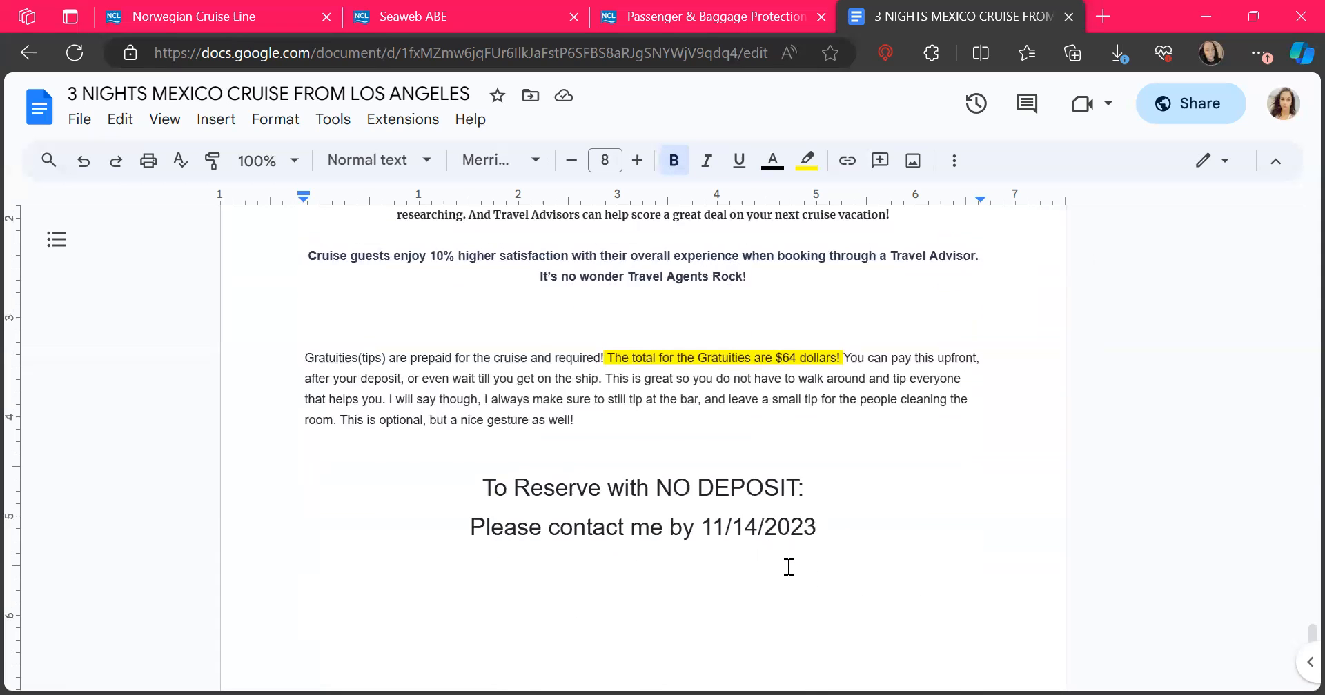
# Step: Copy the Mexico cruise quote's anyone-with-the-link view link from the Share dialog
pyautogui.scroll(10, 788, 567)
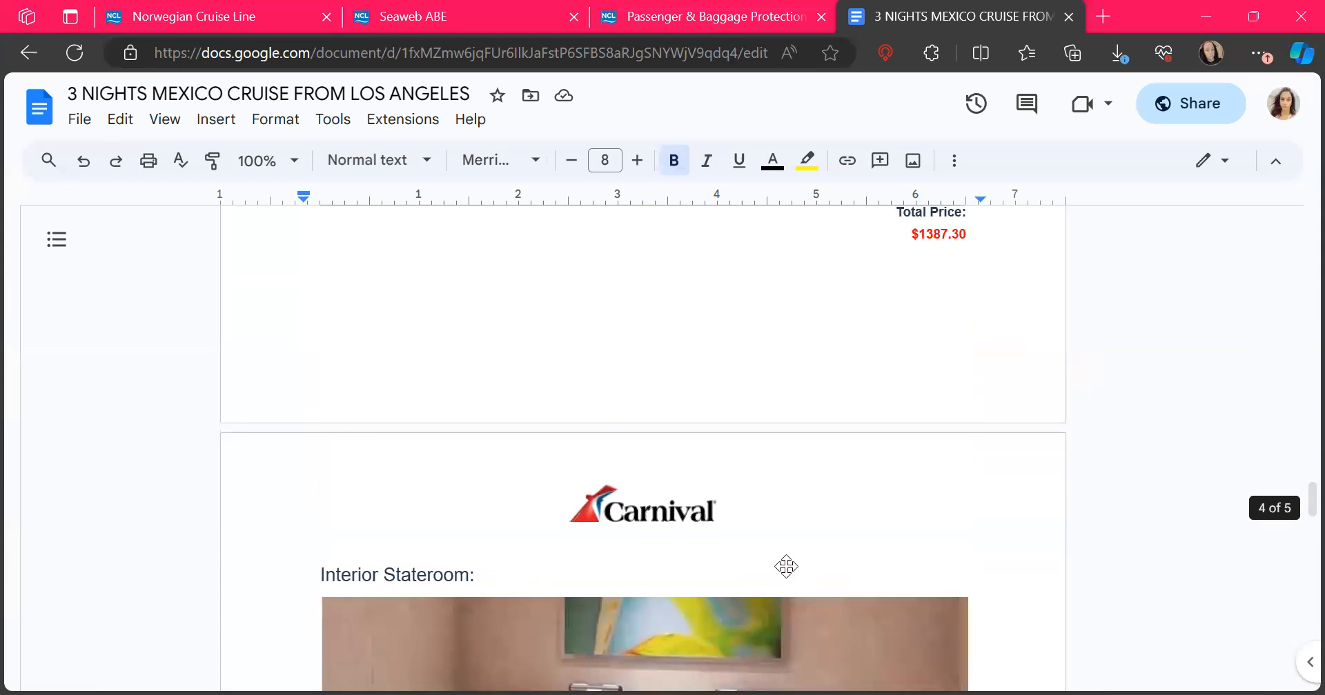
pyautogui.click(1191, 104)
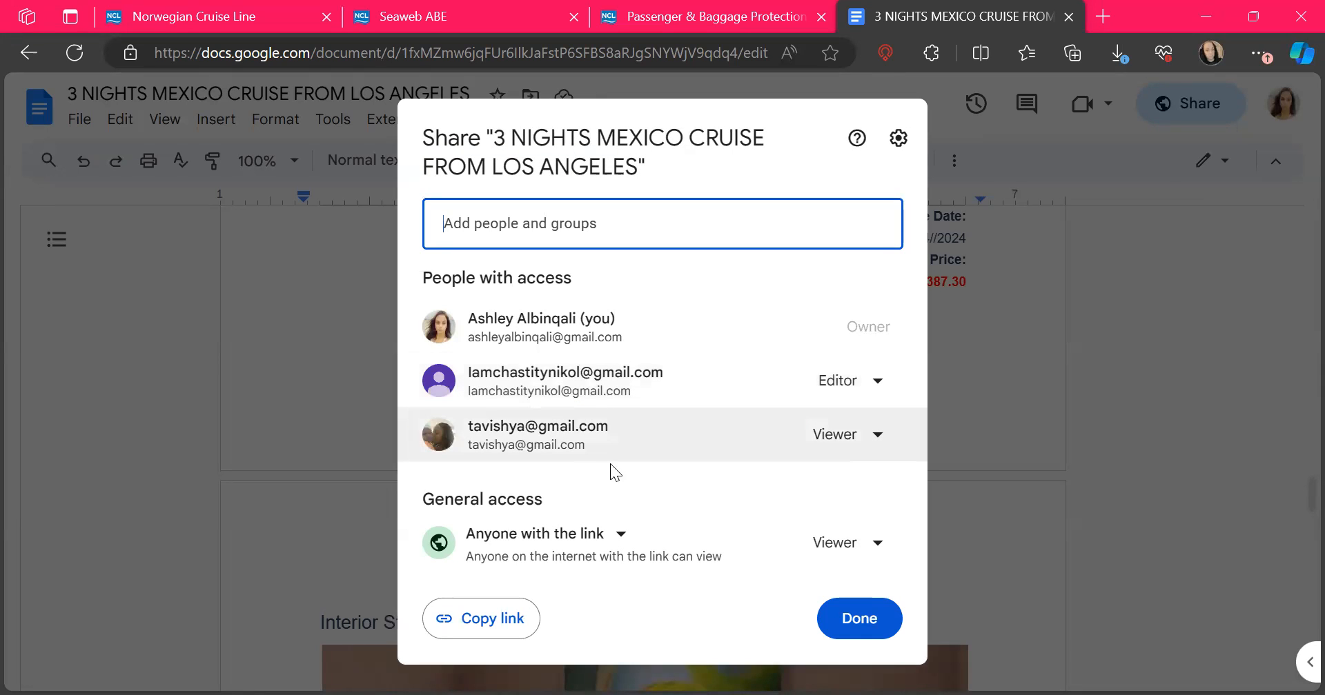
pyautogui.click(482, 624)
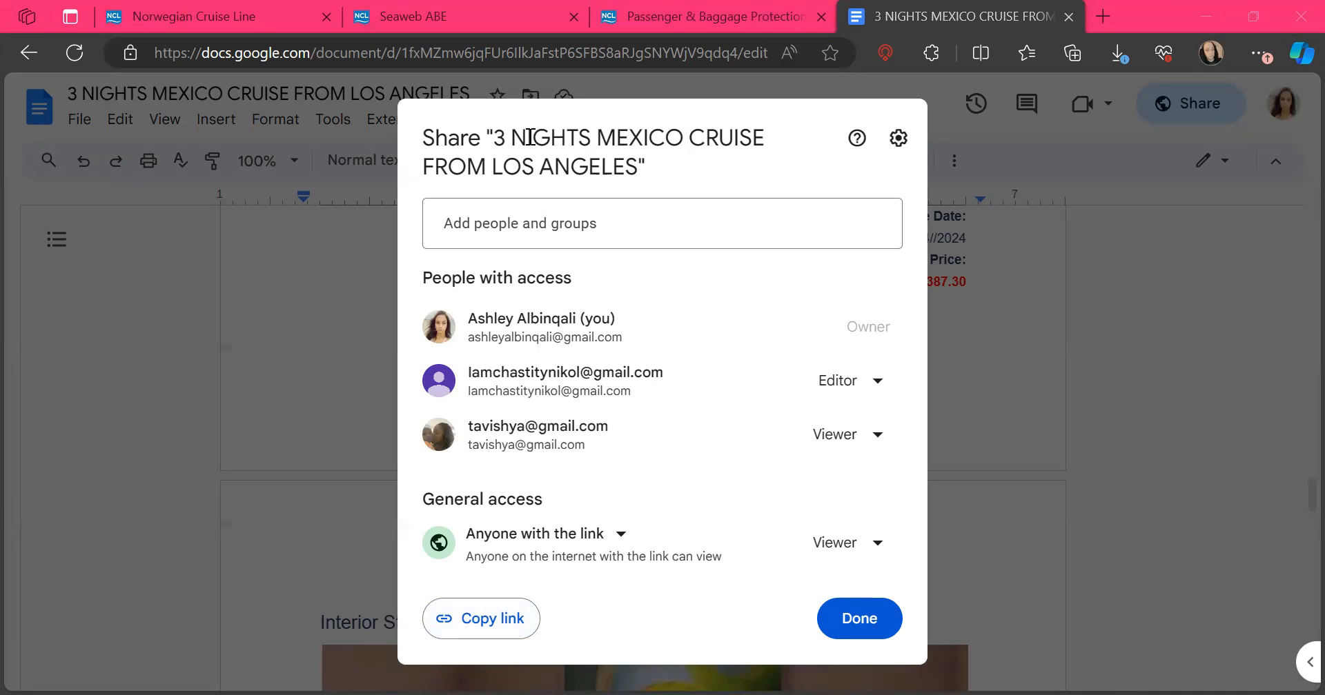
pyautogui.click(419, 10)
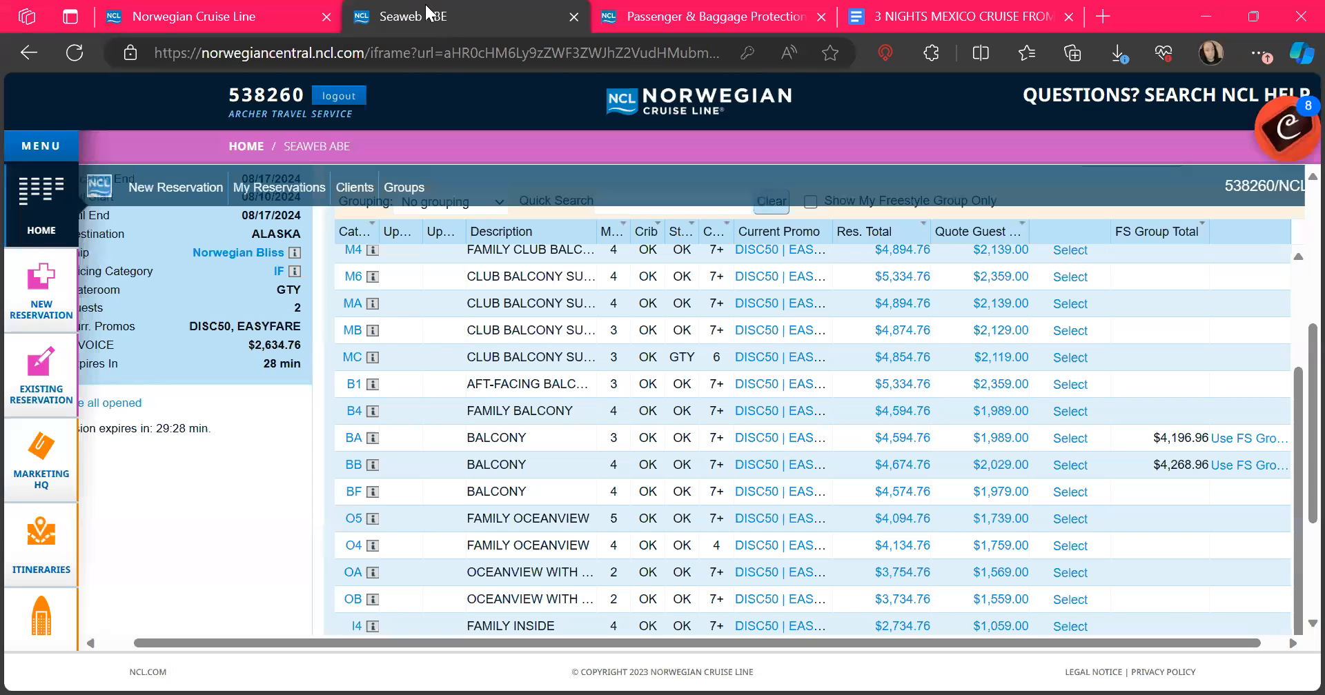
pyautogui.scroll(-3, 985, 637)
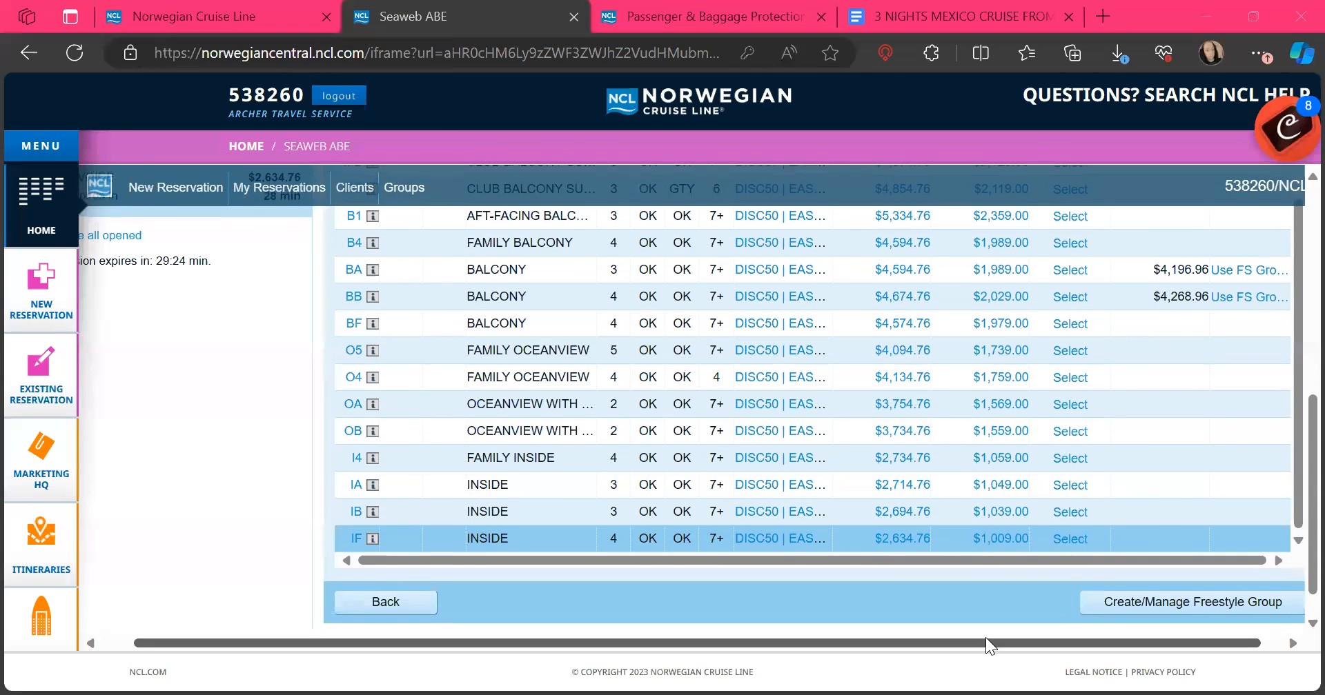
pyautogui.scroll(1, 986, 637)
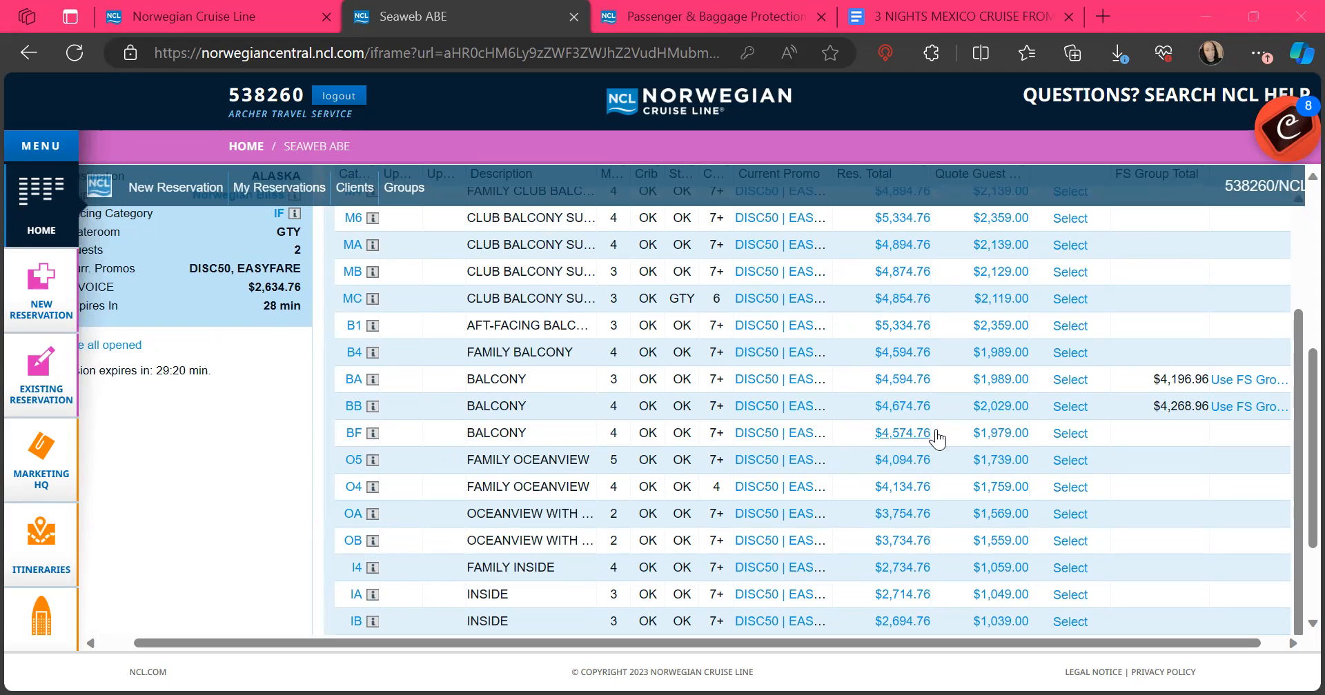
pyautogui.click(1069, 436)
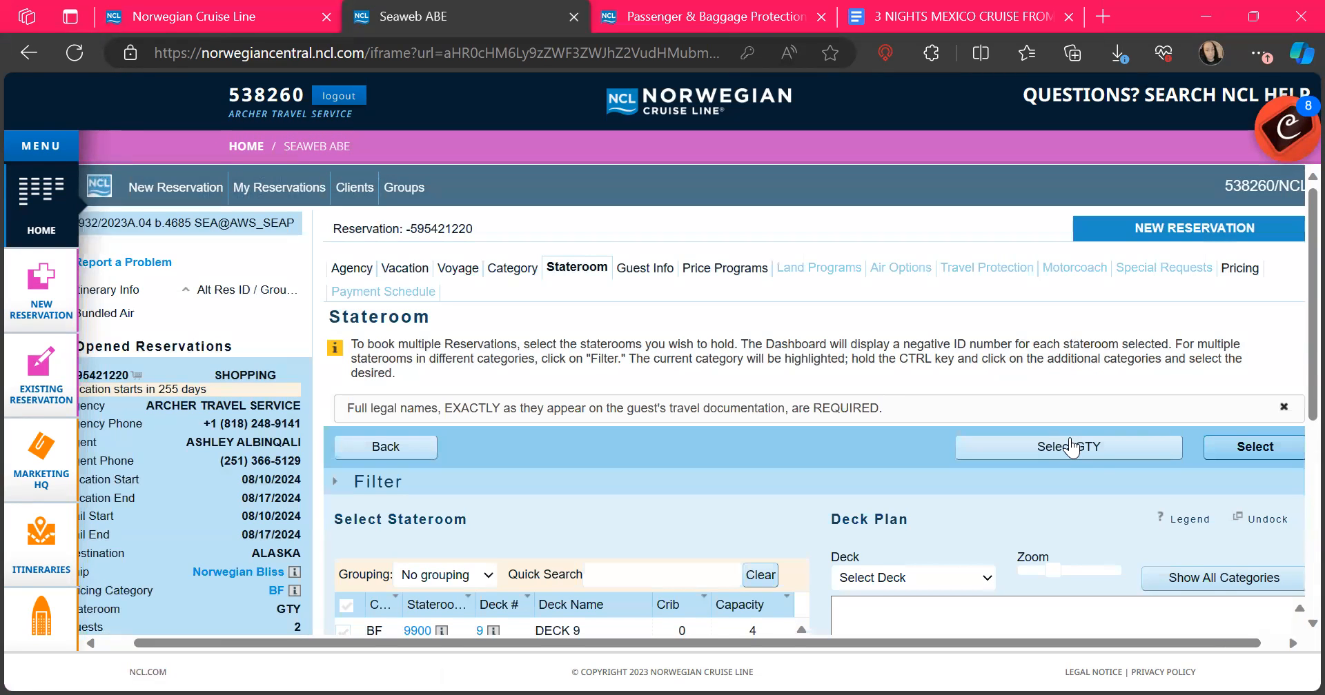
pyautogui.scroll(-5, 836, 489)
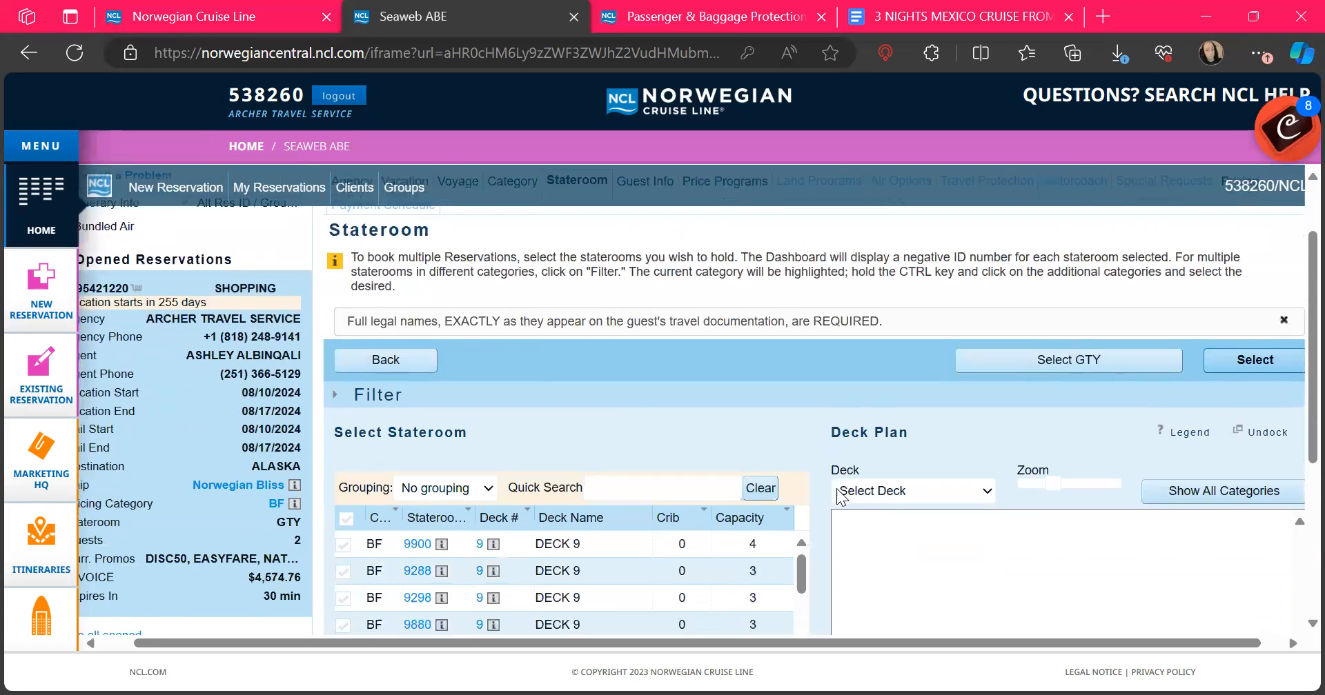
pyautogui.scroll(-1, 836, 488)
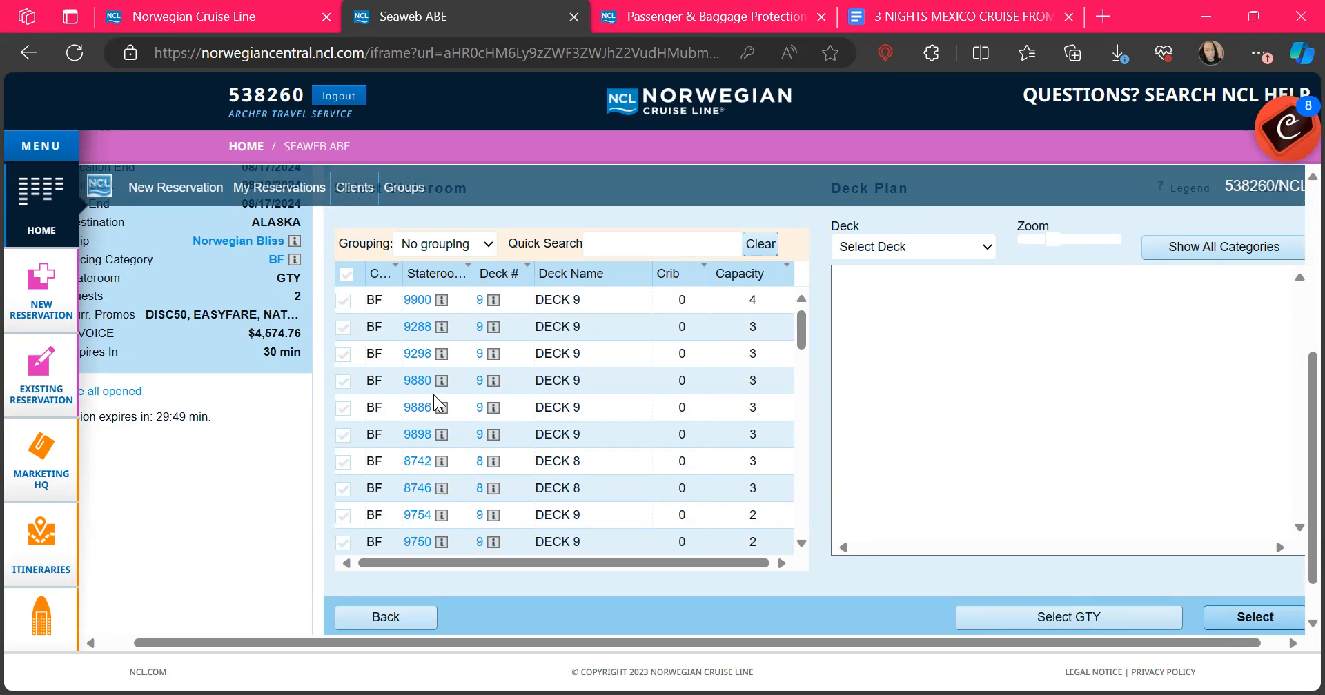
pyautogui.scroll(-2, 591, 450)
pyautogui.scroll(-6, 591, 450)
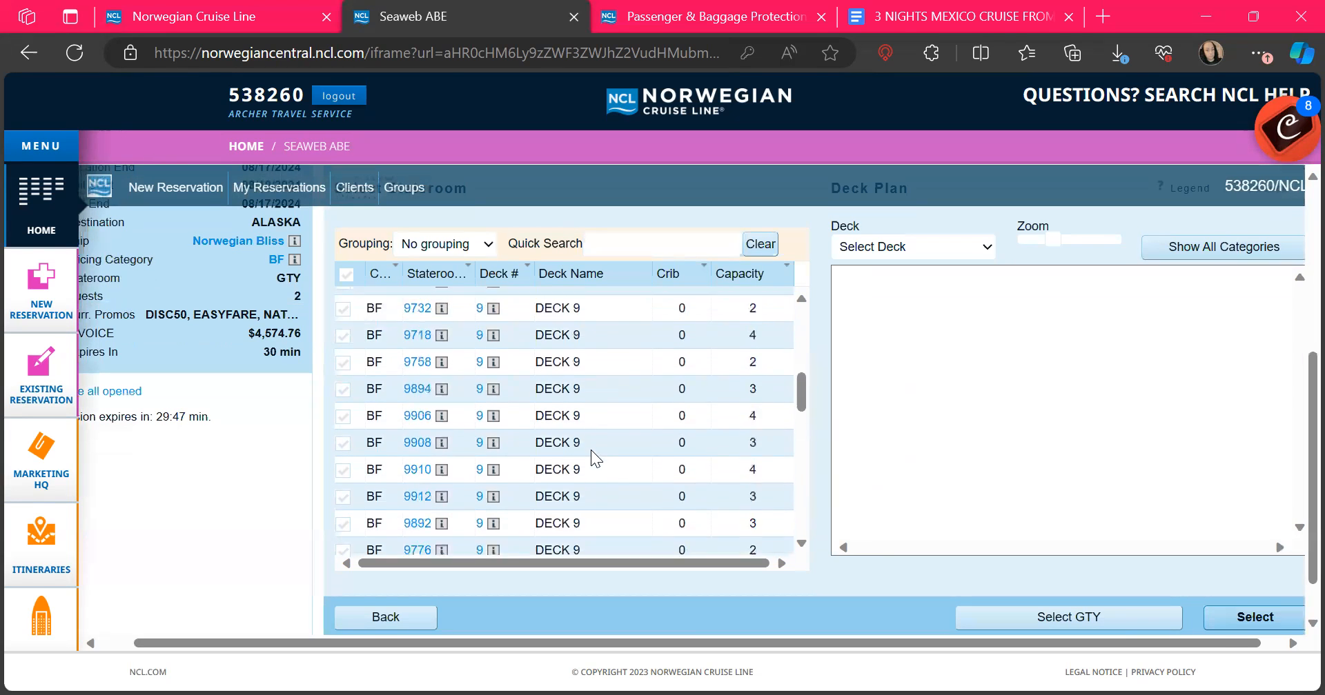
pyautogui.scroll(8, 591, 450)
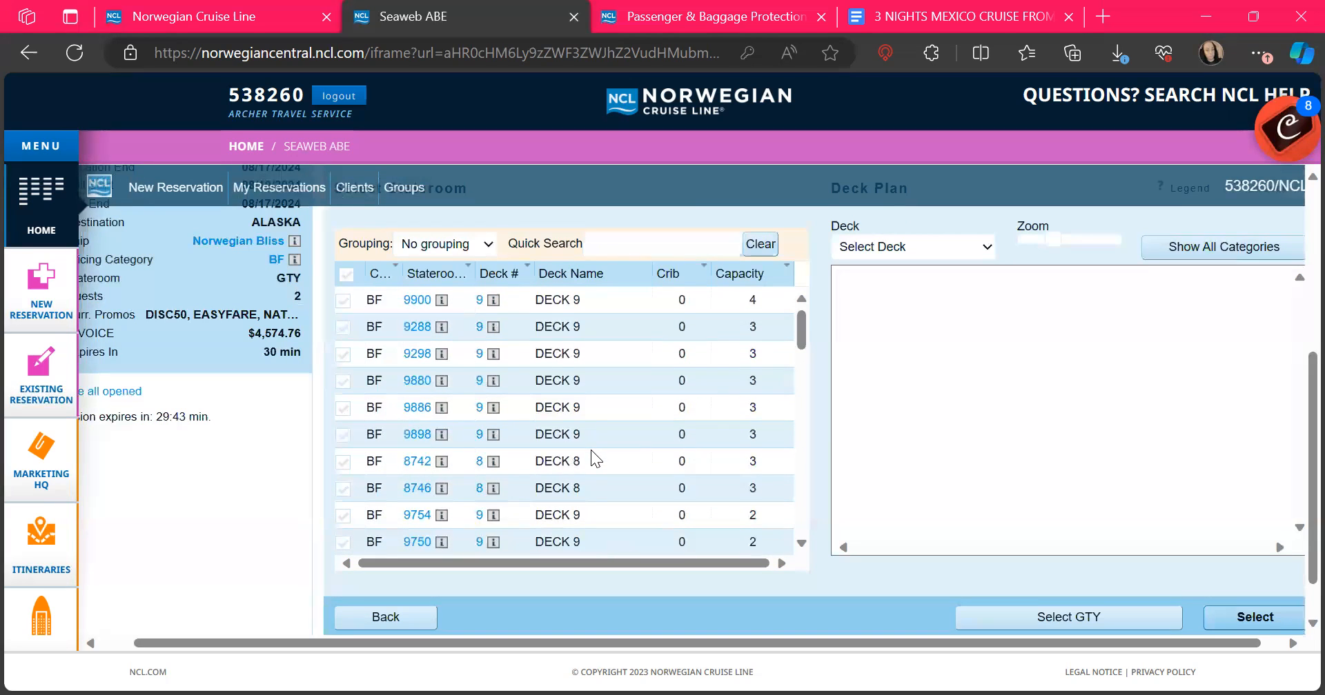
# Step: Reserve a guarantee (GTY) stateroom, add a third guest slot, and open client search for Guest #2
pyautogui.click(1050, 621)
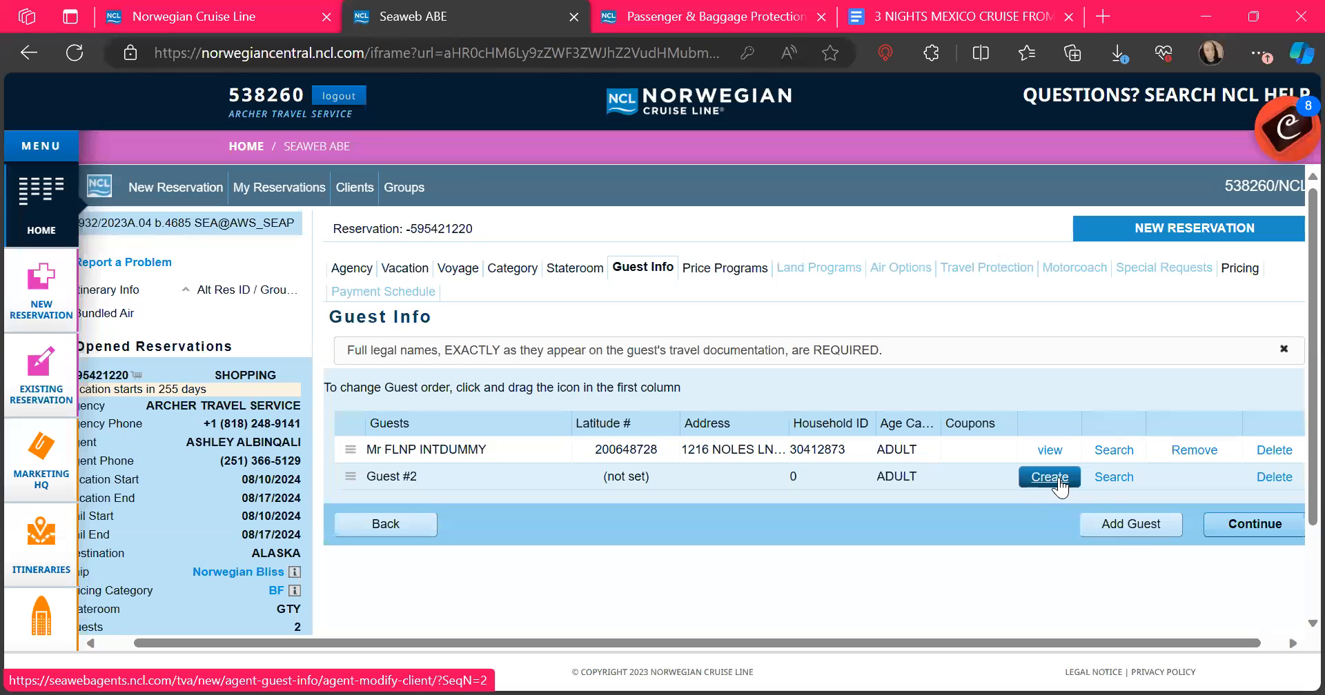
pyautogui.click(1124, 524)
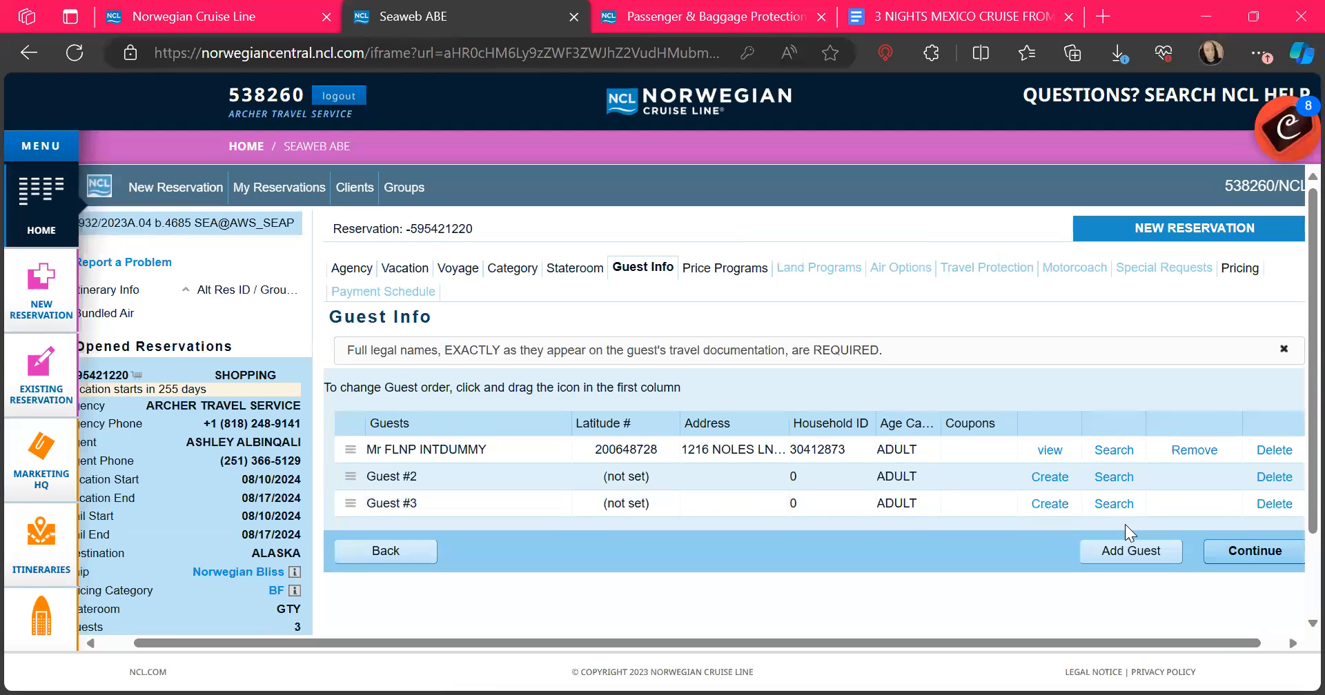
pyautogui.scroll(-1, 1124, 524)
pyautogui.click(1119, 452)
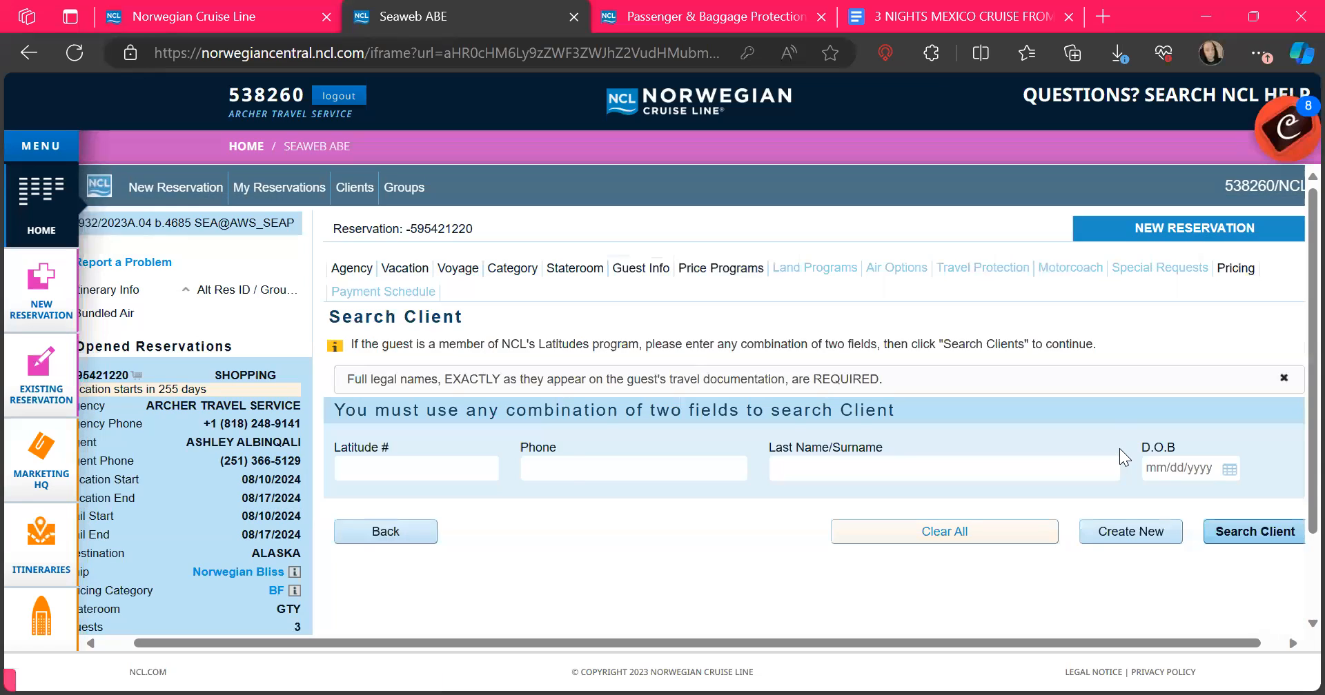
# Step: Enter the guest's surname and pick their birth date in the client search form
pyautogui.click(803, 472)
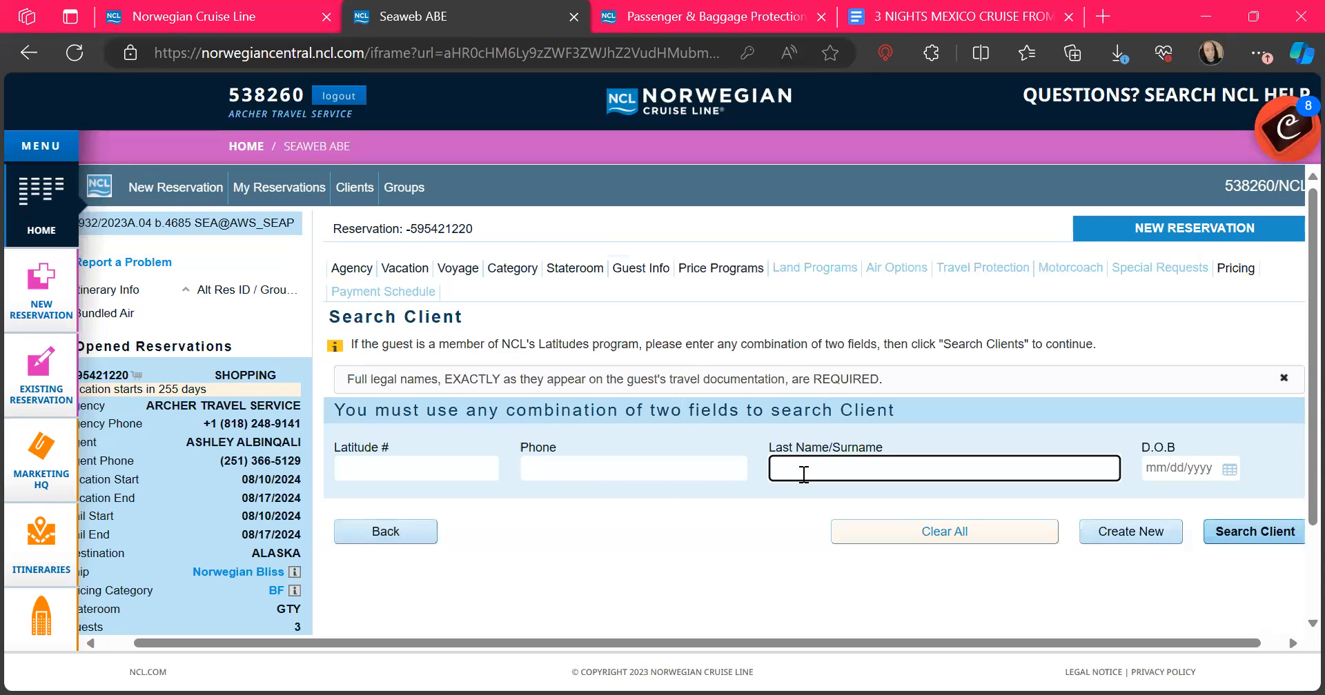
pyautogui.press('Tab')
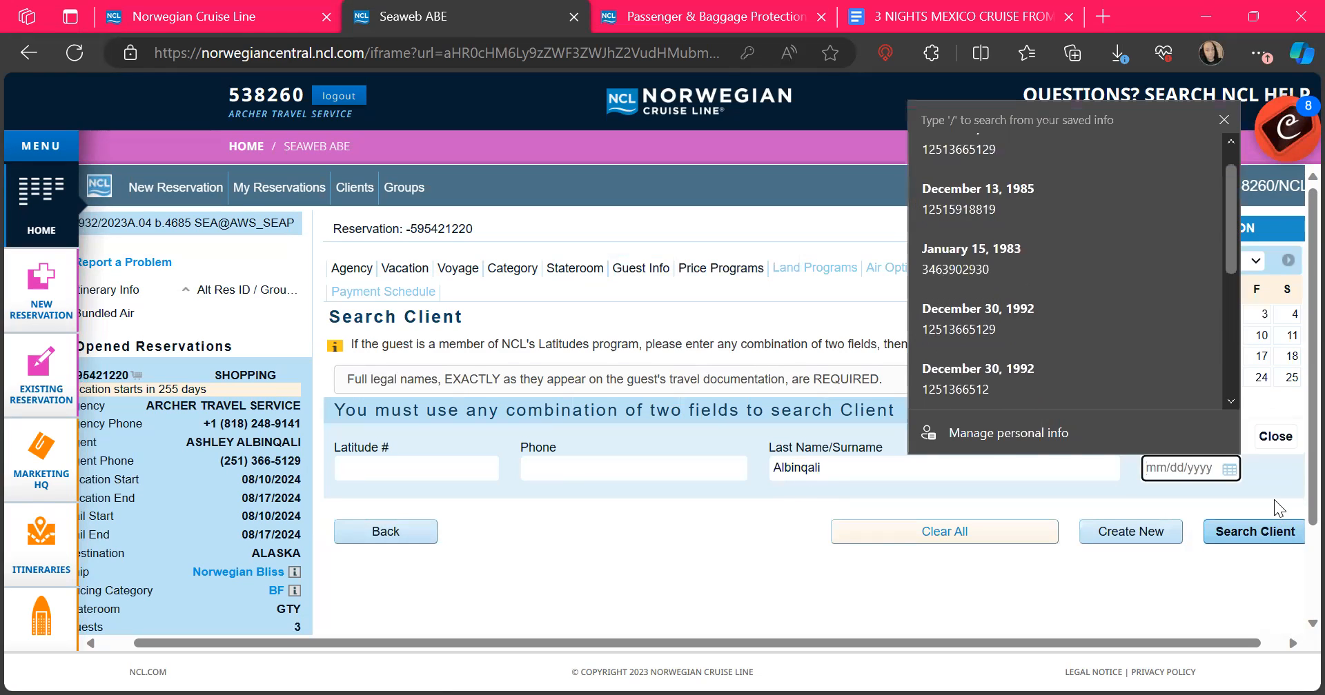
pyautogui.click(1274, 500)
pyautogui.click(1192, 467)
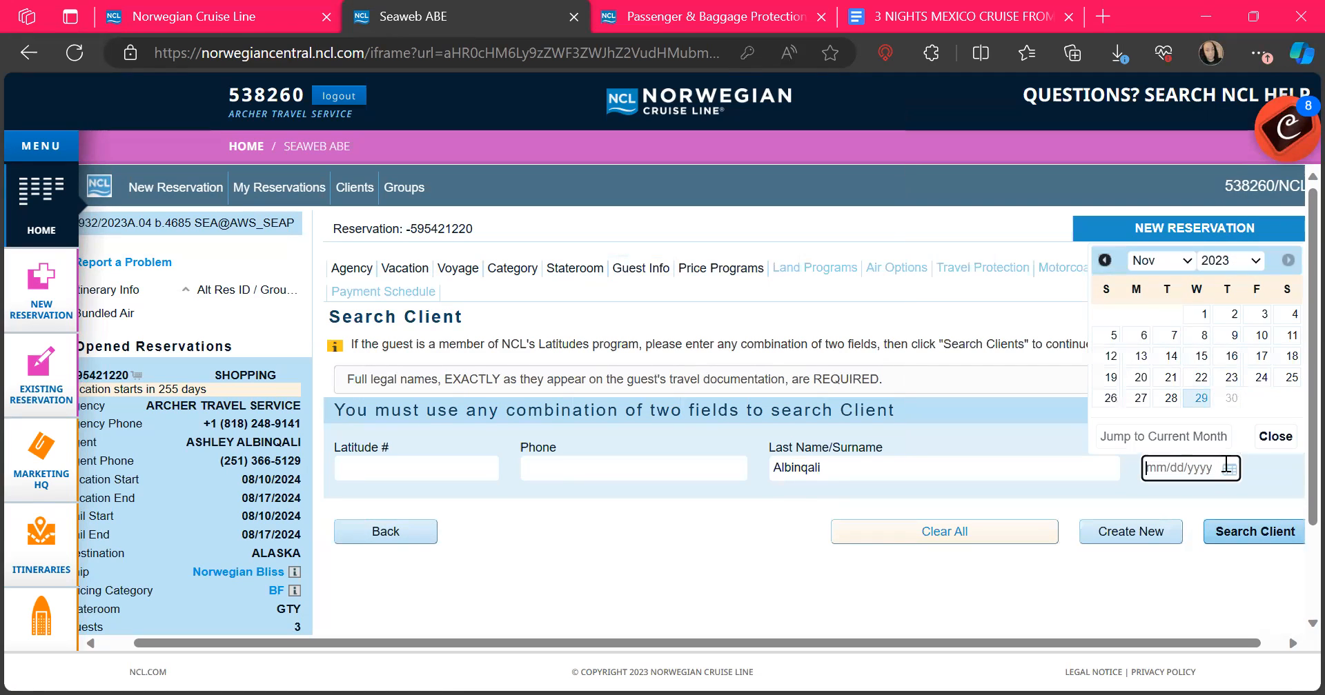
pyautogui.click(1154, 262)
pyautogui.click(1231, 260)
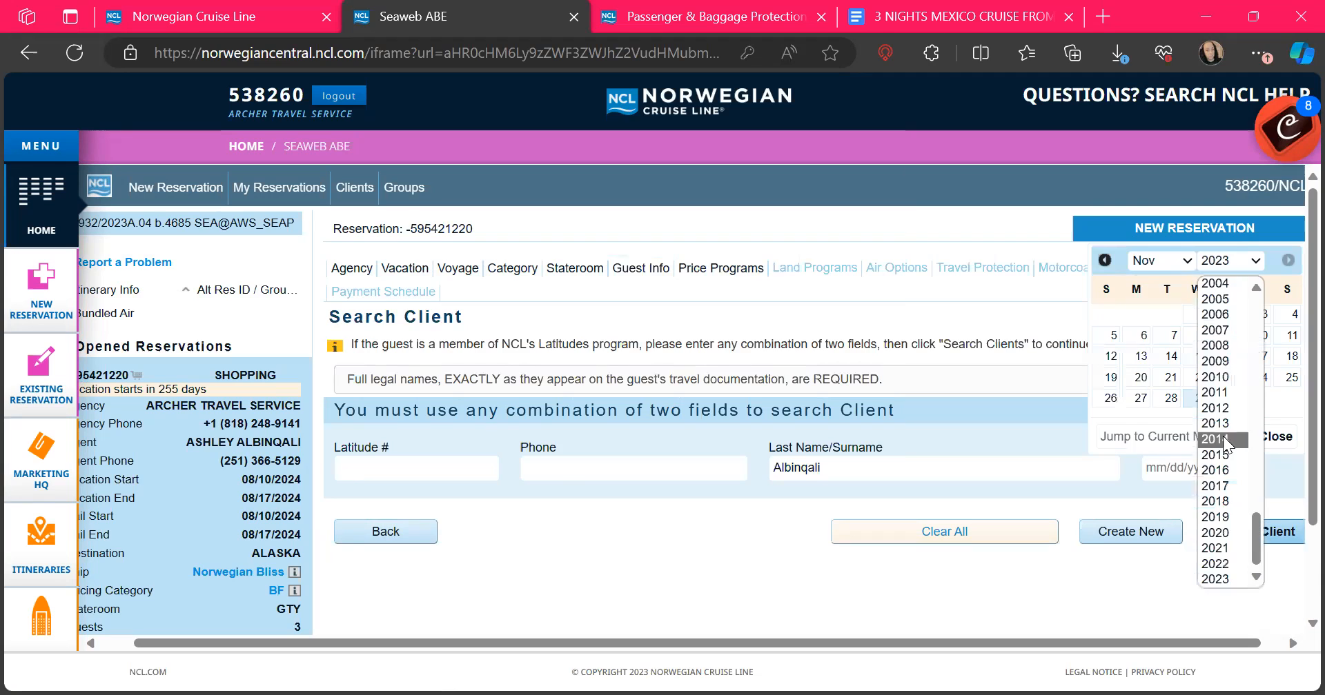
pyautogui.scroll(3, 1205, 356)
pyautogui.scroll(3, 1206, 355)
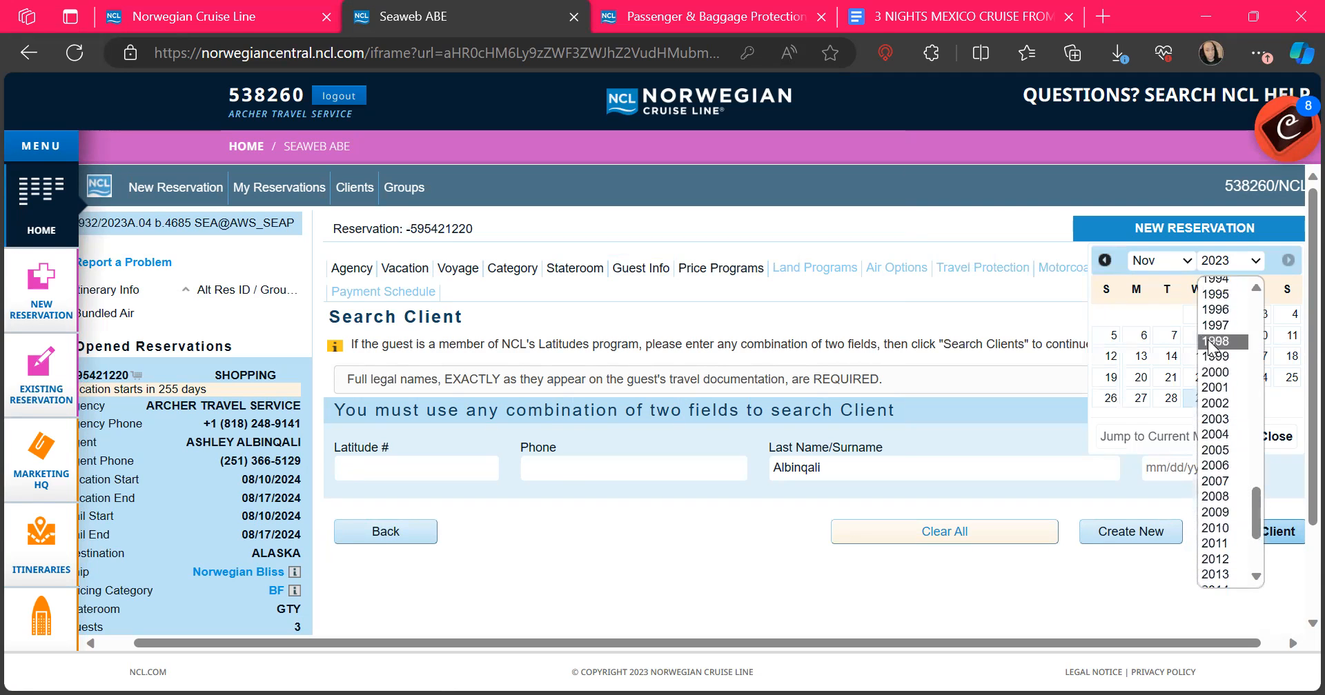
pyautogui.click(1220, 332)
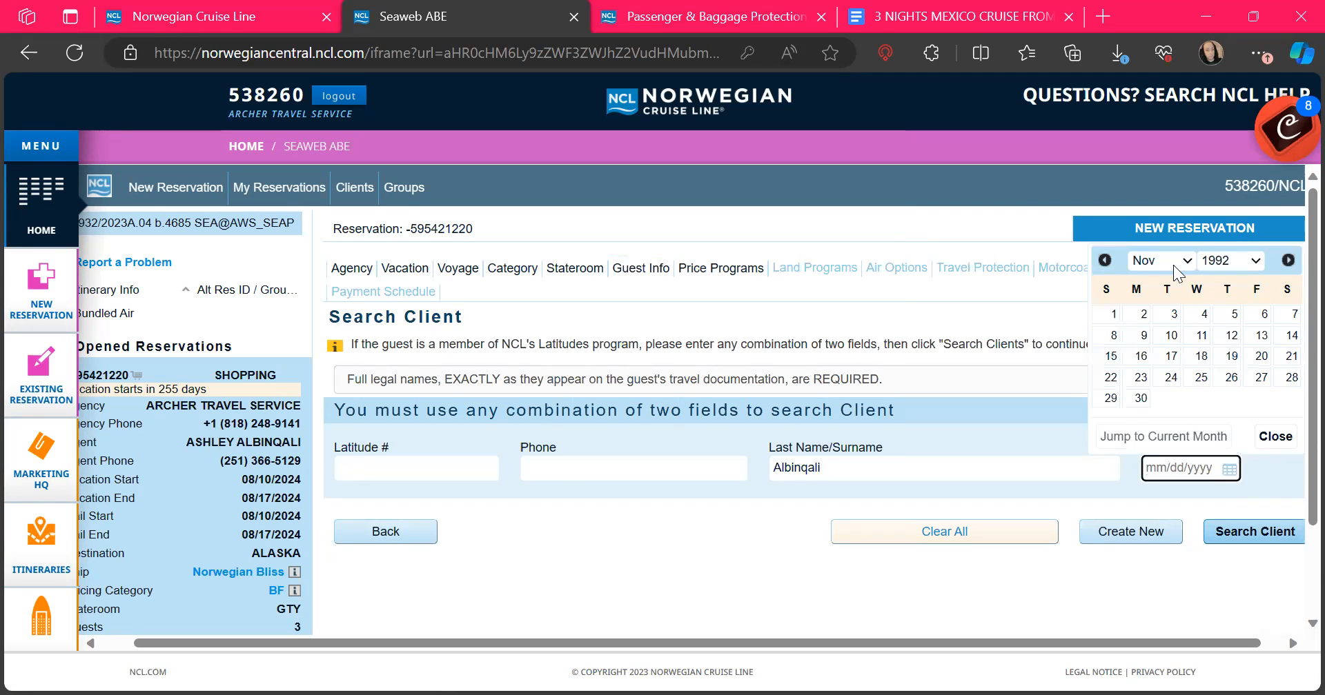
pyautogui.click(1163, 260)
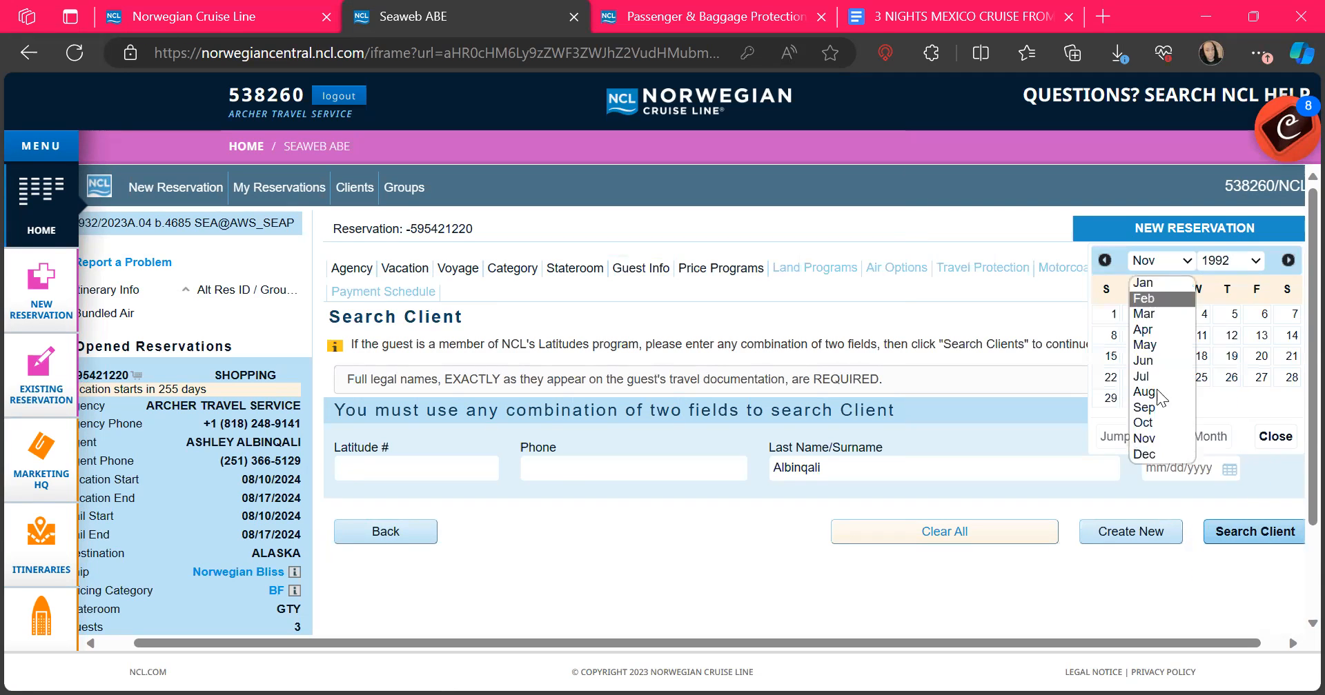
pyautogui.click(1148, 454)
pyautogui.click(1202, 395)
# Step: Search client records and add the first matching client to the reservation
pyautogui.click(1267, 540)
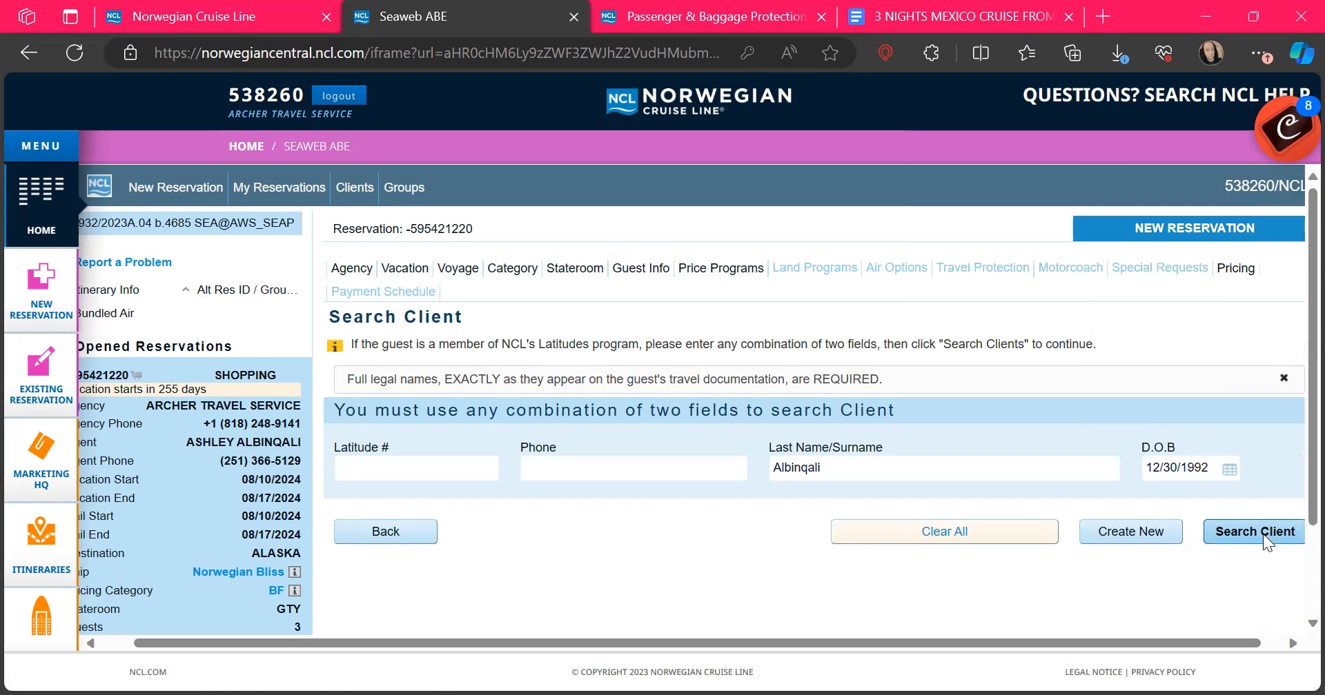
pyautogui.scroll(-4, 1264, 543)
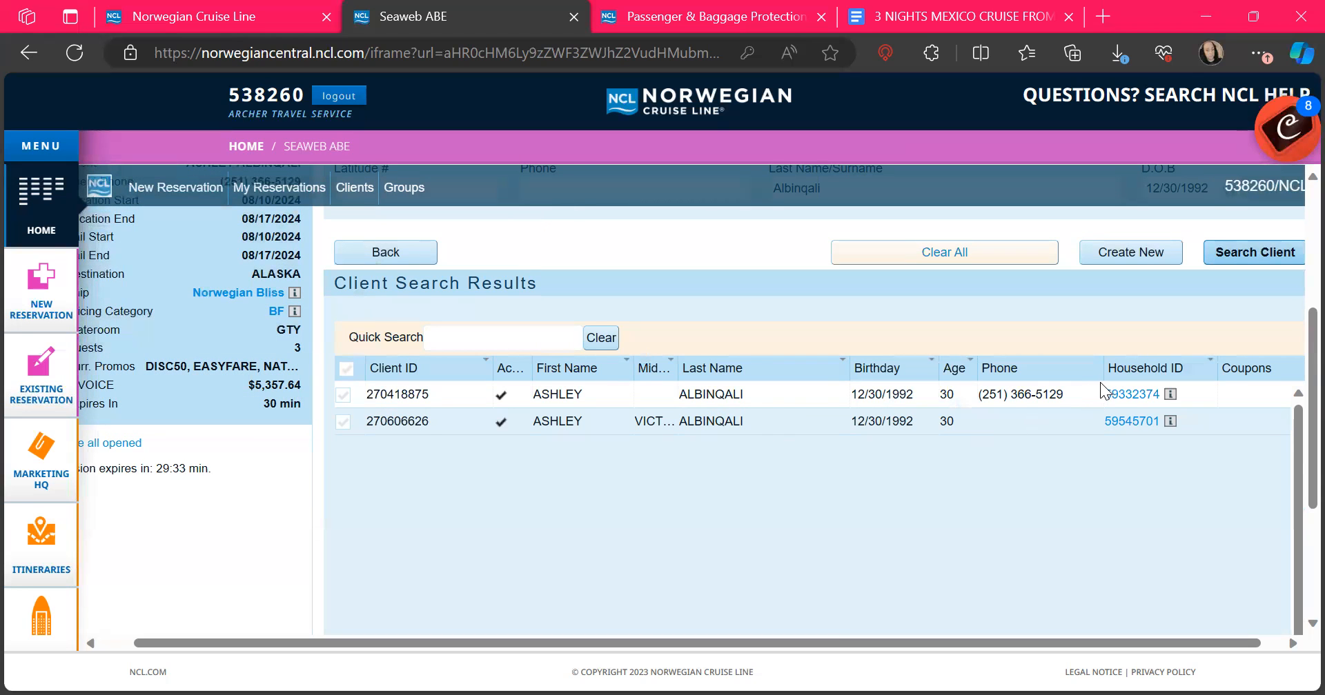
pyautogui.scroll(-1, 990, 424)
pyautogui.scroll(2, 990, 427)
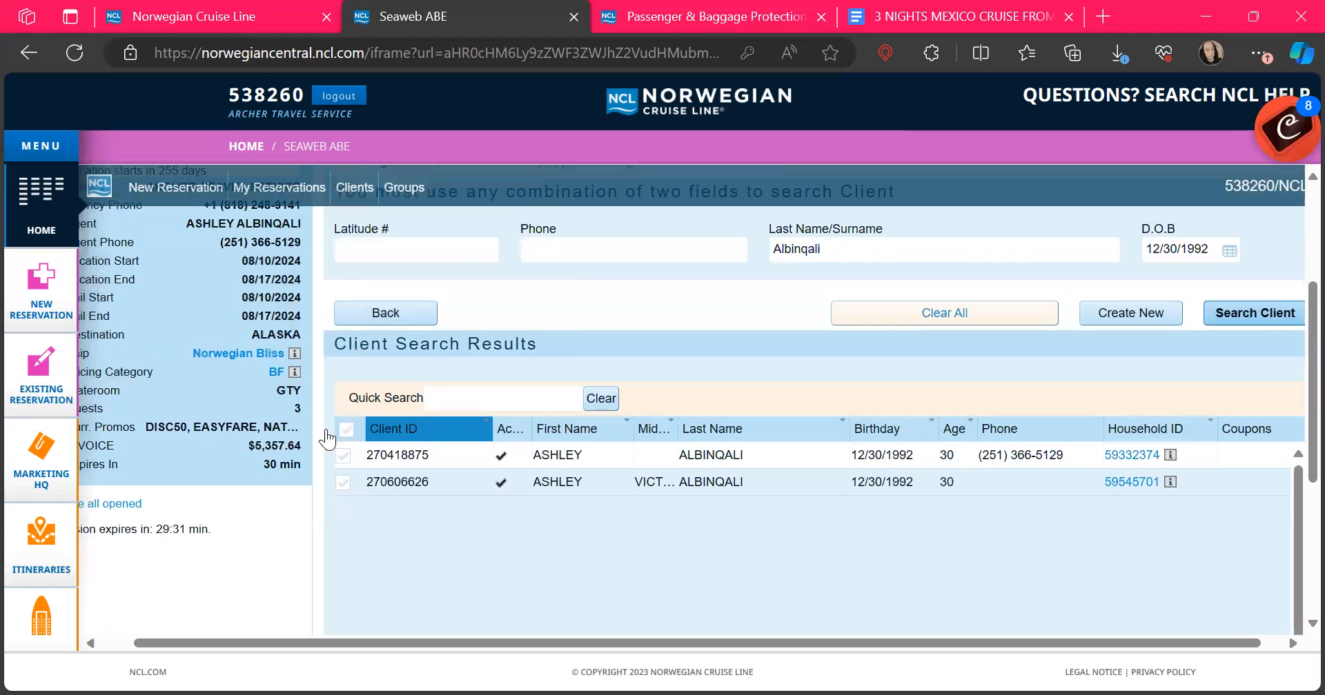
pyautogui.click(342, 454)
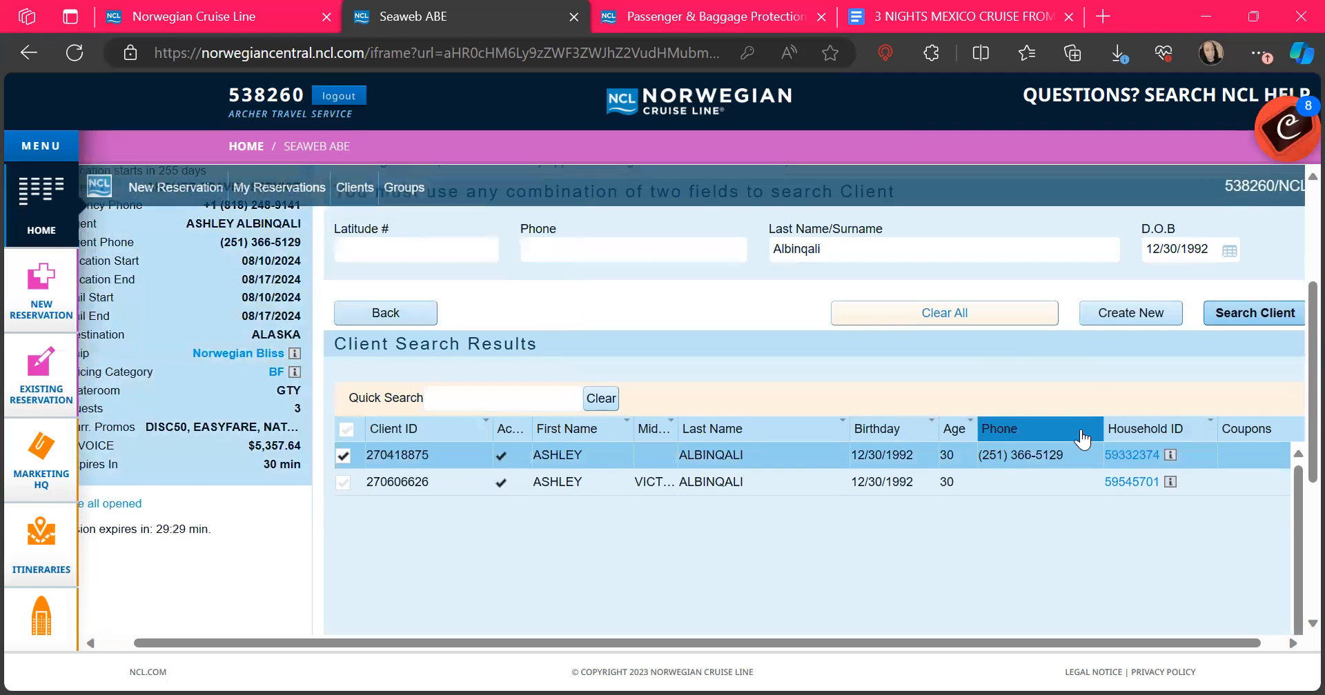
pyautogui.scroll(-5, 1081, 431)
pyautogui.click(1148, 567)
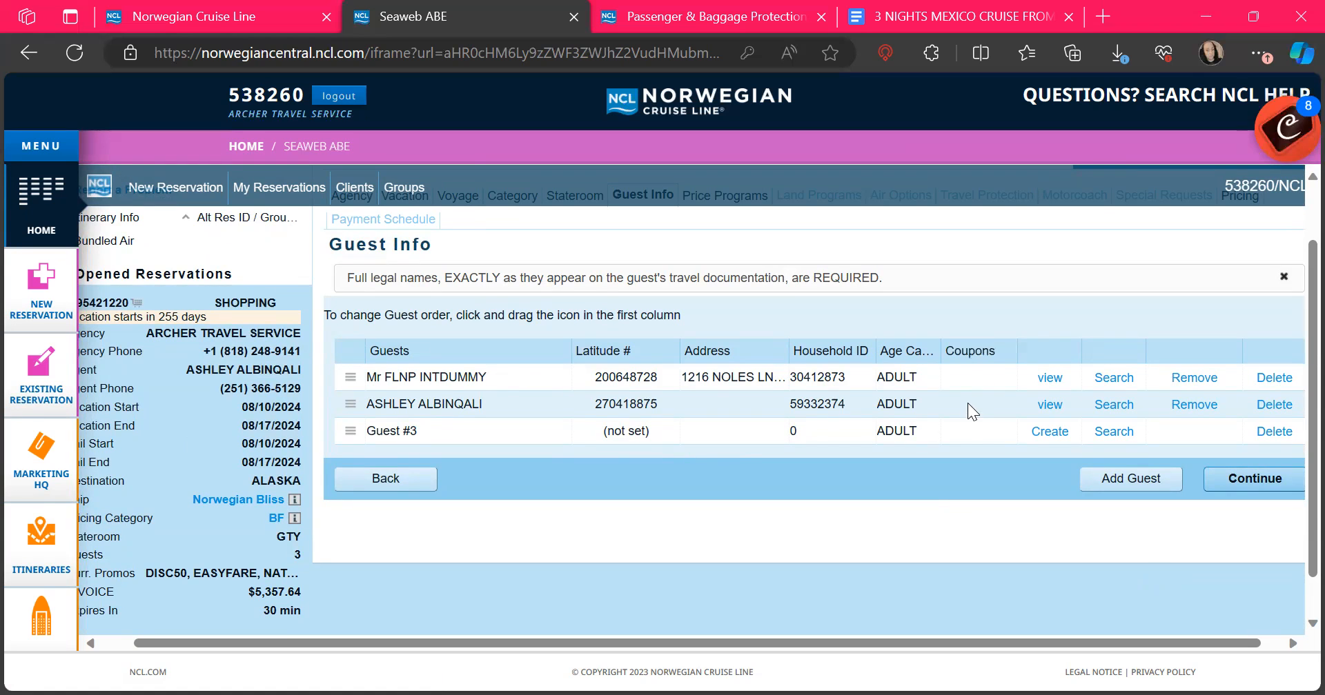
# Step: Remove the placeholder dummy guest, delete the empty Guest #1 slot, and begin a new Guest #2 profile
pyautogui.click(1191, 381)
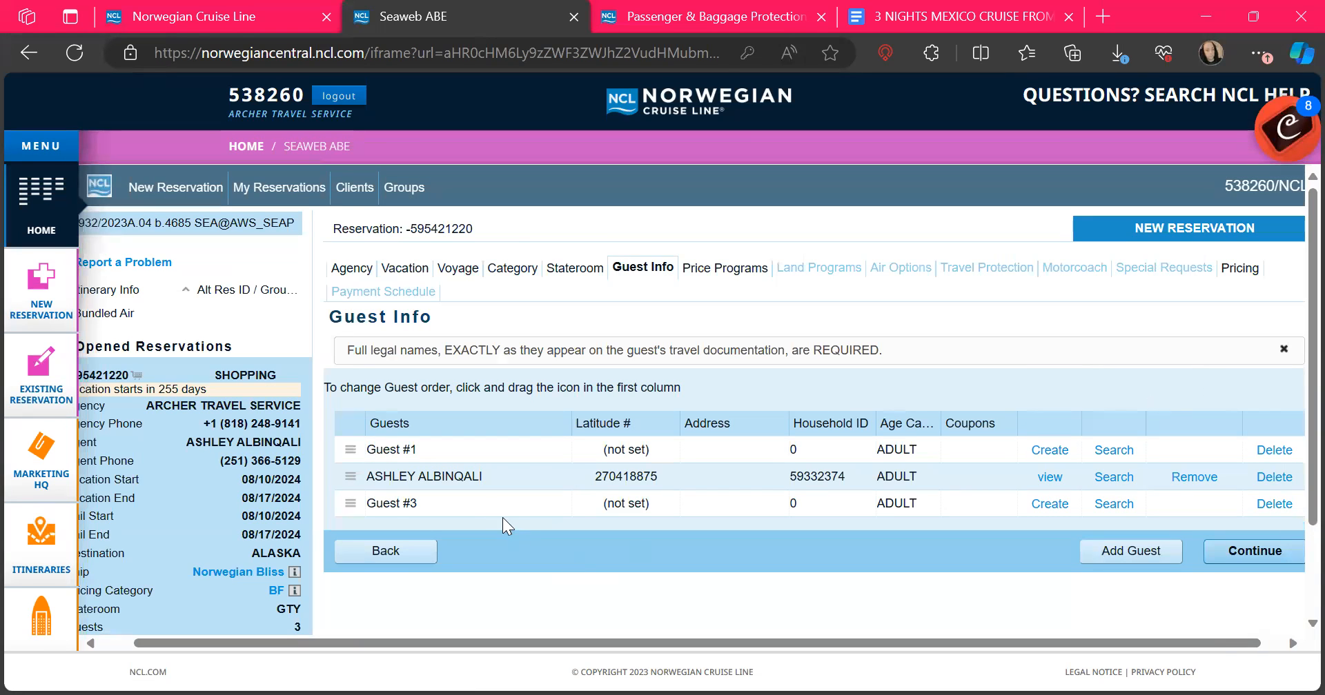
pyautogui.click(1264, 456)
pyautogui.click(737, 446)
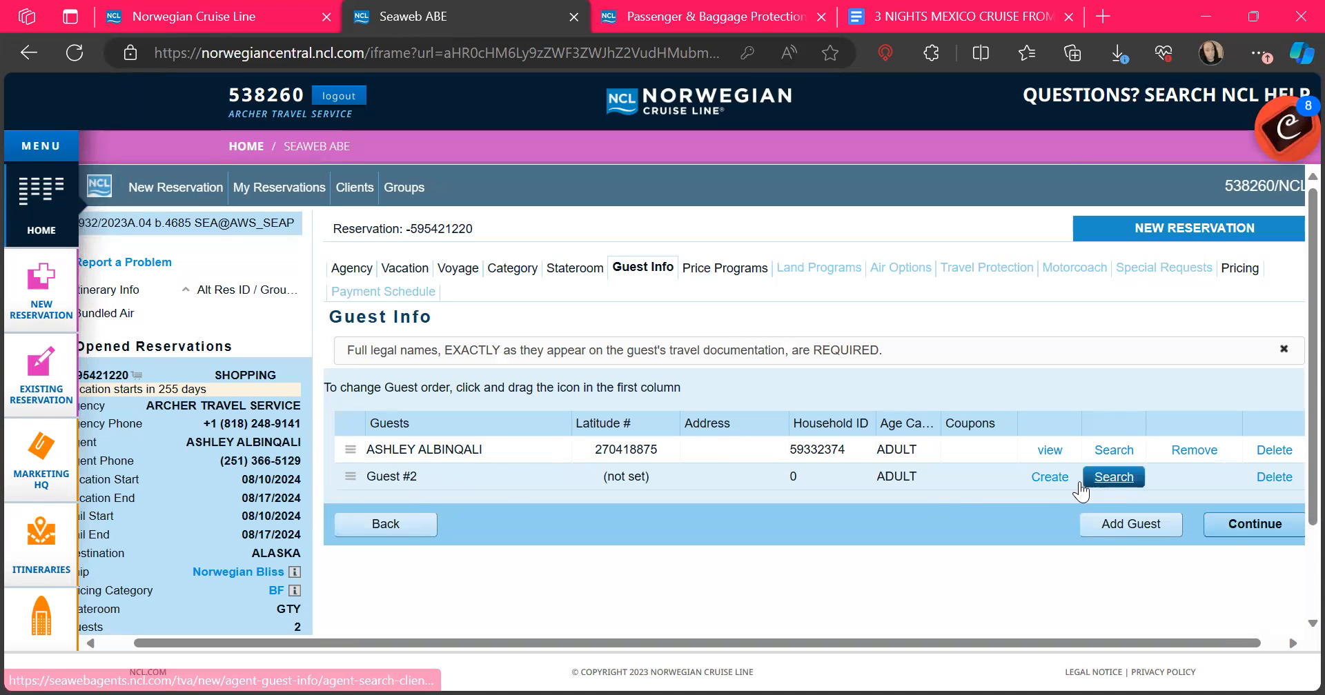
pyautogui.click(1057, 478)
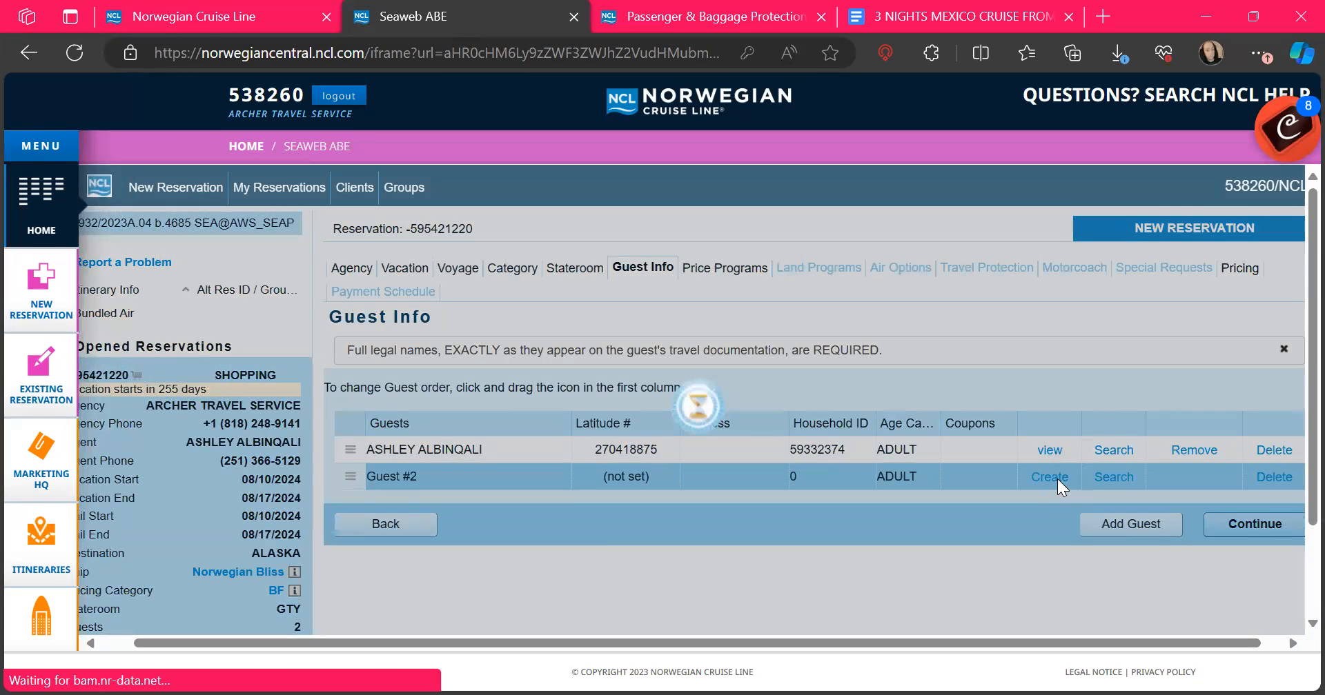
# Step: Enter the guest's first name and surname and set gender to Male
pyautogui.scroll(-3, 1057, 479)
pyautogui.scroll(1, 1057, 479)
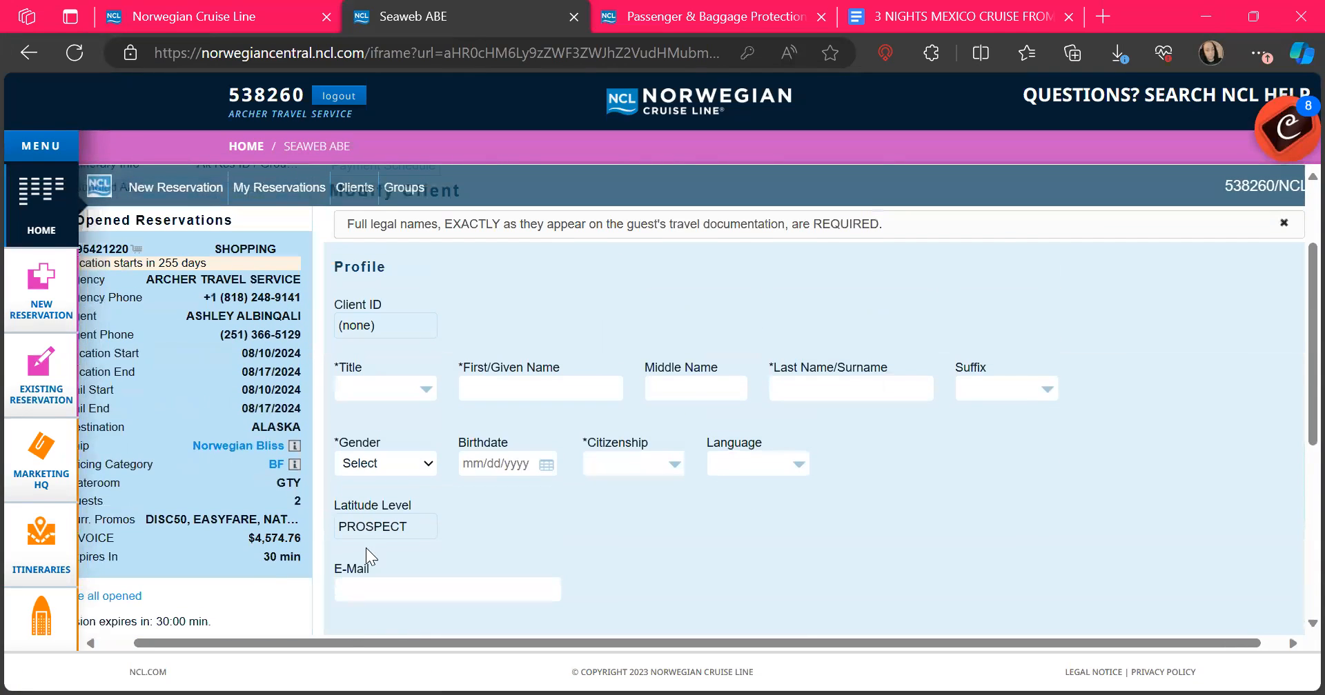
pyautogui.click(491, 391)
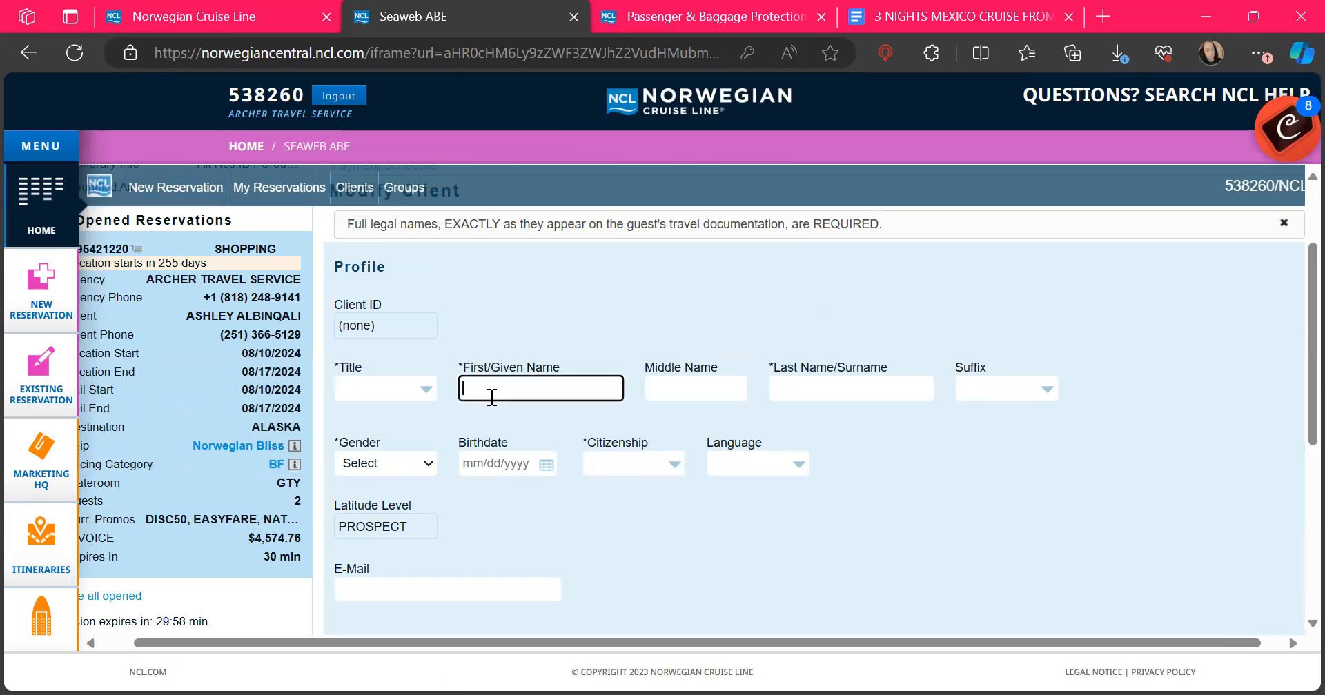
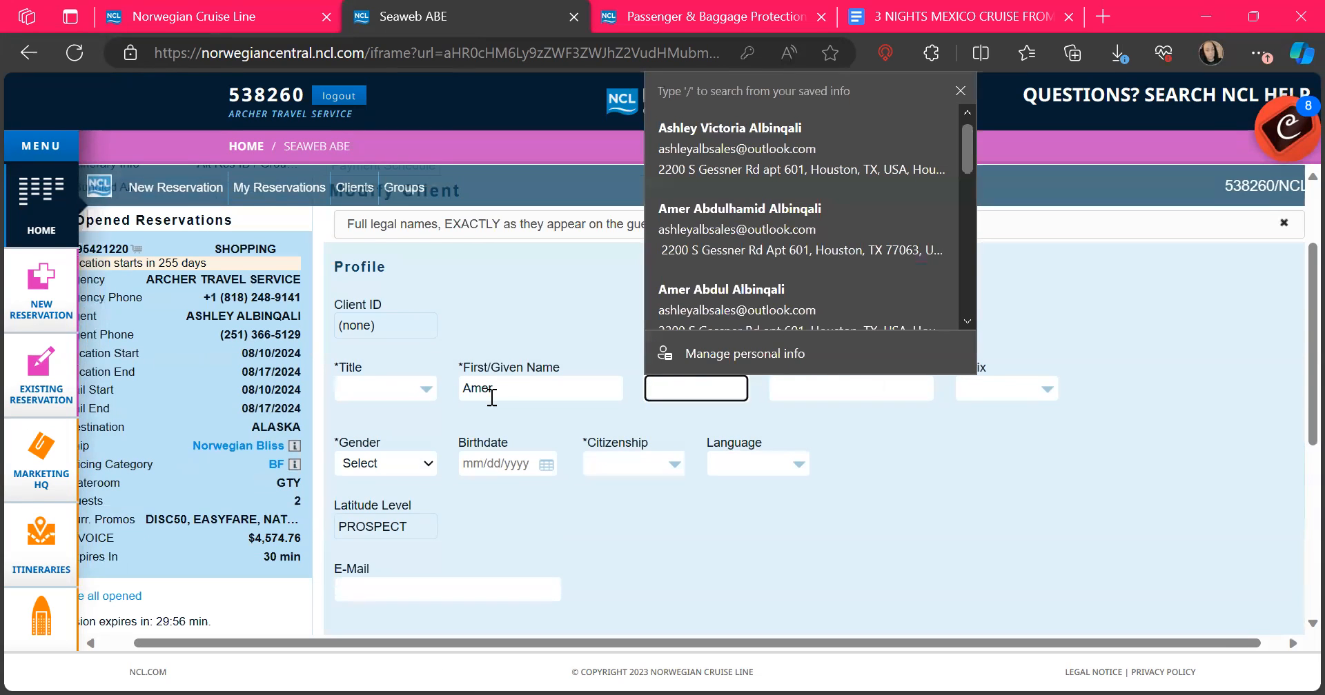
pyautogui.click(894, 466)
pyautogui.click(856, 387)
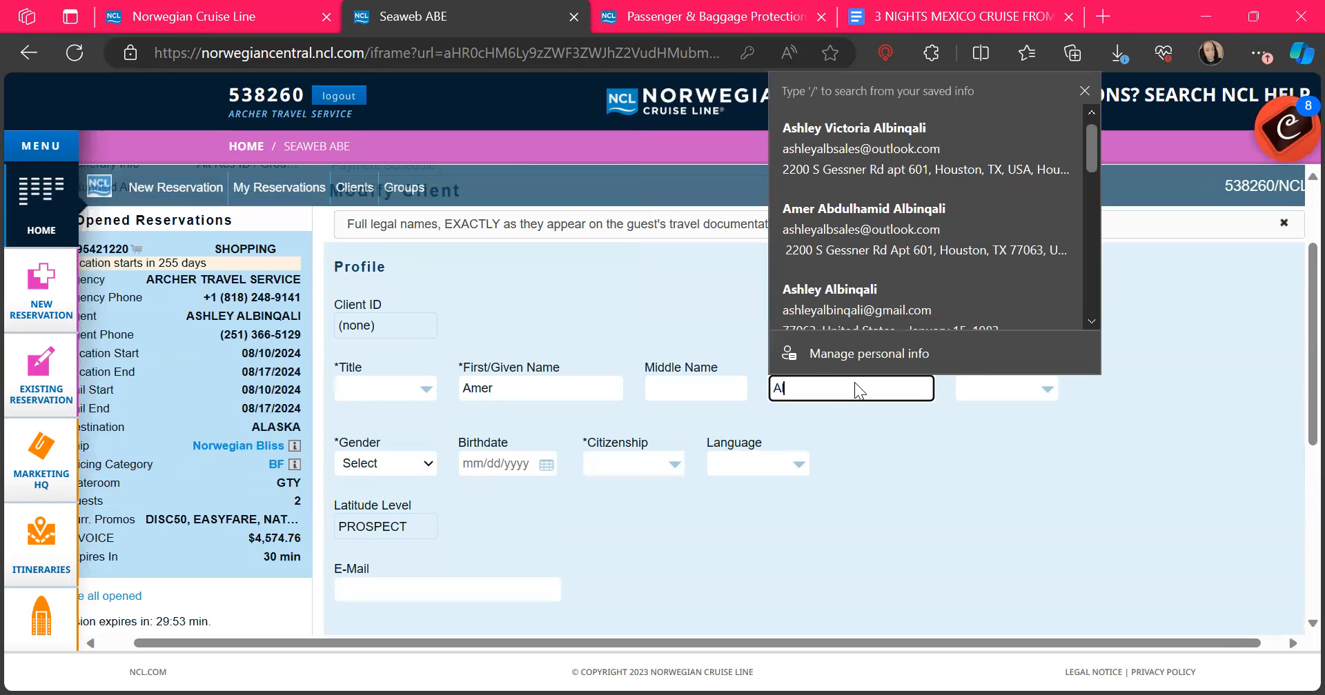
pyautogui.press('Tab')
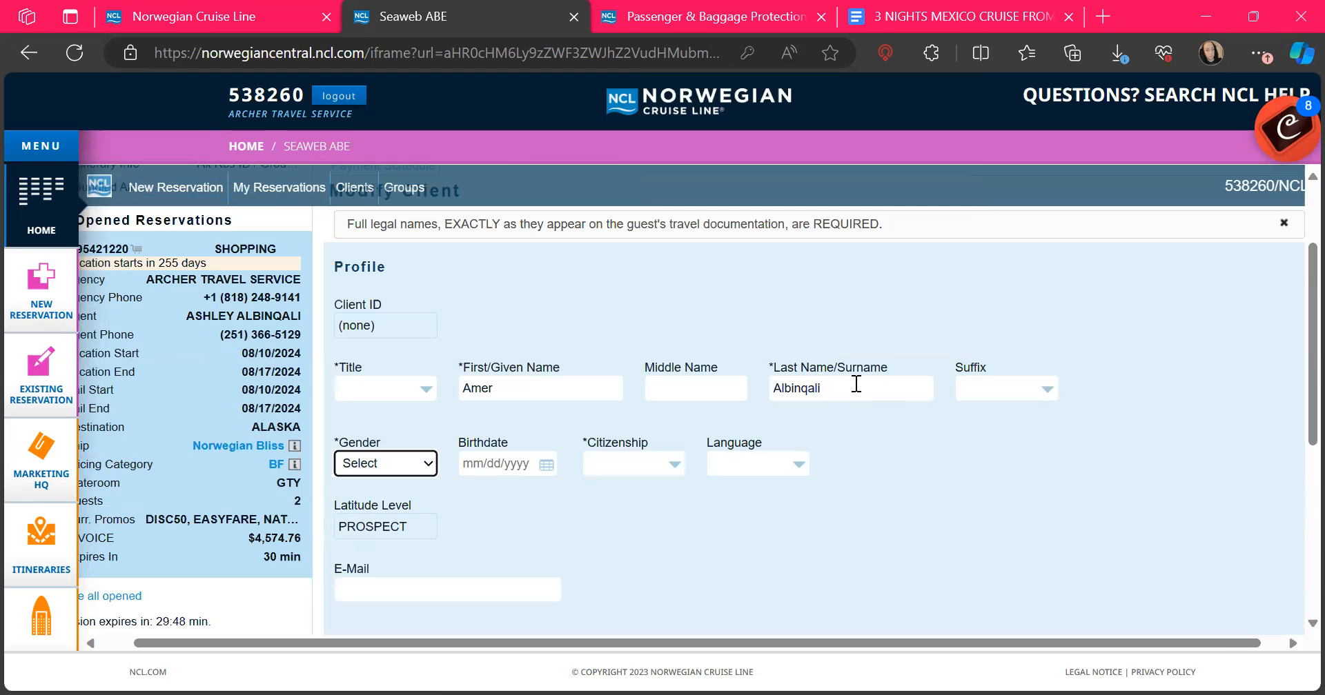
pyautogui.press('m')
pyautogui.press('Tab')
# Step: Set the guest's birth date using the calendar's month, year and day pickers
pyautogui.click(598, 535)
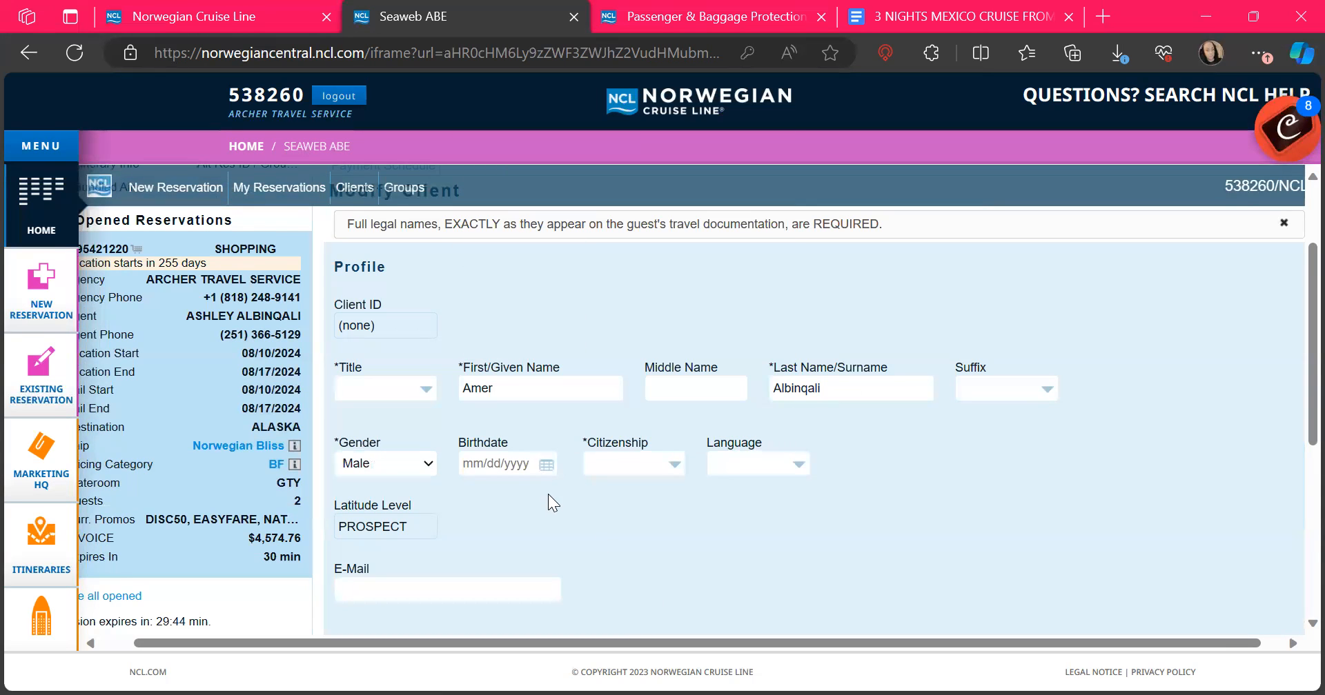
pyautogui.click(545, 469)
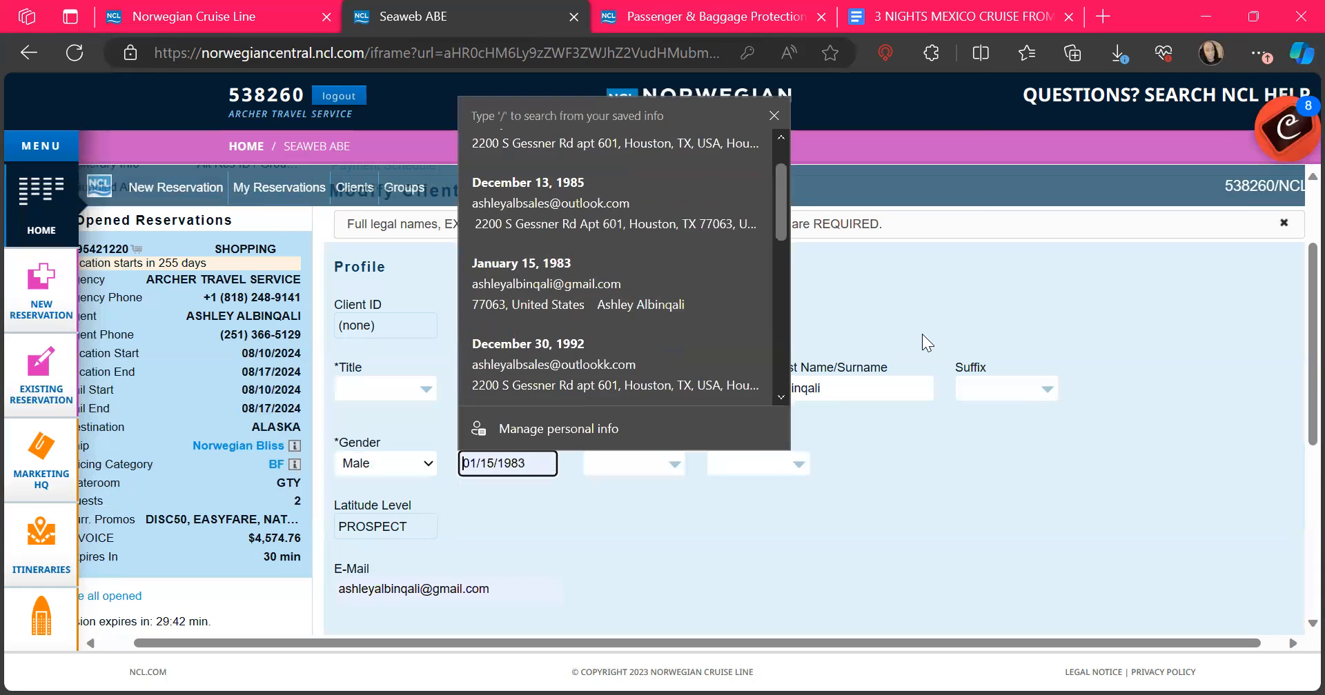
pyautogui.click(922, 334)
pyautogui.click(545, 463)
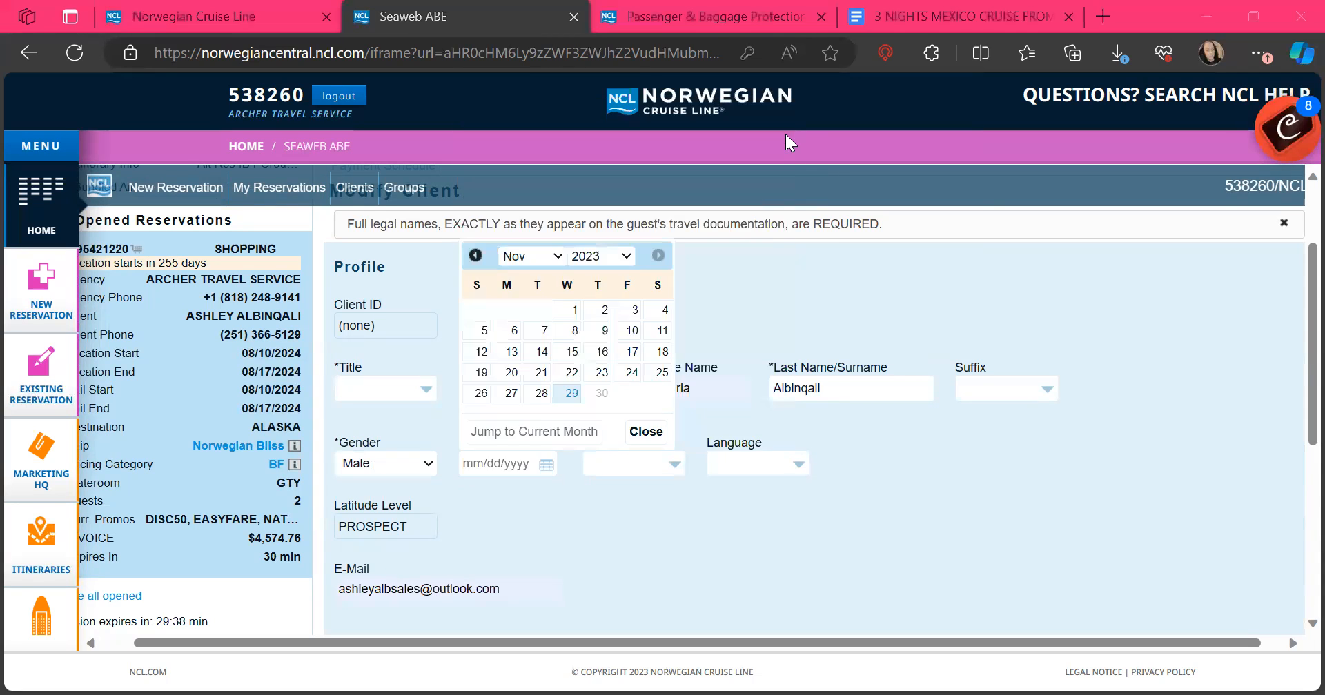
pyautogui.click(524, 260)
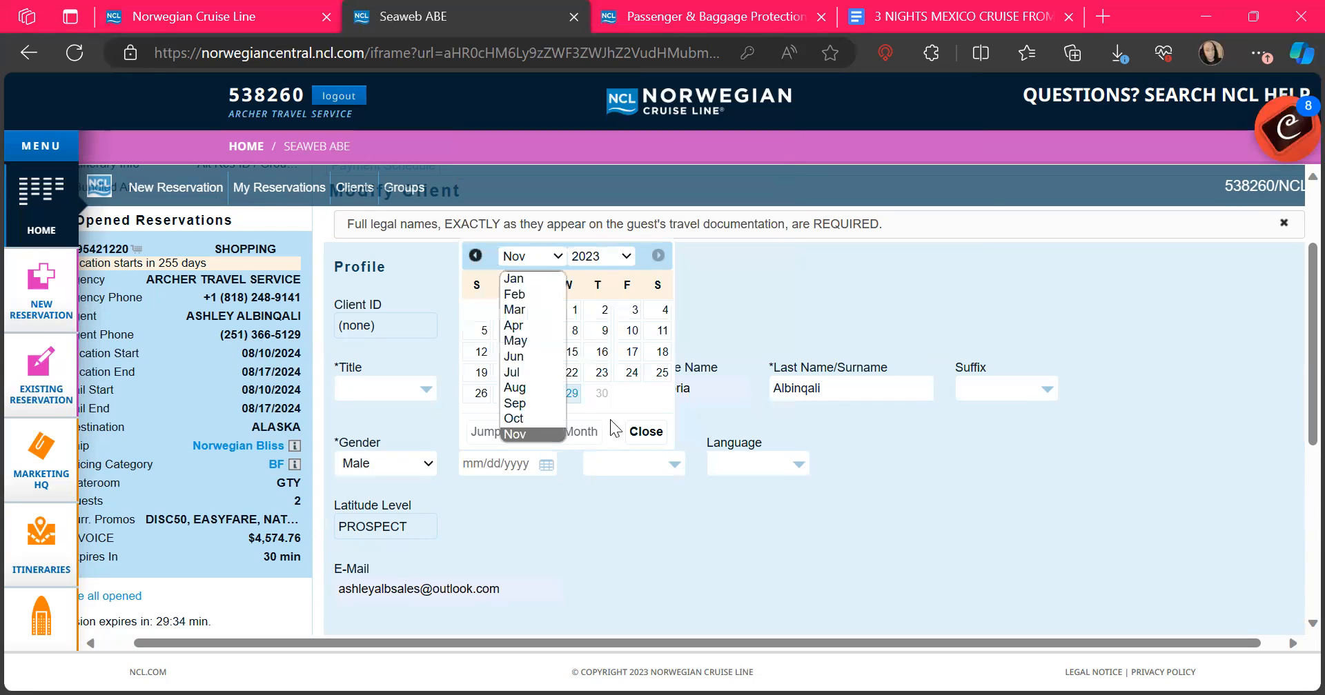
pyautogui.click(601, 256)
pyautogui.scroll(5, 586, 360)
pyautogui.scroll(2, 586, 362)
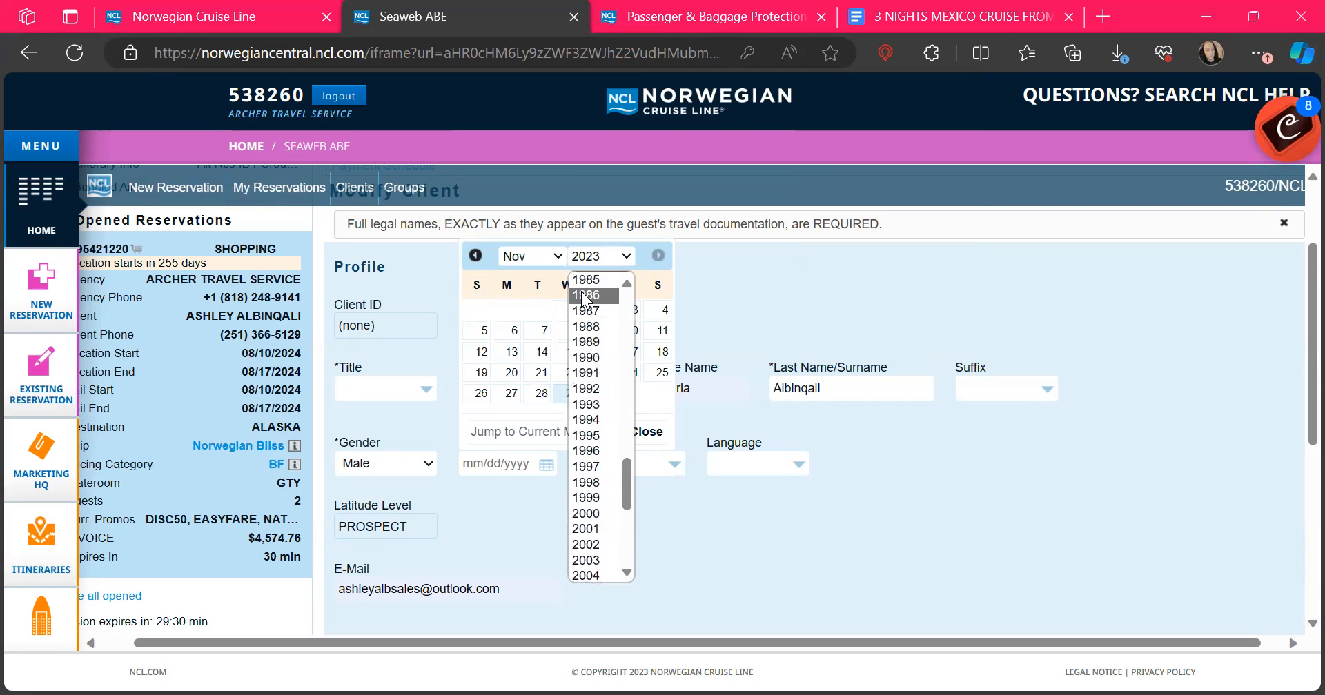
pyautogui.click(583, 295)
pyautogui.click(891, 266)
pyautogui.click(546, 465)
pyautogui.click(773, 115)
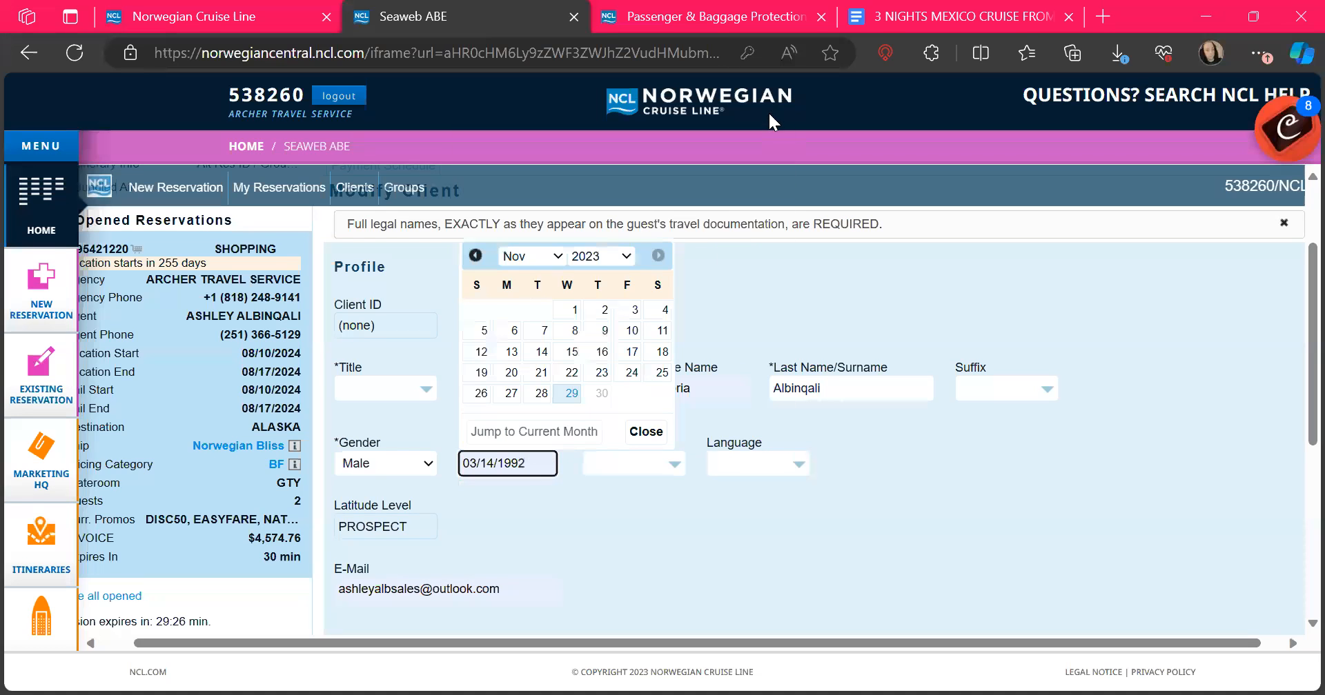
pyautogui.click(514, 255)
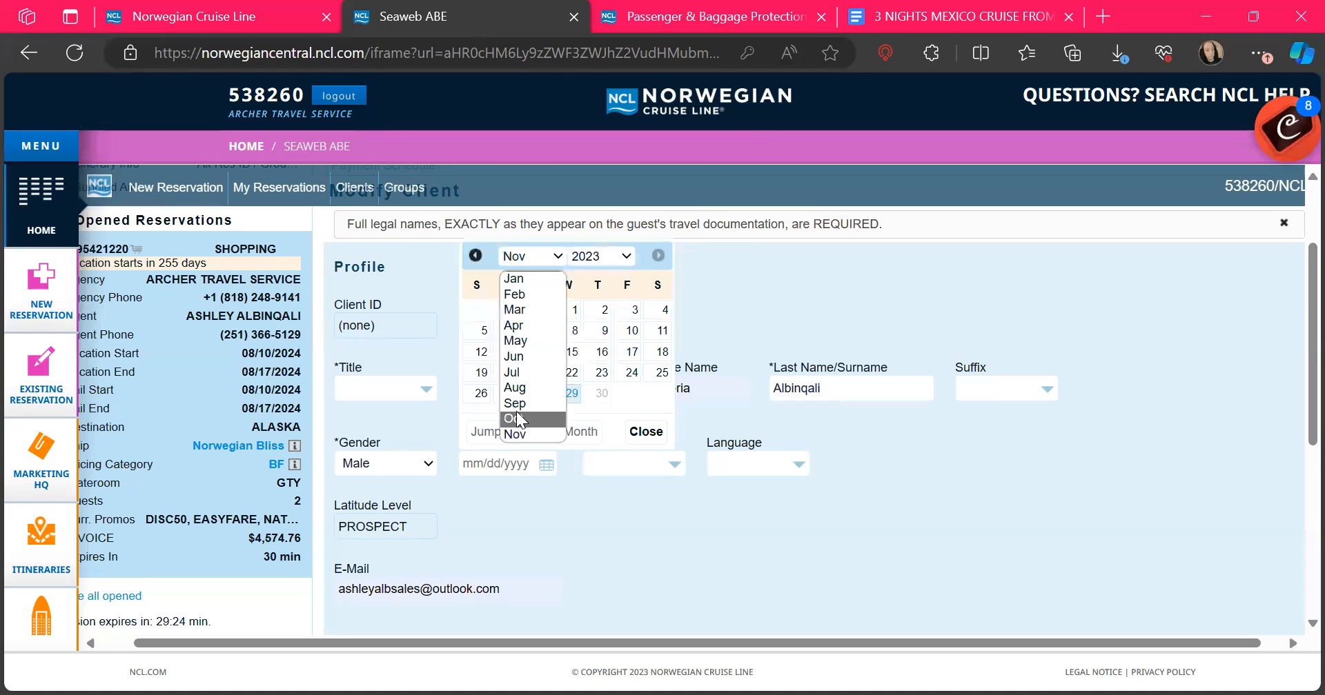
pyautogui.click(607, 256)
pyautogui.scroll(5, 589, 403)
pyautogui.scroll(4, 588, 404)
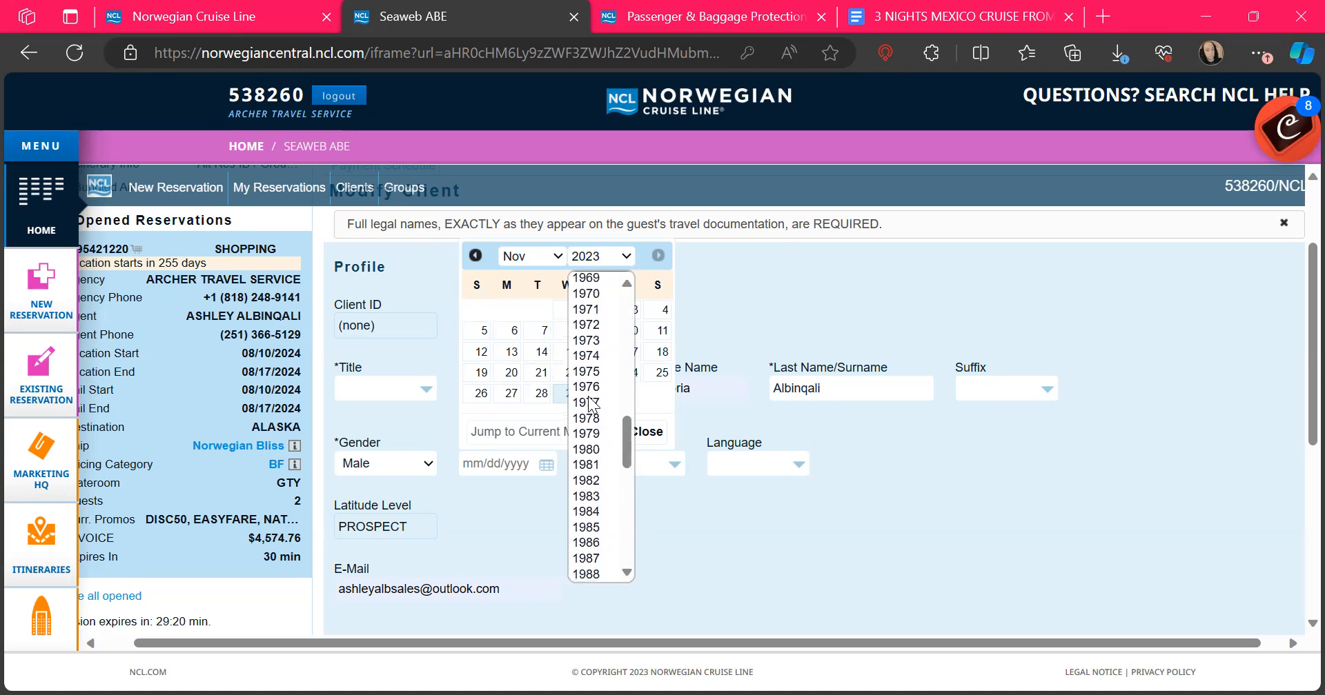
pyautogui.click(591, 450)
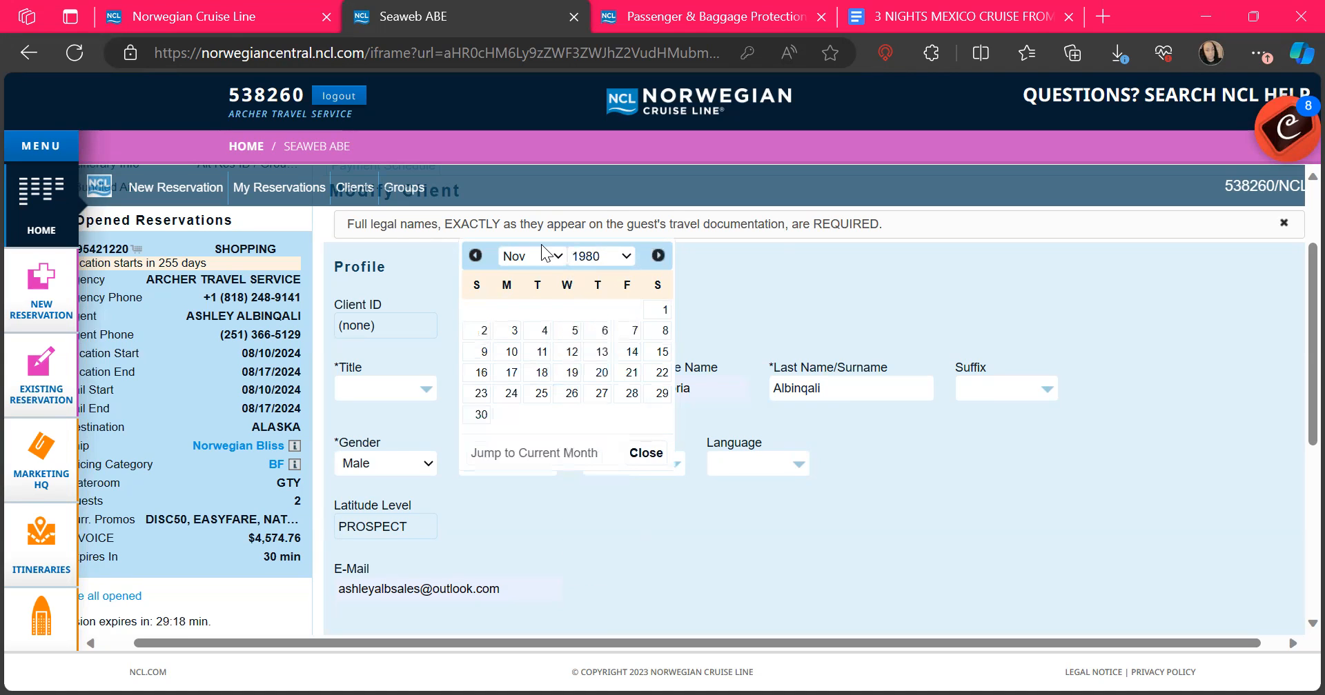
pyautogui.click(538, 257)
pyautogui.click(526, 252)
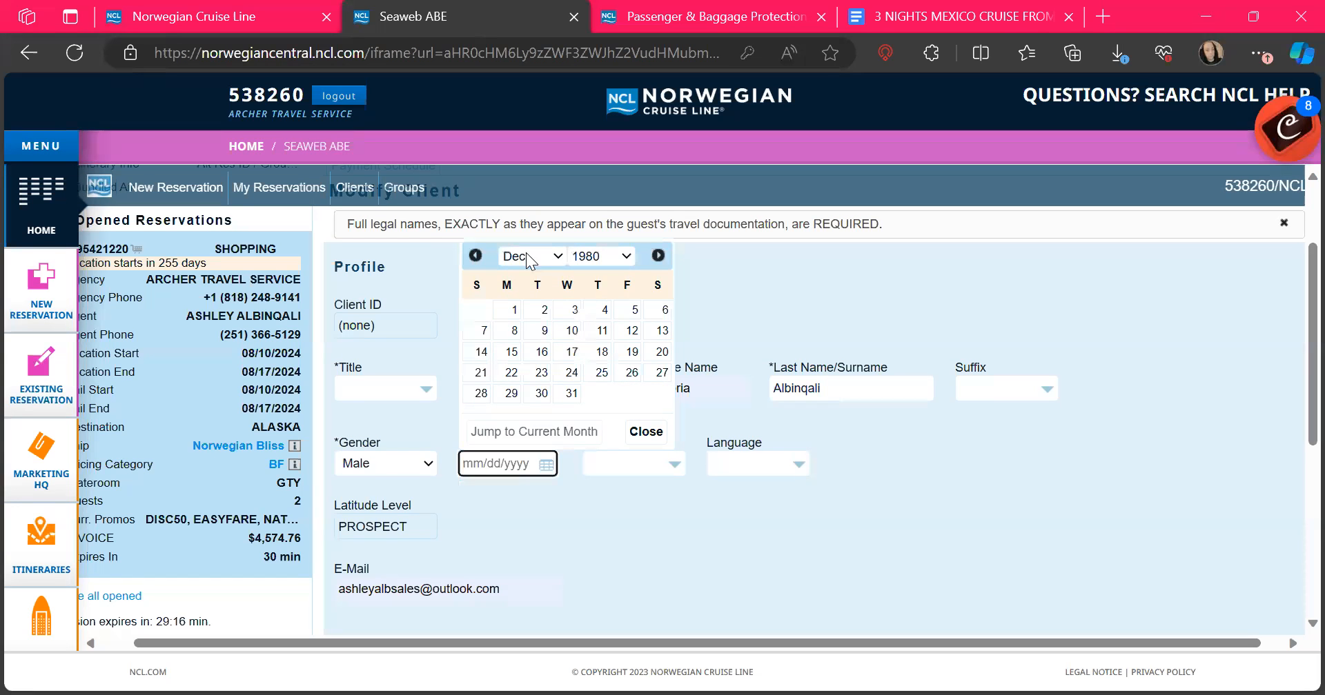
pyautogui.click(569, 370)
pyautogui.moveTo(569, 367); pyautogui.dragTo(732, 348)
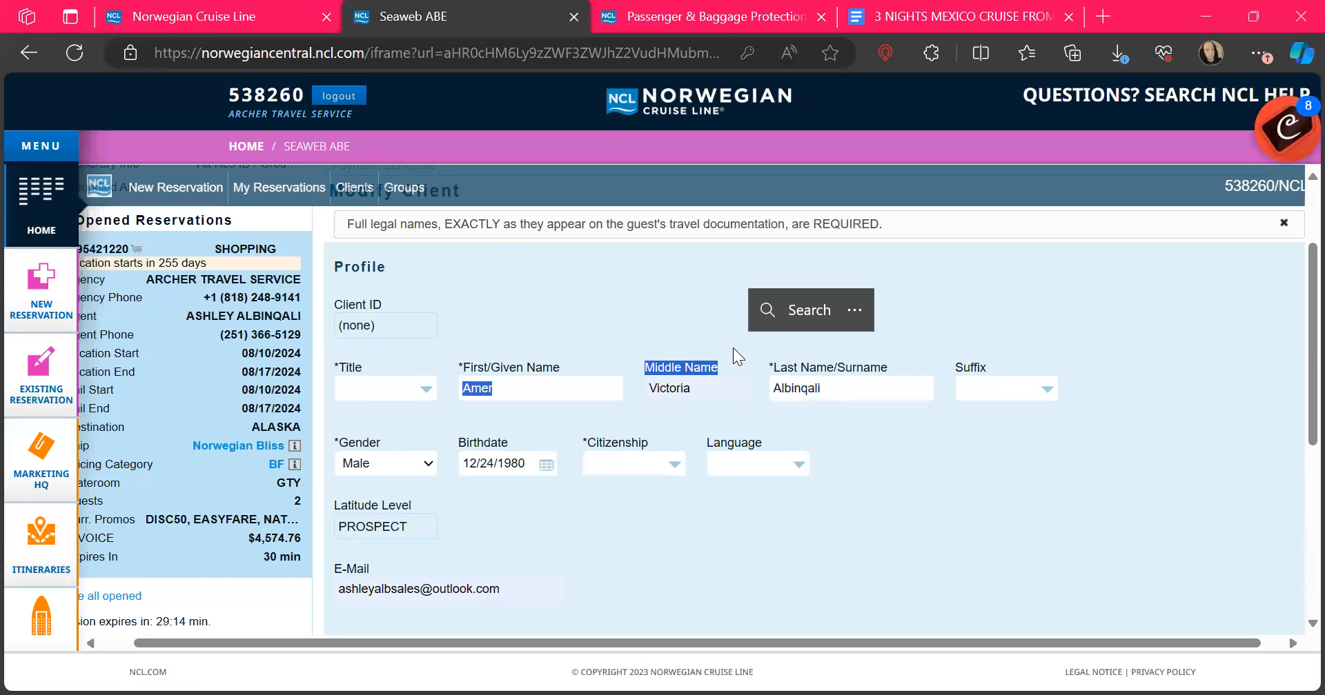
# Step: Set citizenship to United States and language to English
pyautogui.click(623, 458)
pyautogui.scroll(-5, 676, 564)
pyautogui.scroll(-7, 676, 563)
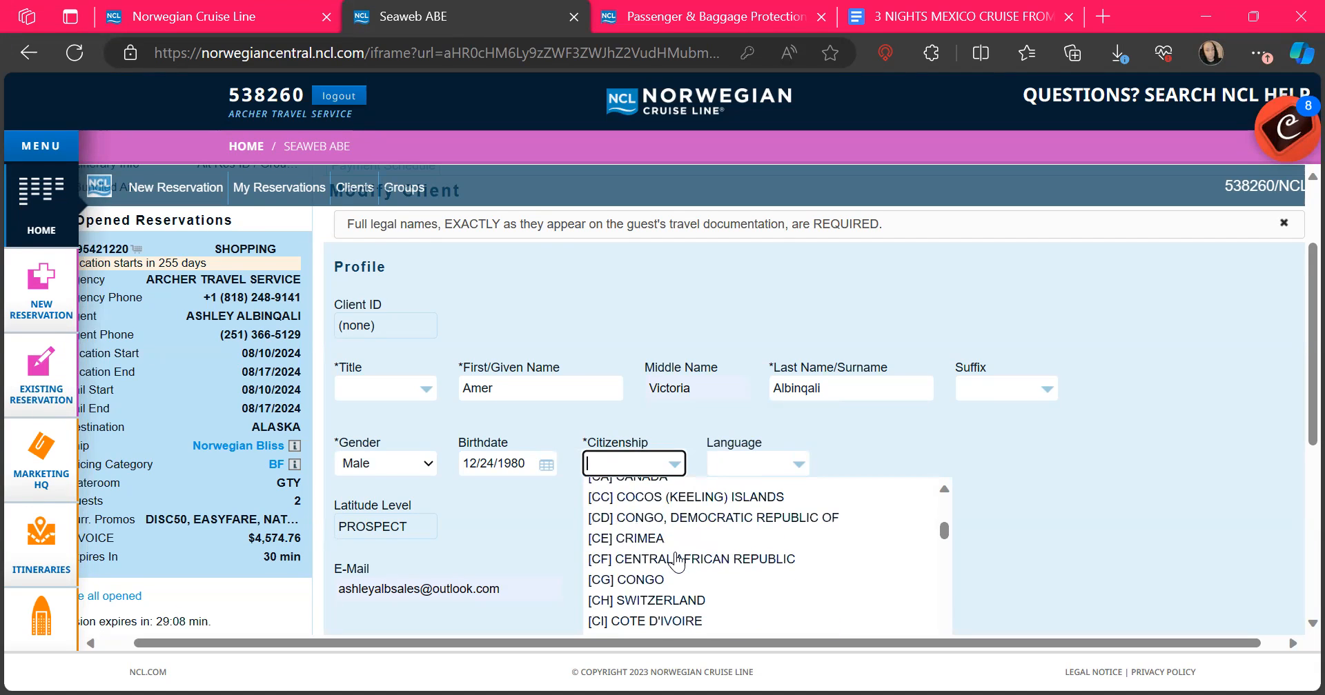
pyautogui.write('u')
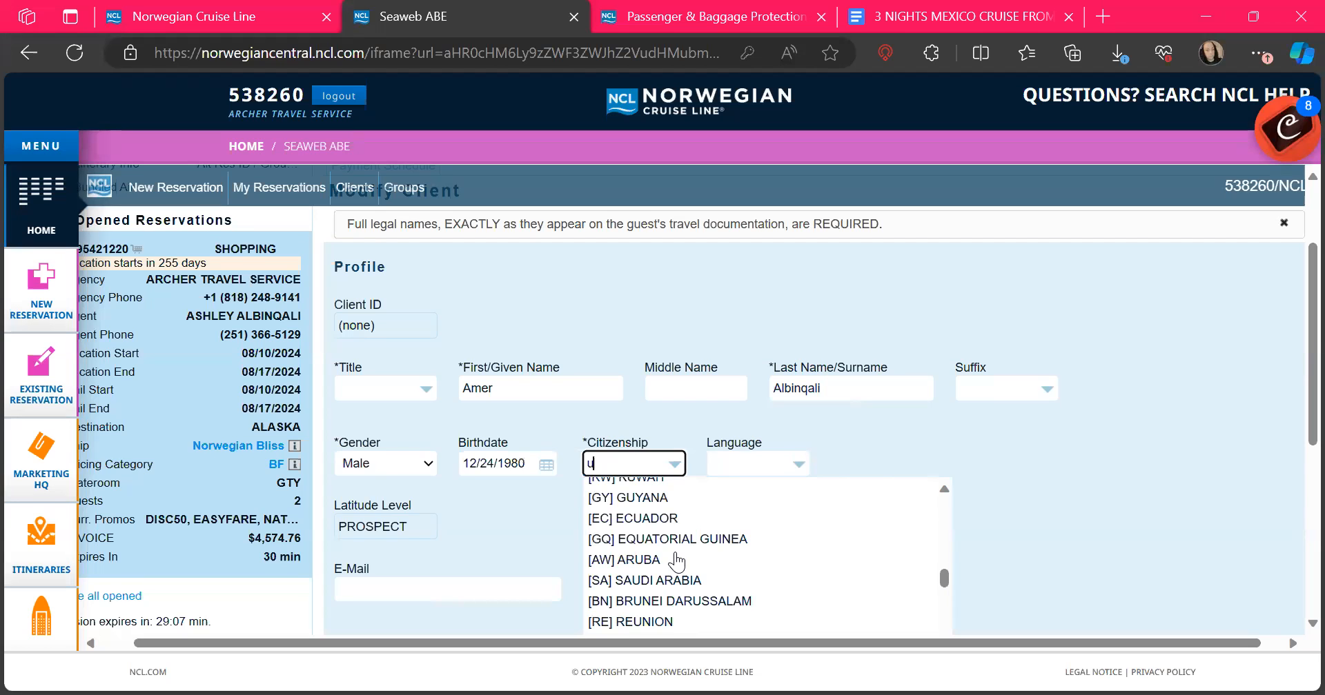
pyautogui.write('n')
pyautogui.scroll(1, 689, 545)
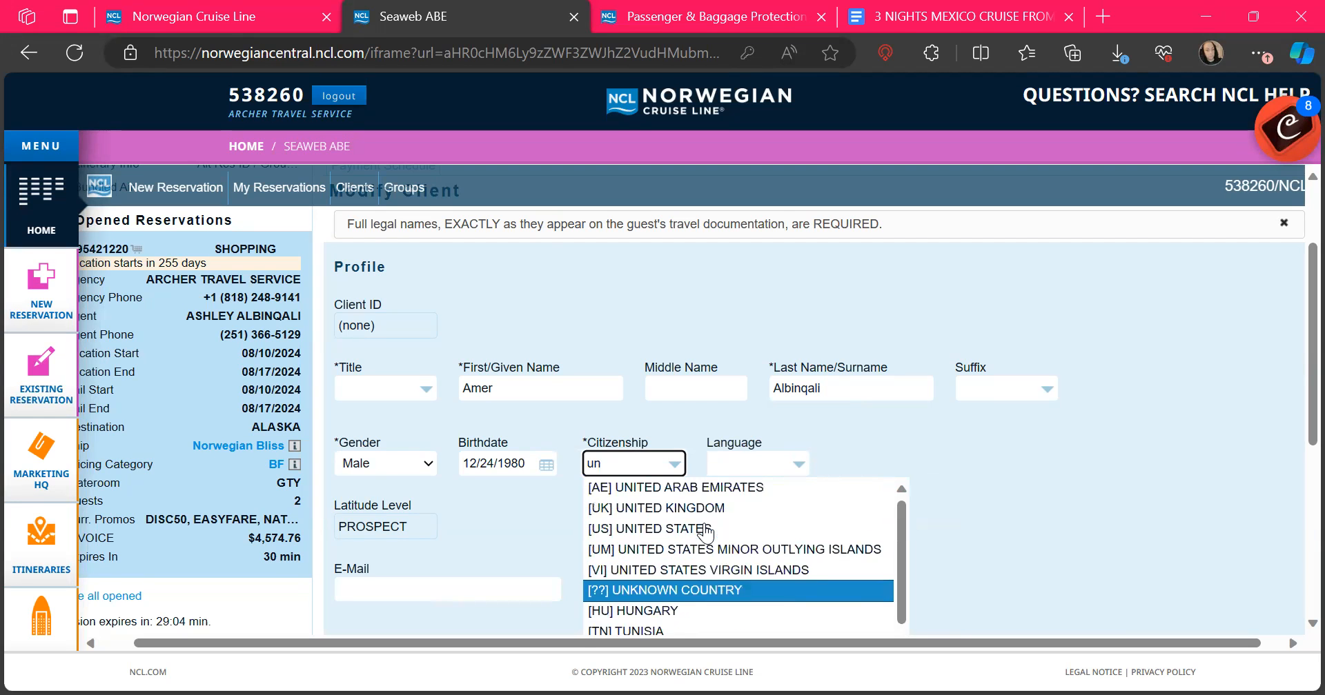
pyautogui.press('Return')
pyautogui.press('BackSpace')
pyautogui.press('BackSpace')
pyautogui.write('u')
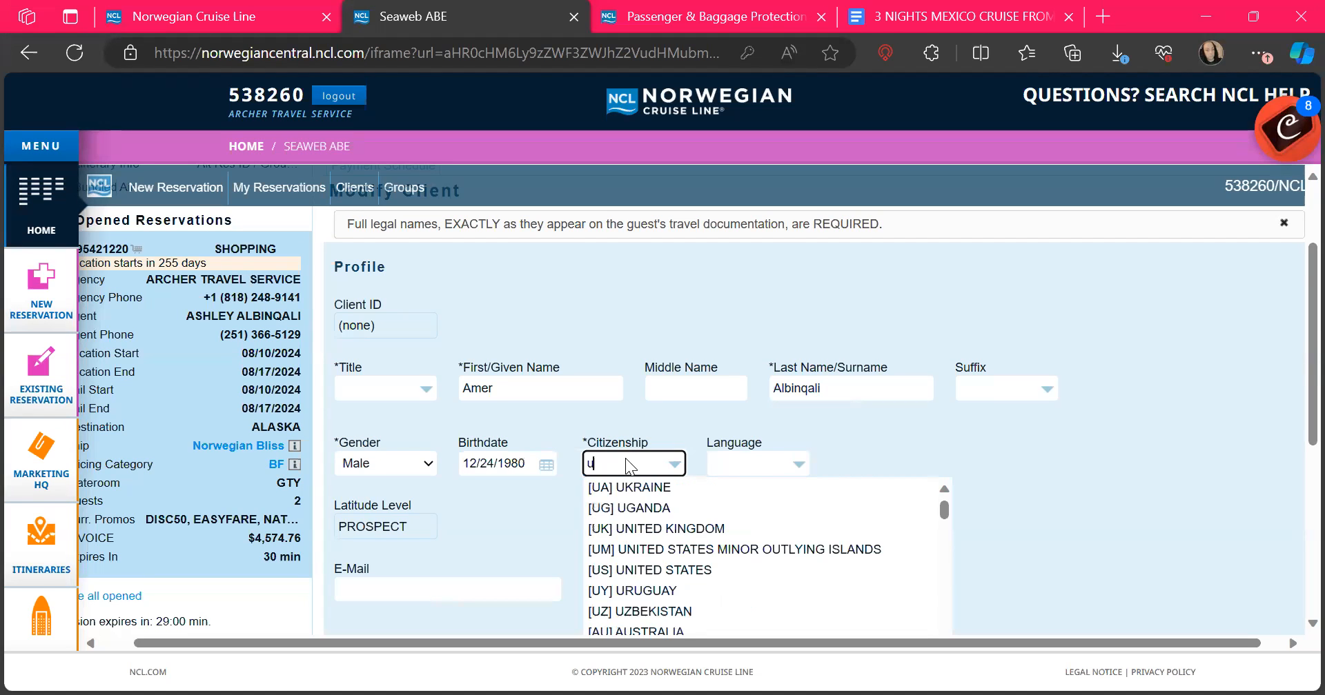
pyautogui.write('nite')
pyautogui.click(648, 551)
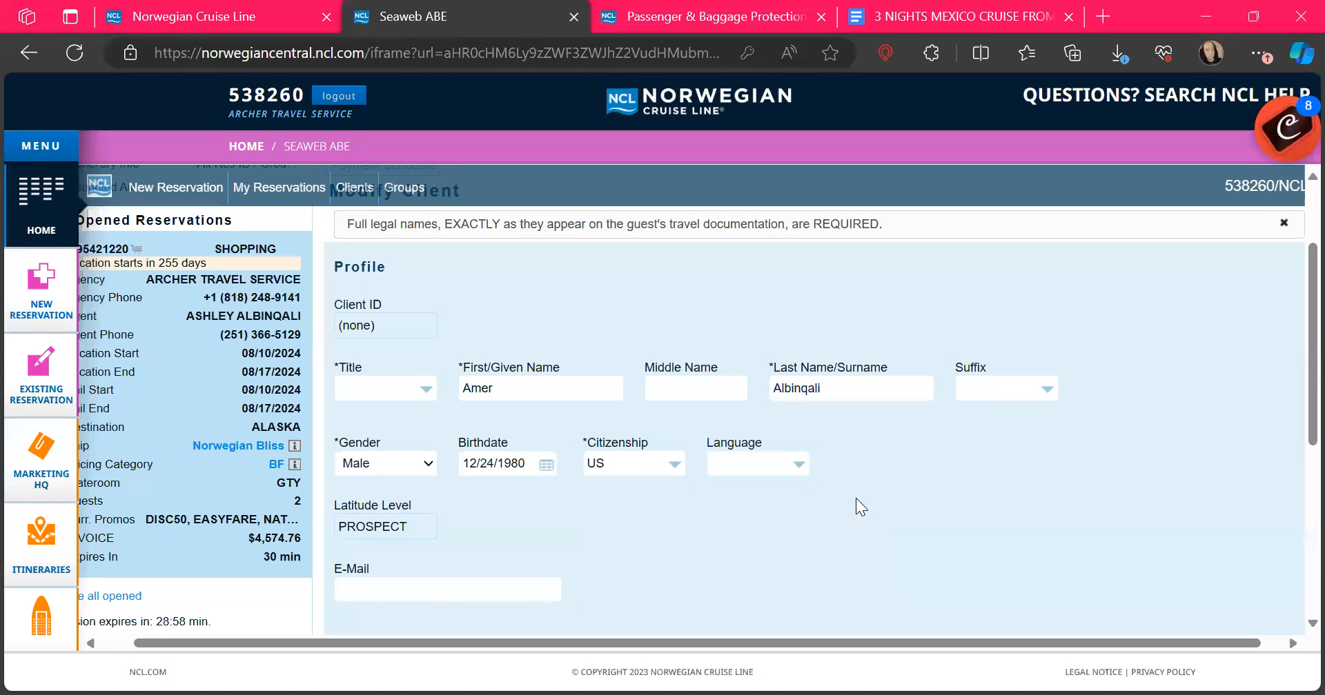
pyautogui.click(799, 465)
pyautogui.write('e')
pyautogui.press('Tab')
pyautogui.click(886, 519)
pyautogui.scroll(-2, 621, 483)
pyautogui.scroll(-2, 464, 427)
# Step: Fill the e-mail and home address from saved autofill info and attempt to save
pyautogui.click(407, 295)
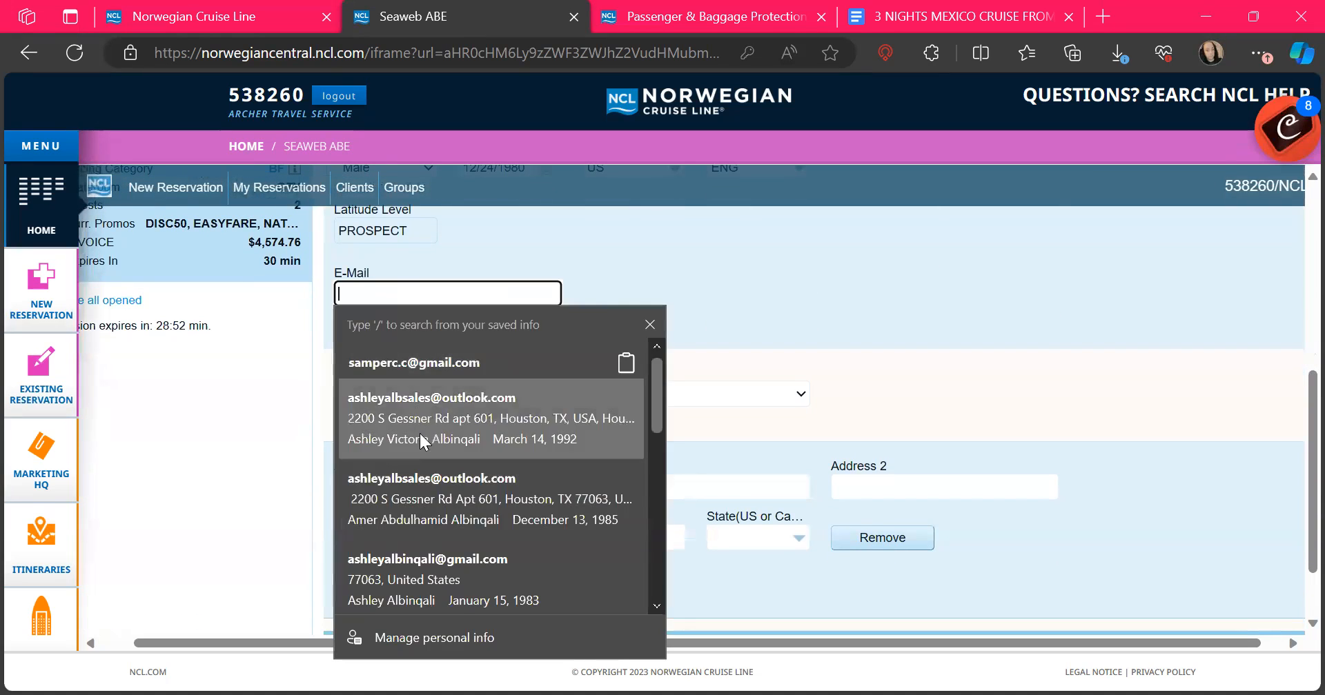
pyautogui.click(419, 440)
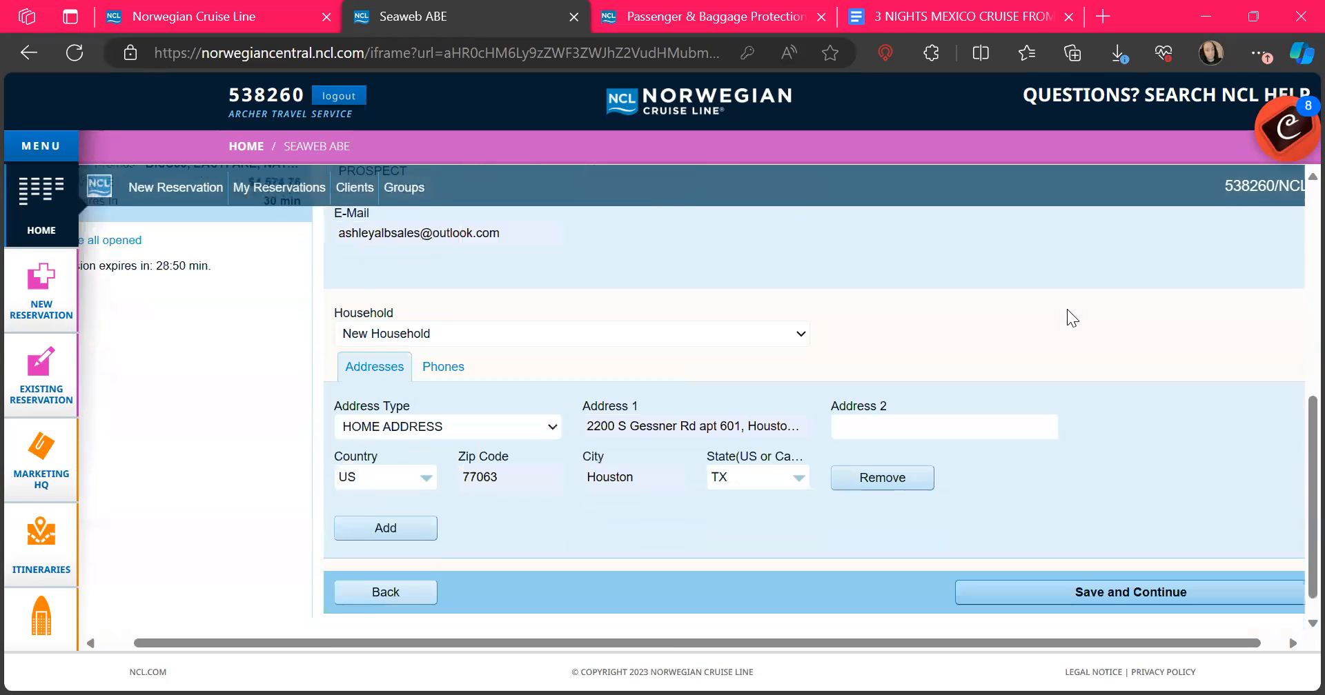
pyautogui.click(1172, 565)
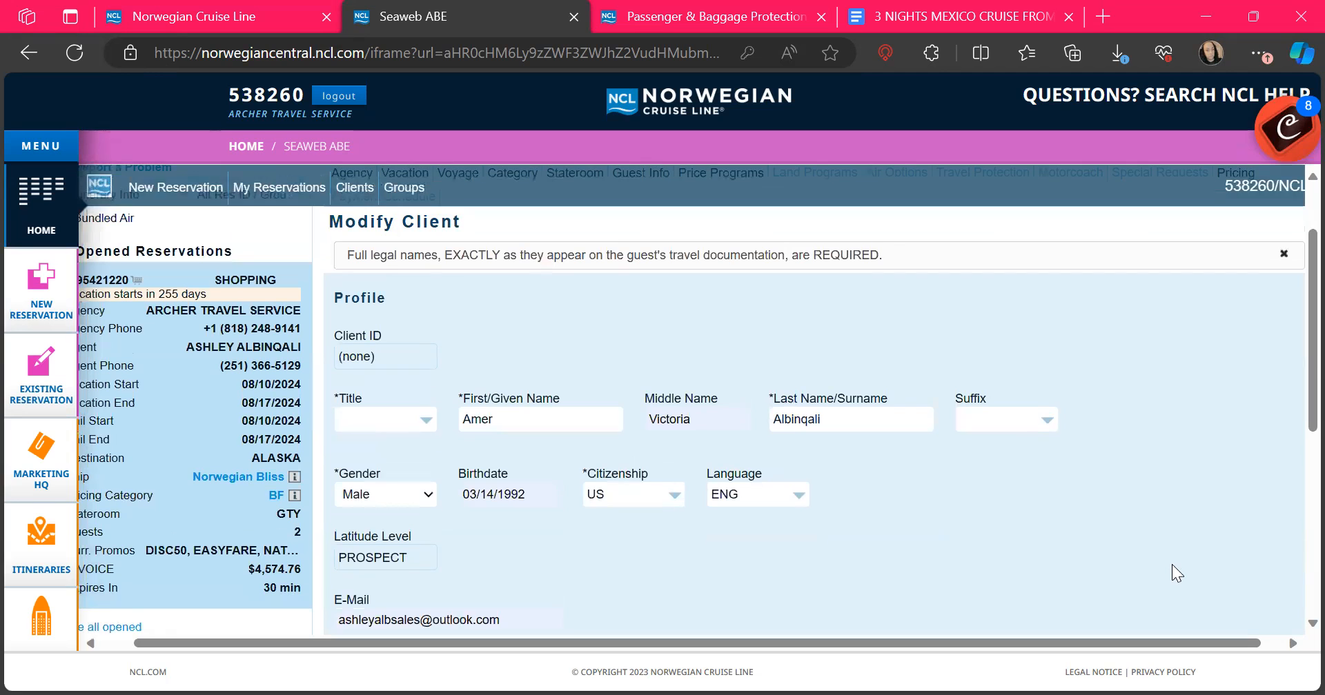
pyautogui.scroll(-1, 1172, 565)
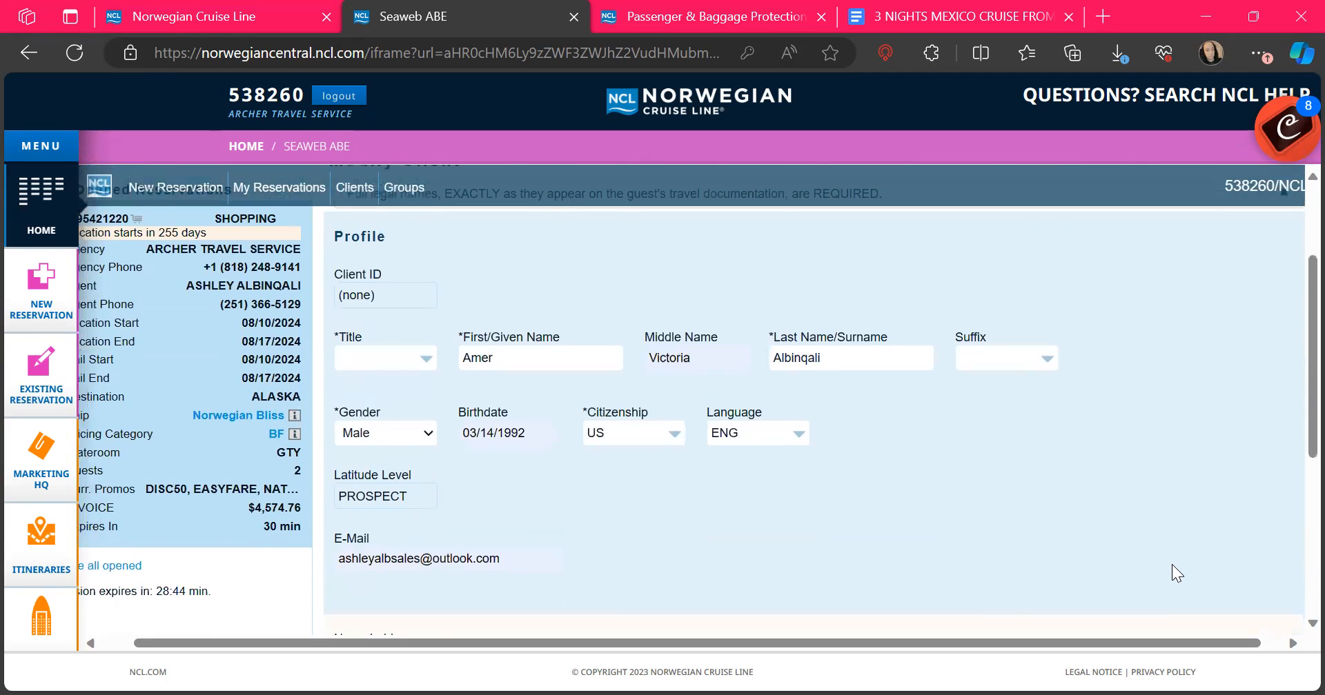
pyautogui.scroll(-3, 1171, 564)
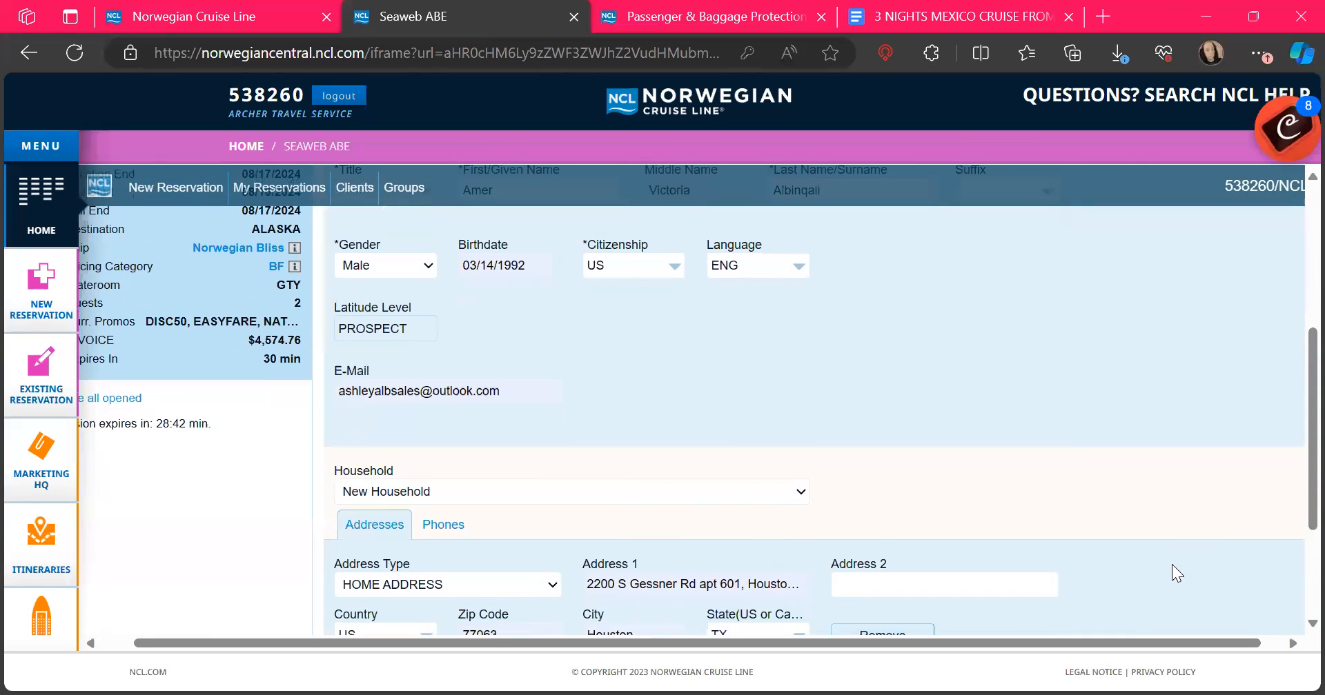
pyautogui.scroll(-3, 1172, 565)
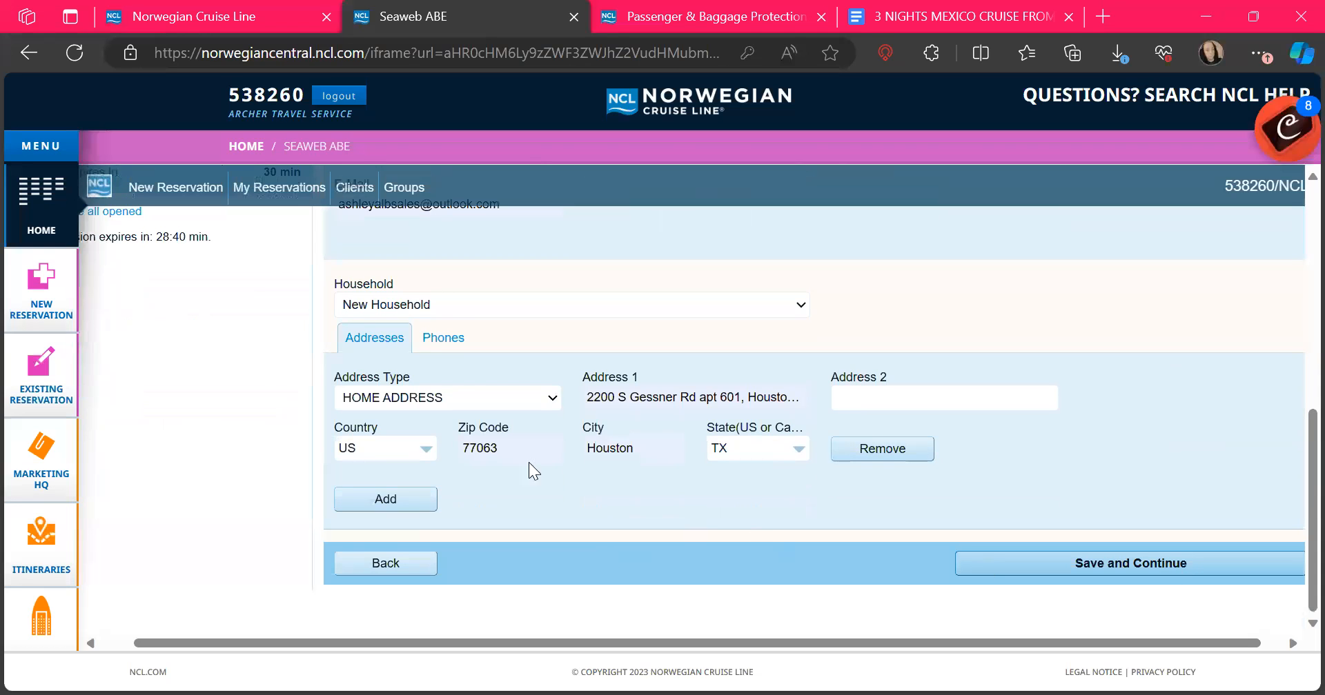
pyautogui.click(441, 345)
pyautogui.click(374, 339)
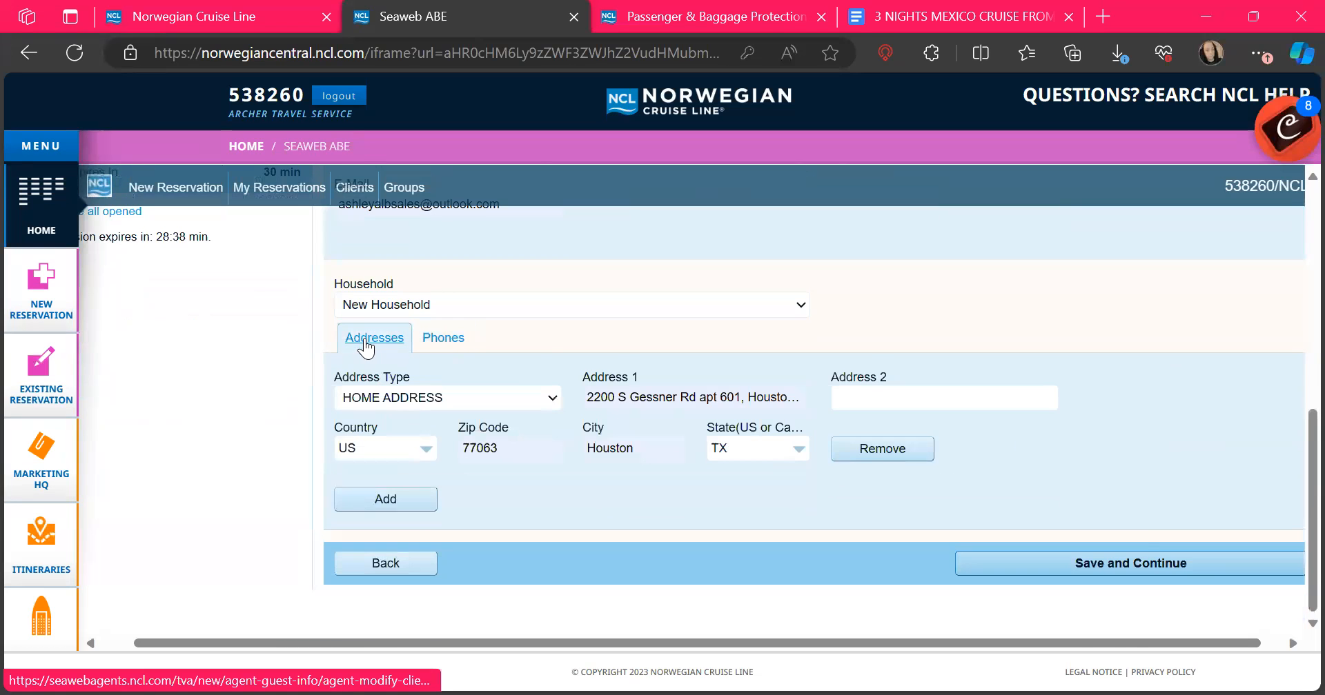
pyautogui.click(1172, 563)
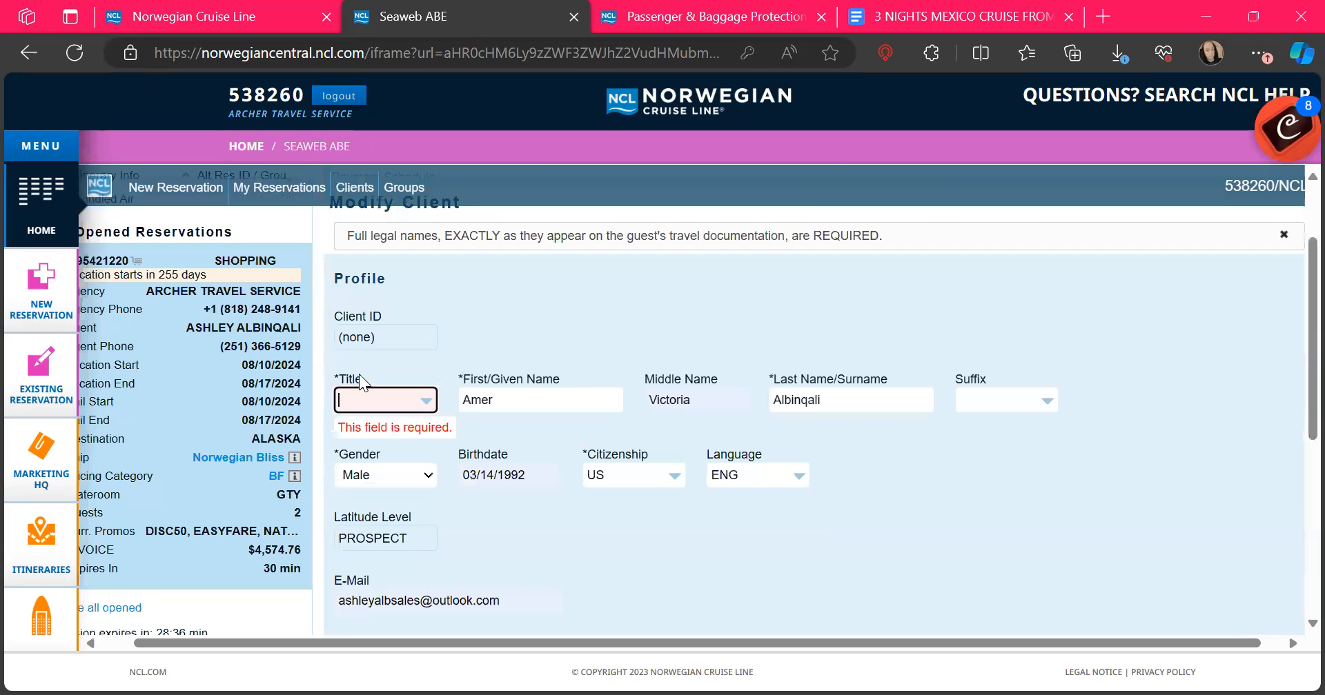
# Step: Set the guest's title to Mr and clear the autofilled middle name
pyautogui.click(358, 400)
pyautogui.click(355, 486)
pyautogui.scroll(-5, 697, 463)
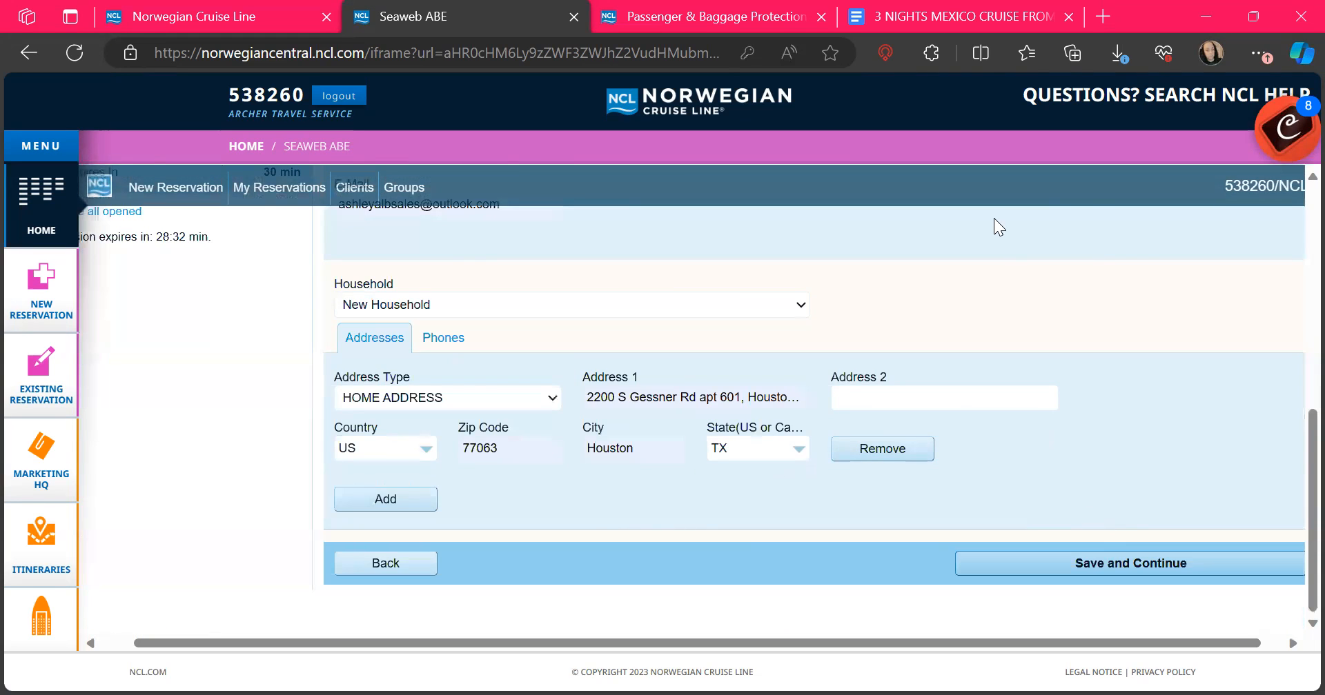
pyautogui.scroll(5, 1020, 317)
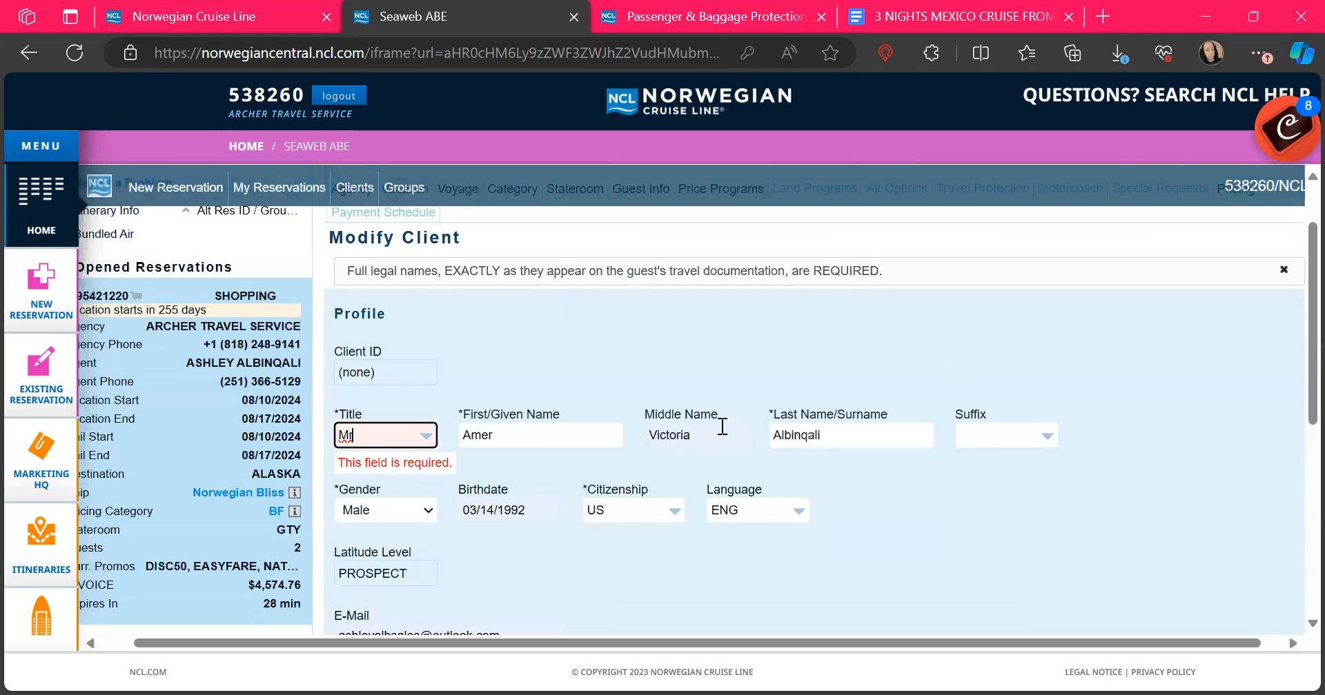
pyautogui.doubleClick(722, 426)
pyautogui.press('Escape')
pyautogui.press('BackSpace')
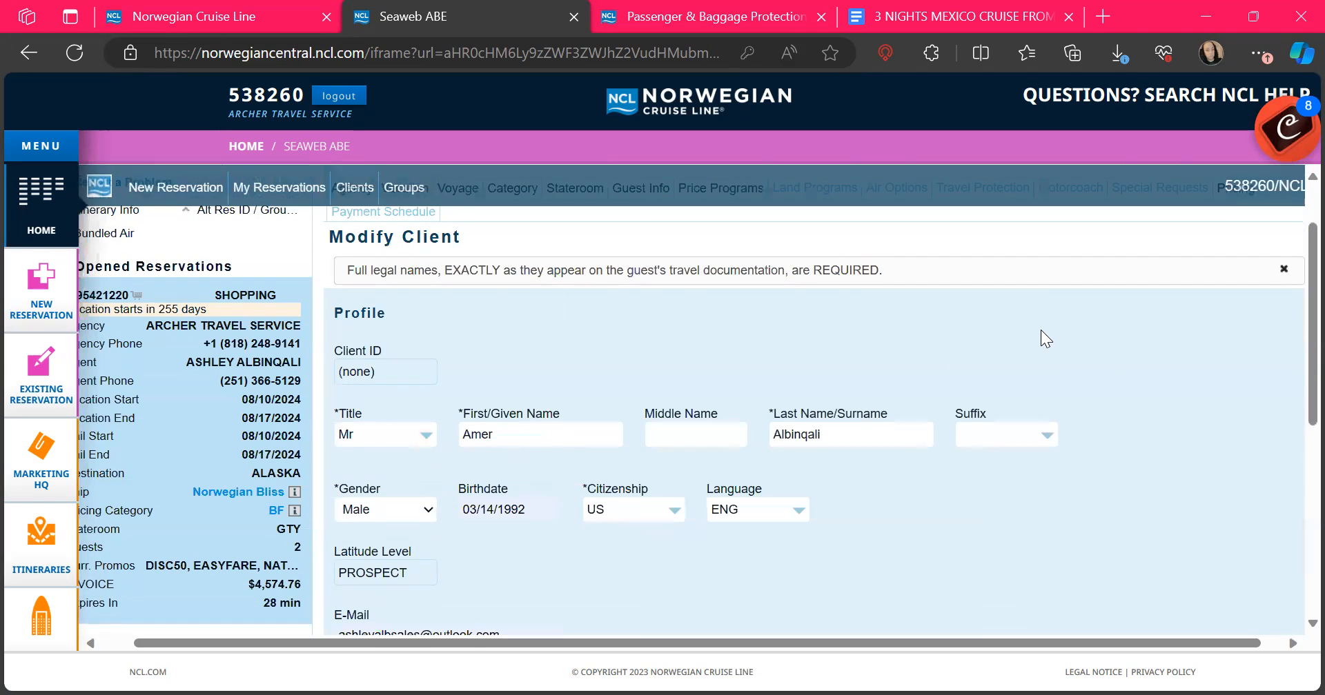
pyautogui.scroll(-5, 1041, 330)
# Step: Save the Guest #2 profile and return to Guest Info with both adults listed
pyautogui.click(1114, 572)
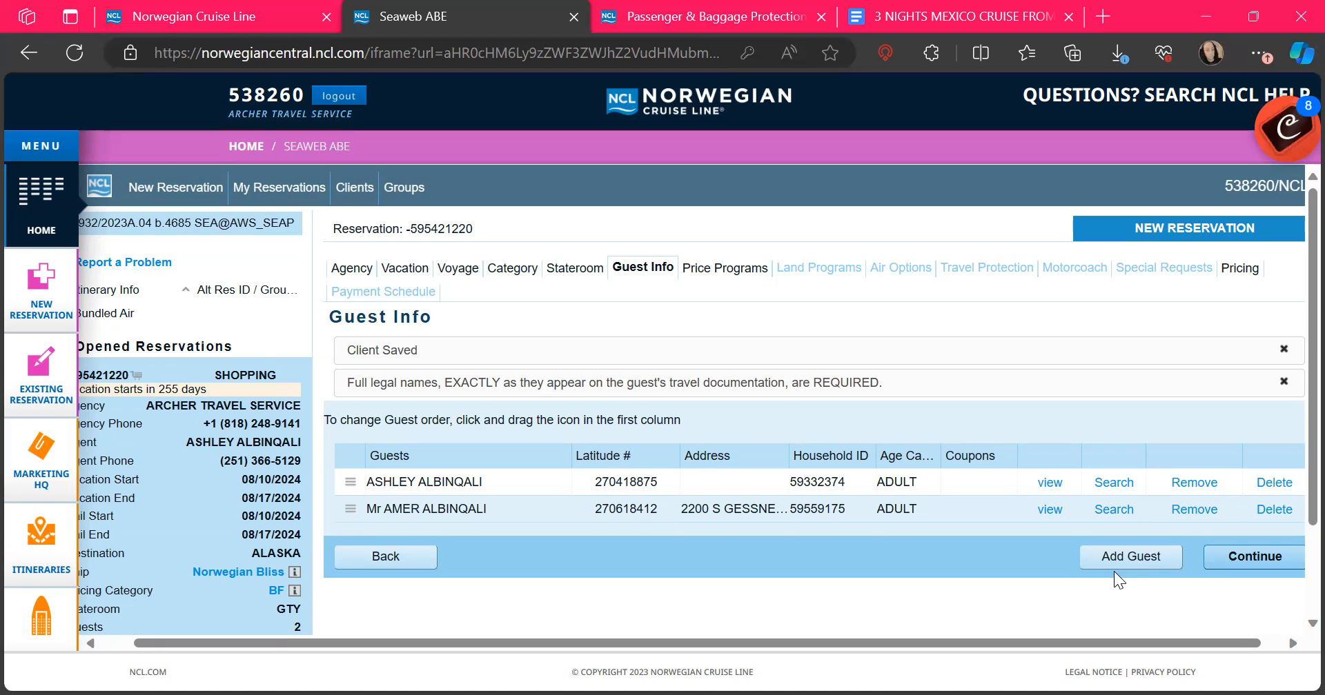
# Step: Continue to Price Programs and review the promotions table with EASYFARE, DISC50 and NATOBC3 ticked
pyautogui.click(1262, 559)
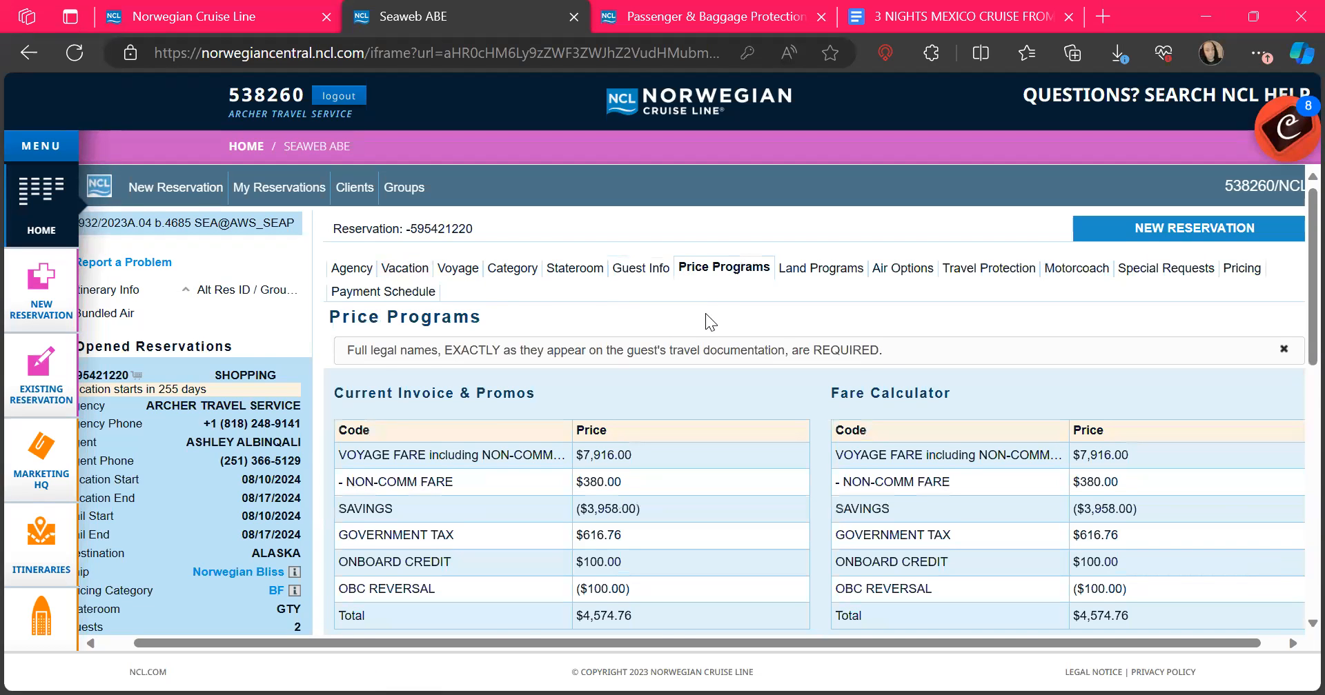
pyautogui.scroll(-2, 705, 313)
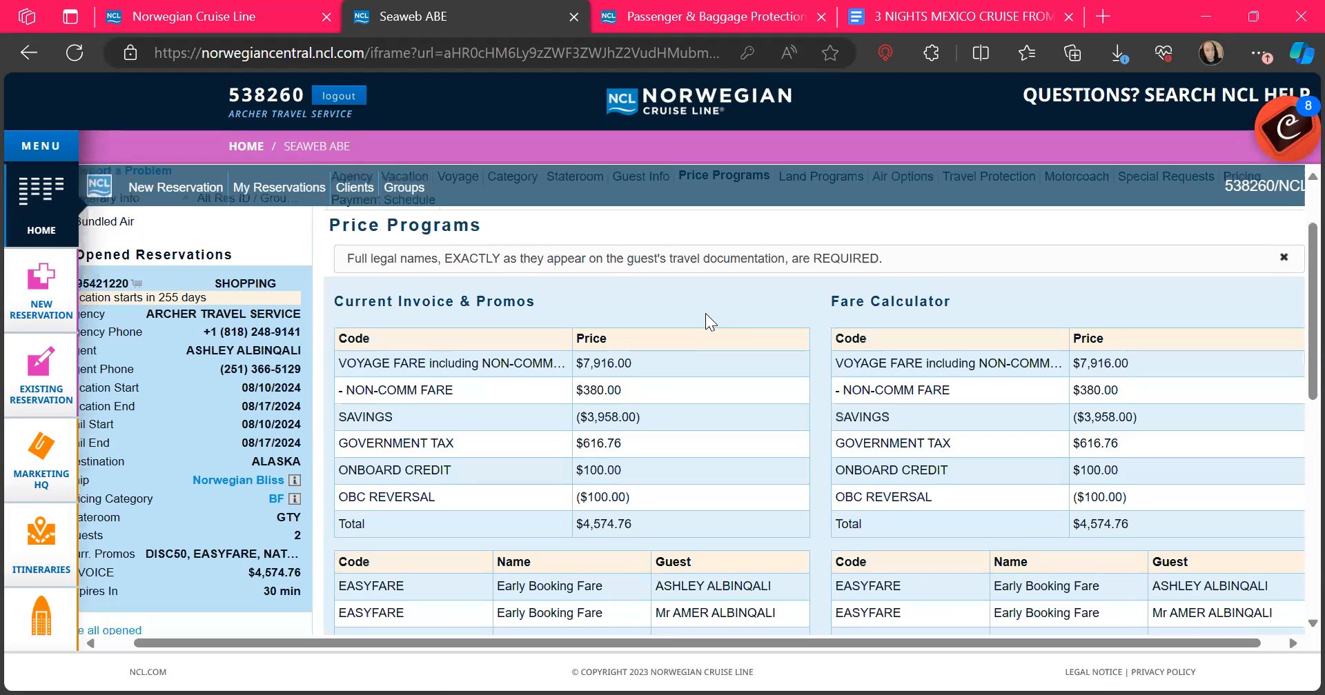
pyautogui.scroll(-1, 705, 313)
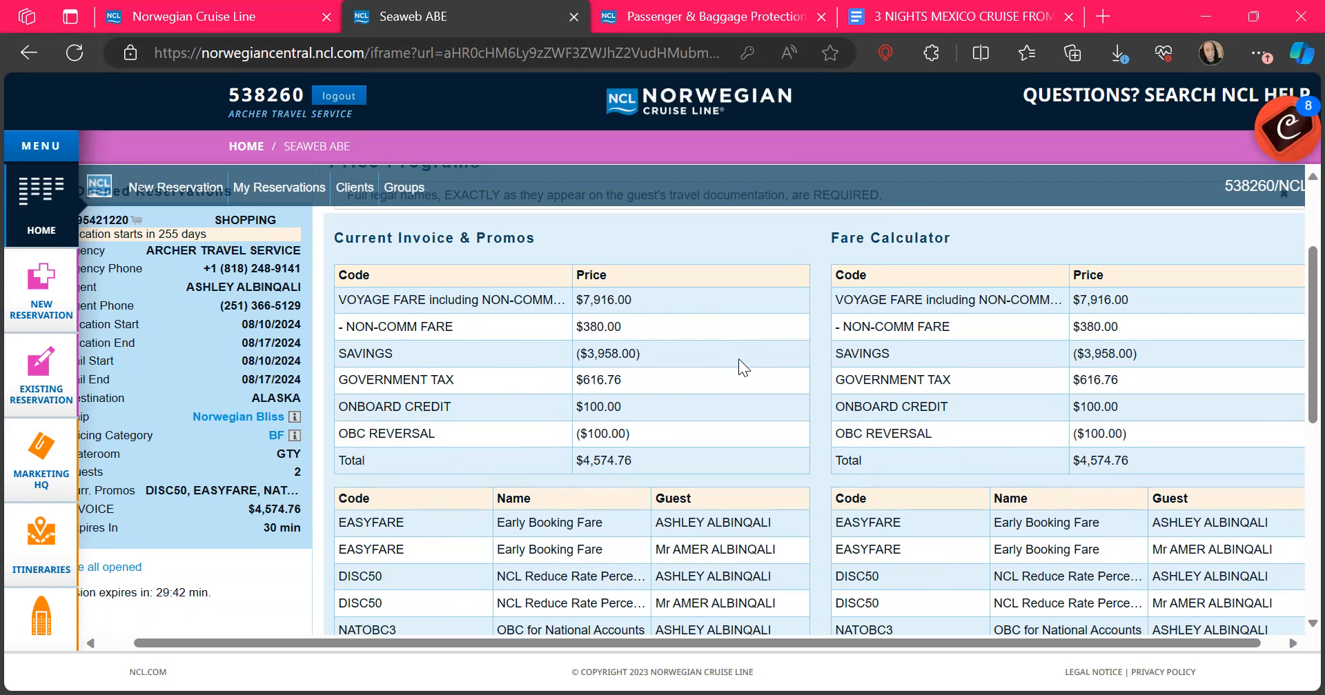
pyautogui.scroll(-1, 738, 359)
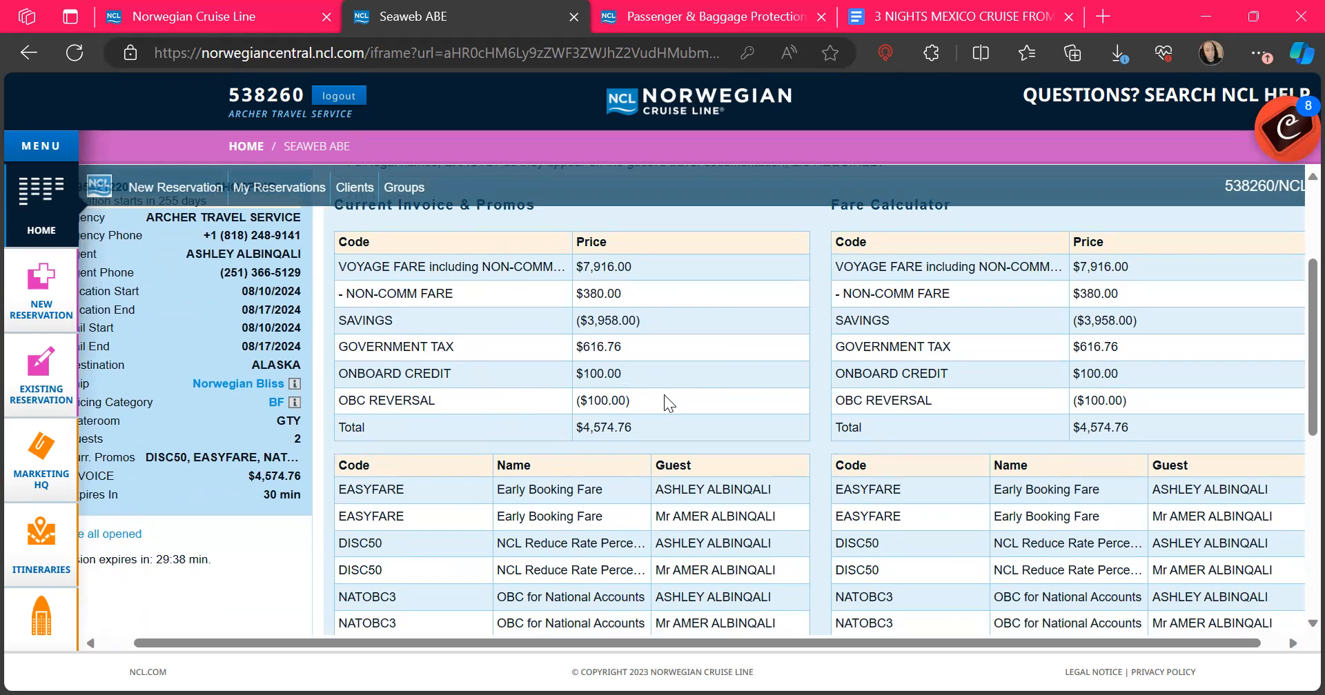
pyautogui.scroll(-3, 664, 395)
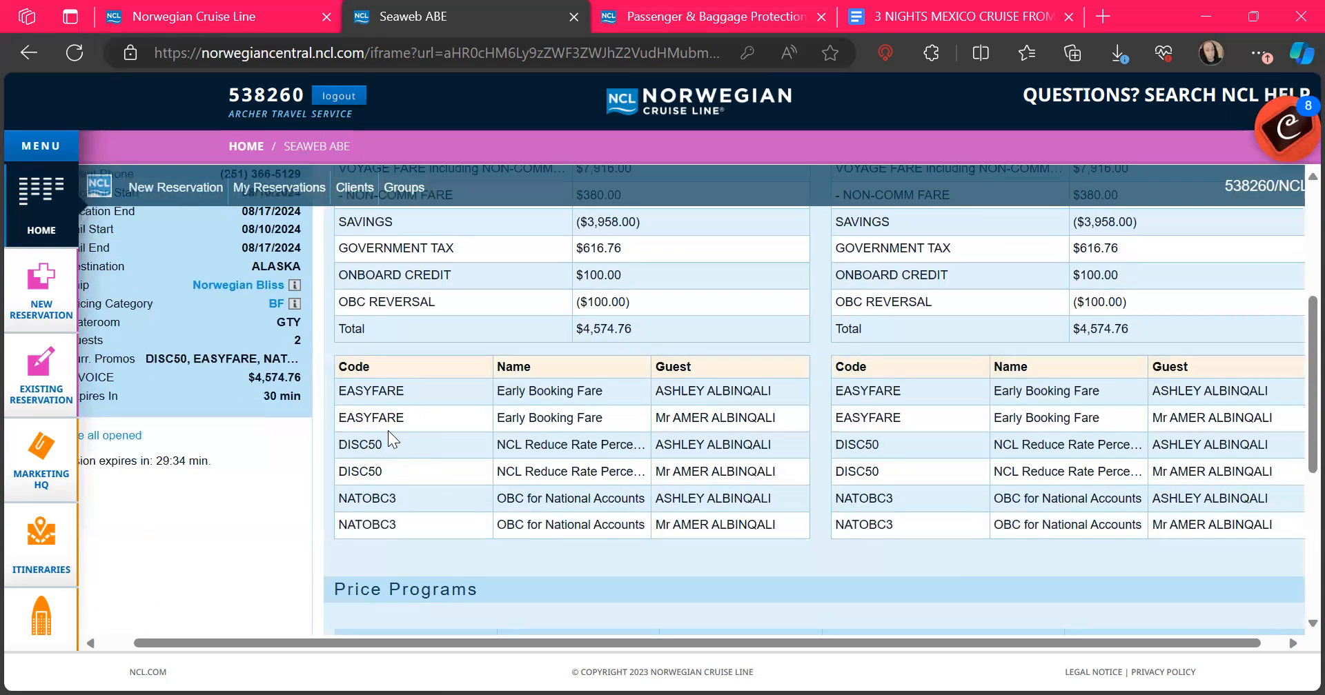
pyautogui.scroll(-5, 681, 586)
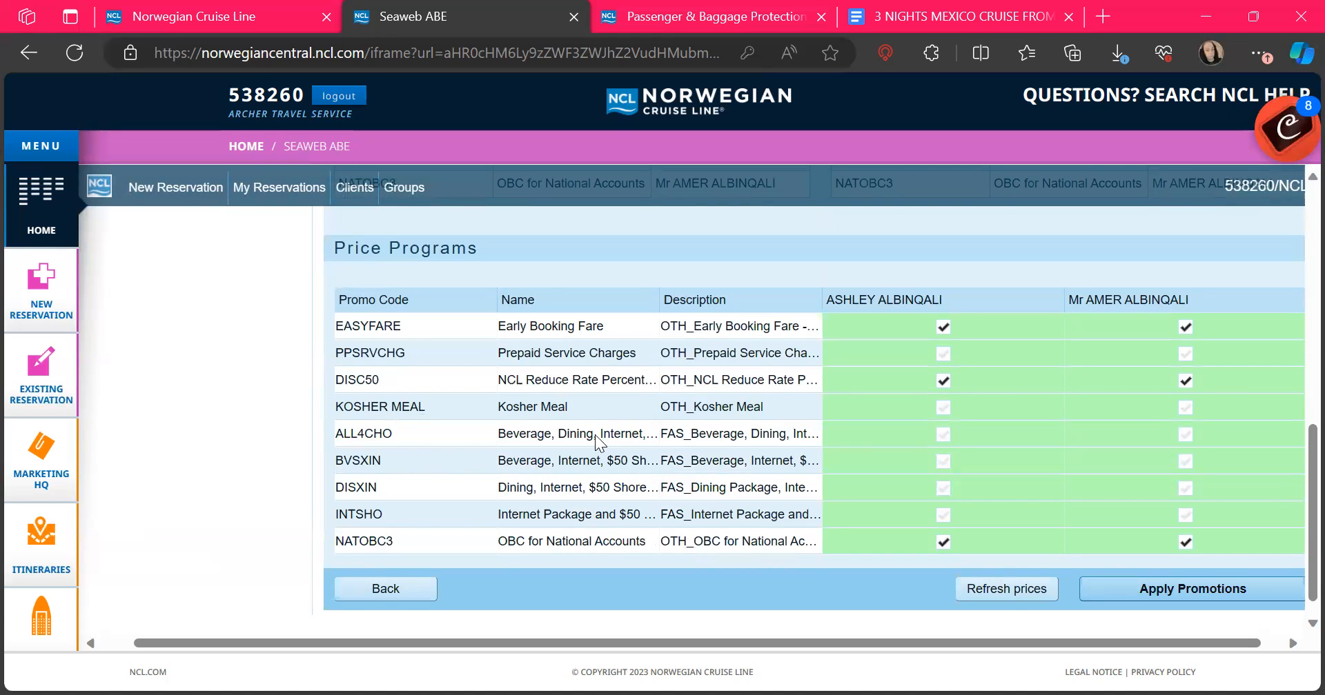
# Step: Tick BVSXIN for both guests and apply the EASYFARE, DISC50, BVSXIN and NATOBC3 promotions
pyautogui.scroll(4, 918, 421)
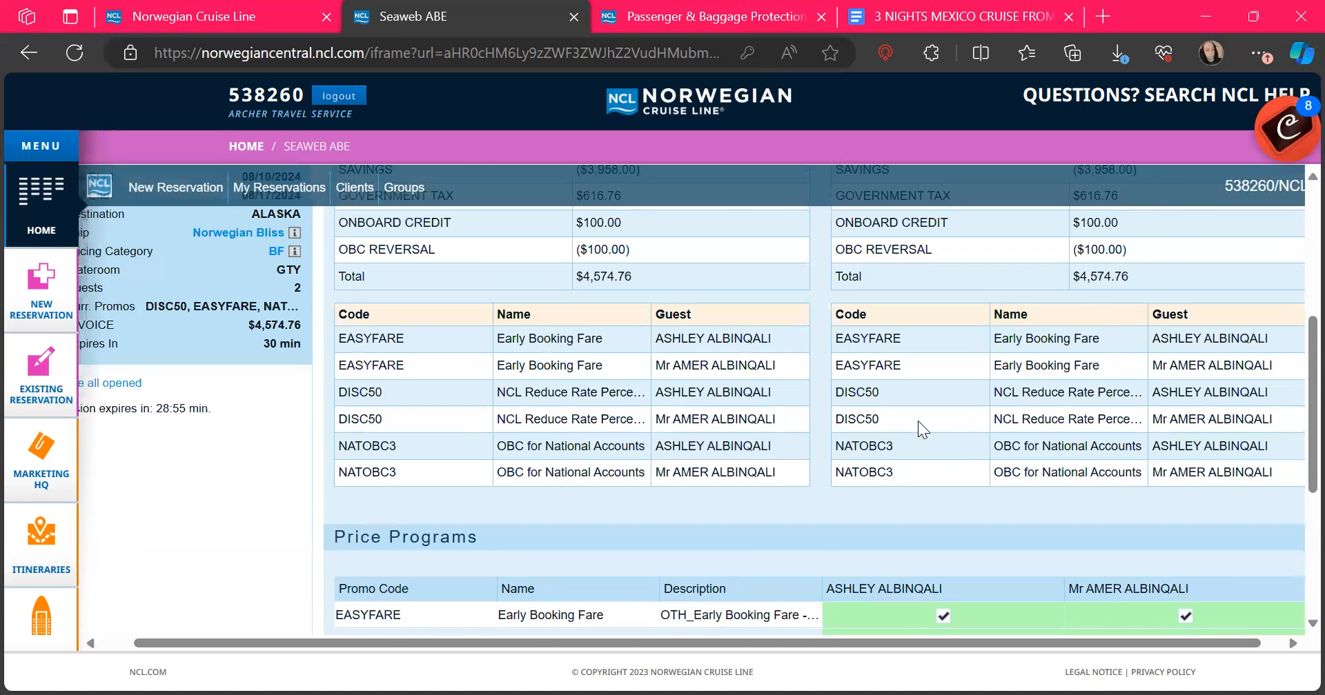
pyautogui.scroll(-3, 918, 421)
pyautogui.scroll(-1, 918, 428)
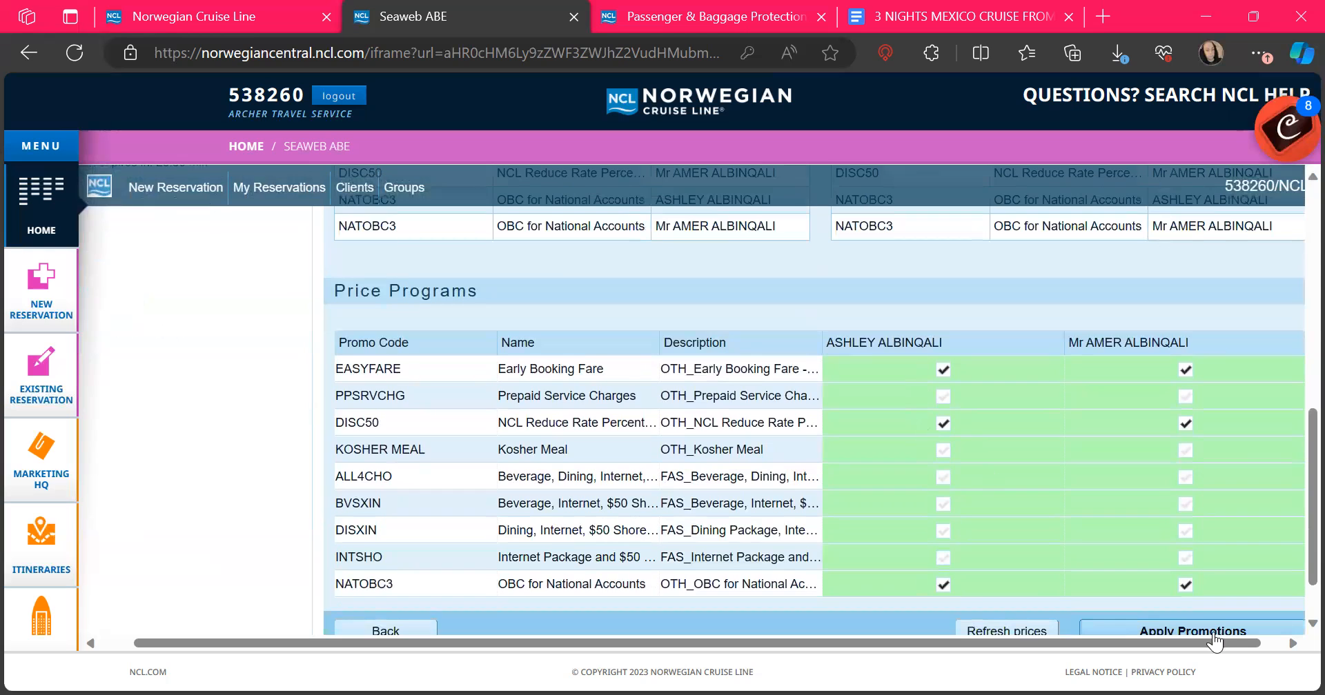
pyautogui.scroll(-1, 1228, 628)
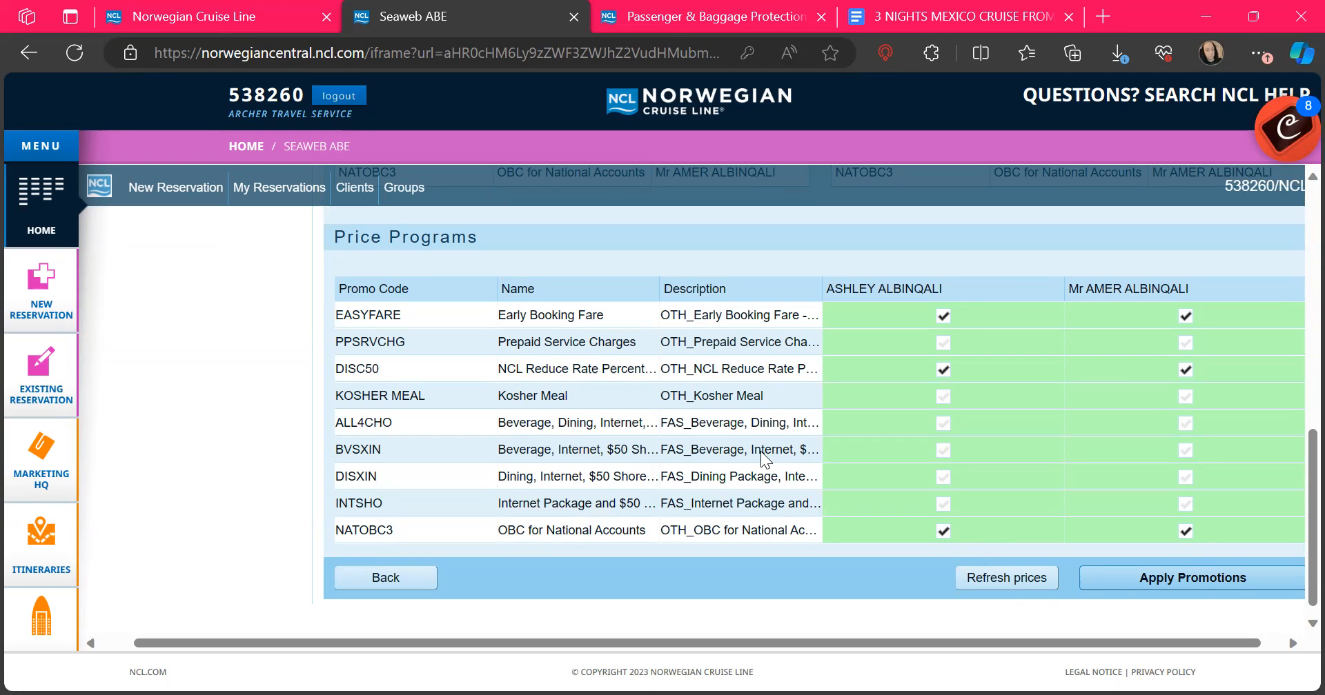
pyautogui.click(943, 450)
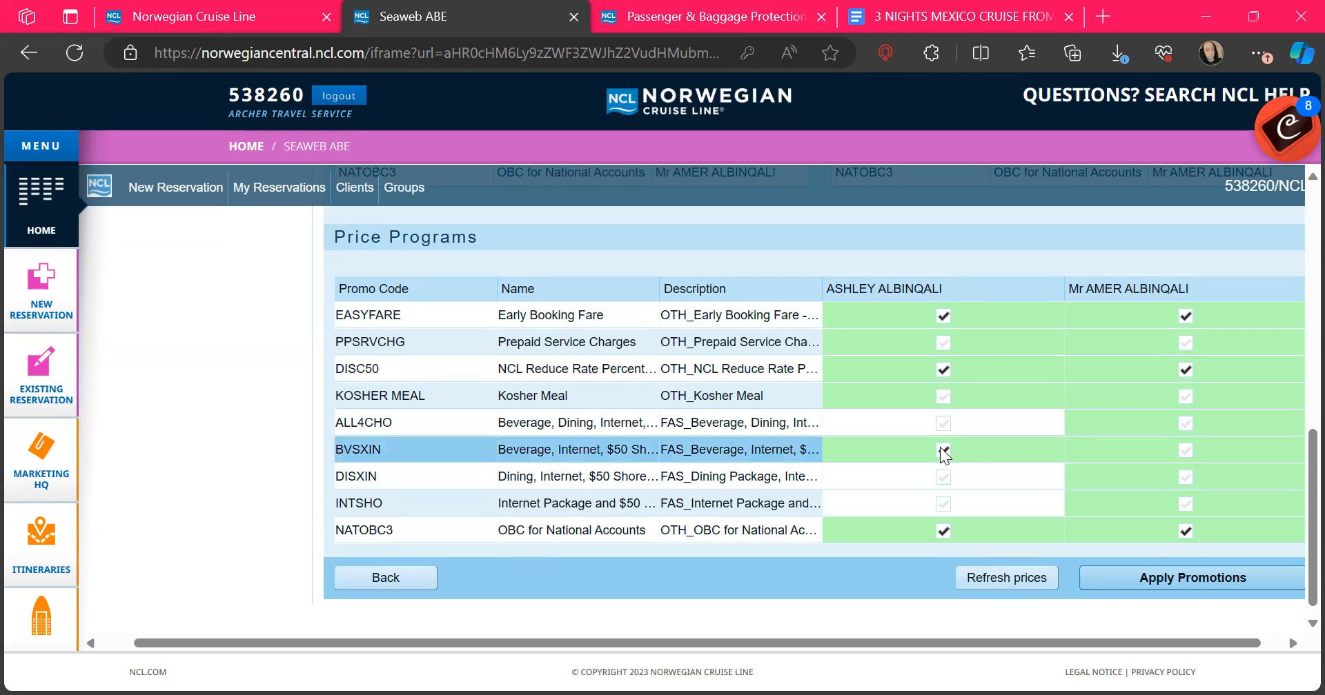
pyautogui.click(1184, 450)
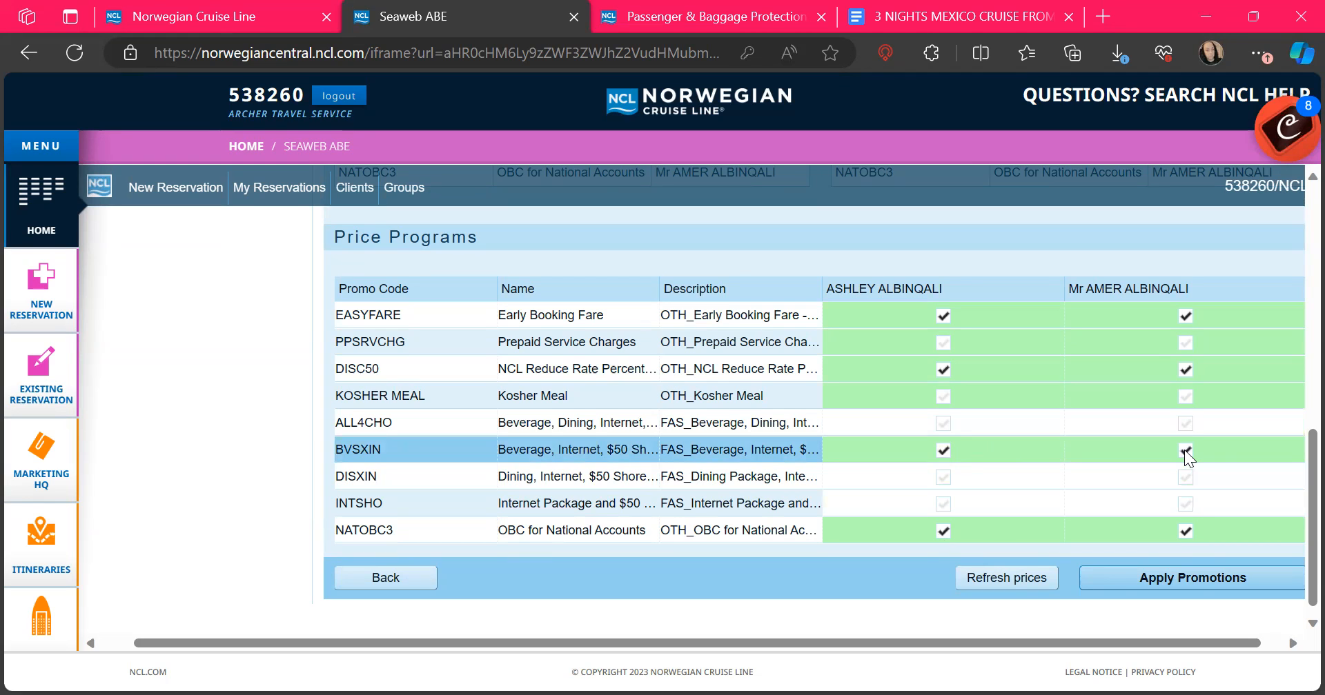
pyautogui.click(1161, 578)
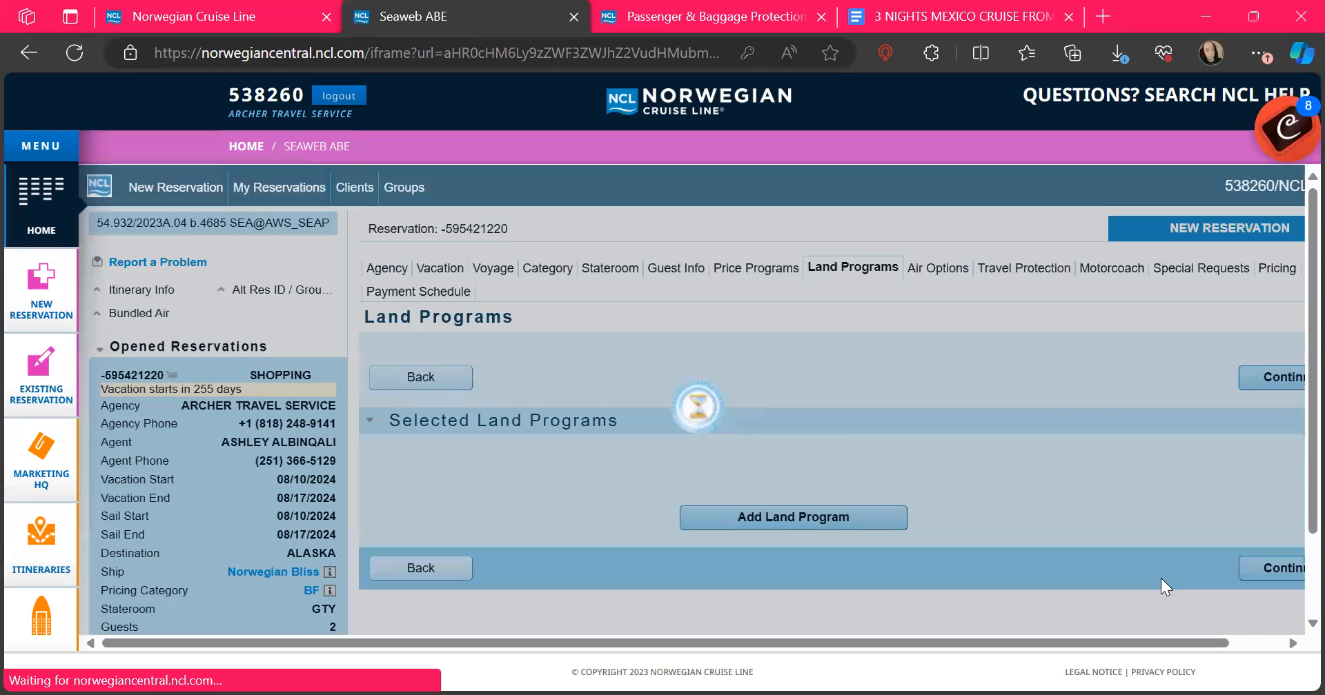
# Step: Review the $4,879.96 invoice on Price Programs, including the $305.20 BEV SRV CHARGE
pyautogui.scroll(-1, 1160, 578)
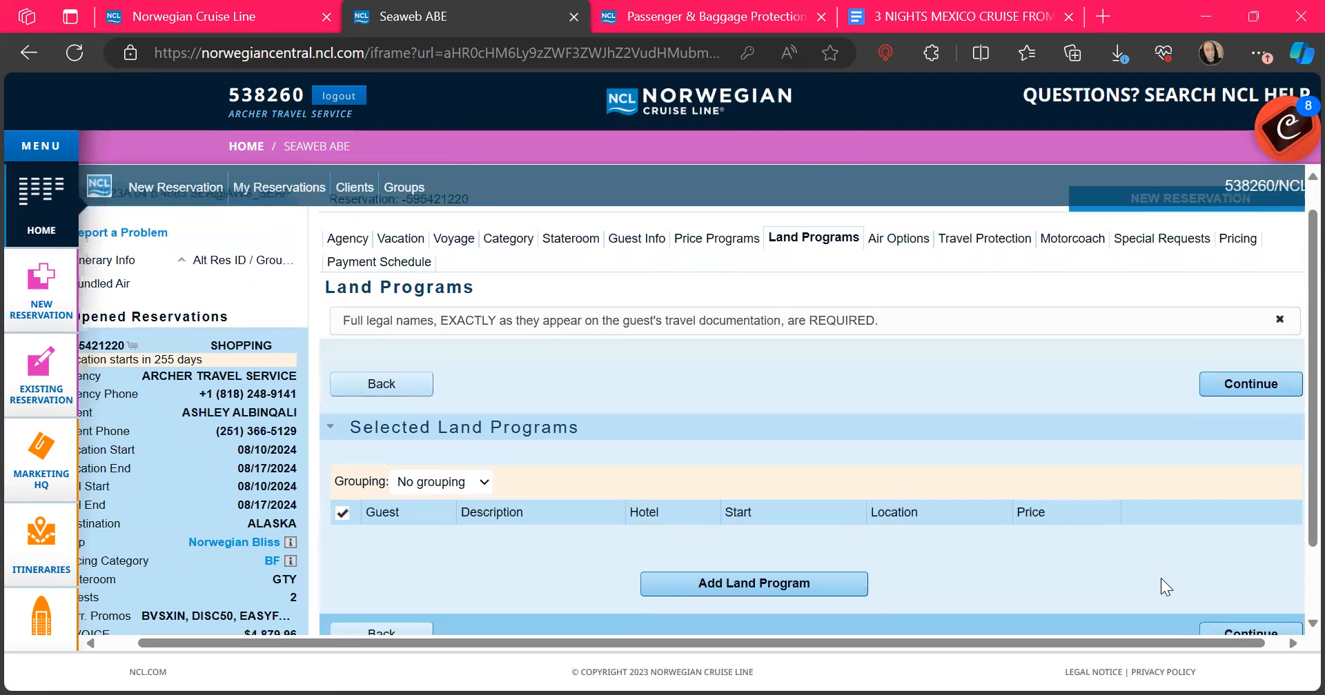
pyautogui.click(716, 241)
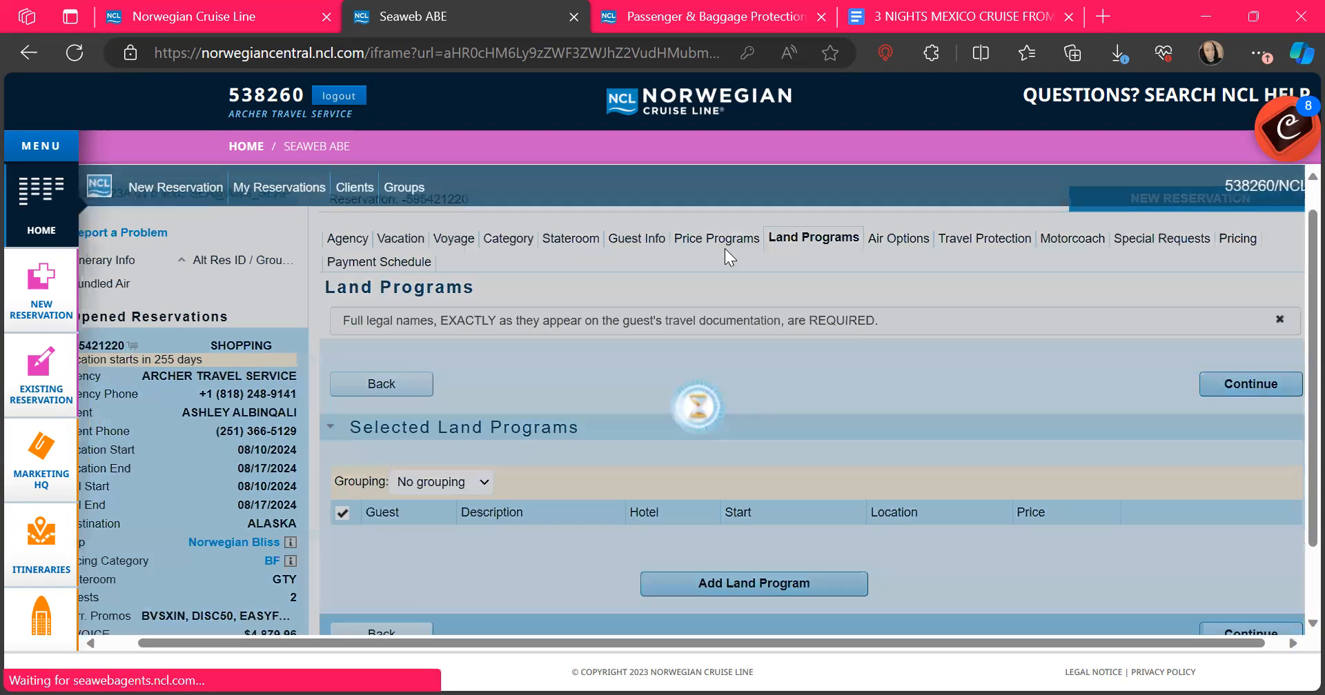
pyautogui.scroll(-10, 1000, 414)
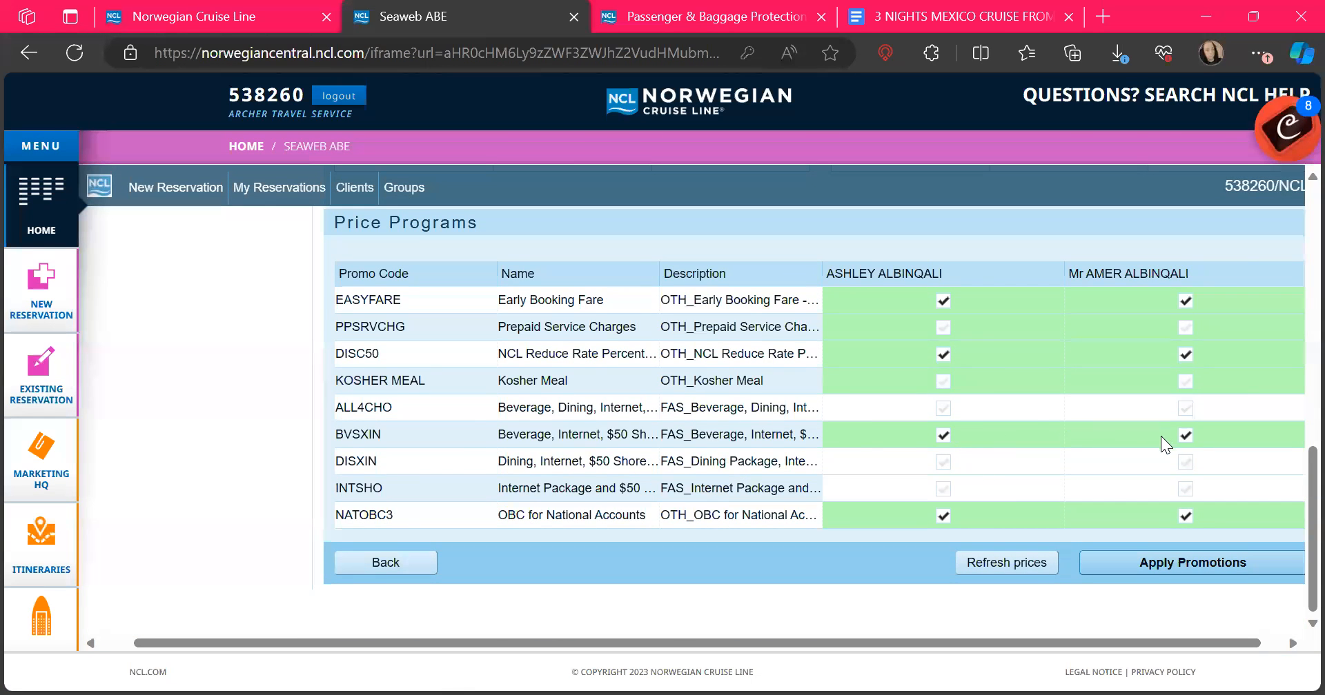
pyautogui.scroll(10, 1110, 487)
pyautogui.scroll(-2, 1111, 487)
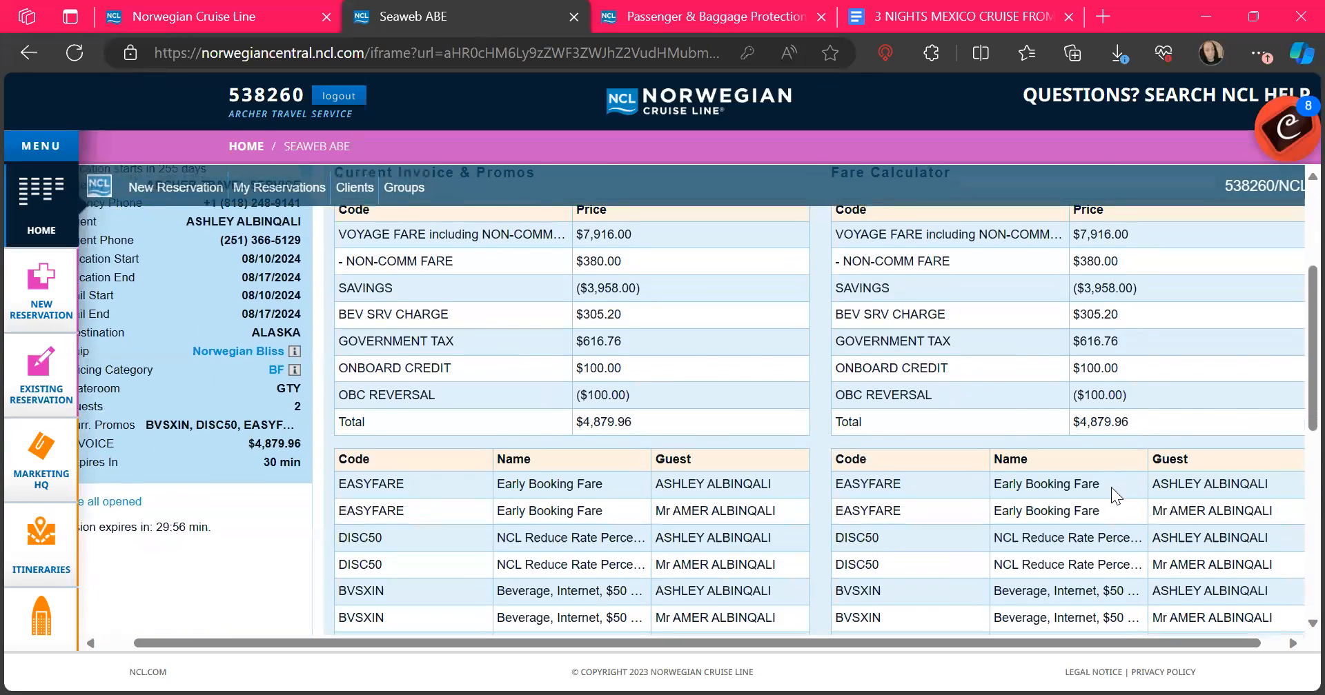
pyautogui.scroll(-2, 1111, 488)
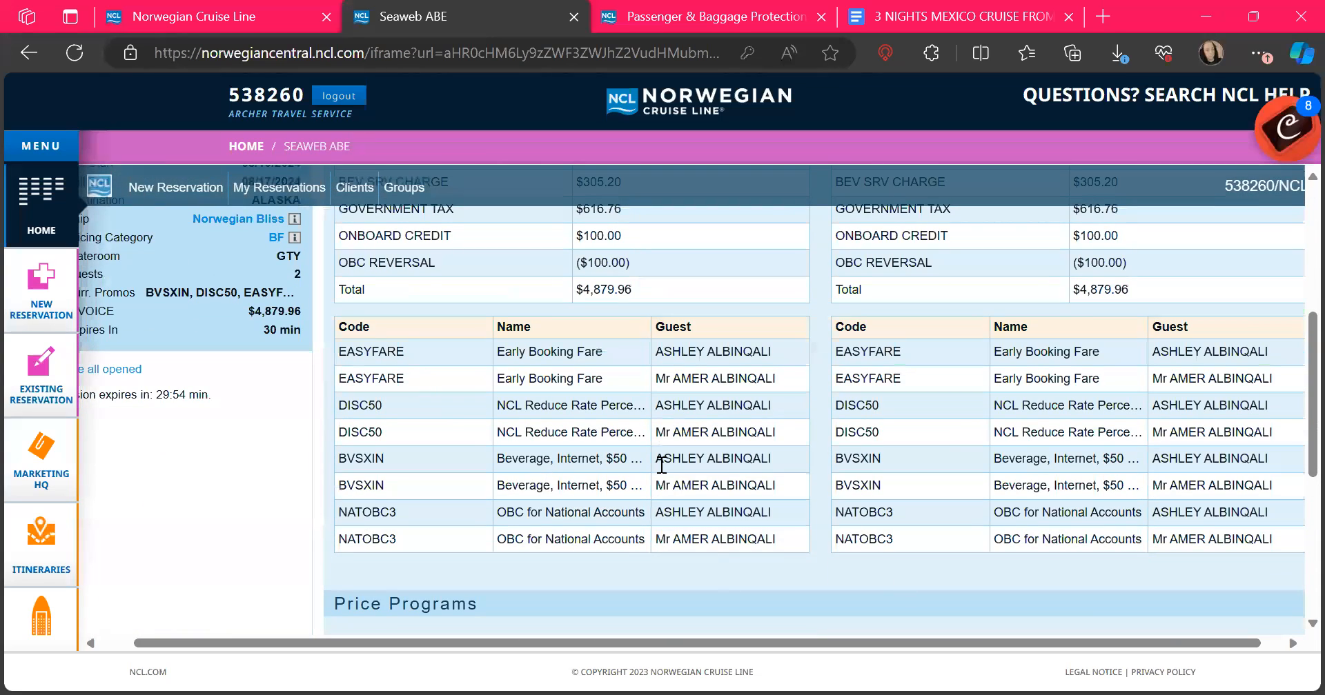
pyautogui.scroll(1, 1026, 460)
pyautogui.scroll(1, 1026, 461)
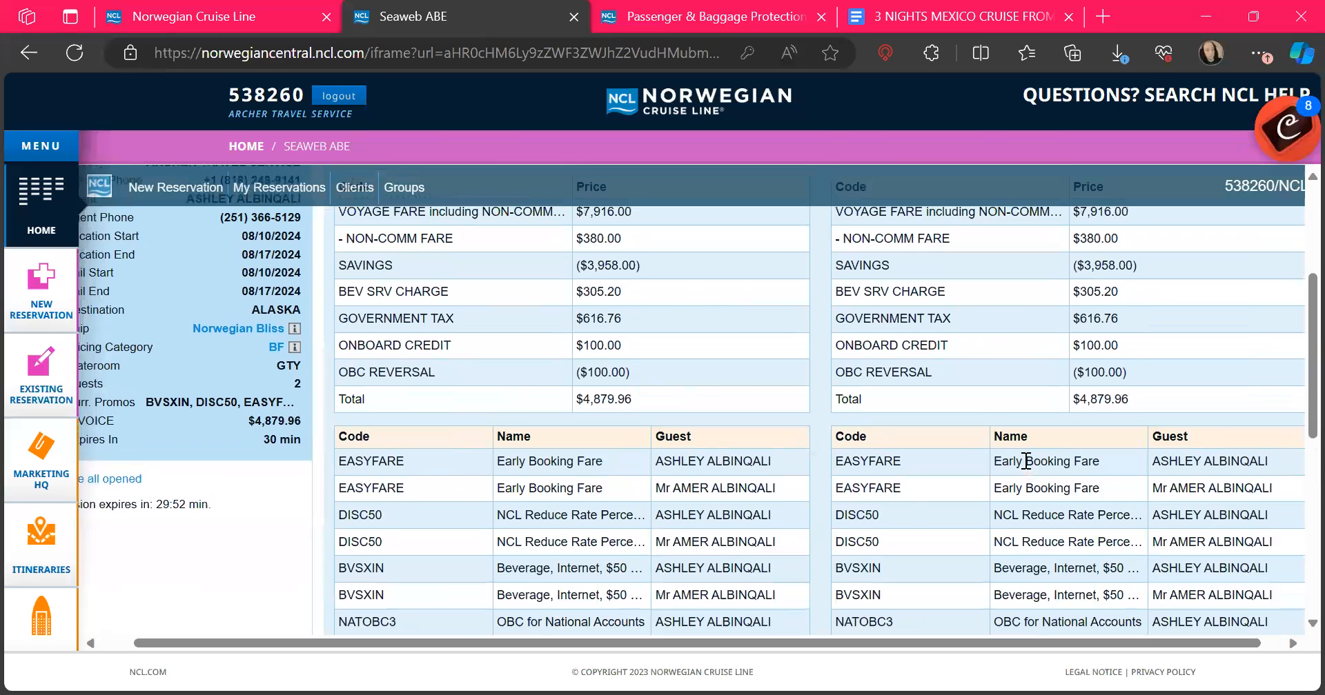
pyautogui.moveTo(229, 436)
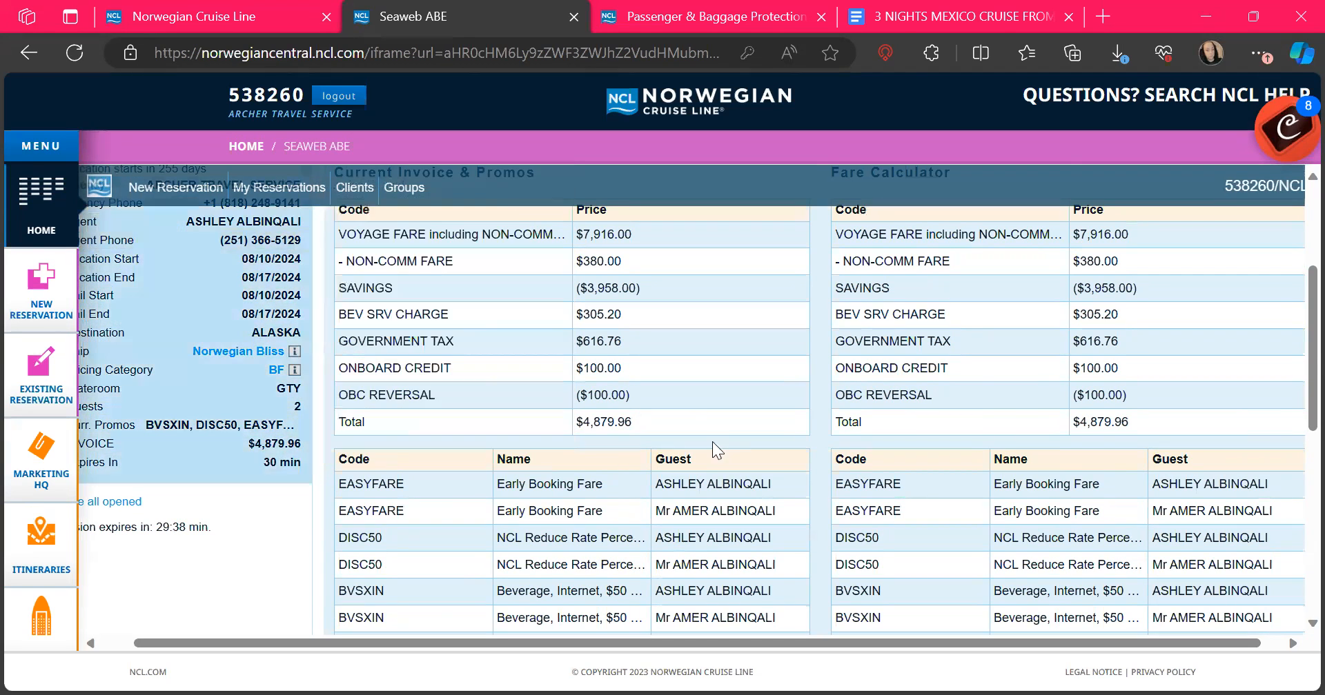
pyautogui.scroll(-6, 817, 438)
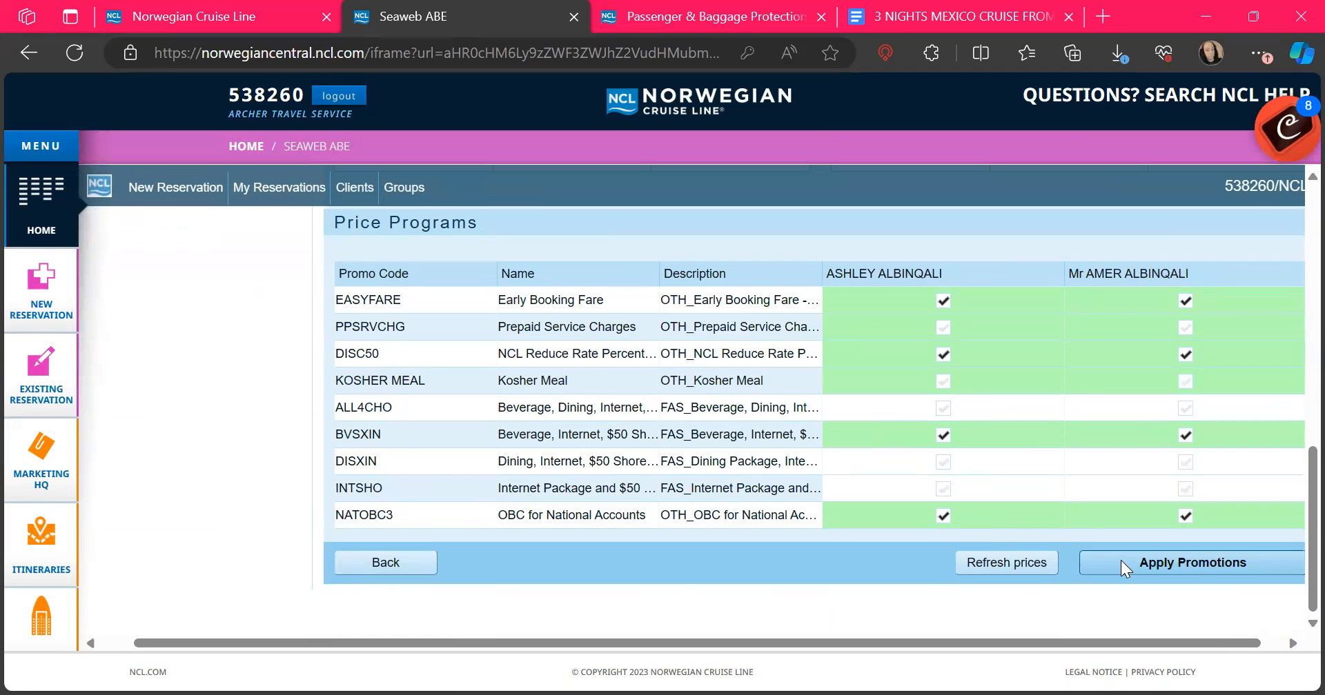
# Step: Confirm promotions to reach Land Programs and list the available Seattle land programs
pyautogui.click(1121, 561)
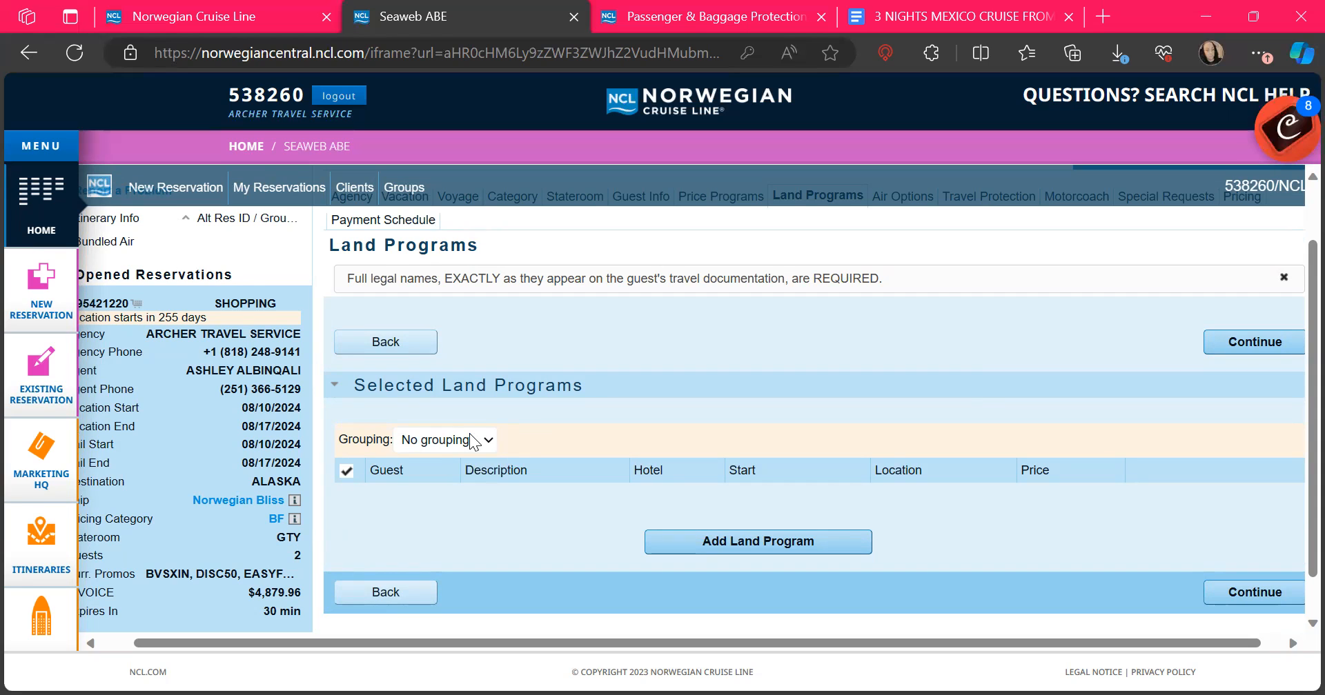
pyautogui.scroll(-1, 471, 441)
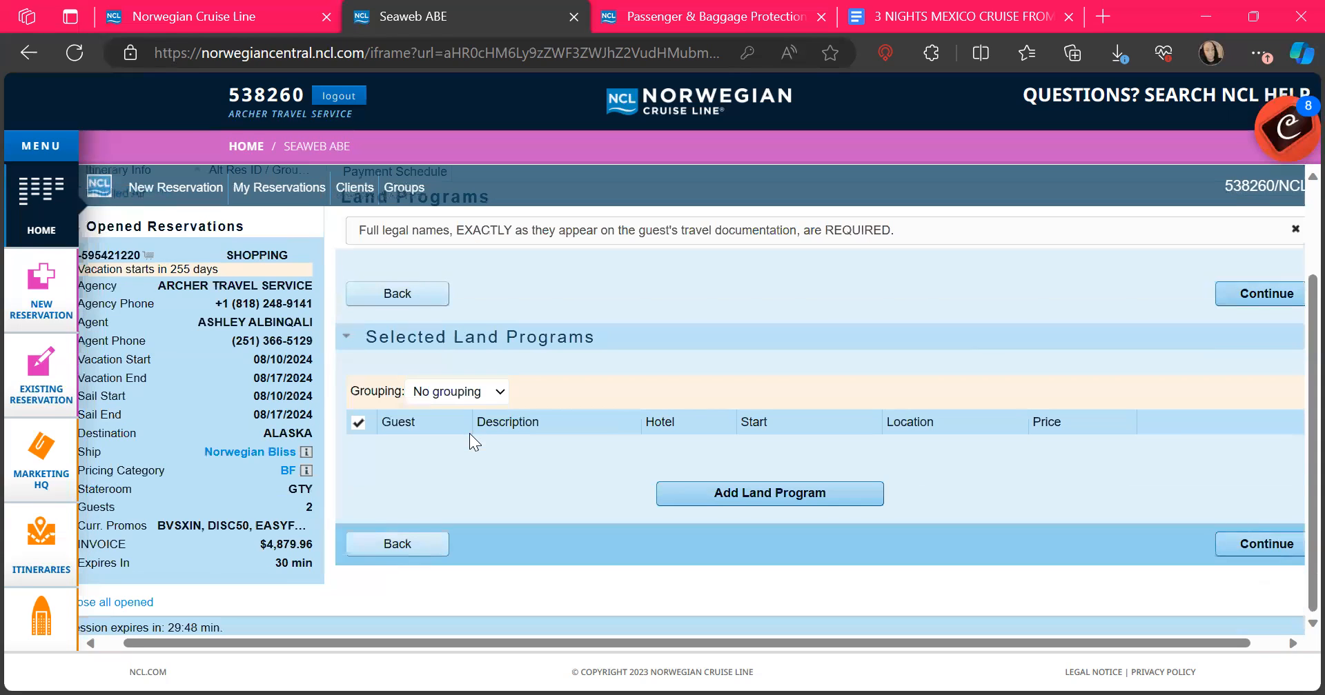
pyautogui.click(733, 494)
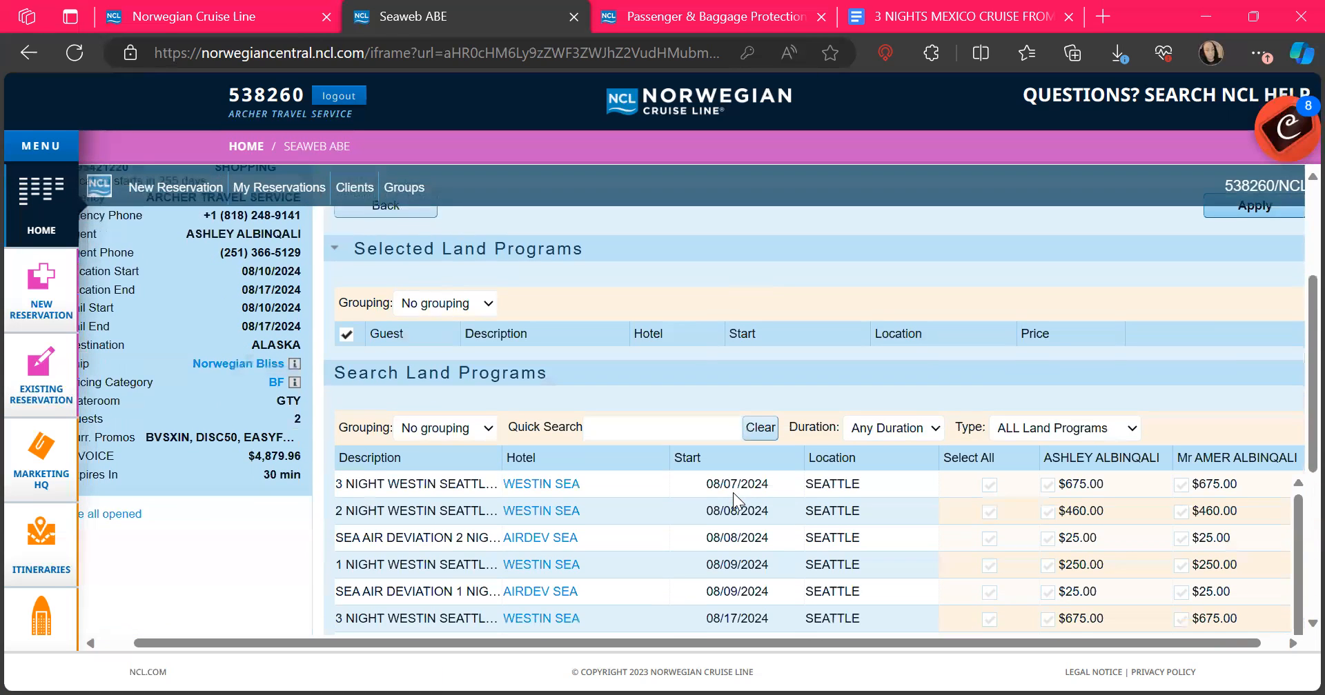
pyautogui.scroll(-2, 733, 493)
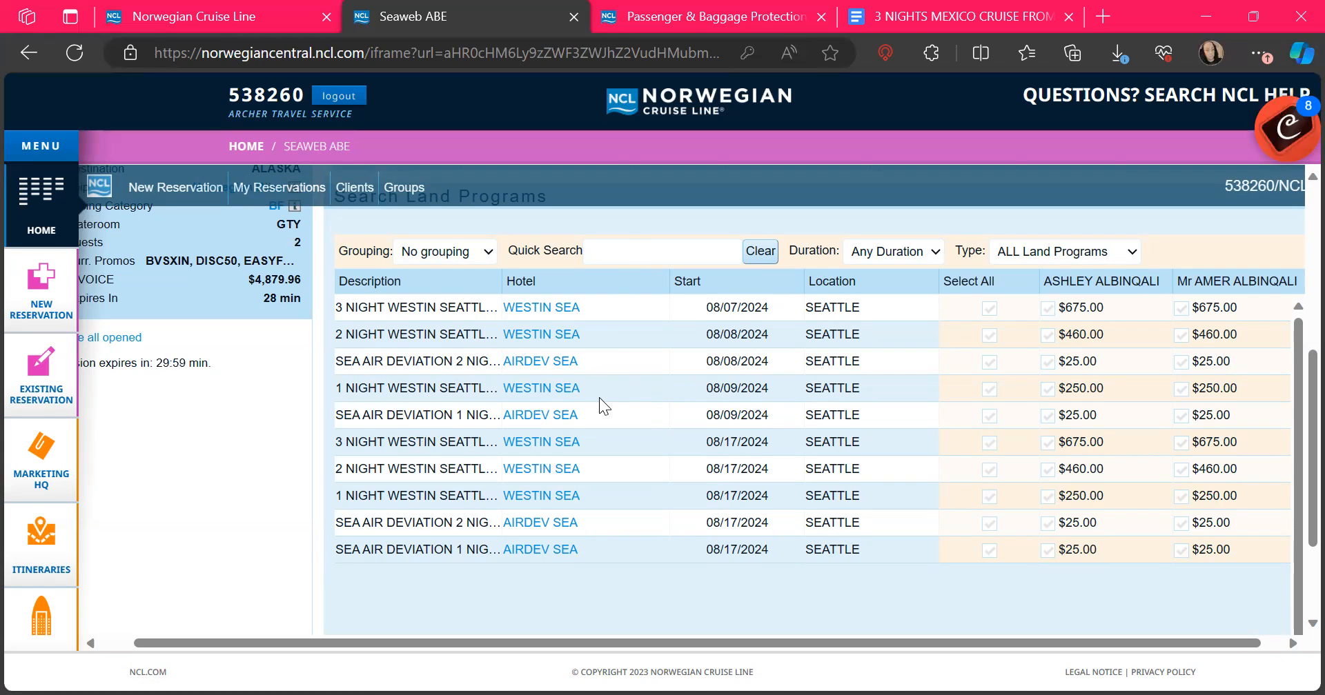
# Step: Add the 08/09 SEA air deviation and one-night Westin Seattle stay for both guests
pyautogui.click(1047, 416)
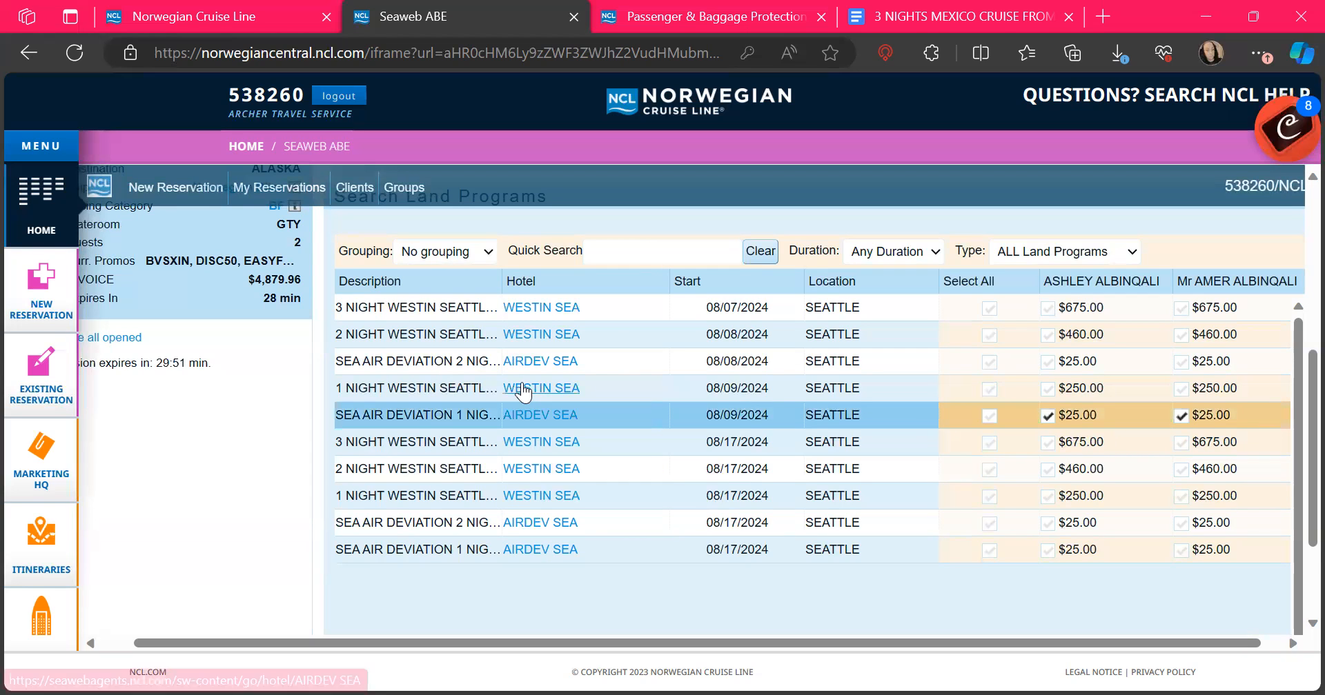
pyautogui.click(1047, 389)
pyautogui.click(1181, 389)
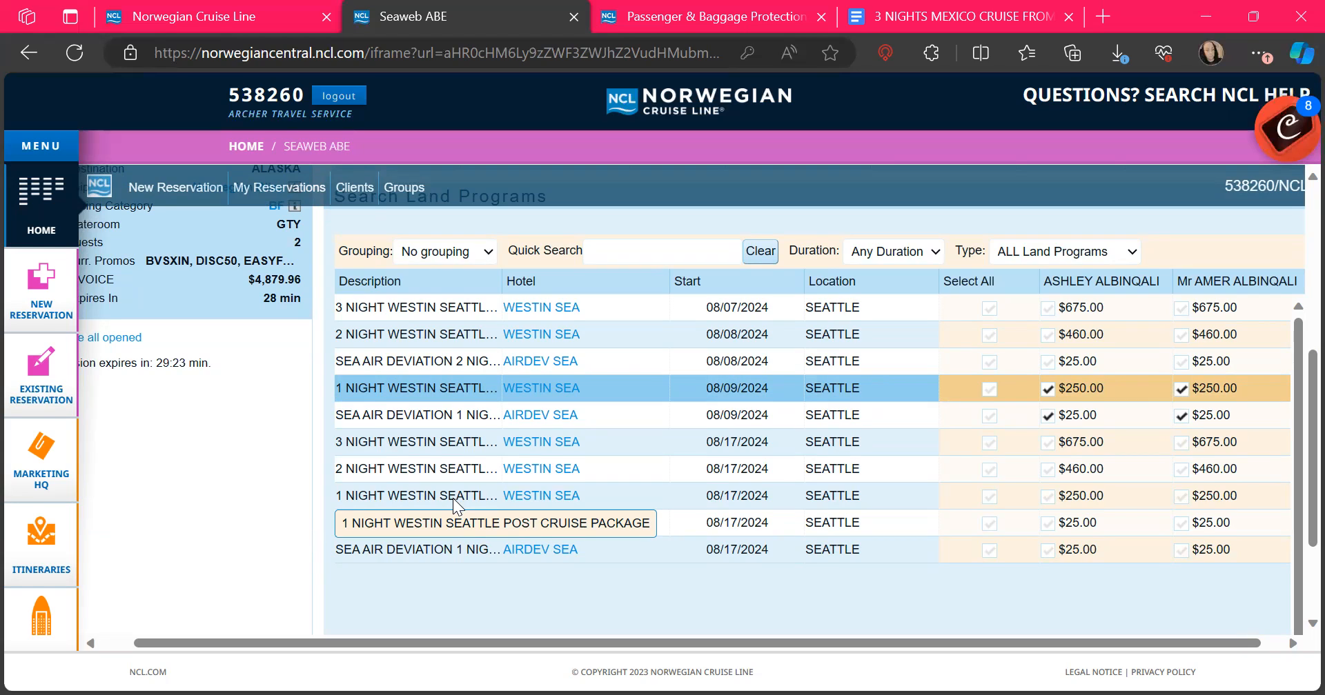
pyautogui.scroll(-2, 1115, 509)
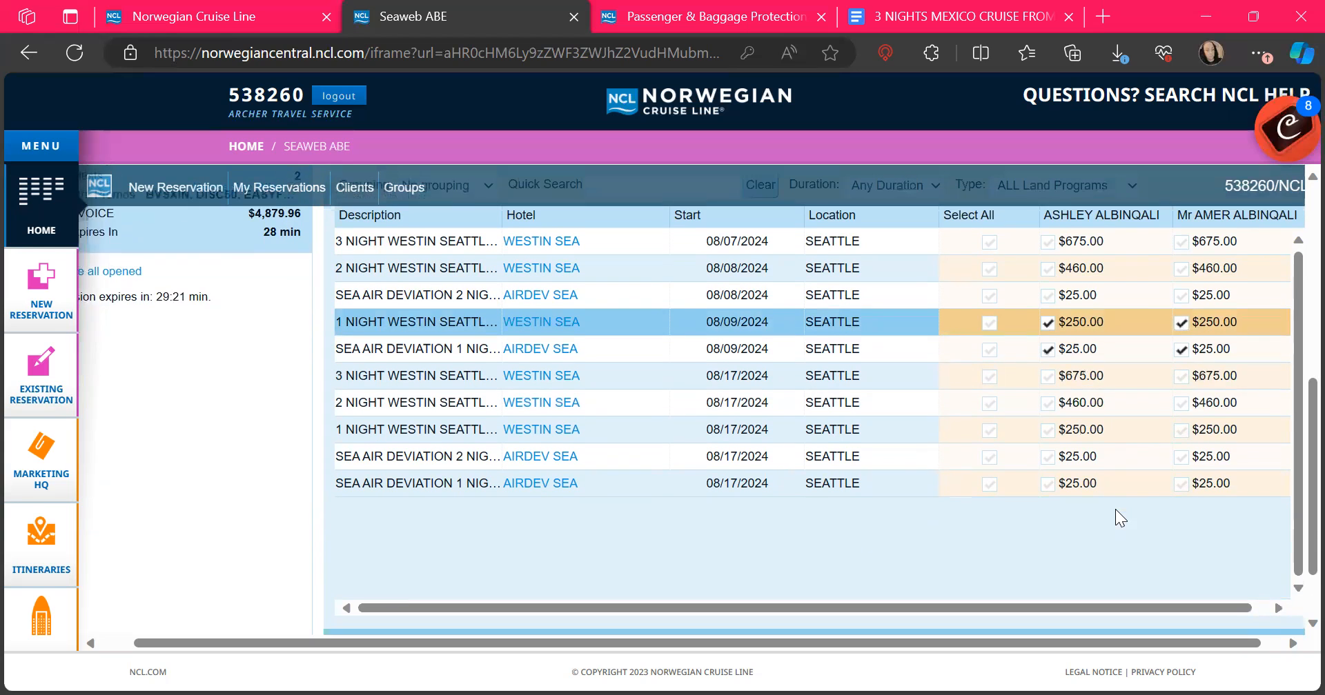
pyautogui.scroll(-2, 1115, 509)
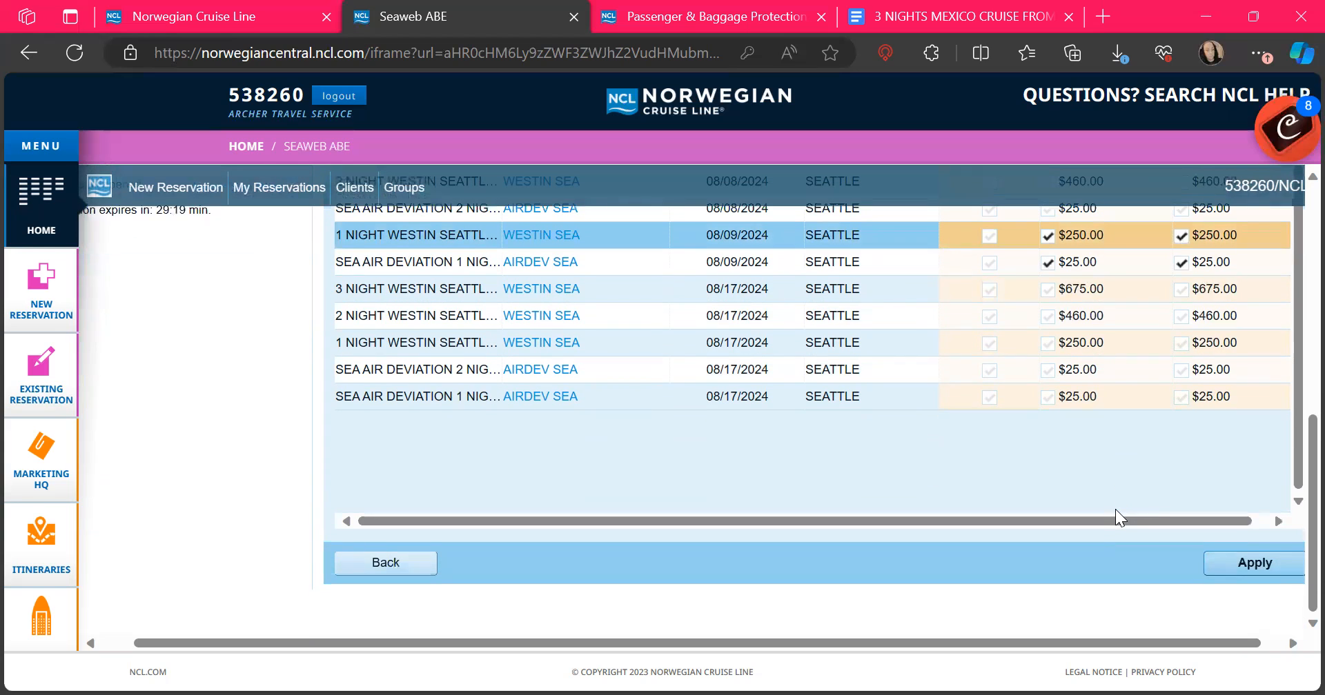
pyautogui.click(1256, 566)
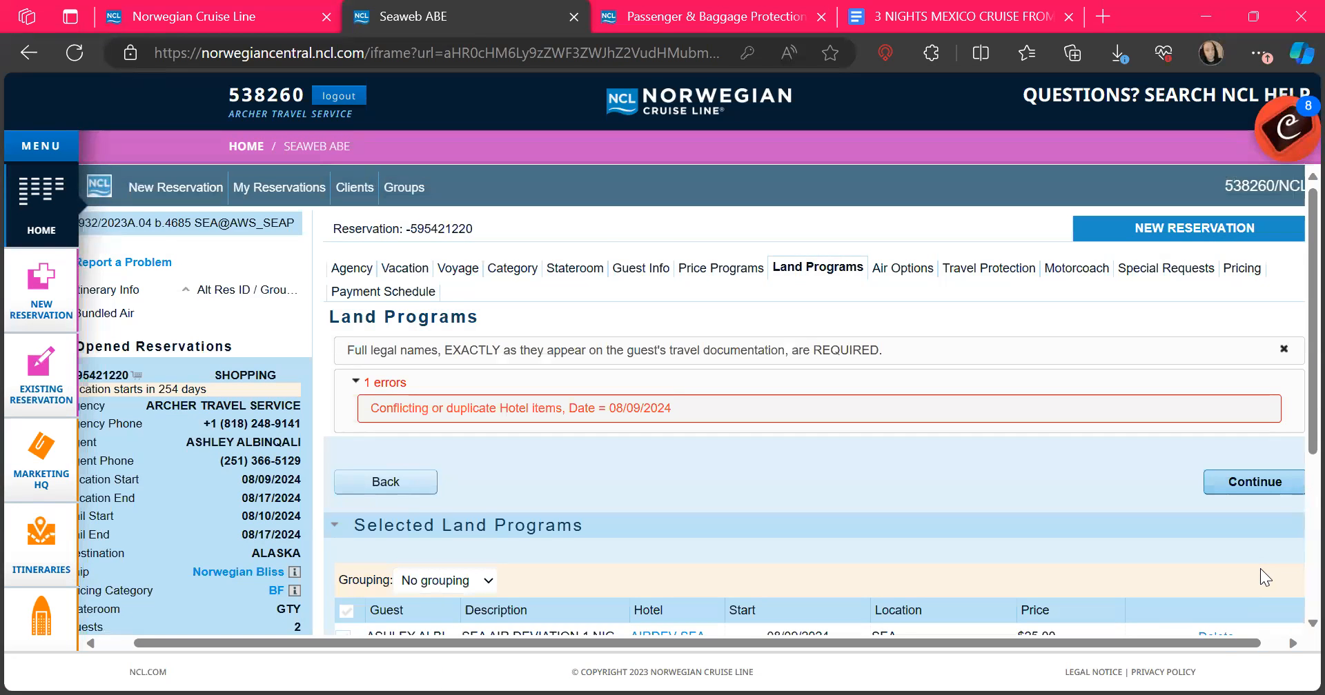
# Step: Review the four 08/09/2024 land programs and the 'Conflicting or duplicate Hotel items' error
pyautogui.scroll(-3, 1260, 568)
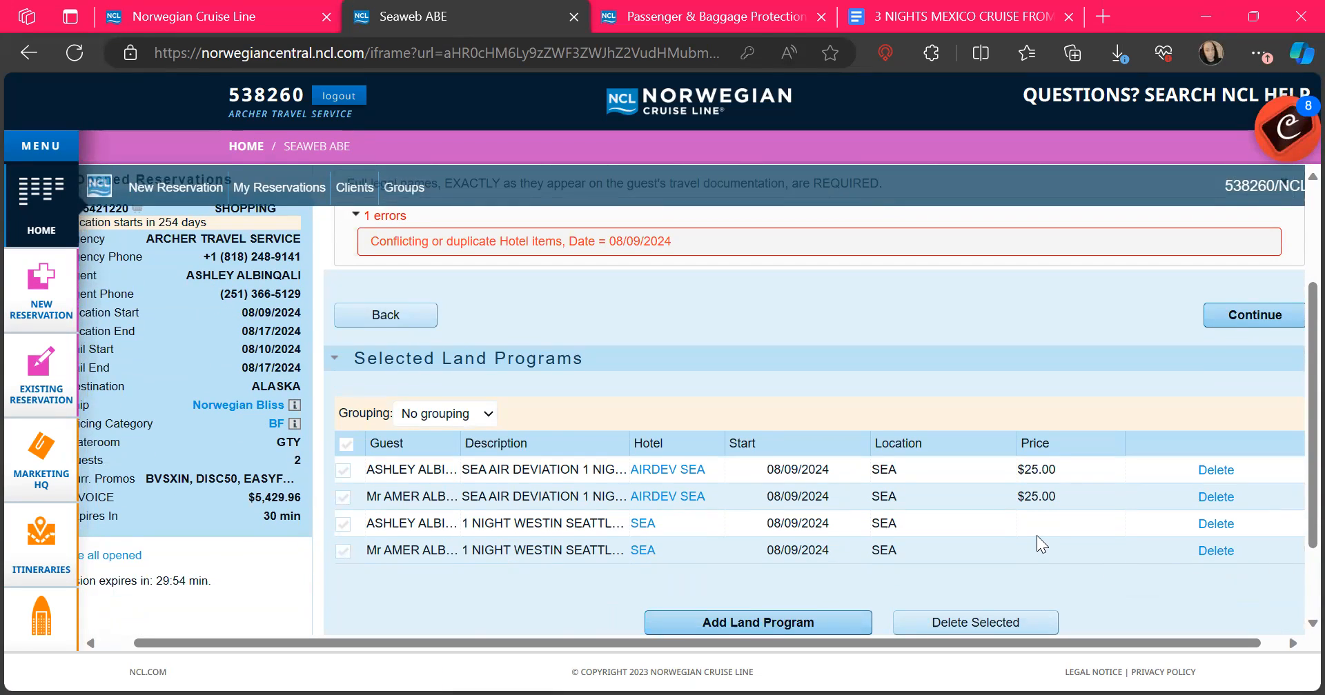
pyautogui.scroll(1, 1036, 536)
pyautogui.scroll(-2, 1036, 535)
pyautogui.scroll(3, 1036, 535)
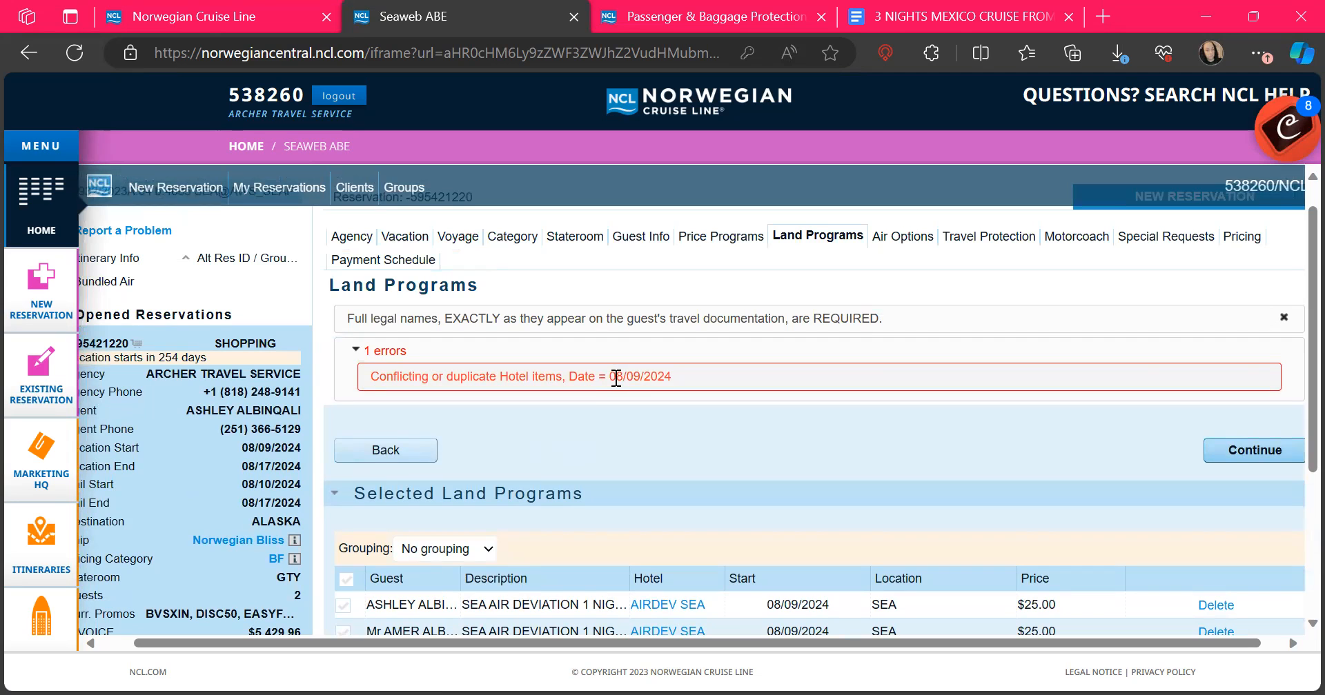
pyautogui.scroll(-4, 1159, 404)
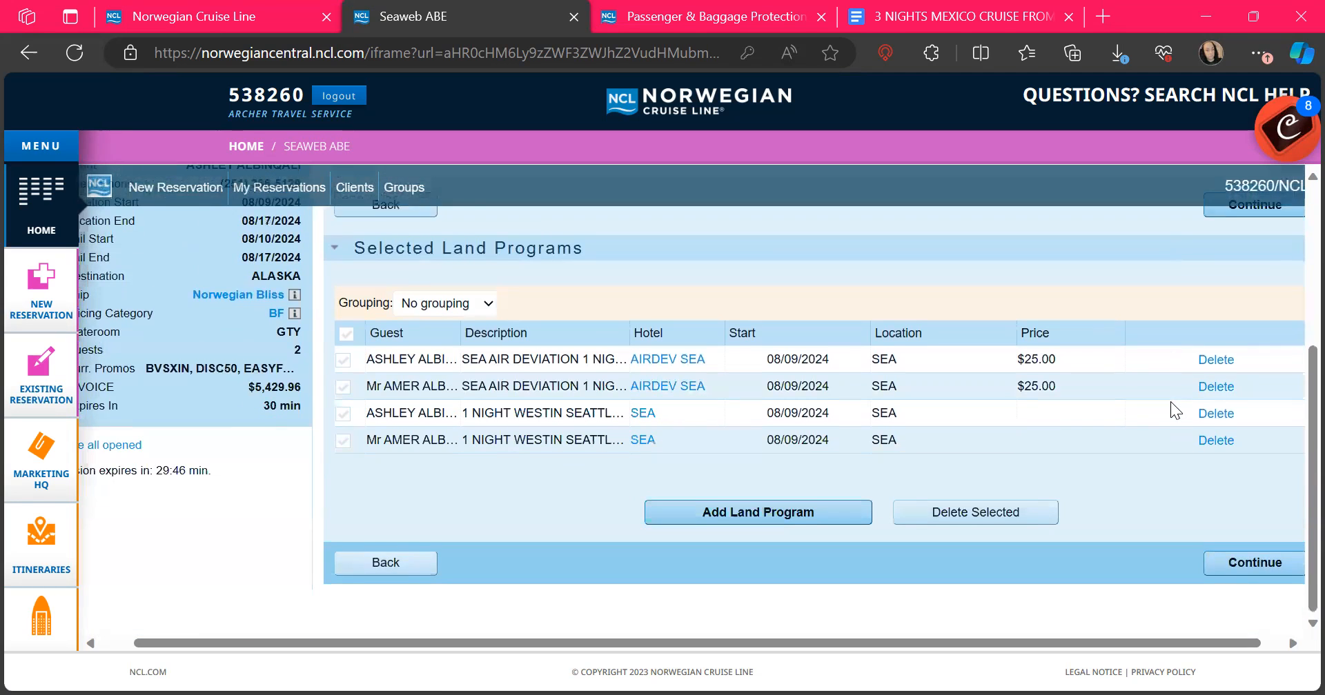
pyautogui.scroll(1, 1170, 401)
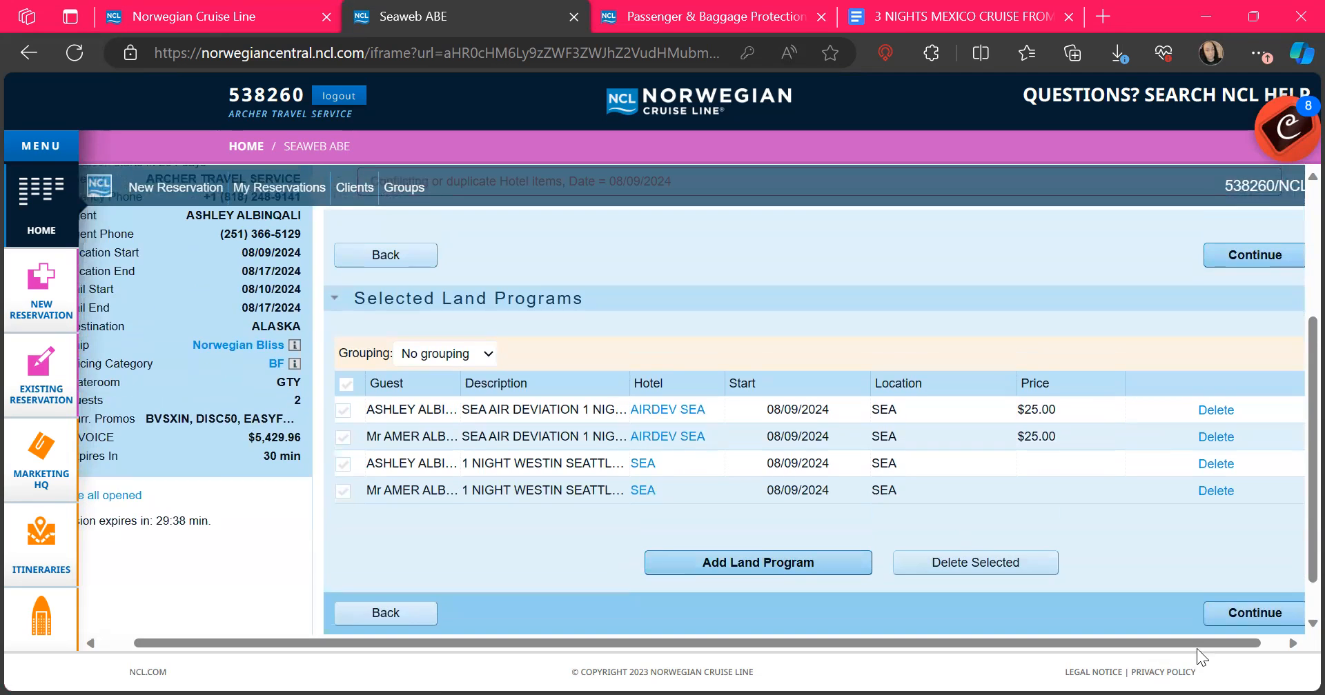
# Step: Continue to Air Options, dismiss the full legal names notice and collapse the hotel conflict error
pyautogui.click(1245, 614)
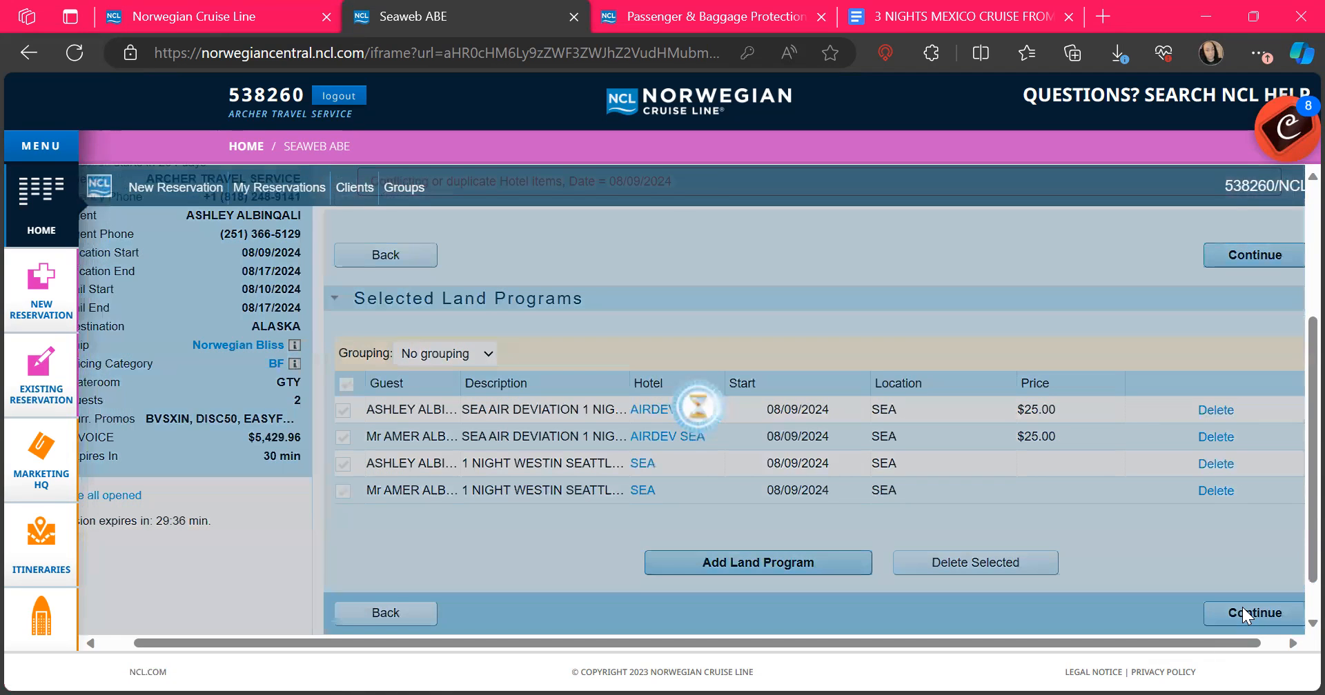
pyautogui.scroll(-2, 1242, 607)
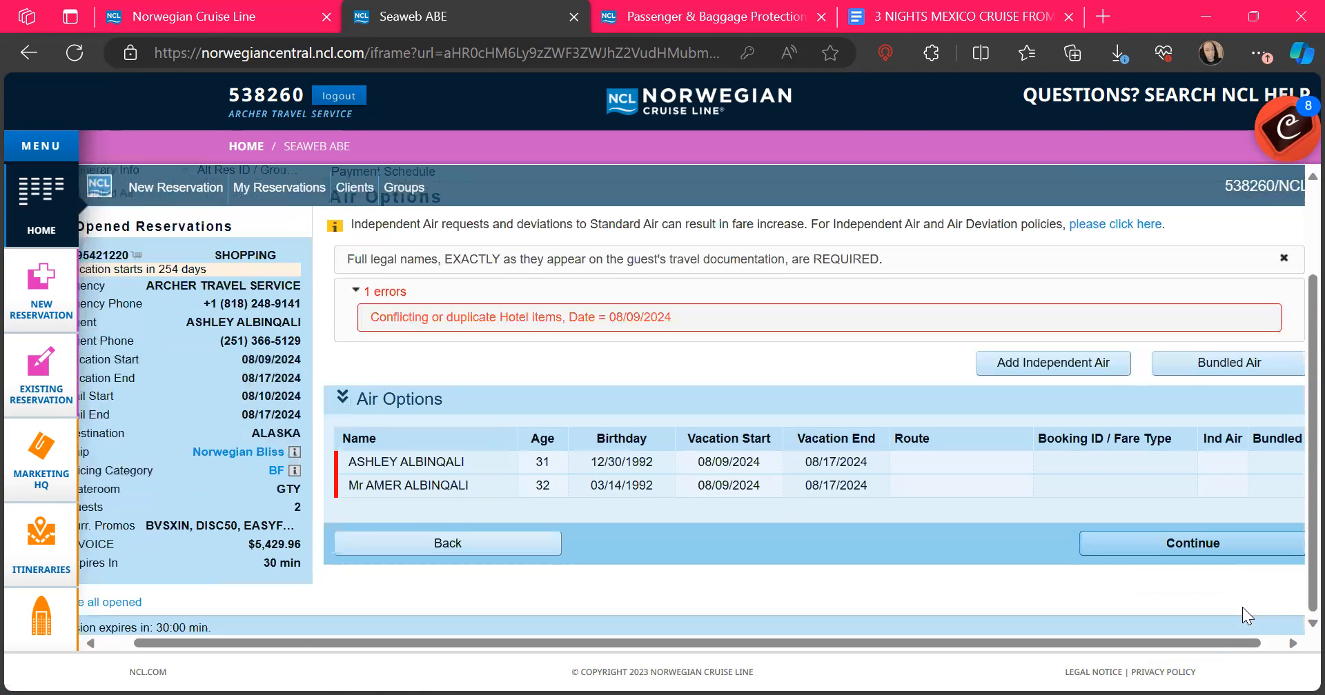
pyautogui.scroll(1, 933, 332)
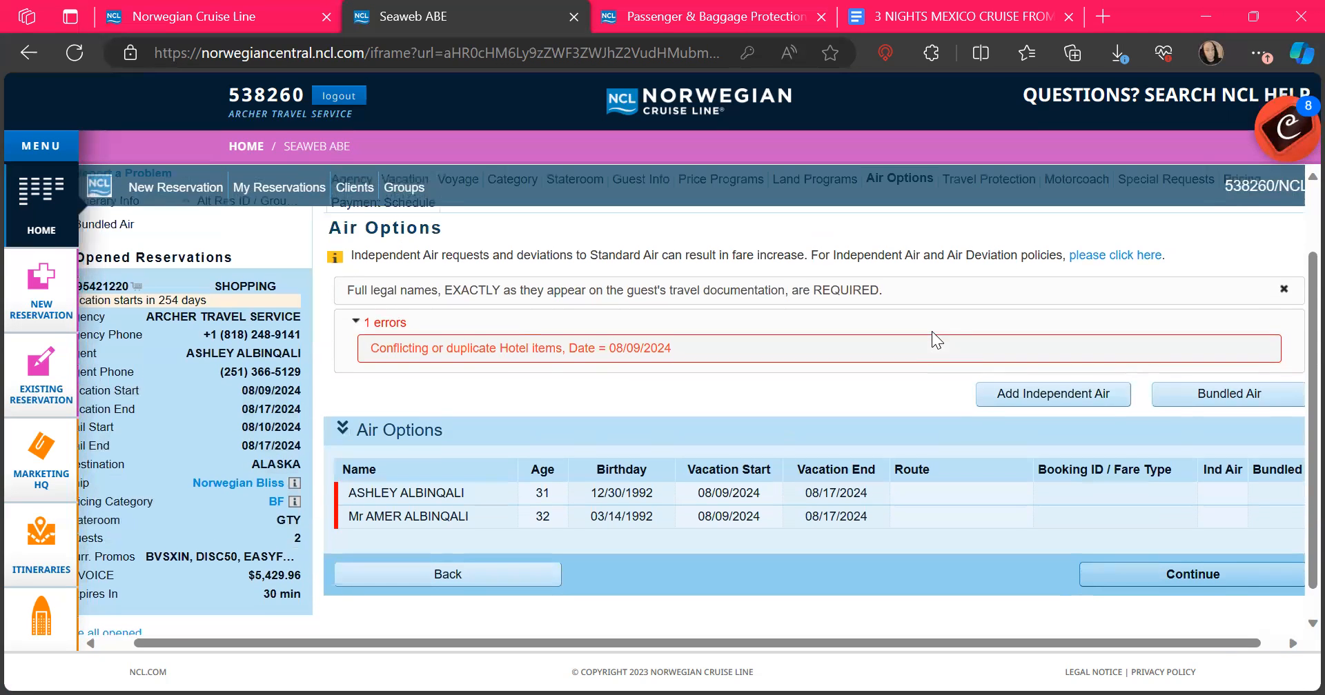
pyautogui.click(1283, 295)
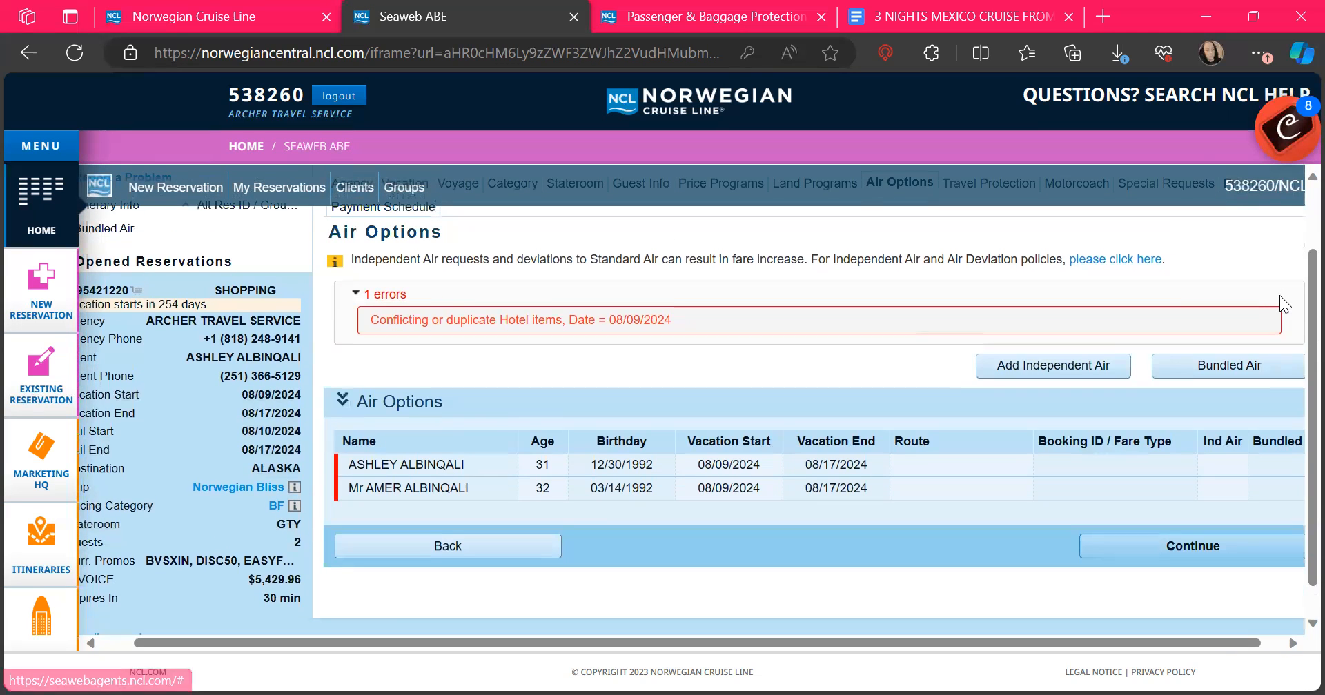
pyautogui.click(356, 297)
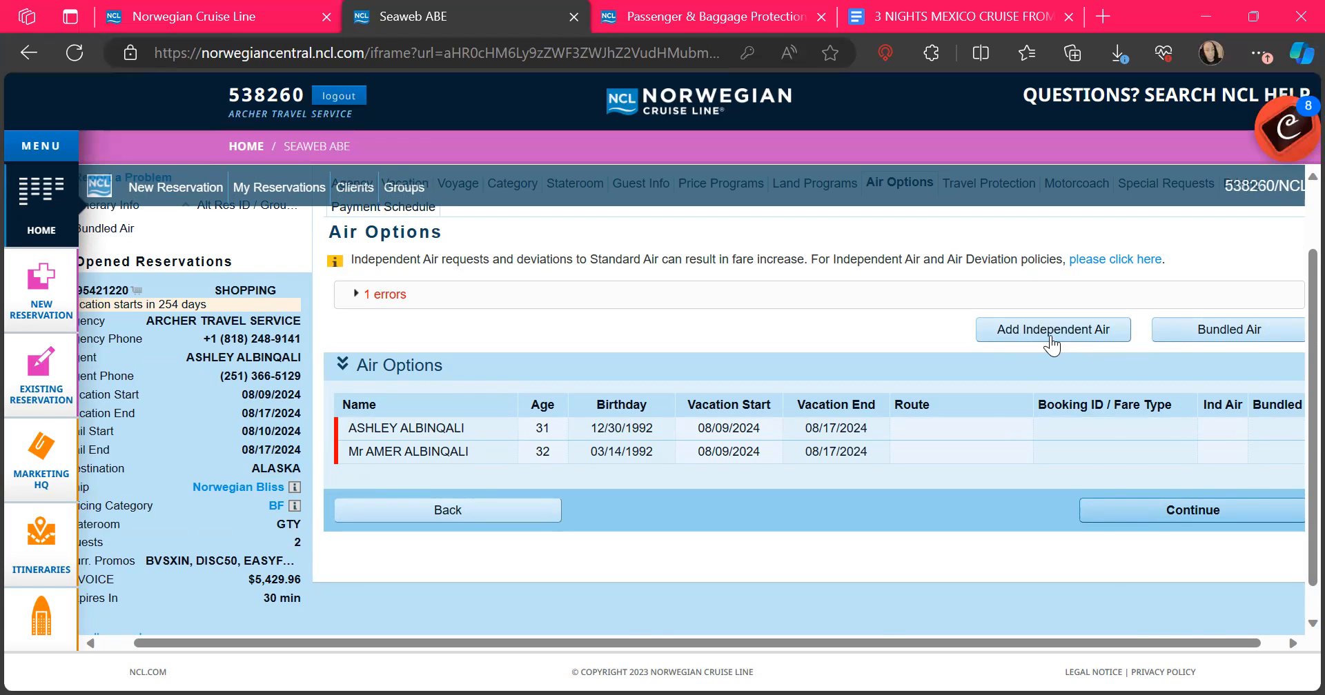
# Step: Start then cancel the Independent Air form, and bring up the Bundled Air dialog instead
pyautogui.click(1050, 335)
pyautogui.scroll(-1, 1065, 430)
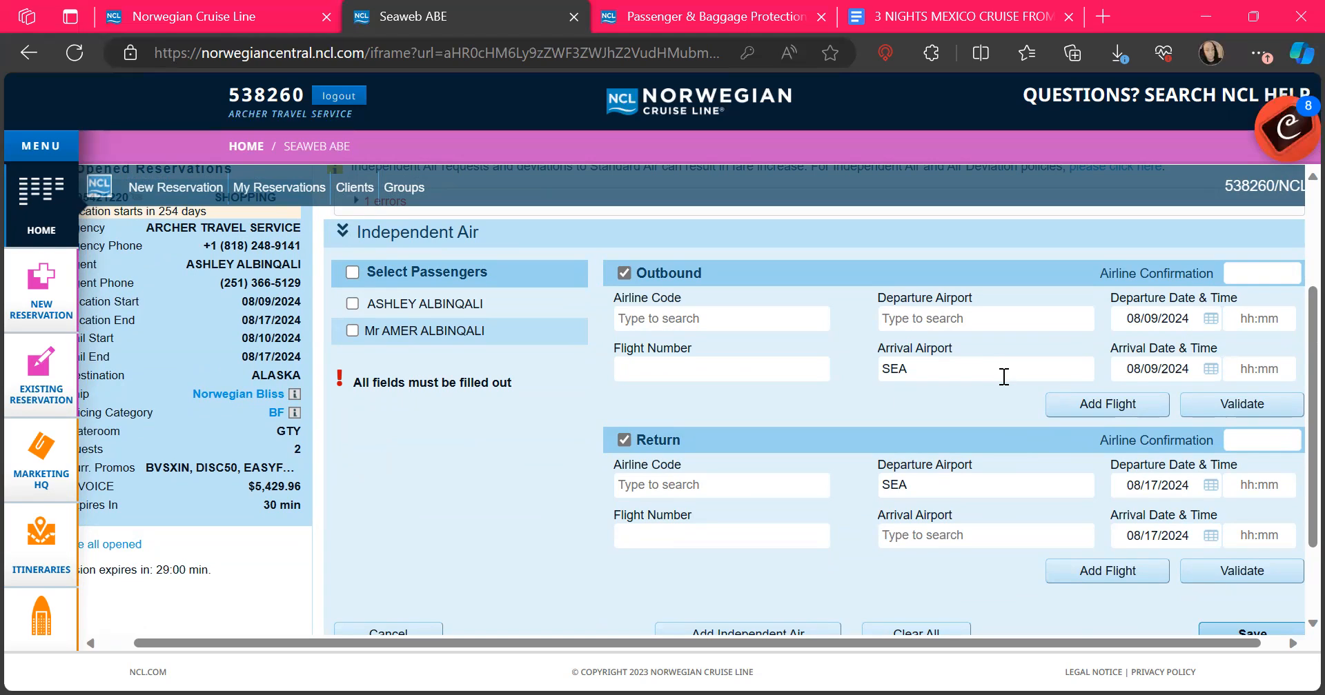
pyautogui.scroll(-3, 1004, 376)
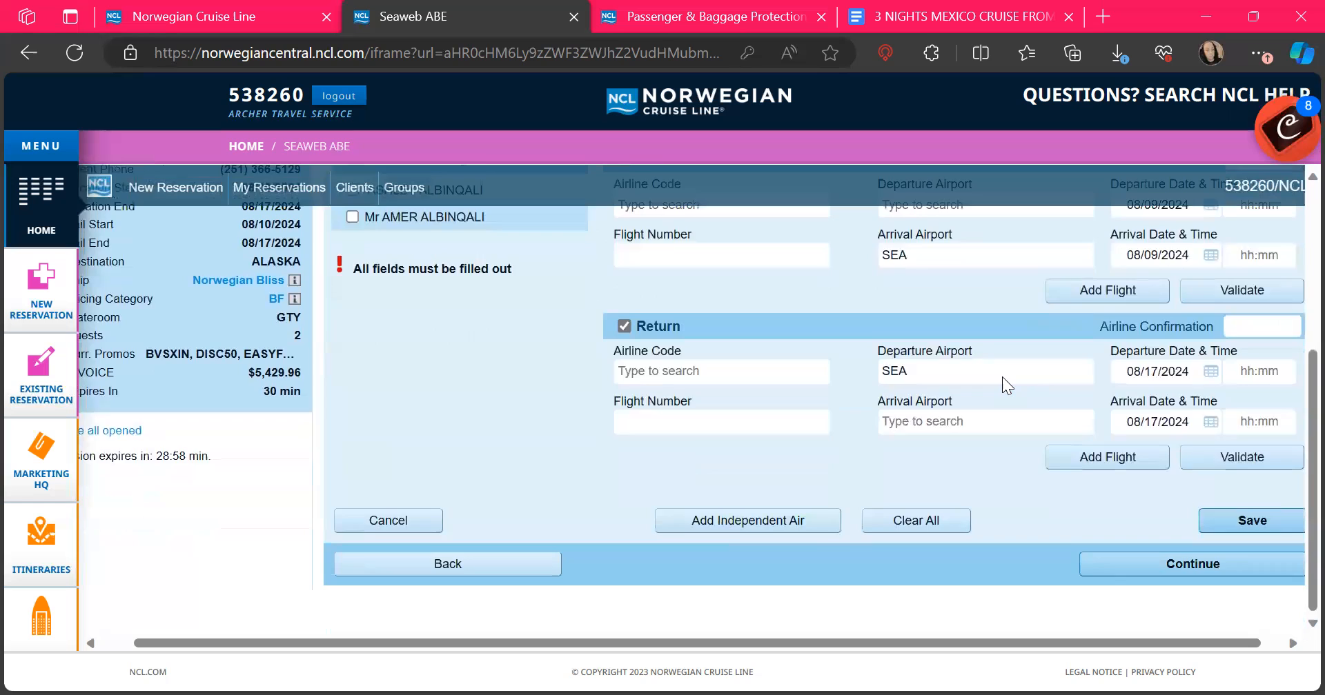
pyautogui.scroll(1, 1004, 377)
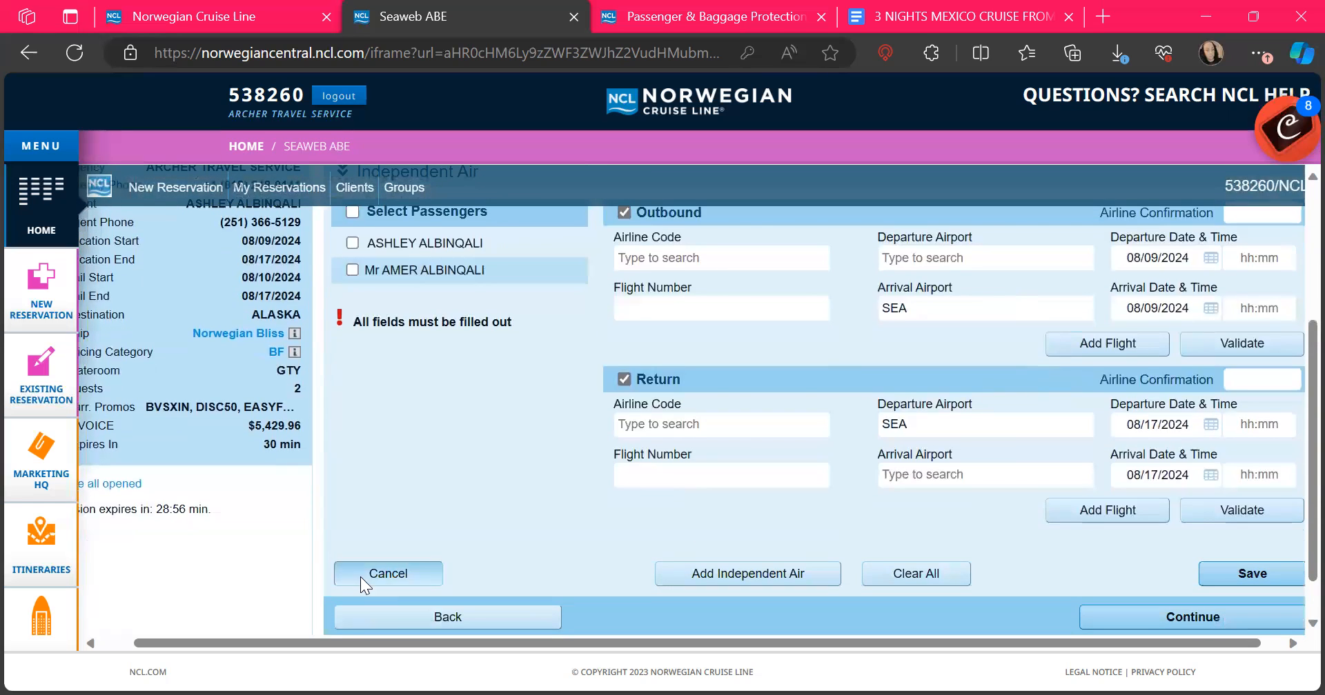
pyautogui.click(360, 577)
pyautogui.click(1217, 348)
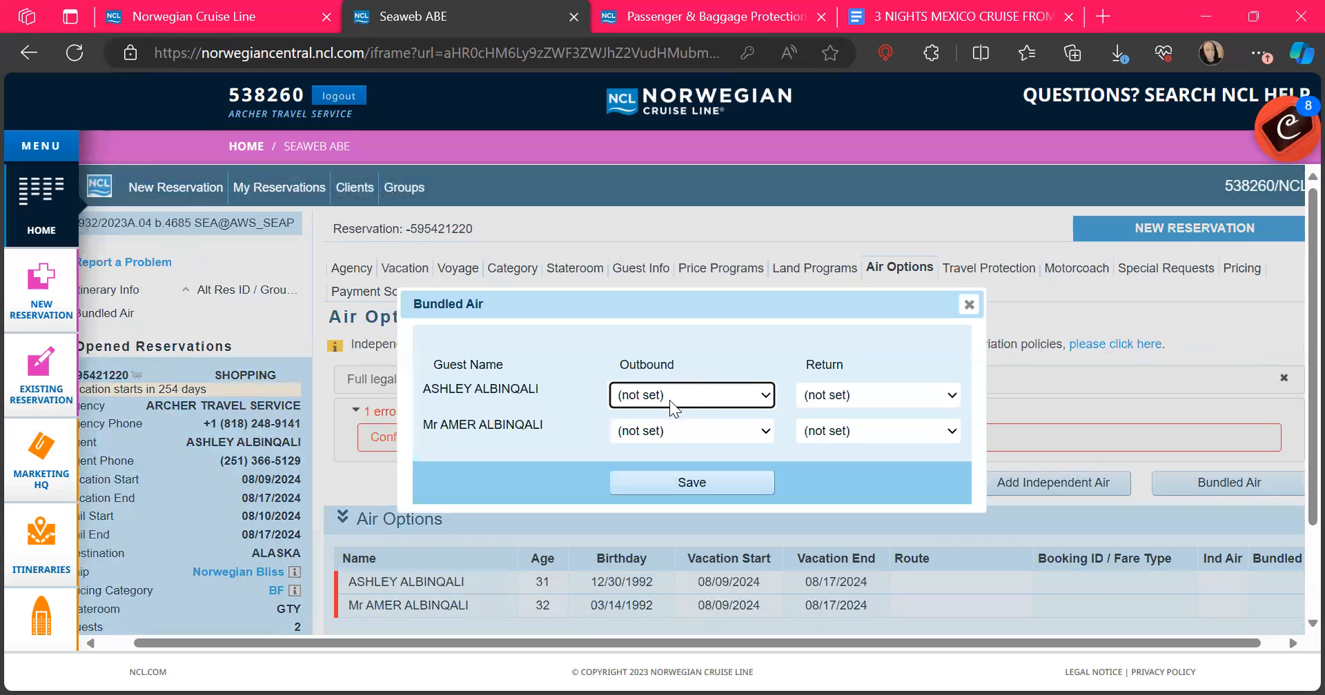
# Step: Give the first guest outbound SEA - SEATTLE and return HOU - HOUSTON
pyautogui.click(662, 395)
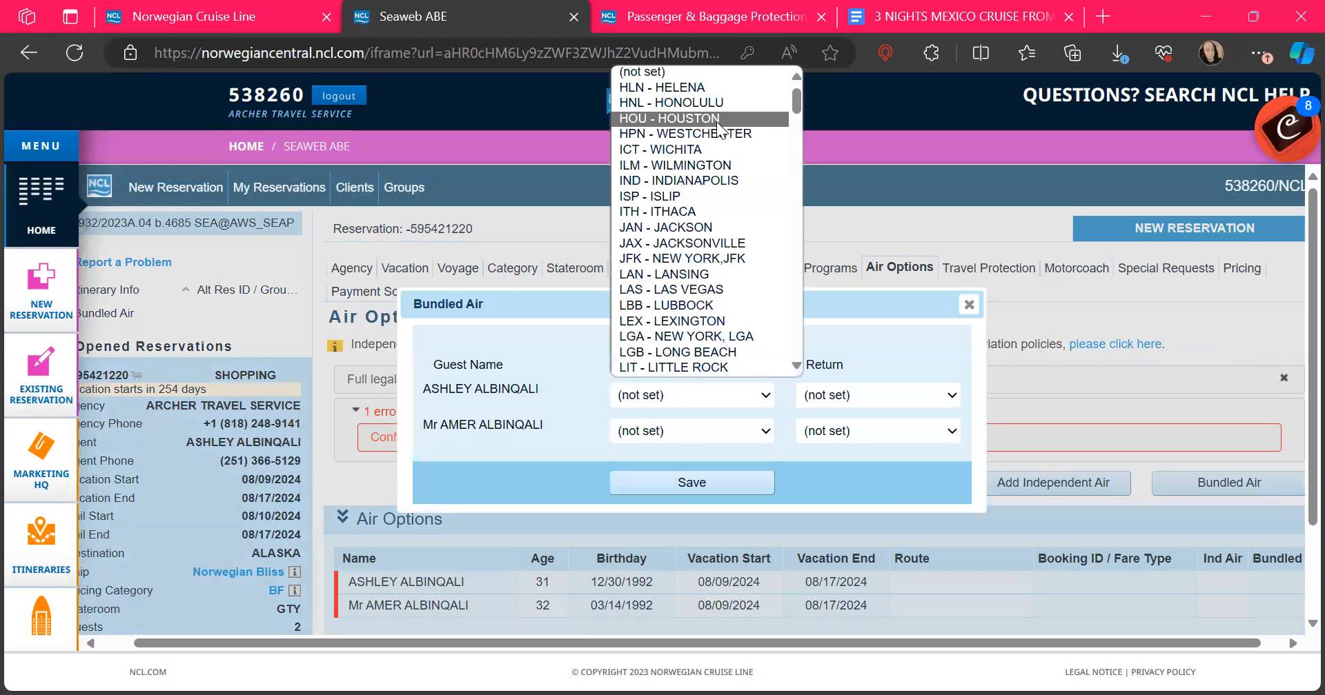
pyautogui.scroll(-1, 693, 304)
pyautogui.scroll(1, 693, 314)
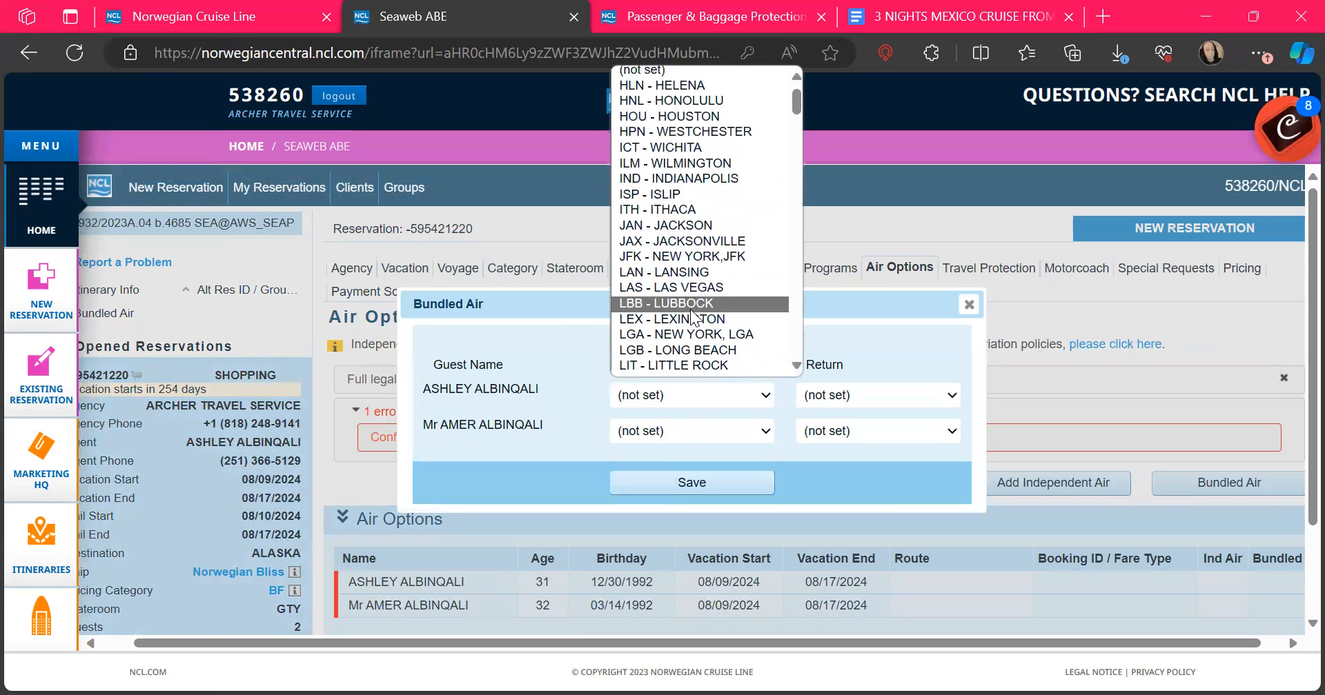
pyautogui.scroll(-1, 693, 313)
pyautogui.scroll(1, 694, 303)
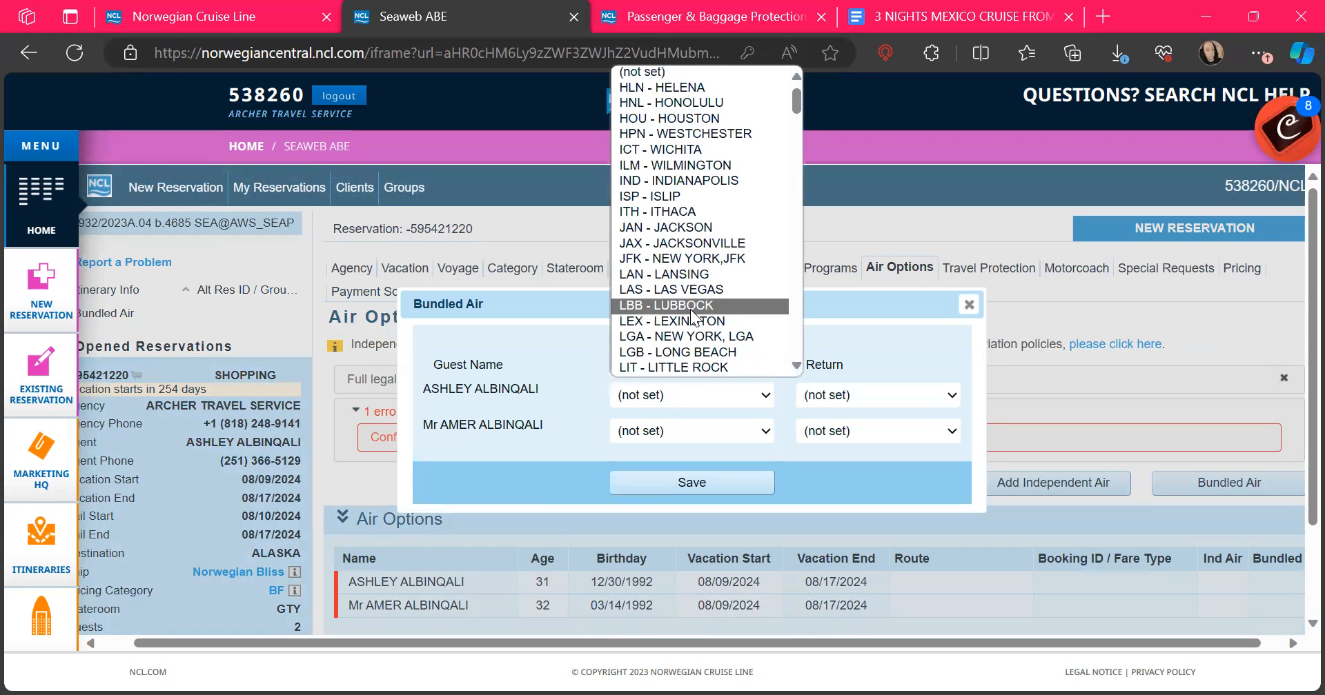
pyautogui.click(717, 119)
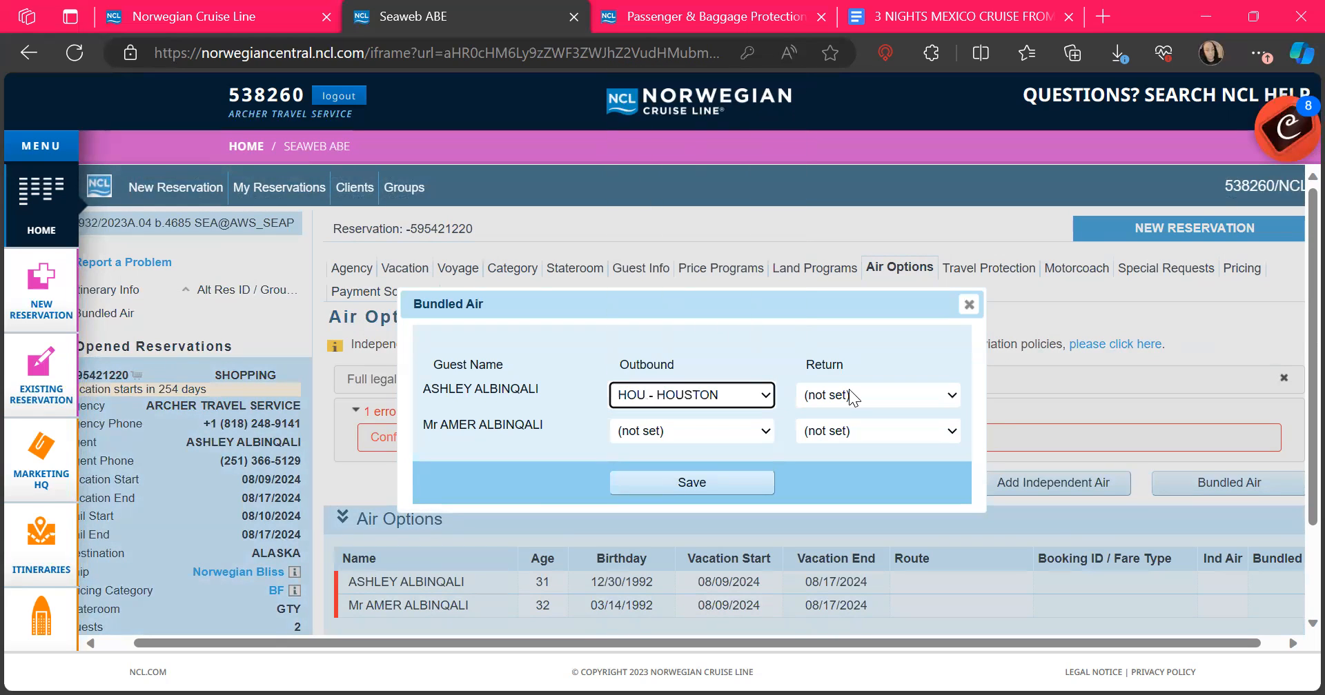
pyautogui.click(697, 402)
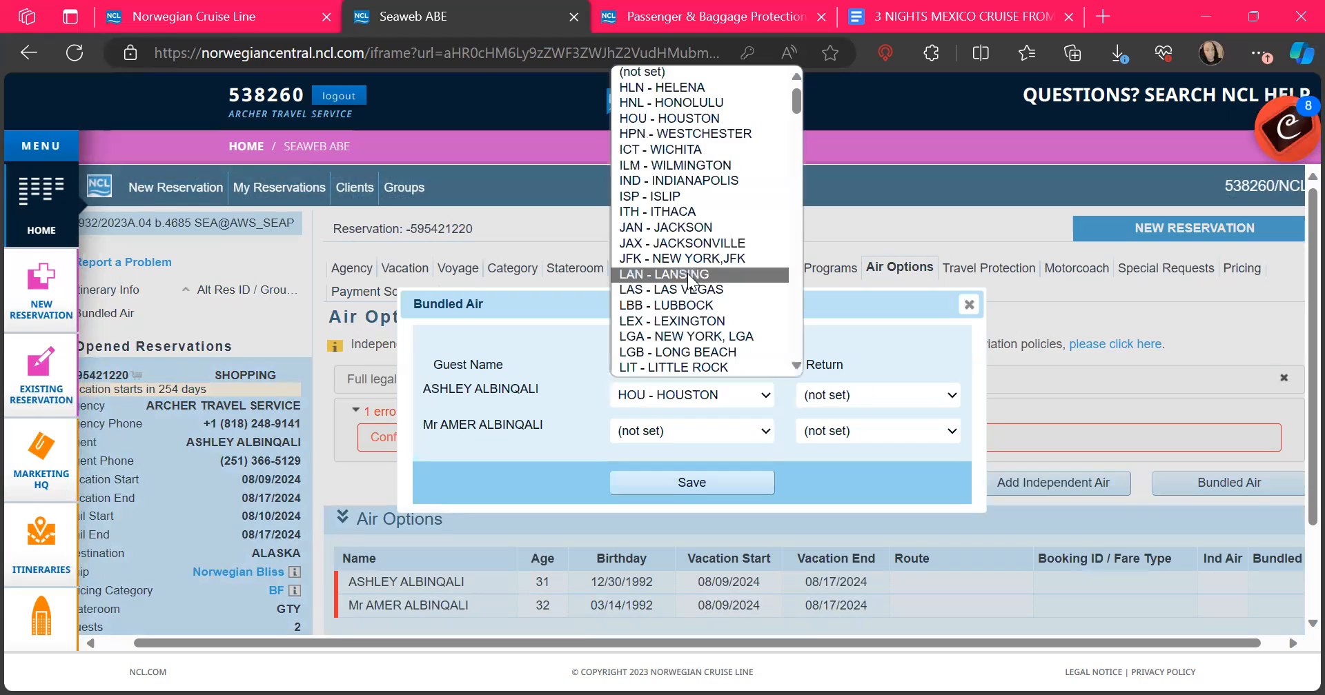
pyautogui.press('s')
pyautogui.press('e')
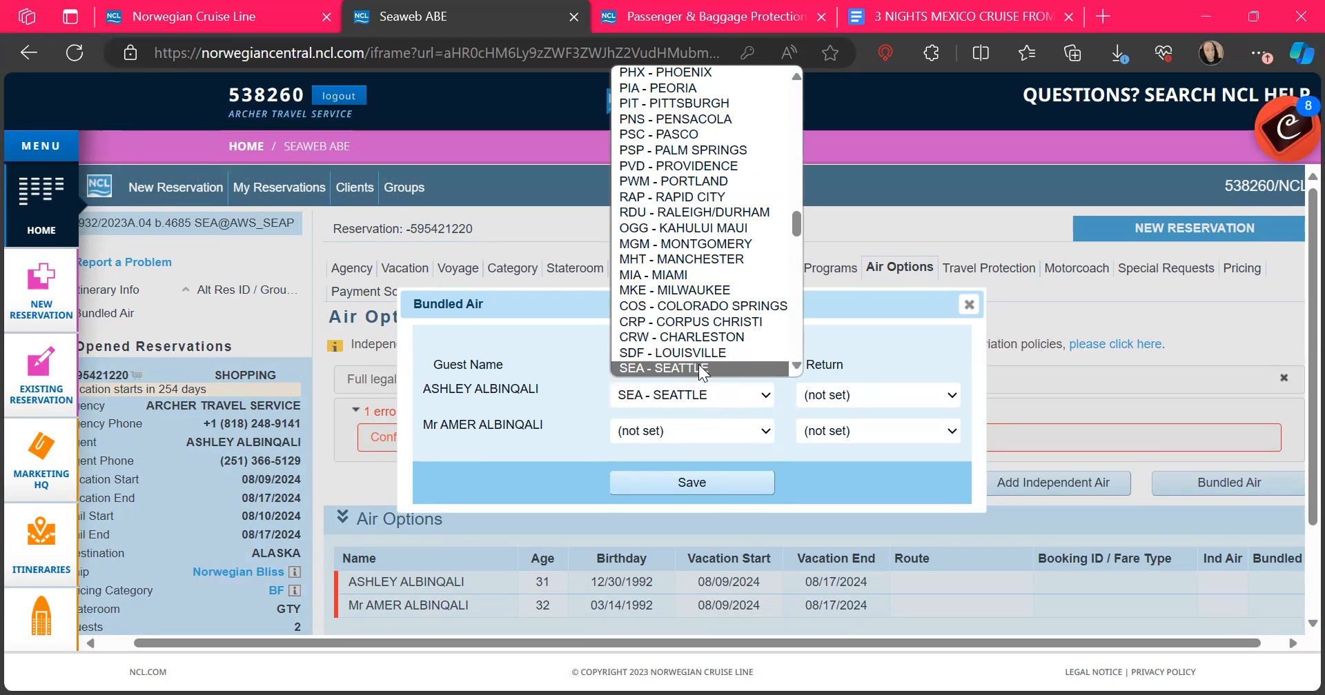
pyautogui.click(859, 397)
pyautogui.press('h')
pyautogui.press('o')
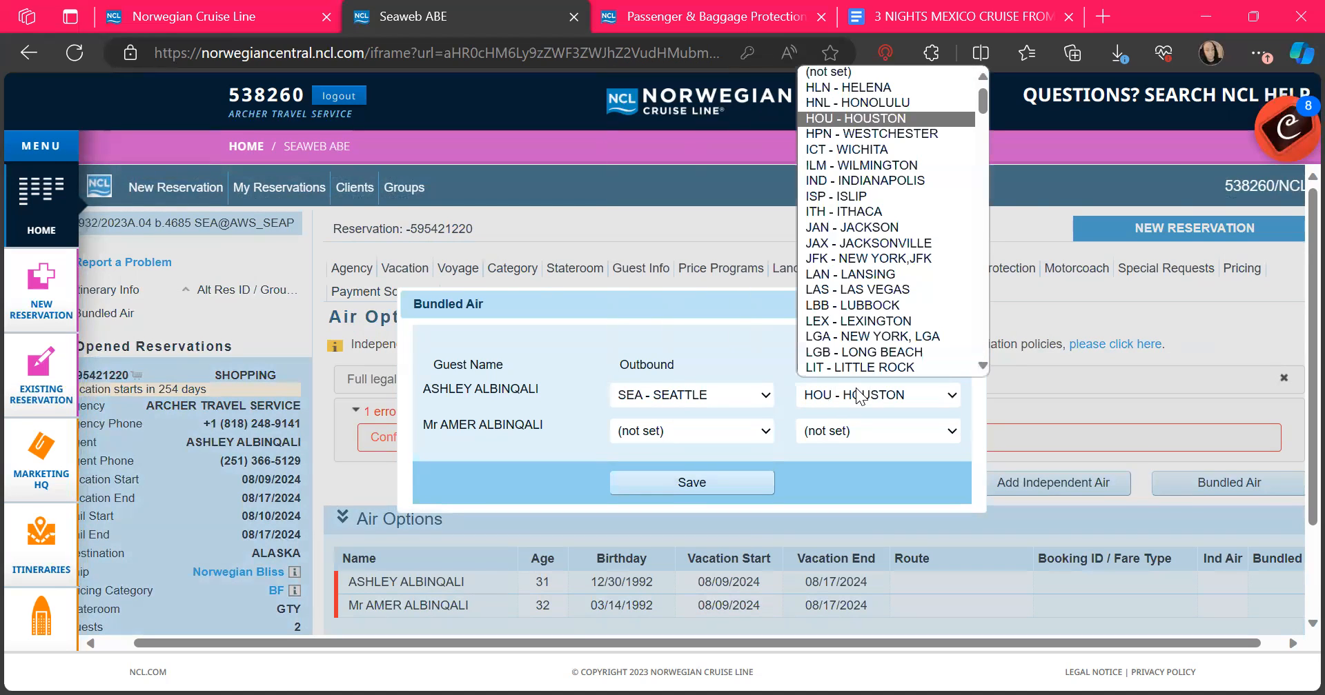
pyautogui.click(858, 397)
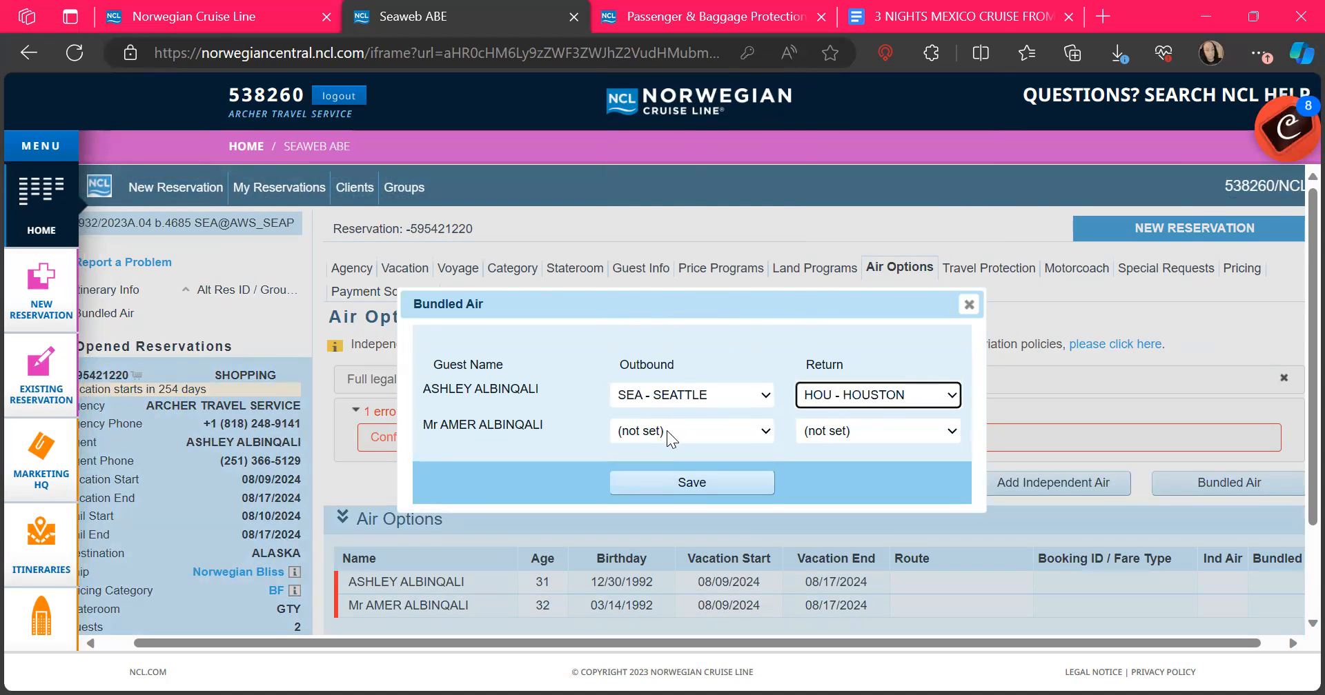
# Step: Give the second guest outbound SEA - SEATTLE and return HOU - HOUSTON, then save
pyautogui.click(666, 431)
pyautogui.press('d')
pyautogui.press('s')
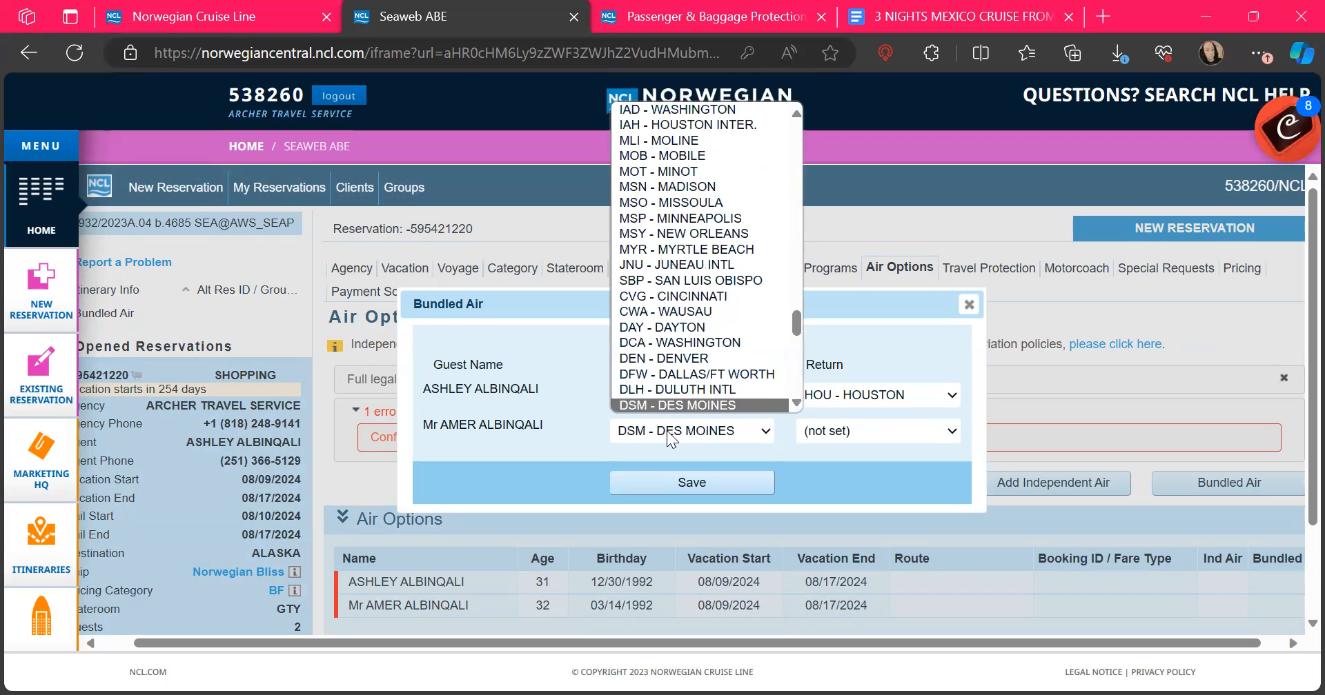
pyautogui.press('e')
pyautogui.press('s')
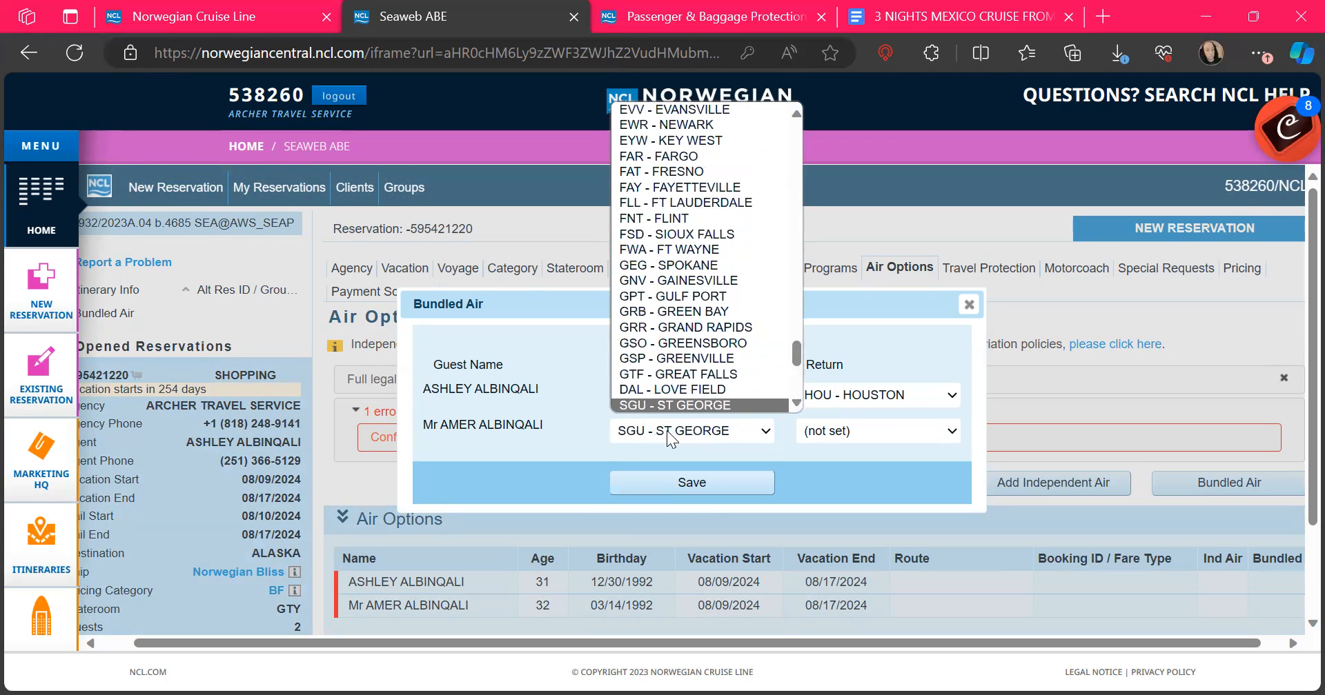
pyautogui.press('Down')
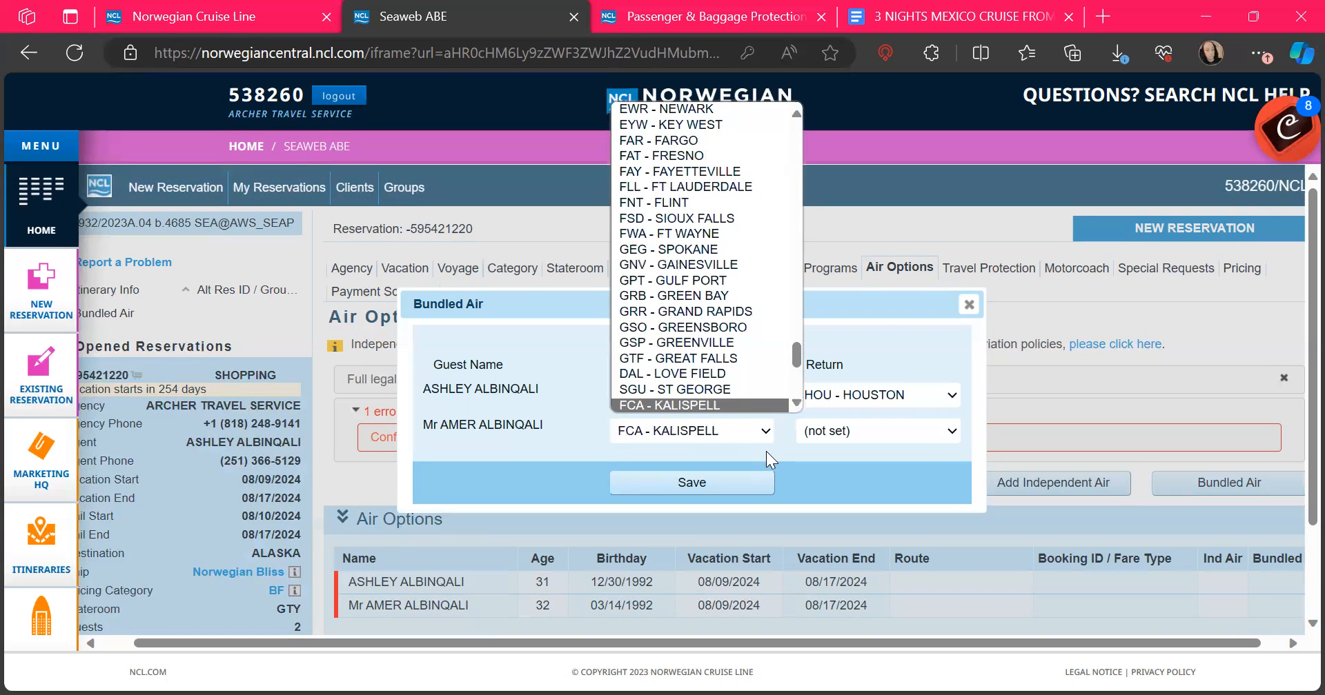
pyautogui.scroll(3, 738, 350)
pyautogui.press('Up')
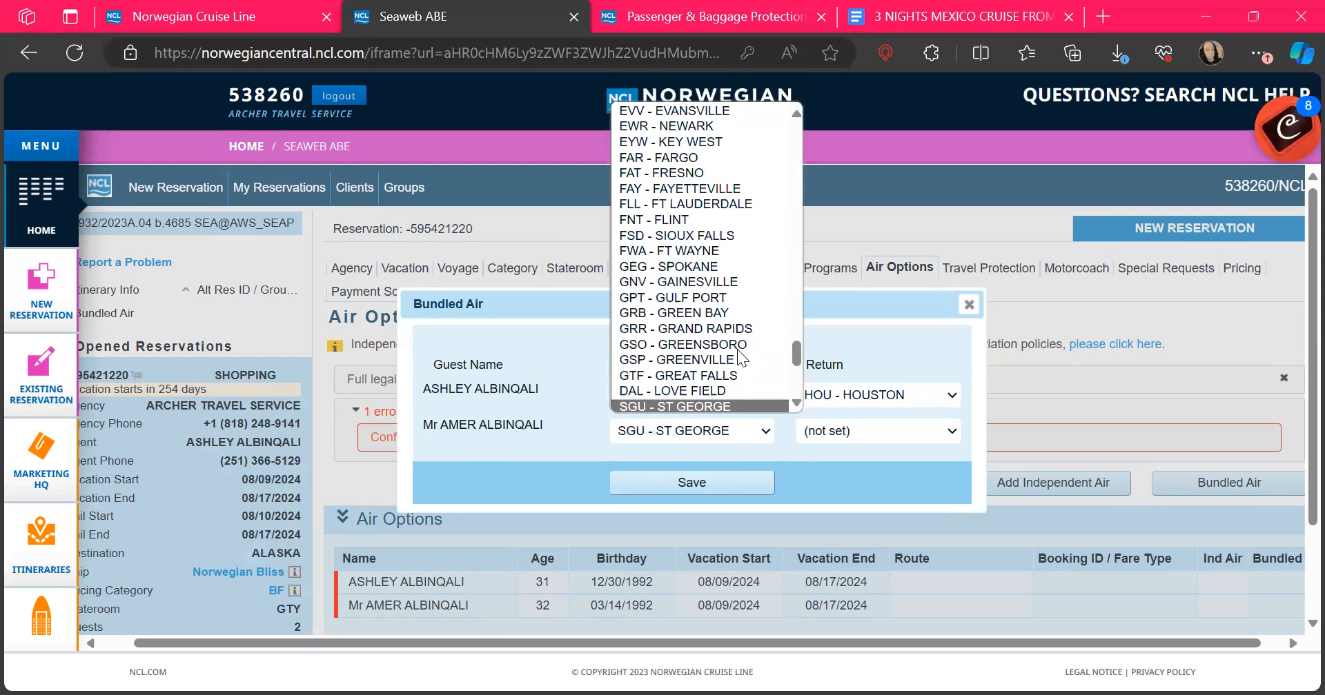
pyautogui.write('sea')
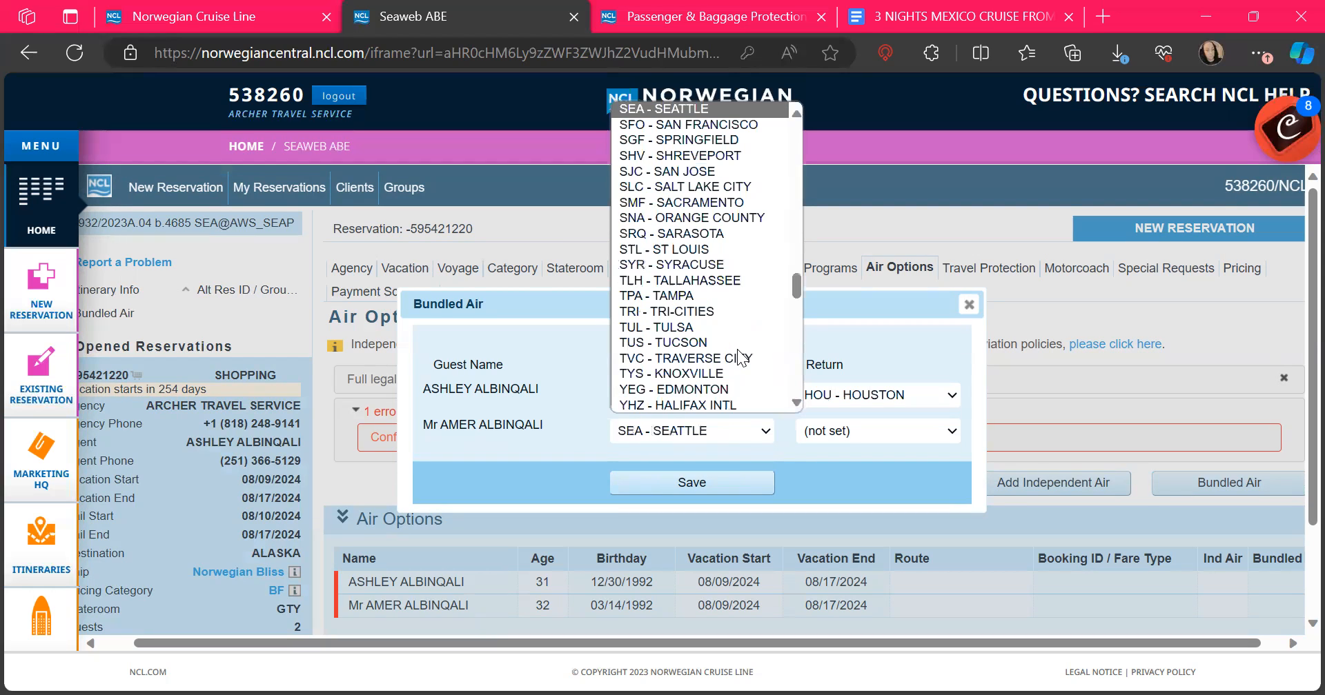
pyautogui.click(843, 439)
pyautogui.write('hou')
pyautogui.press('Return')
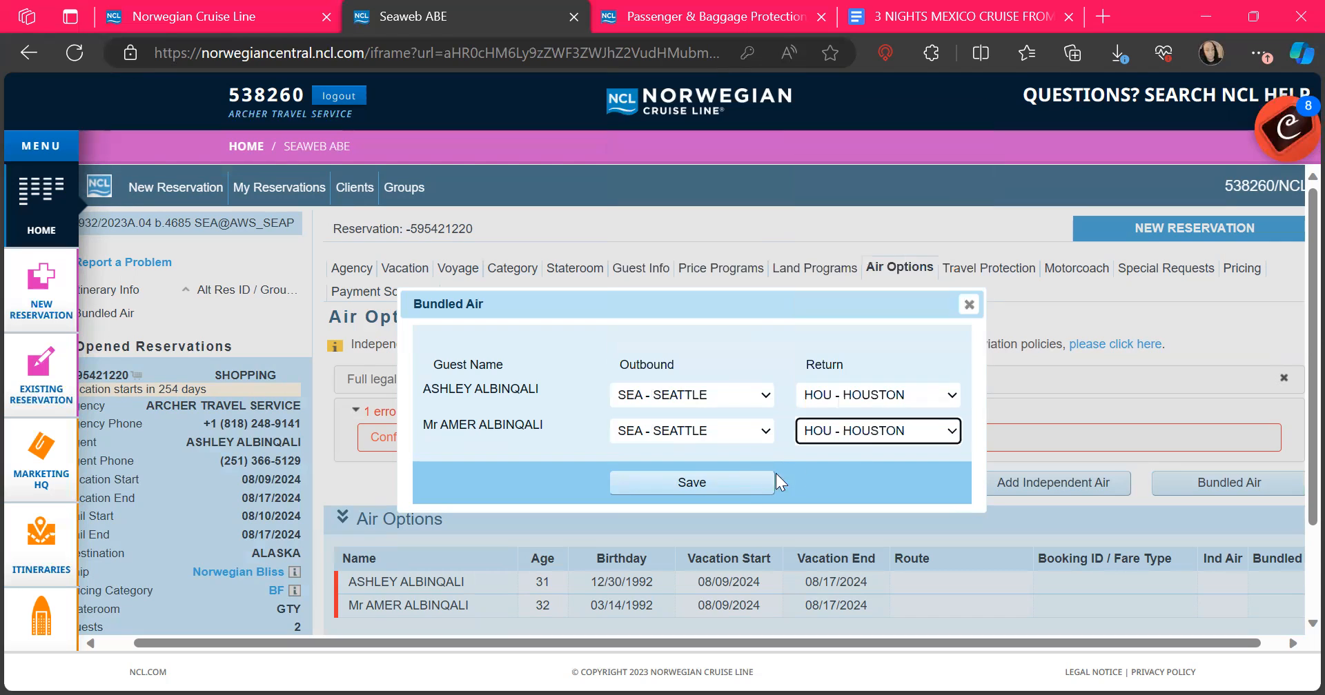
pyautogui.click(713, 489)
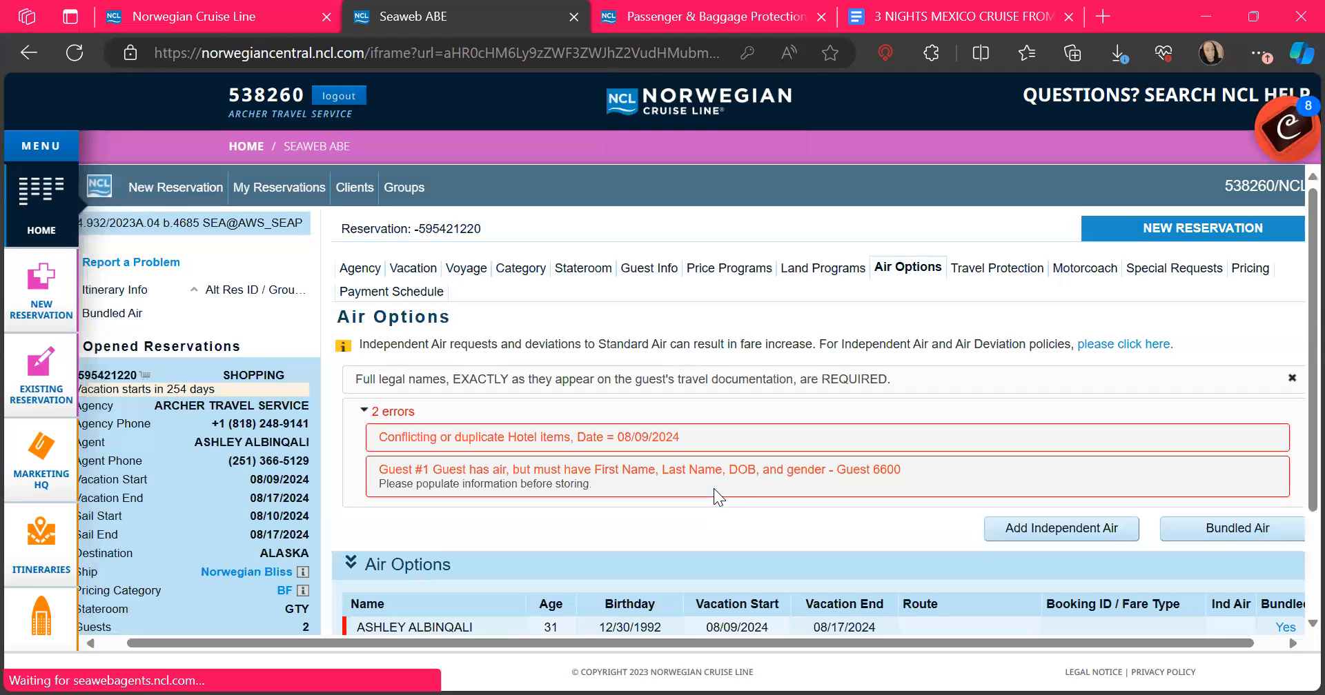
pyautogui.scroll(-2, 713, 488)
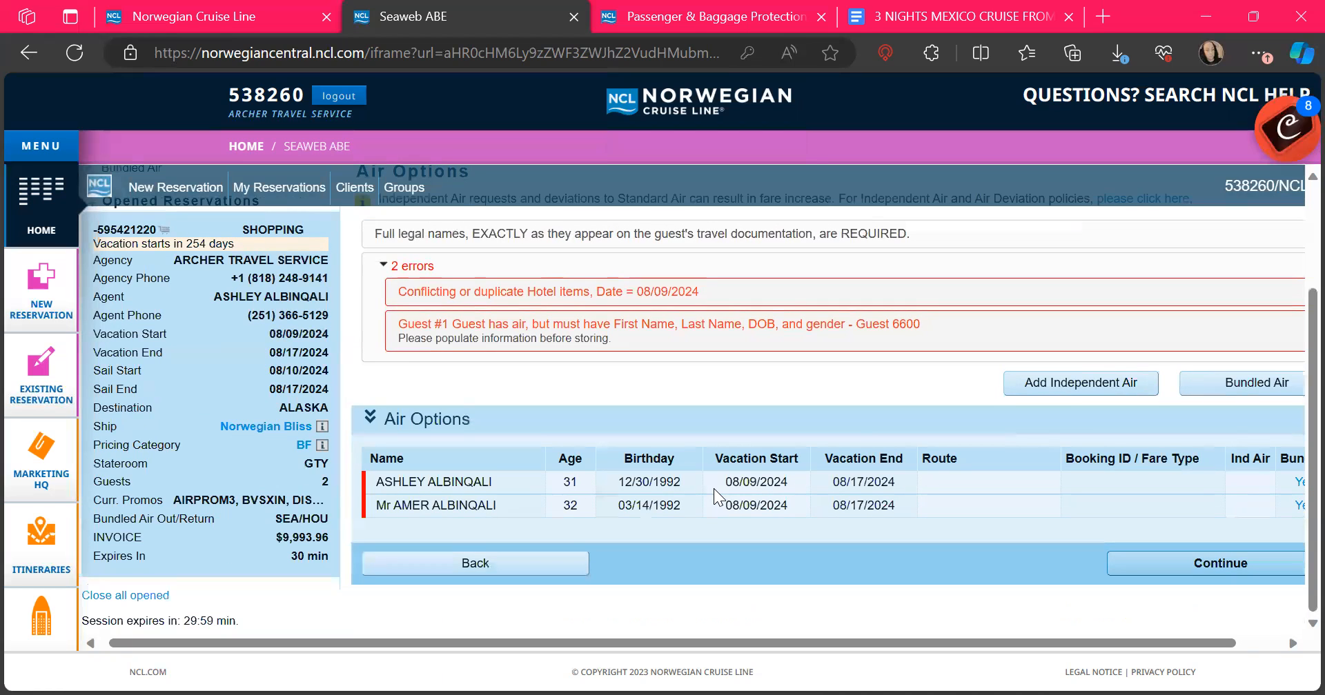
pyautogui.click(315, 539)
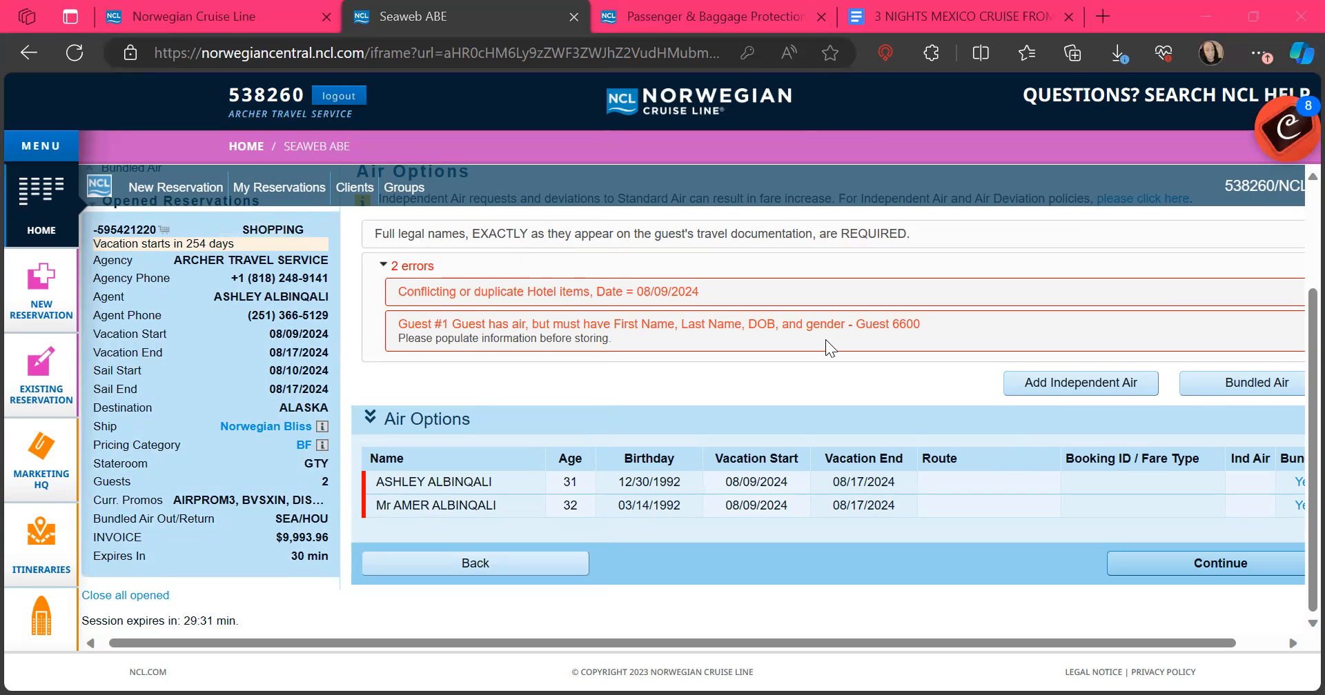
pyautogui.scroll(-1, 825, 339)
pyautogui.scroll(1, 825, 339)
pyautogui.hscroll(1, 940, 554)
pyautogui.scroll(1, 940, 555)
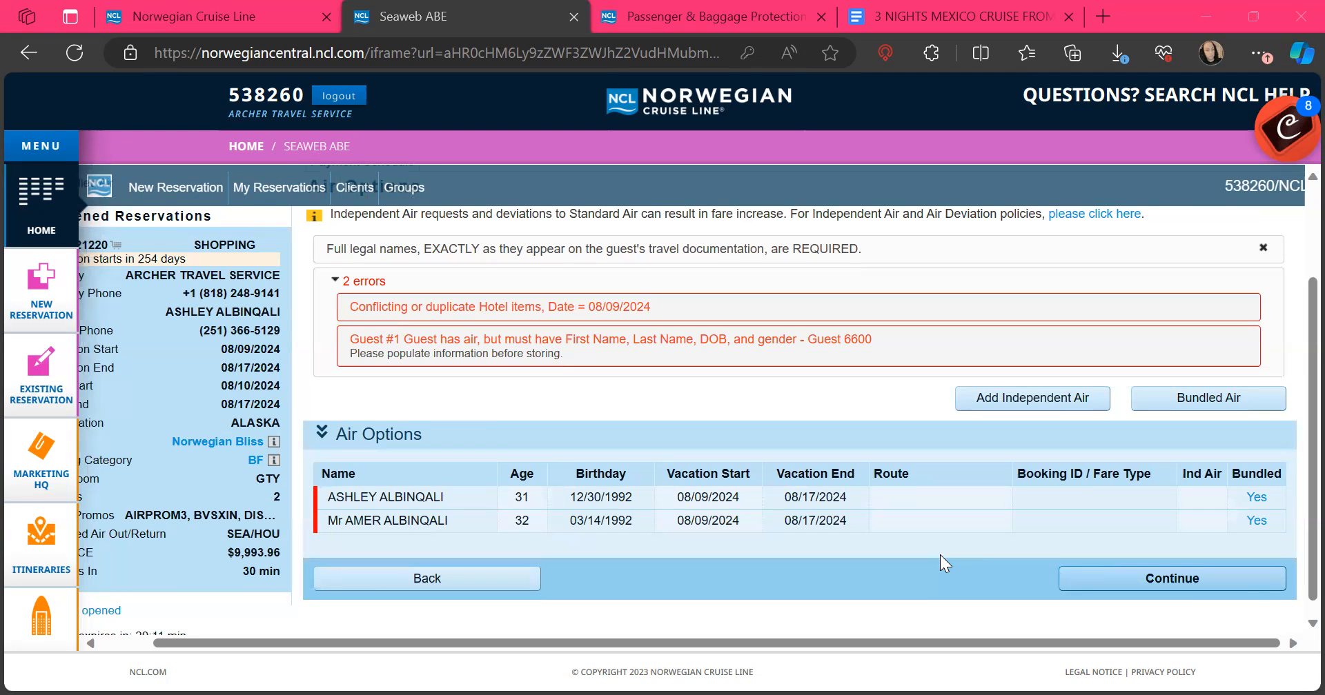
pyautogui.scroll(2, 940, 555)
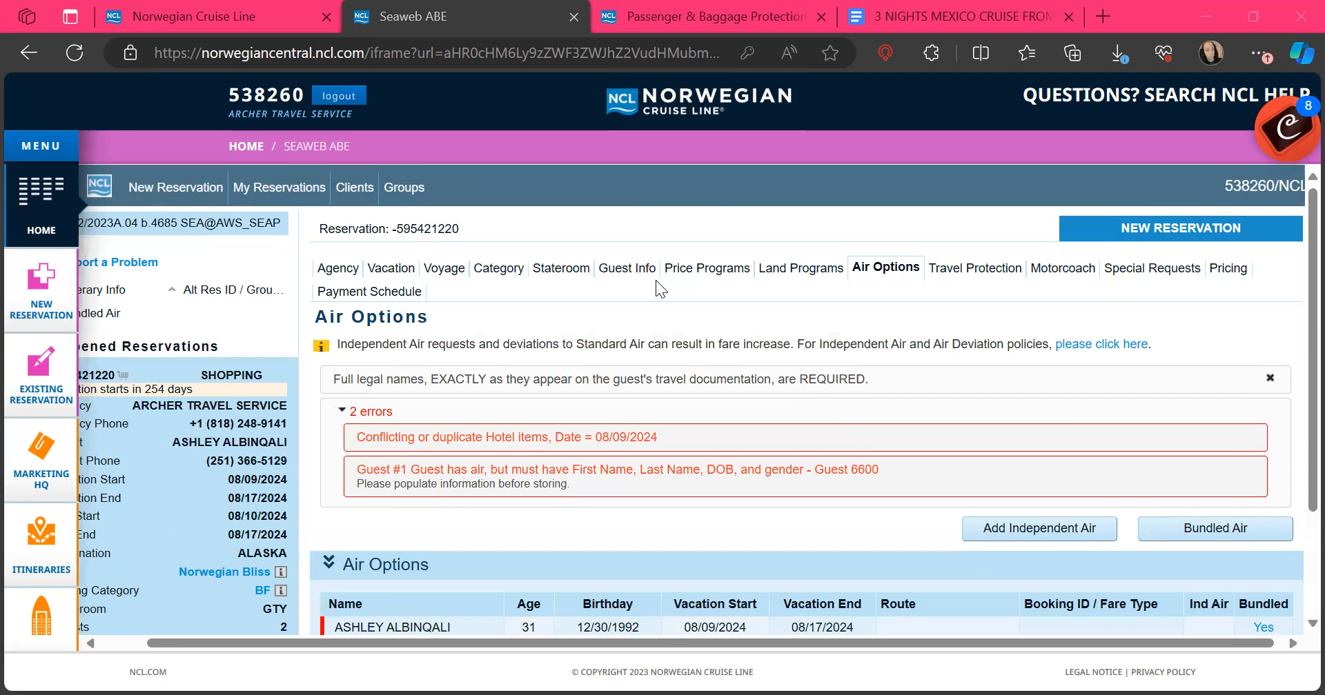
# Step: Review the Price Programs promo tables, highlighting the AIRPROM3 NCL Air Promo entry
pyautogui.click(699, 273)
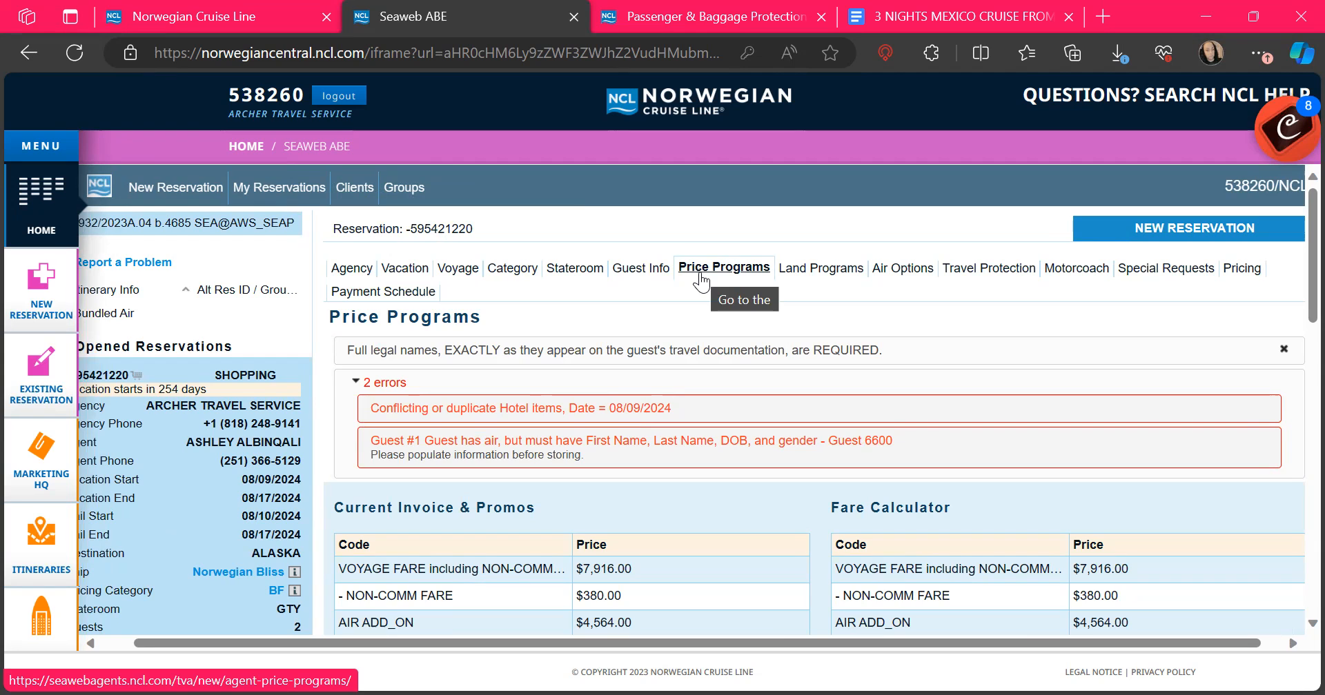
pyautogui.scroll(-8, 701, 279)
pyautogui.scroll(-1, 700, 279)
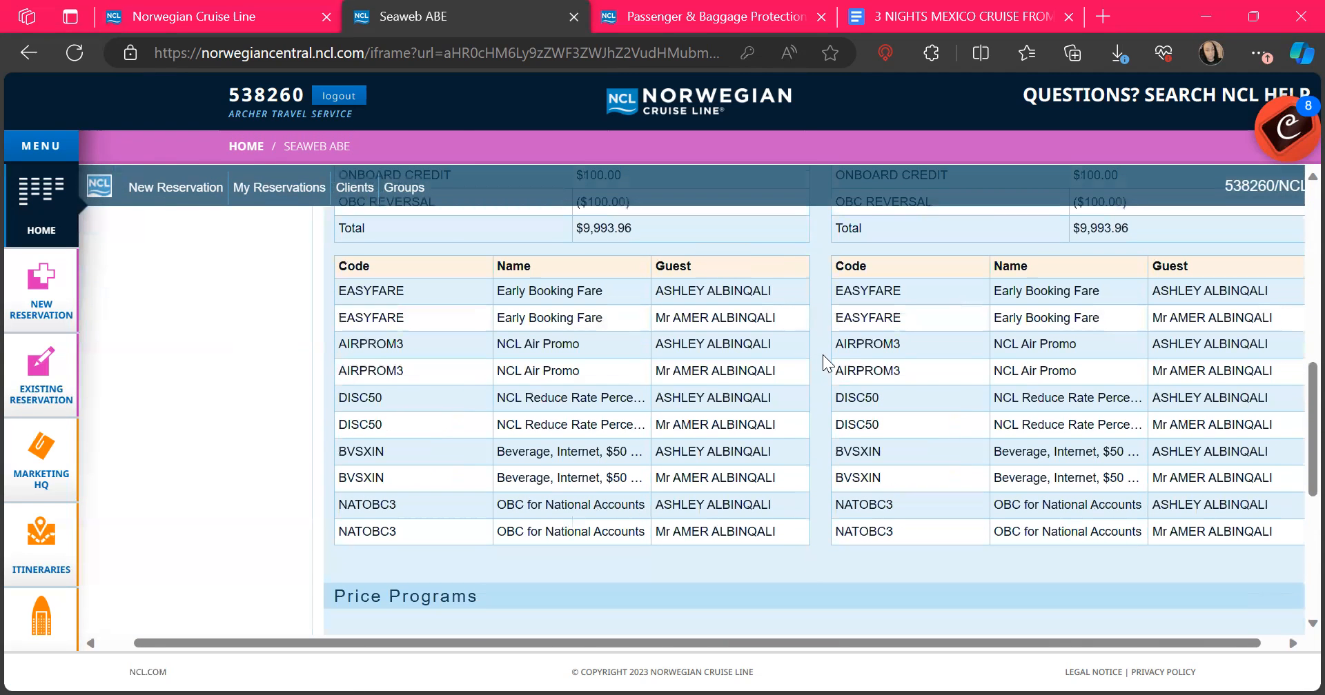
pyautogui.moveTo(835, 344); pyautogui.dragTo(1096, 344)
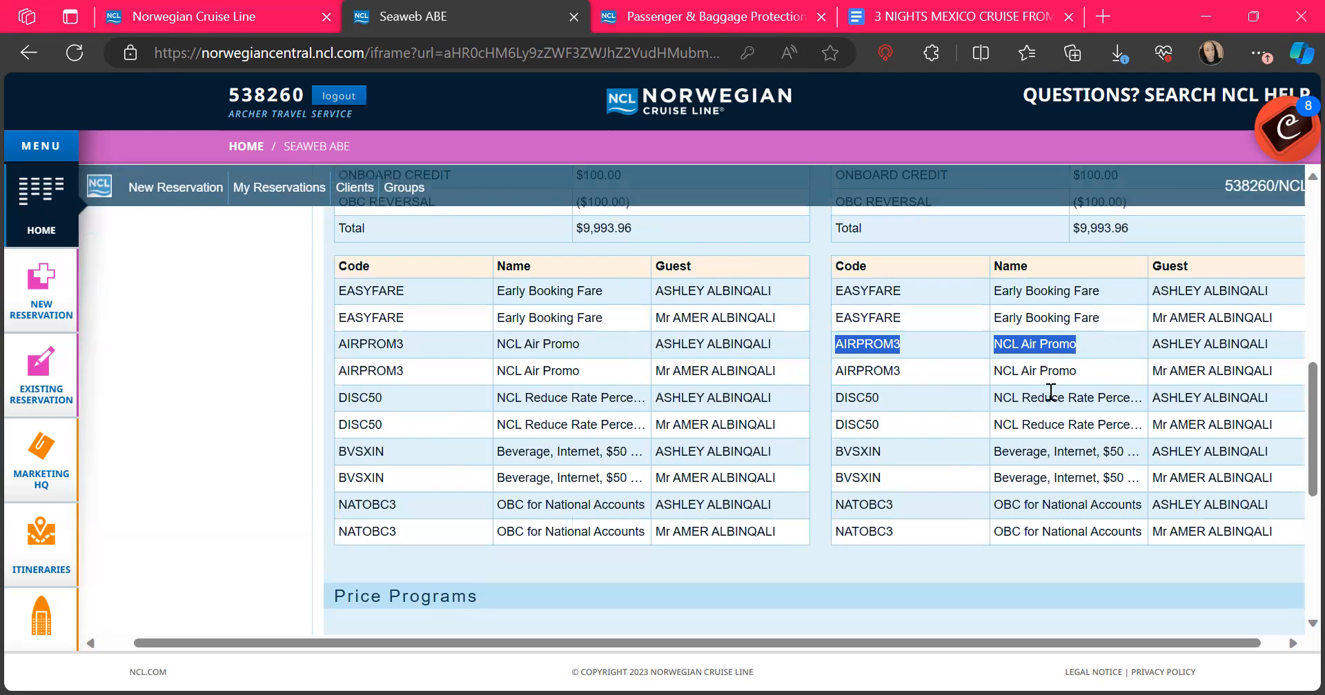
pyautogui.scroll(8, 1112, 377)
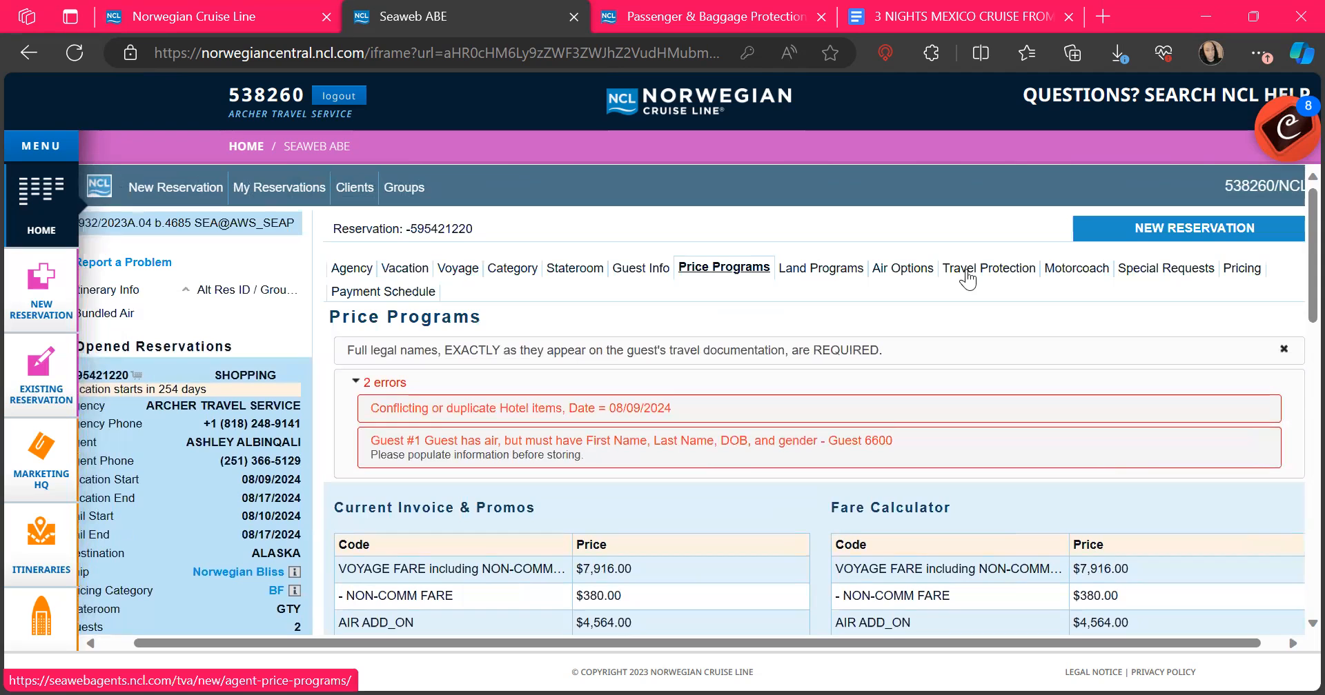
# Step: Return to Air Options and check both guests still show bundled air marked Yes
pyautogui.click(908, 272)
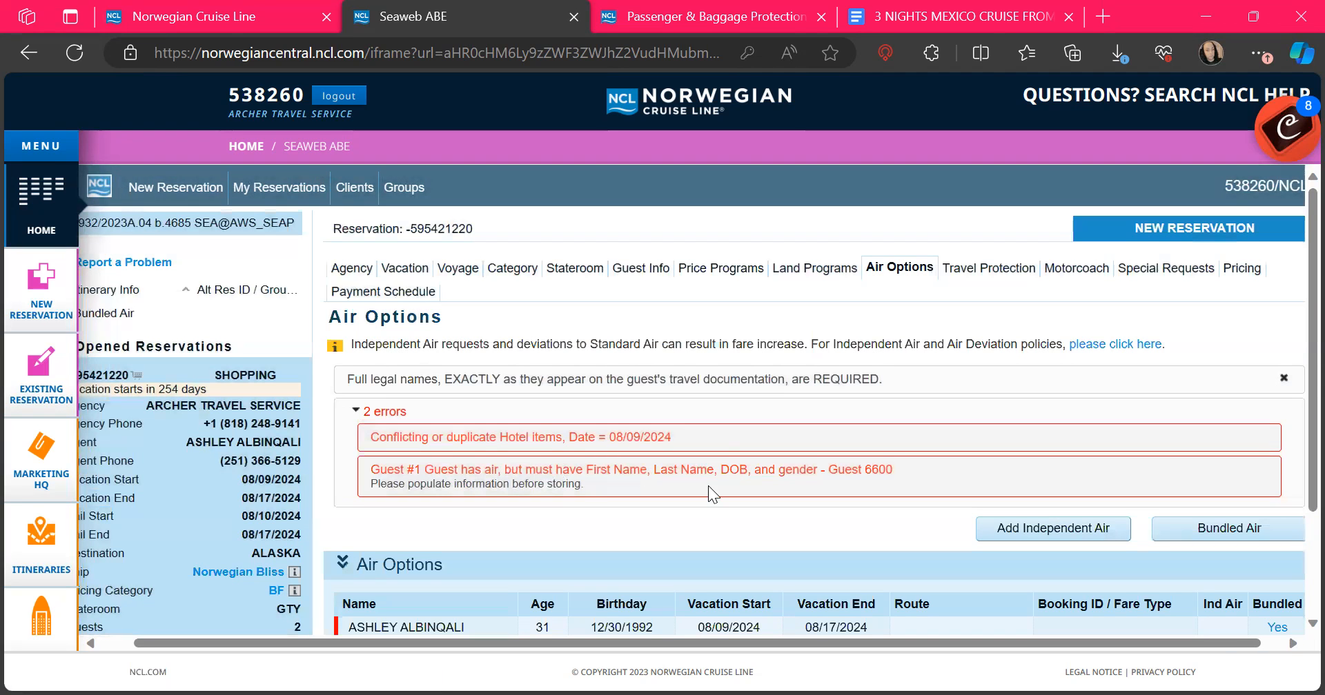
pyautogui.scroll(-2, 525, 487)
pyautogui.scroll(2, 523, 489)
pyautogui.scroll(-2, 528, 494)
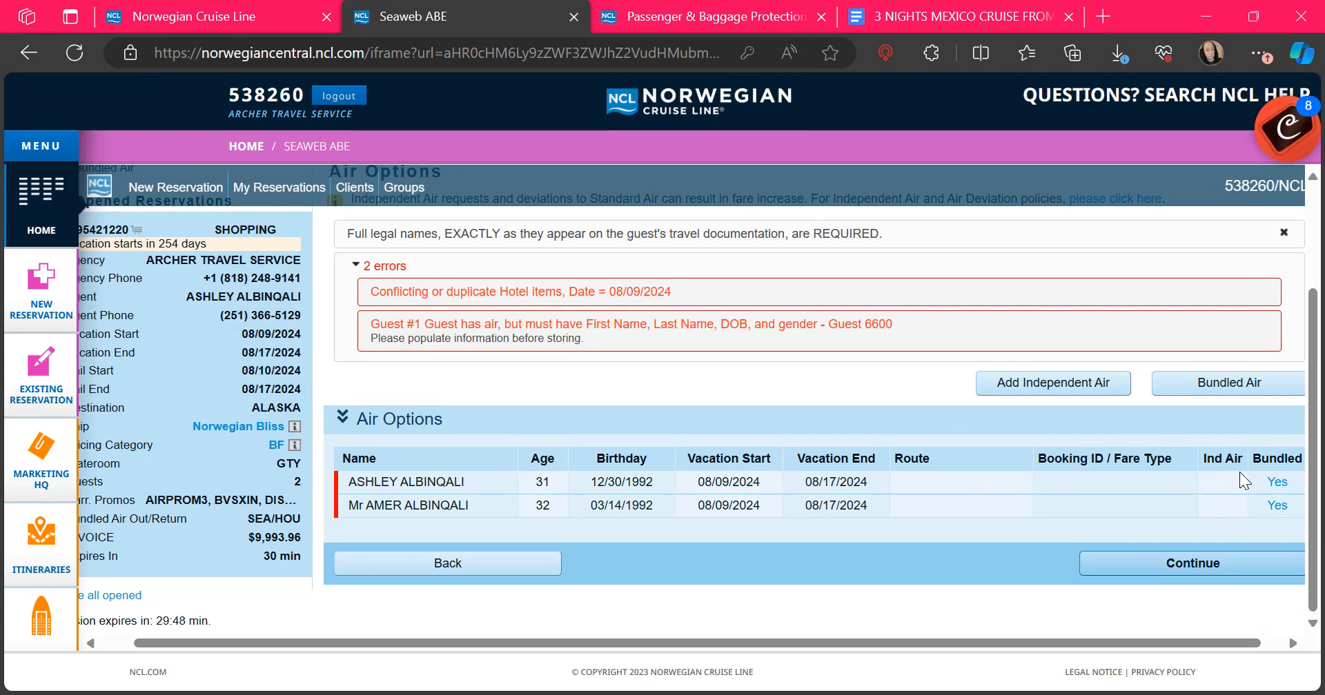
# Step: Advance to Travel Protection and review both guests set to NO insurance
pyautogui.click(1150, 569)
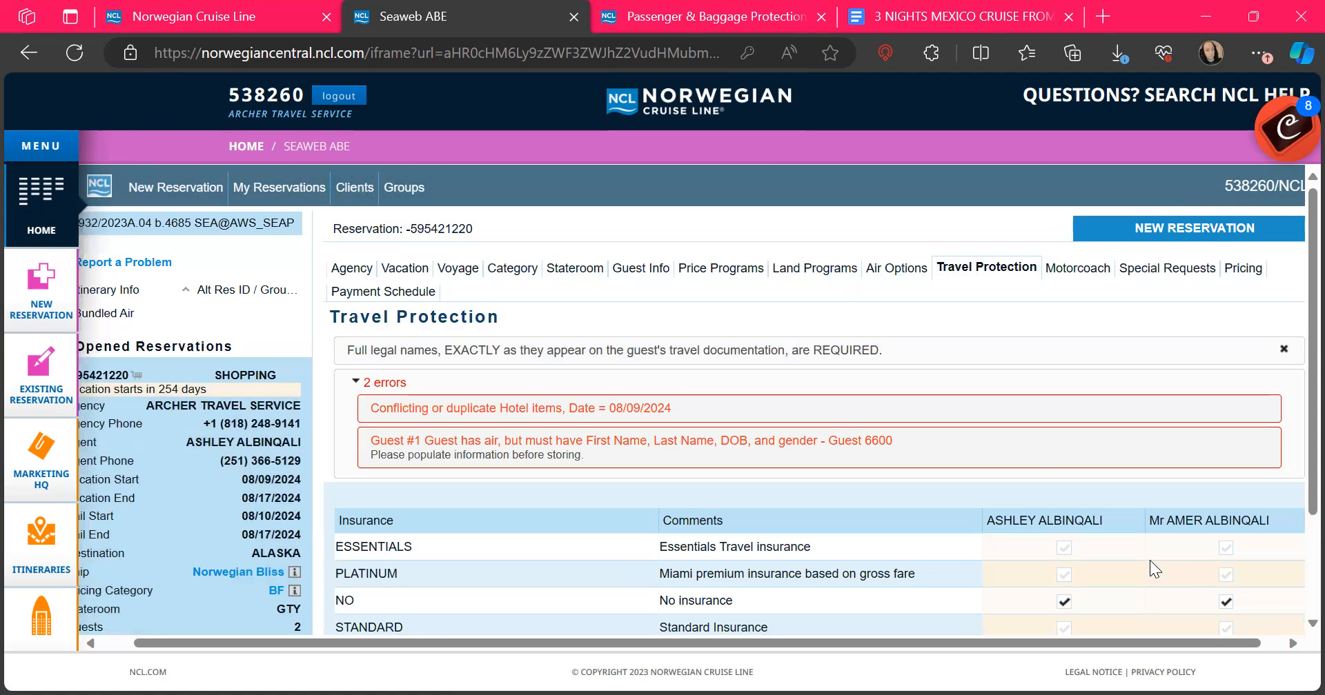
pyautogui.scroll(-1, 1042, 429)
pyautogui.scroll(1, 1043, 434)
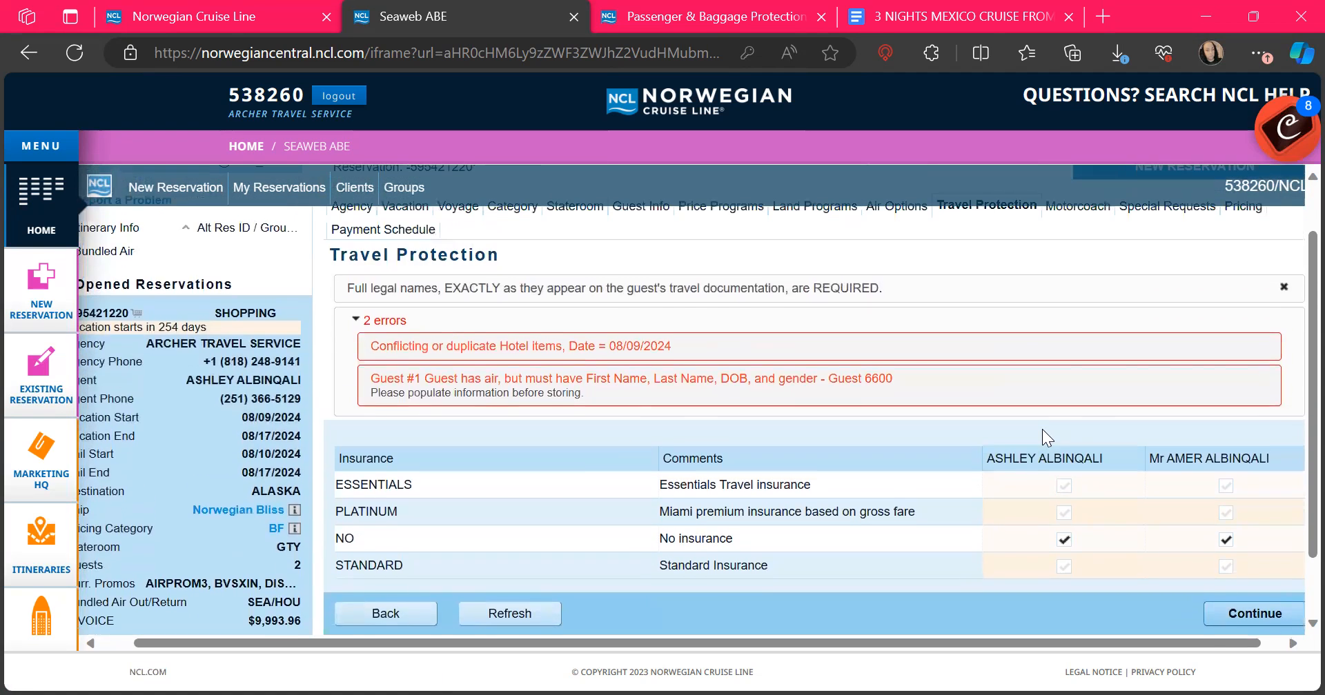
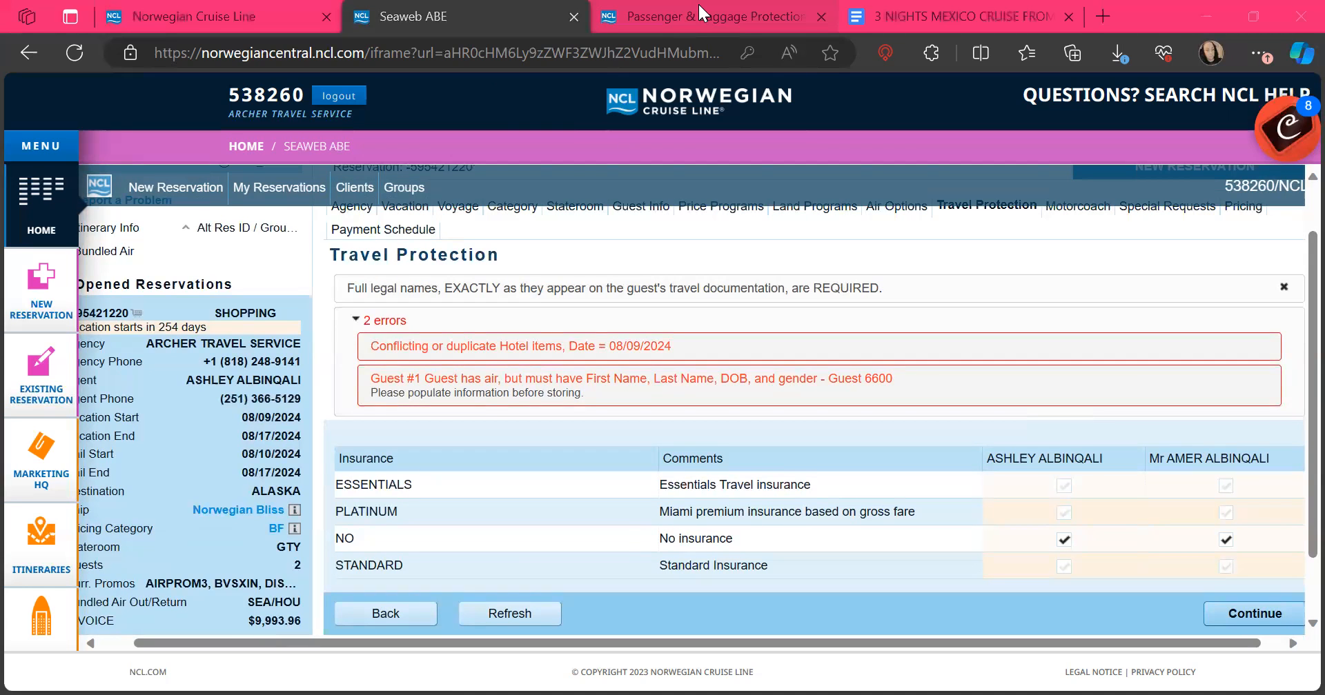
# Step: Read the Aon Affinity BookSafe Standard Plan benefits, including 75% future-sailing credit and 150% trip interruption
pyautogui.hotkey('ctrl', 'Tab')
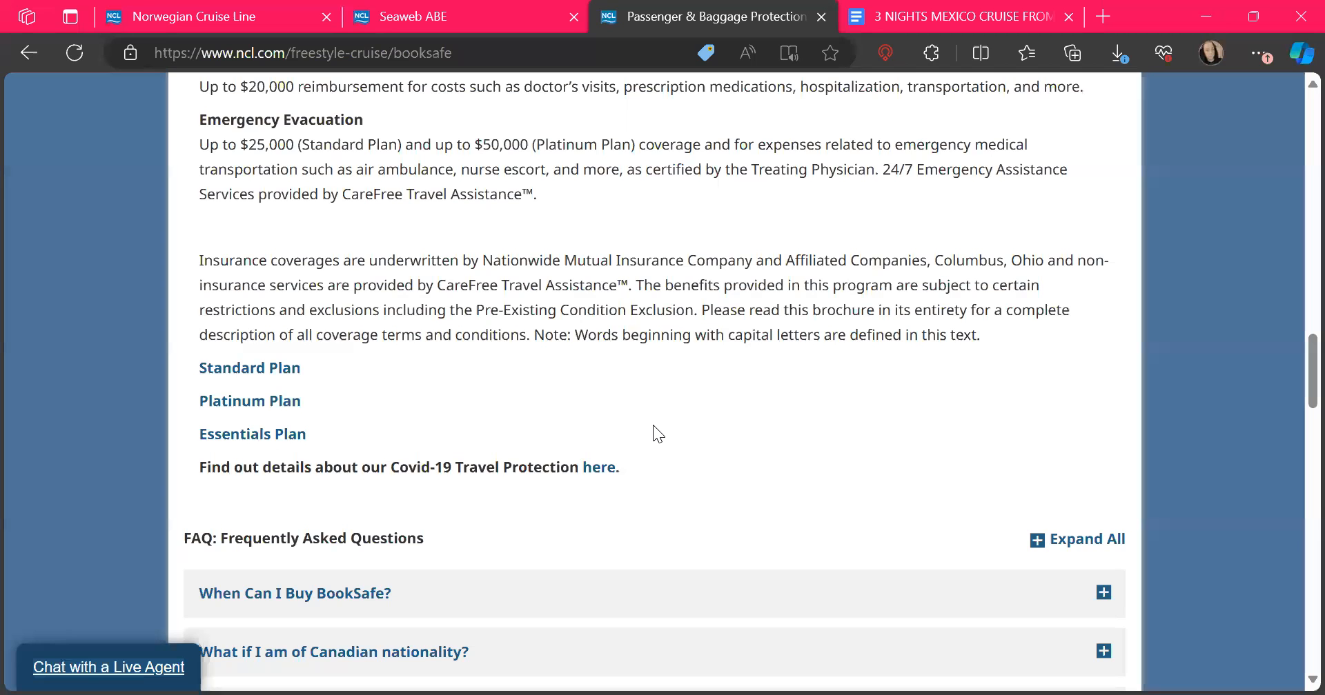
pyautogui.click(261, 379)
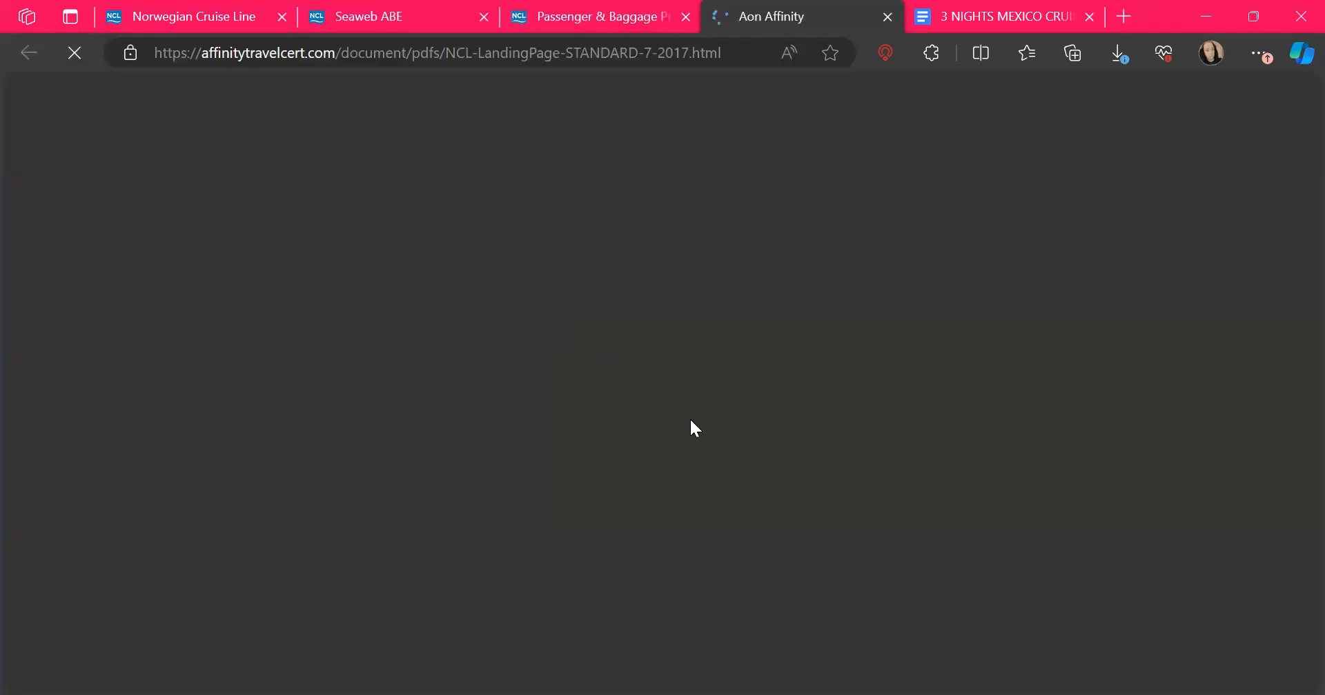
pyautogui.scroll(-3, 680, 533)
pyautogui.scroll(-3, 681, 532)
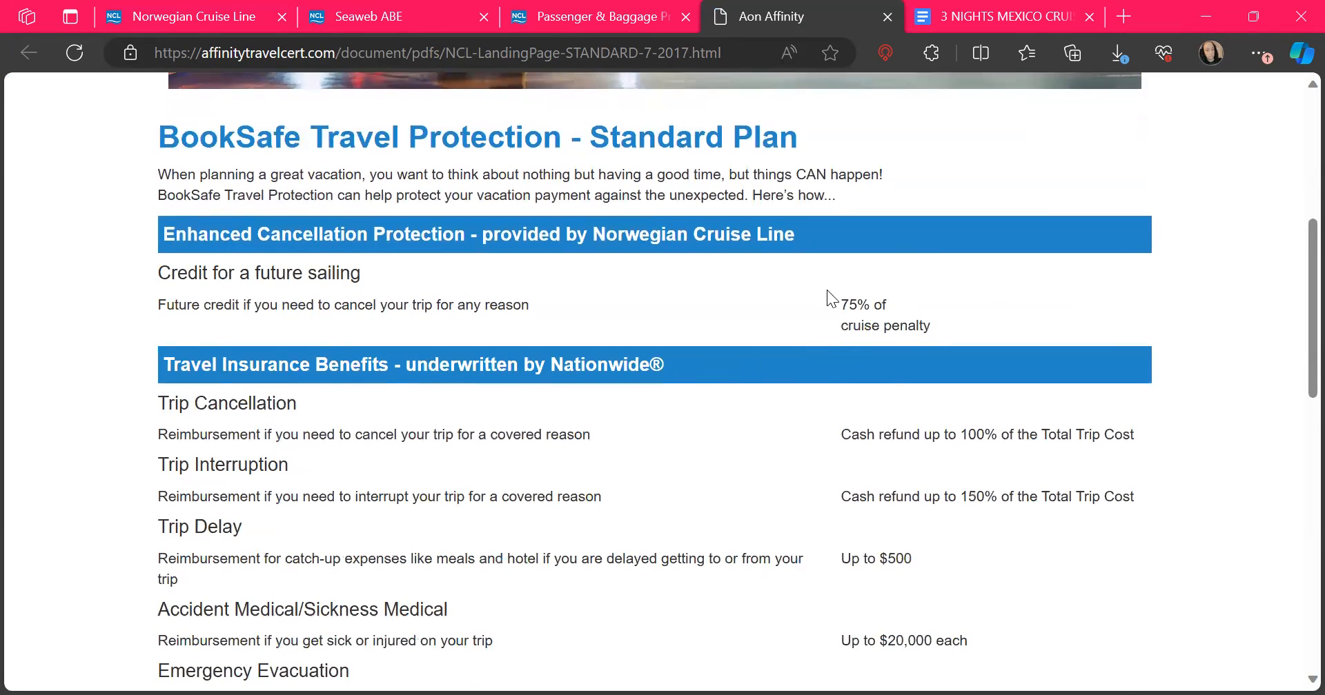
pyautogui.scroll(1, 775, 391)
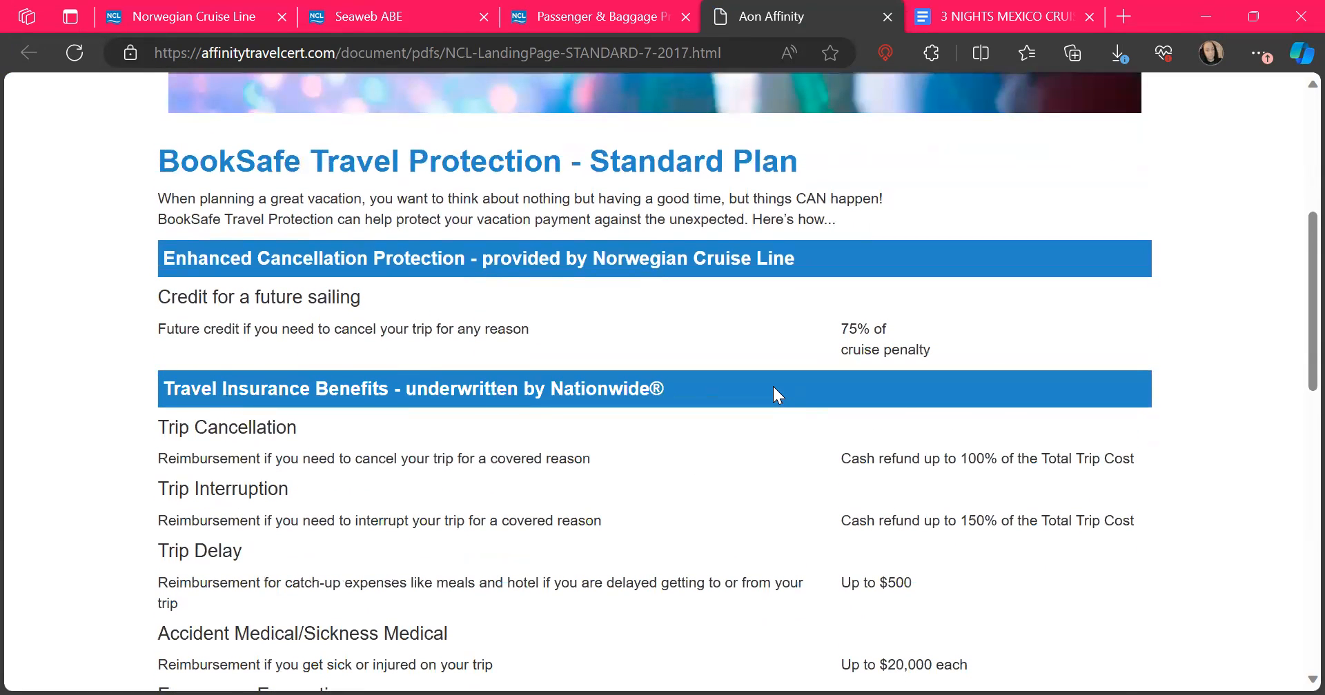
pyautogui.scroll(-3, 774, 390)
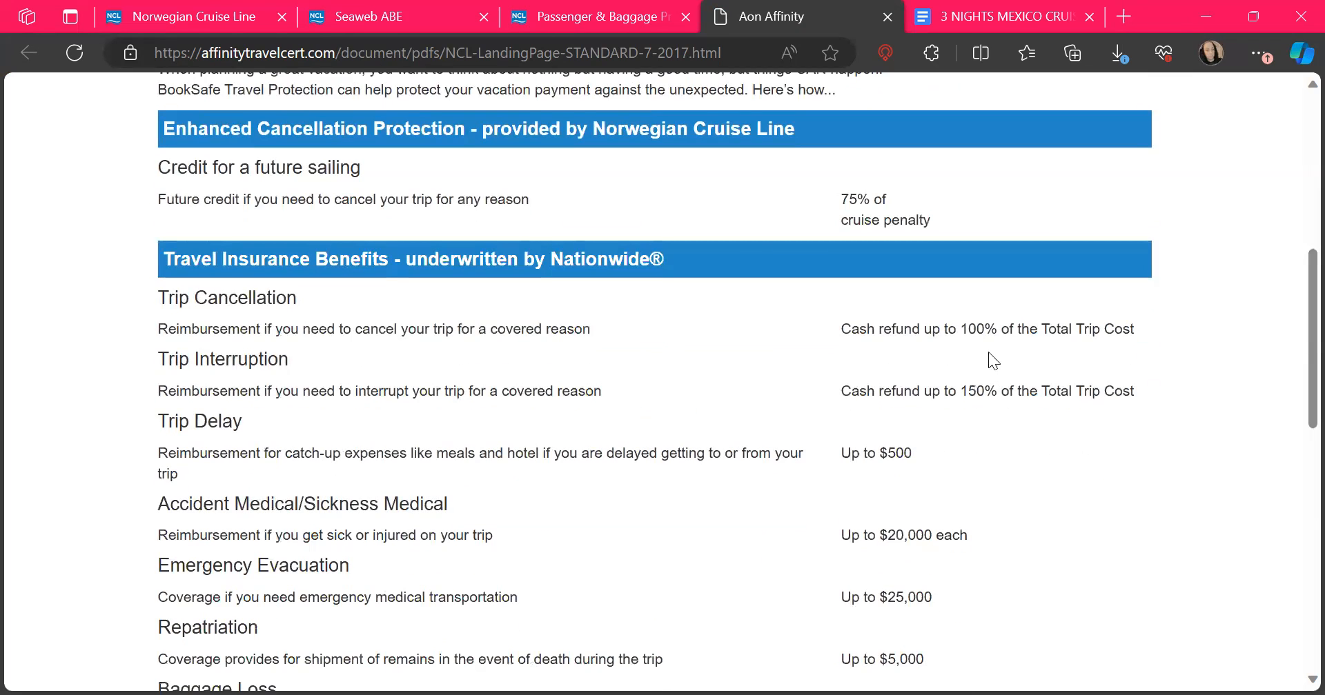
pyautogui.scroll(3, 454, 466)
pyautogui.scroll(2, 454, 466)
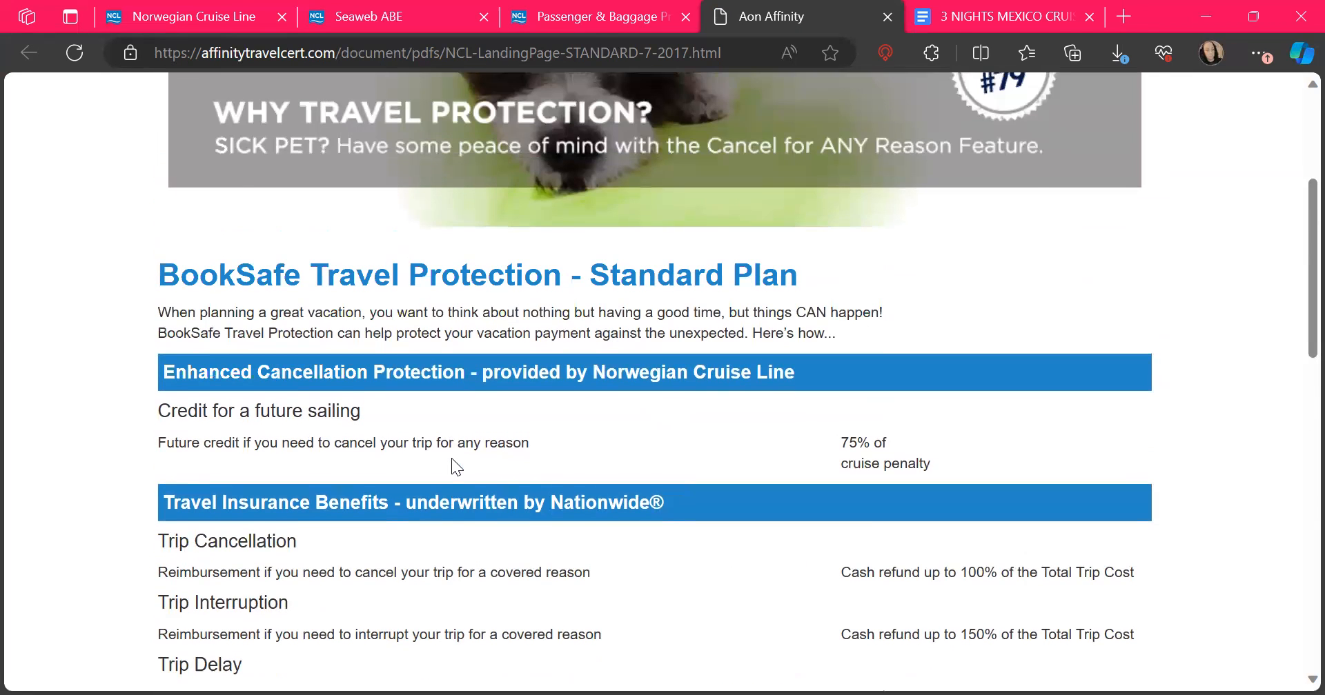
pyautogui.scroll(-5, 453, 460)
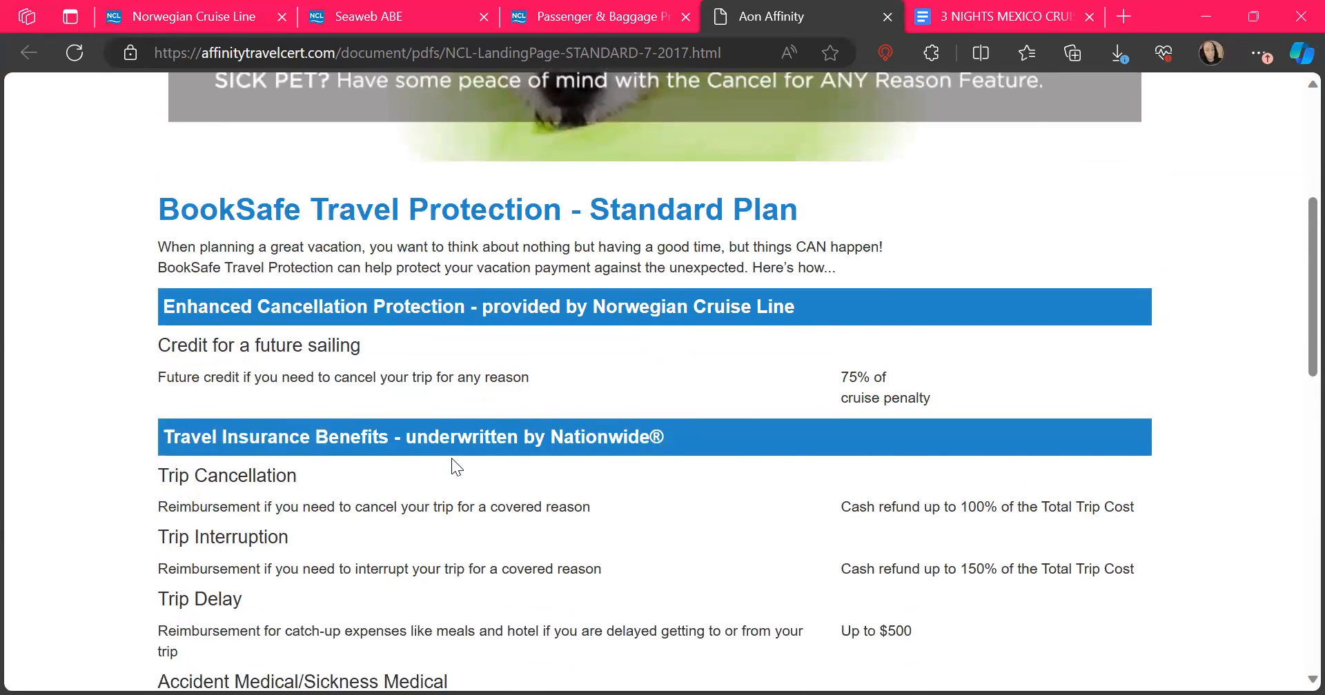
pyautogui.scroll(-1, 453, 461)
pyautogui.scroll(-4, 452, 460)
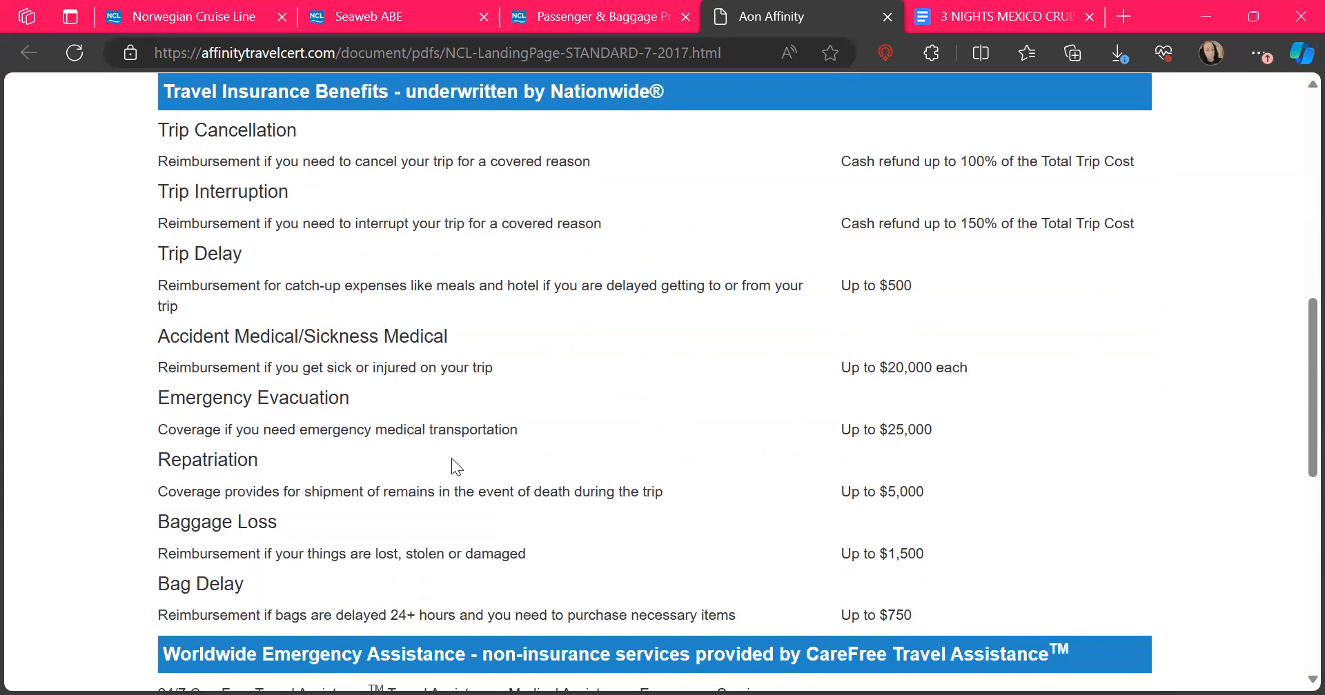
pyautogui.scroll(-1, 453, 460)
pyautogui.scroll(-4, 451, 458)
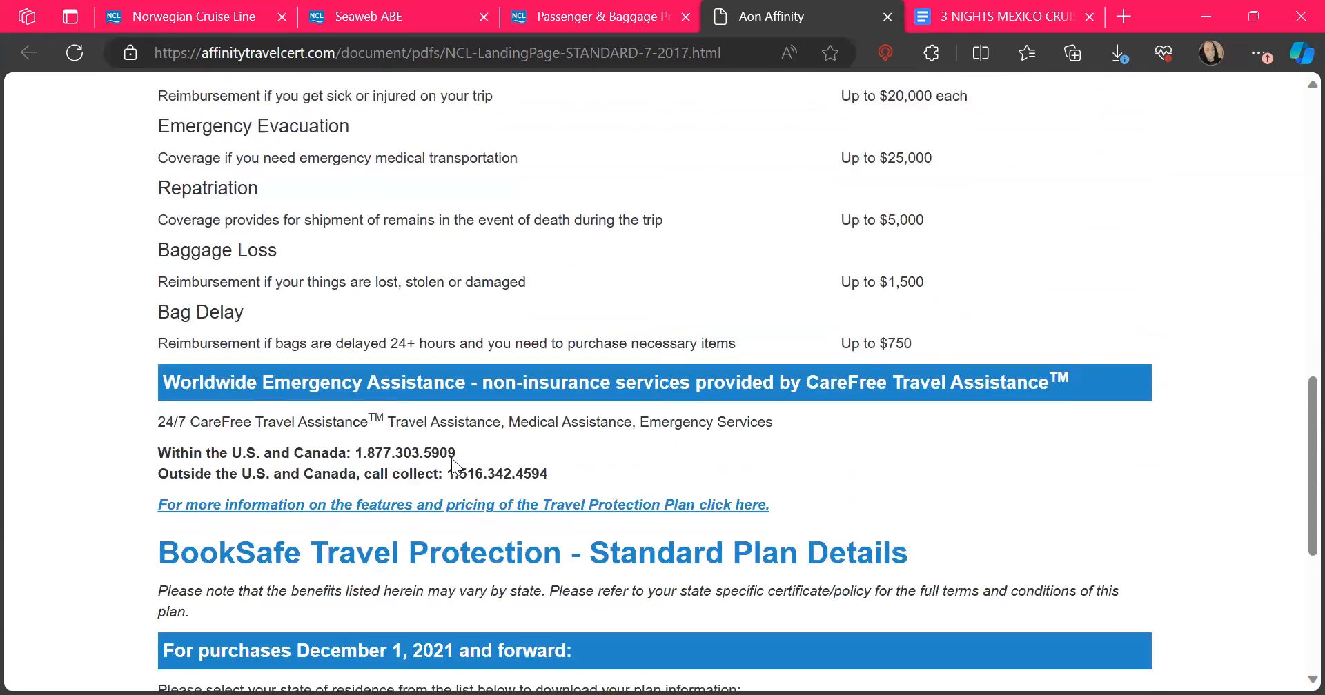
pyautogui.scroll(7, 451, 458)
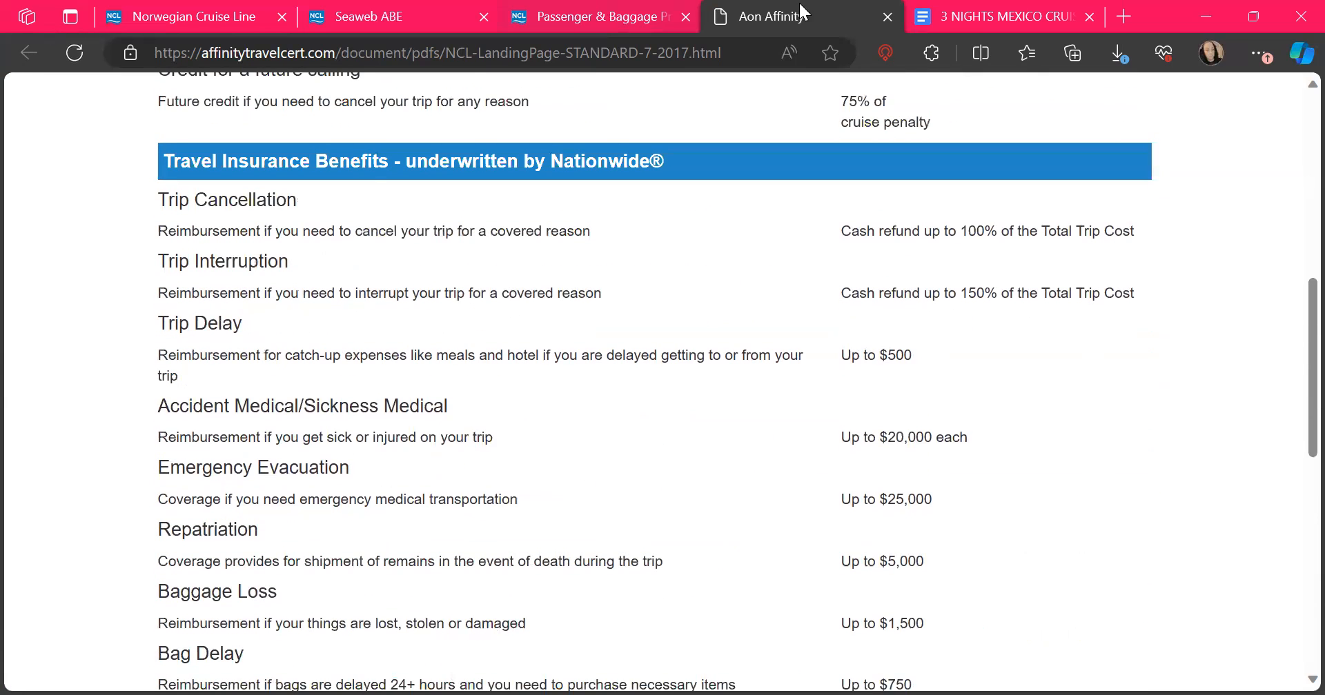
pyautogui.click(890, 17)
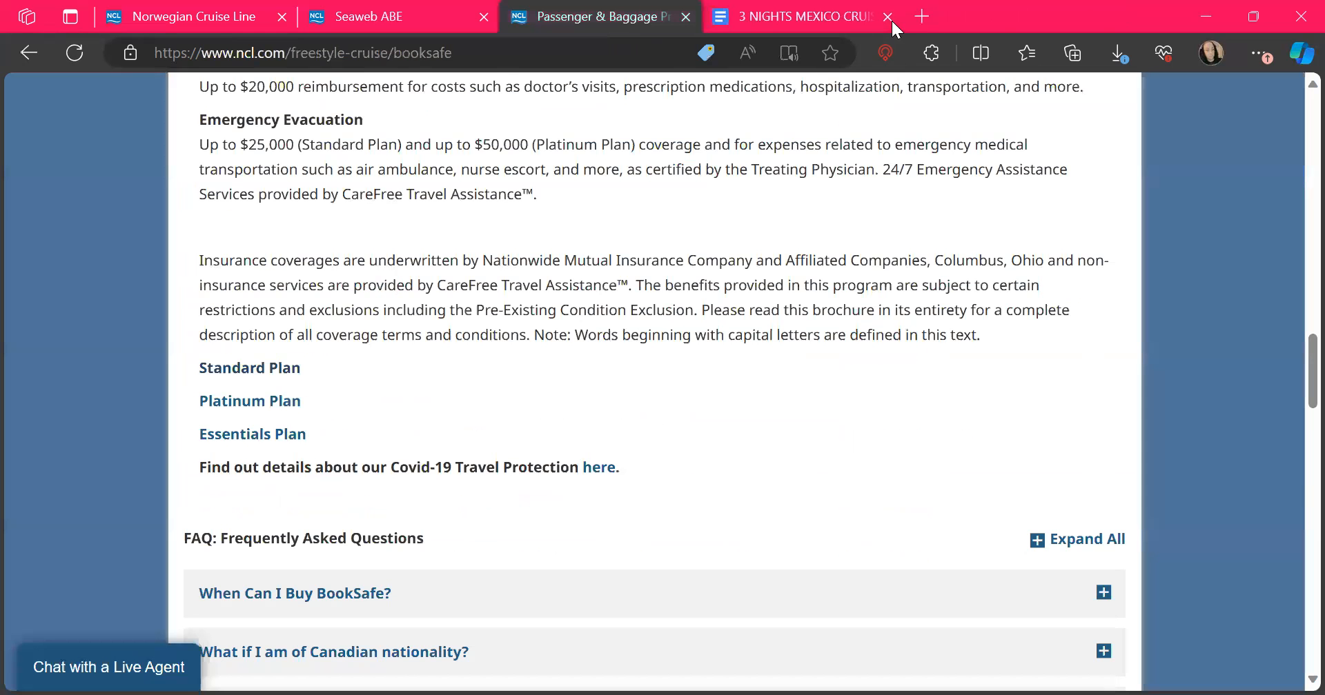
pyautogui.click(224, 403)
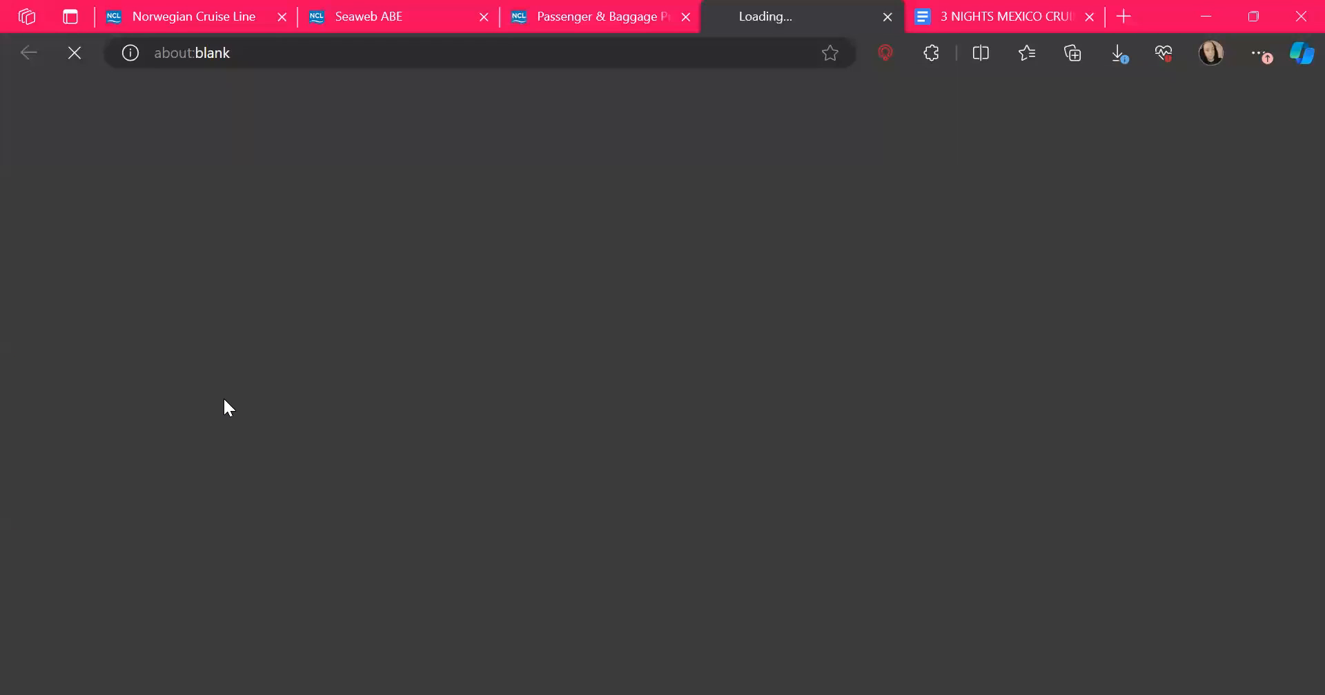
pyautogui.scroll(-5, 672, 620)
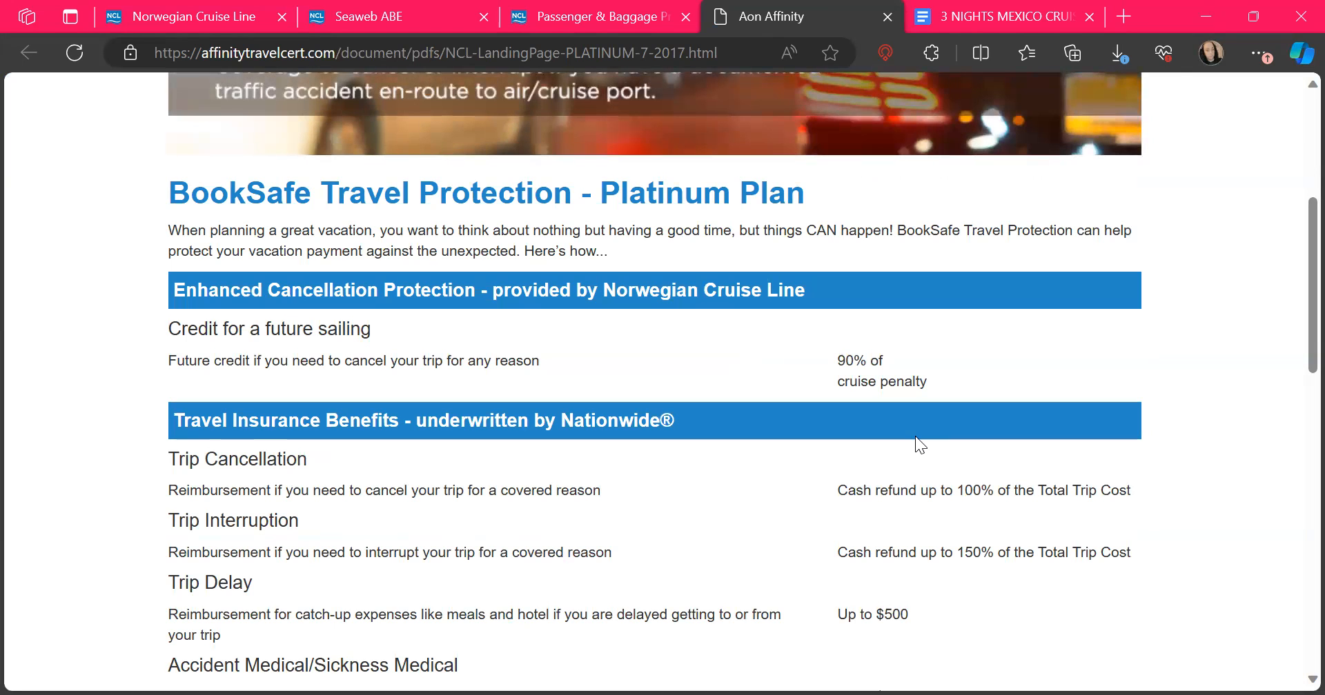
pyautogui.scroll(-2, 915, 436)
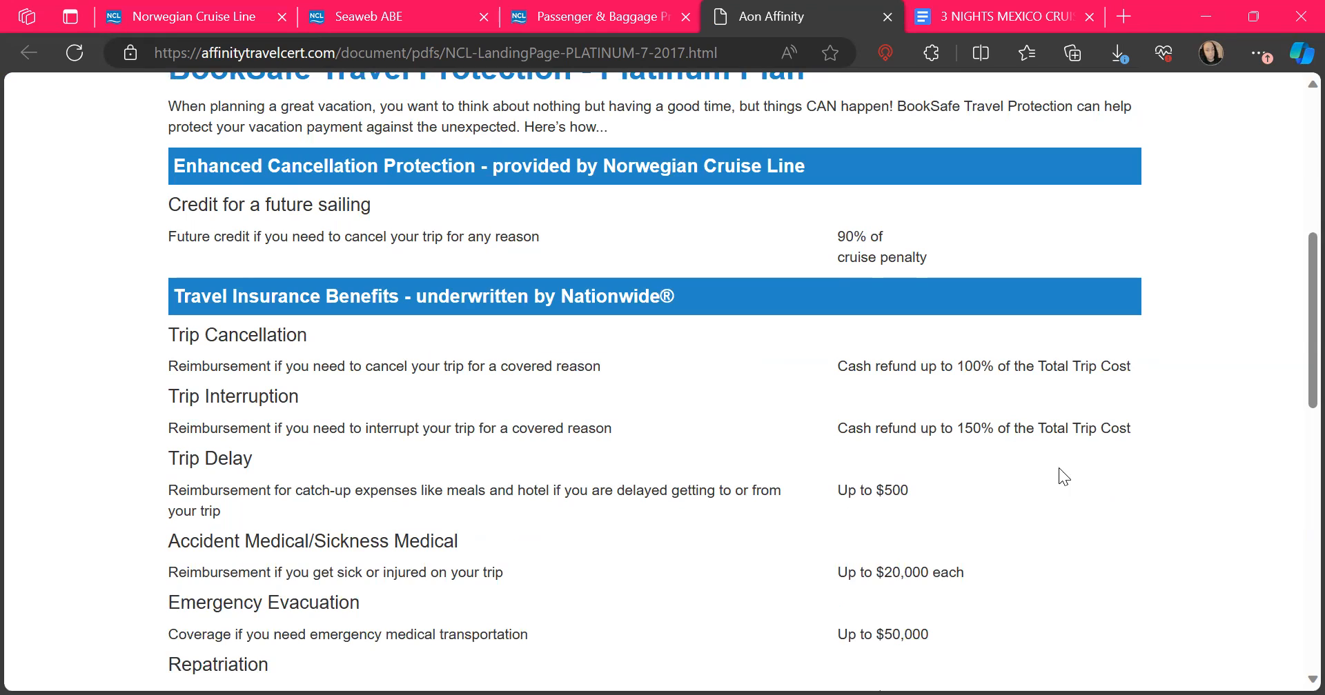
pyautogui.scroll(-3, 1060, 485)
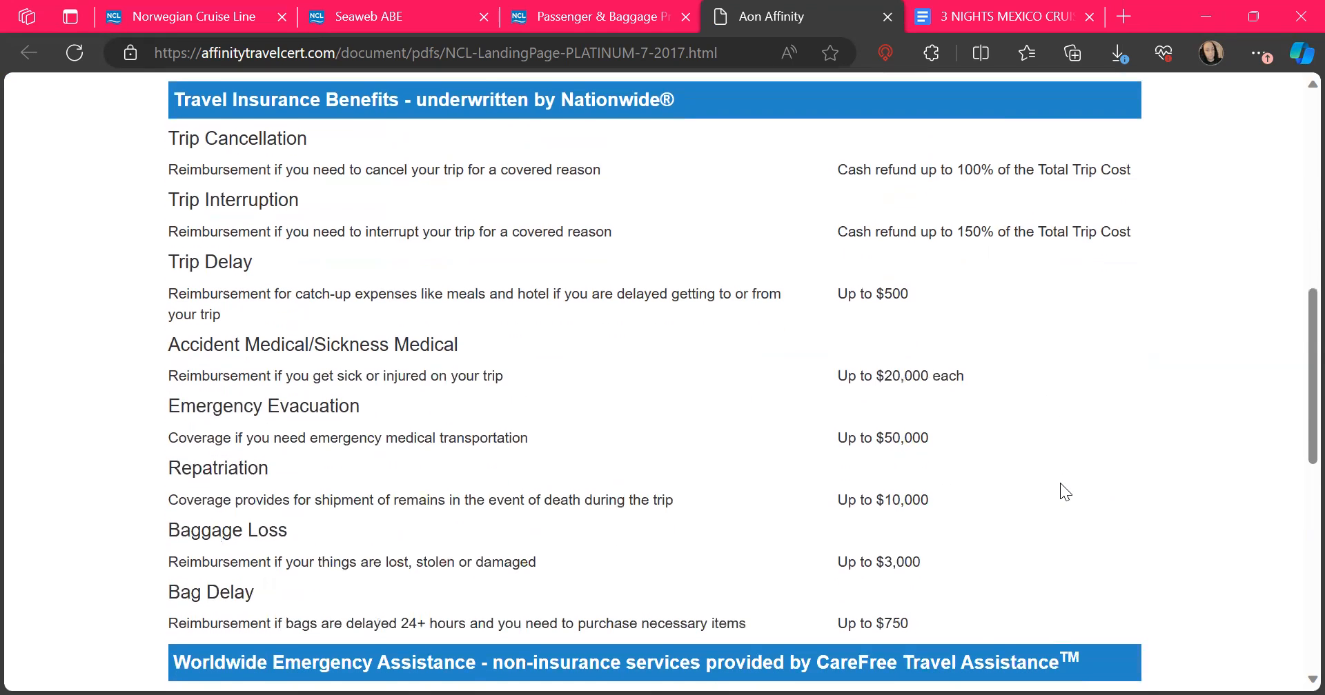
pyautogui.scroll(-5, 1061, 485)
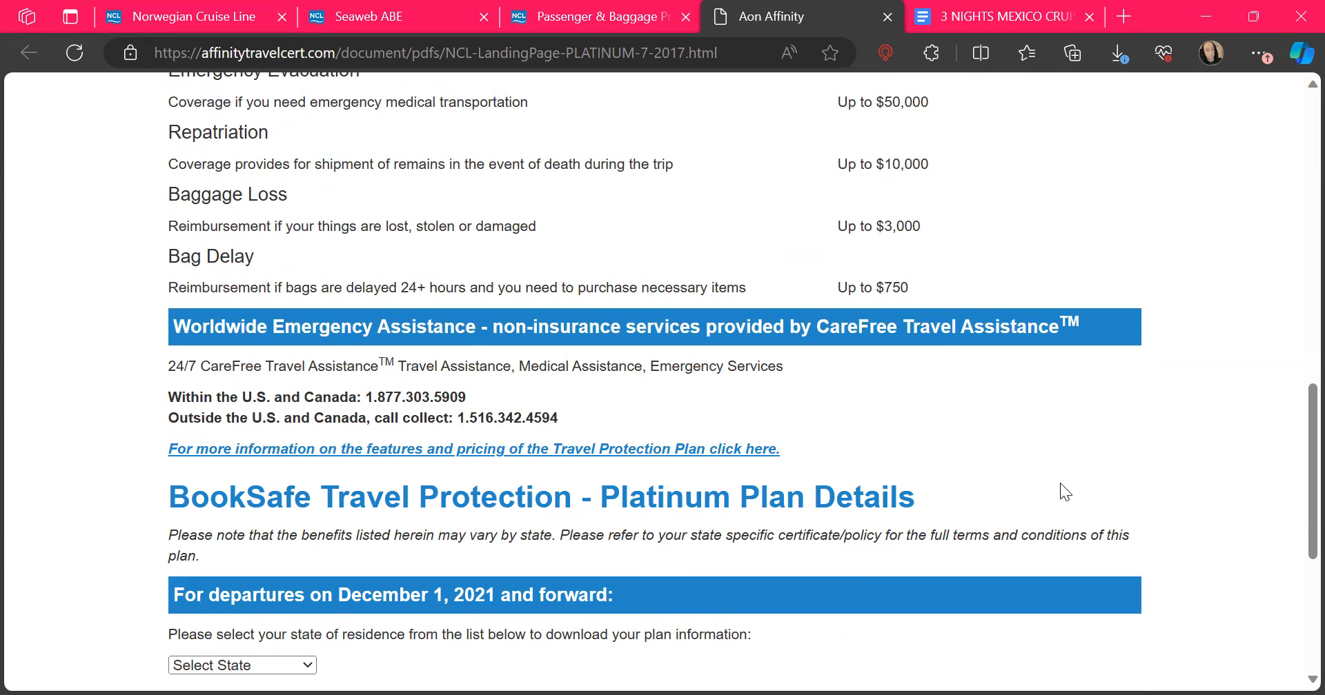
pyautogui.click(887, 17)
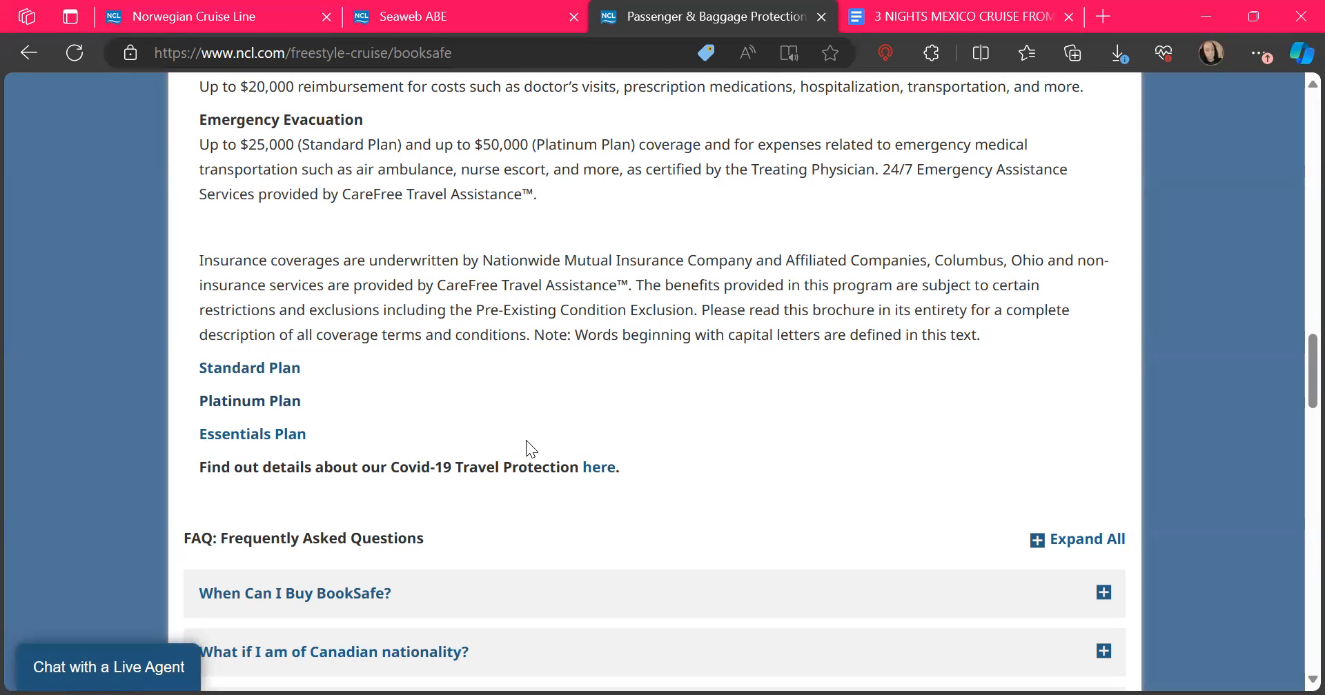
pyautogui.click(428, 16)
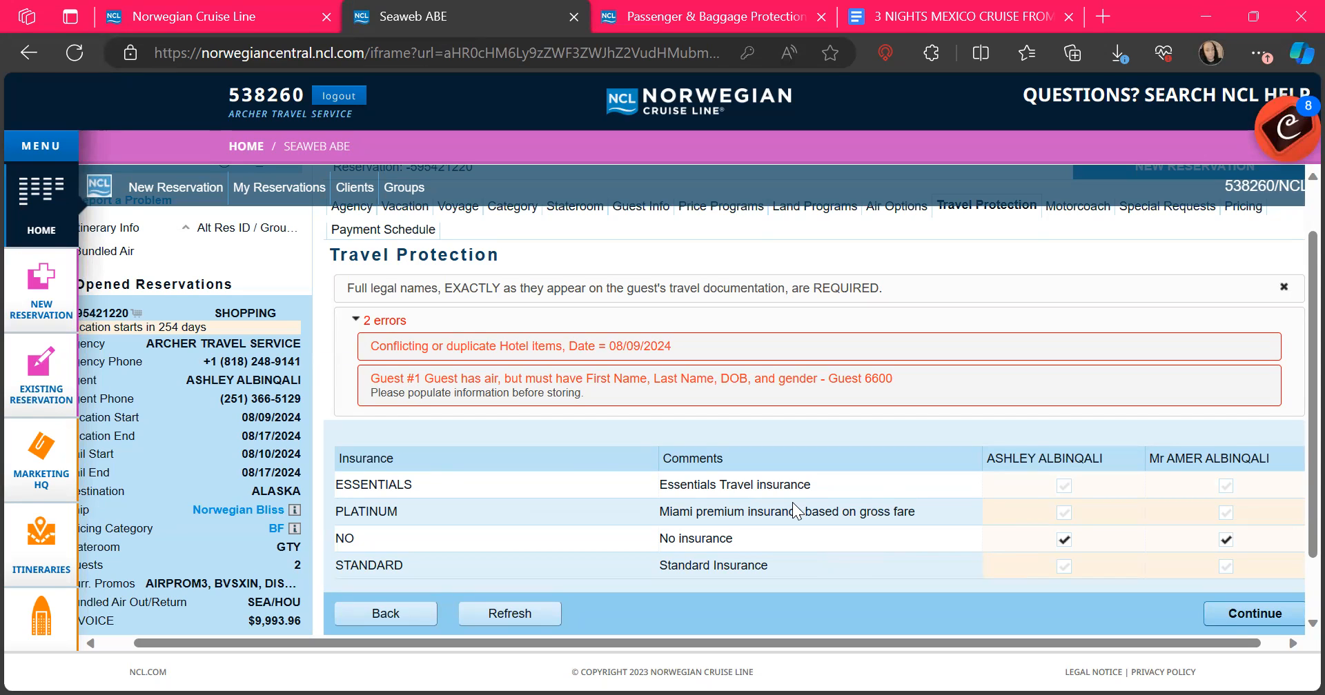
pyautogui.click(659, 15)
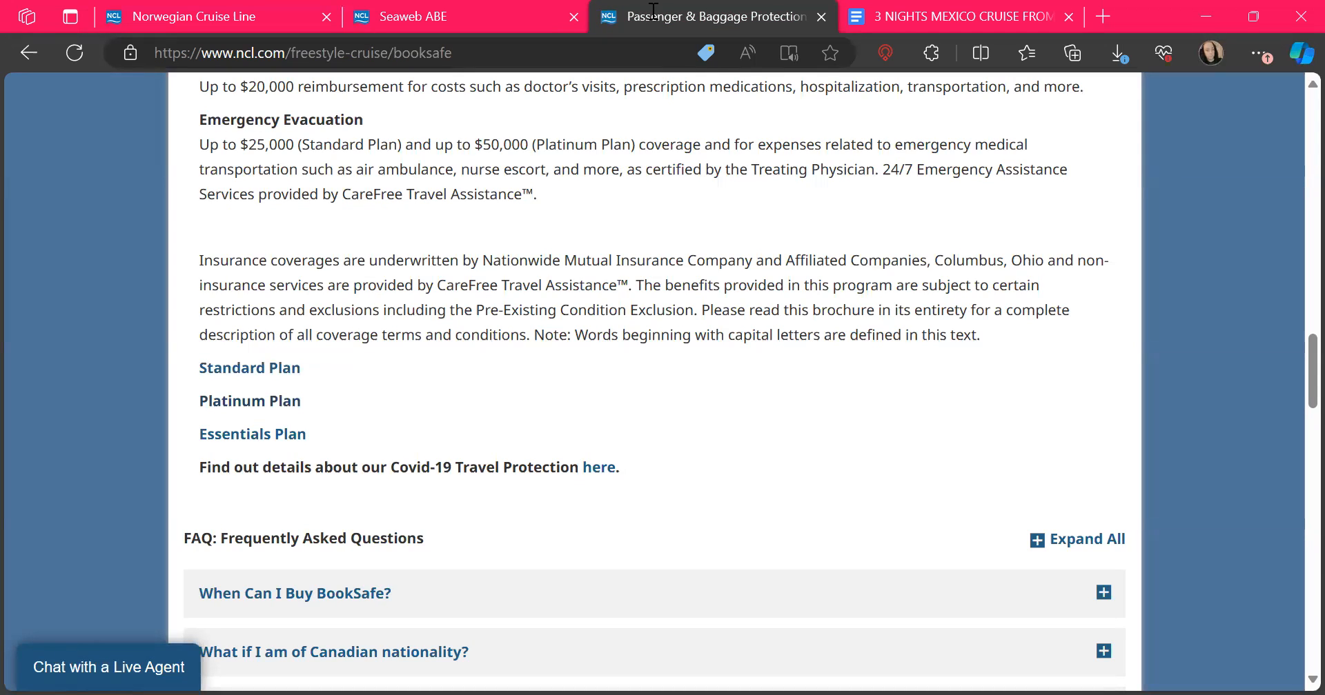
pyautogui.click(254, 439)
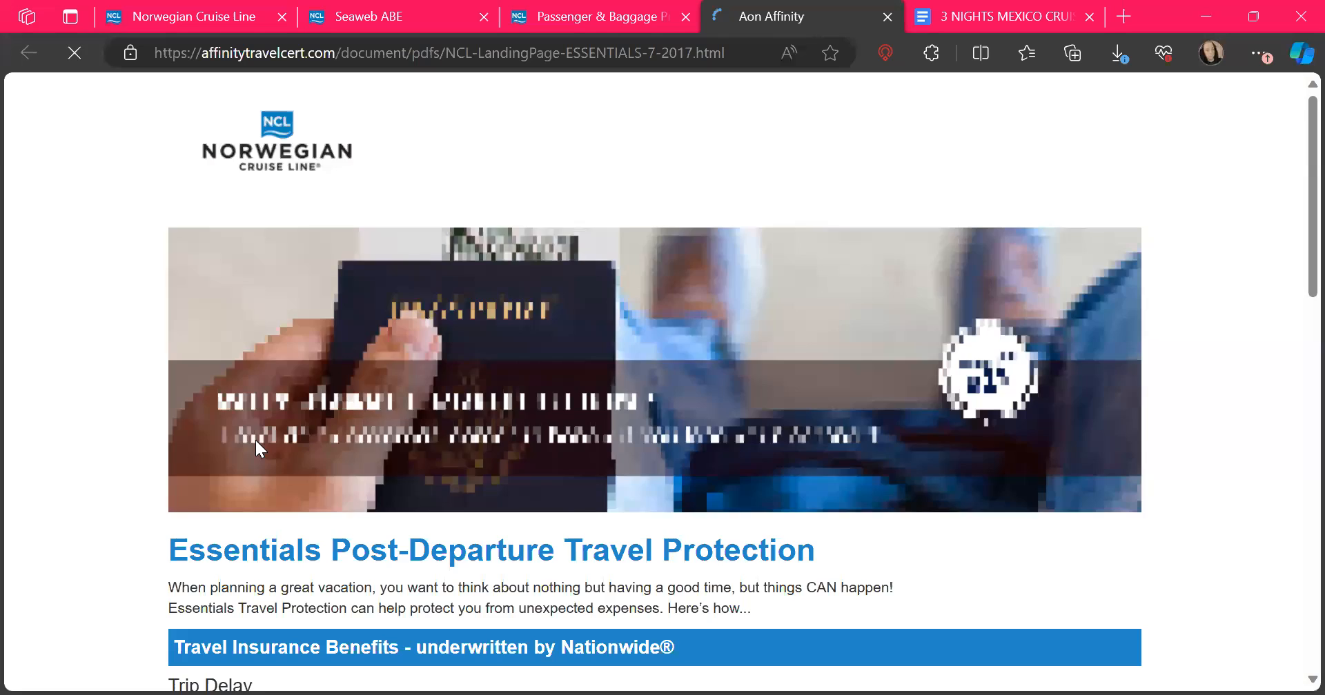
pyautogui.scroll(-3, 255, 440)
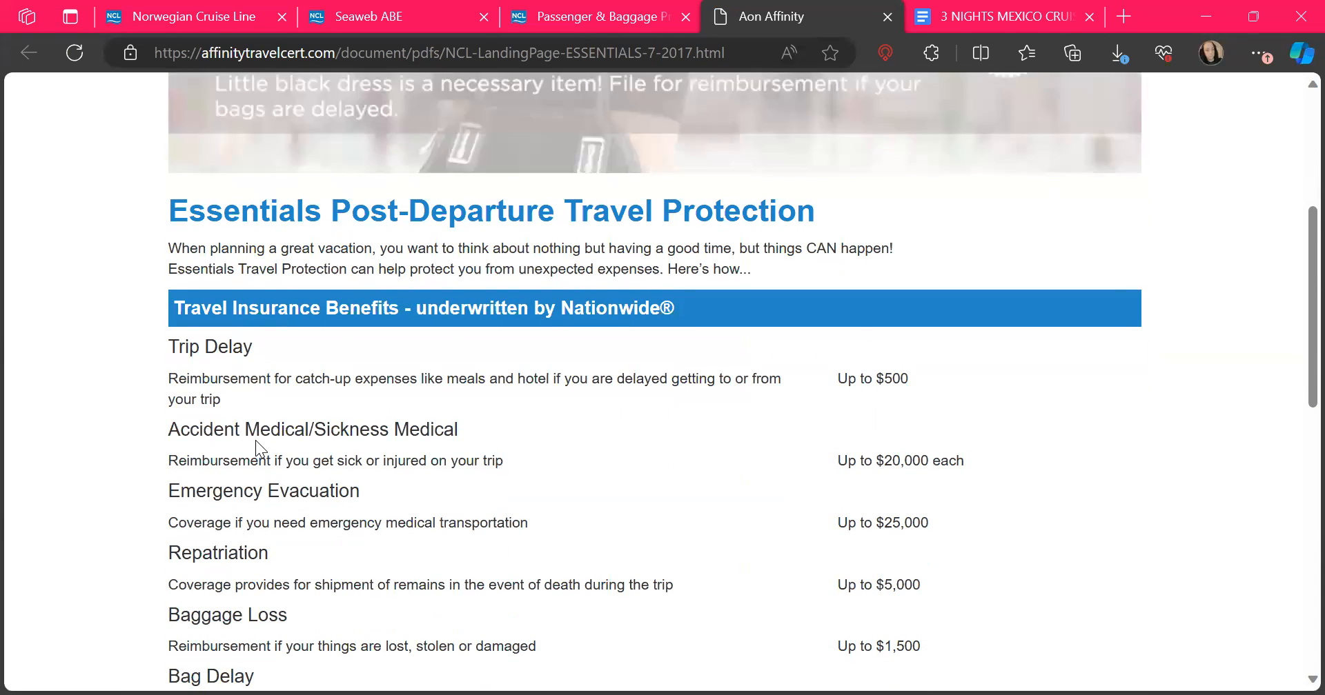
pyautogui.scroll(-3, 255, 440)
pyautogui.scroll(1, 256, 440)
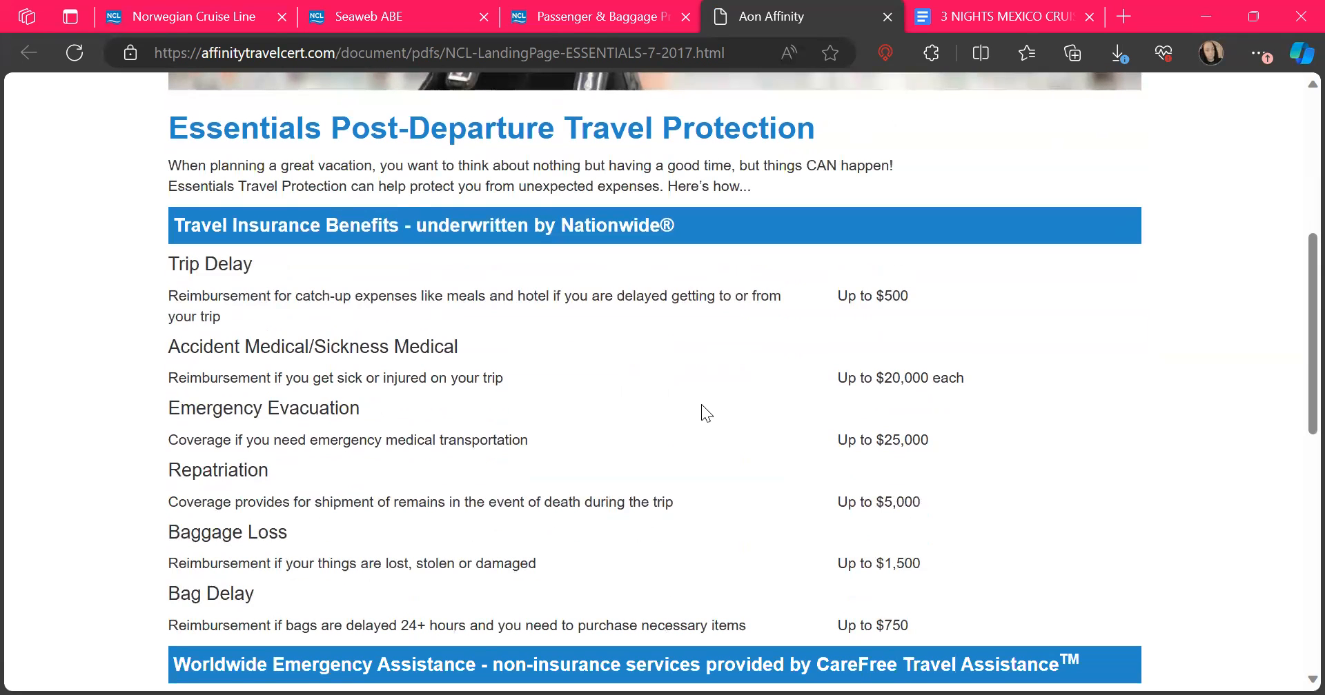
pyautogui.click(887, 17)
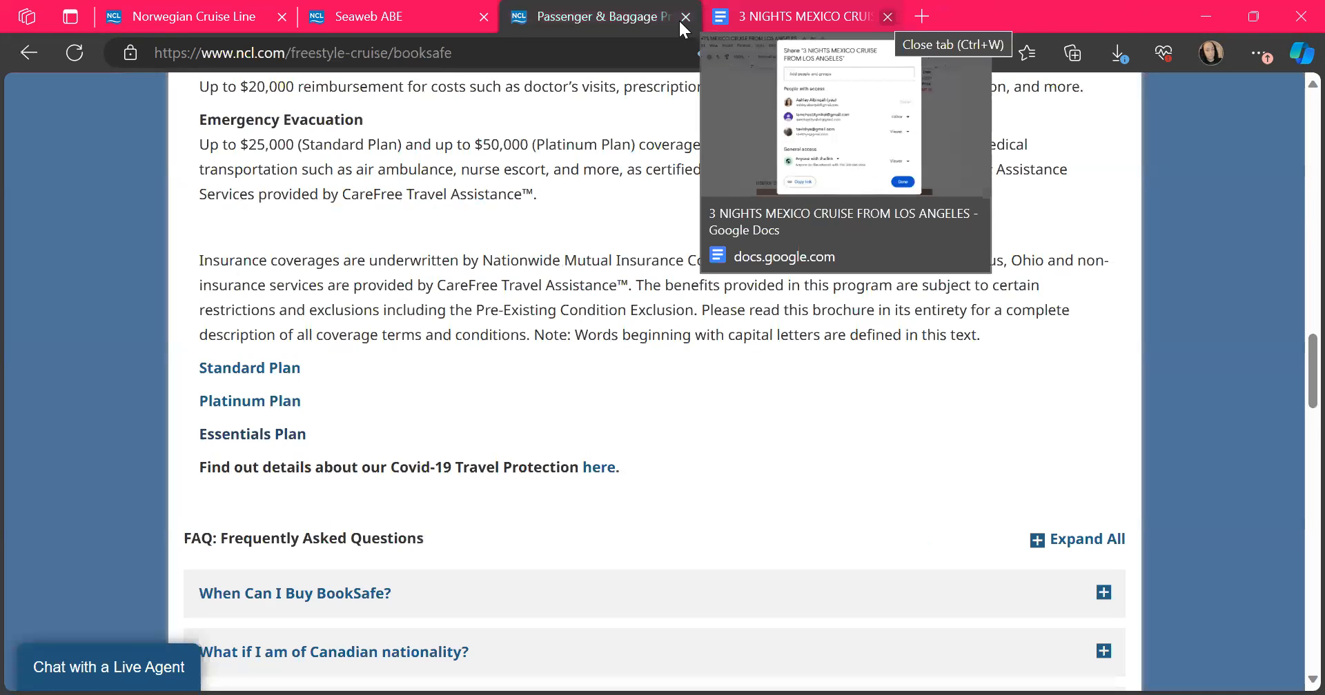
# Step: Close the BookSafe page and advance the reservation from Travel Protection to the Motorcoach step
pyautogui.hotkey('ctrl', 'w')
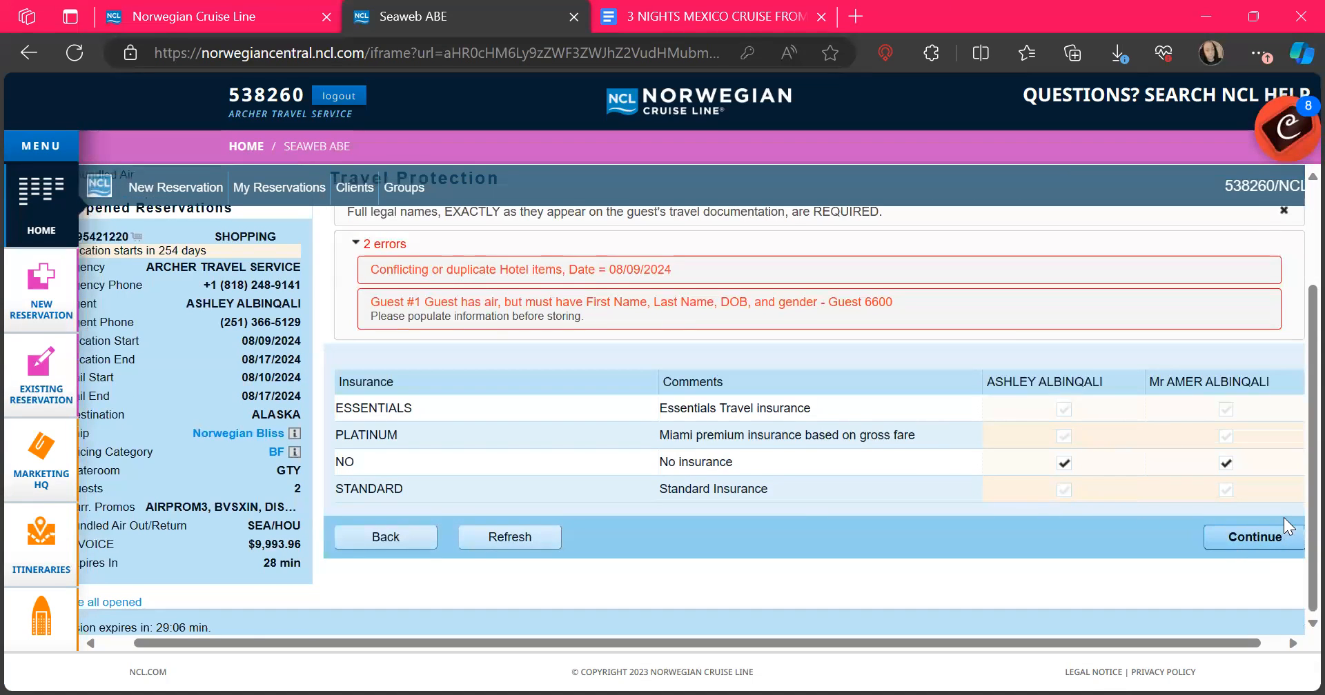
pyautogui.click(1255, 538)
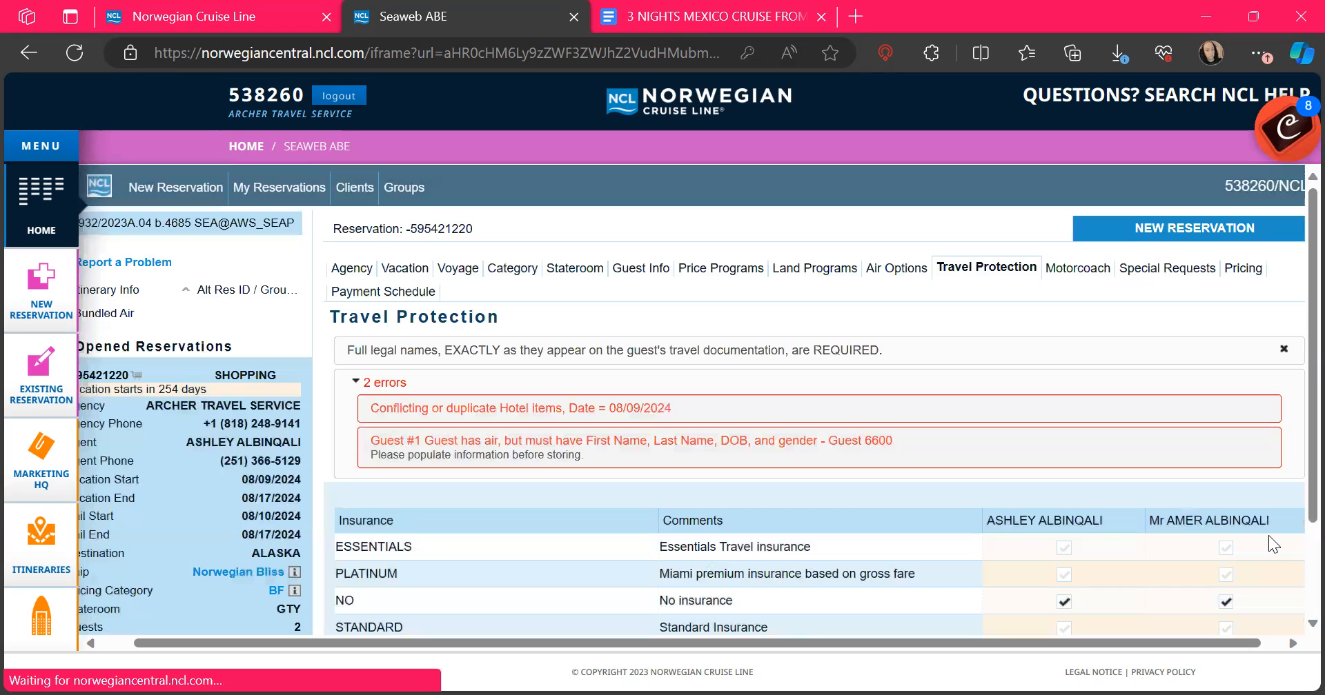
pyautogui.scroll(-2, 1156, 534)
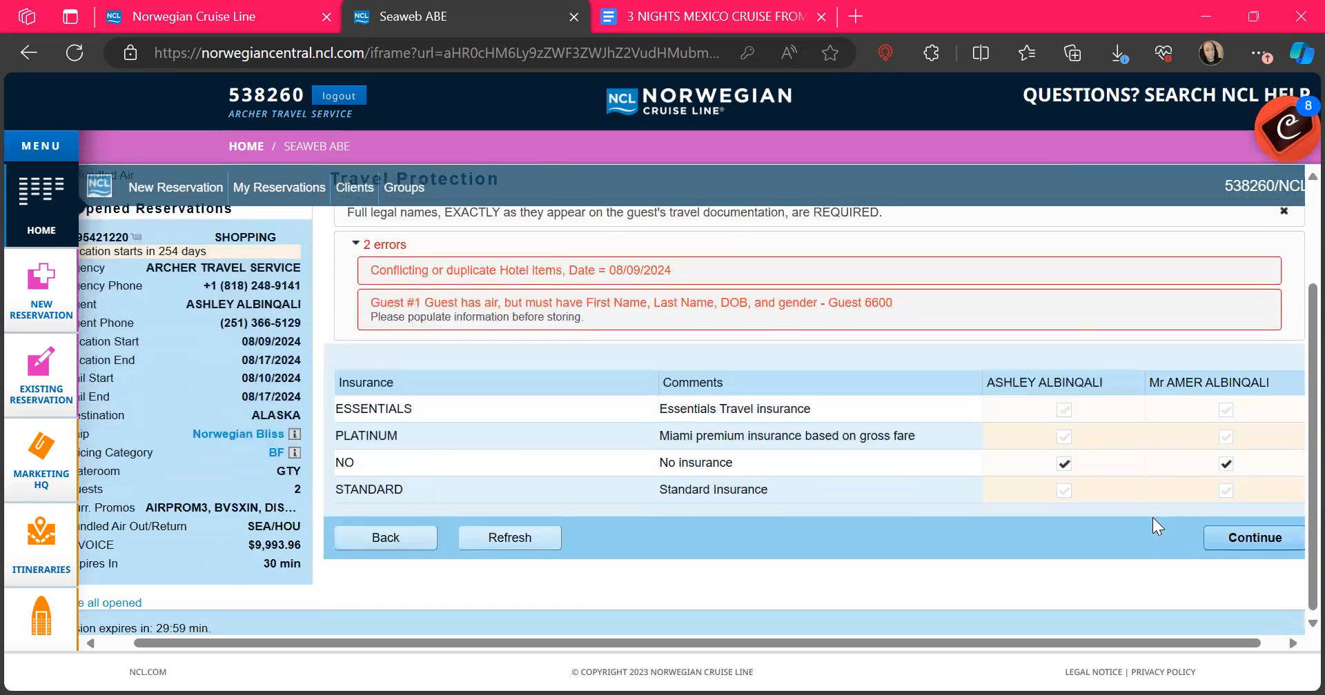
pyautogui.click(1229, 538)
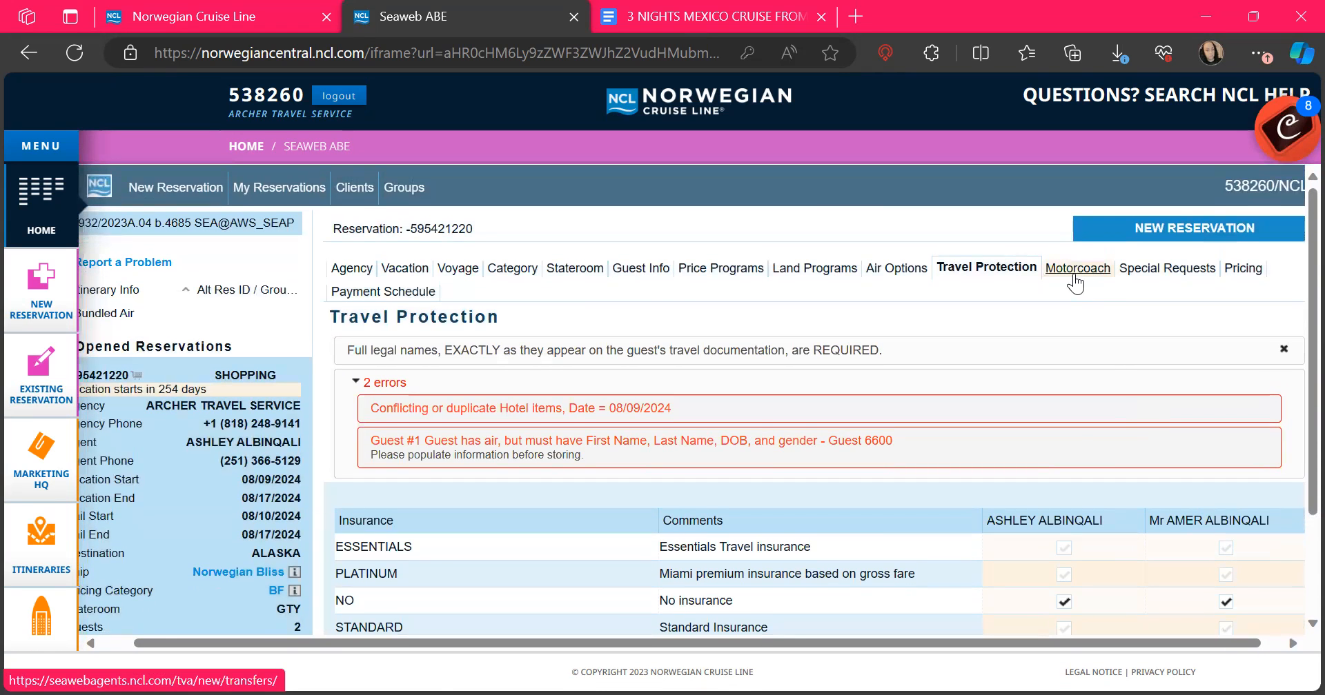
pyautogui.click(1075, 268)
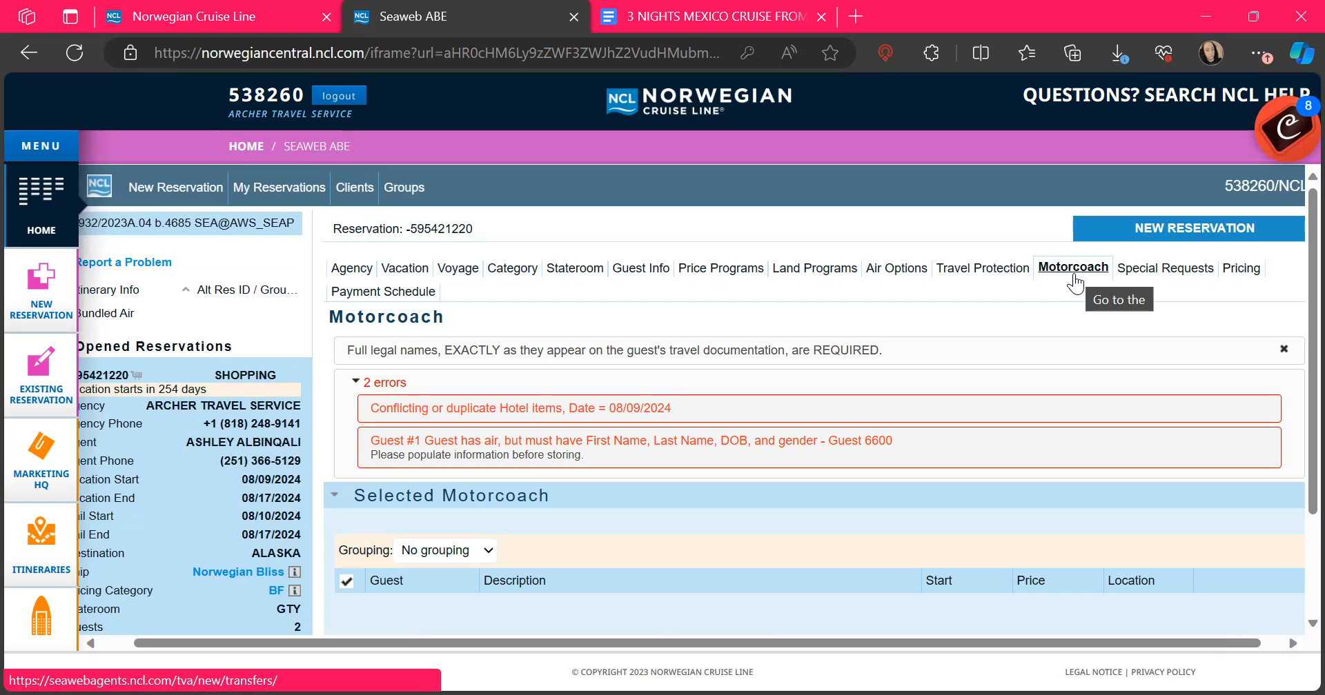
# Step: Add a [CA02] Push Beds Together request for both guests, dated 08/10/2024 at 12:00 PM
pyautogui.click(1074, 269)
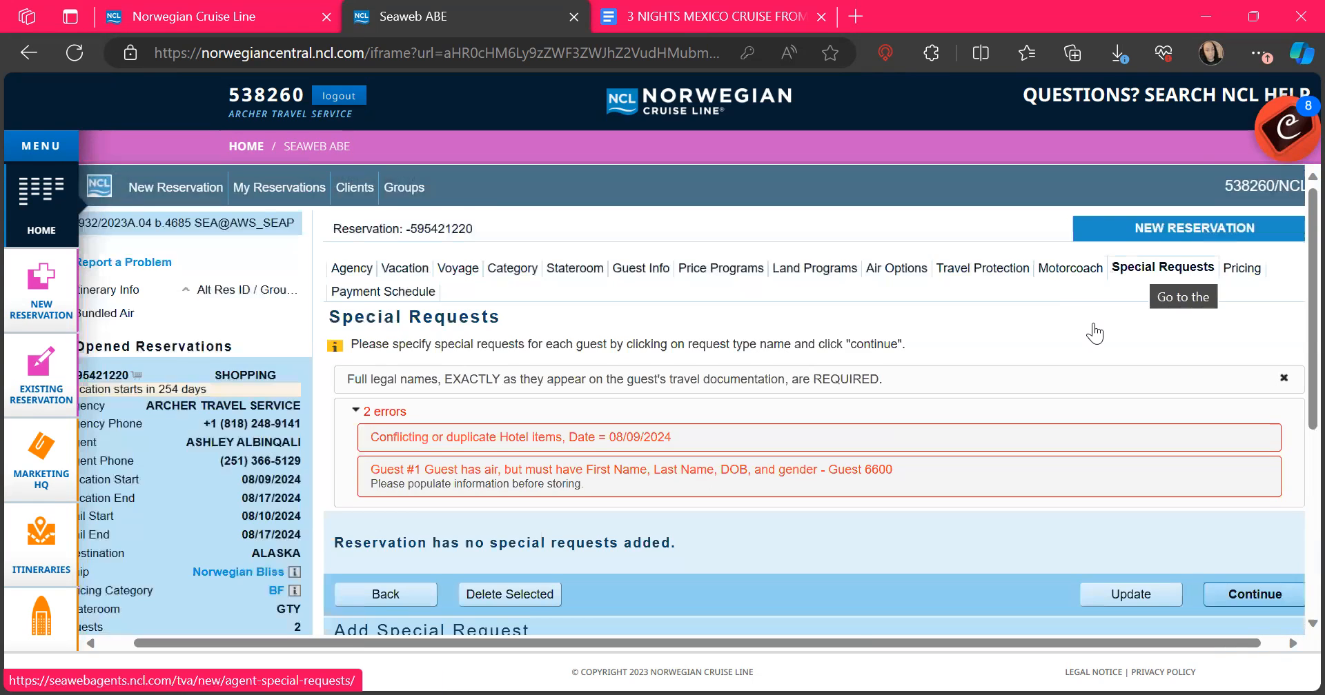
pyautogui.scroll(-4, 1006, 380)
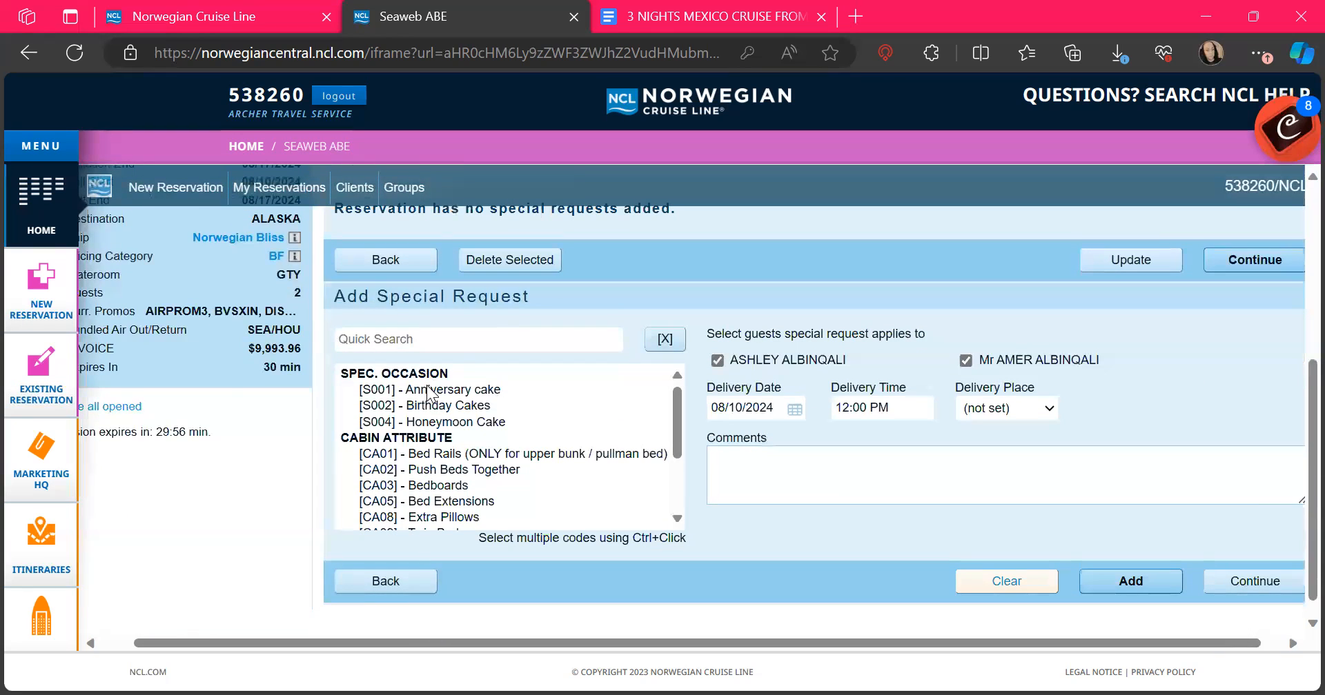
pyautogui.scroll(-1, 536, 416)
pyautogui.scroll(-1, 537, 421)
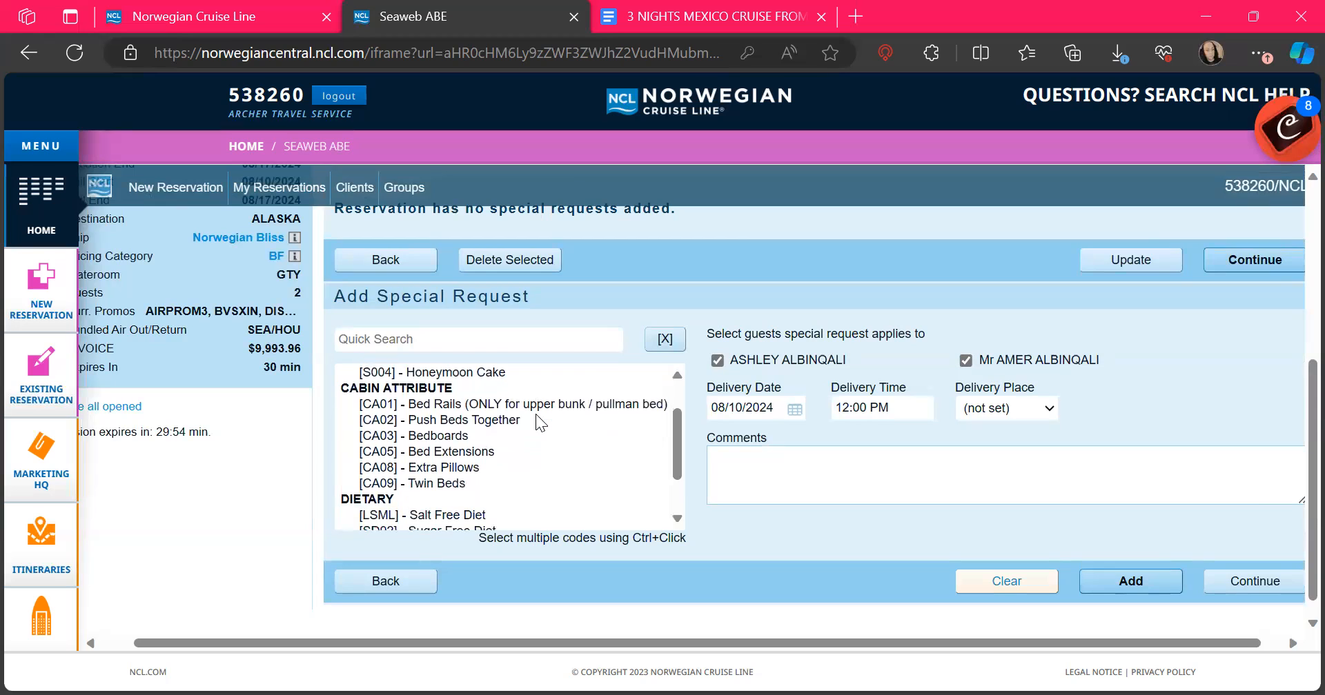
pyautogui.click(476, 411)
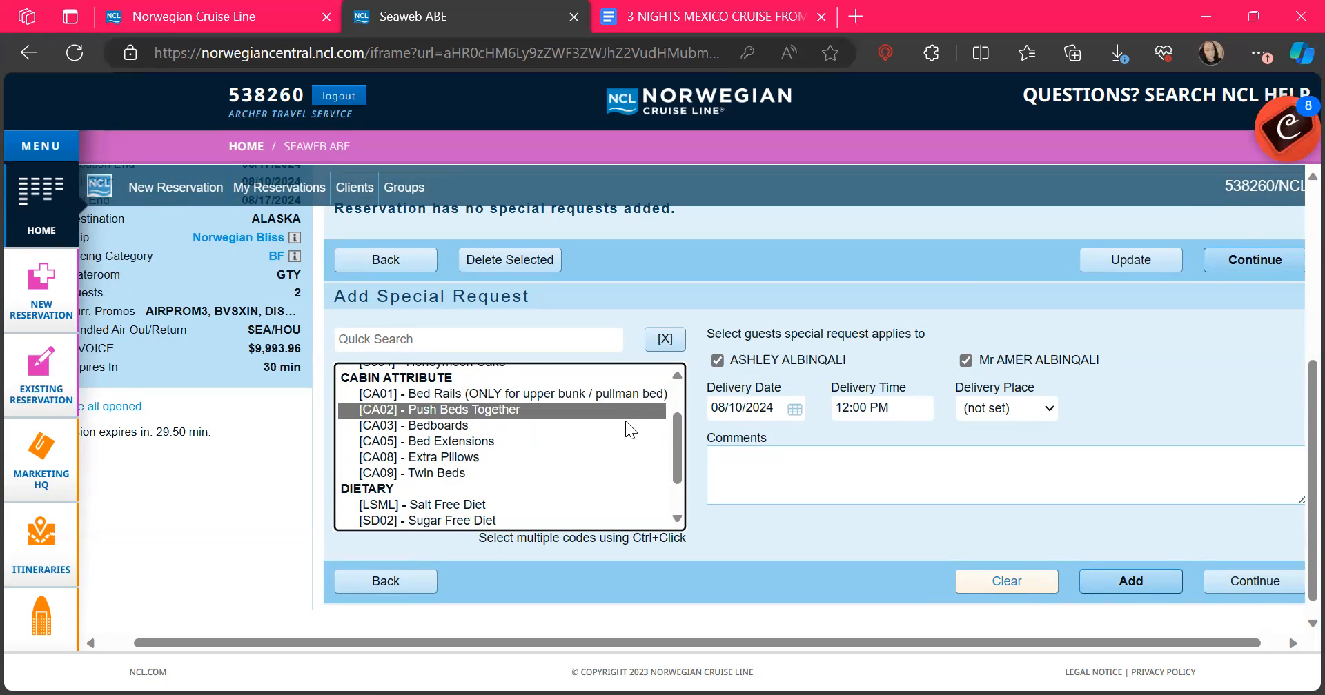
pyautogui.click(1124, 586)
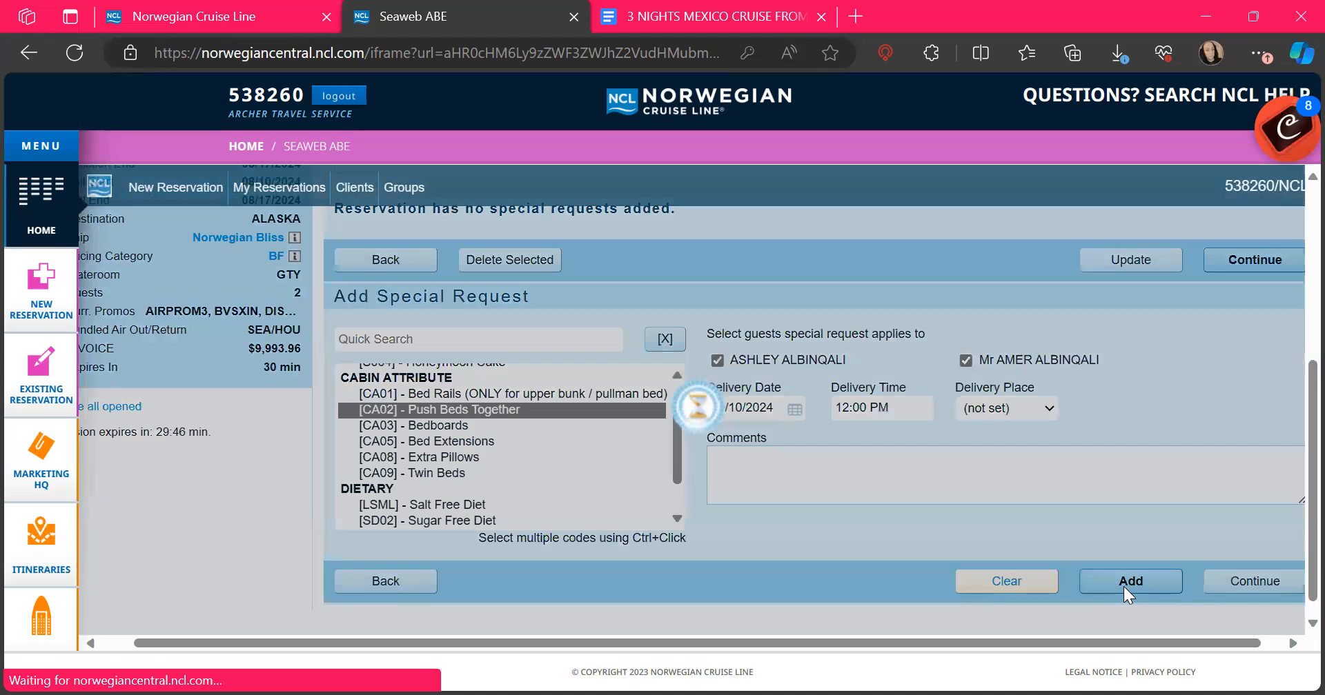
pyautogui.scroll(-4, 1124, 586)
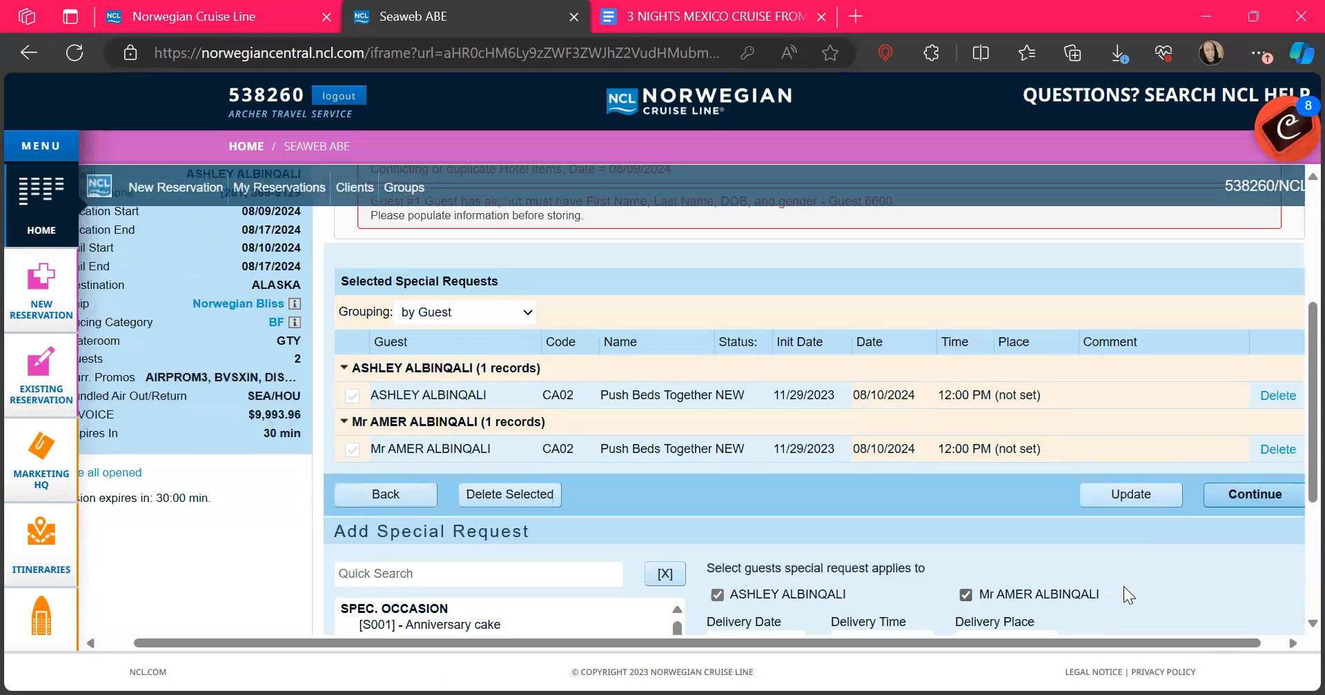
pyautogui.scroll(-2, 882, 515)
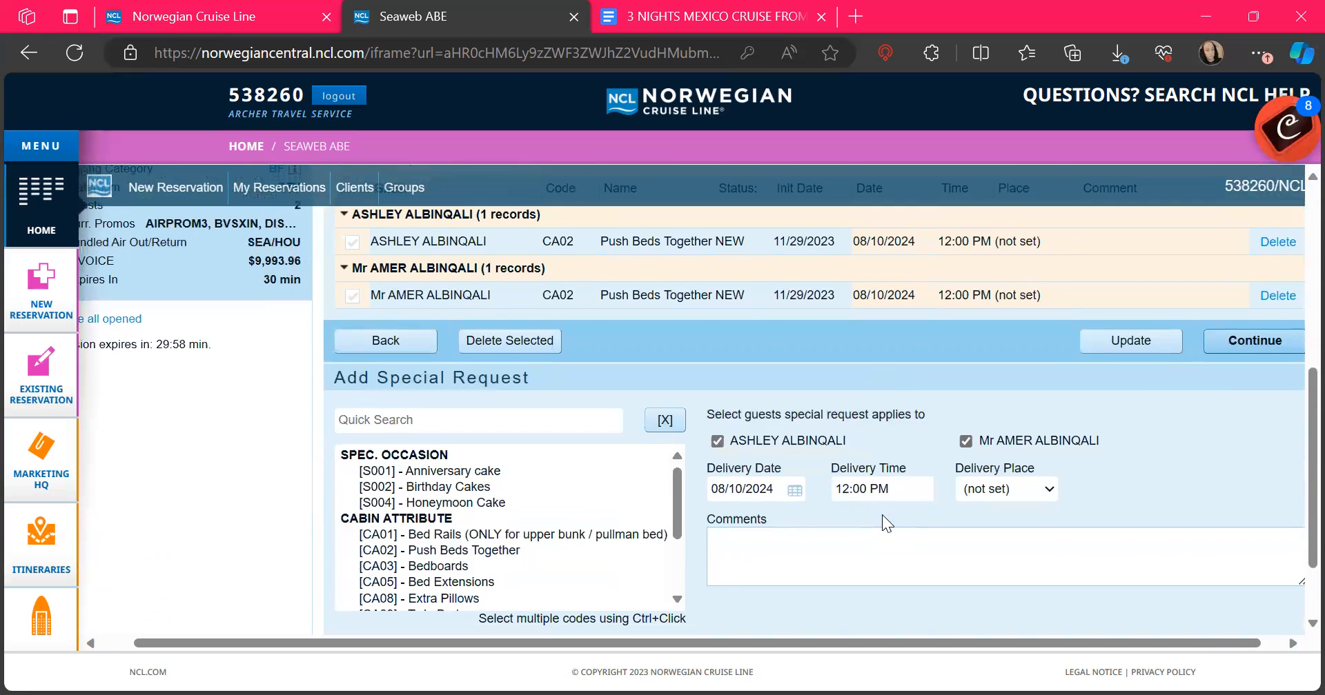
pyautogui.scroll(-3, 511, 532)
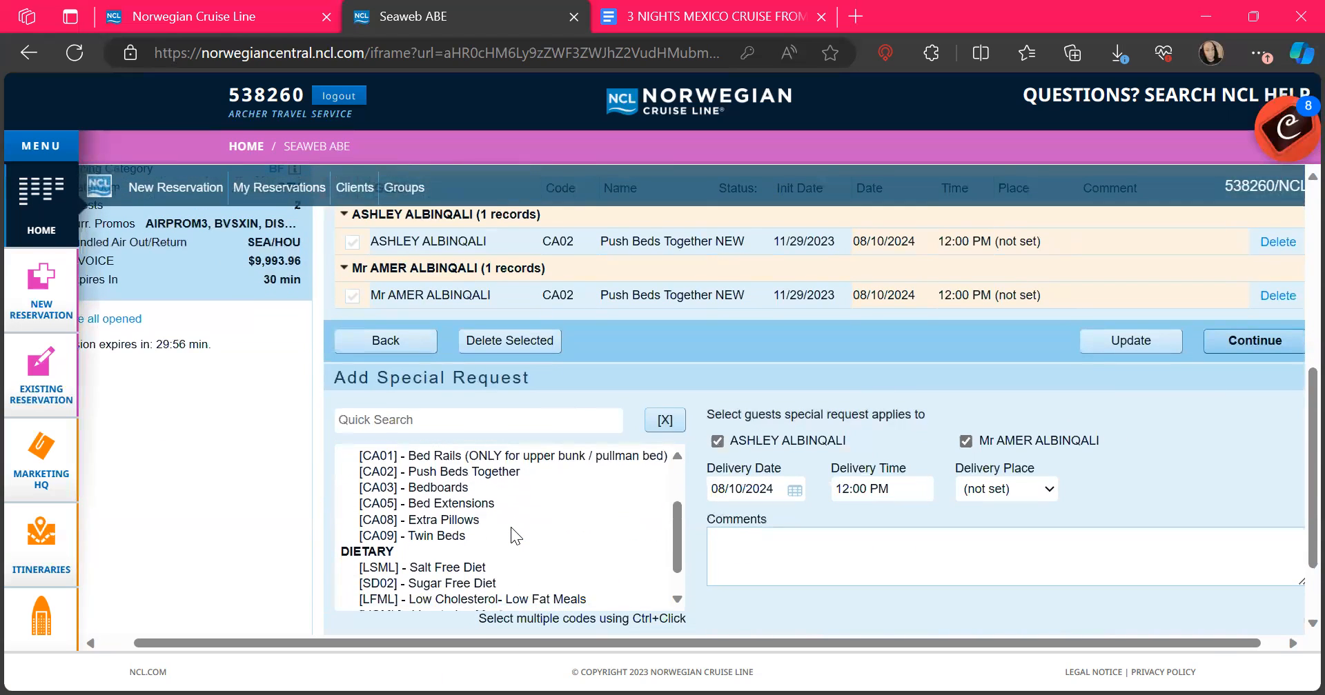
pyautogui.scroll(-1, 511, 532)
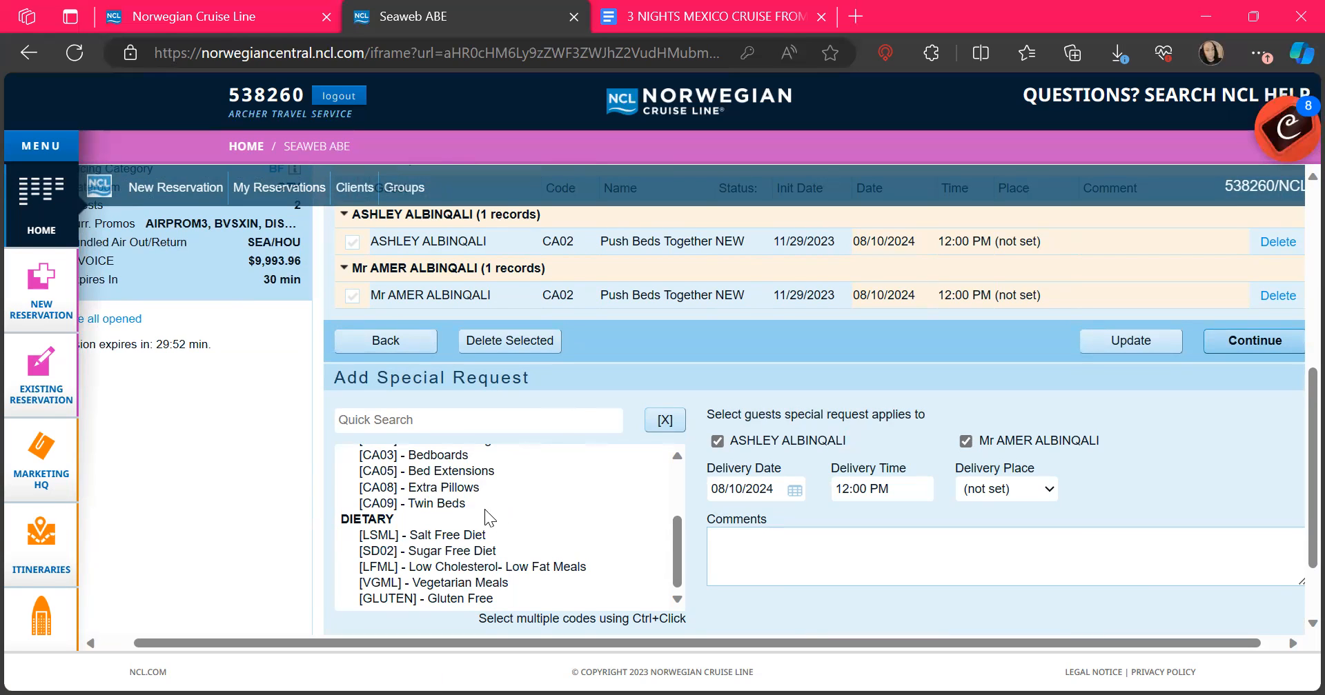
pyautogui.scroll(-1, 507, 524)
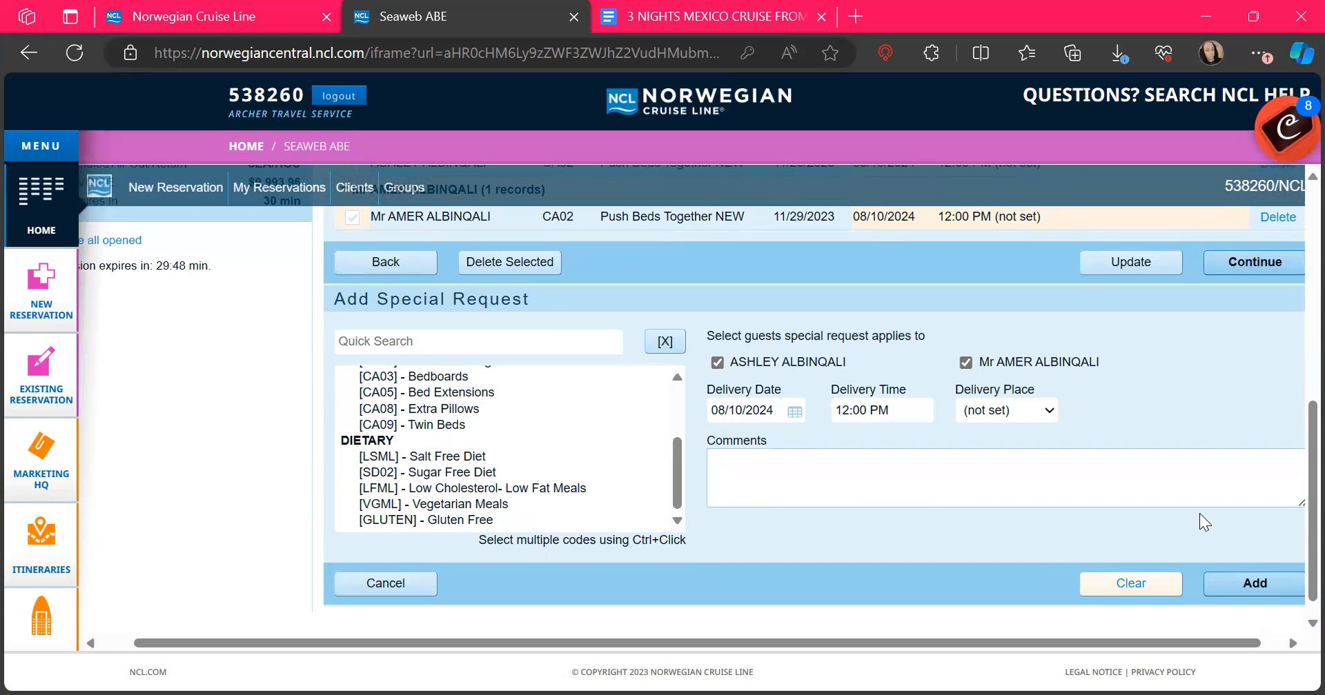
pyautogui.scroll(2, 1199, 514)
# Step: Move on to the reservation's Pricing page and review its promo codes
pyautogui.click(1237, 390)
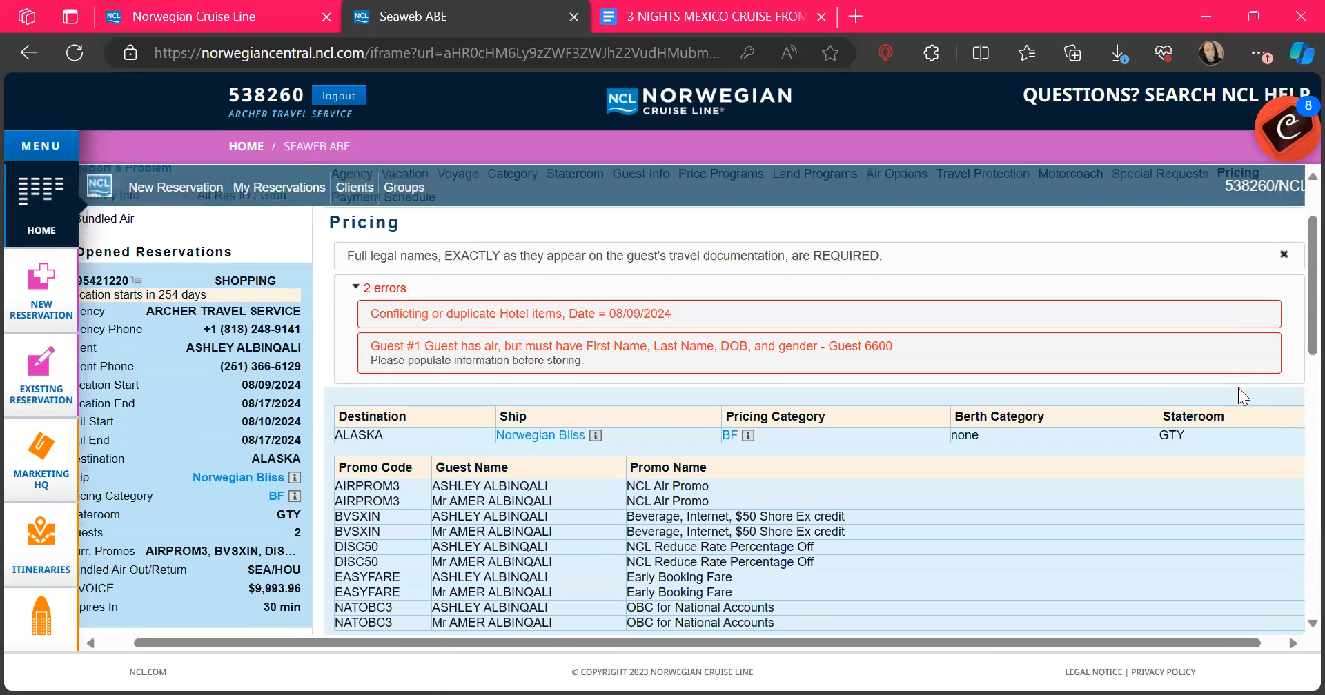
pyautogui.scroll(-2, 1237, 387)
pyautogui.scroll(1, 1238, 388)
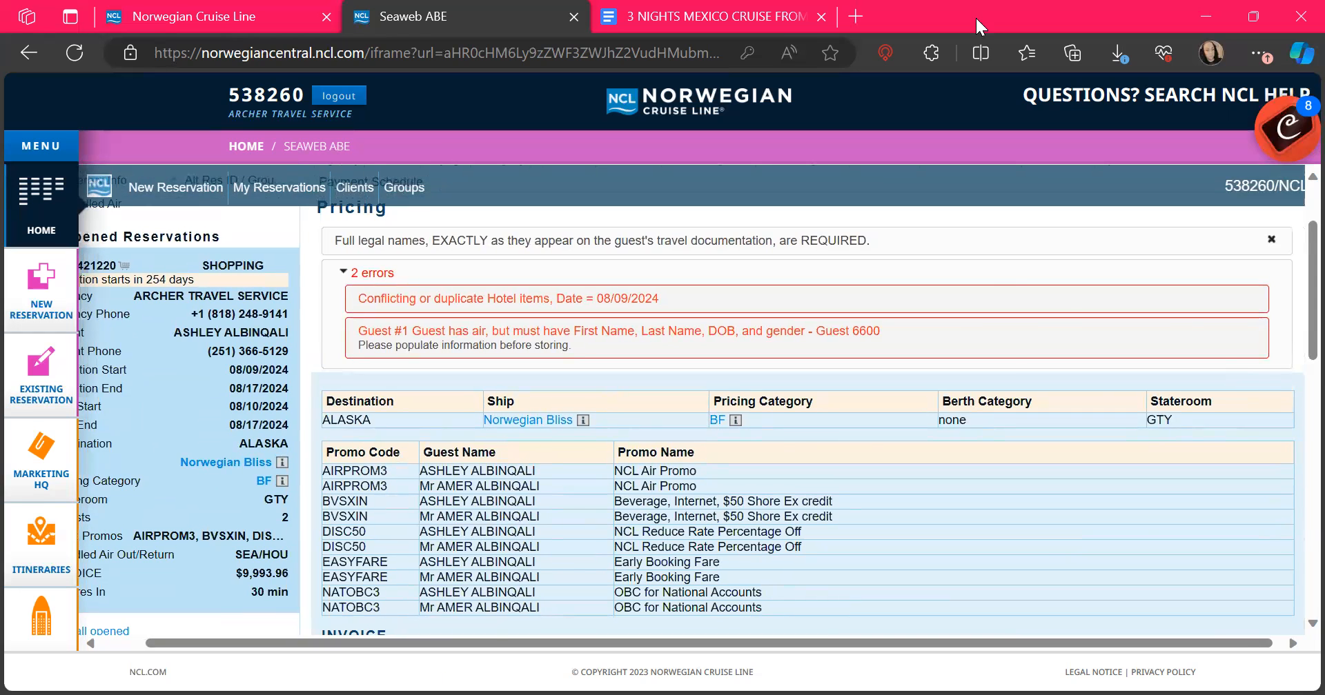
pyautogui.scroll(2, 1008, 350)
pyautogui.scroll(-5, 1009, 349)
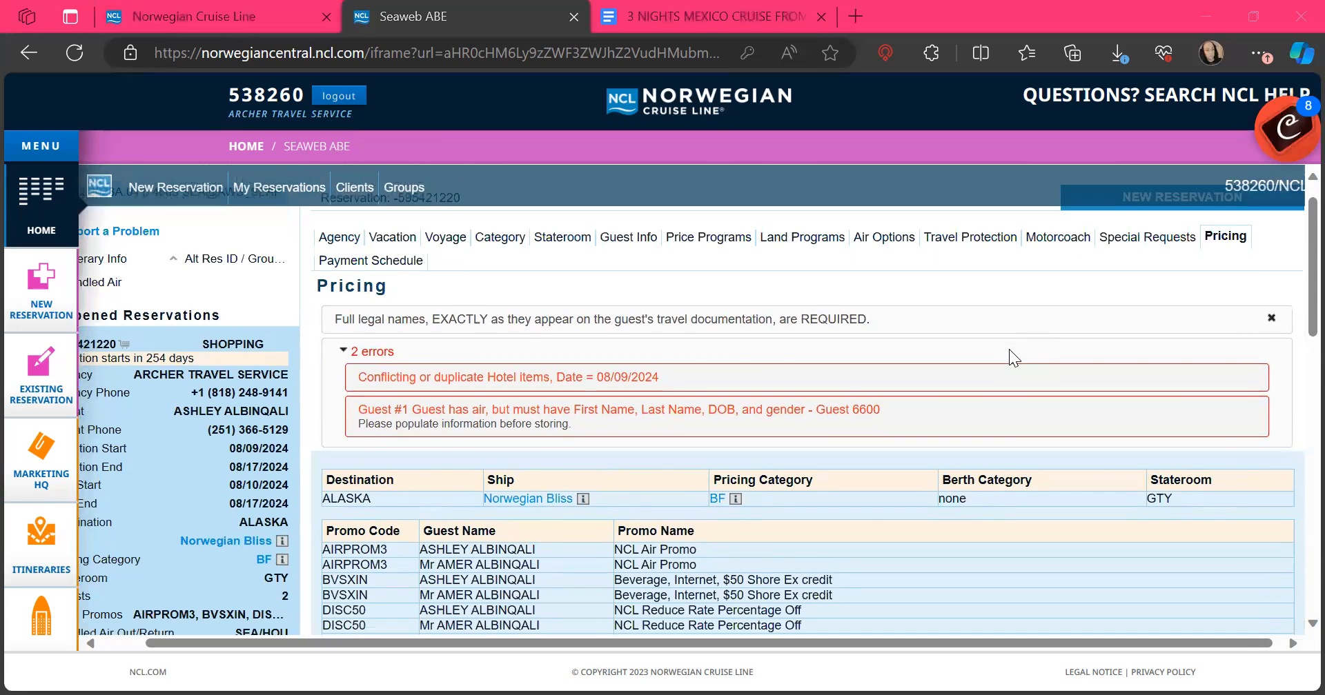
pyautogui.scroll(-1, 1009, 349)
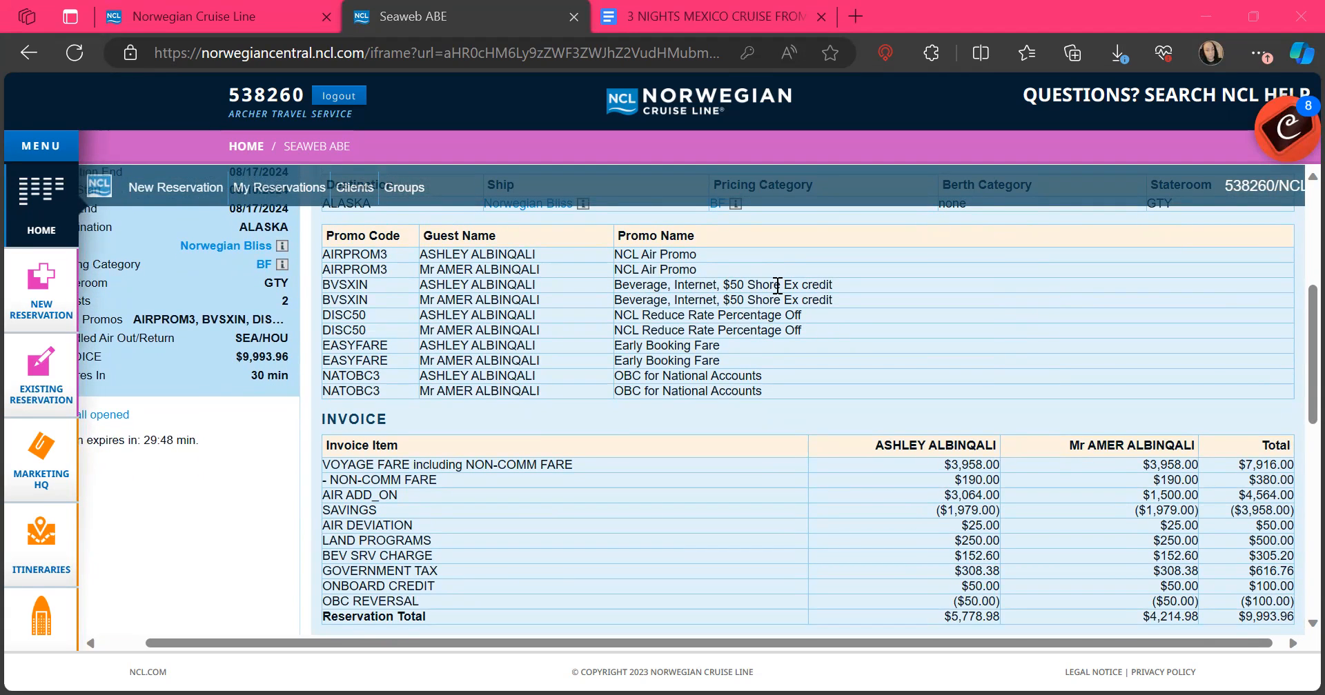
pyautogui.scroll(-1, 890, 331)
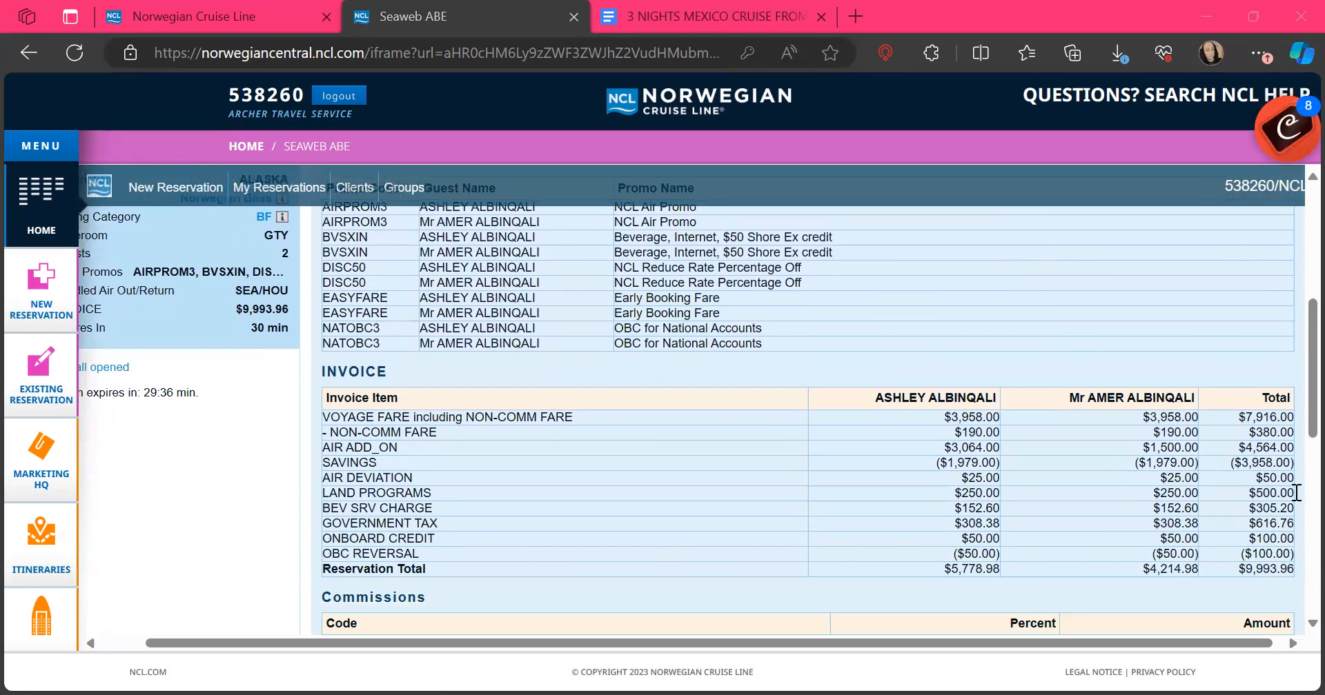
pyautogui.scroll(-3, 1293, 564)
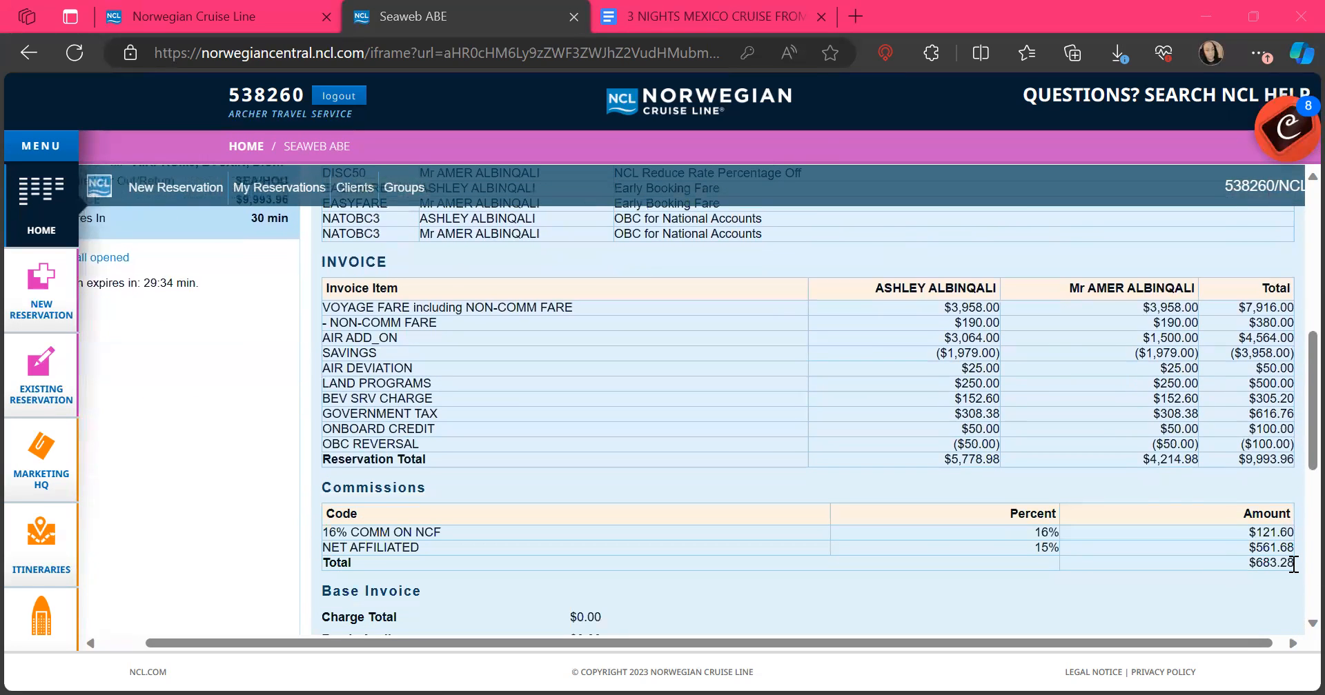
pyautogui.scroll(-1, 1293, 564)
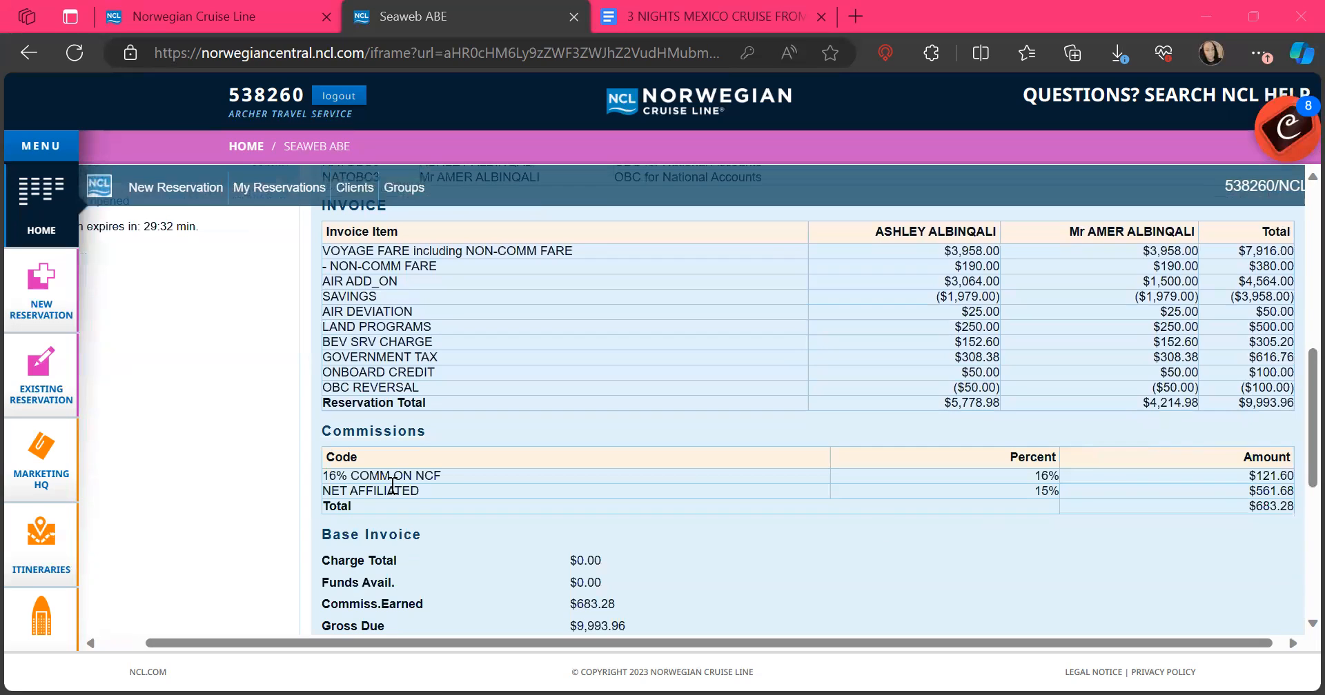
# Step: Review the $9,993.96 invoice, commissions and cruise add-ons, then continue to the Payment Schedule
pyautogui.moveTo(1228, 501); pyautogui.dragTo(1235, 510)
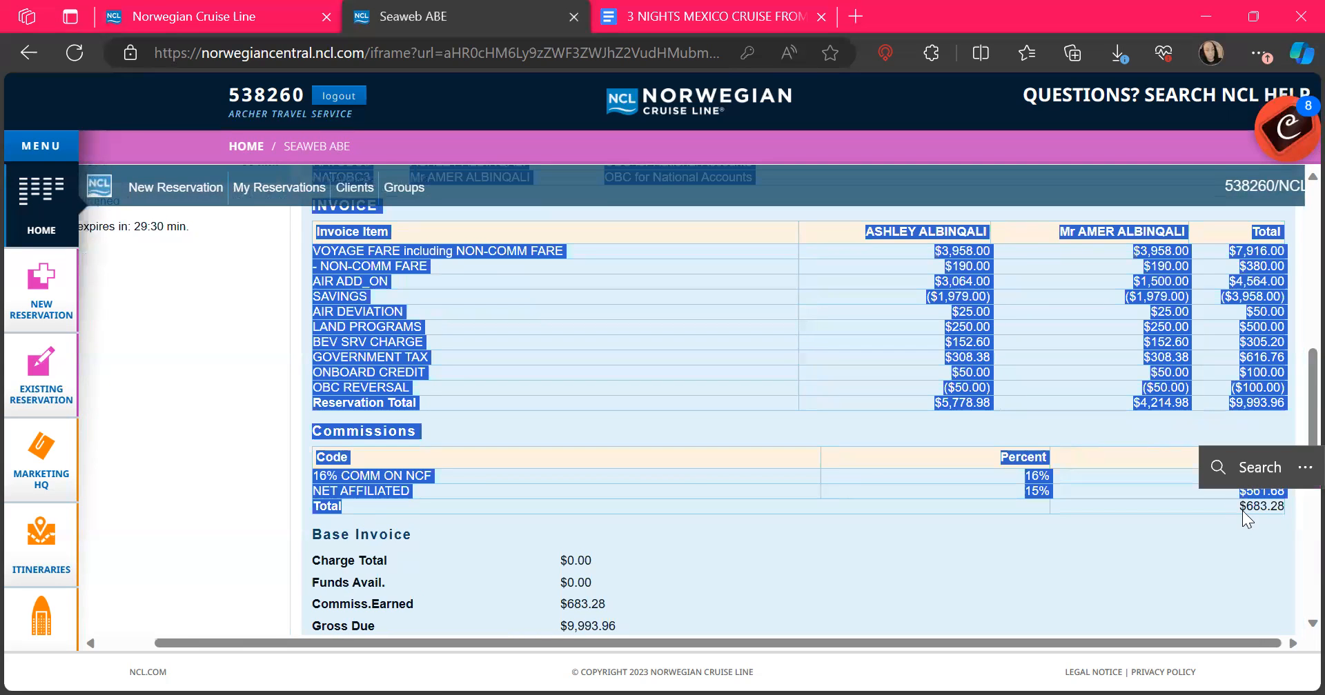
pyautogui.click(1234, 511)
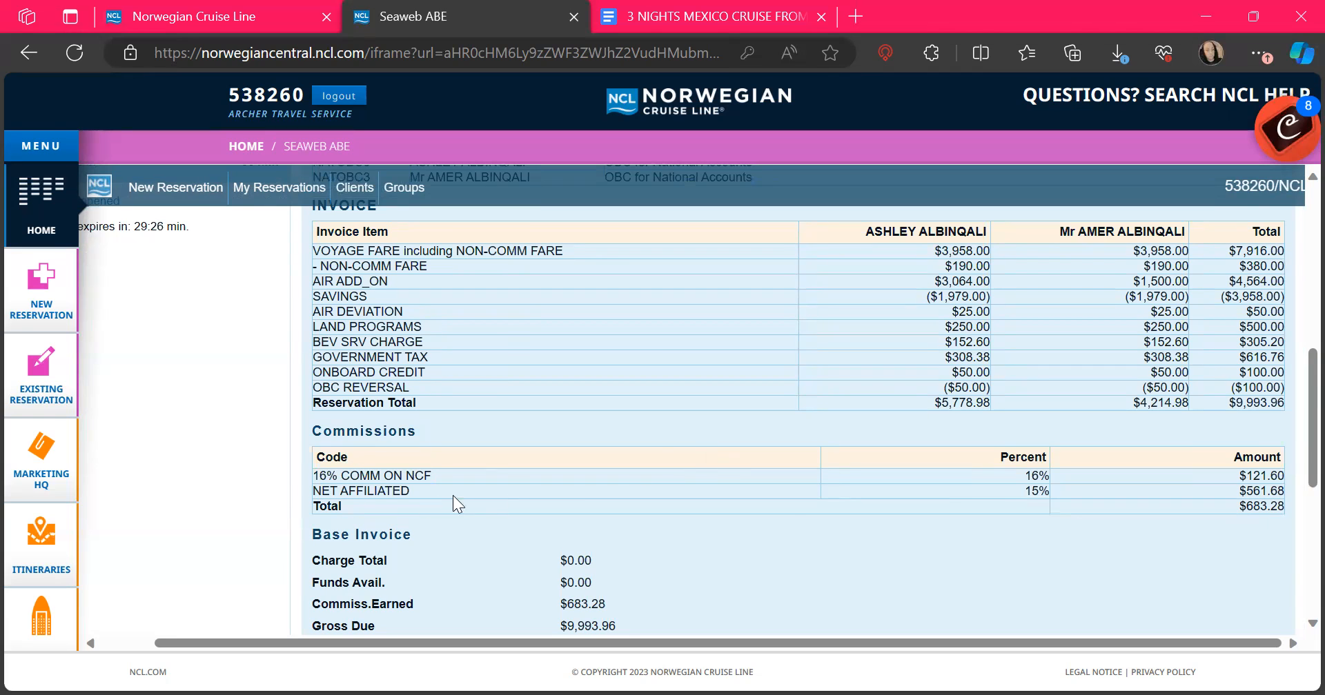
pyautogui.scroll(-1, 1264, 509)
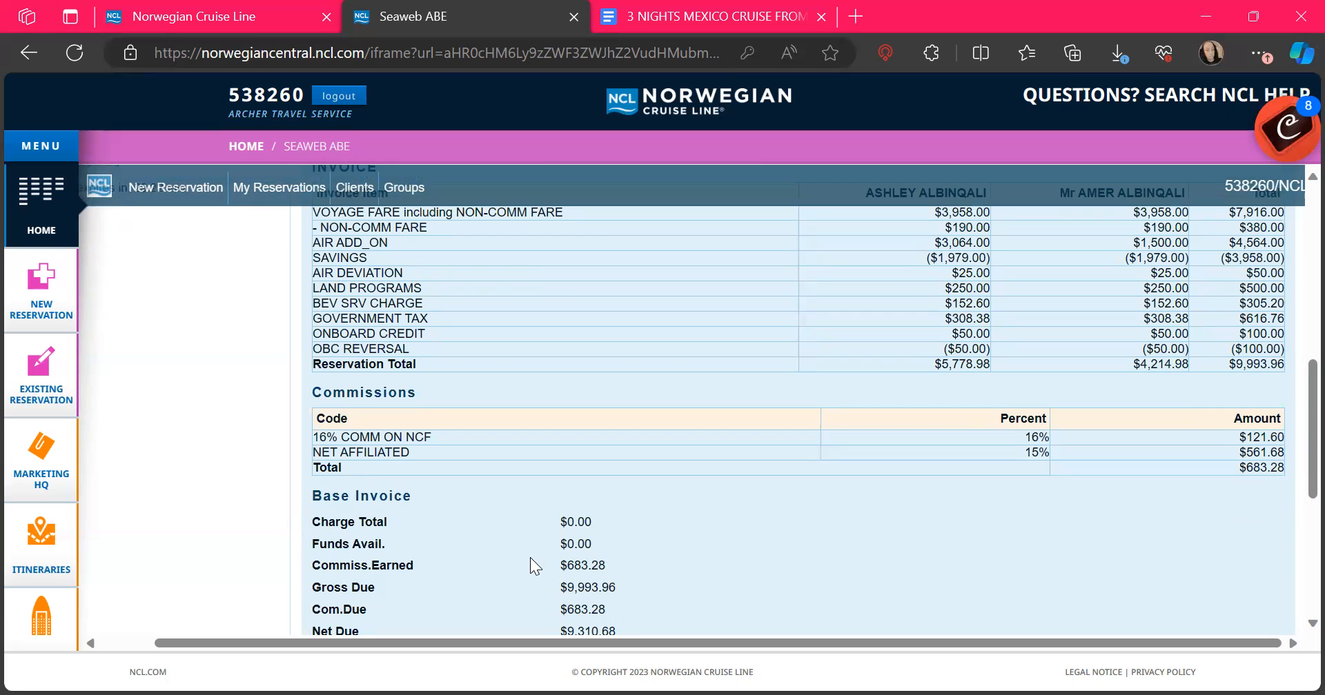
pyautogui.scroll(-3, 740, 551)
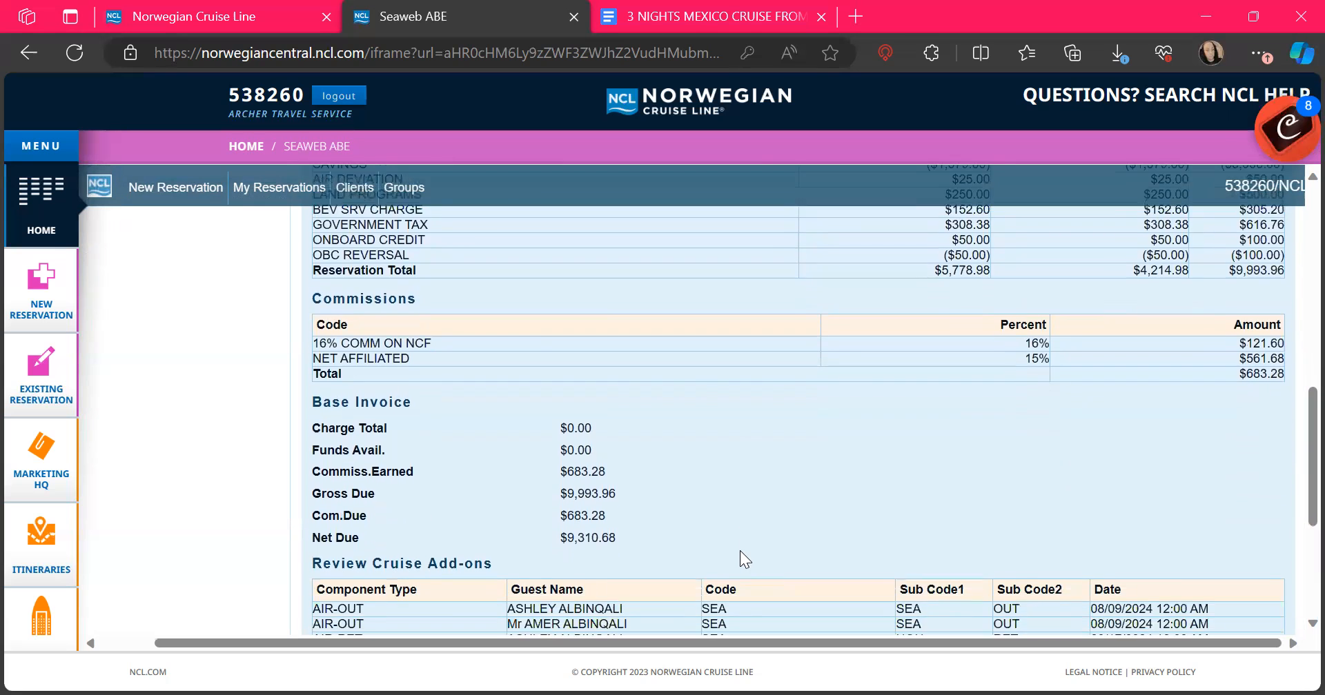
pyautogui.scroll(-4, 739, 551)
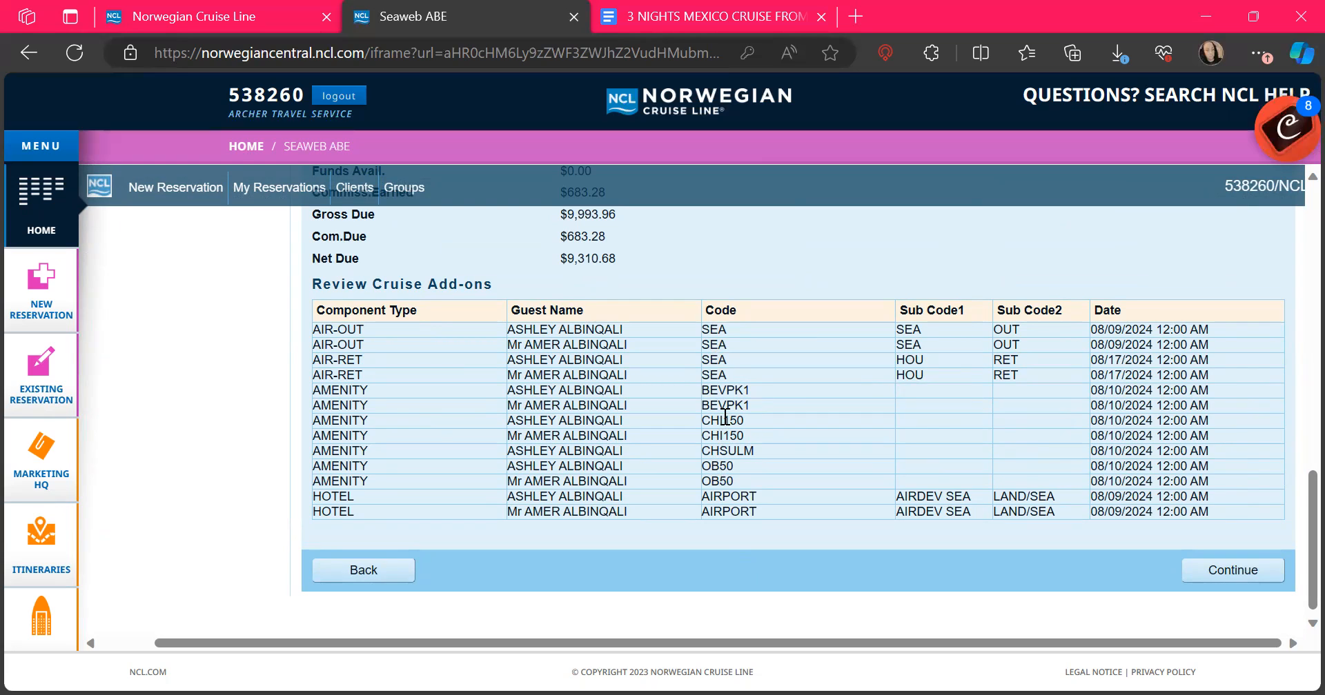
pyautogui.scroll(-1, 732, 460)
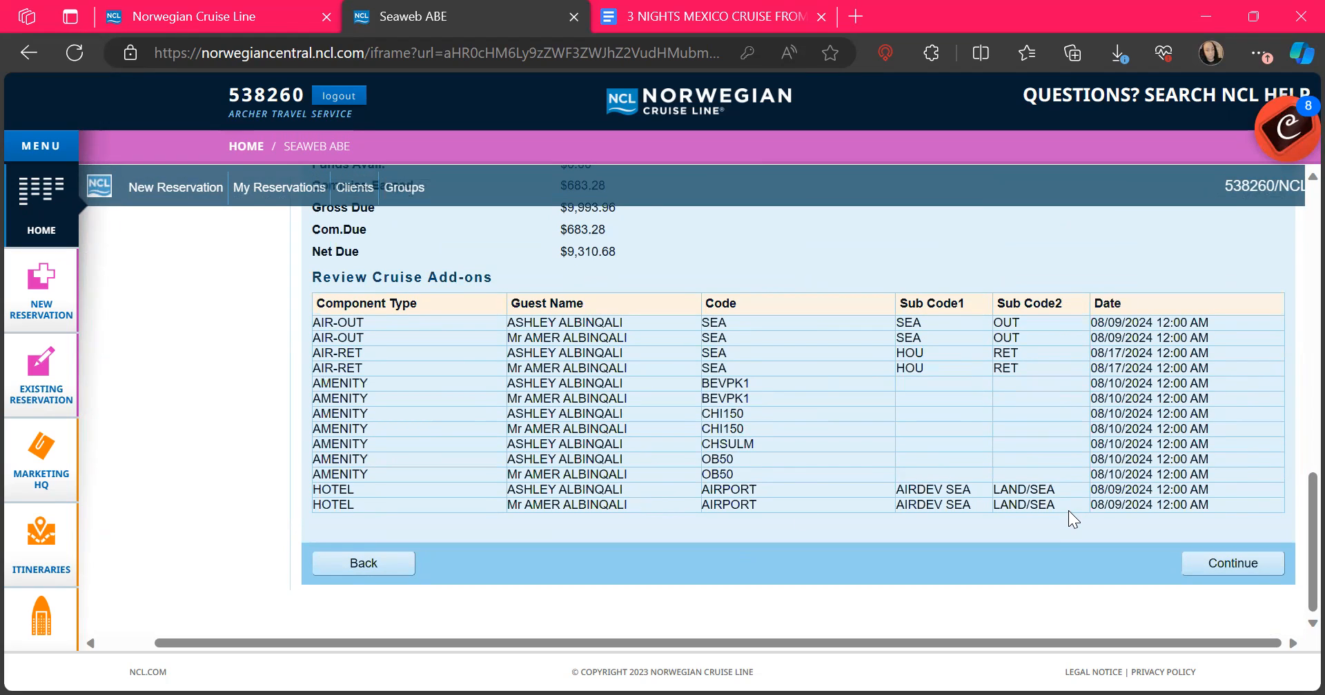
pyautogui.scroll(5, 1068, 511)
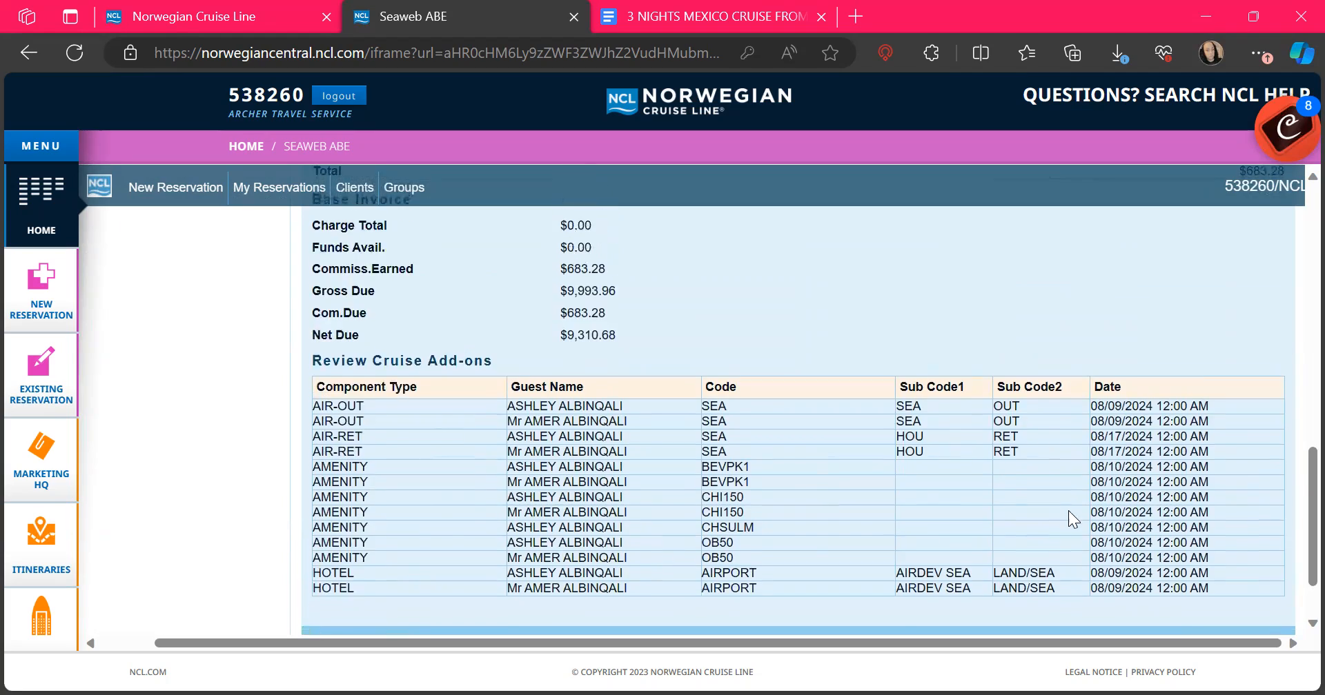
pyautogui.scroll(8, 1068, 512)
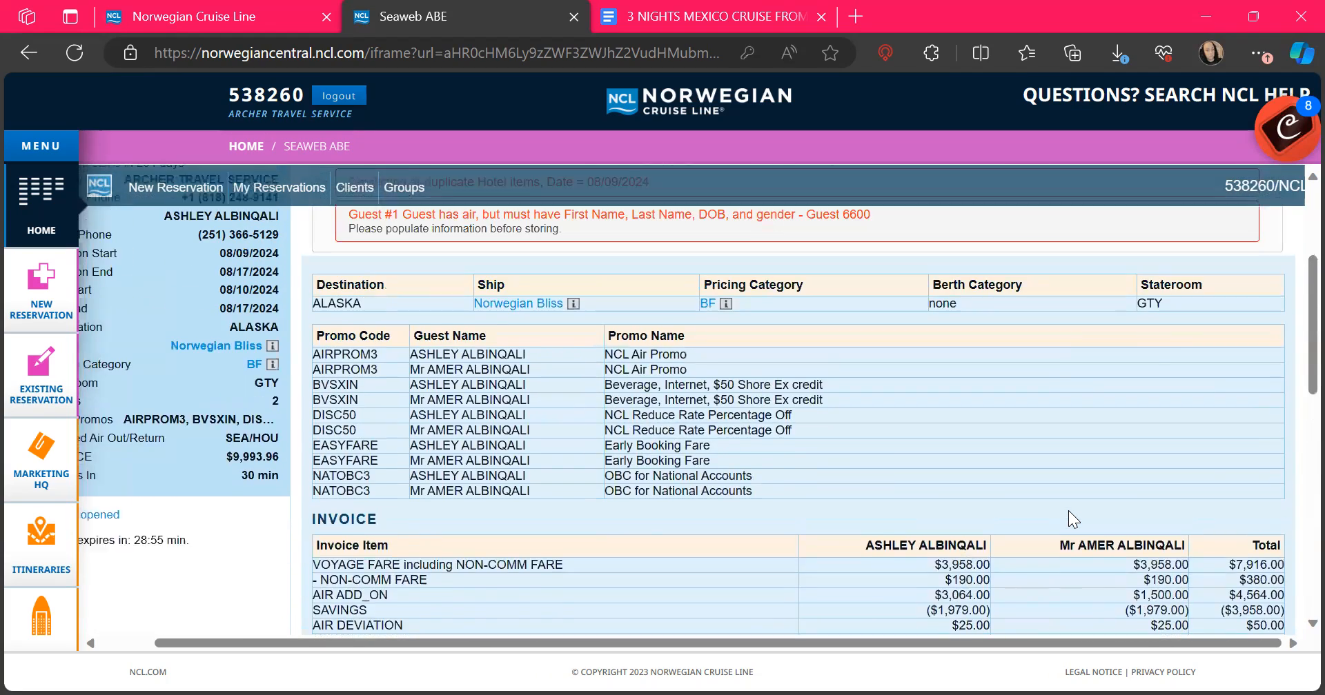
pyautogui.scroll(-12, 1069, 514)
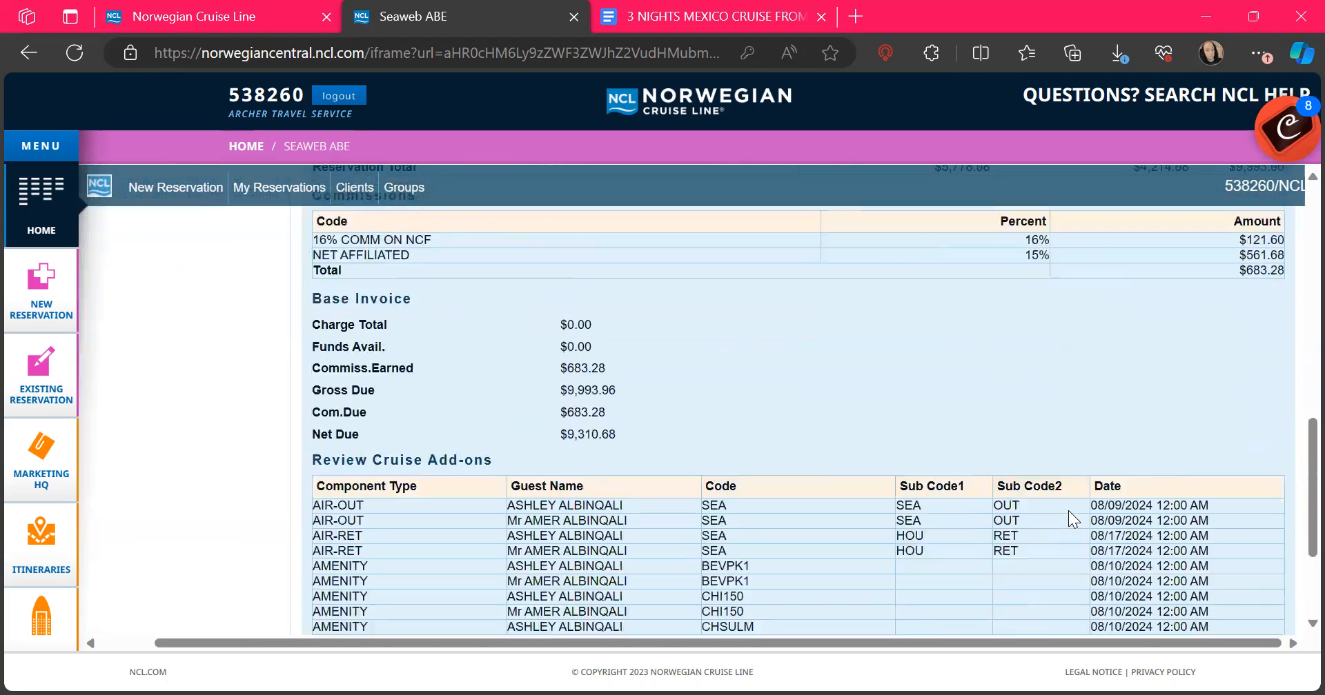
pyautogui.click(1223, 564)
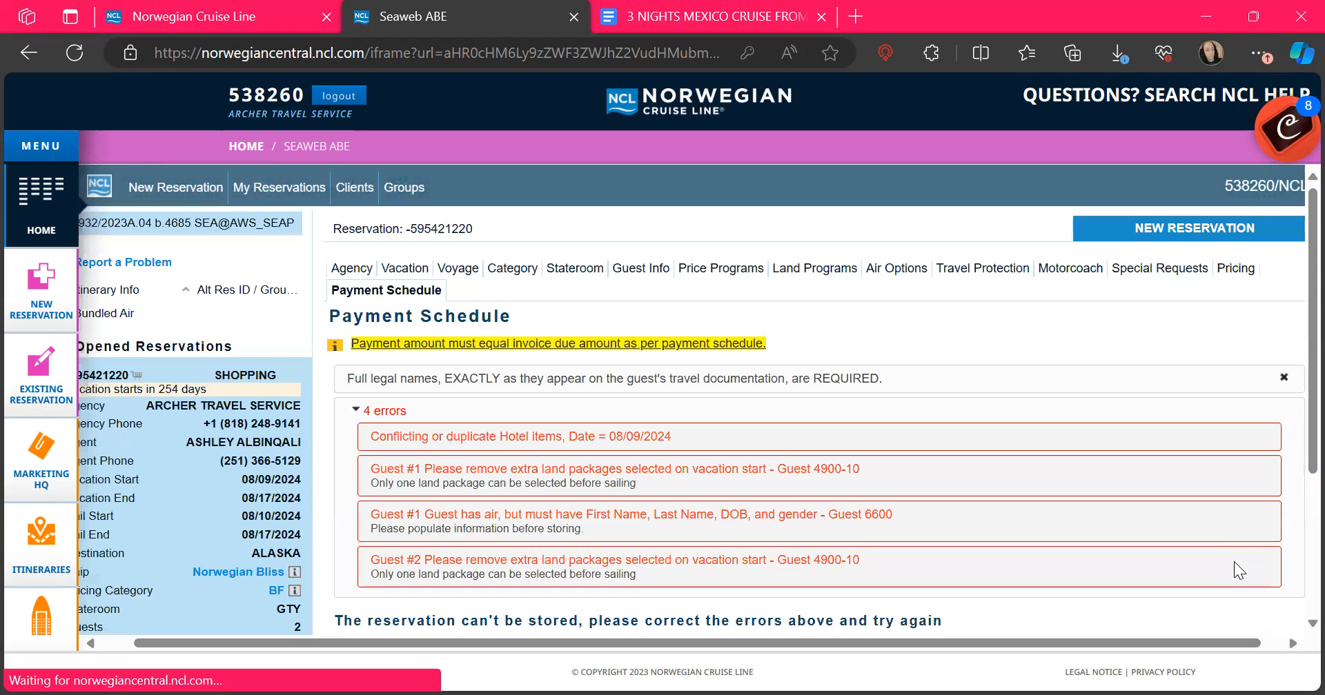
pyautogui.scroll(-10, 1234, 561)
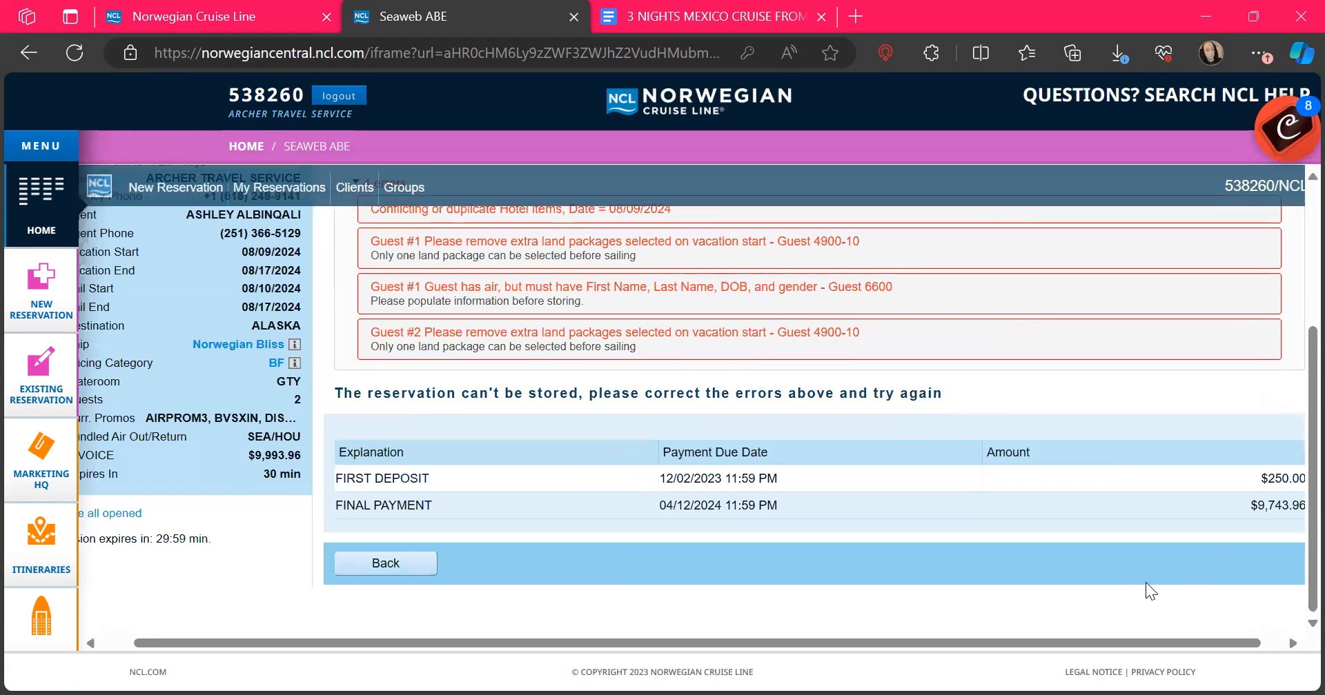
pyautogui.scroll(1, 1145, 583)
pyautogui.hscroll(1, 1145, 582)
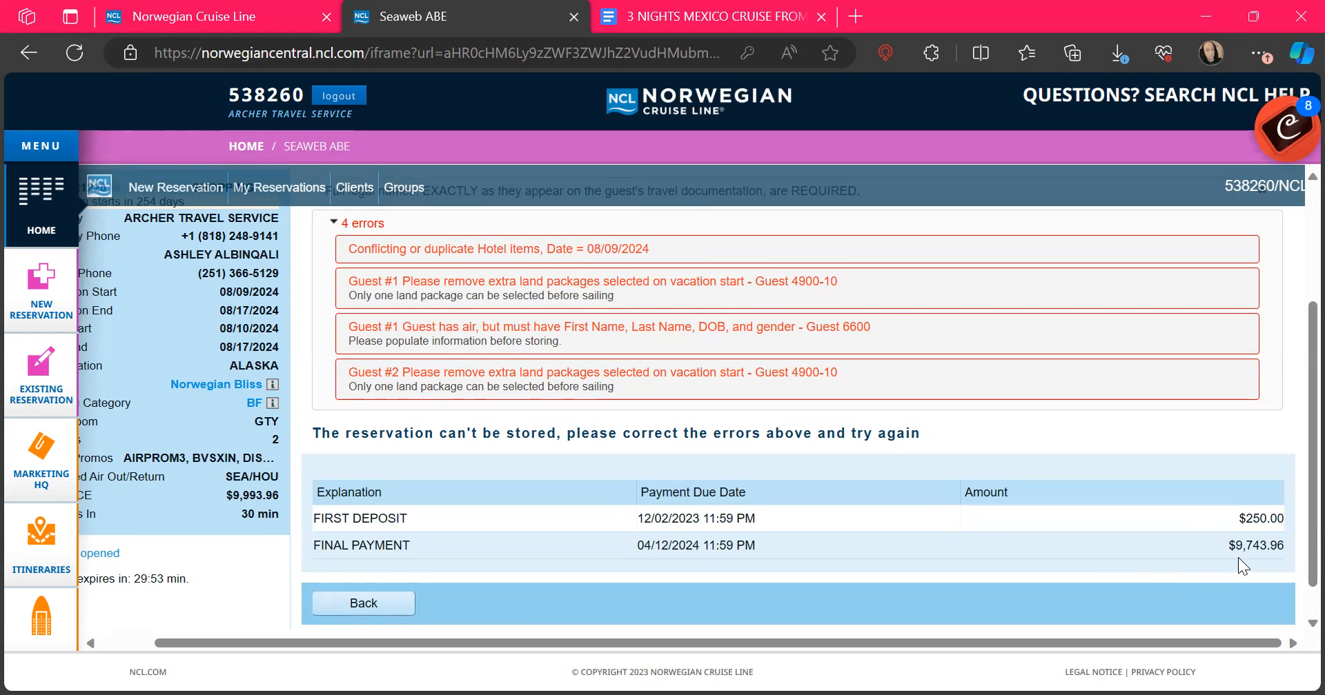
pyautogui.scroll(-1, 1238, 557)
pyautogui.scroll(2, 1238, 557)
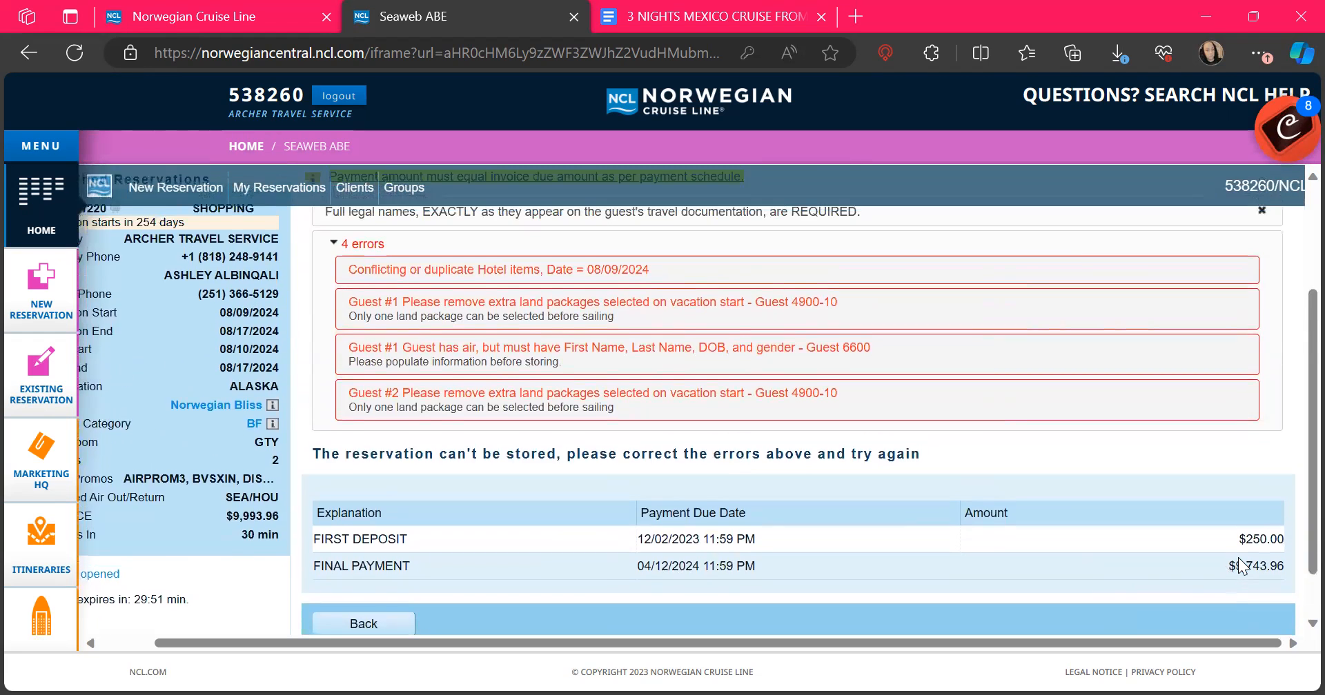
pyautogui.scroll(2, 1238, 558)
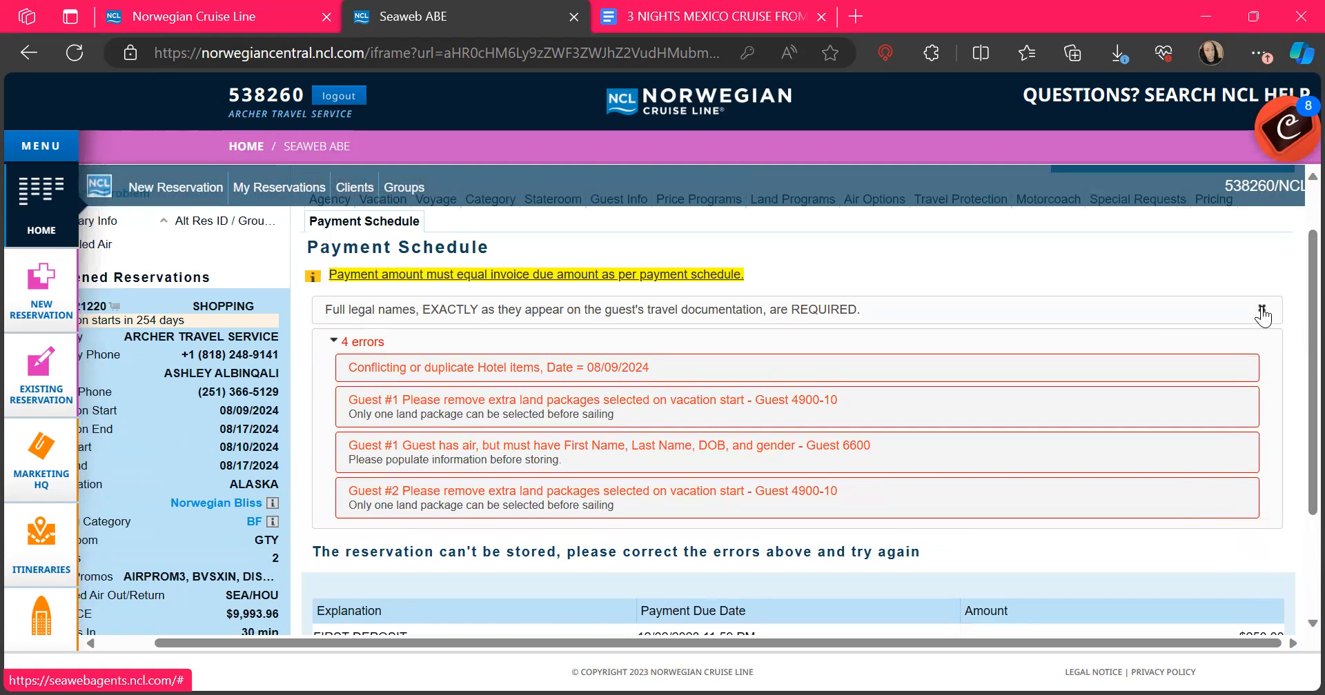
pyautogui.scroll(1, 1261, 310)
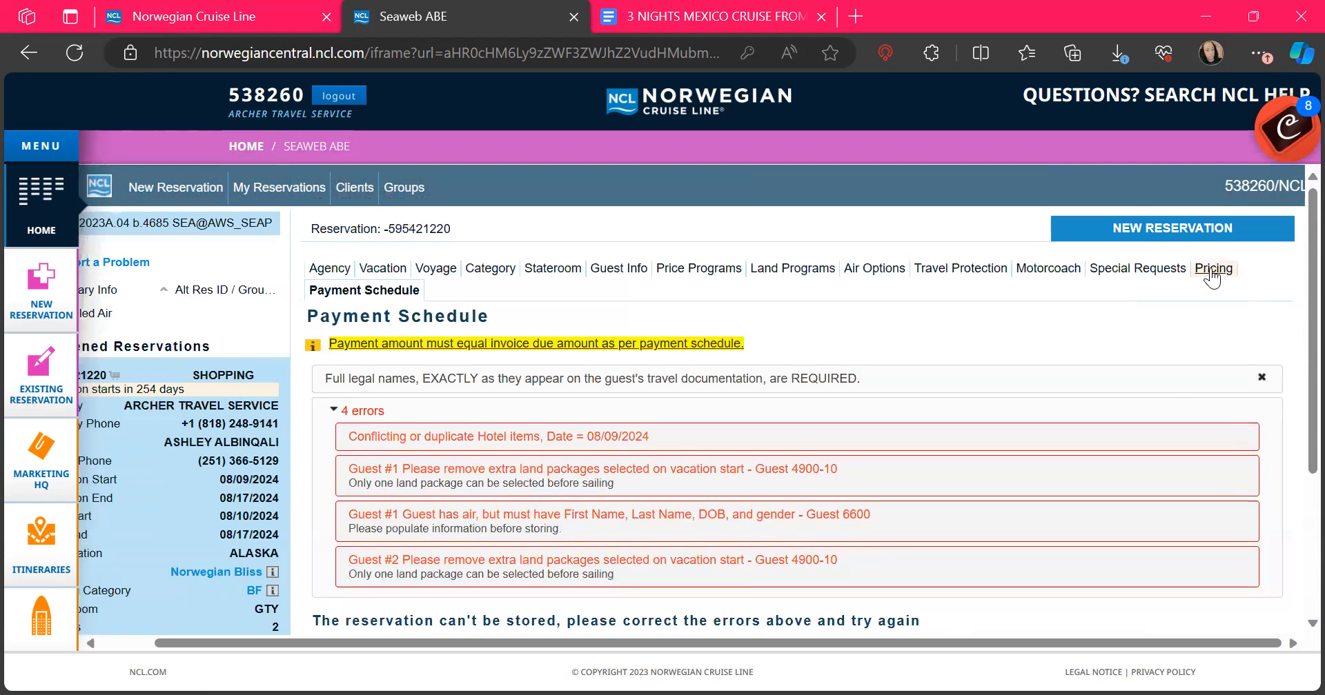
pyautogui.scroll(-3, 1171, 383)
pyautogui.scroll(1, 1171, 383)
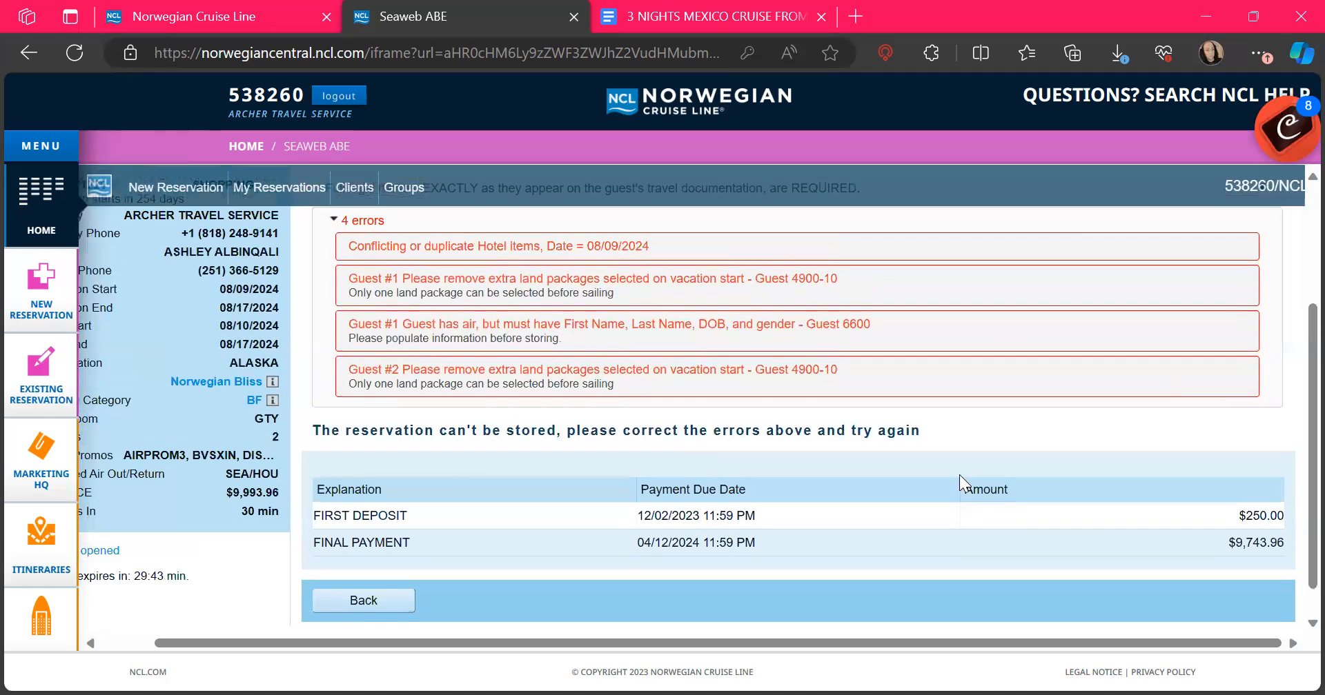
pyautogui.click(362, 600)
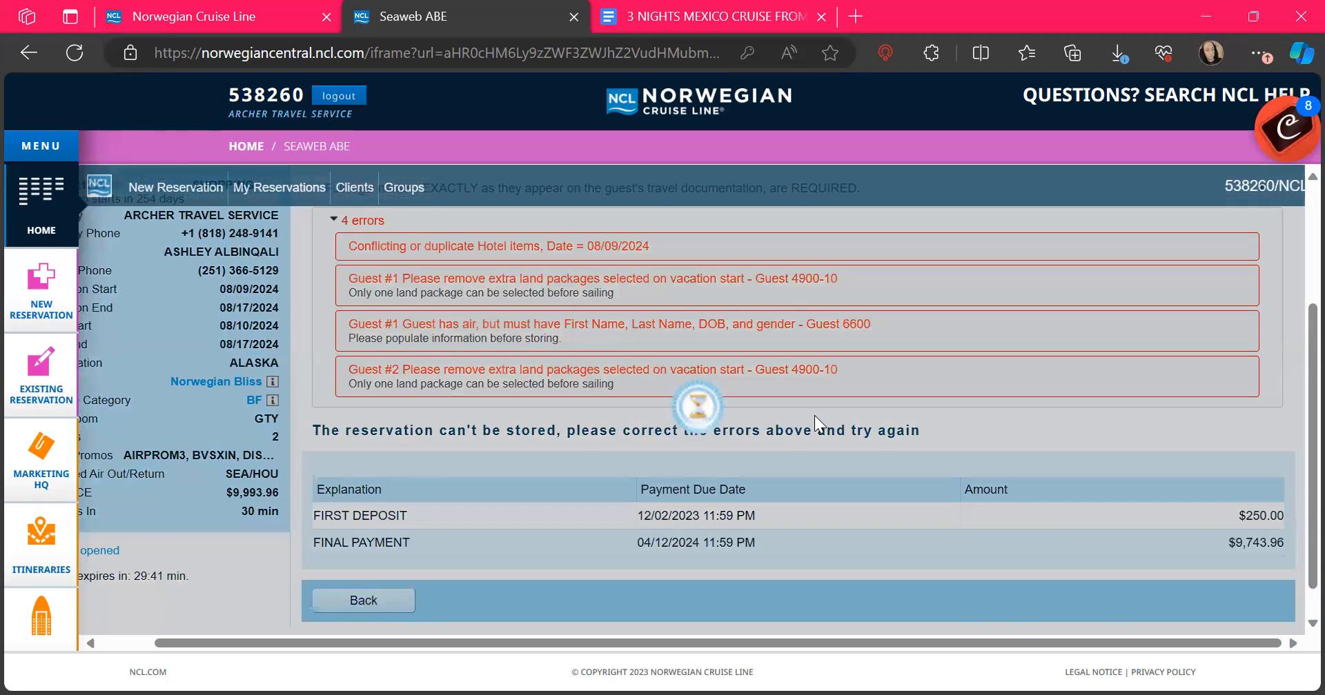
pyautogui.scroll(-15, 1023, 411)
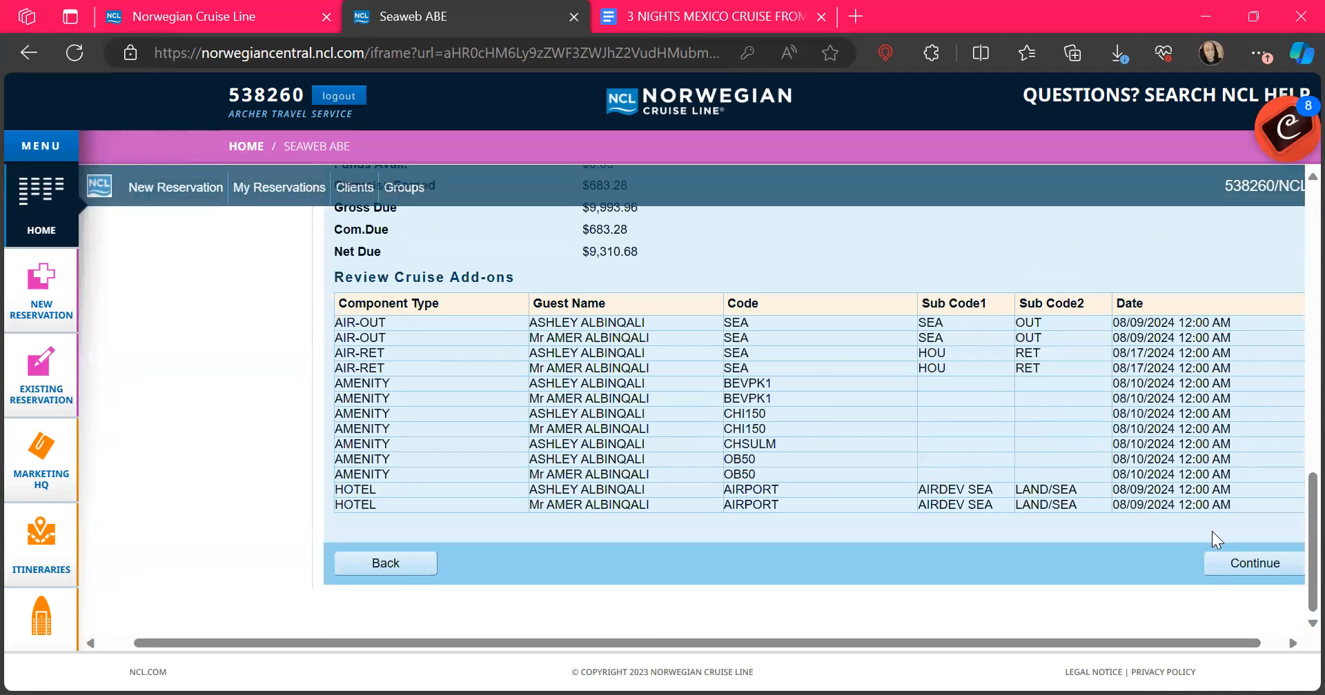
pyautogui.click(1222, 562)
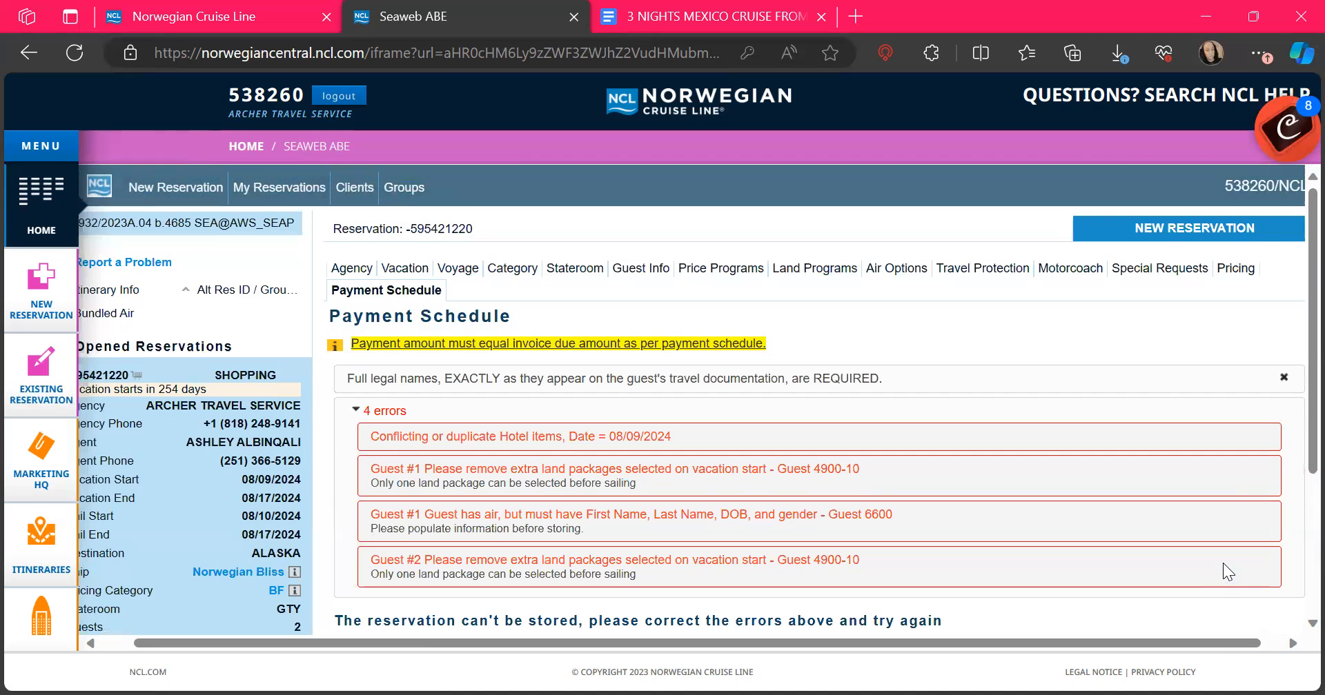
pyautogui.scroll(-3, 1222, 563)
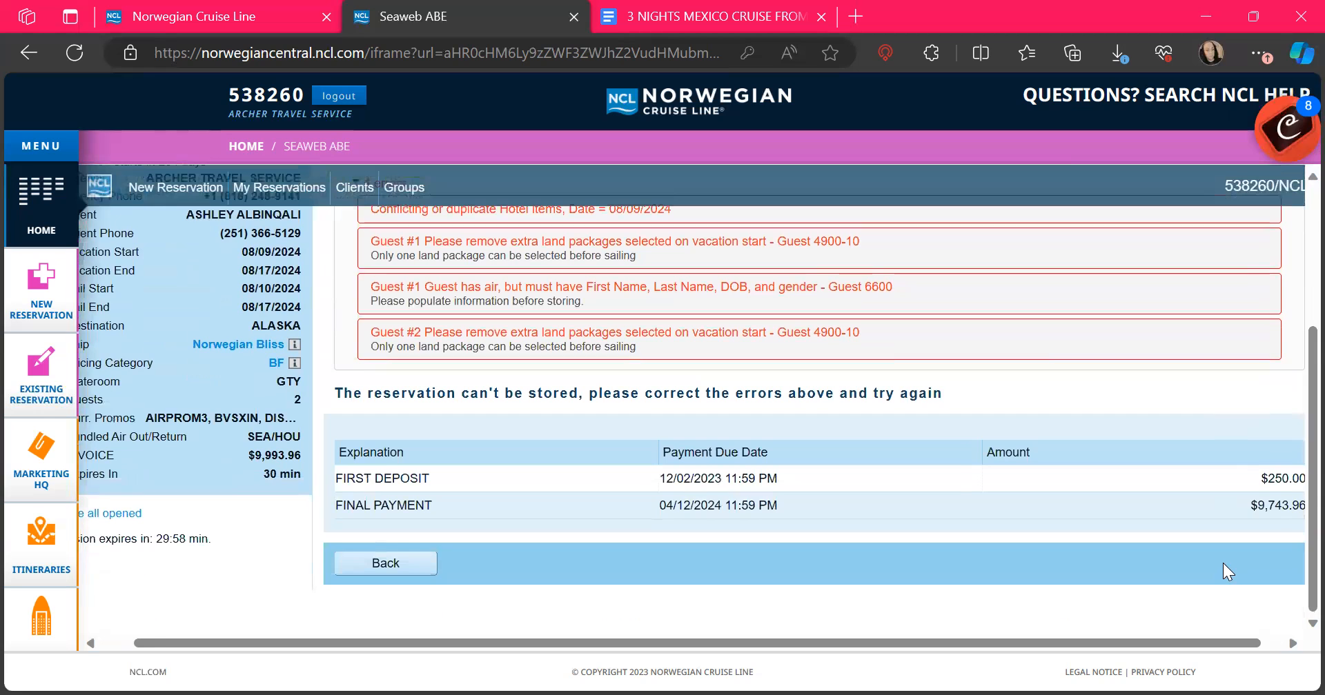
pyautogui.scroll(3, 1223, 563)
pyautogui.scroll(-3, 1223, 563)
pyautogui.scroll(3, 1223, 563)
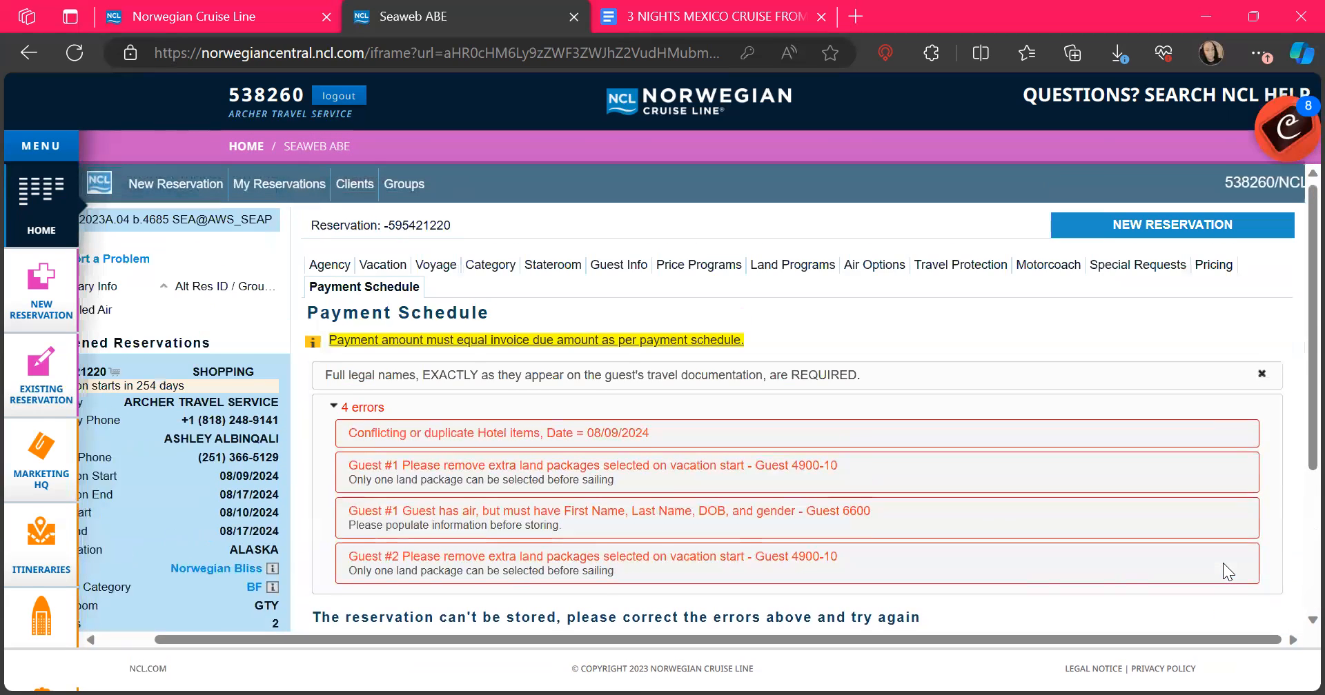
pyautogui.scroll(-1, 865, 421)
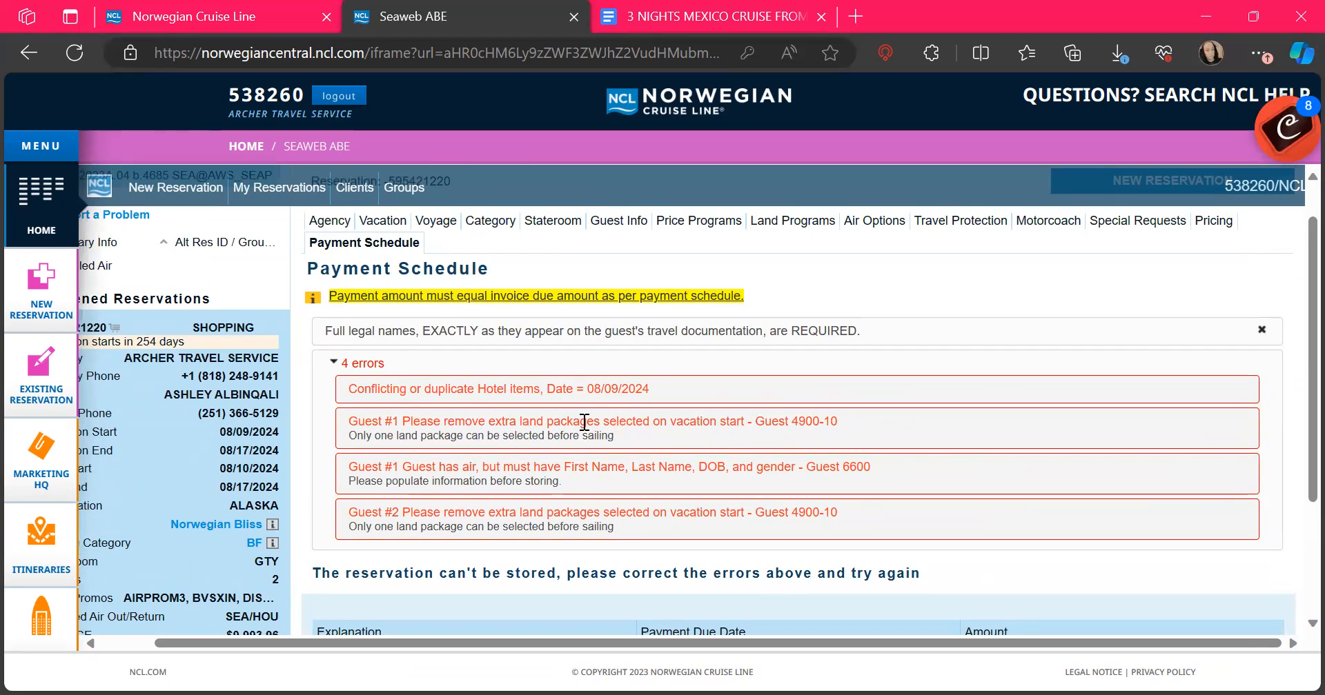
pyautogui.scroll(1, 755, 425)
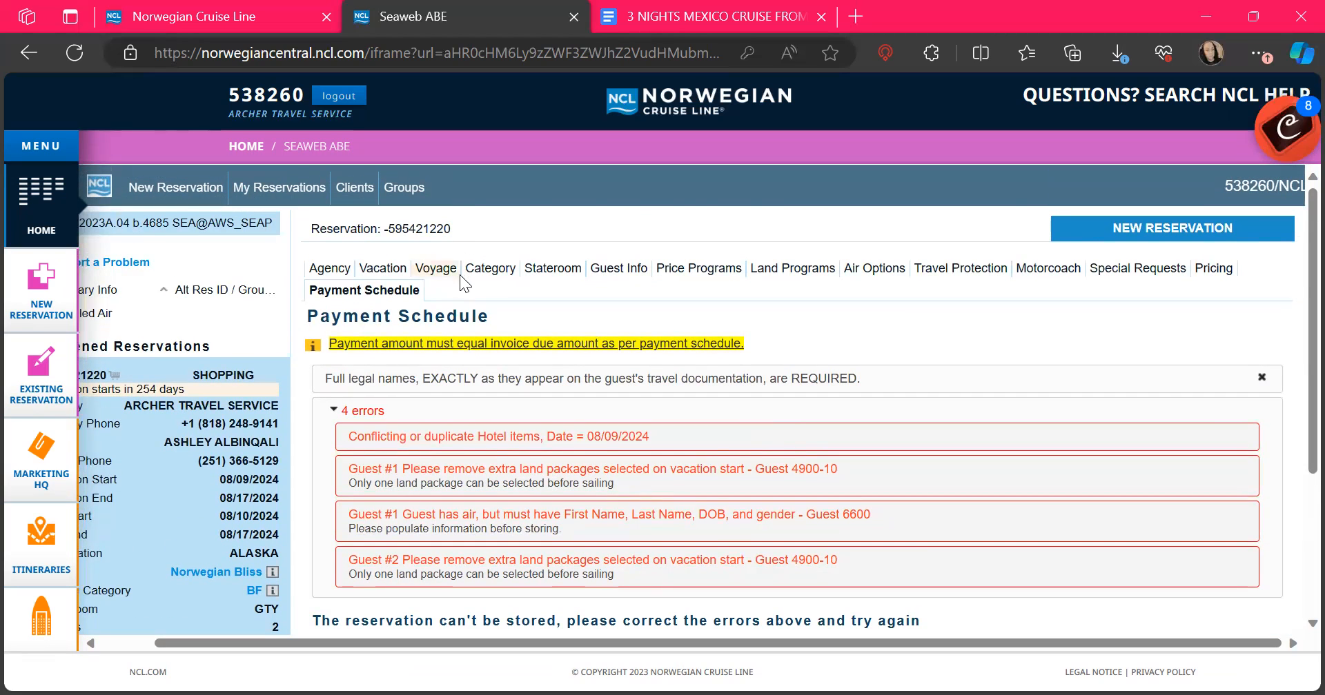
# Step: View the first guest's profile, dismiss the legal-names notice, and return to the Guest Info list
pyautogui.click(616, 269)
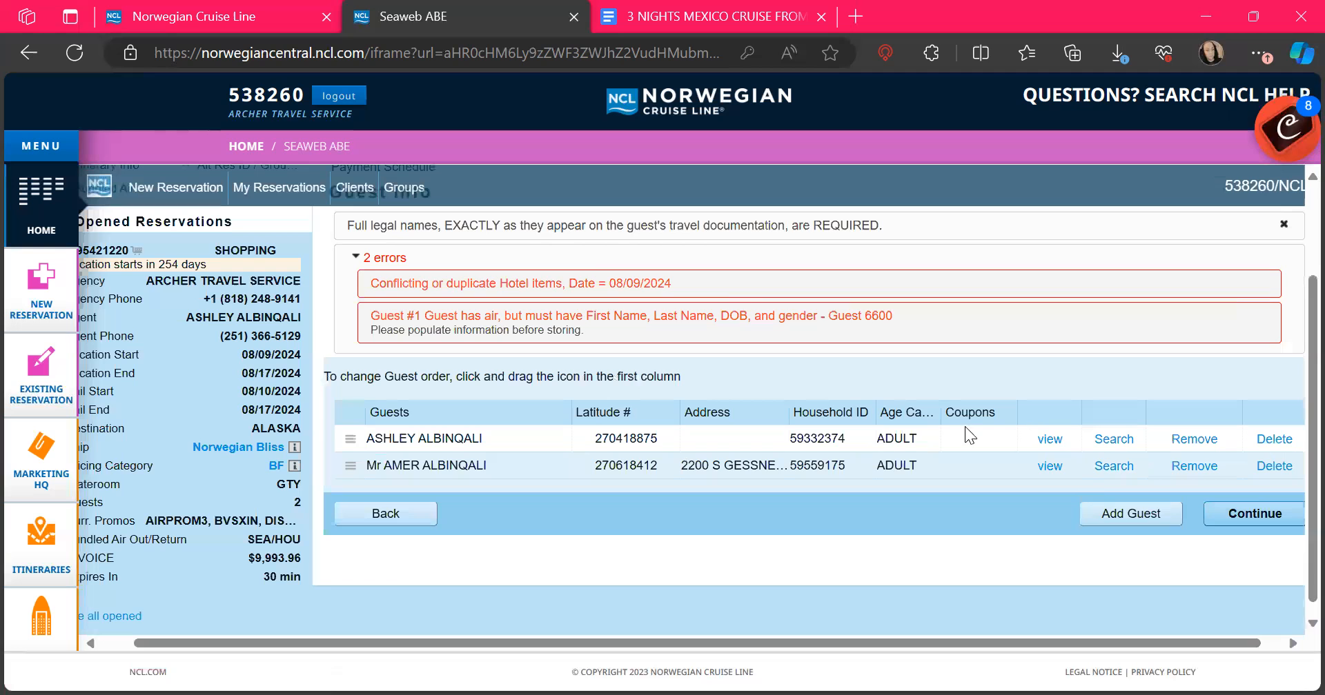
pyautogui.click(1049, 439)
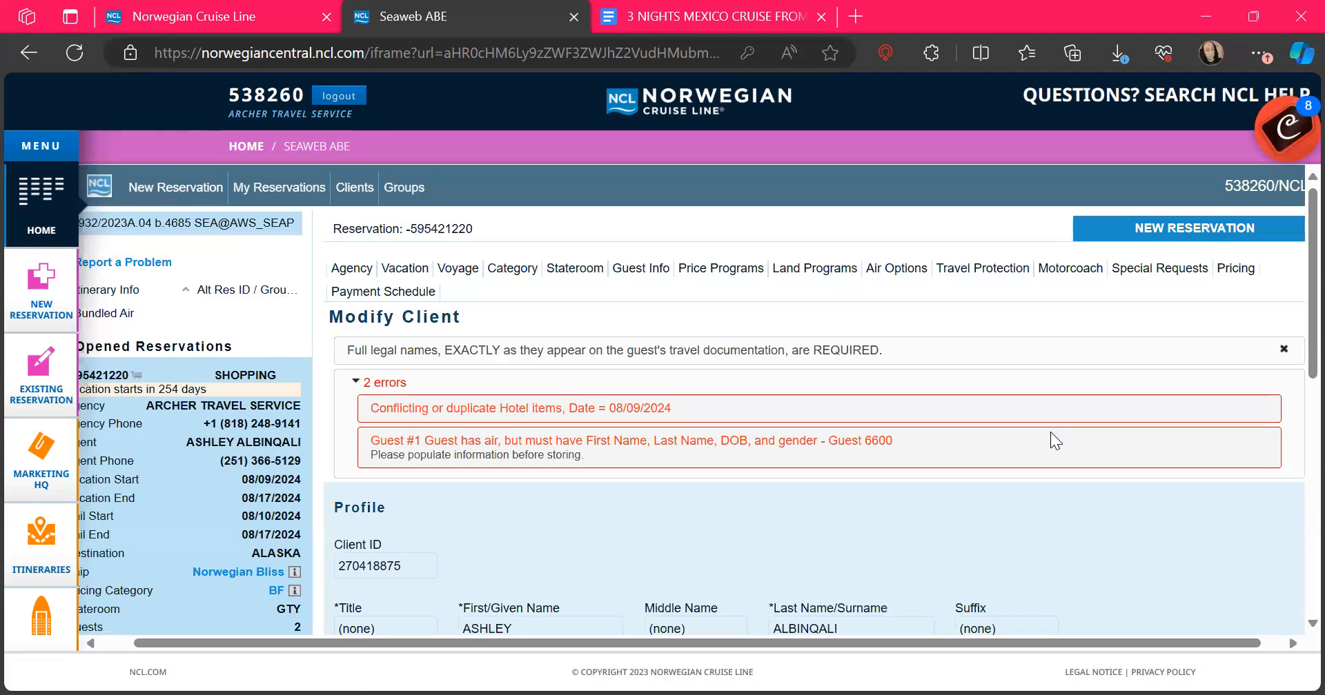
pyautogui.scroll(-5, 1050, 432)
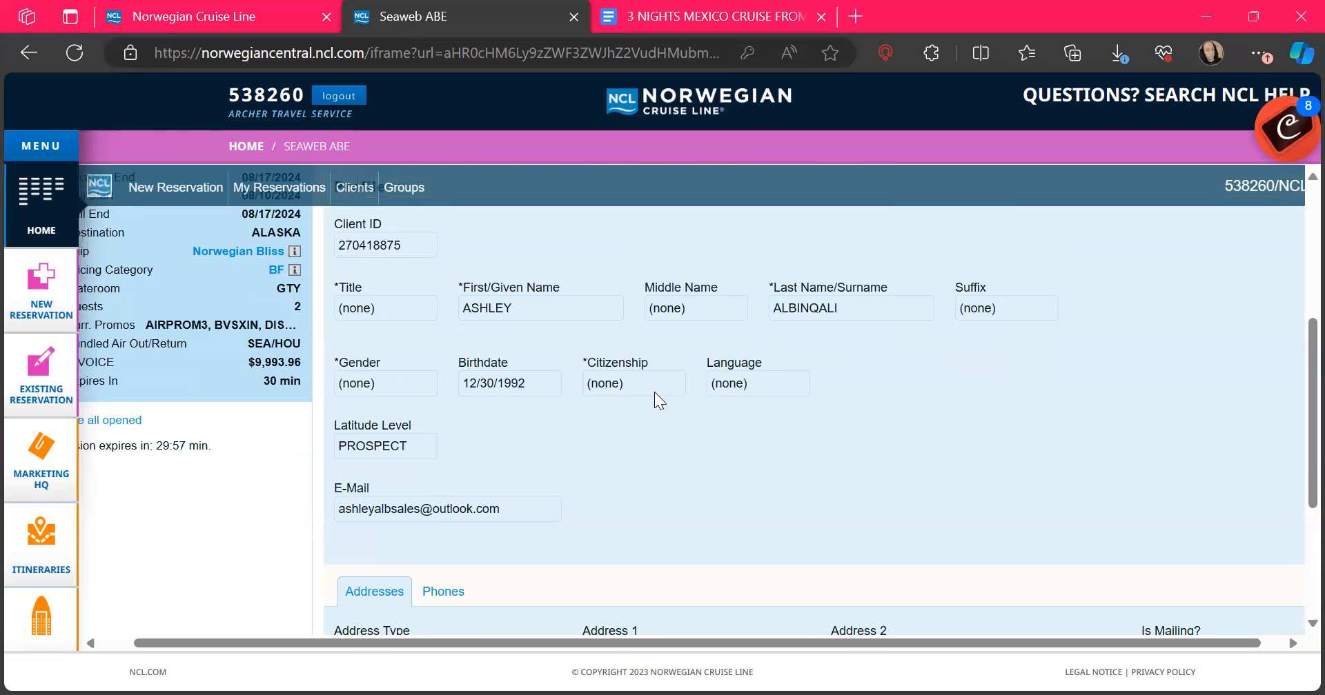
pyautogui.scroll(1, 616, 385)
pyautogui.scroll(-3, 615, 385)
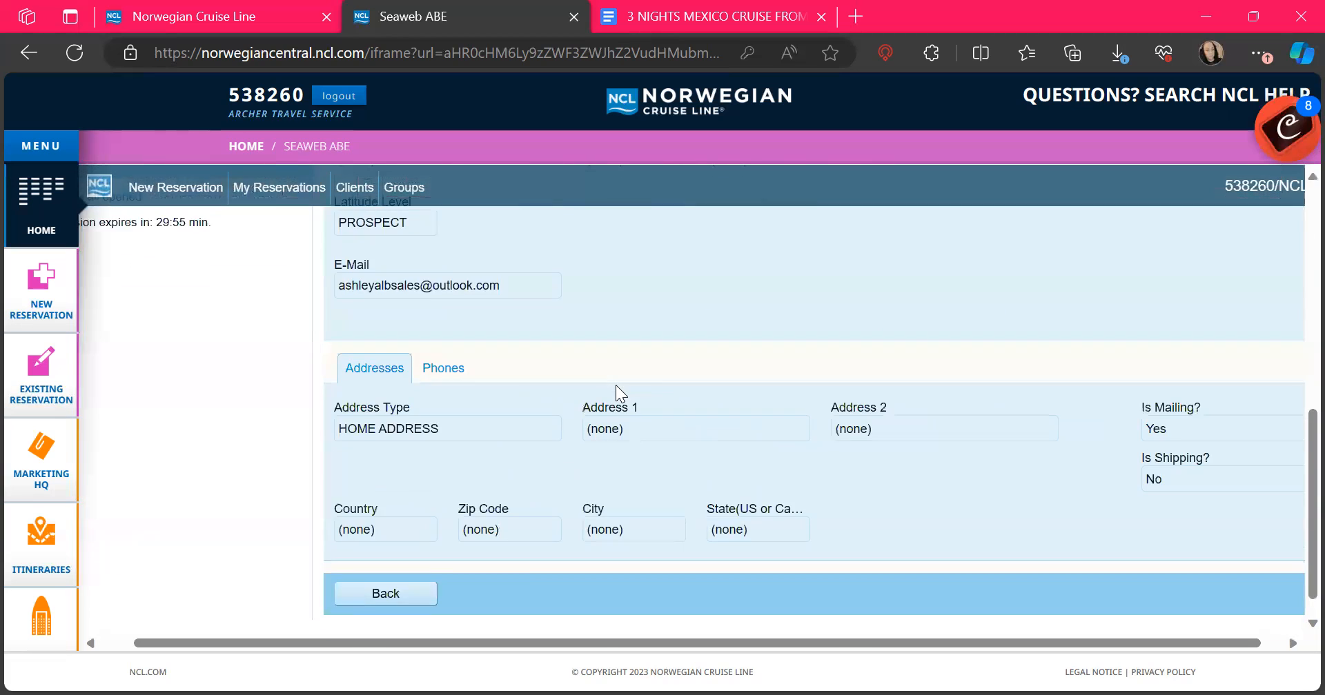
pyautogui.scroll(8, 615, 385)
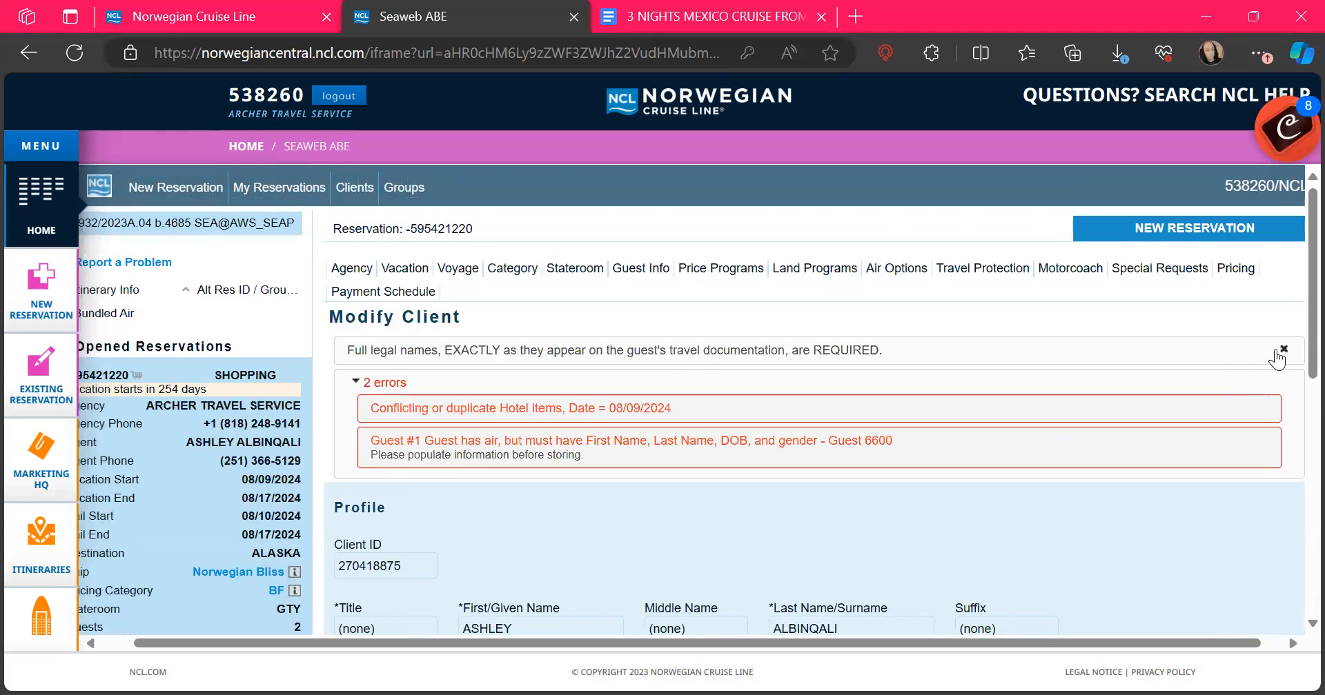
pyautogui.click(1280, 350)
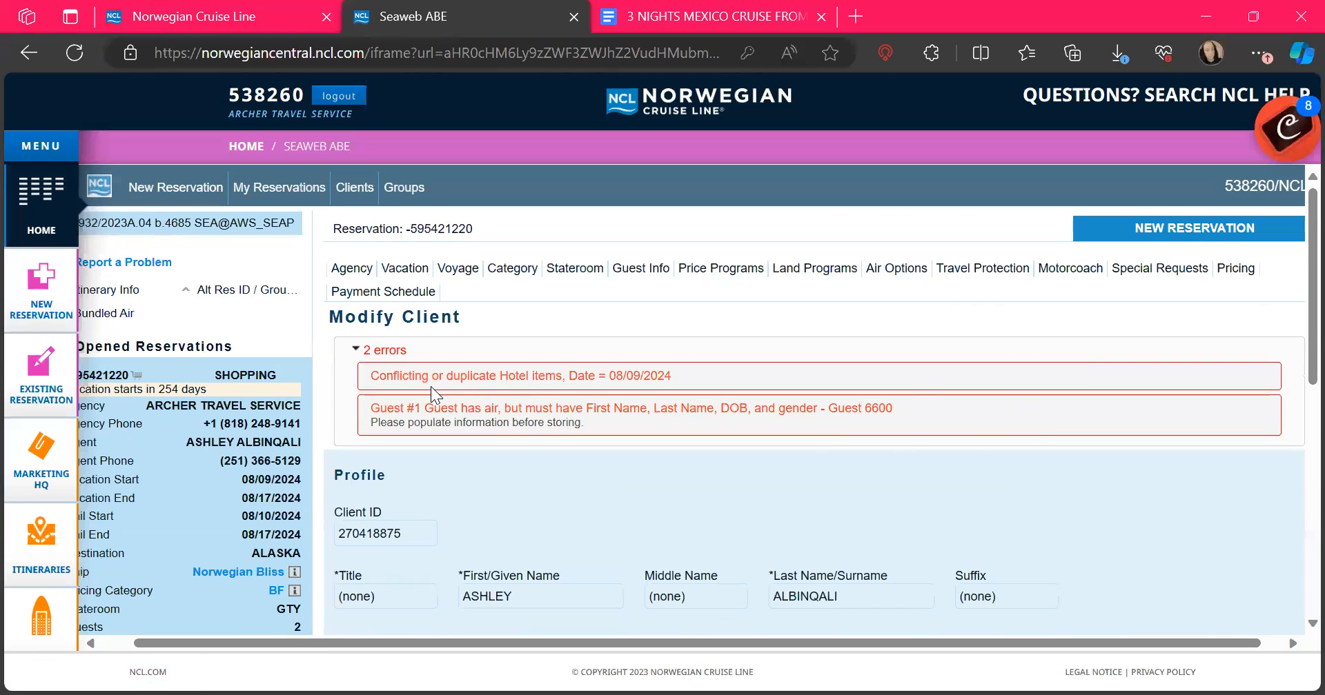
pyautogui.scroll(-8, 917, 387)
pyautogui.click(395, 561)
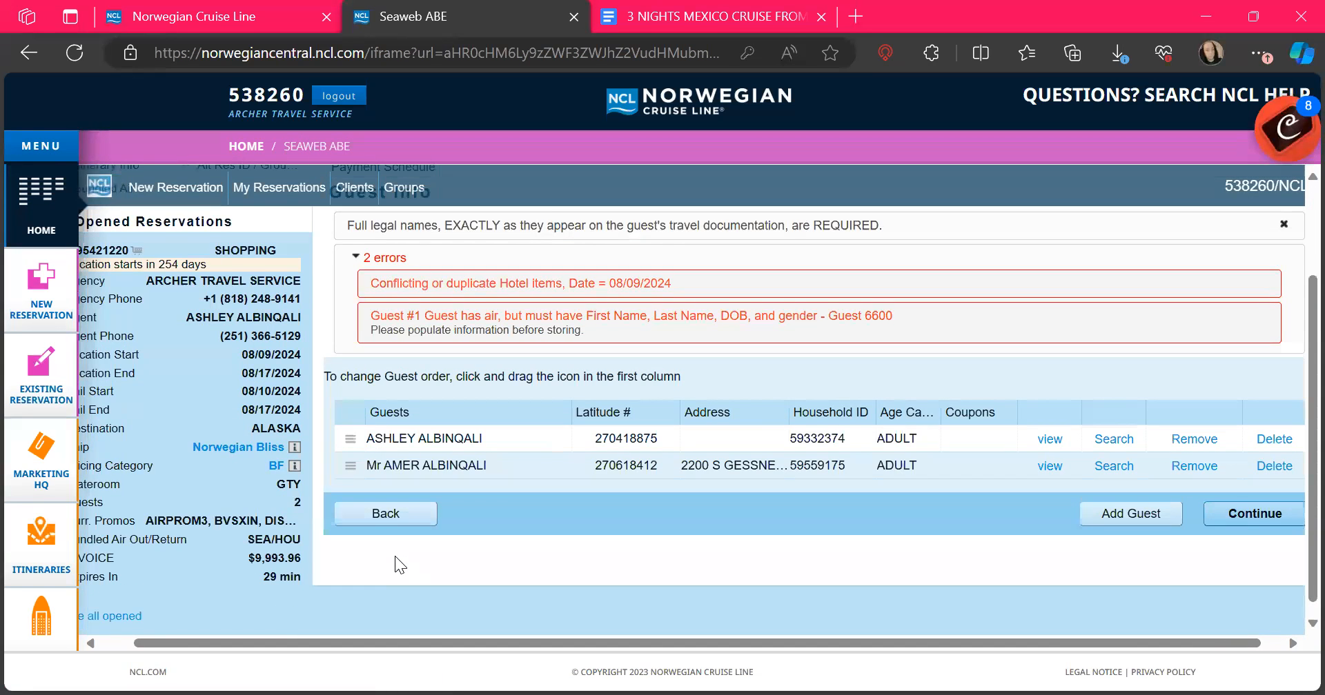
# Step: Replace the first guest with her second matching client record, leaving only the hotel-conflict error
pyautogui.click(1100, 440)
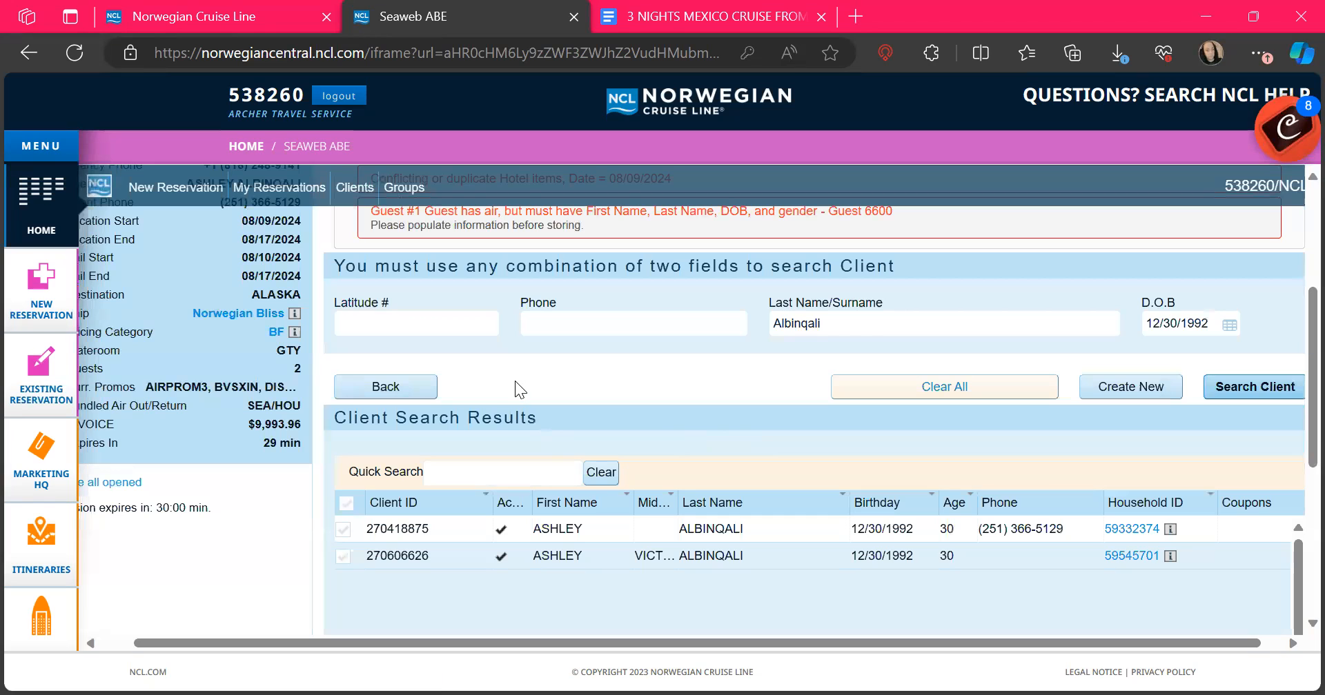
pyautogui.click(419, 556)
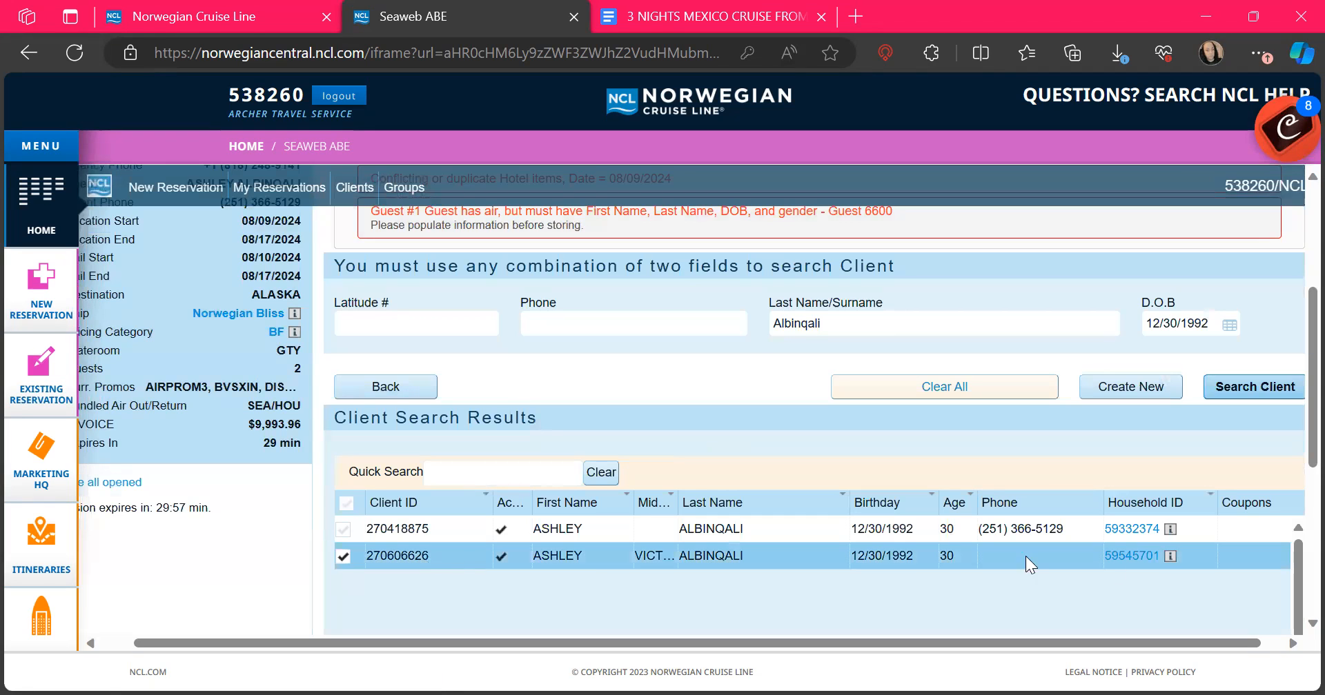
pyautogui.scroll(-5, 1114, 565)
pyautogui.click(1141, 561)
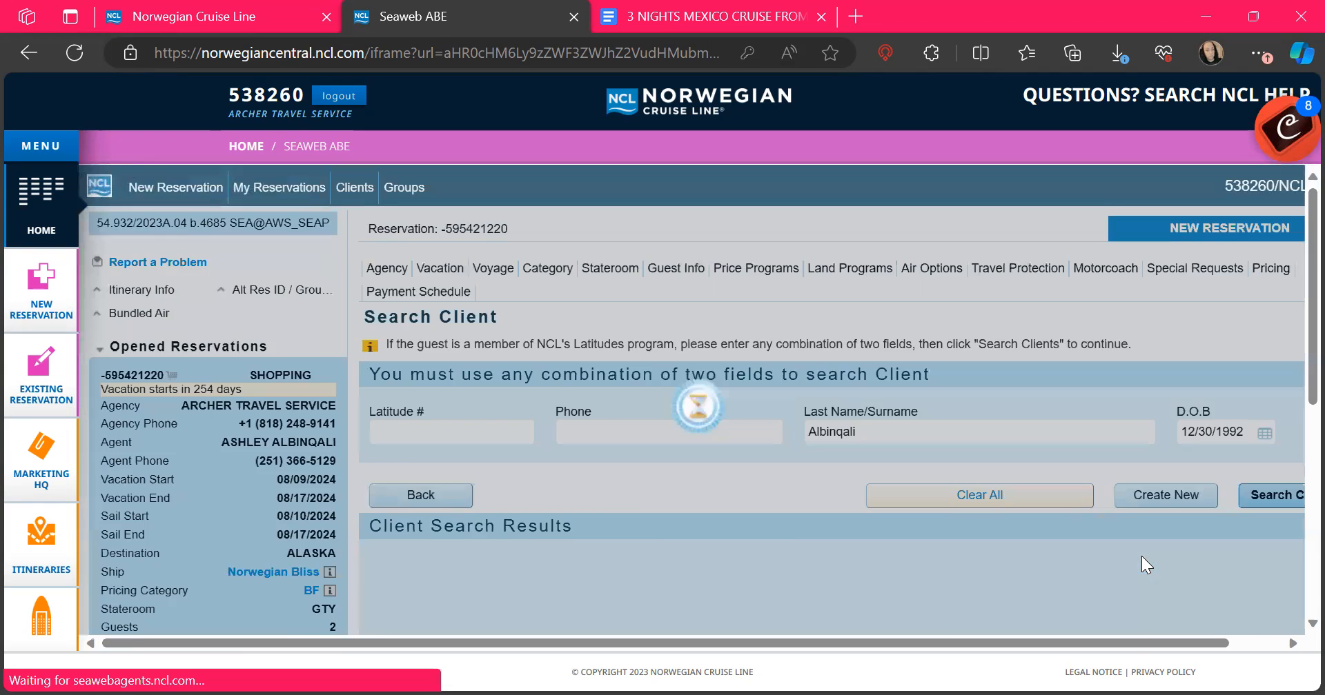
pyautogui.scroll(-3, 1143, 556)
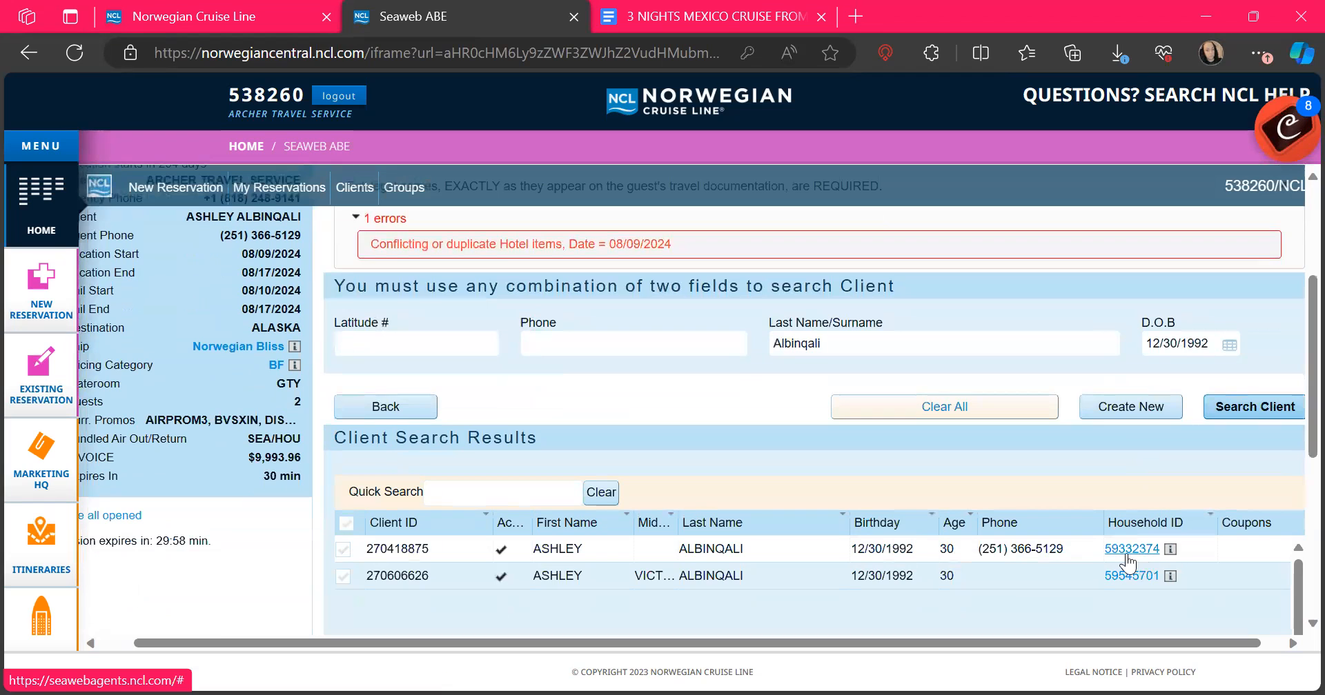
pyautogui.scroll(-1, 754, 429)
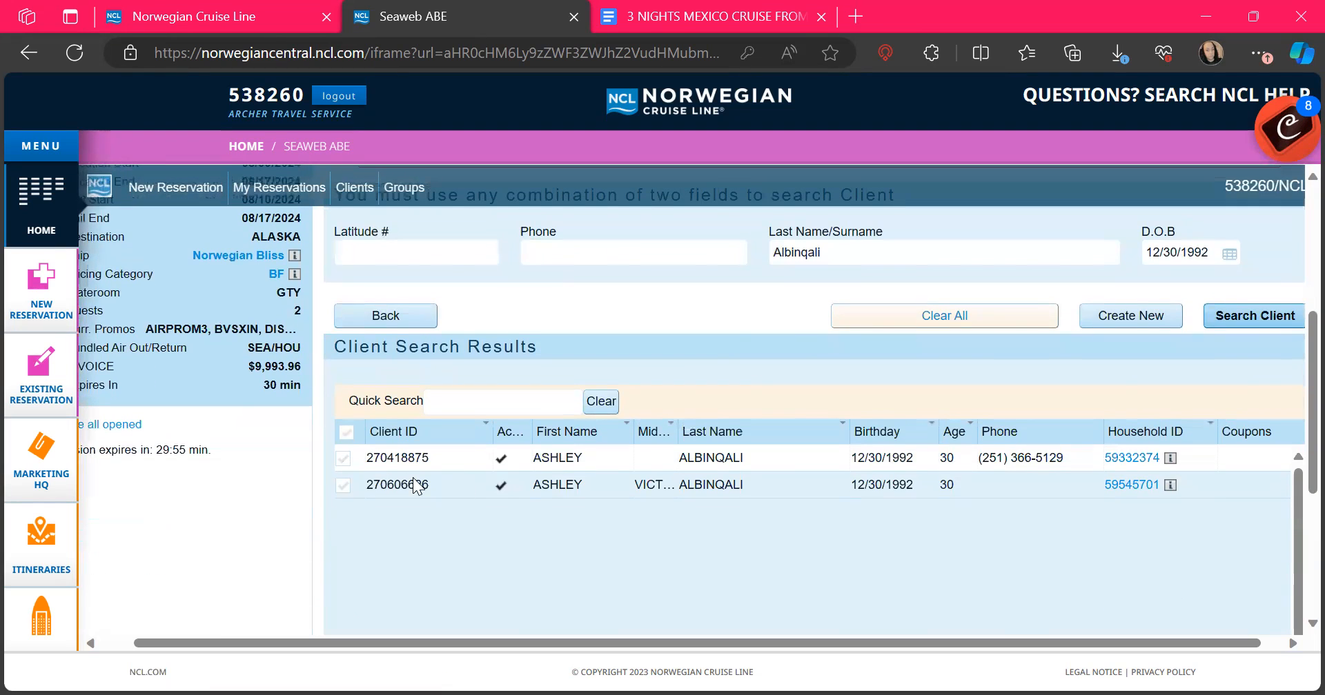
pyautogui.click(384, 491)
pyautogui.scroll(-8, 683, 521)
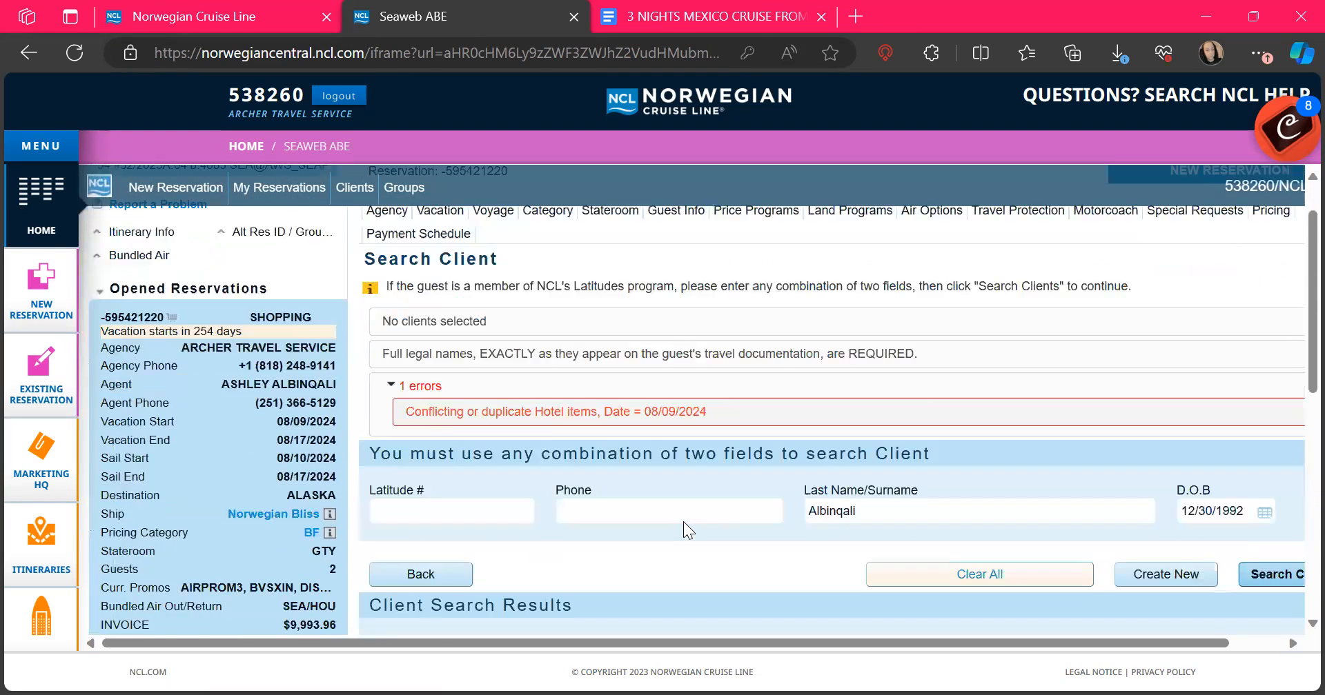
pyautogui.click(1170, 563)
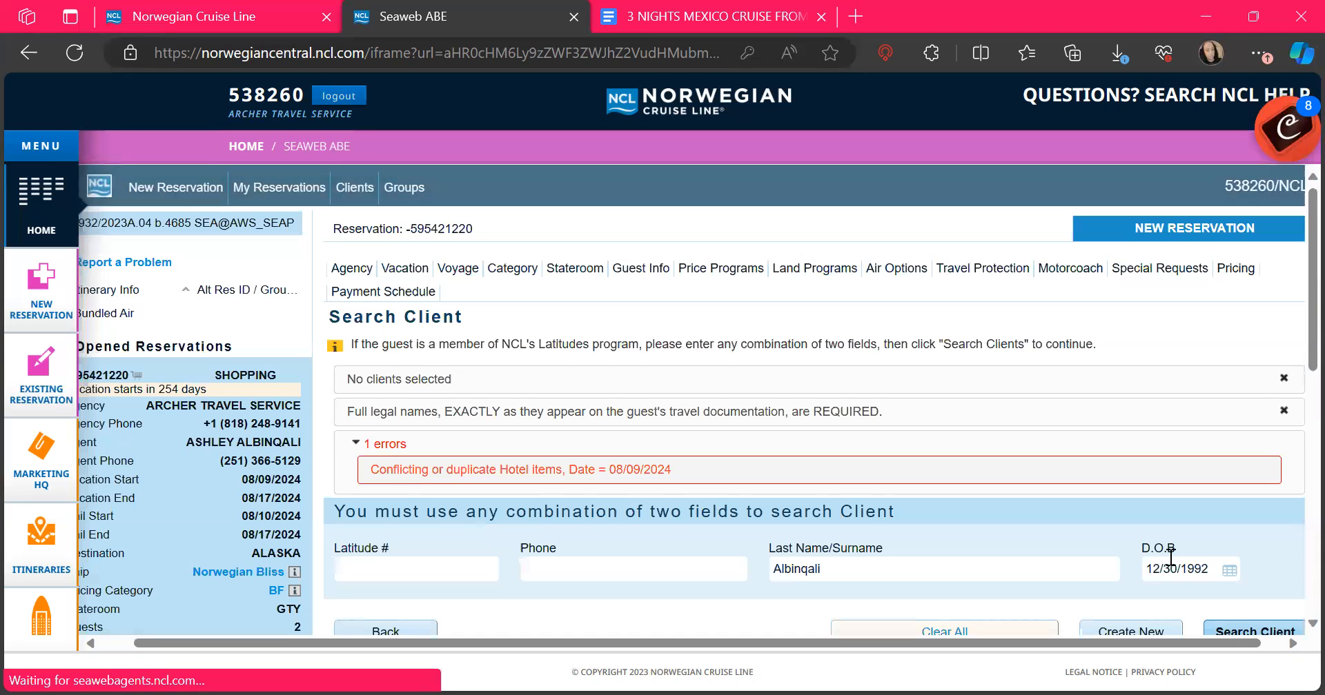
pyautogui.scroll(-3, 1171, 558)
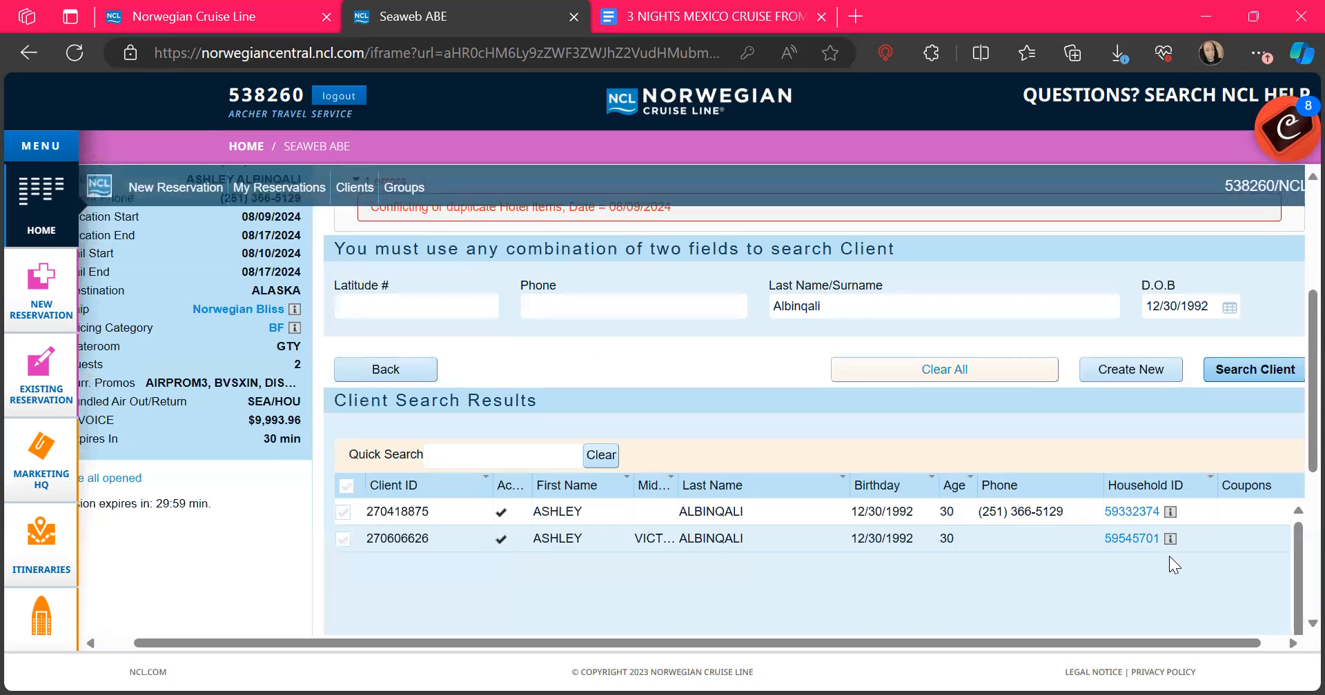
pyautogui.scroll(2, 1169, 557)
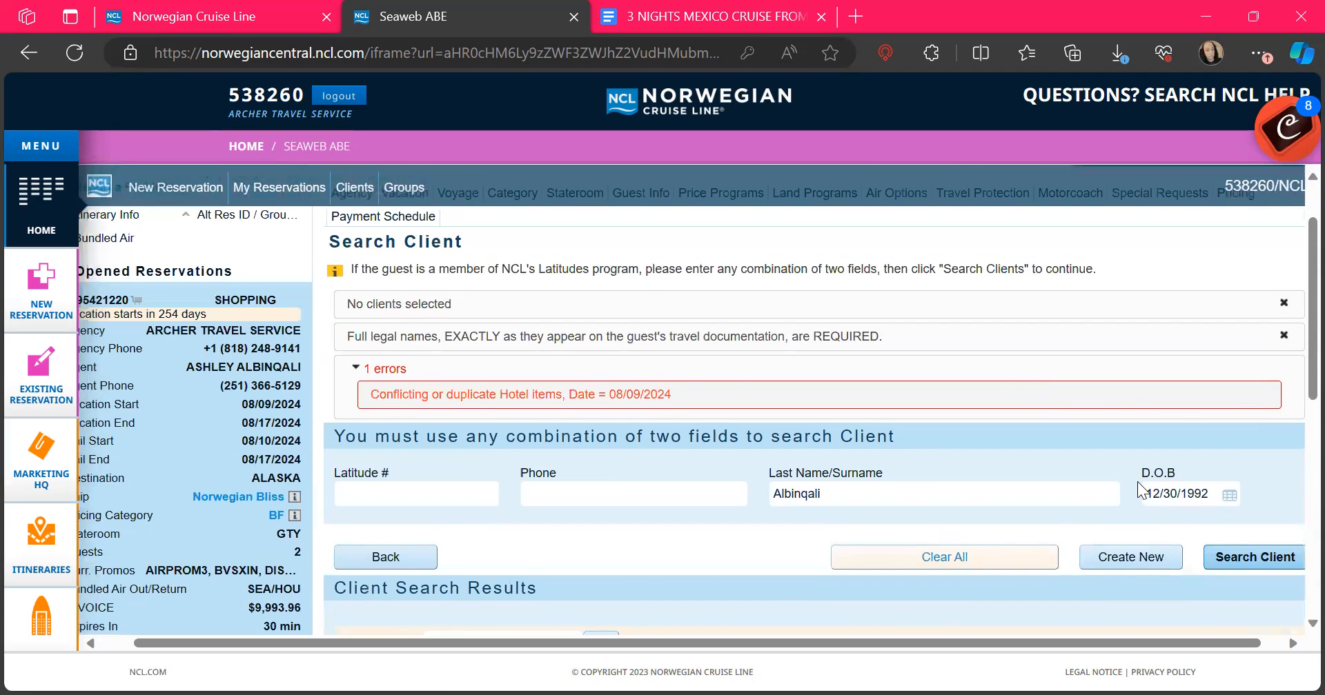
pyautogui.scroll(-3, 1137, 481)
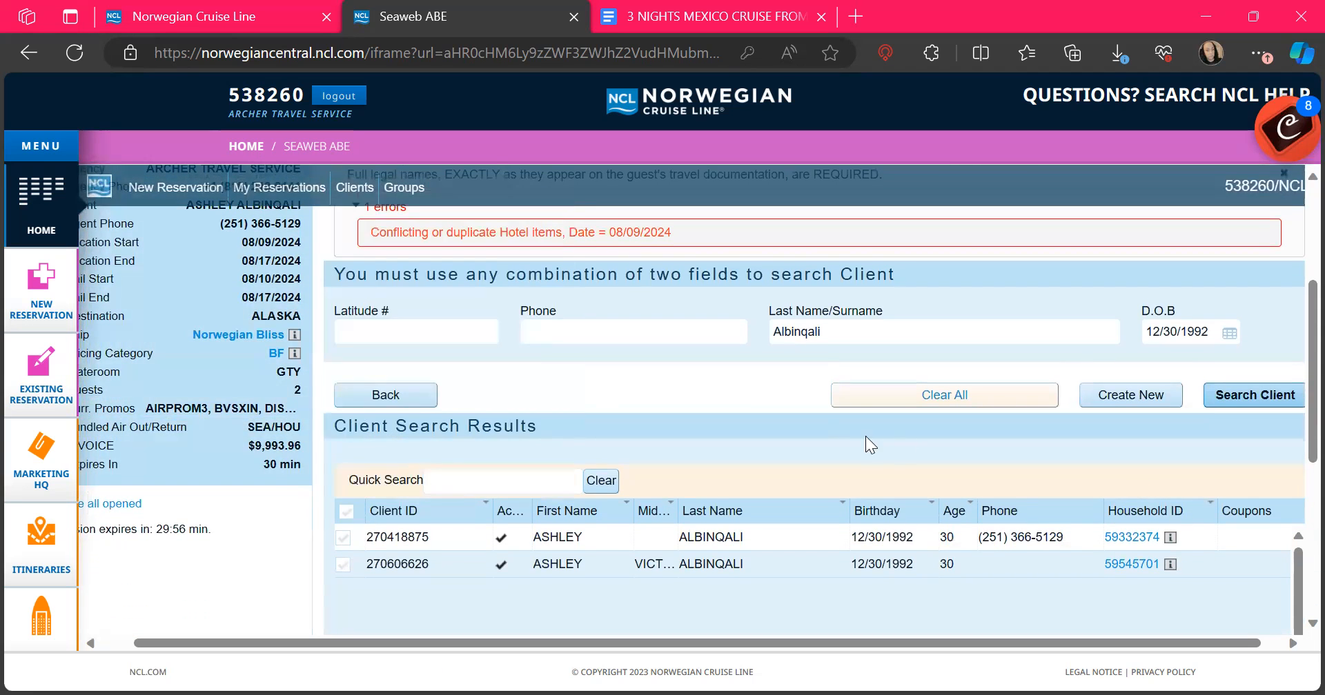
pyautogui.click(396, 405)
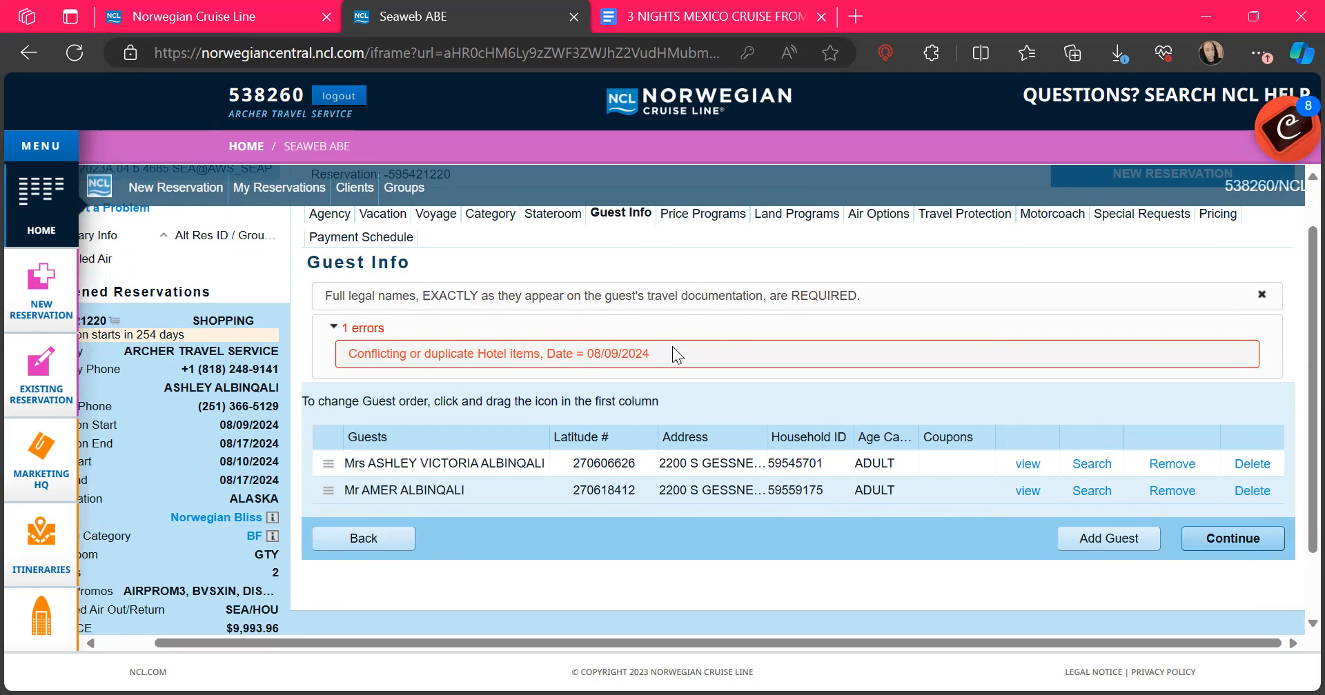
pyautogui.scroll(1, 676, 355)
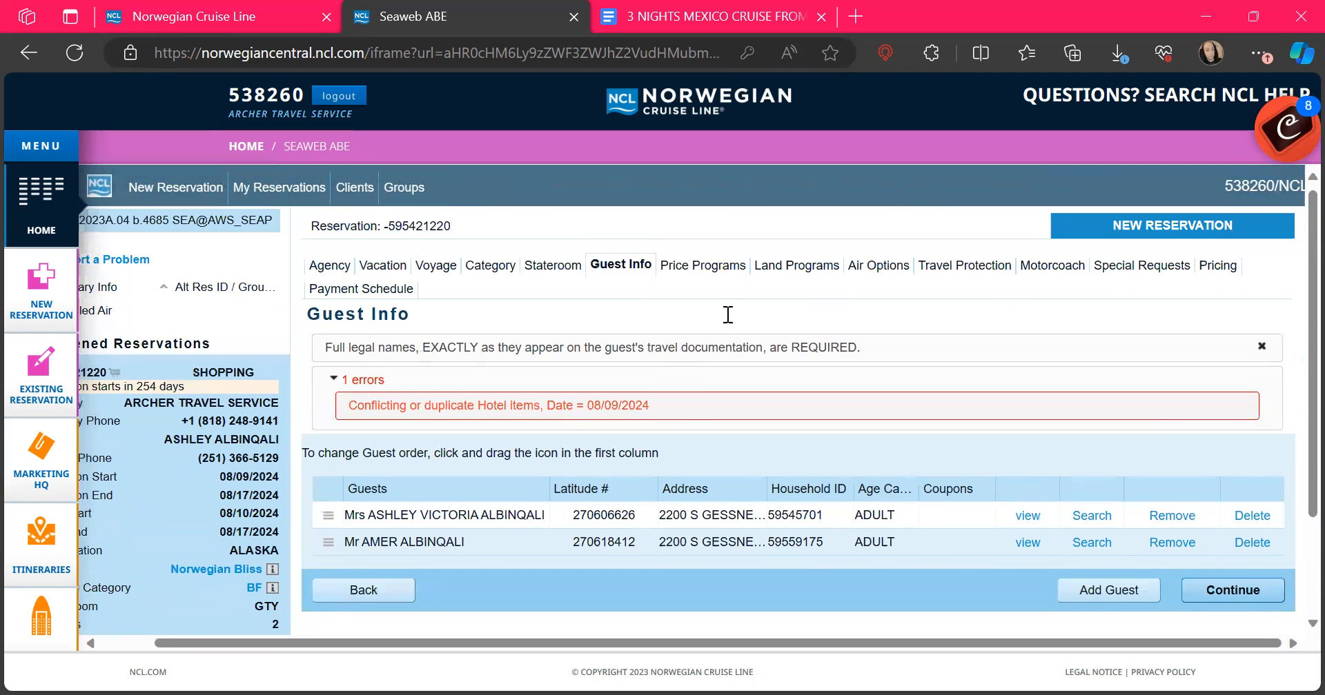
# Step: Delete both guests' Westin hotel nights and Seattle air deviations, bringing the invoice to $9,551.96
pyautogui.click(785, 271)
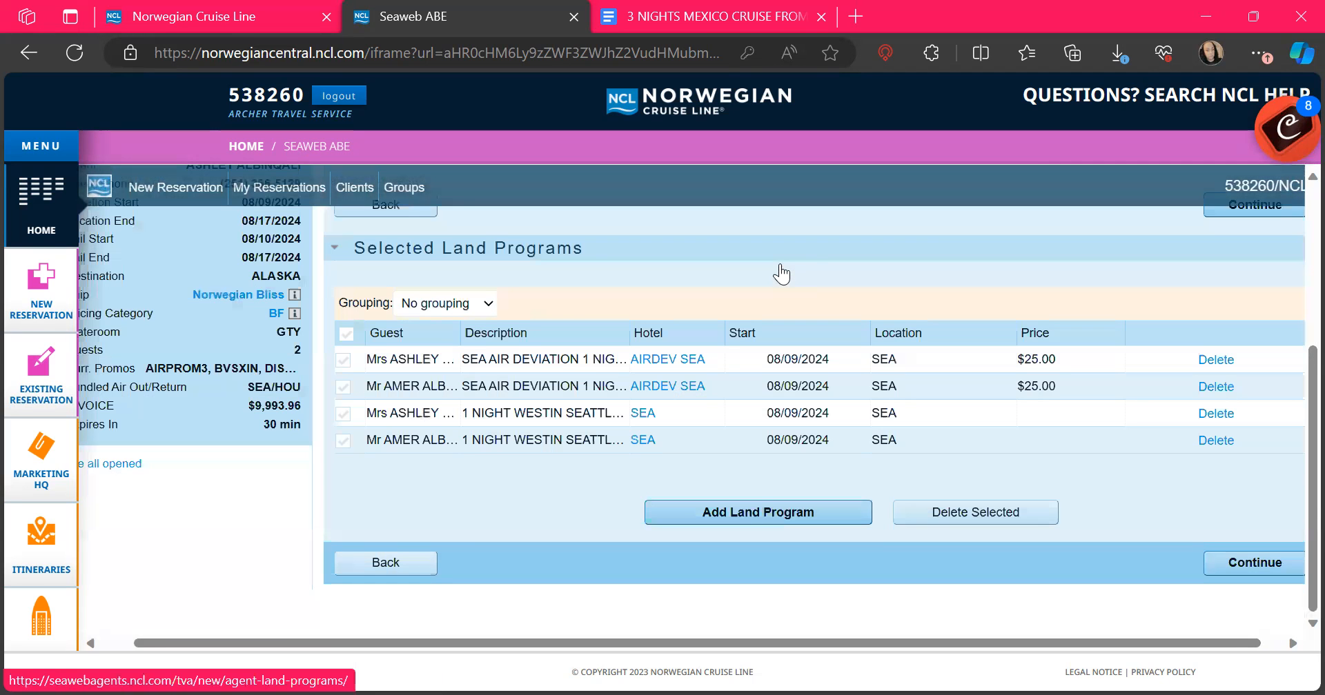
pyautogui.click(343, 415)
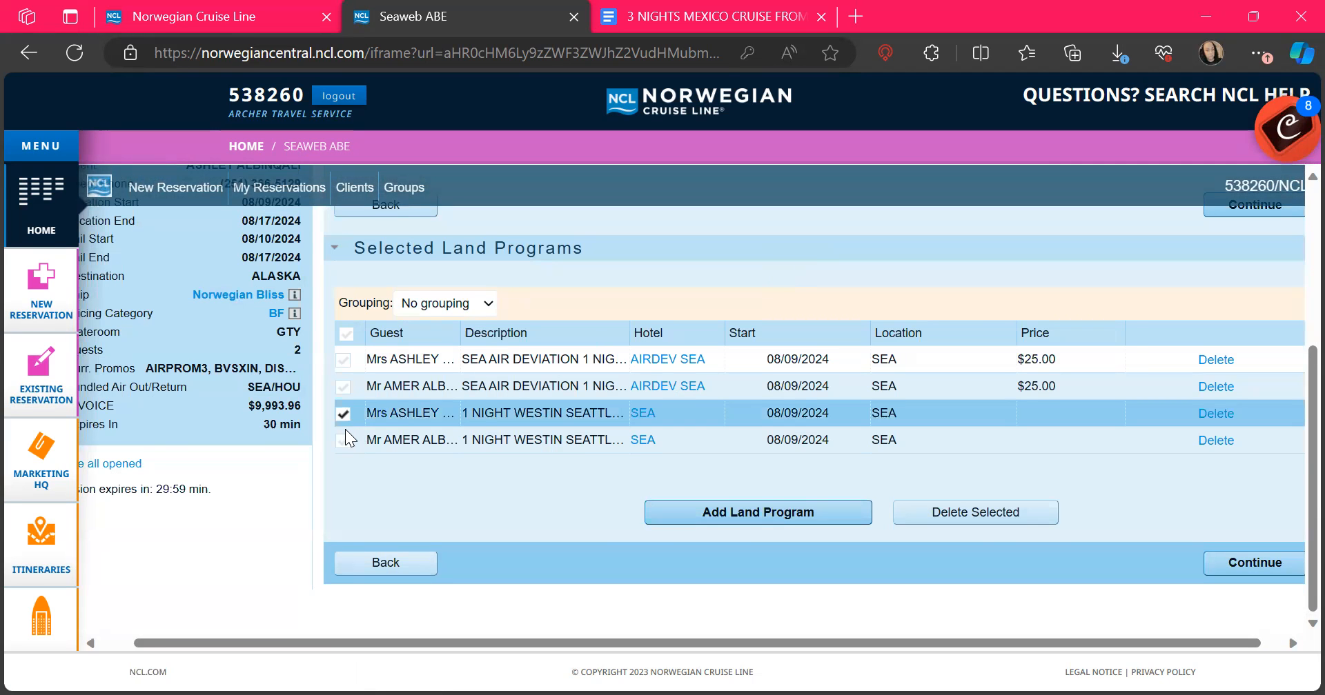
pyautogui.click(345, 433)
pyautogui.click(345, 384)
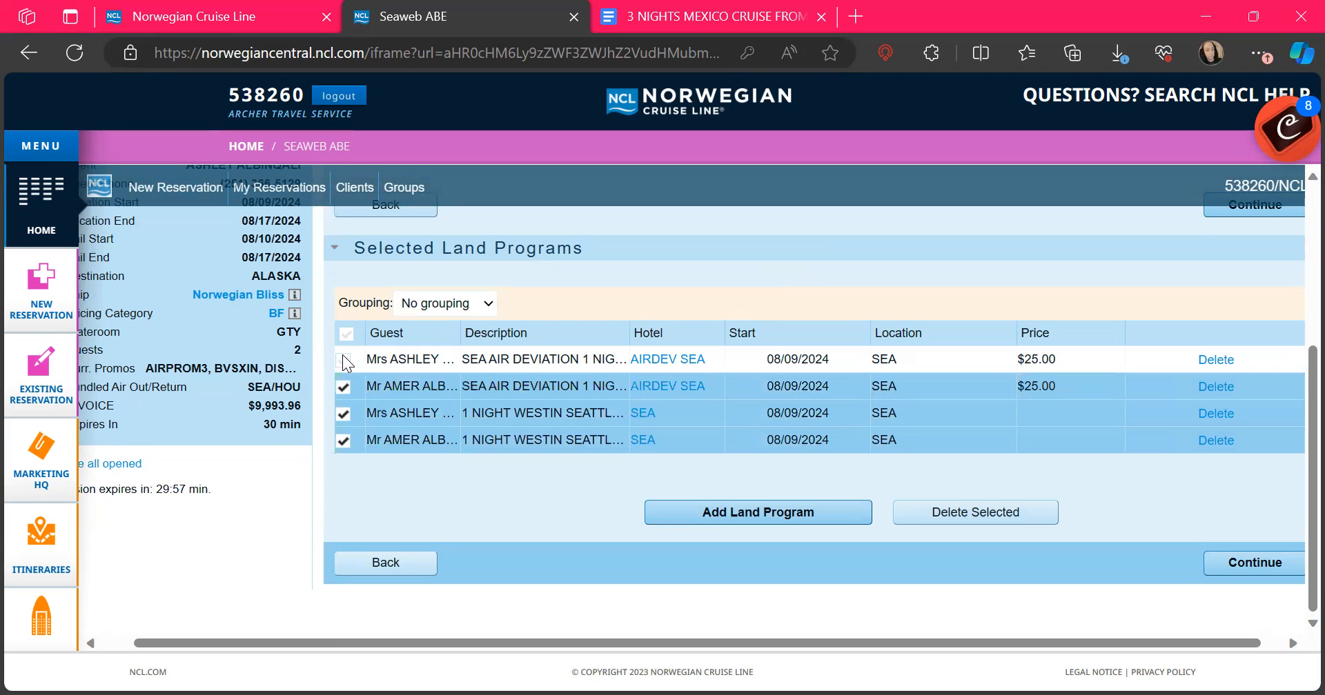
pyautogui.click(345, 359)
pyautogui.click(959, 518)
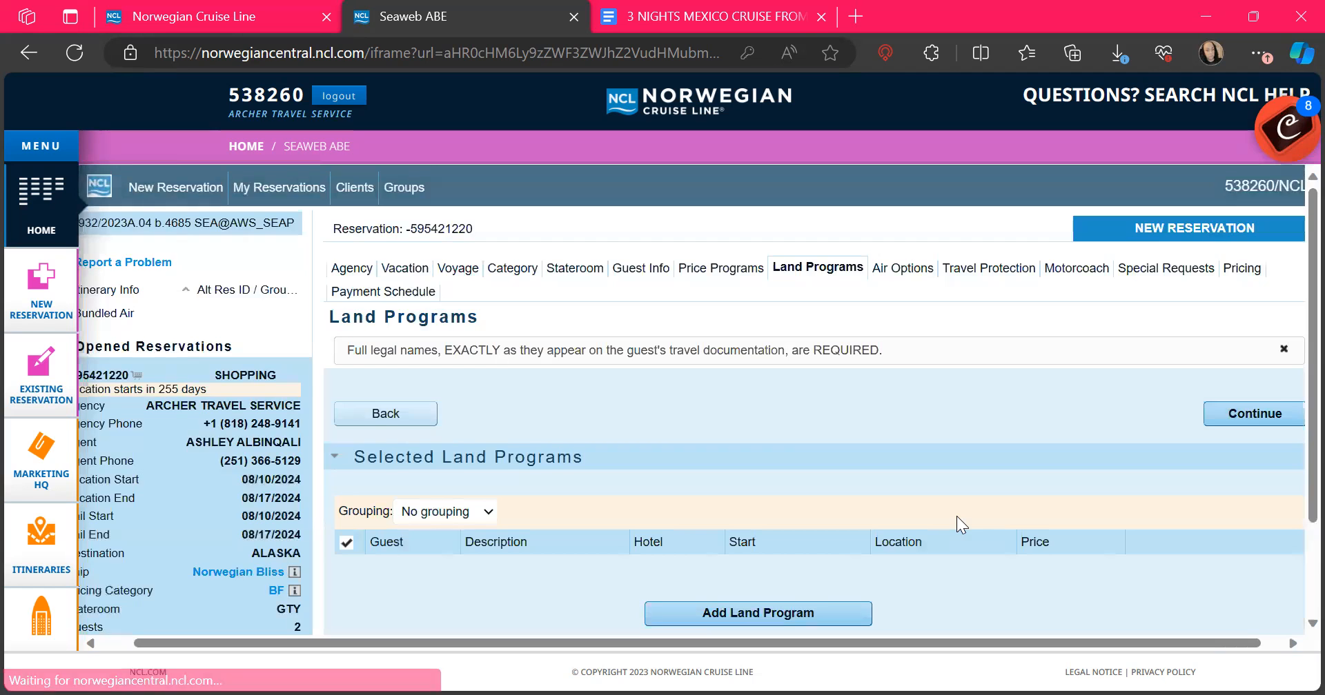
pyautogui.scroll(-3, 956, 516)
pyautogui.scroll(3, 1223, 495)
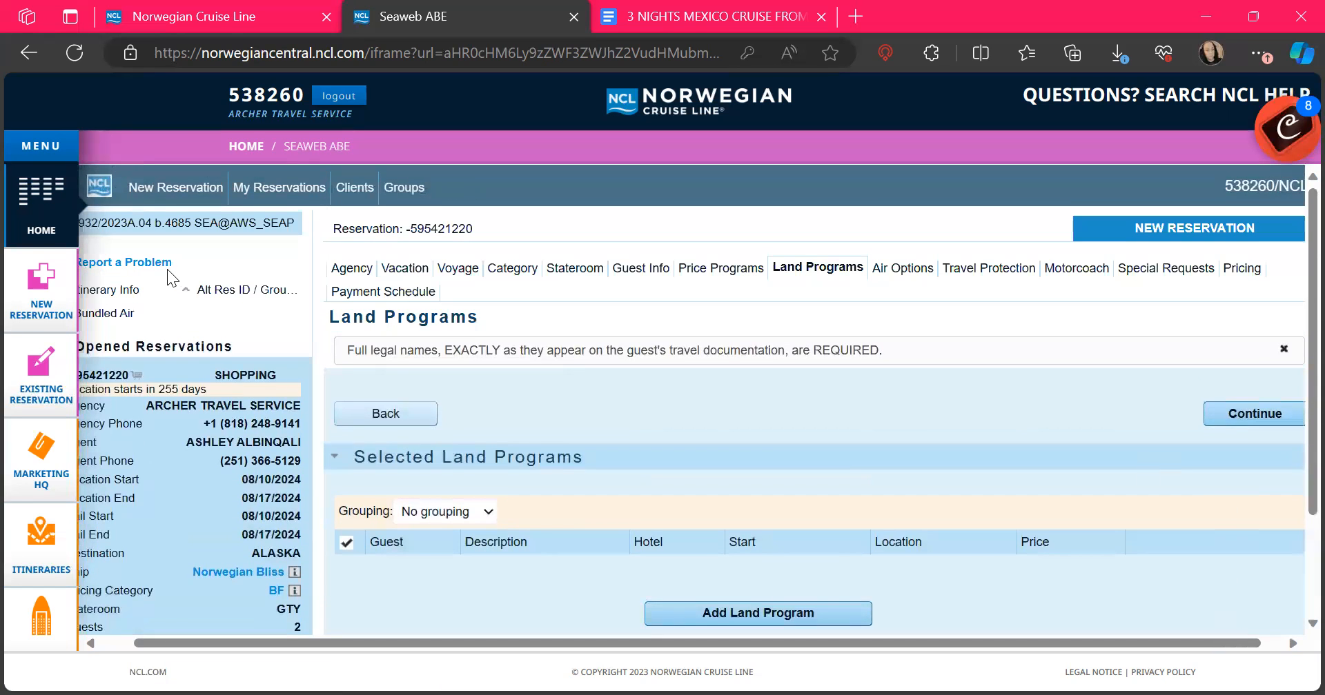
pyautogui.click(383, 292)
# Step: Review the $250.00 deposit, $9,301.96 final payment due 04/12/2024, and the credit card form
pyautogui.scroll(-3, 228, 507)
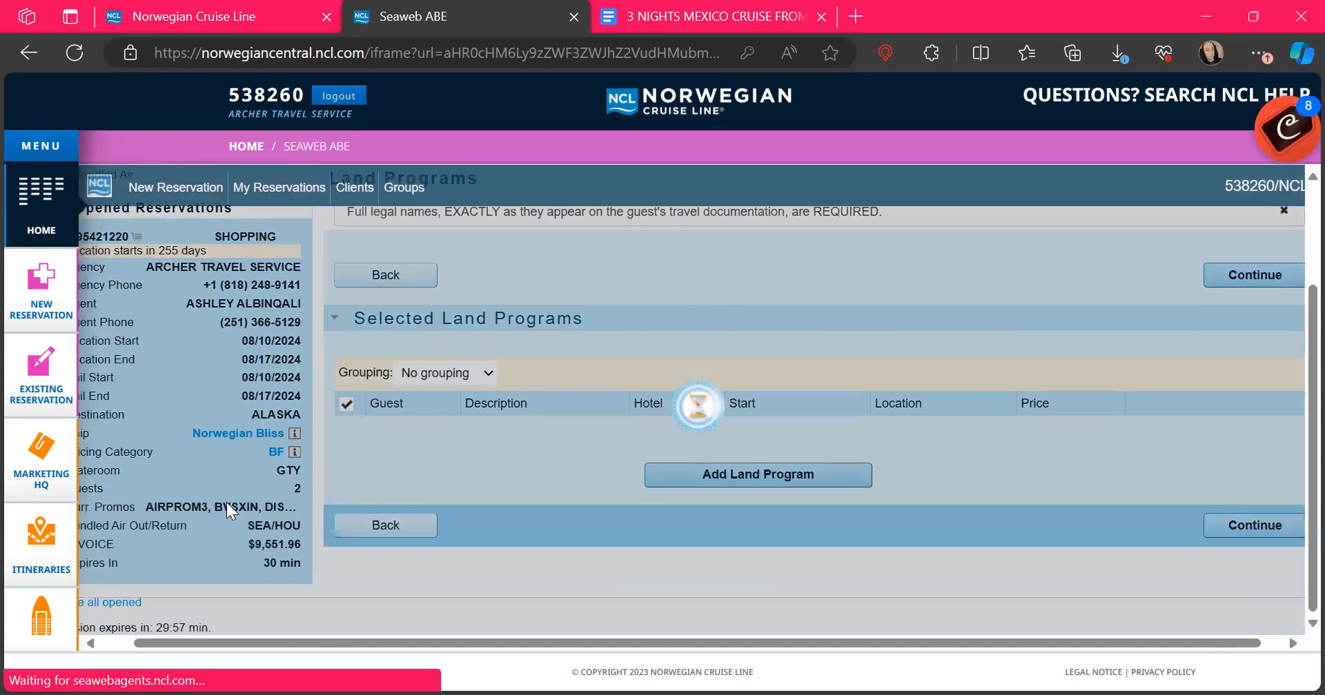
pyautogui.scroll(-5, 632, 414)
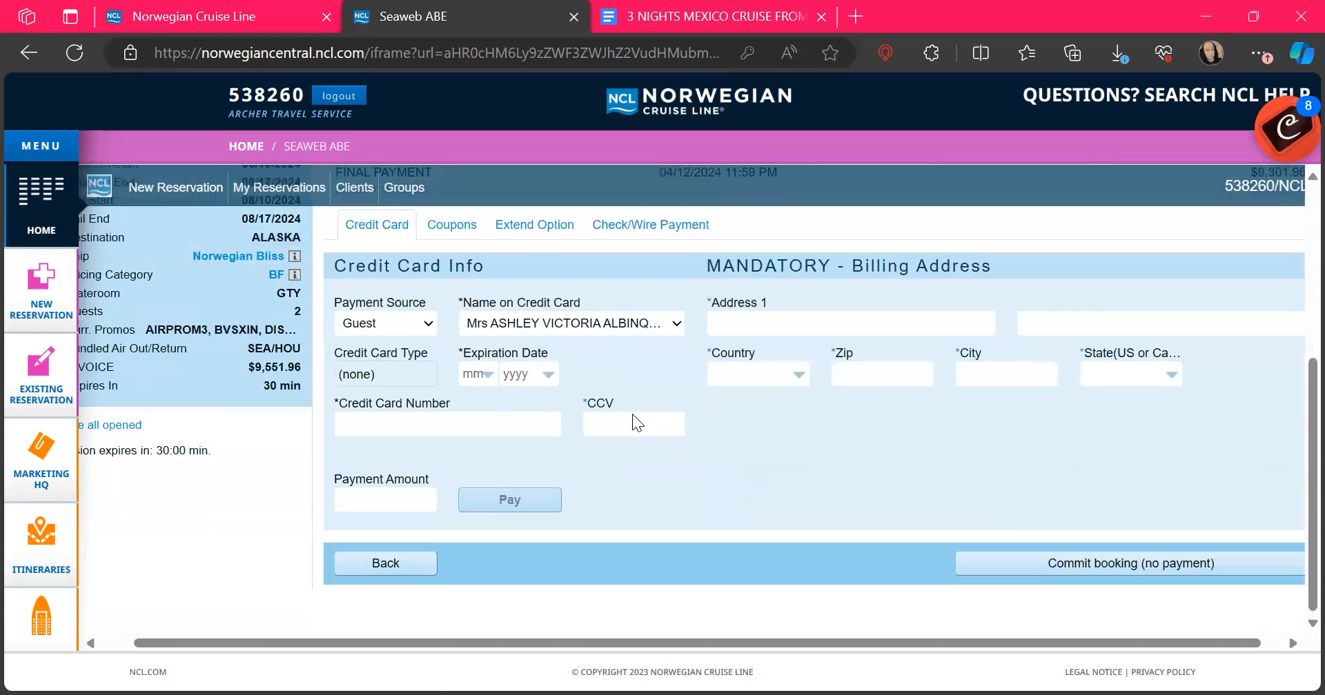
pyautogui.scroll(4, 632, 414)
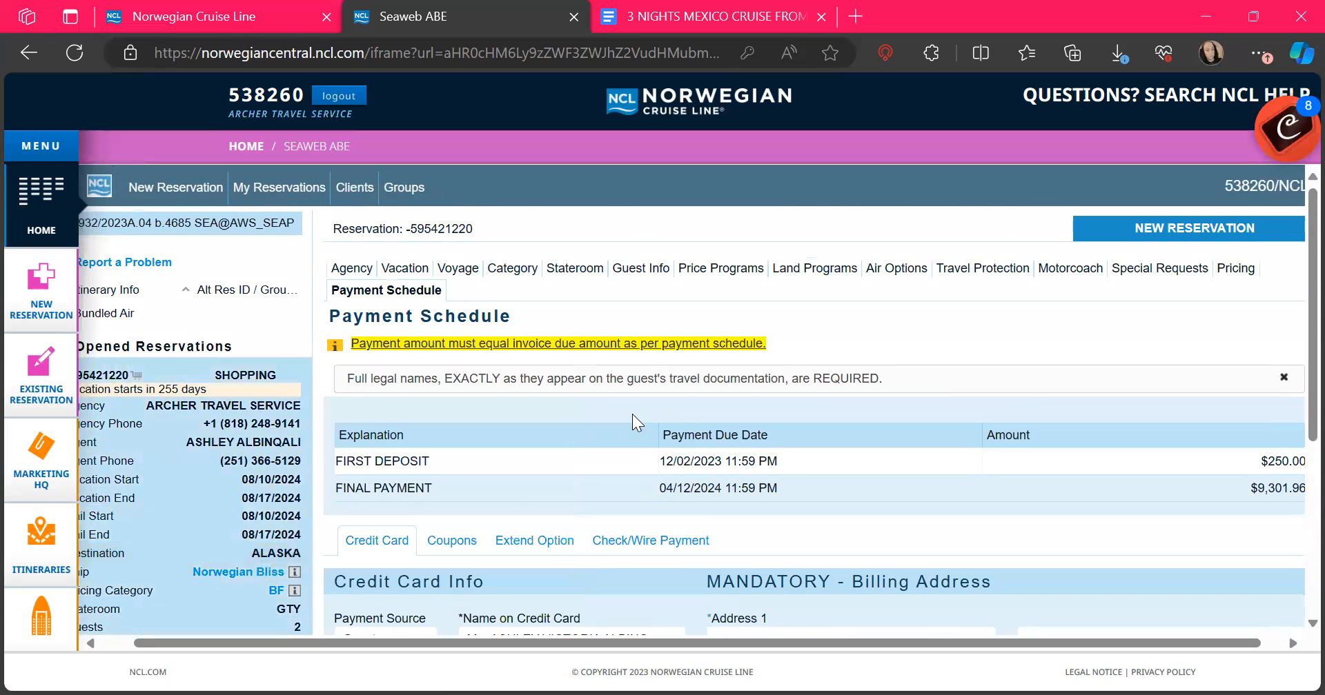
pyautogui.scroll(-1, 632, 414)
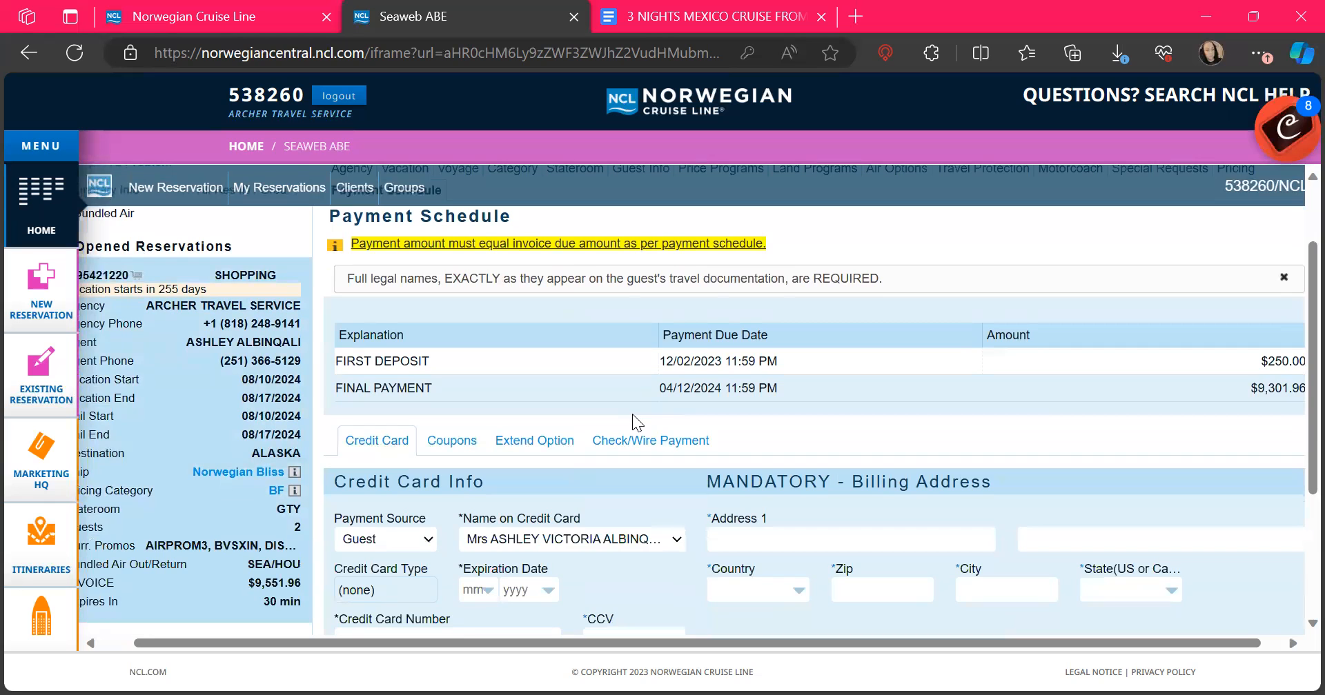
pyautogui.hscroll(1, 632, 414)
pyautogui.scroll(1, 632, 414)
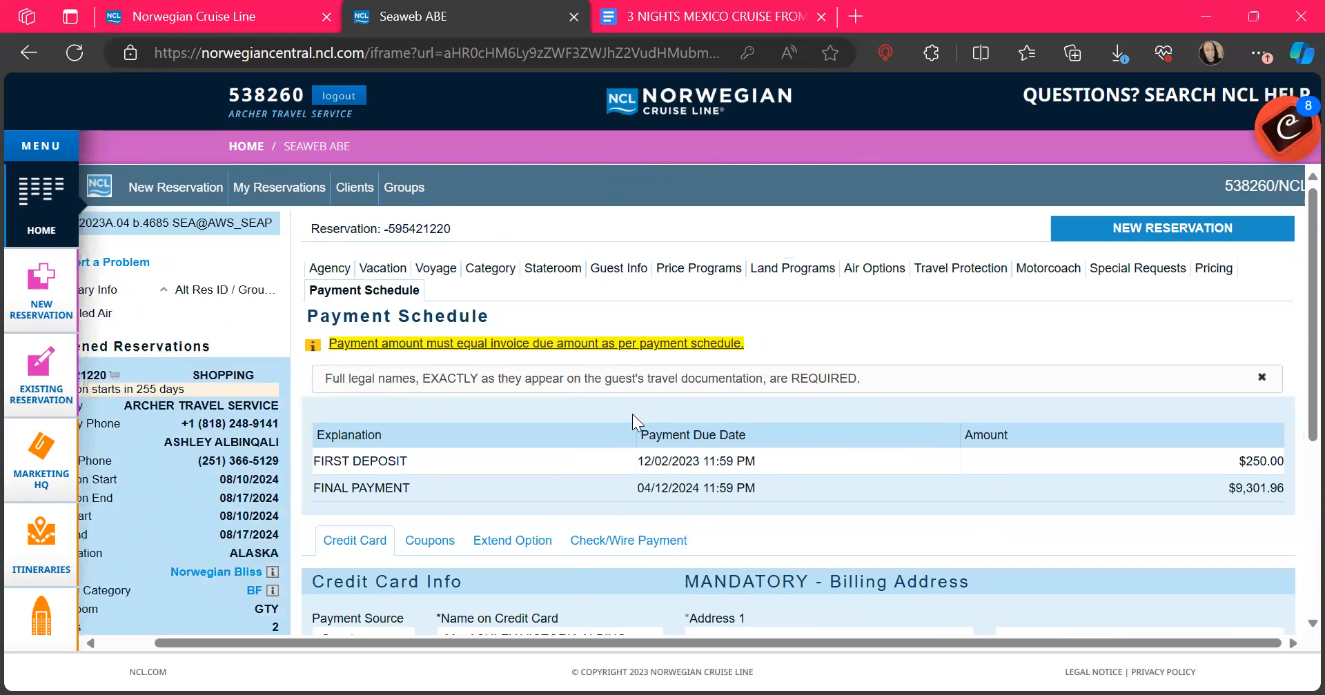
pyautogui.scroll(-1, 729, 362)
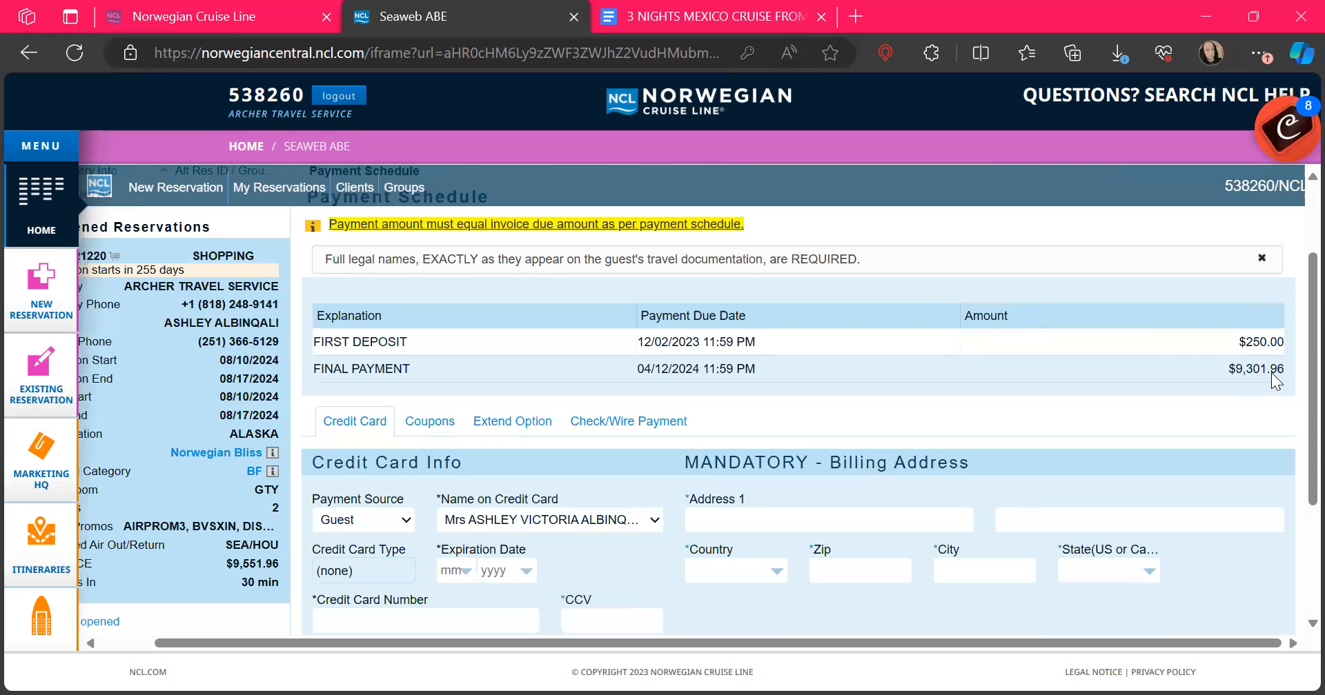
pyautogui.scroll(-1, 1211, 340)
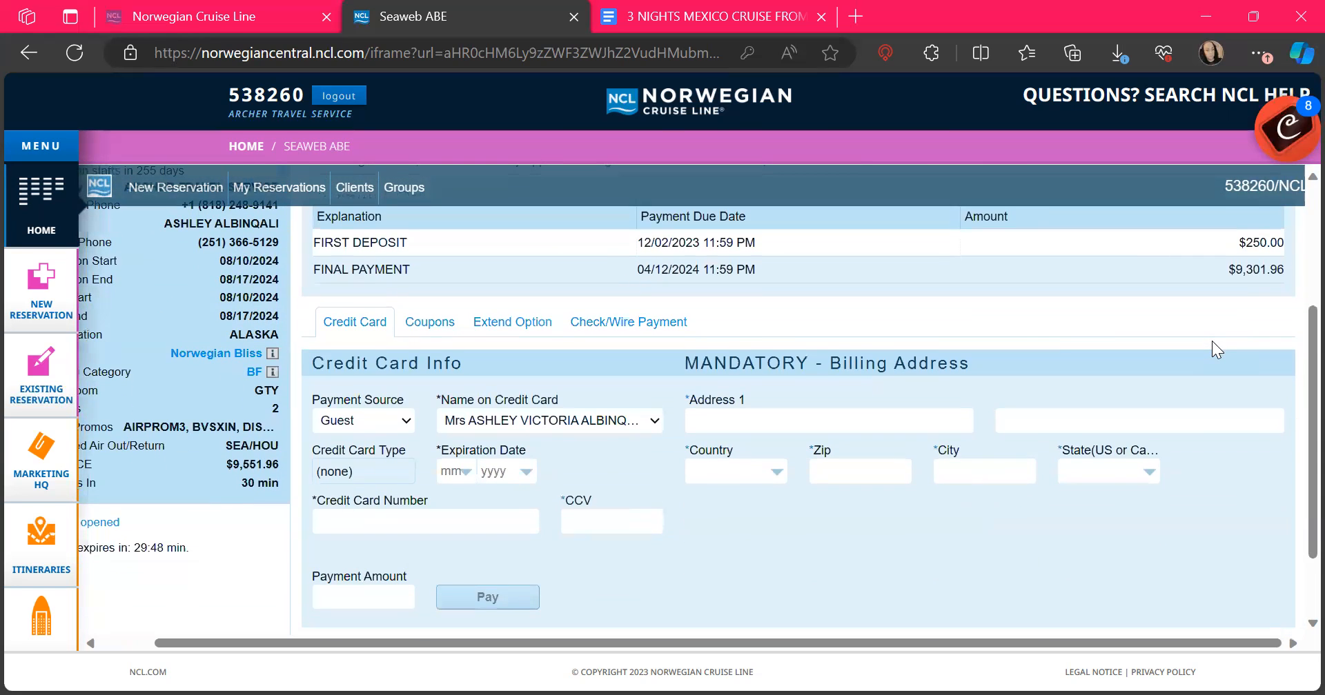
pyautogui.scroll(-1, 1211, 341)
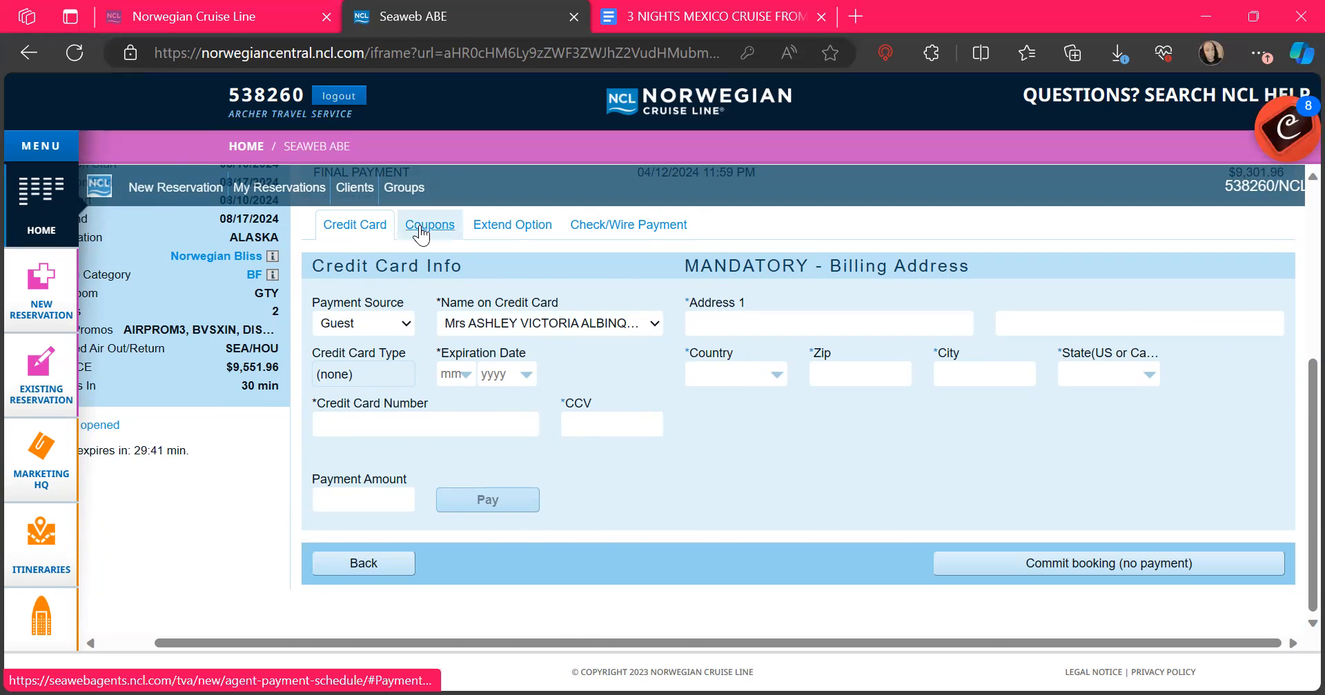
pyautogui.scroll(4, 419, 228)
pyautogui.scroll(-2, 770, 451)
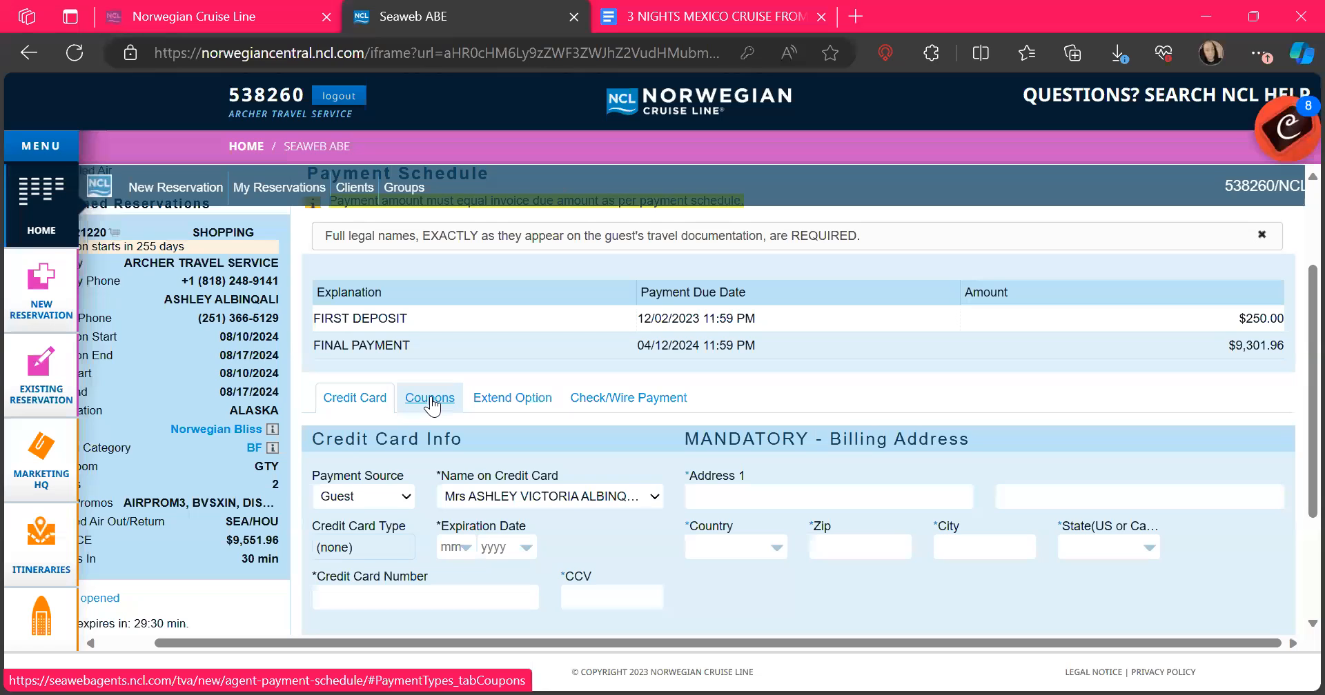
pyautogui.scroll(-1, 431, 405)
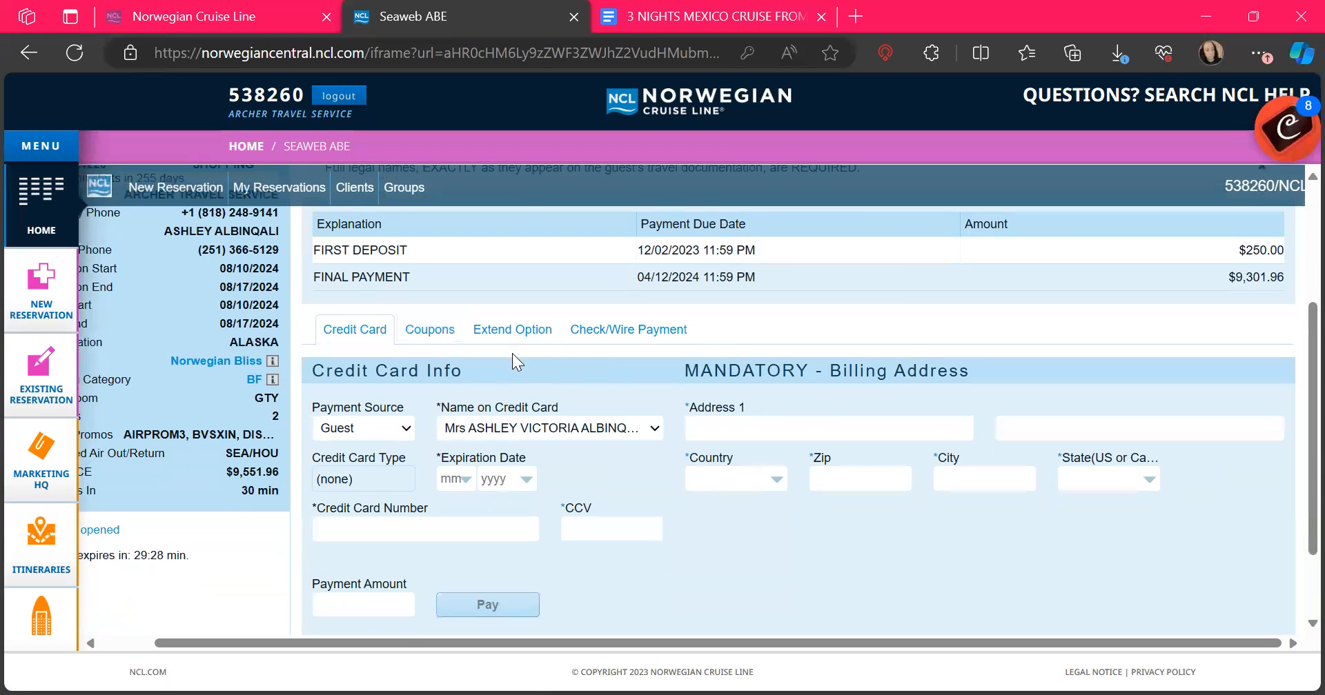
pyautogui.scroll(-1, 705, 399)
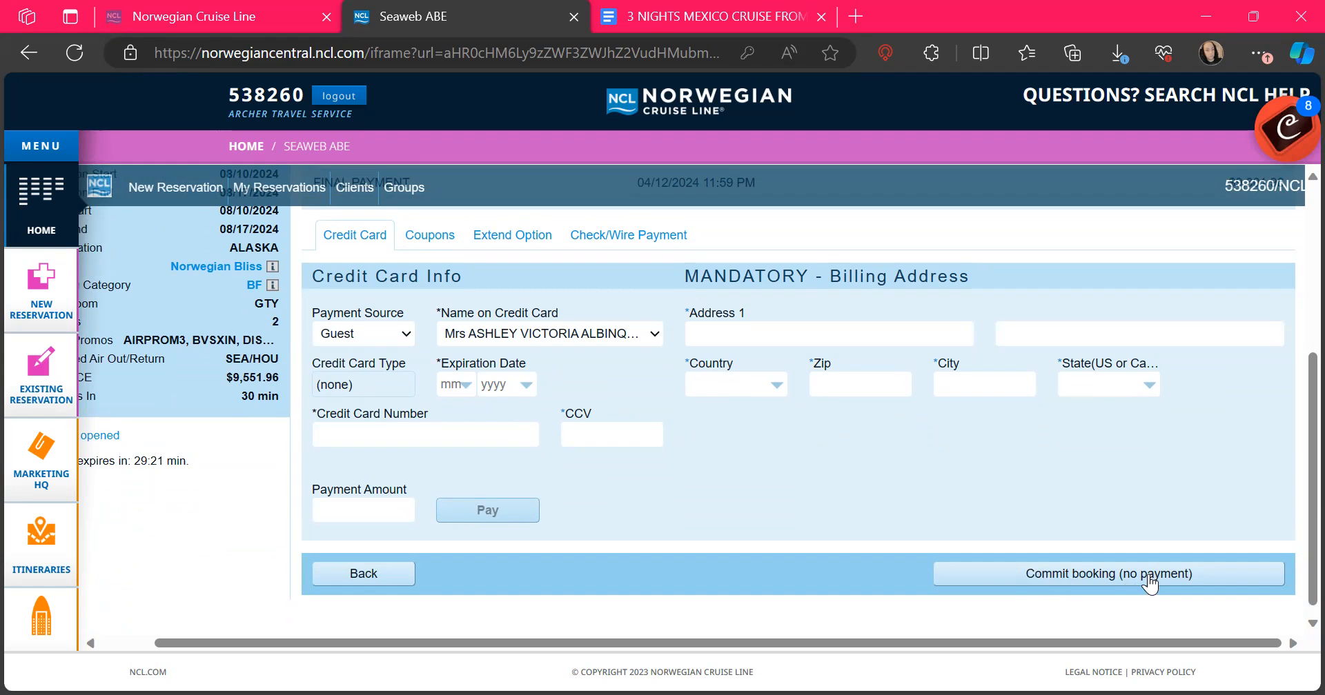
# Step: Commit the booking without payment and review the Reservation Summary showing status OFFER
pyautogui.click(1181, 573)
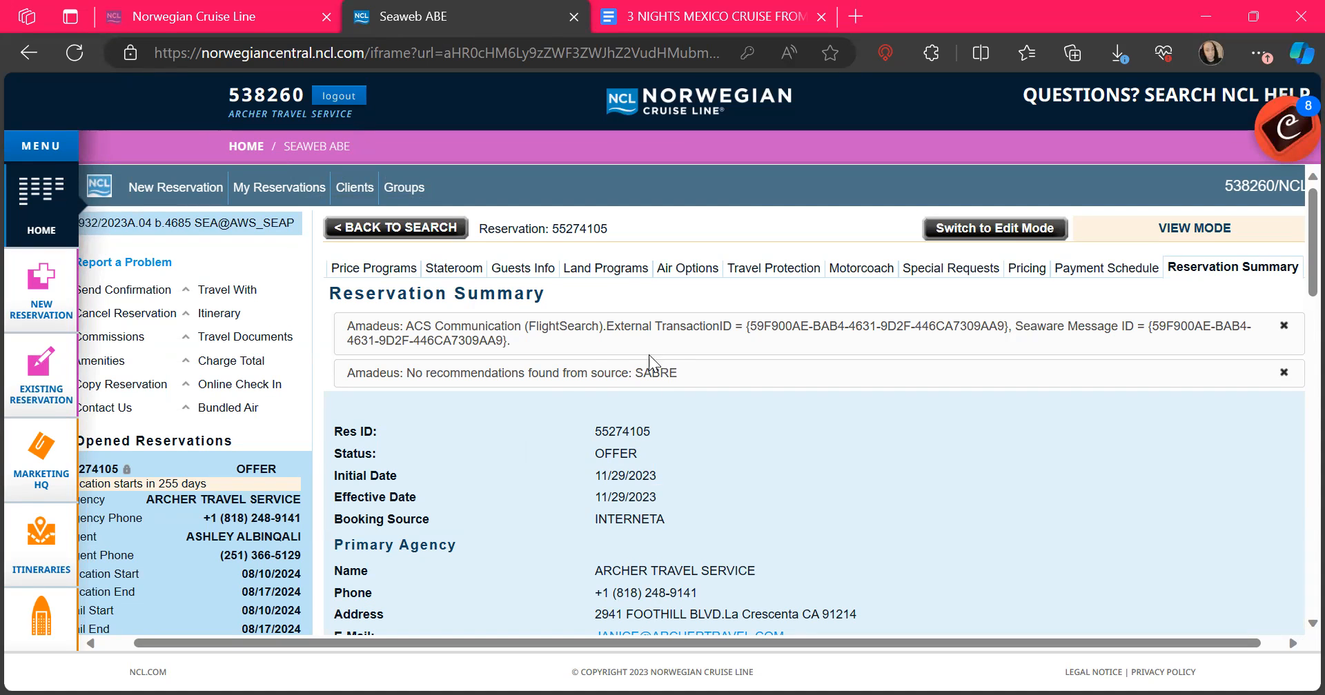
pyautogui.scroll(-5, 801, 488)
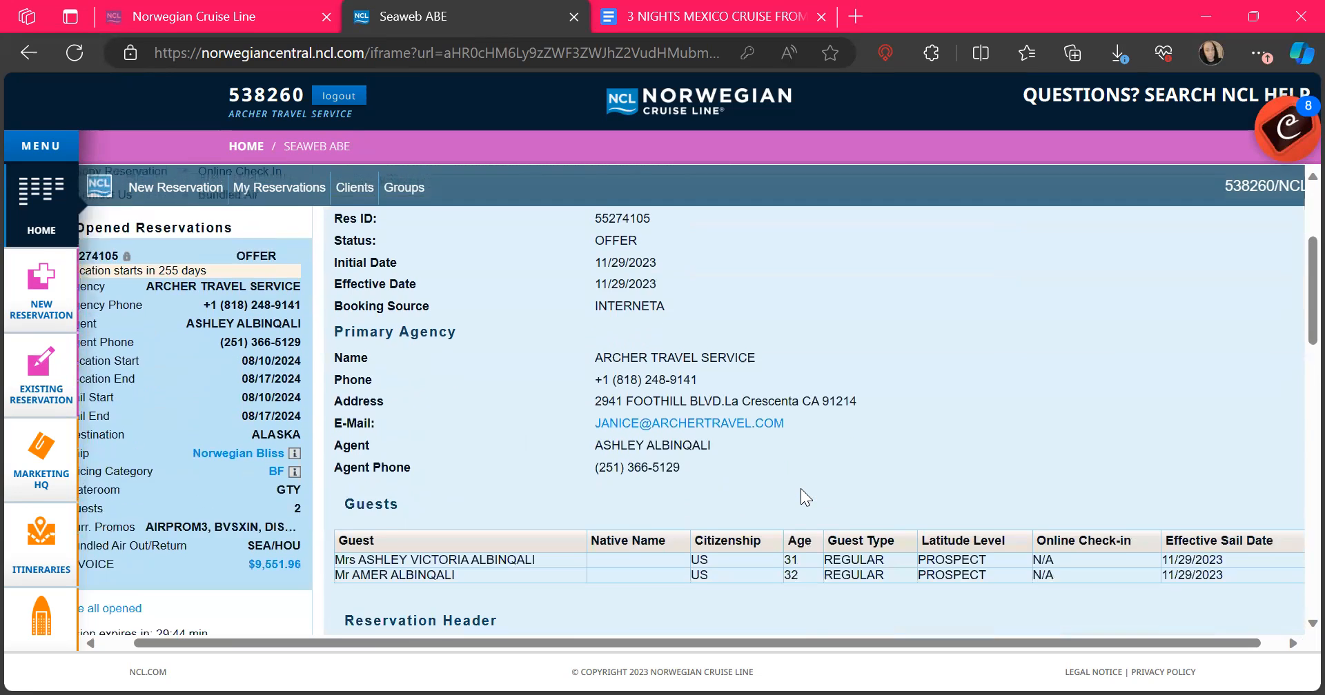
pyautogui.scroll(-5, 801, 488)
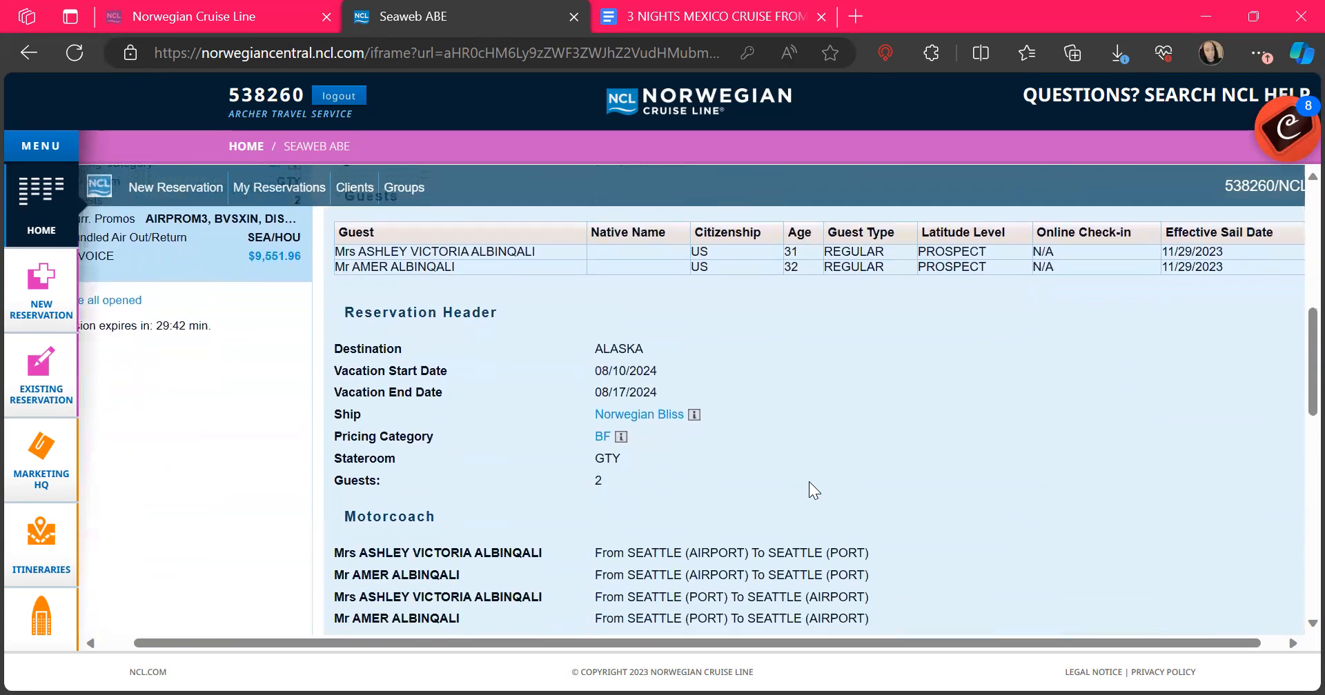
pyautogui.scroll(-10, 811, 481)
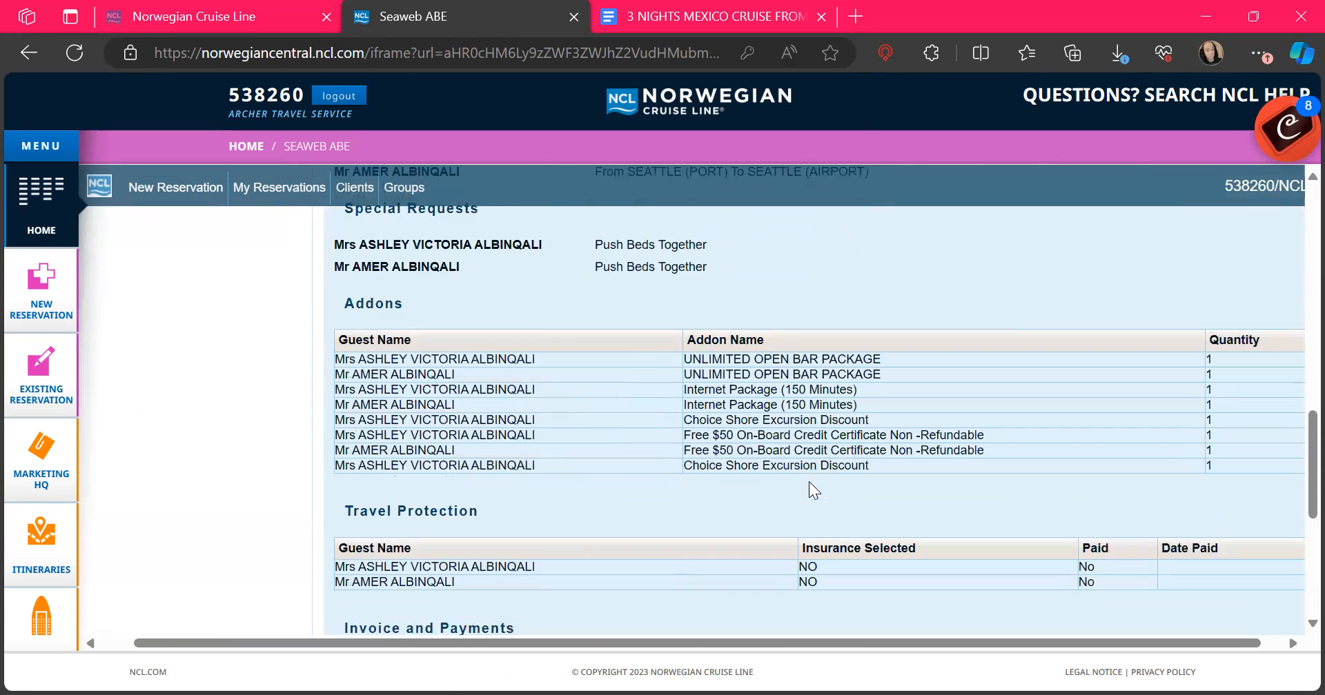
pyautogui.scroll(-1, 809, 489)
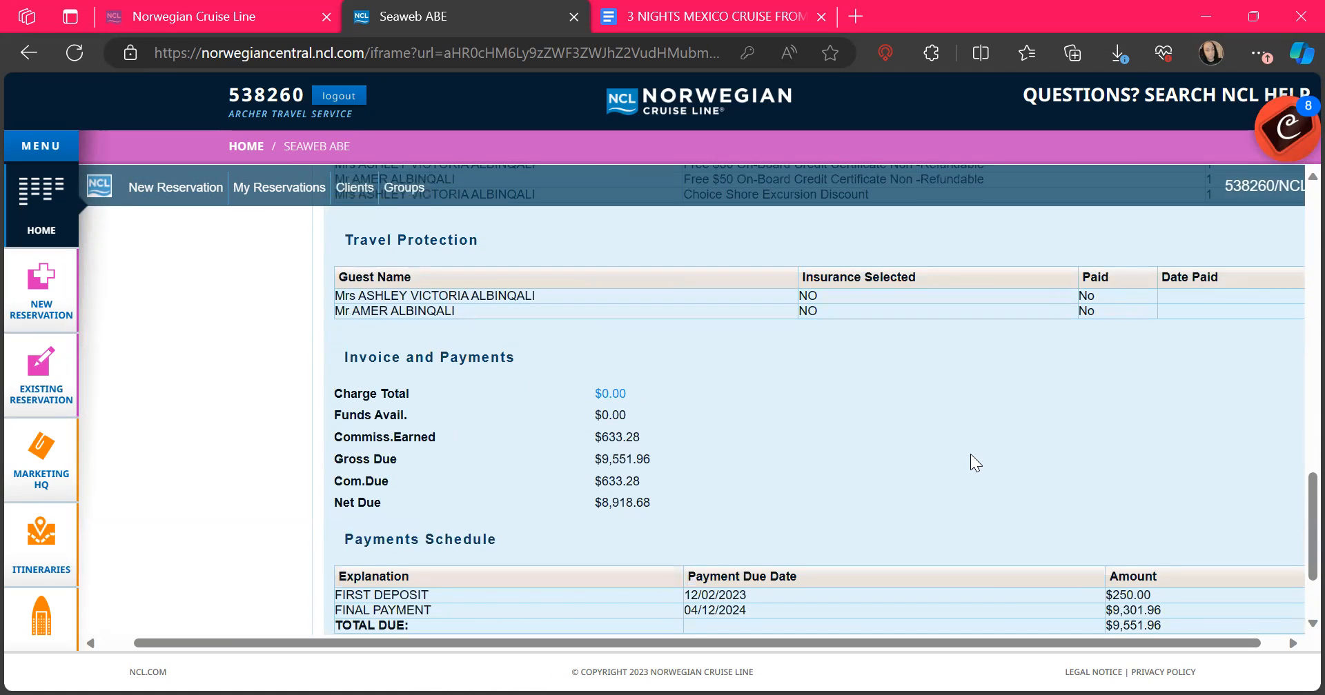
pyautogui.scroll(-1, 994, 442)
pyautogui.scroll(-1, 1000, 443)
pyautogui.scroll(1, 1000, 444)
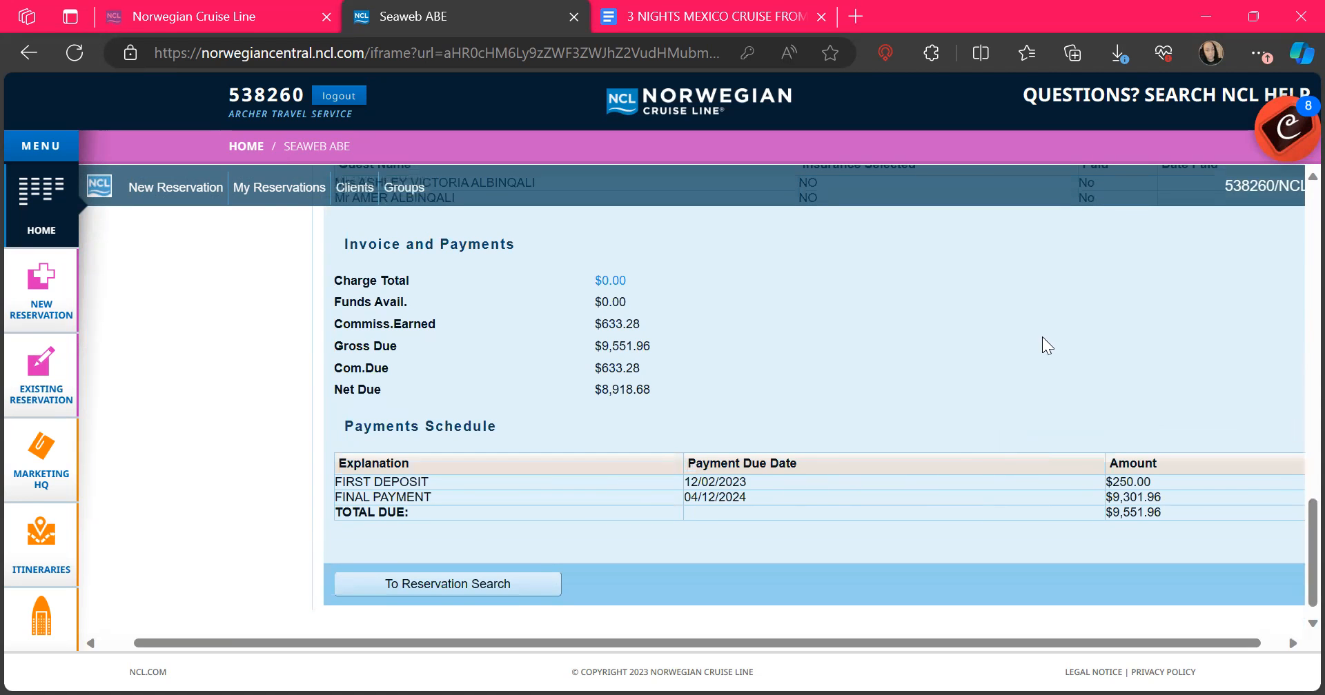
pyautogui.scroll(15, 1034, 336)
pyautogui.scroll(5, 1034, 336)
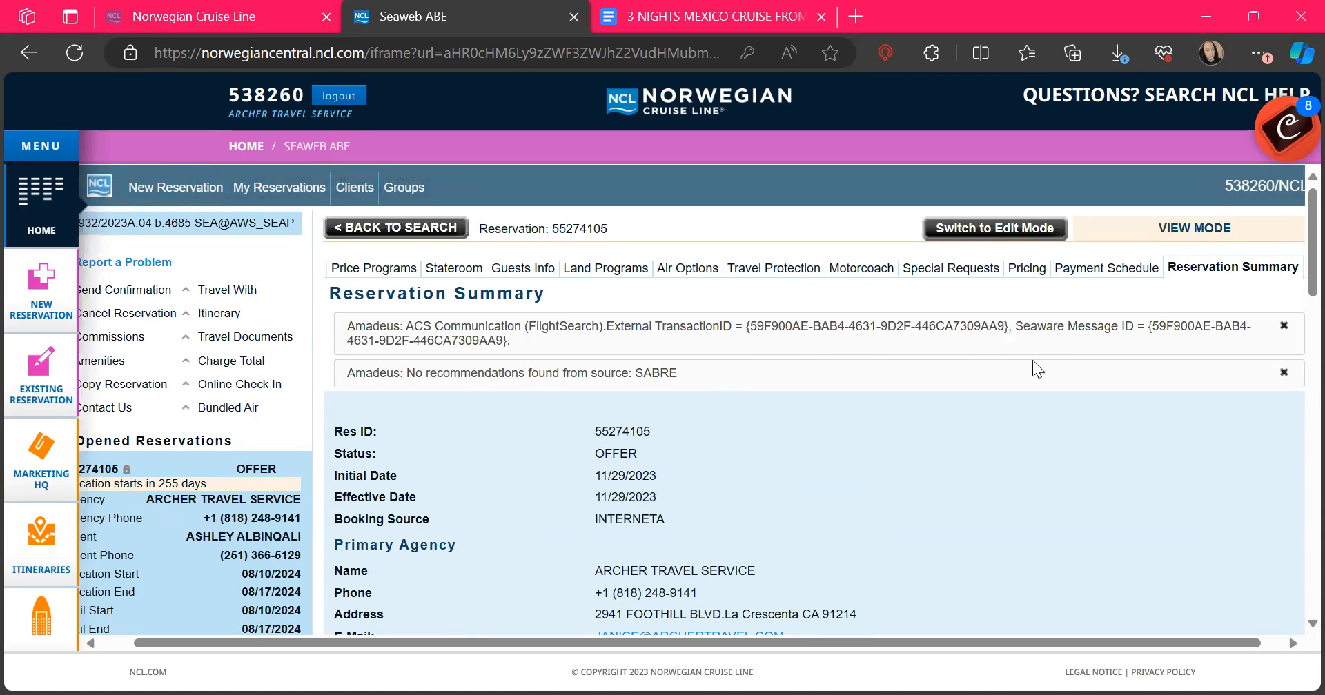
# Step: Switch the reservation to Edit Mode and review its Price Programs with the $7,916.00 voyage fare
pyautogui.click(1014, 224)
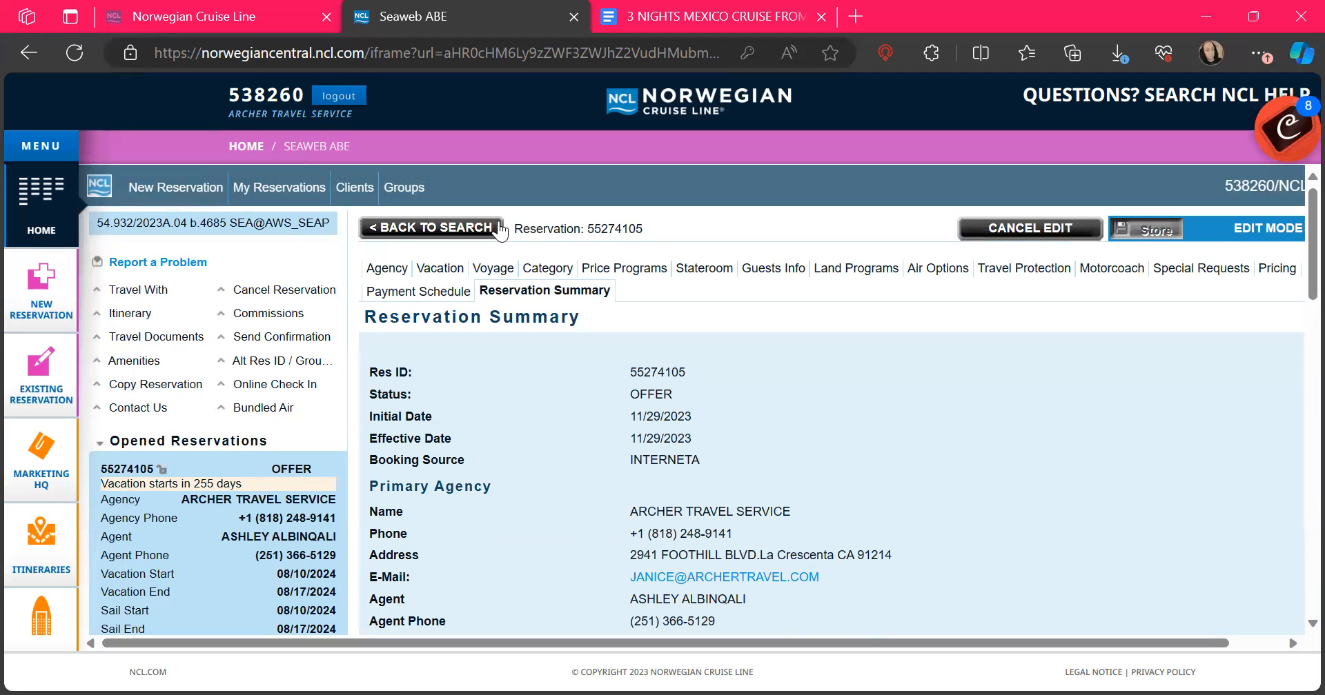
pyautogui.click(661, 270)
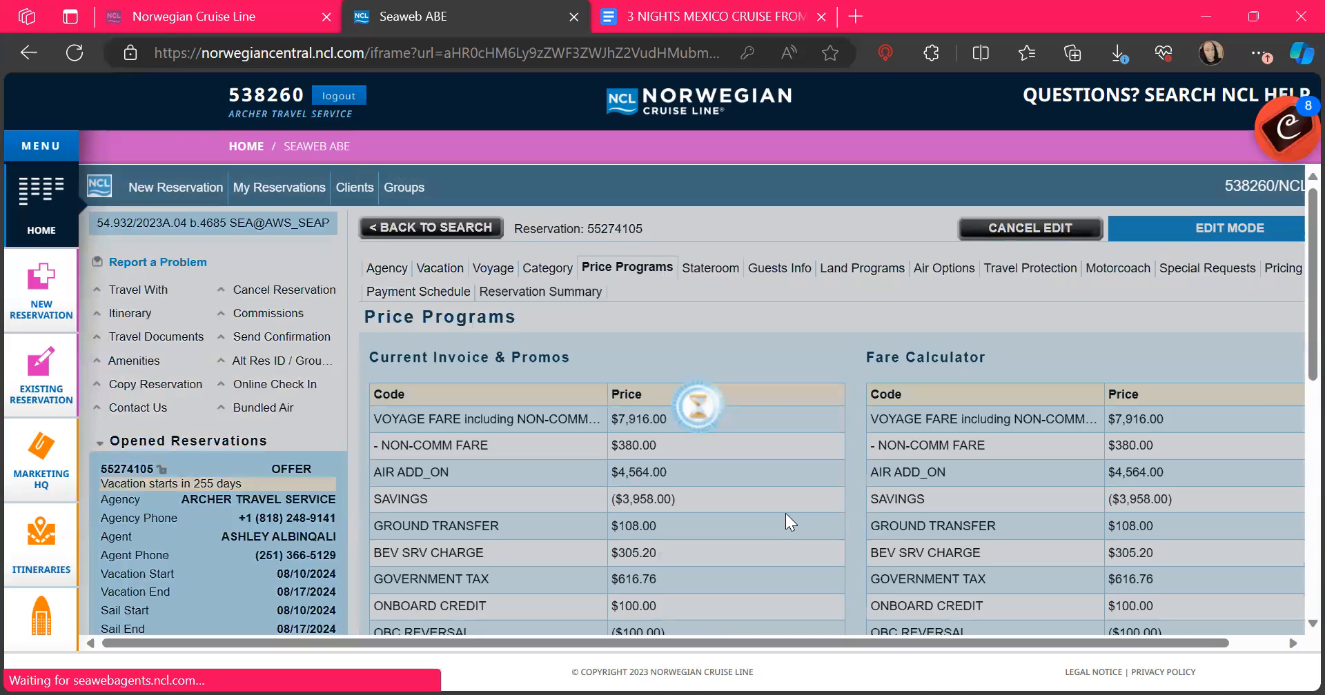
pyautogui.scroll(-10, 785, 513)
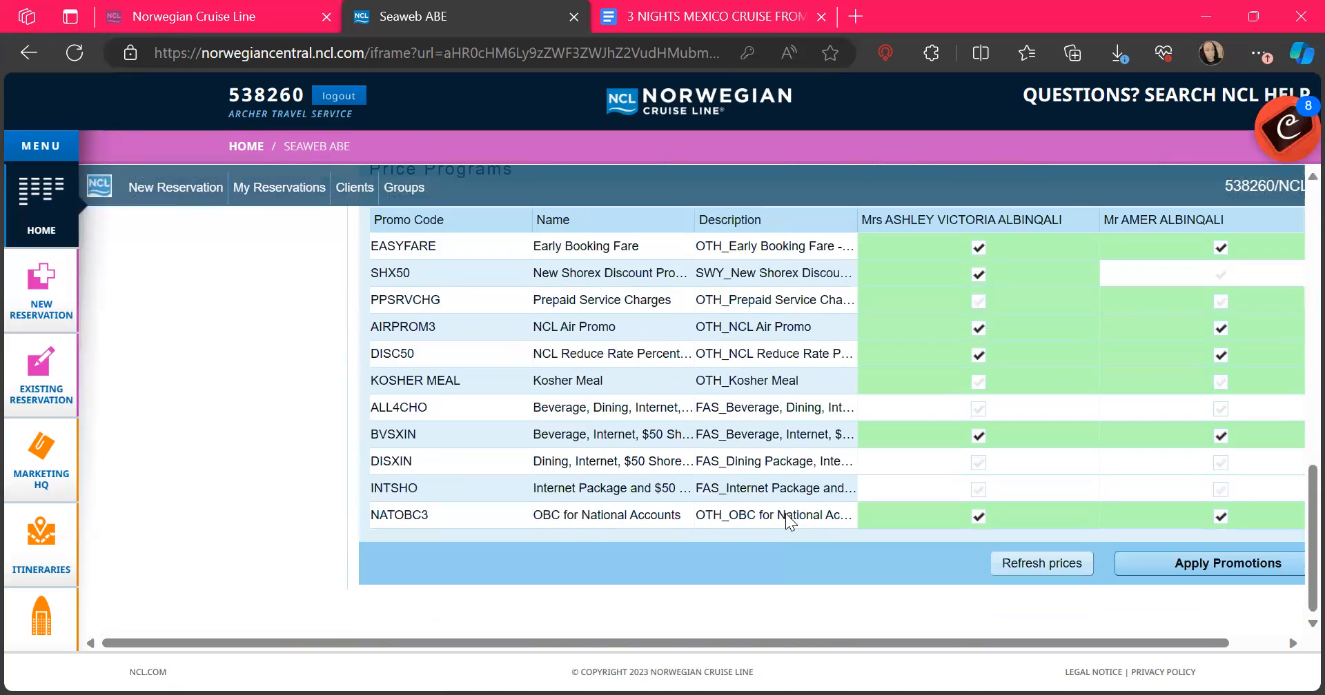
pyautogui.scroll(10, 786, 513)
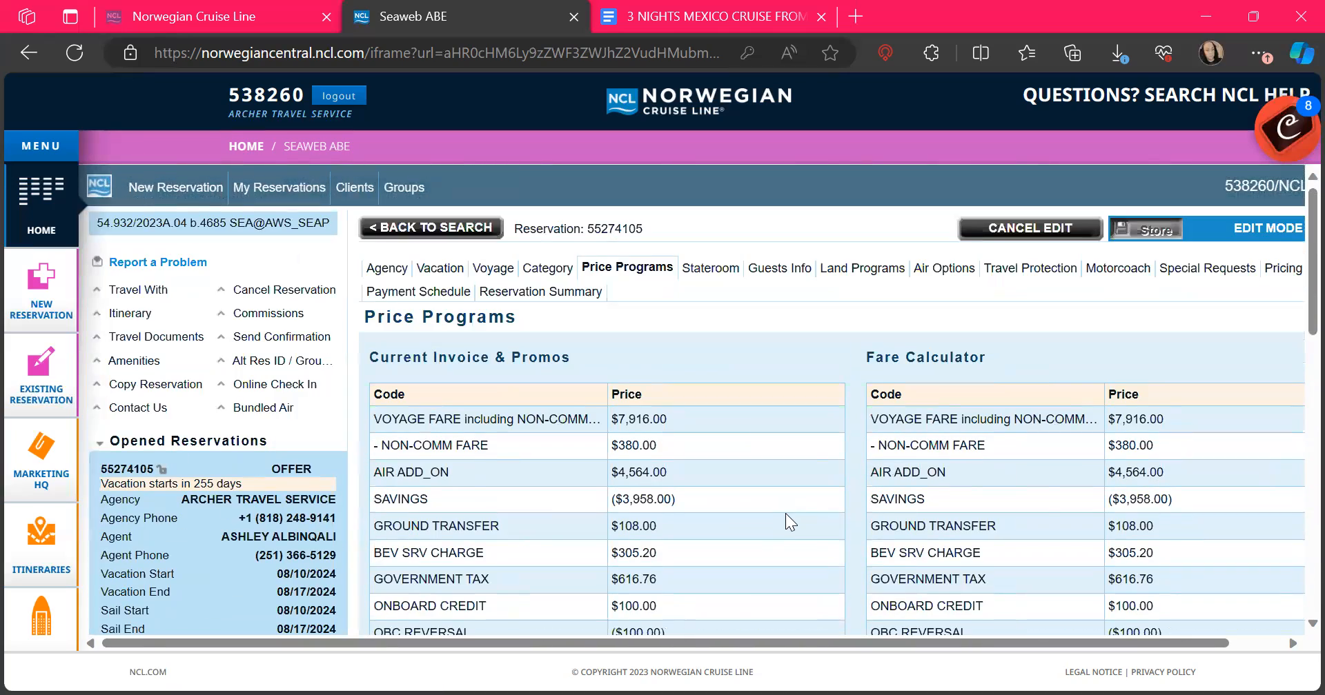
pyautogui.hscroll(2, 785, 513)
pyautogui.scroll(-1, 785, 513)
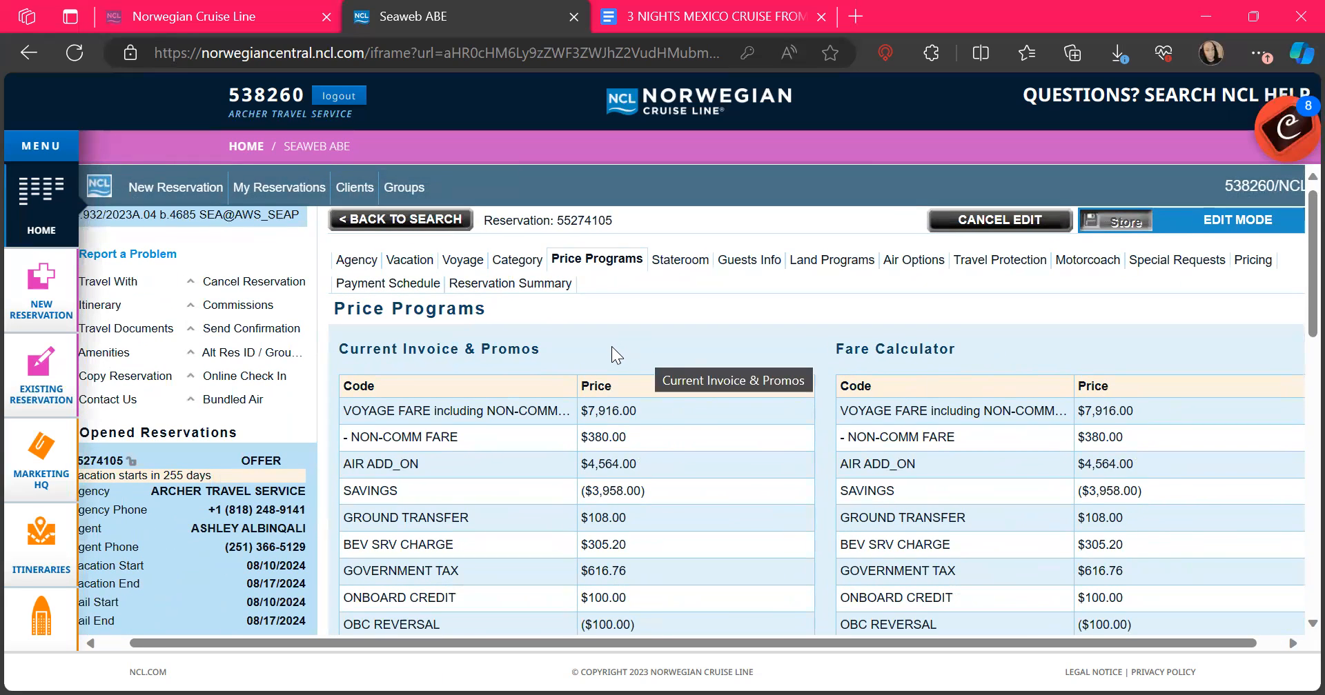
pyautogui.click(1257, 262)
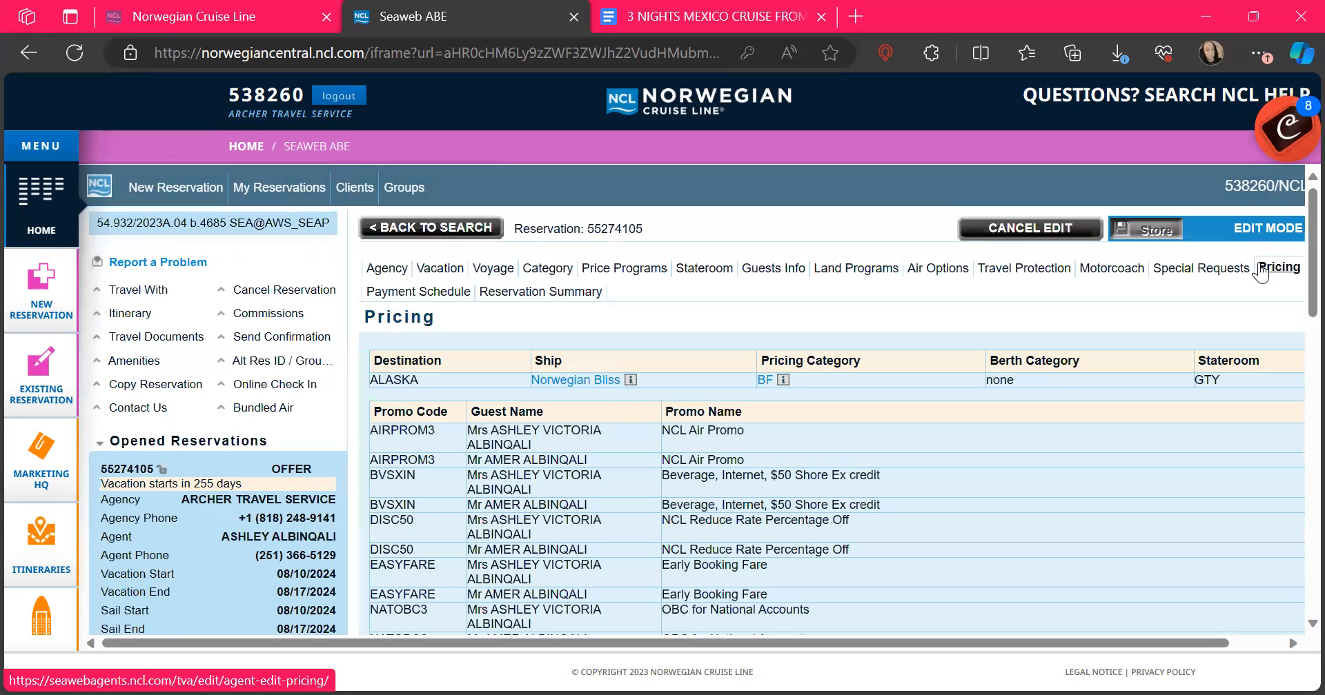
pyautogui.scroll(-1, 1258, 262)
pyautogui.scroll(-20, 1258, 262)
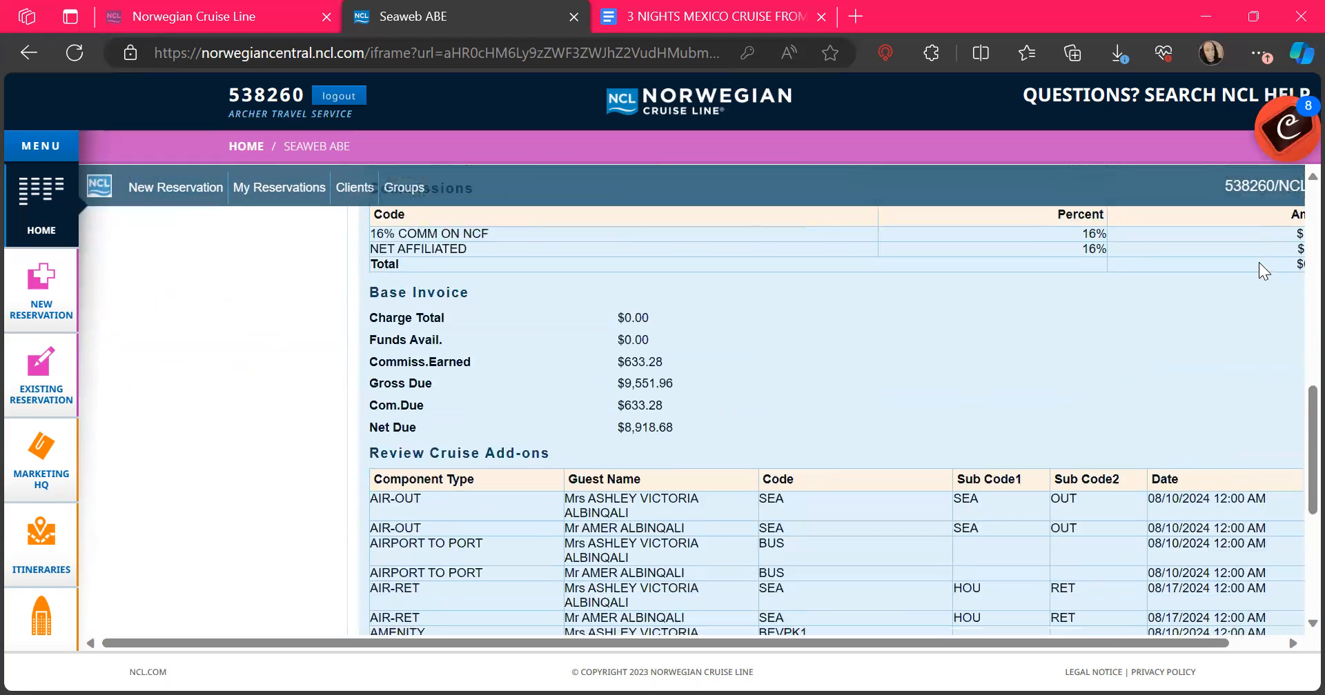
pyautogui.scroll(10, 1260, 262)
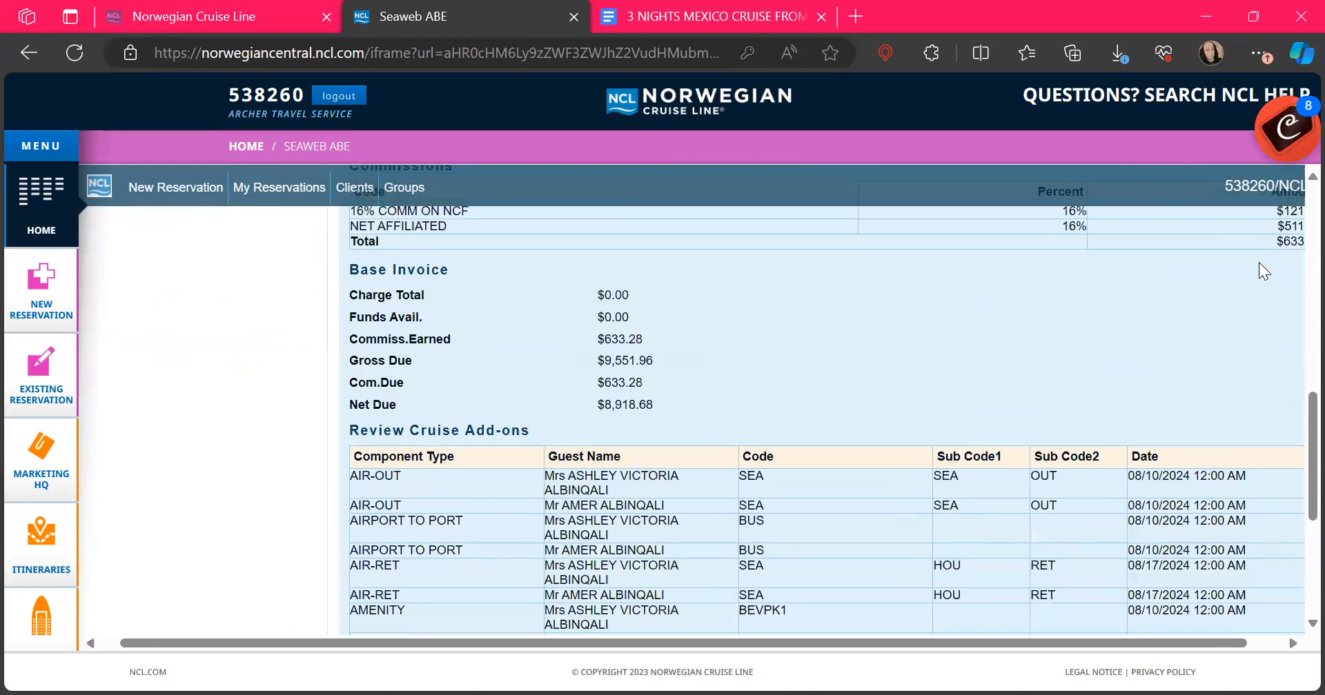
pyautogui.scroll(6, 1259, 269)
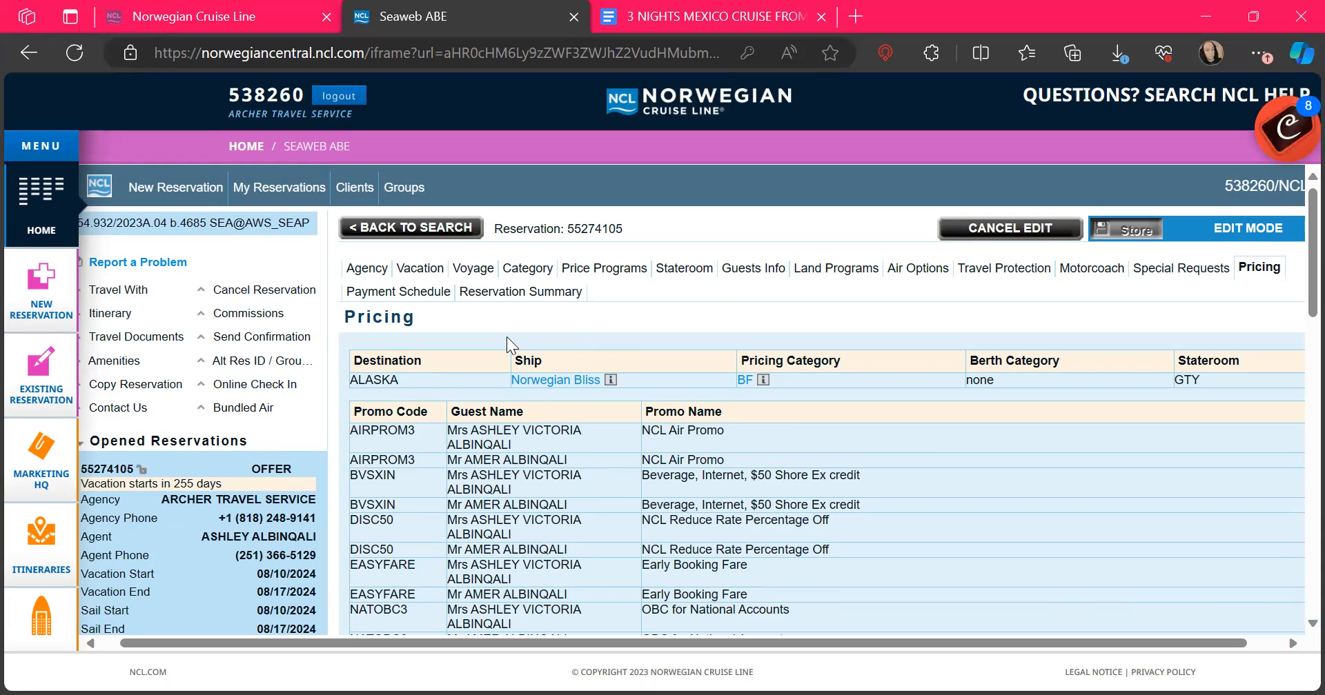
pyautogui.click(127, 293)
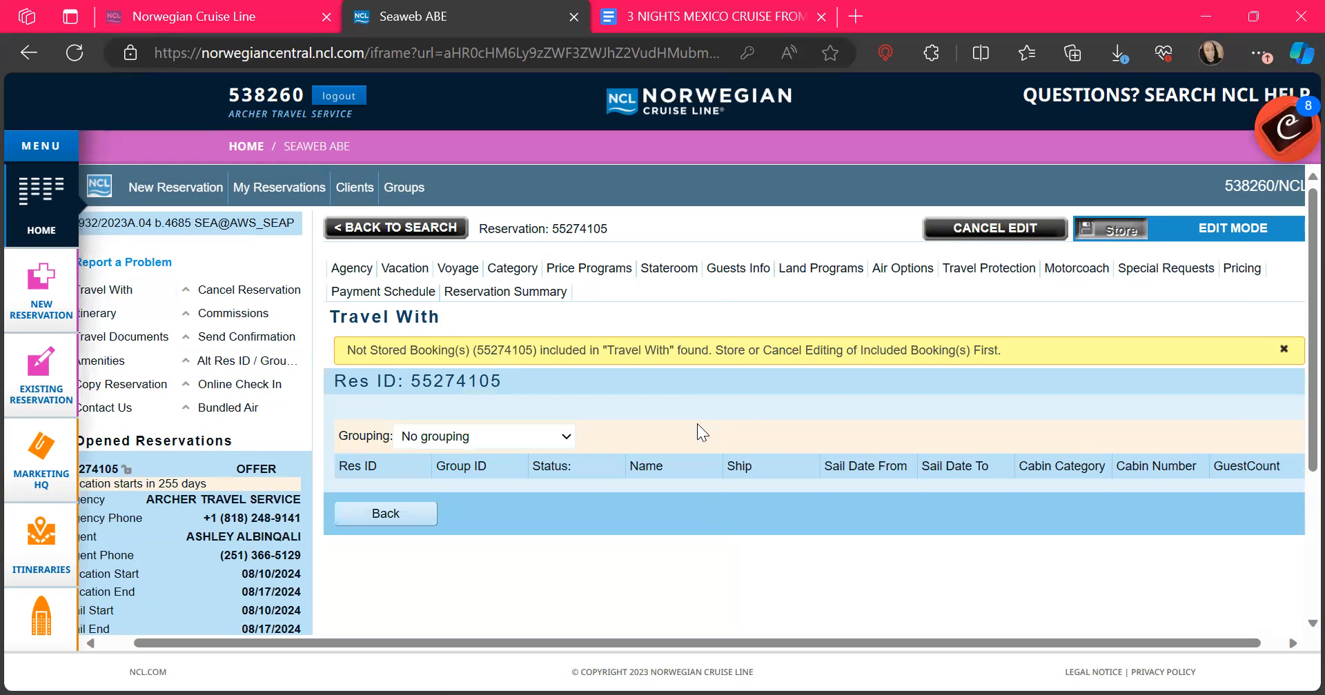
pyautogui.hscroll(-1, 476, 307)
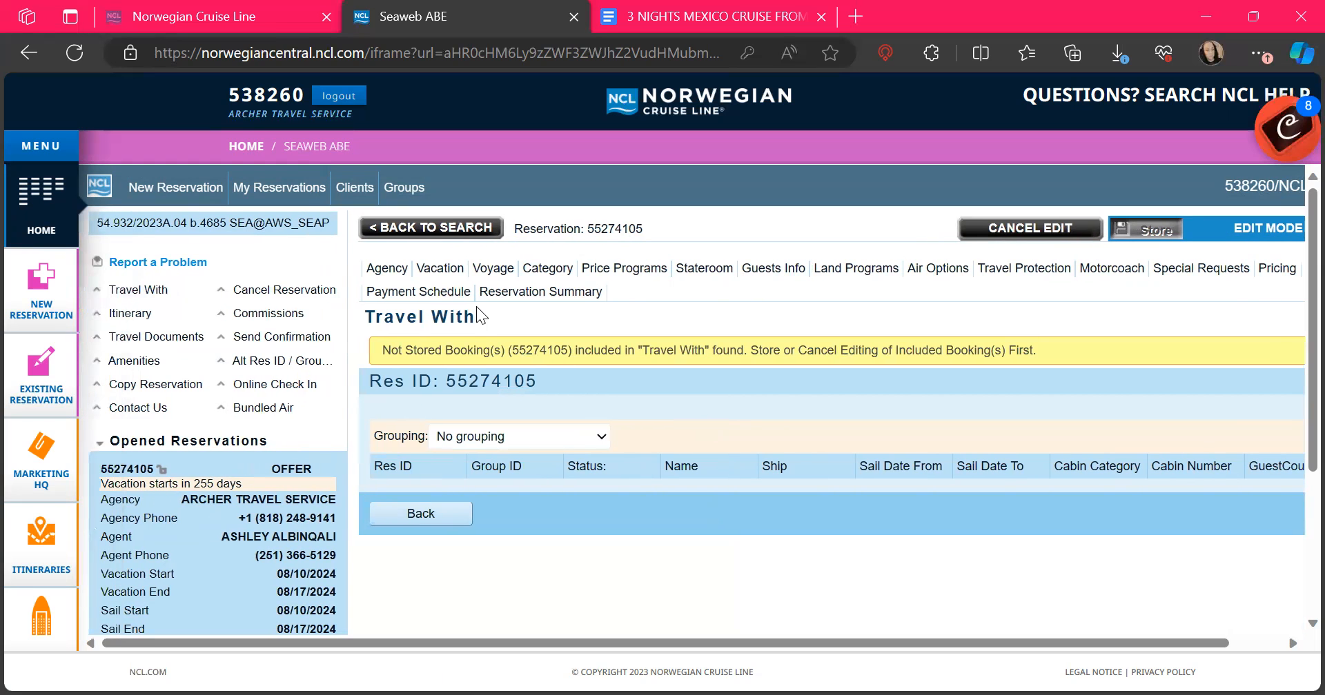
pyautogui.click(122, 315)
pyautogui.scroll(-3, 664, 397)
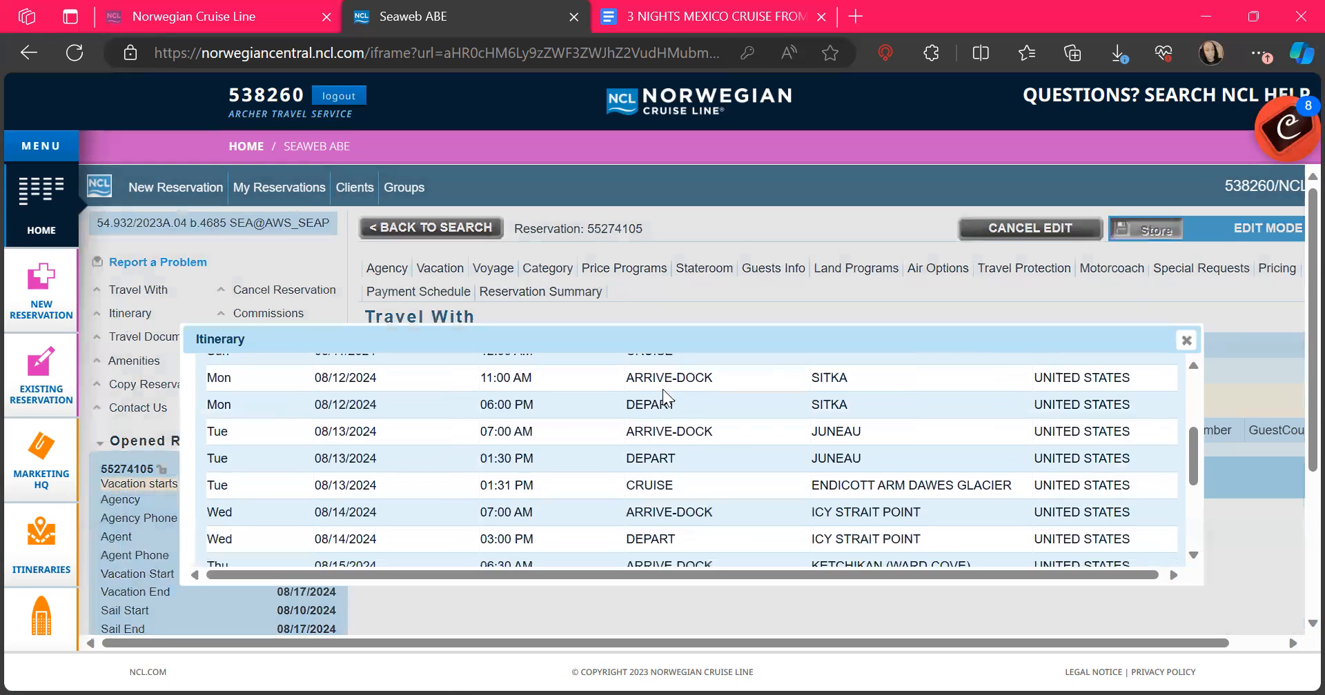
pyautogui.scroll(-5, 662, 389)
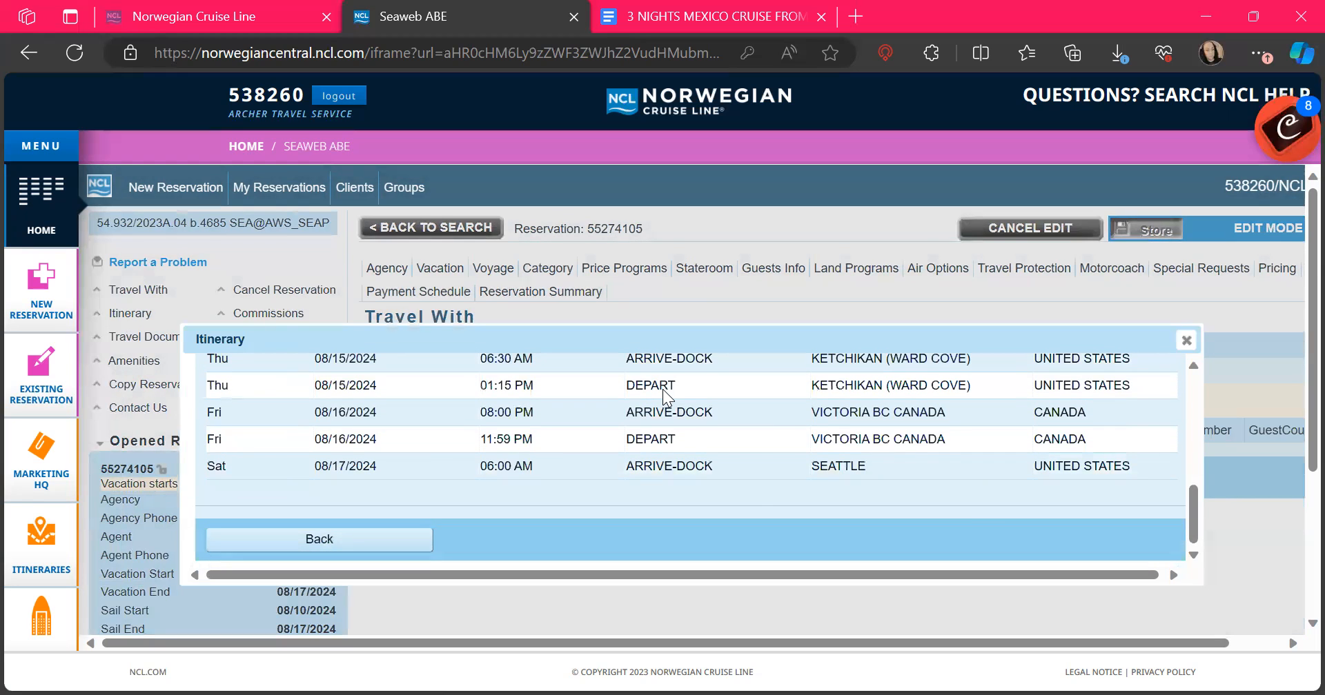
pyautogui.click(1186, 341)
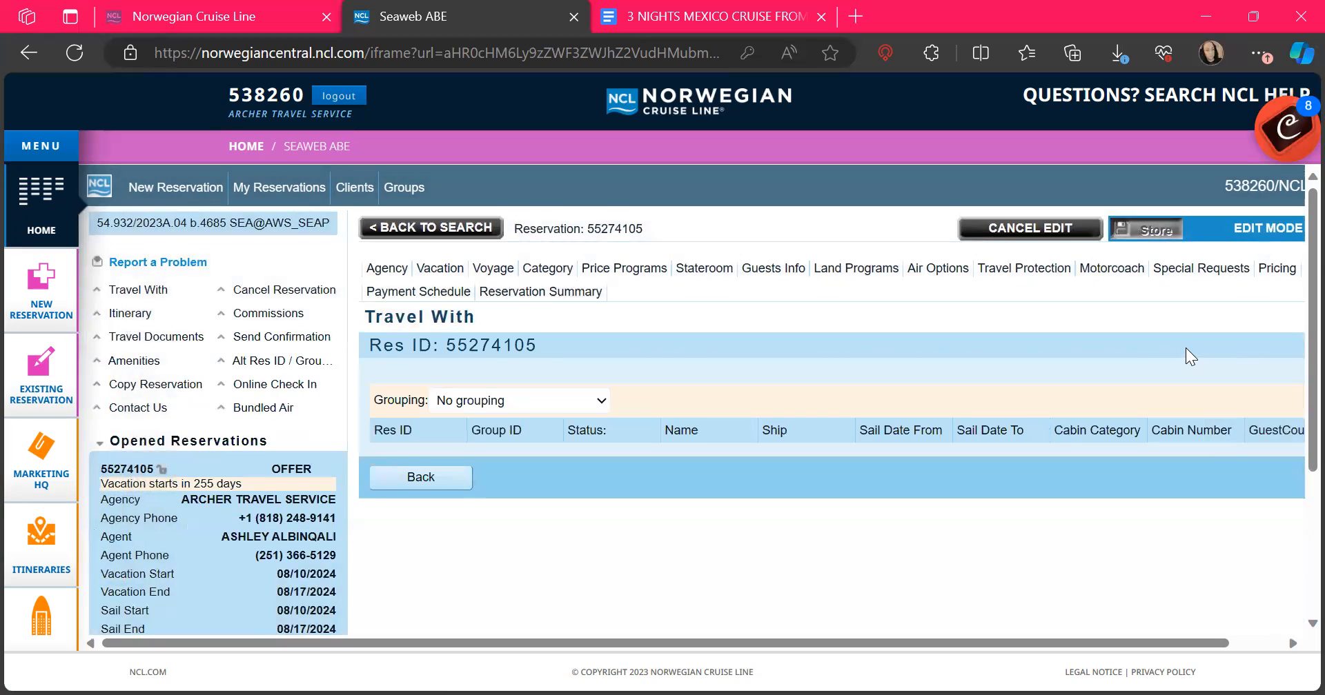
# Step: Review the travel documents for both guests
pyautogui.click(145, 339)
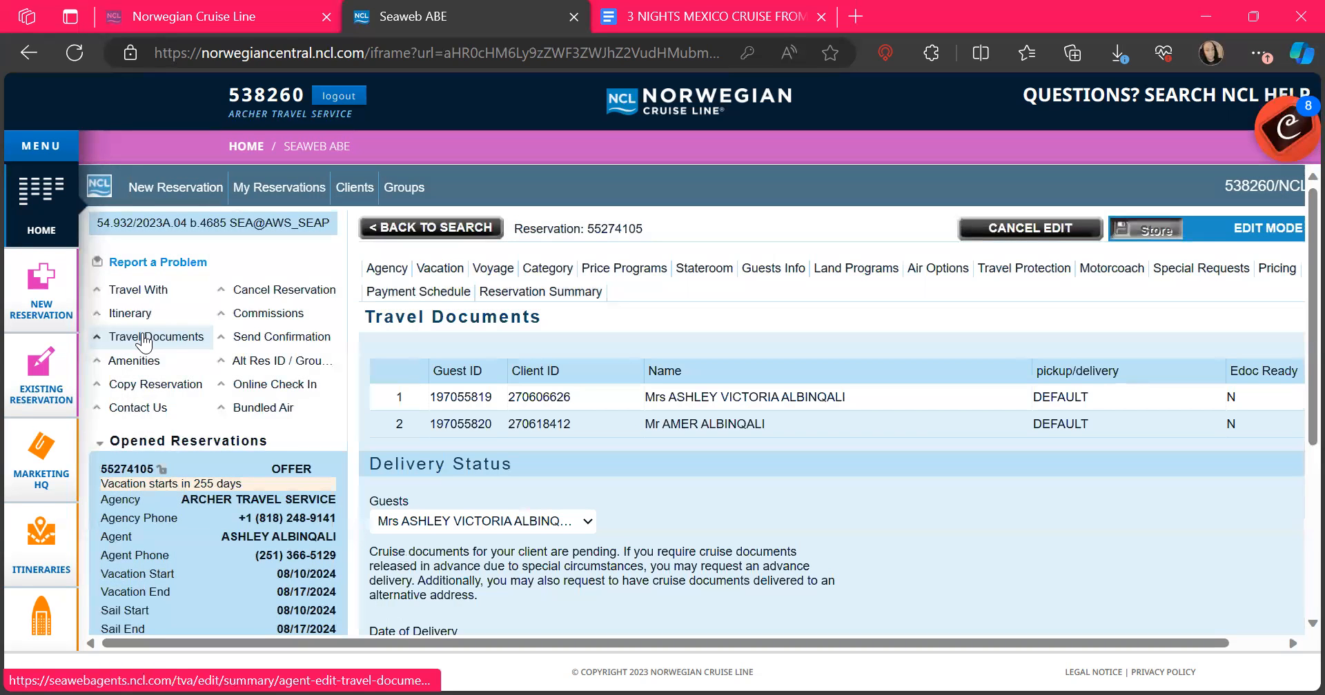
pyautogui.scroll(-1, 894, 298)
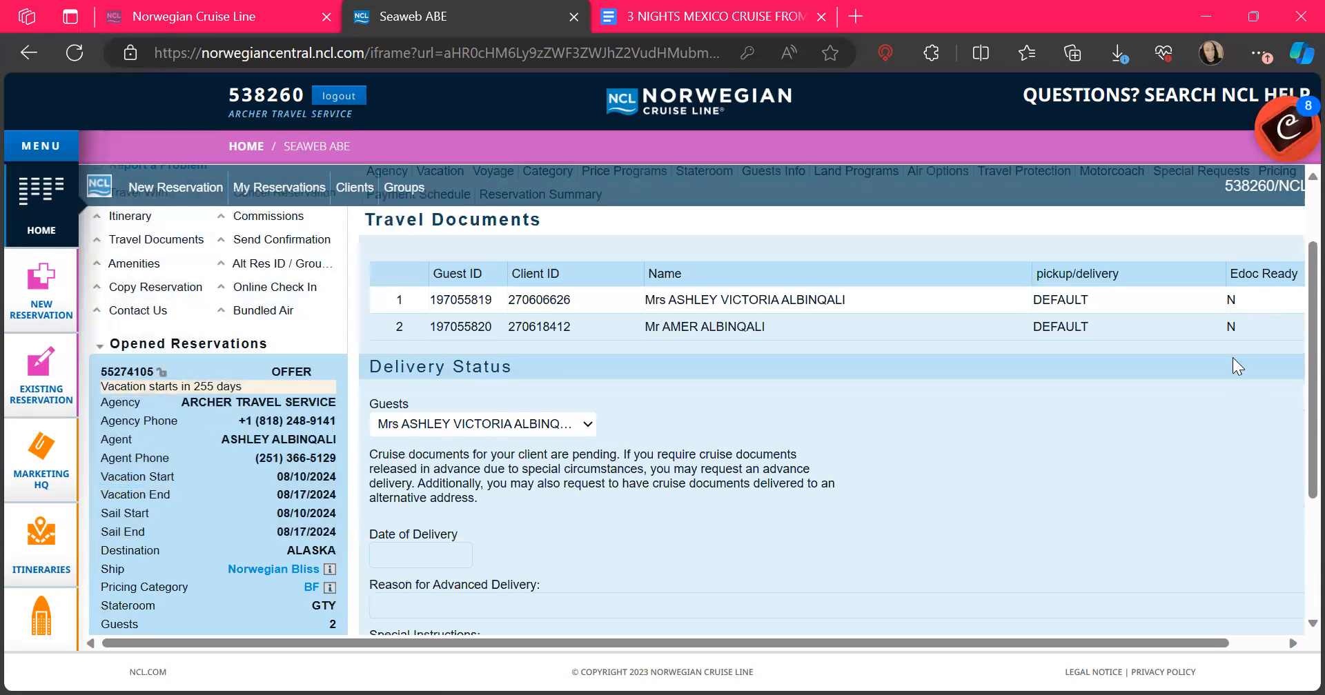
pyautogui.scroll(5, 1052, 588)
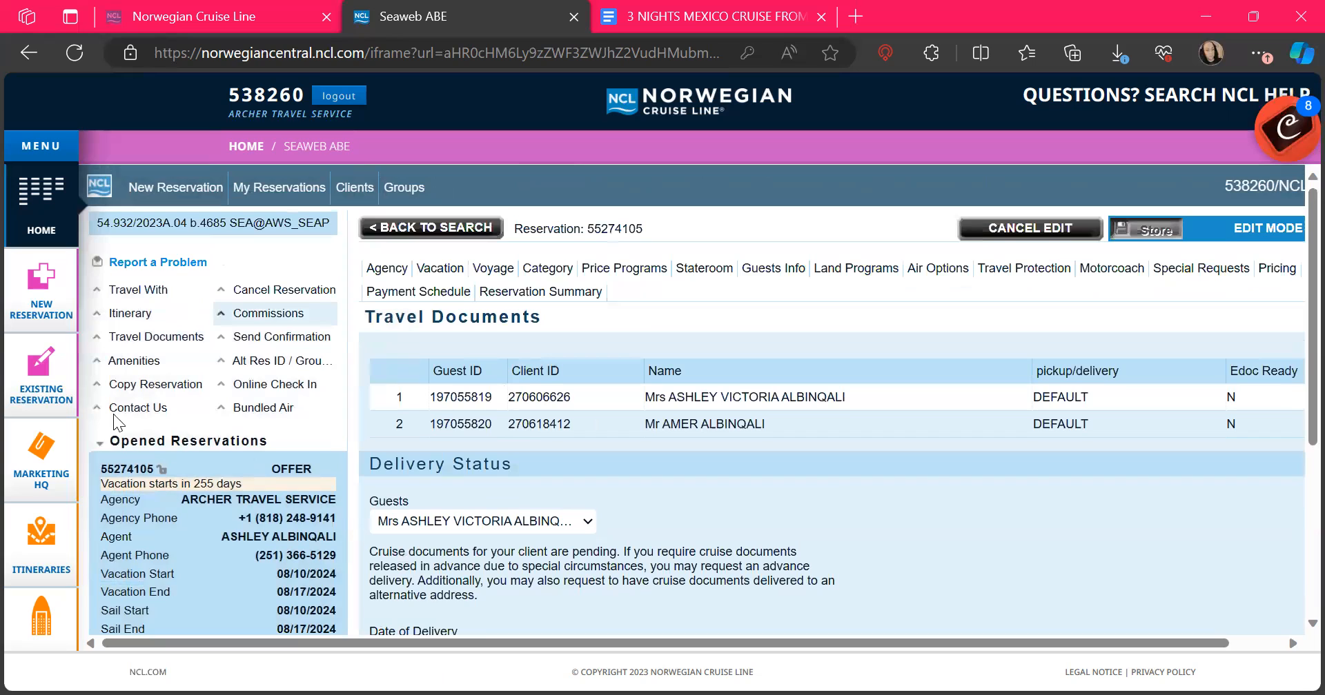
pyautogui.click(133, 361)
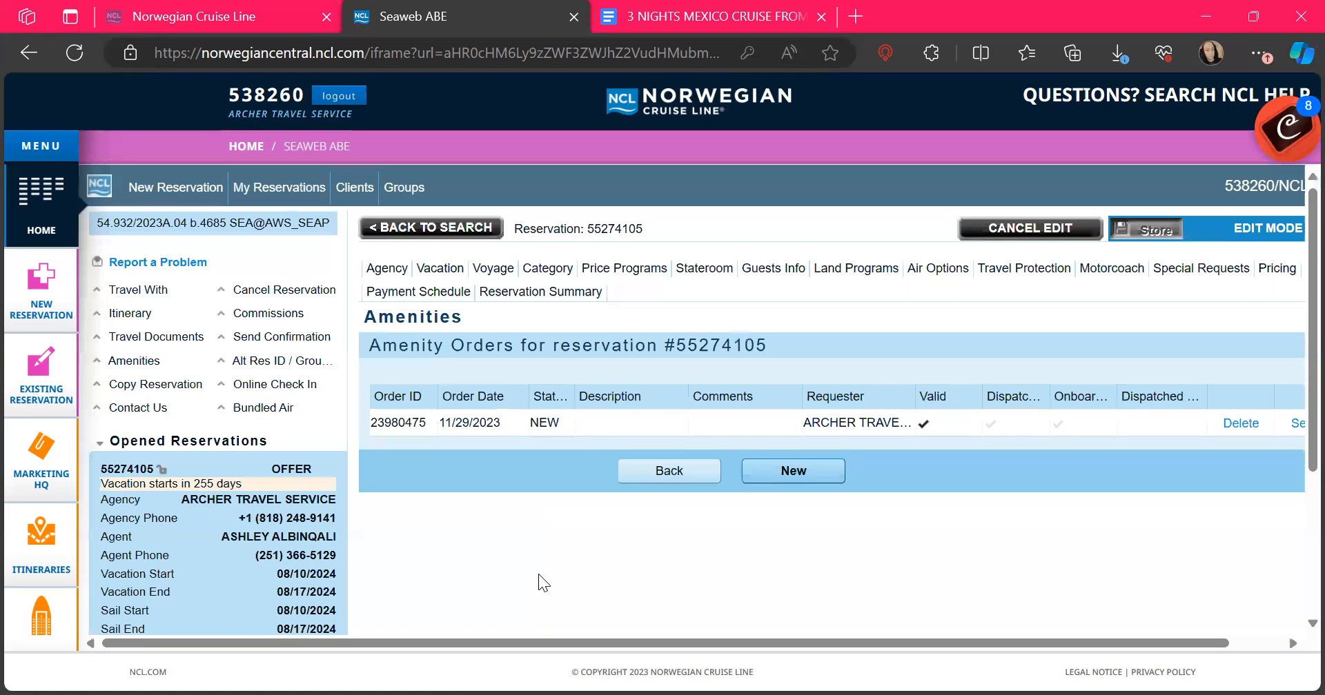
pyautogui.hscroll(2, 538, 574)
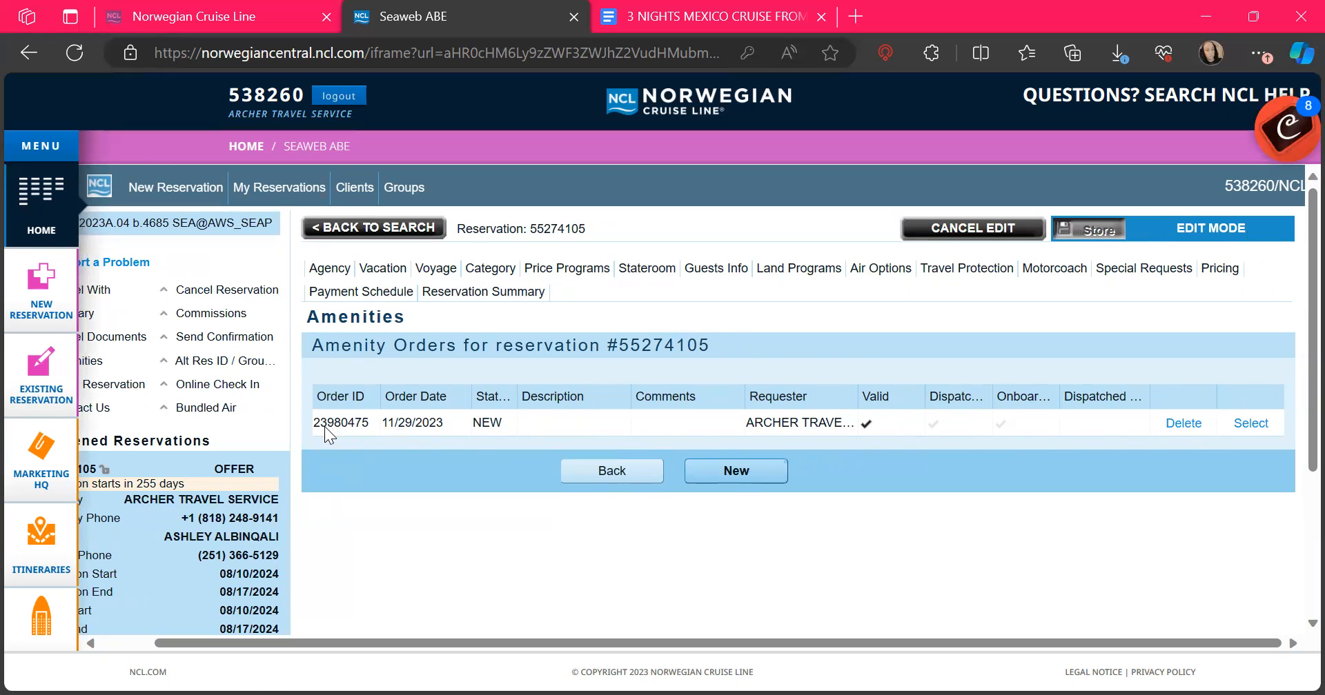
pyautogui.hscroll(-2, 487, 434)
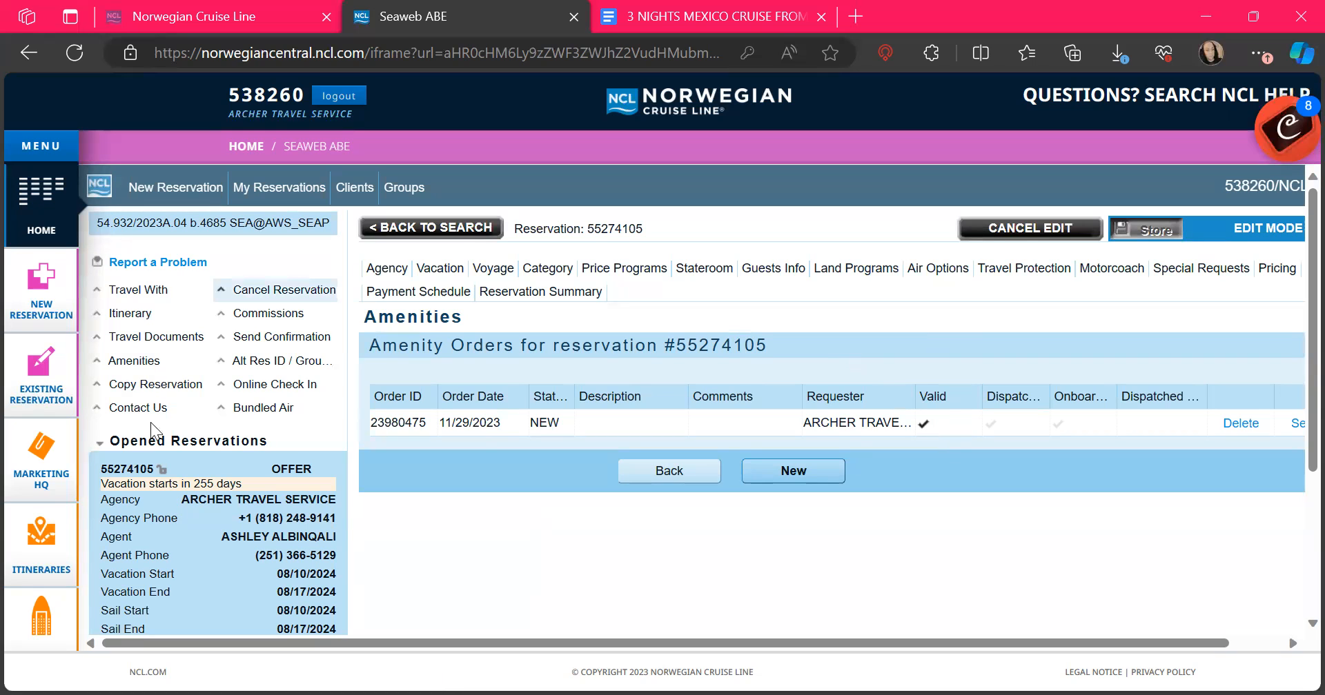
# Step: Review the booking's commission breakdown
pyautogui.click(276, 316)
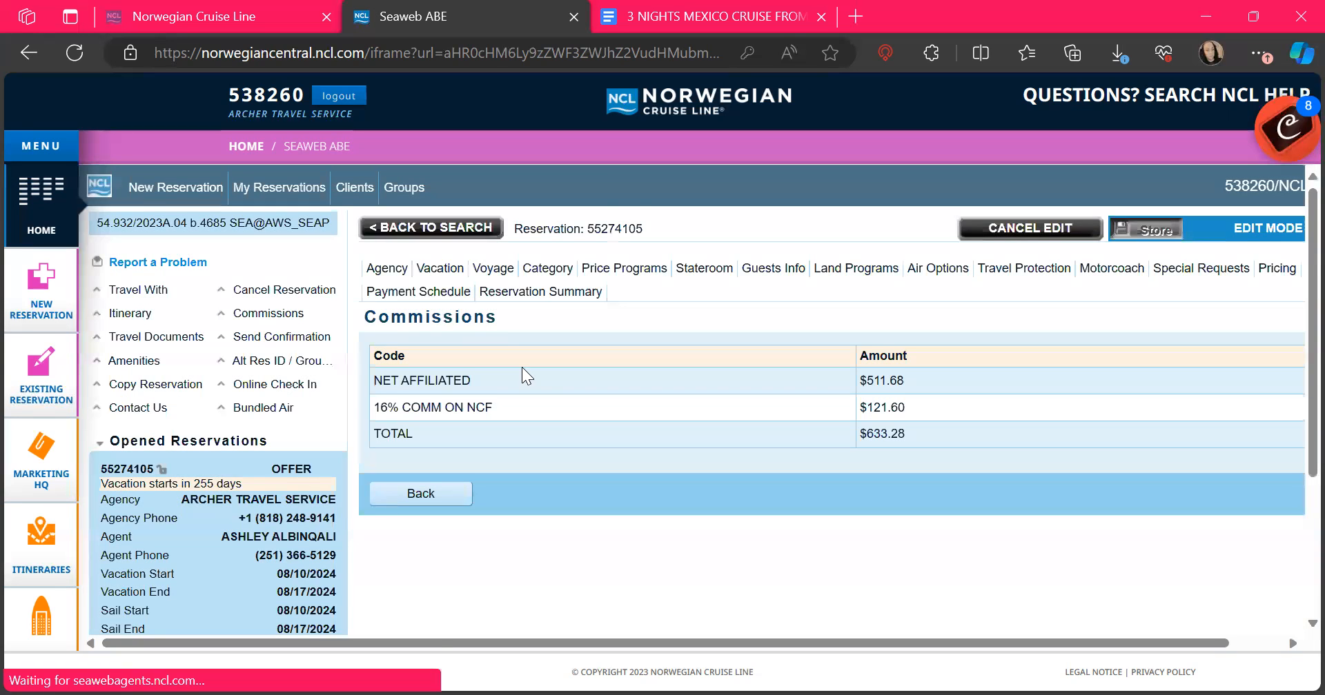
pyautogui.scroll(-2, 521, 367)
pyautogui.scroll(2, 847, 292)
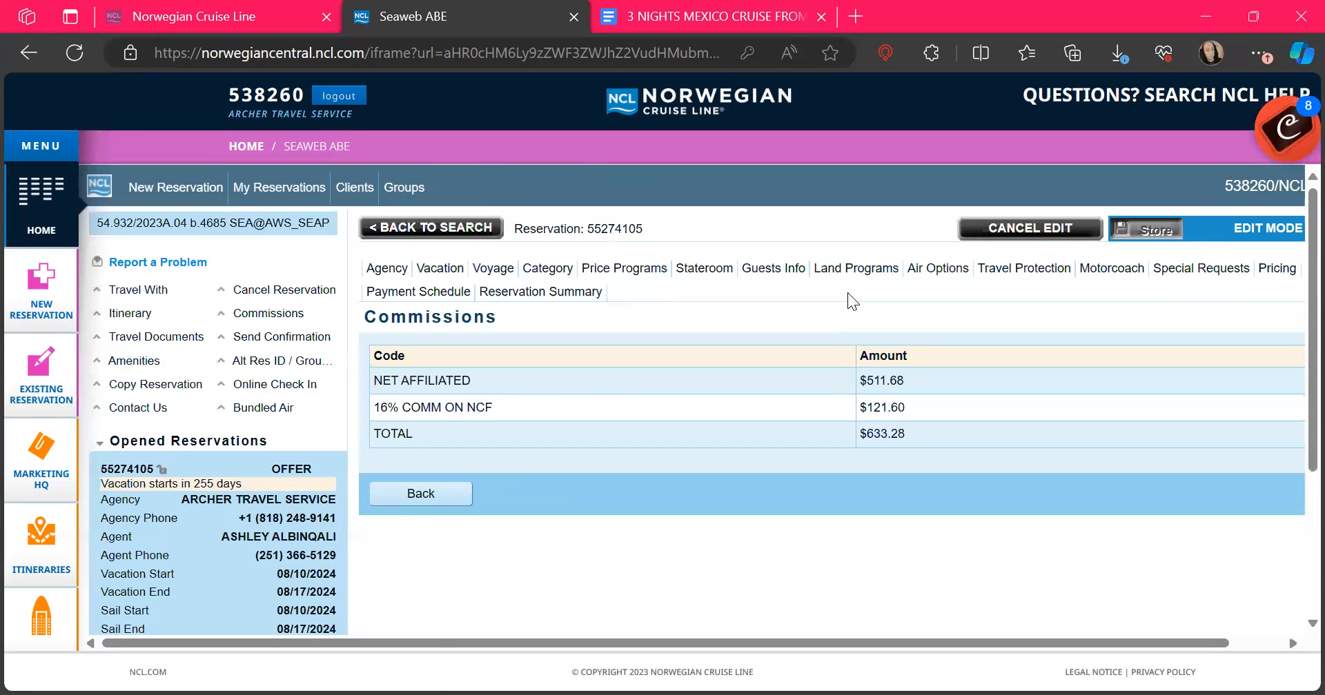
# Step: Bring up the Send Confirmation form for guest, agency and agent, in English
pyautogui.click(292, 344)
pyautogui.scroll(-2, 517, 354)
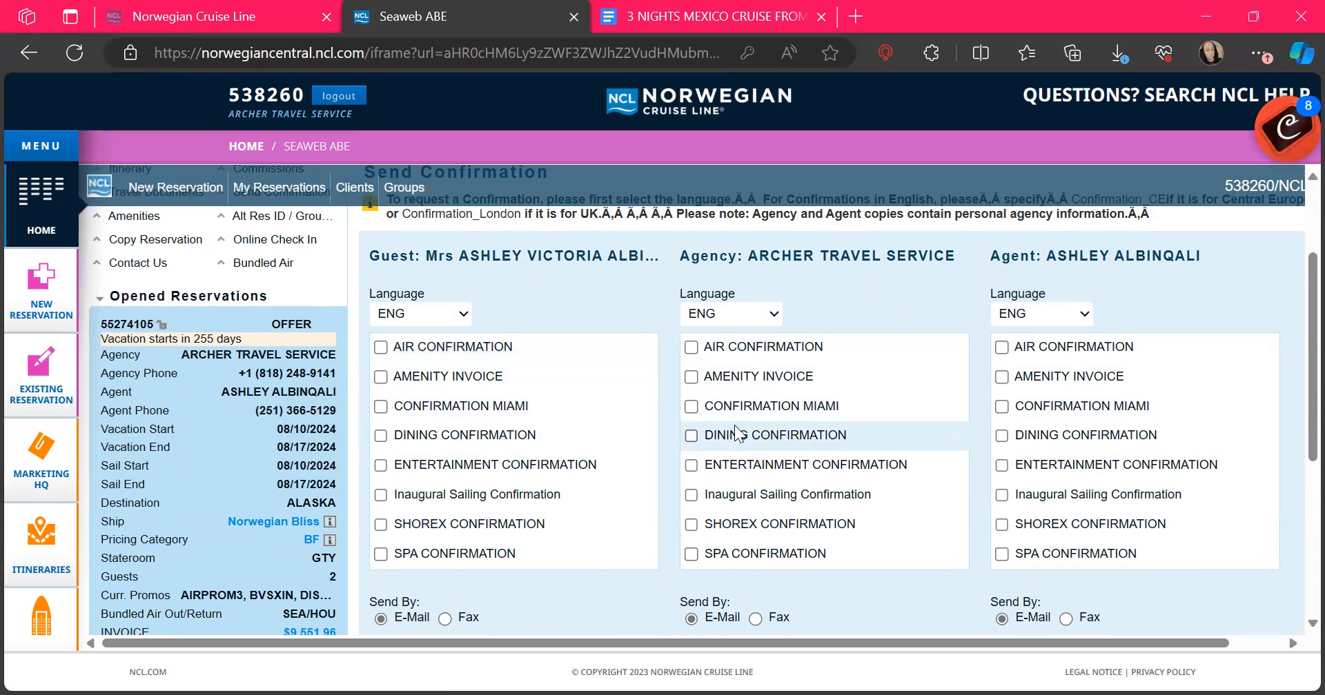
pyautogui.scroll(2, 734, 425)
pyautogui.scroll(-2, 734, 425)
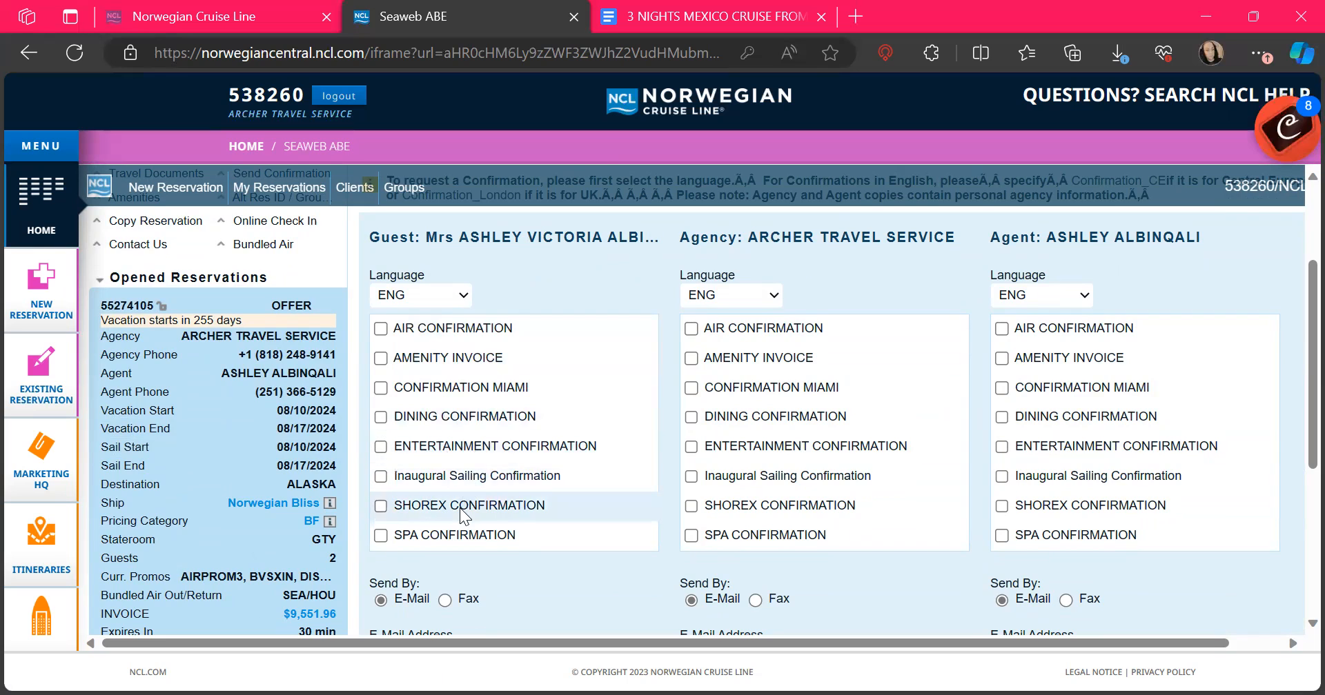
pyautogui.scroll(-5, 458, 515)
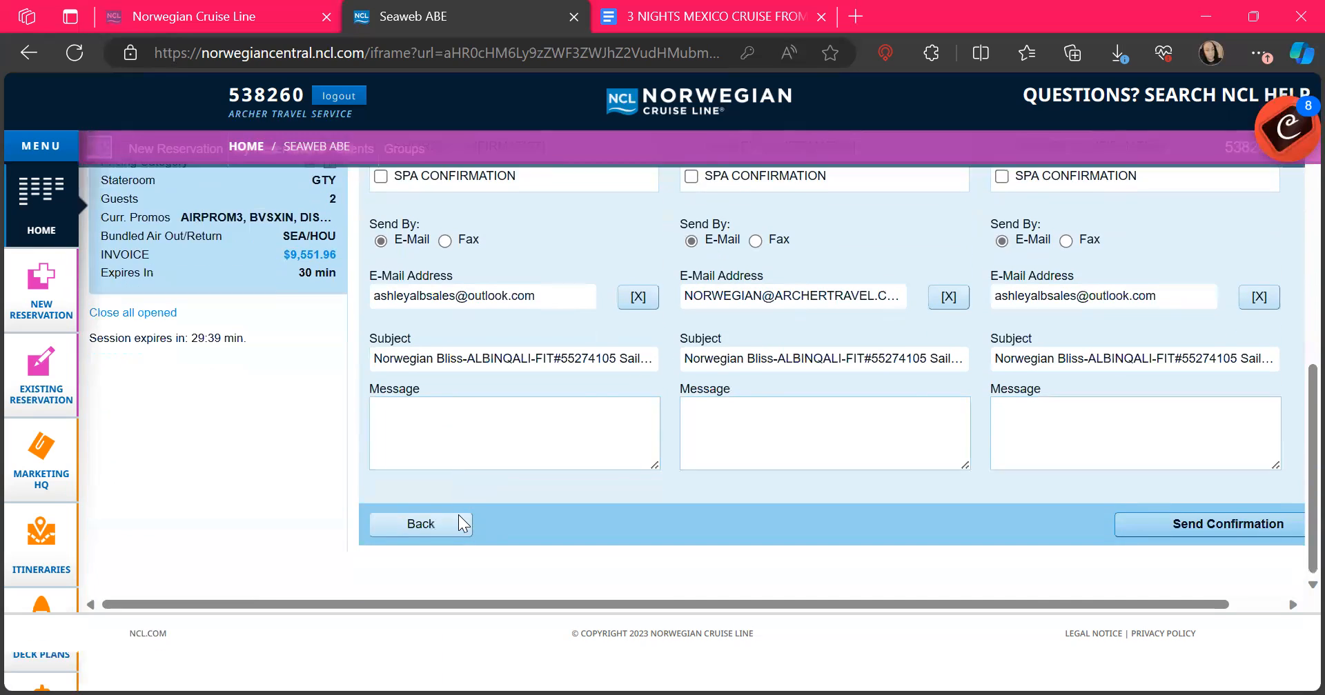
pyautogui.scroll(5, 458, 515)
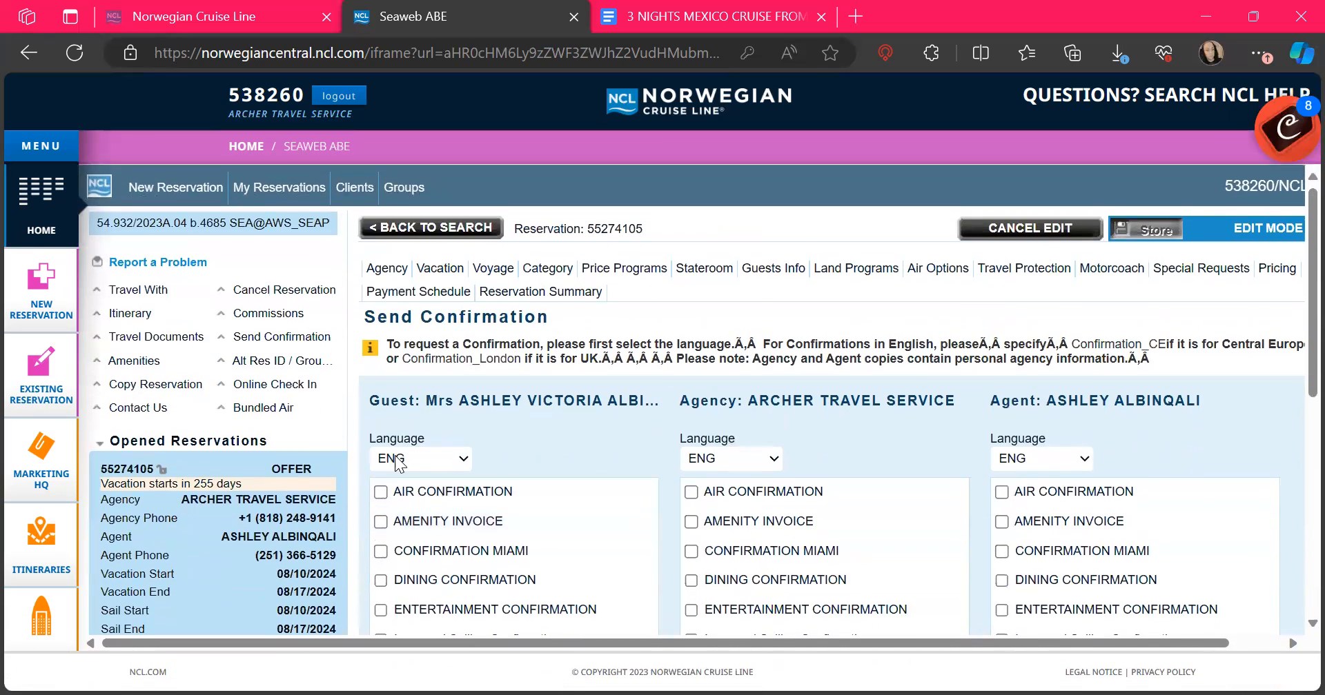
# Step: Check the bundled air outbound and return cities, then launch Online Check In
pyautogui.click(263, 416)
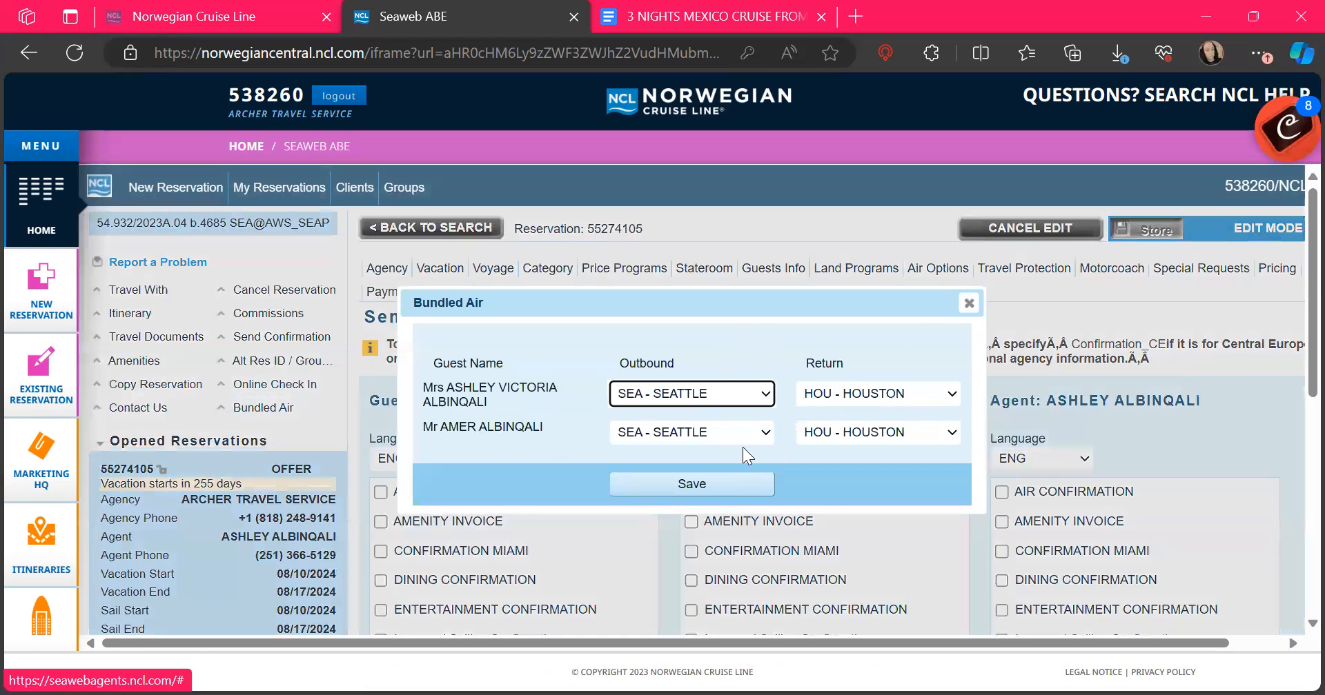
pyautogui.click(968, 304)
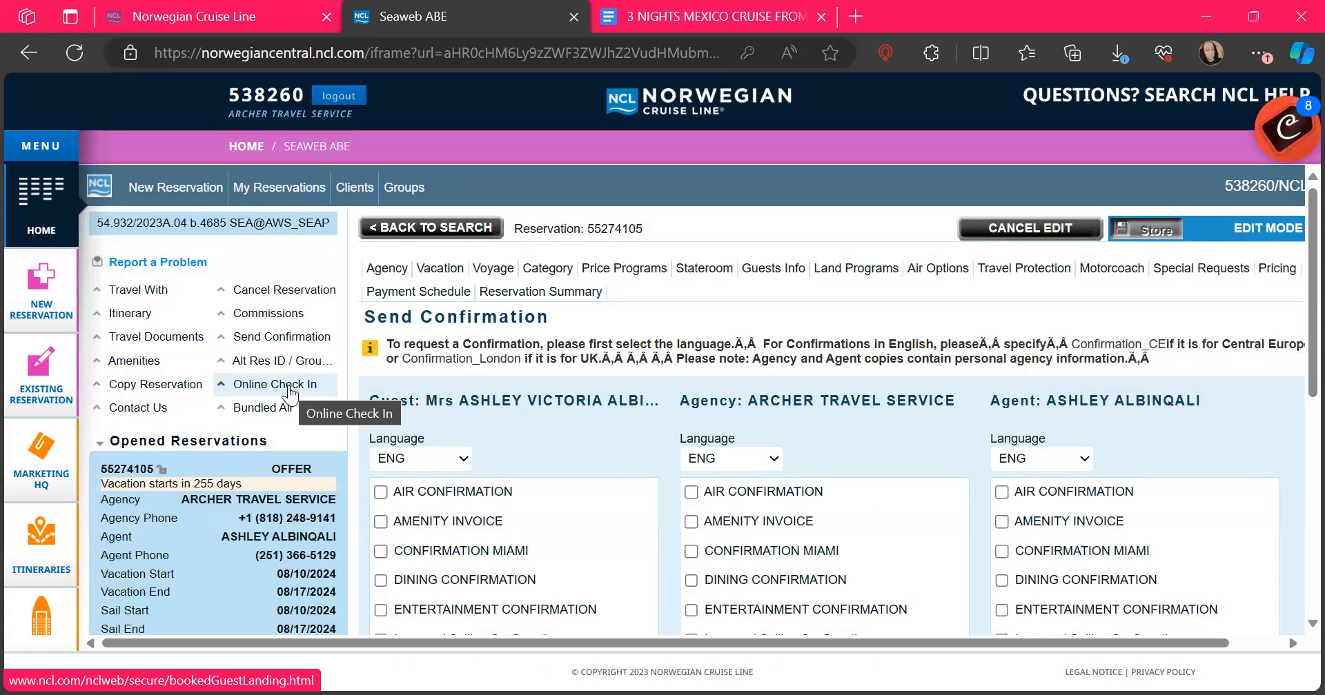
pyautogui.click(290, 390)
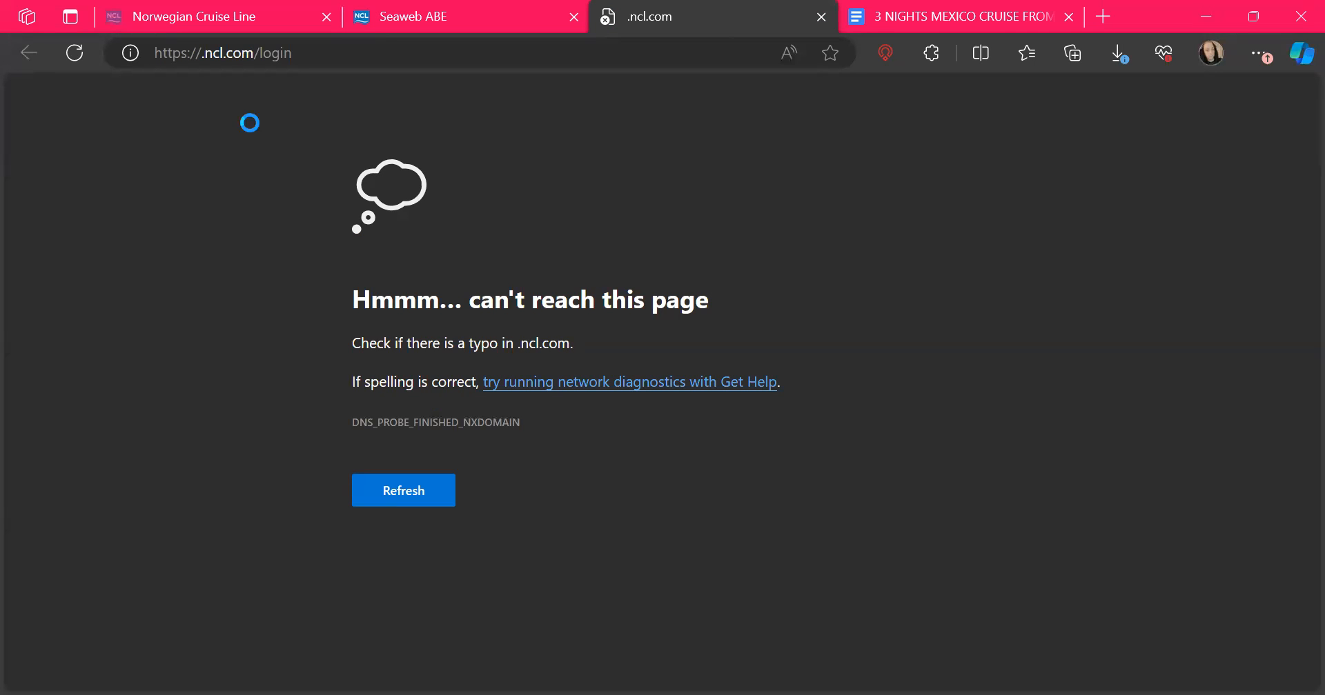
# Step: Note the ncl.com check-in tab's 'can't reach this page' error and return to Seaweb ABE
pyautogui.scroll(-2, 556, 540)
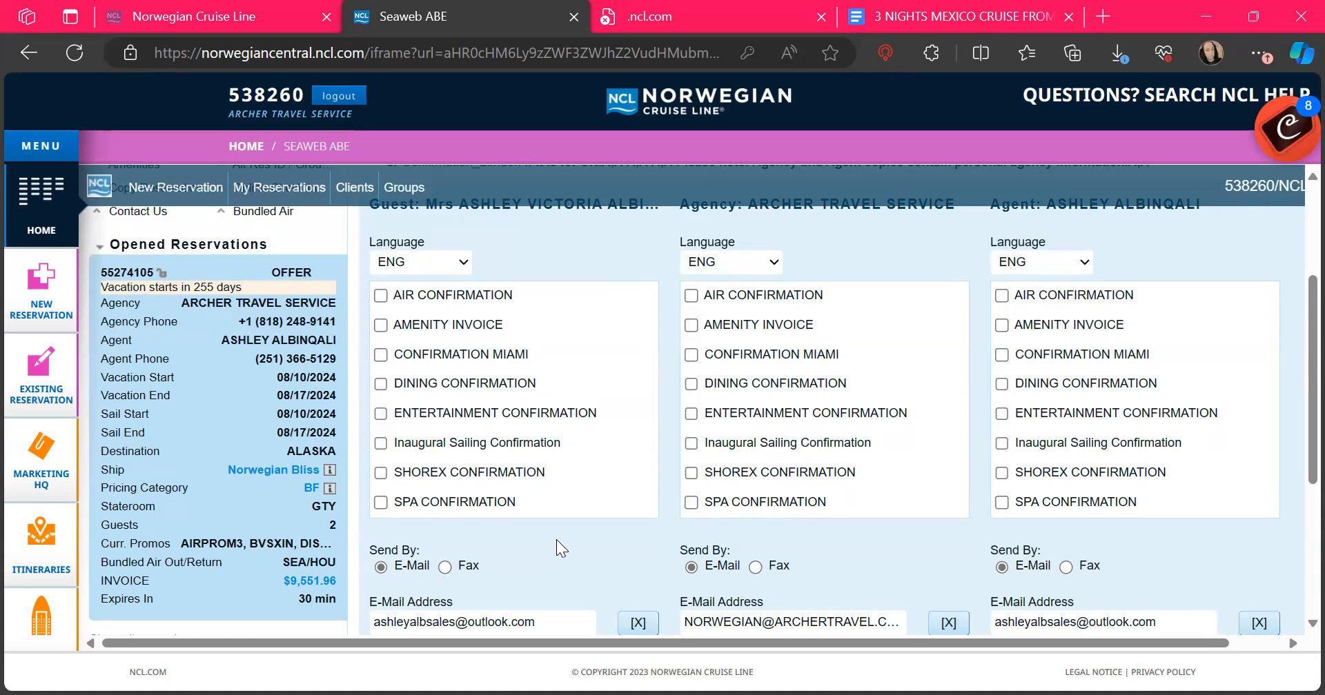
pyautogui.scroll(3, 556, 540)
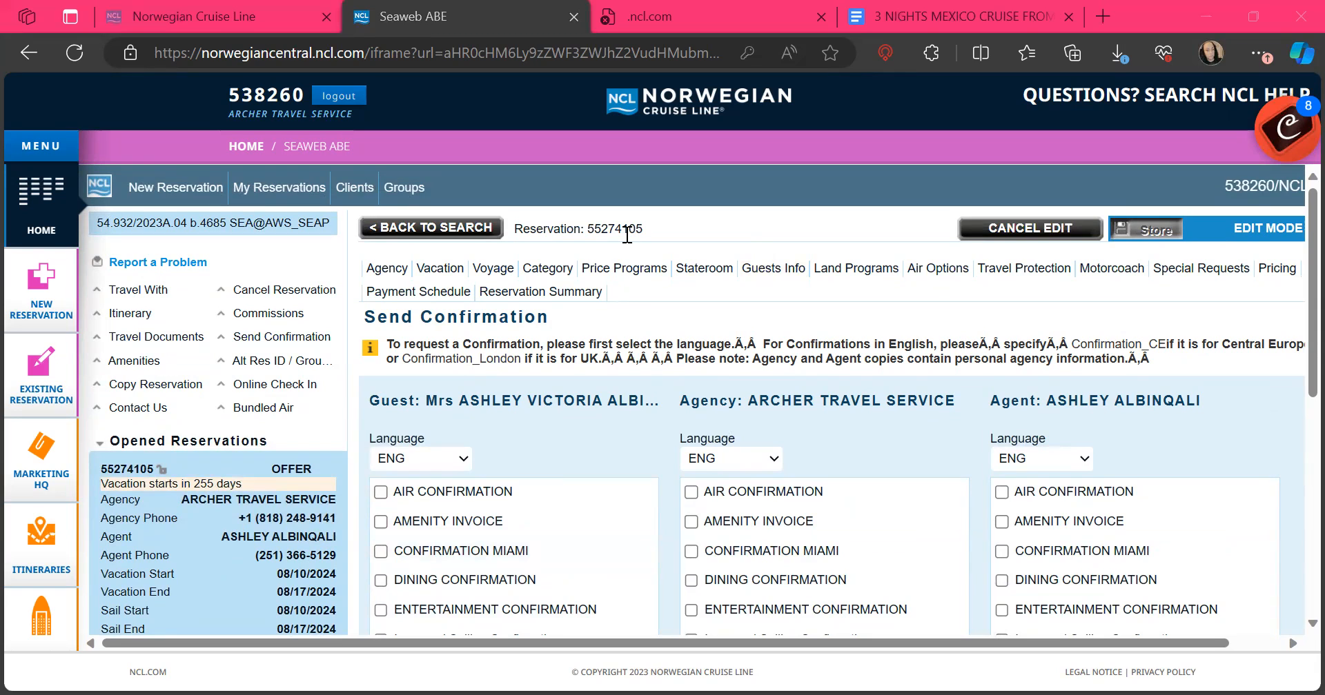
# Step: Review the two guests, then their Push Beds Together (CA02) special requests
pyautogui.click(776, 269)
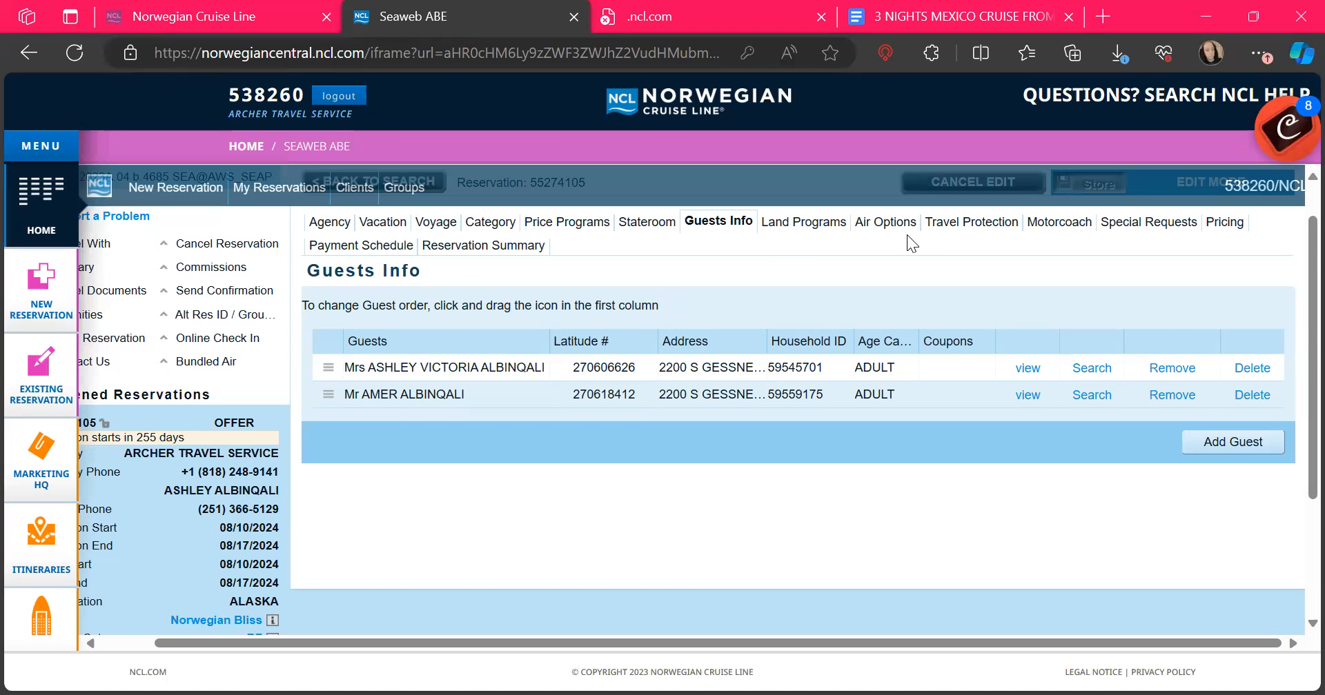
pyautogui.click(1148, 224)
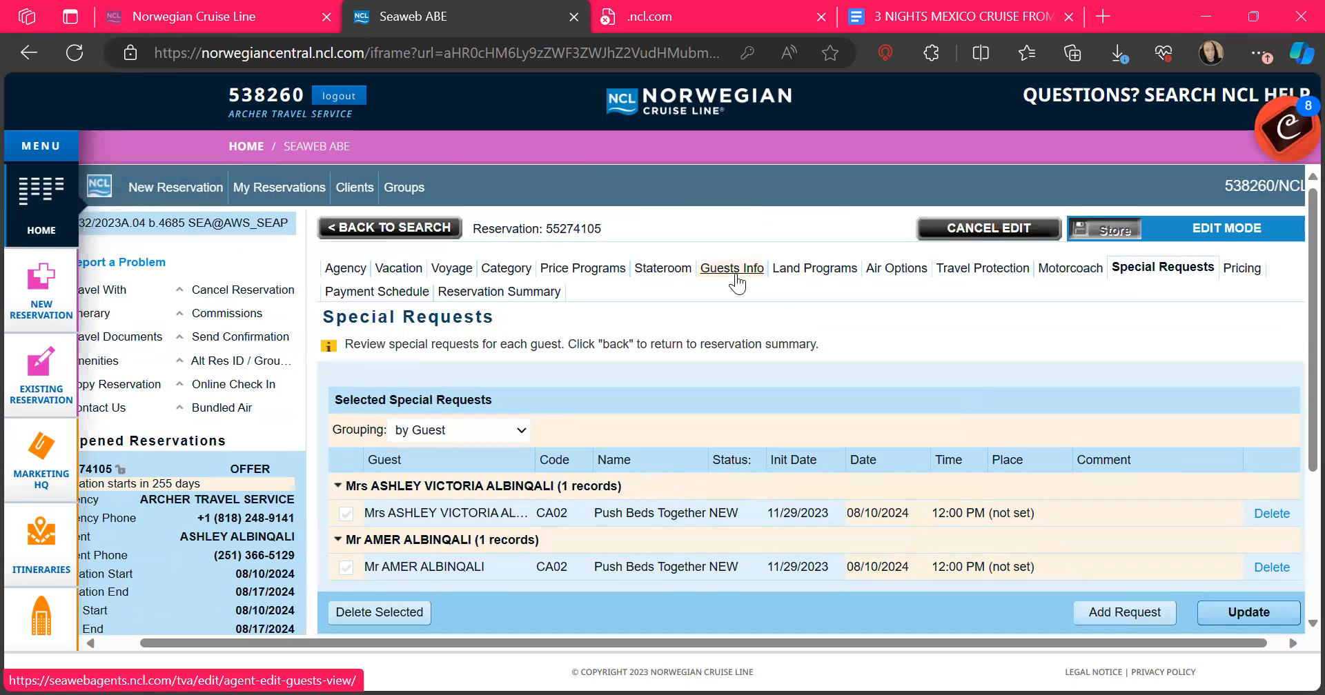
# Step: Enable Prepaid Service Charges (PPSRVCHG) for both guests under Price Programs
pyautogui.click(569, 275)
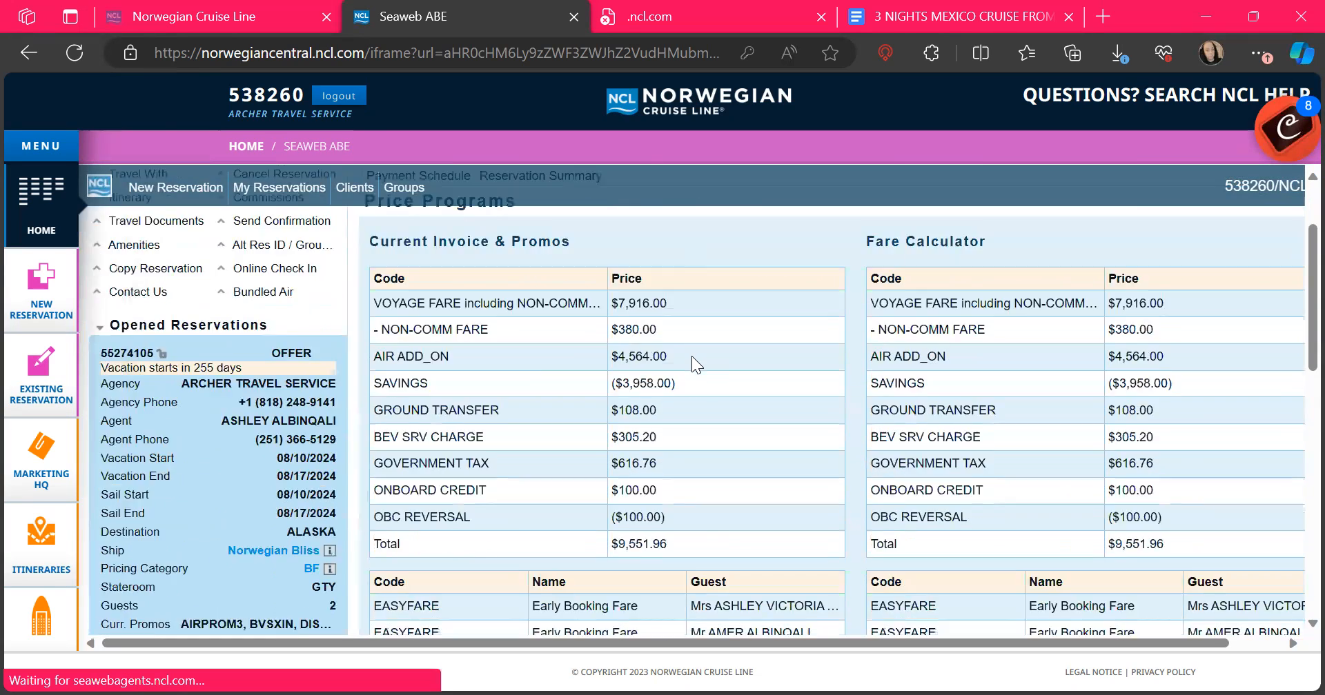
pyautogui.scroll(-4, 691, 356)
pyautogui.scroll(-4, 693, 356)
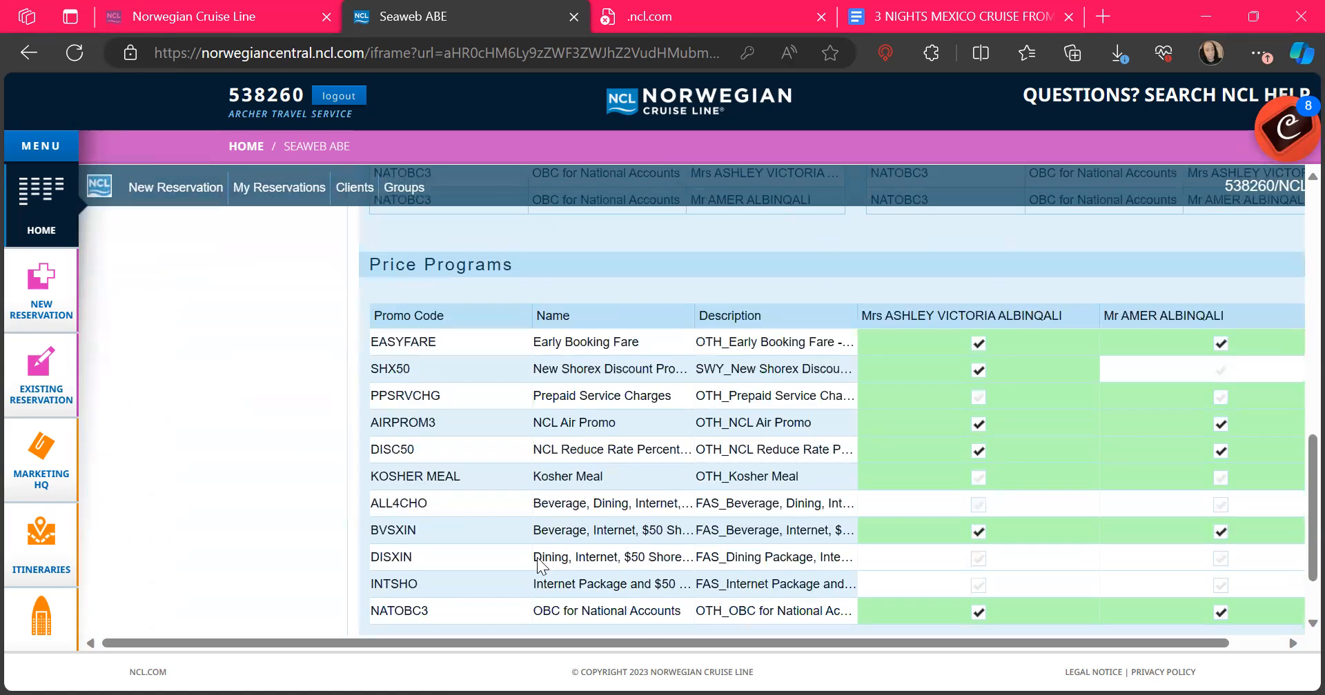
pyautogui.scroll(-1, 514, 611)
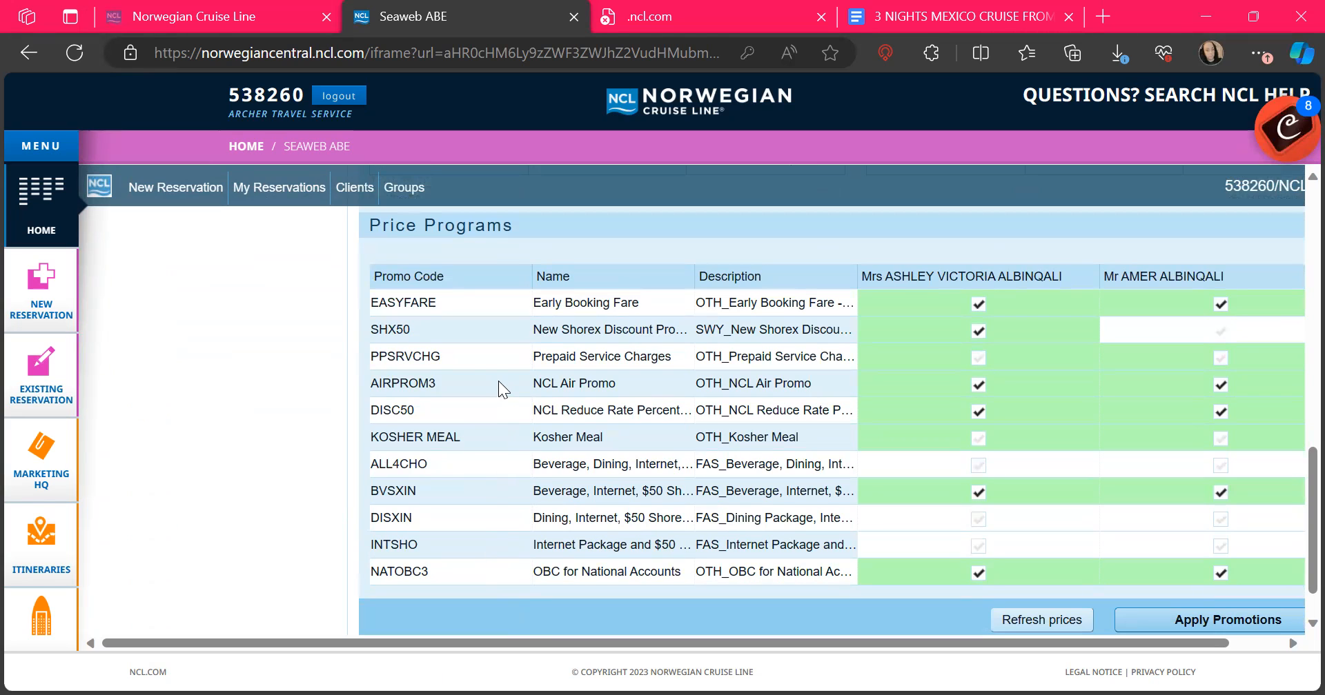
pyautogui.click(413, 355)
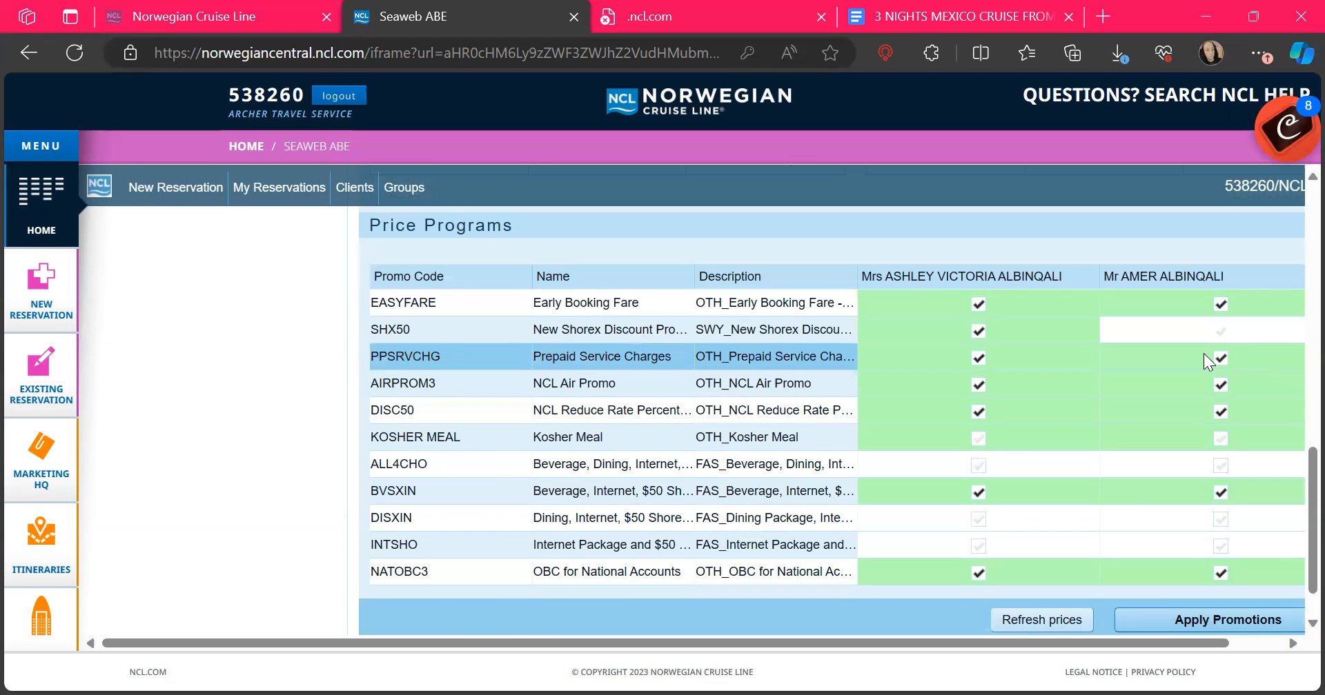
# Step: Apply promotions so the invoice totals $9,831.96, including $280.00 service charges
pyautogui.click(1162, 625)
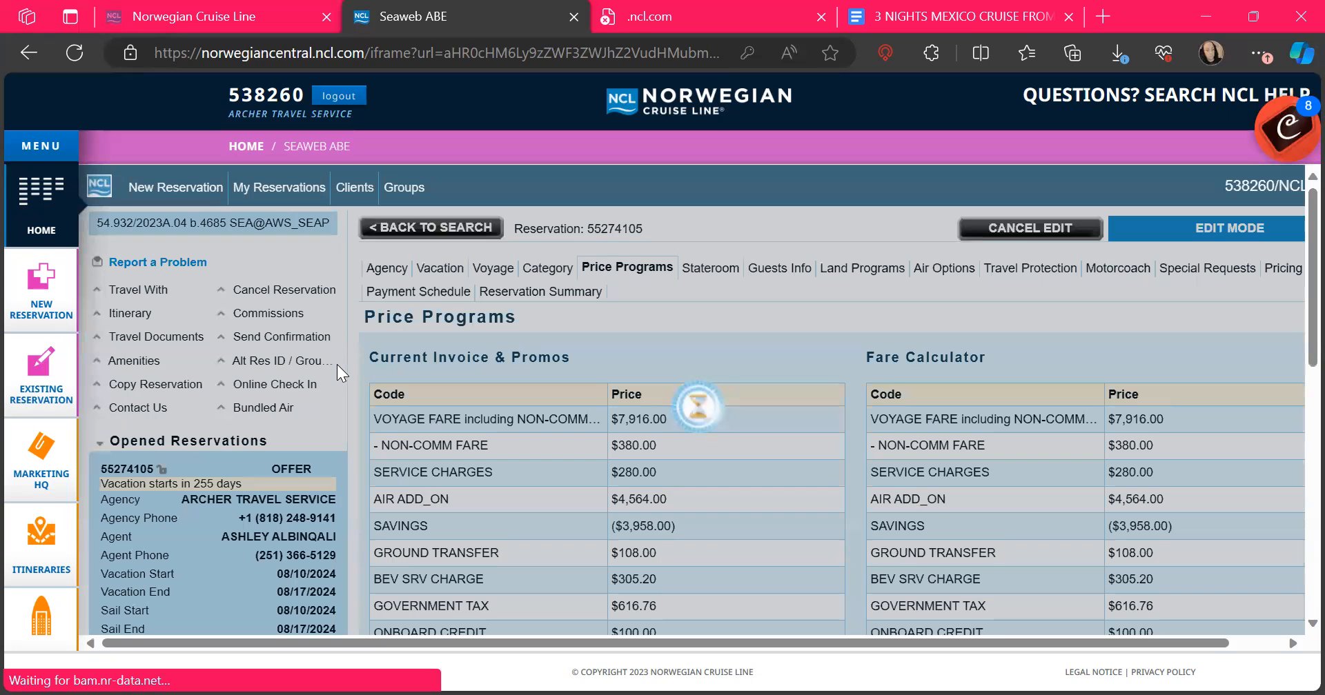
pyautogui.scroll(-3, 337, 365)
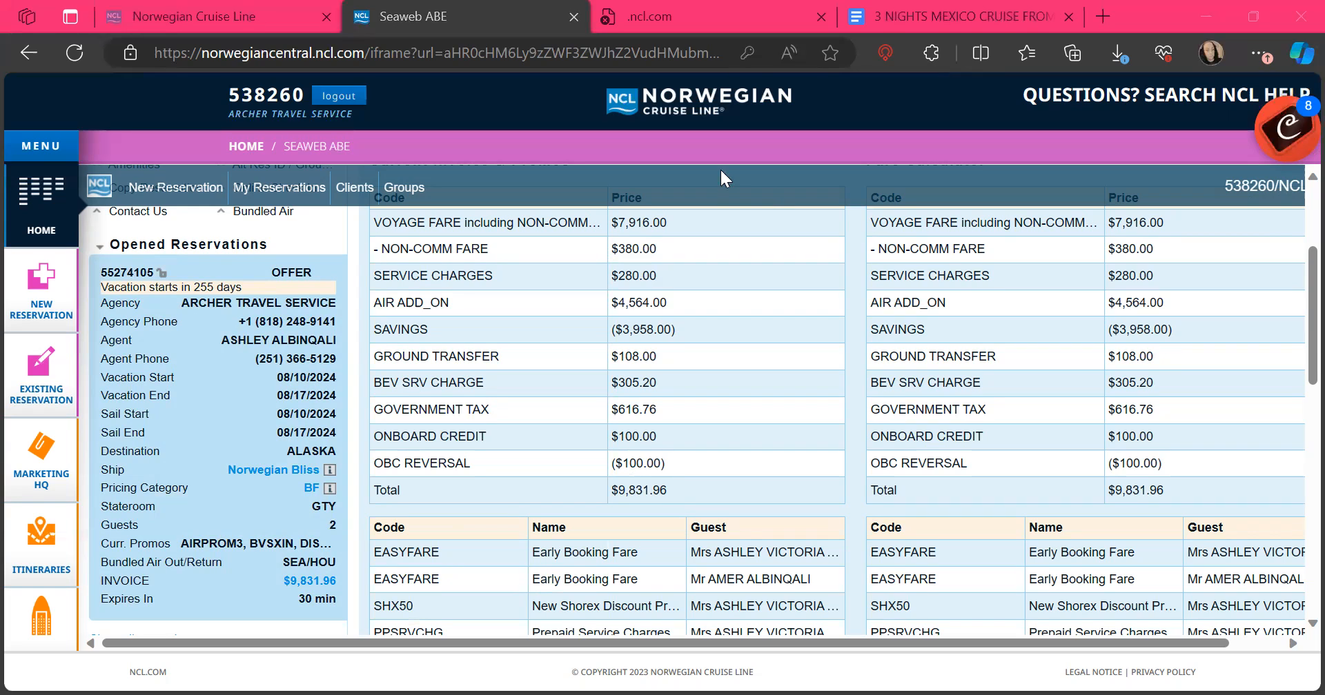
pyautogui.scroll(3, 721, 178)
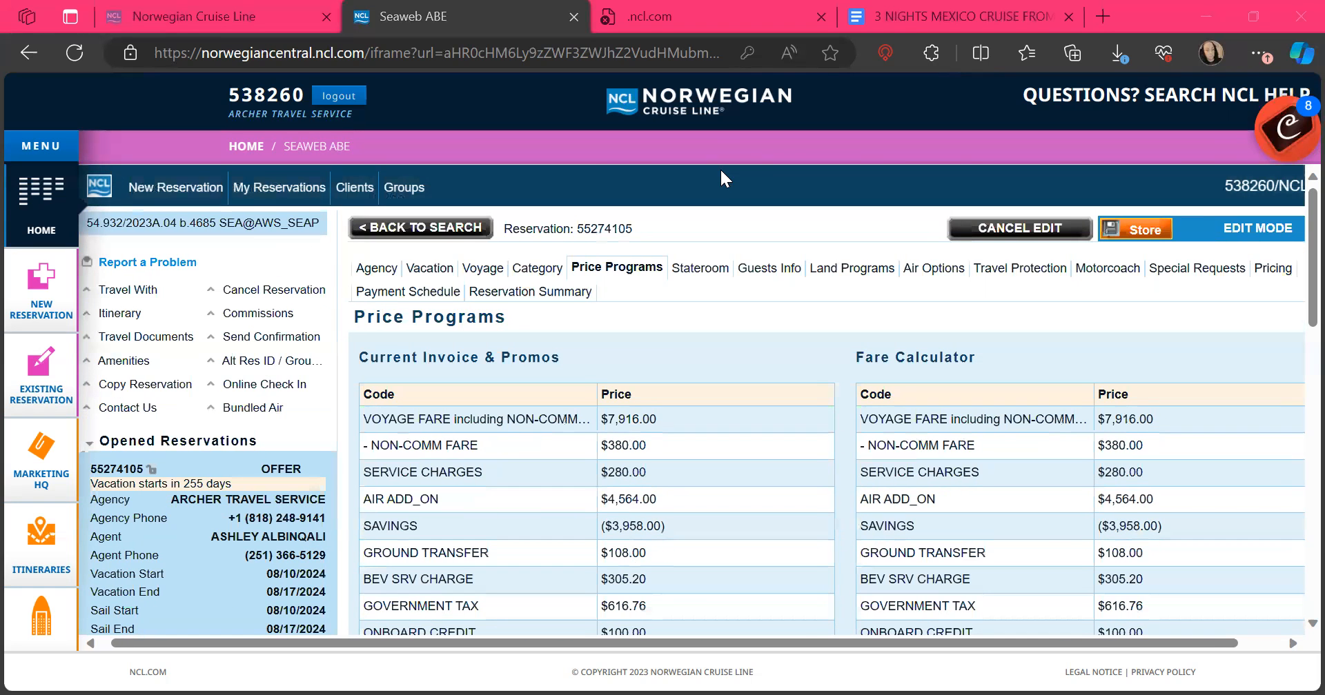
pyautogui.hscroll(-1, 270, 316)
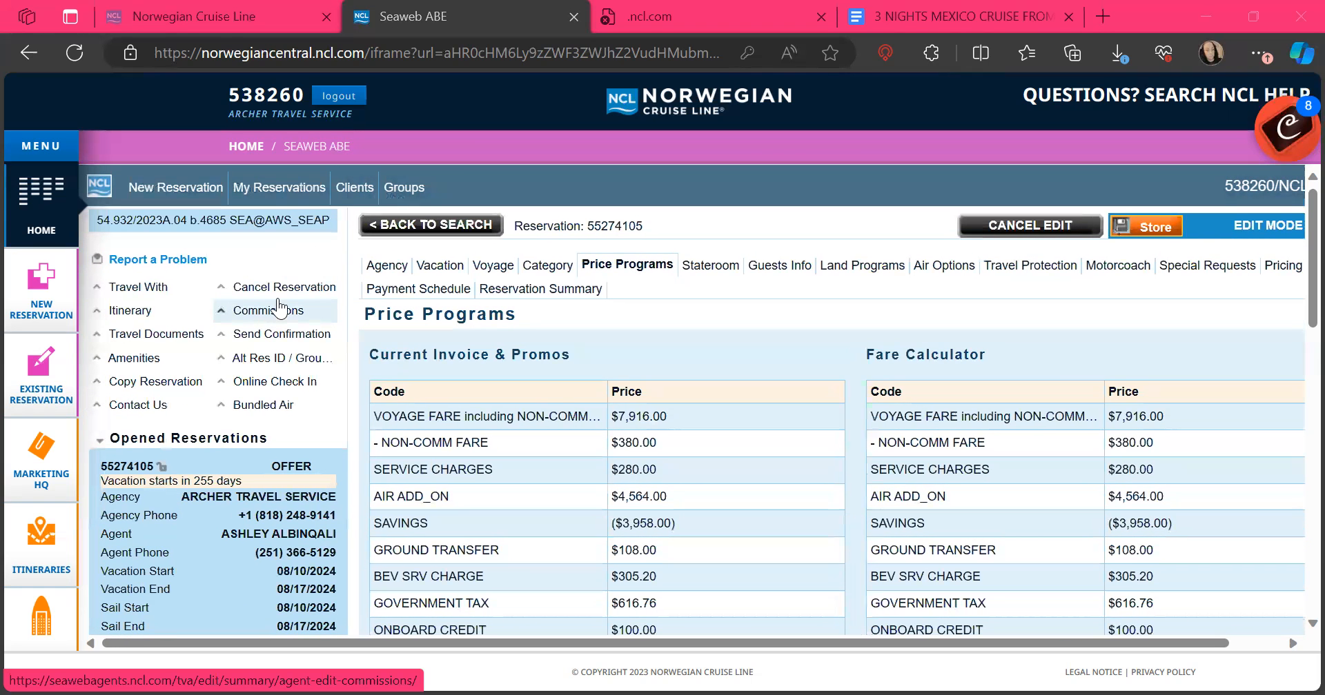
pyautogui.click(281, 290)
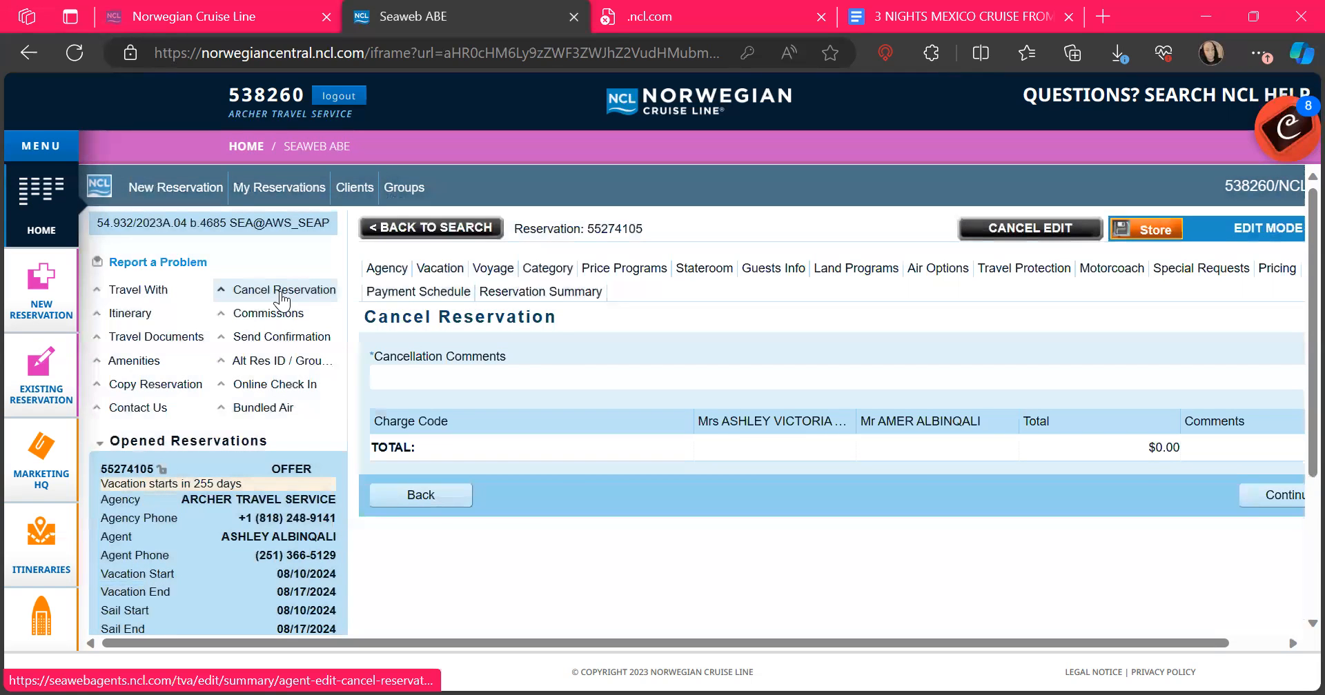
pyautogui.click(562, 378)
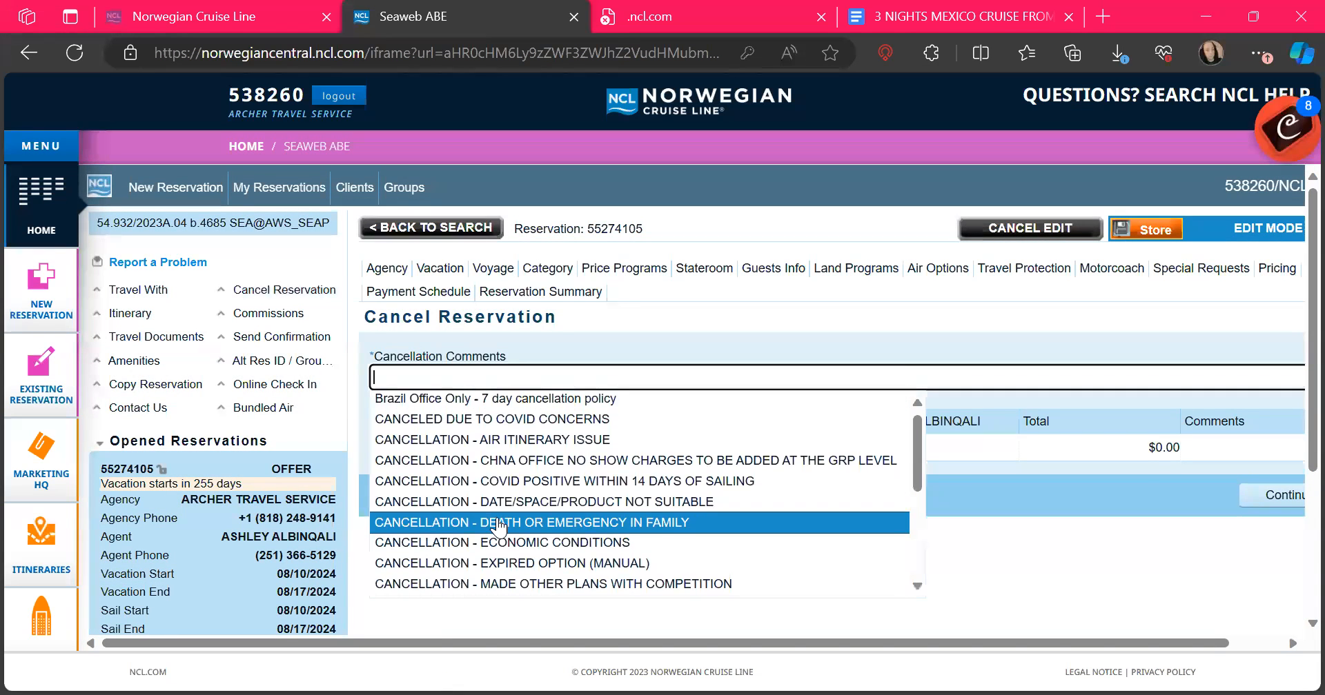
pyautogui.scroll(-5, 448, 525)
pyautogui.click(453, 590)
pyautogui.hscroll(2, 1055, 534)
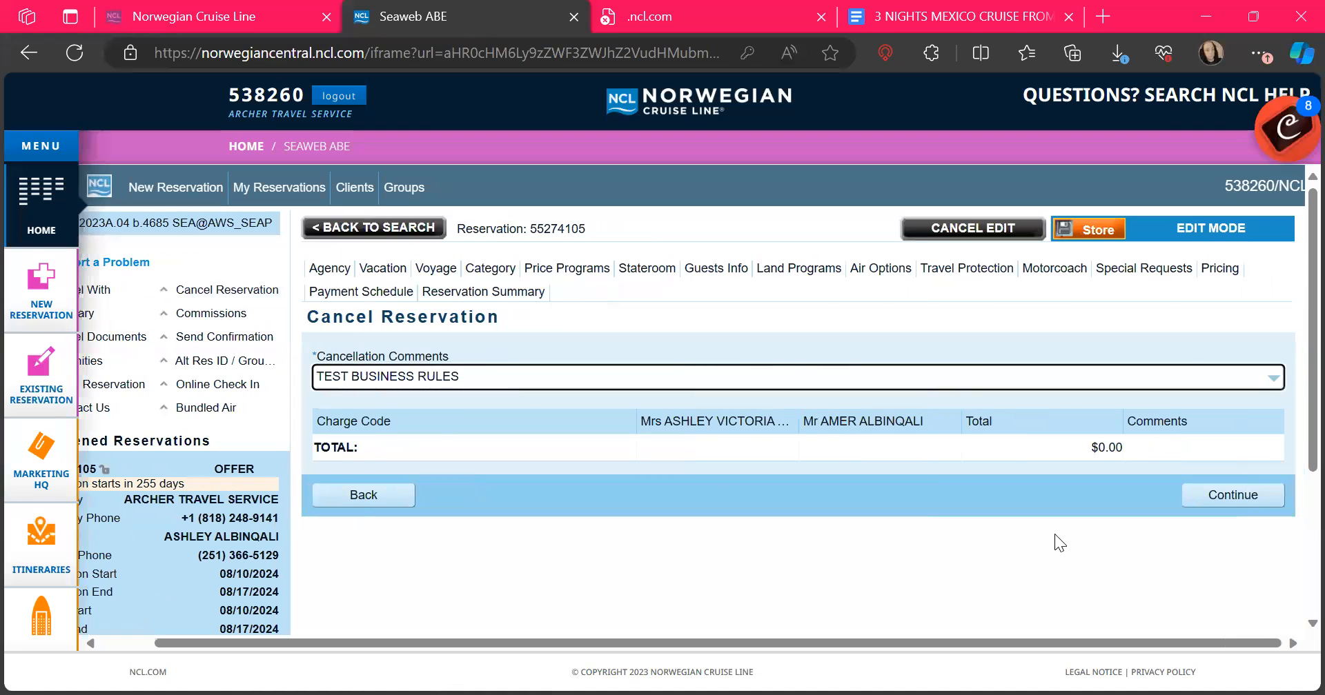
pyautogui.click(1230, 494)
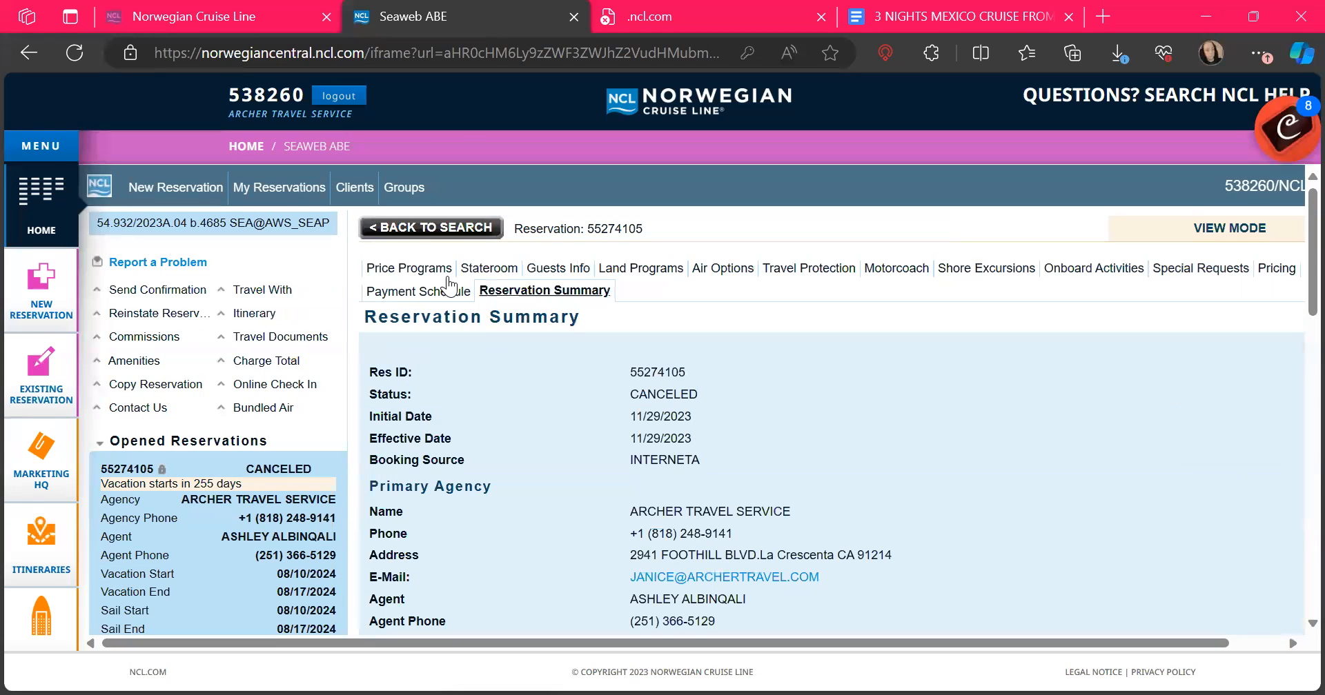
# Step: Start a new reservation set up as a Freestyle group search
pyautogui.click(169, 196)
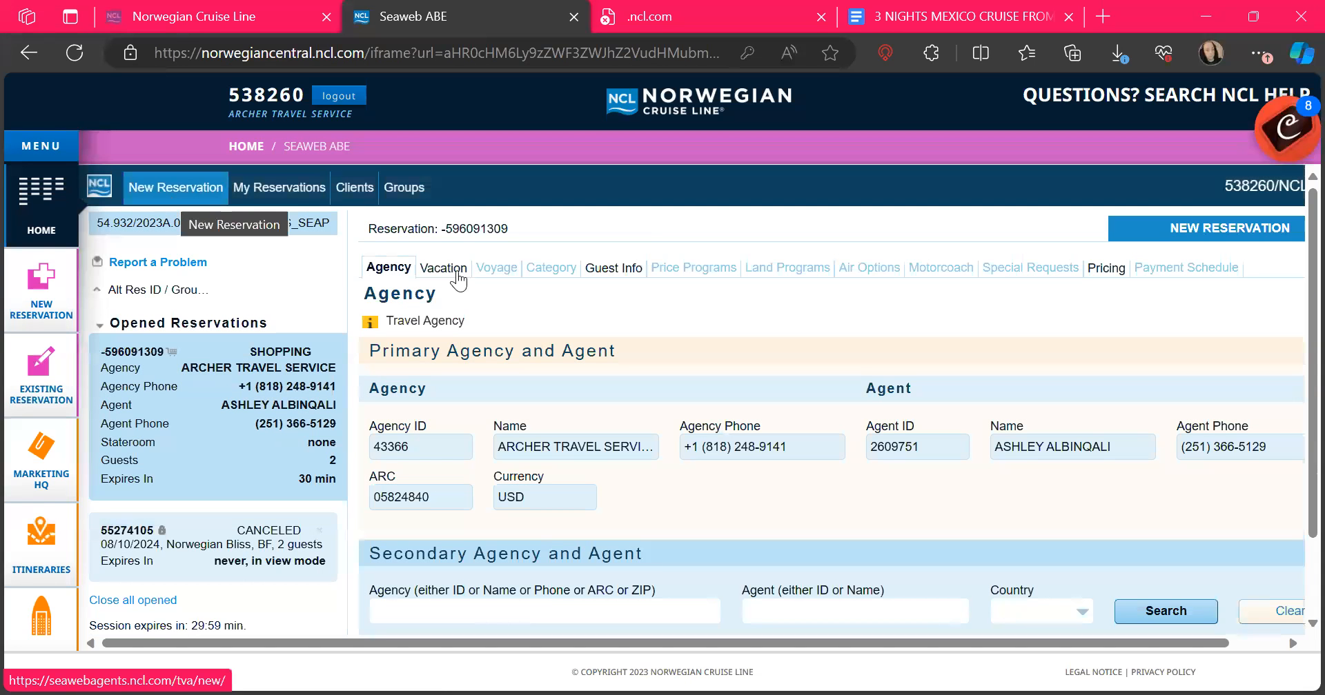
pyautogui.click(442, 267)
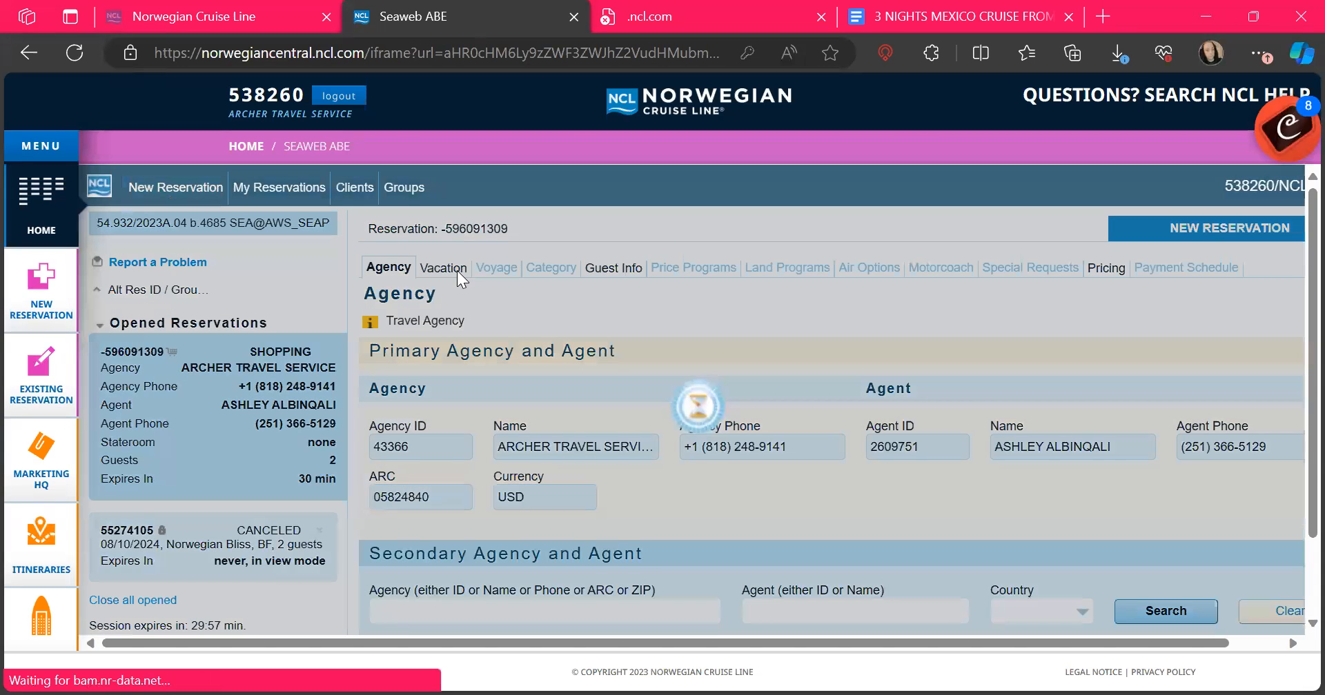
pyautogui.click(500, 398)
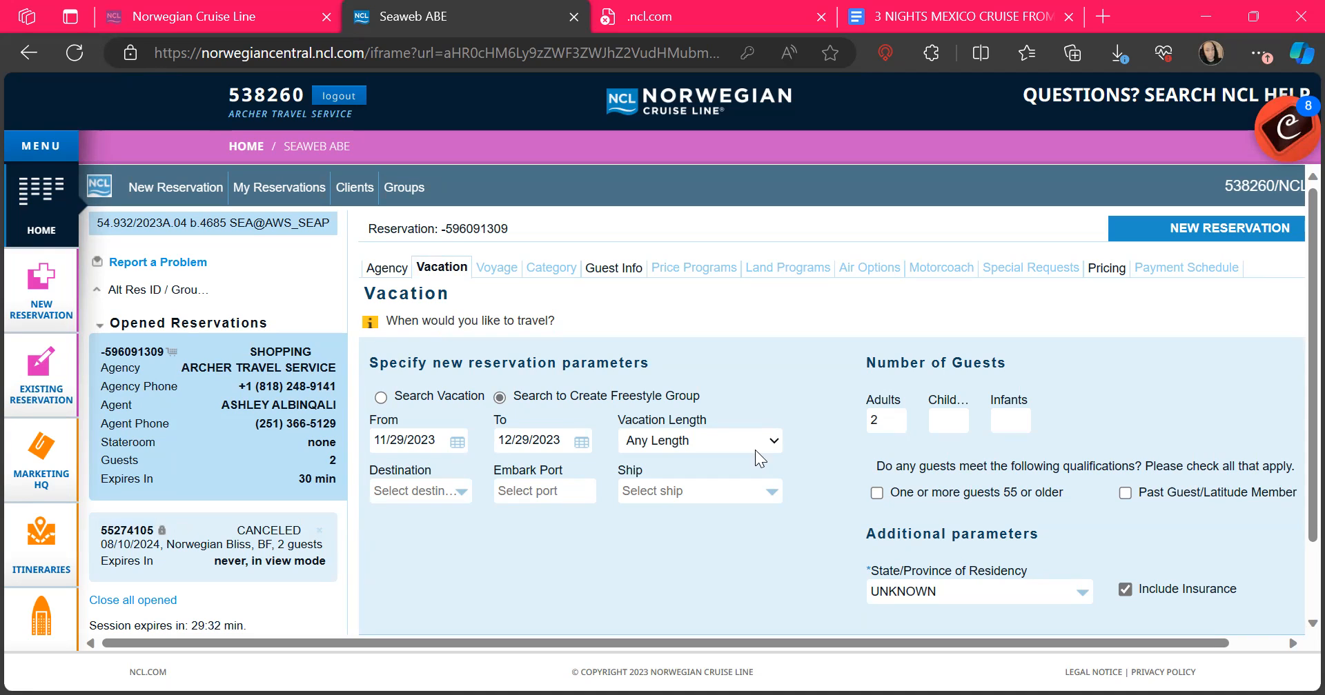
pyautogui.scroll(-2, 853, 481)
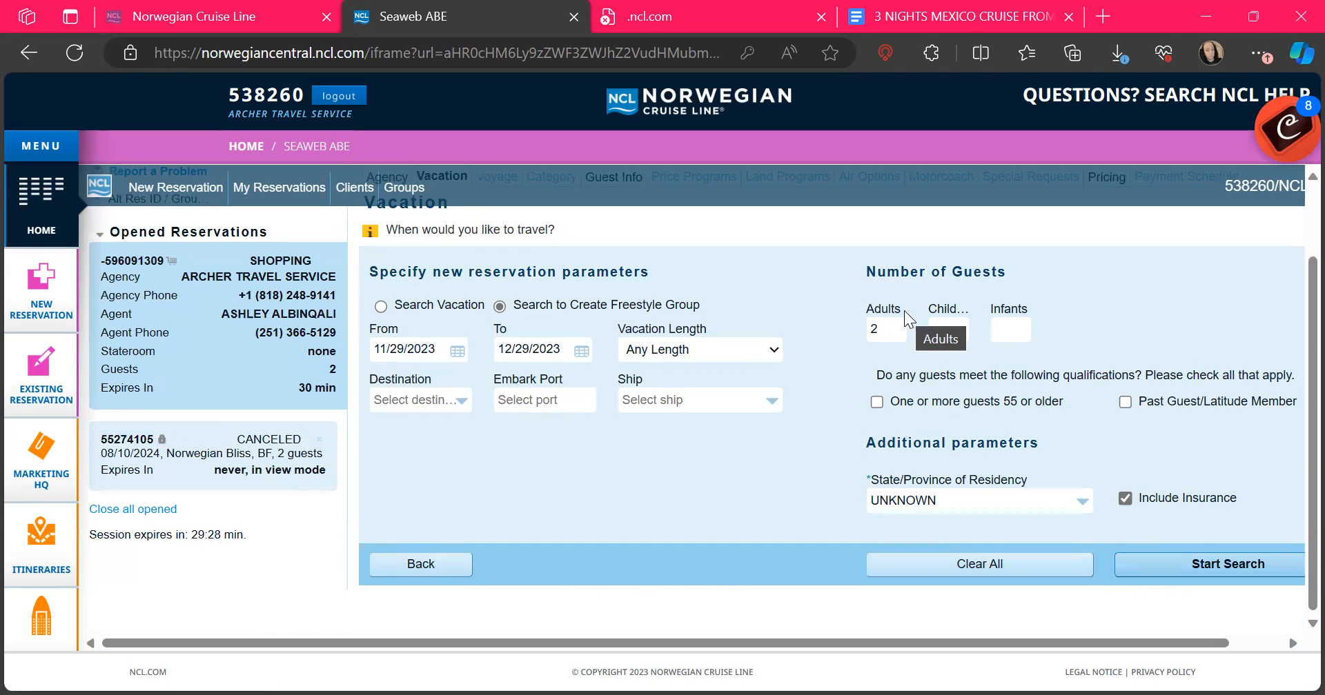
# Step: Search voyages from February 16 to March 19, 2024
pyautogui.click(451, 351)
pyautogui.click(891, 487)
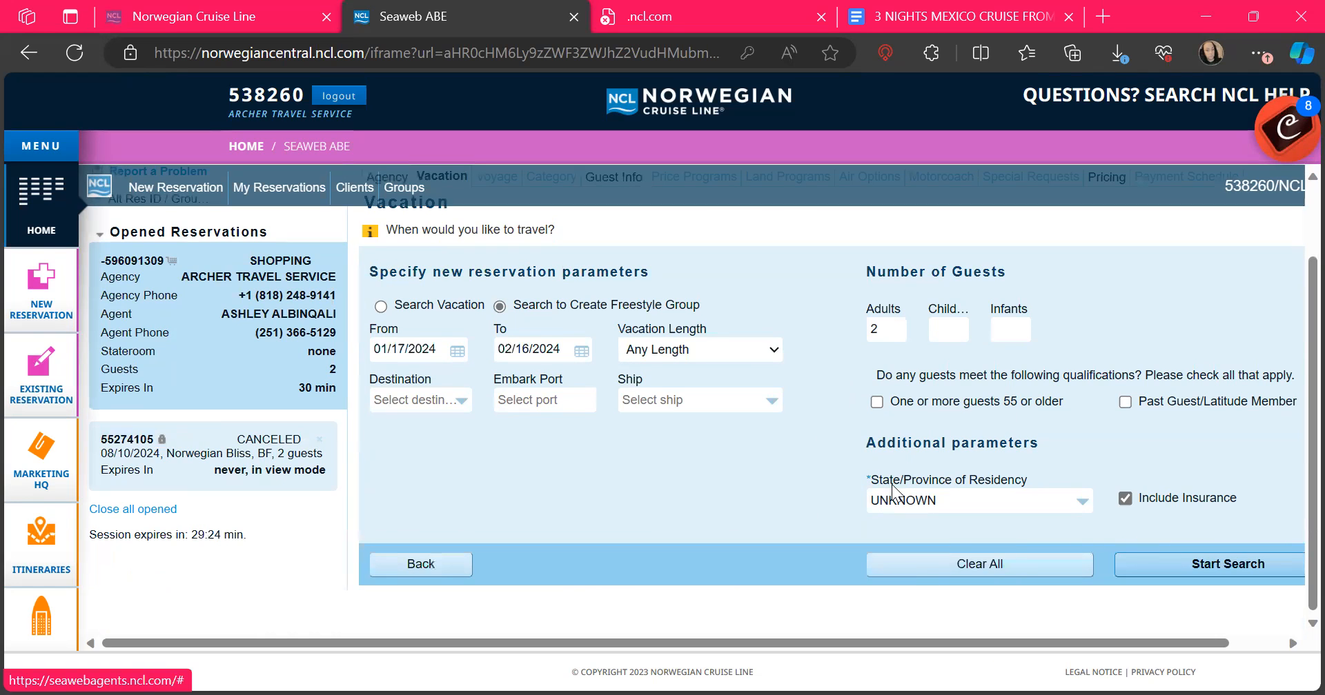
pyautogui.click(574, 355)
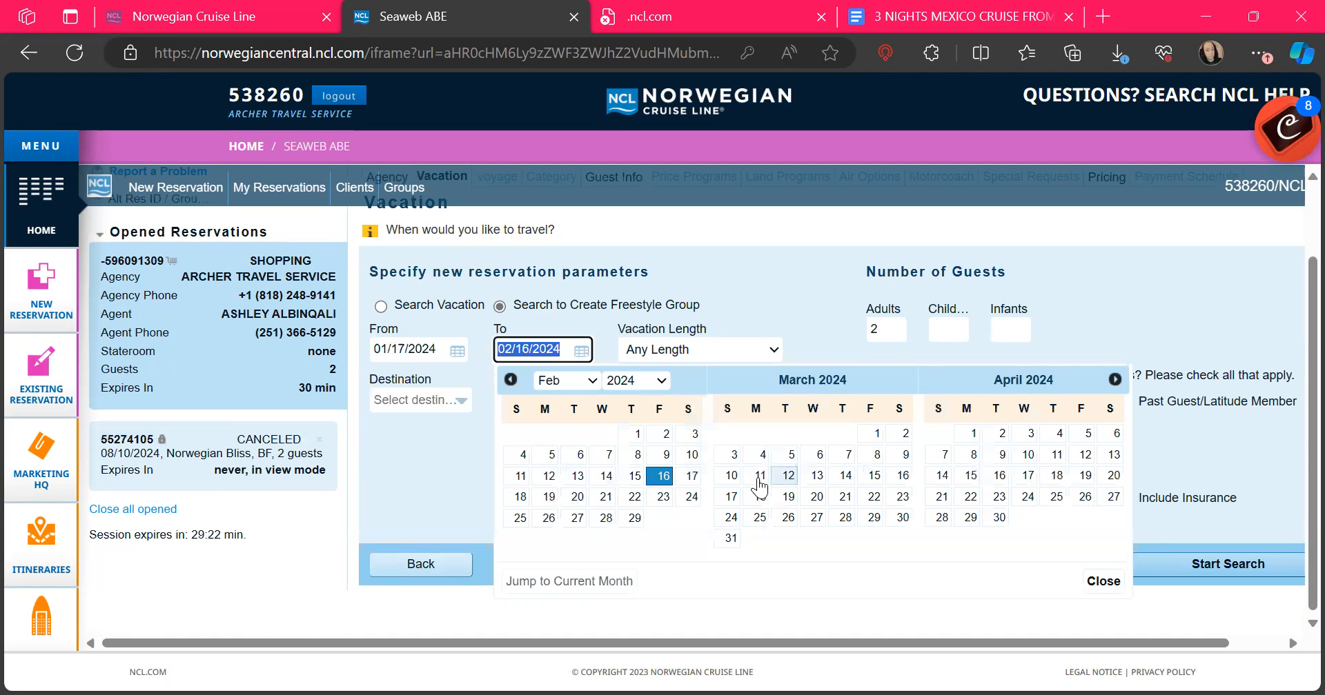
pyautogui.click(788, 497)
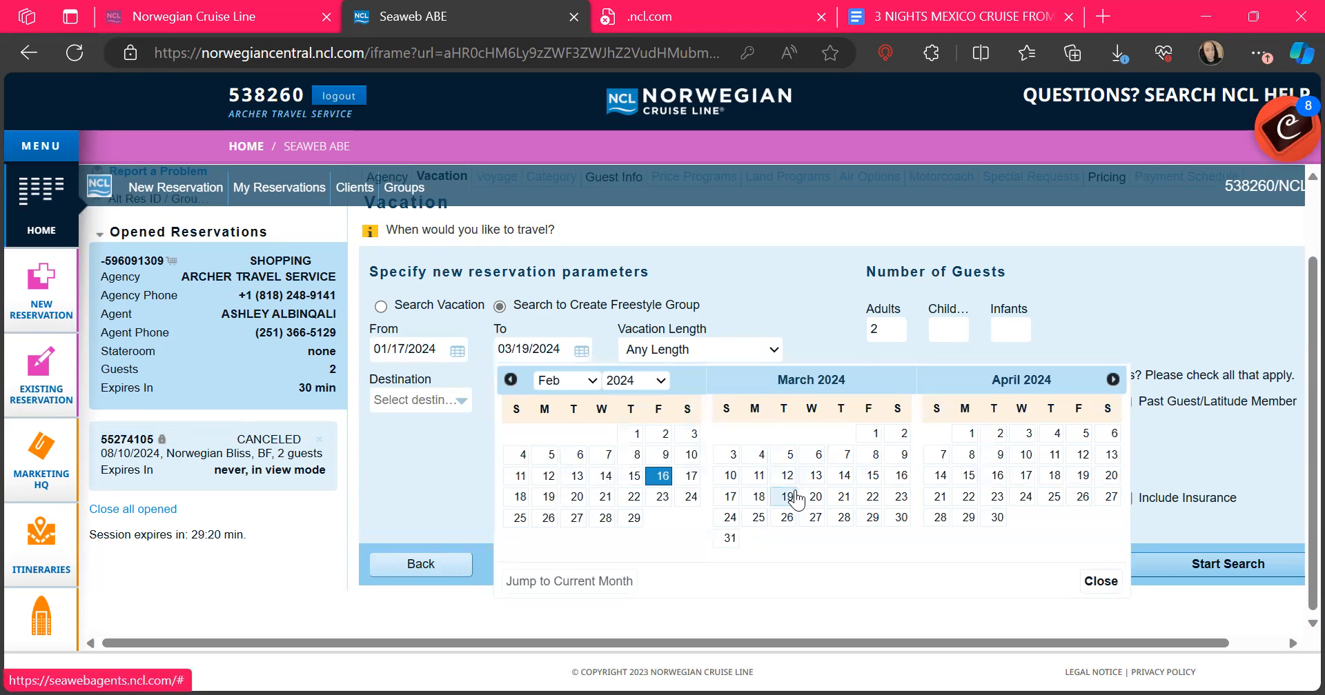
pyautogui.click(461, 361)
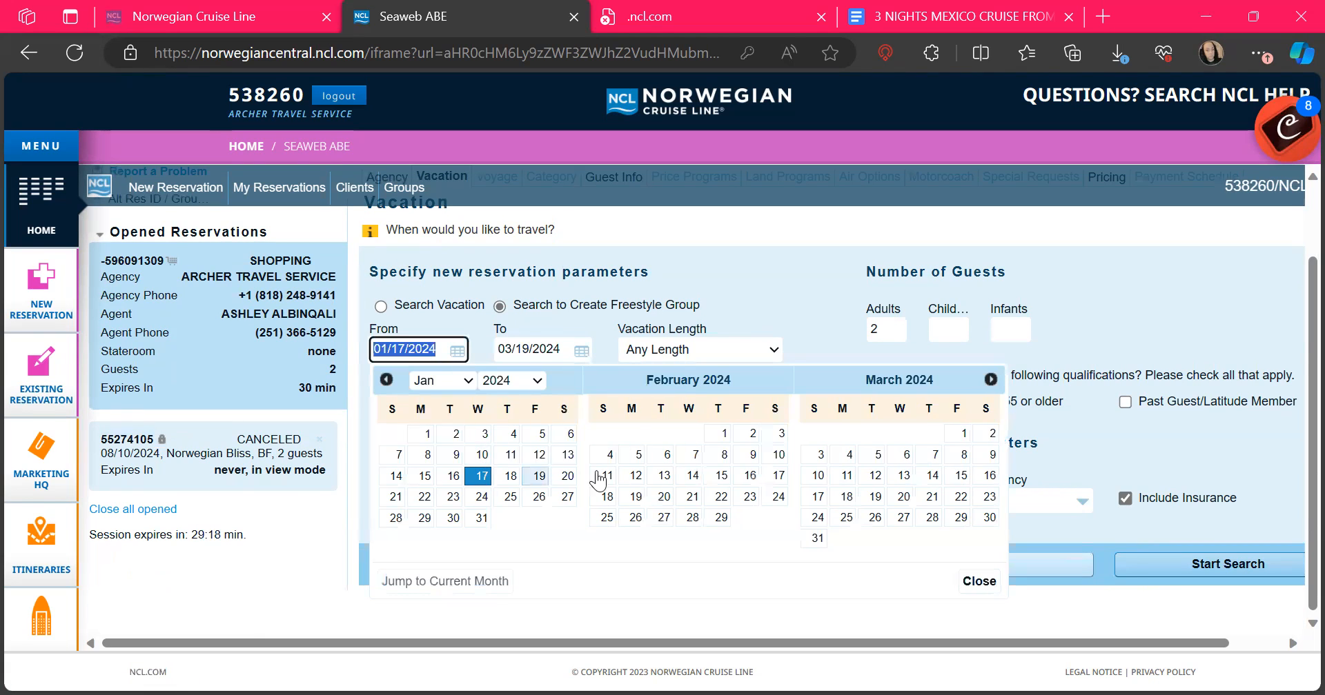
pyautogui.click(751, 476)
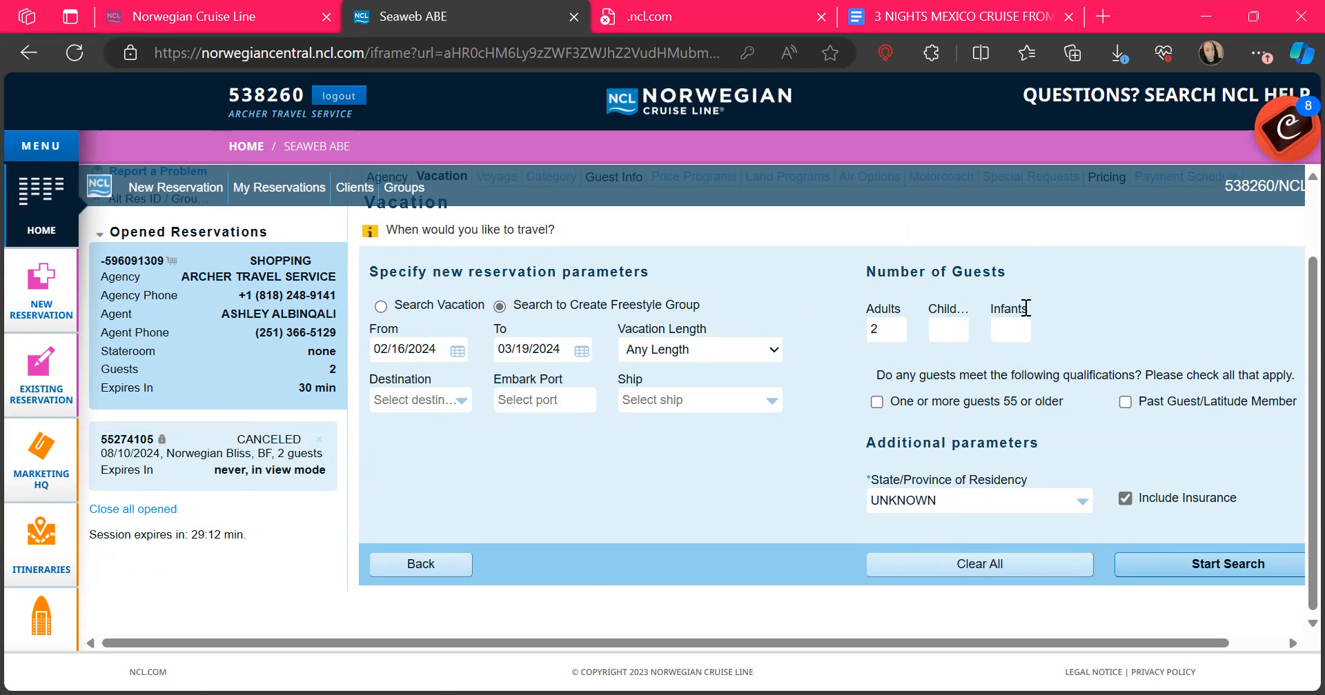
pyautogui.click(1224, 564)
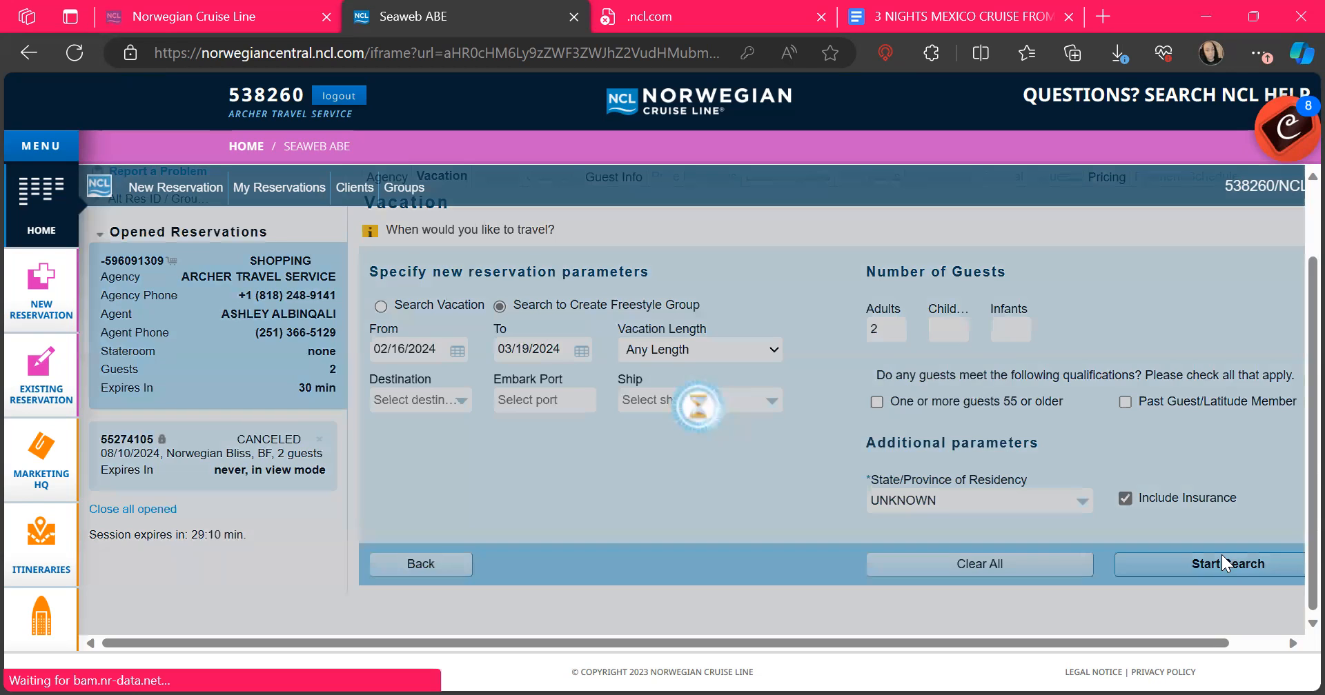
pyautogui.scroll(-2, 1221, 555)
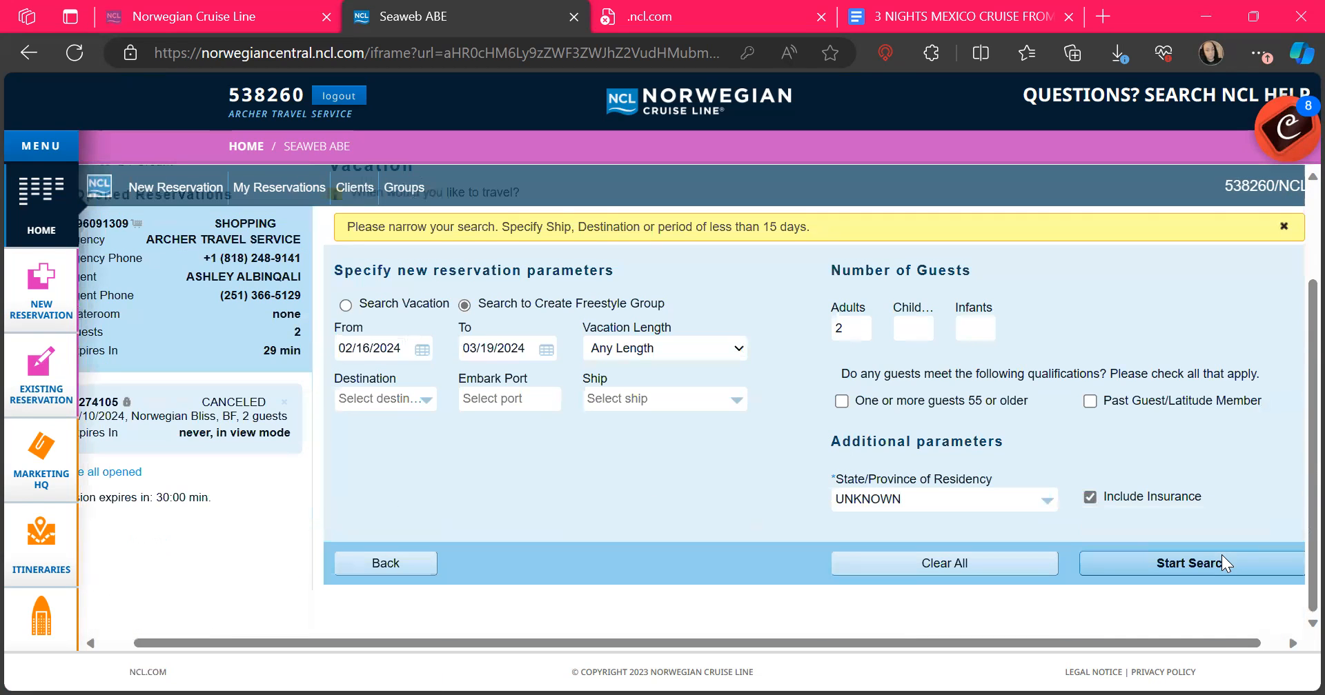
# Step: Move the start date to March 6, 2024 and rerun the search
pyautogui.click(419, 347)
pyautogui.click(657, 453)
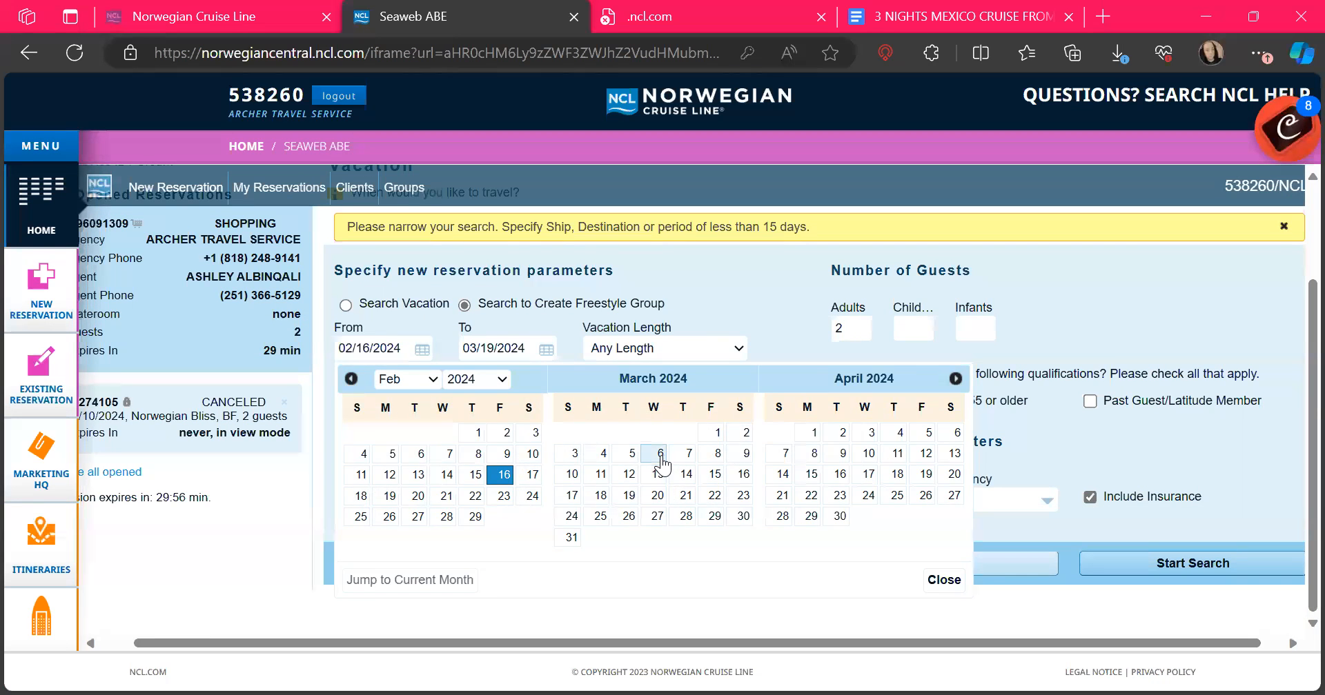
pyautogui.click(1231, 571)
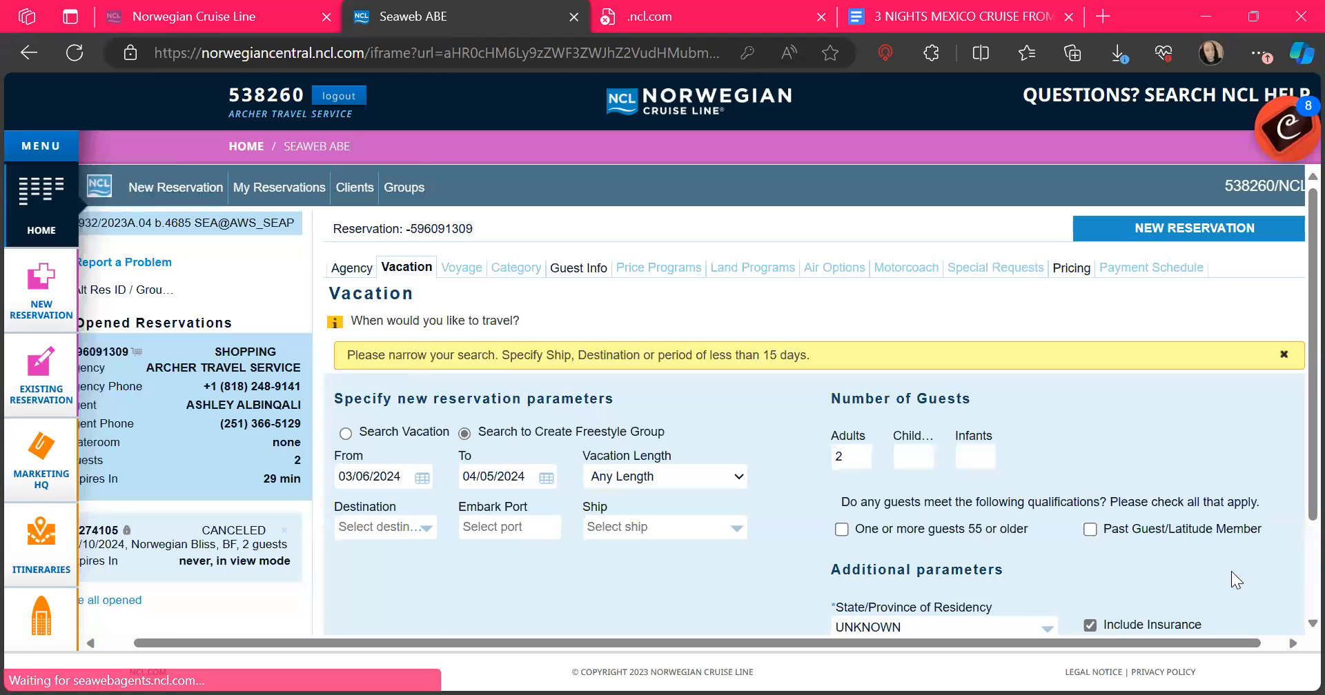
pyautogui.scroll(-2, 683, 453)
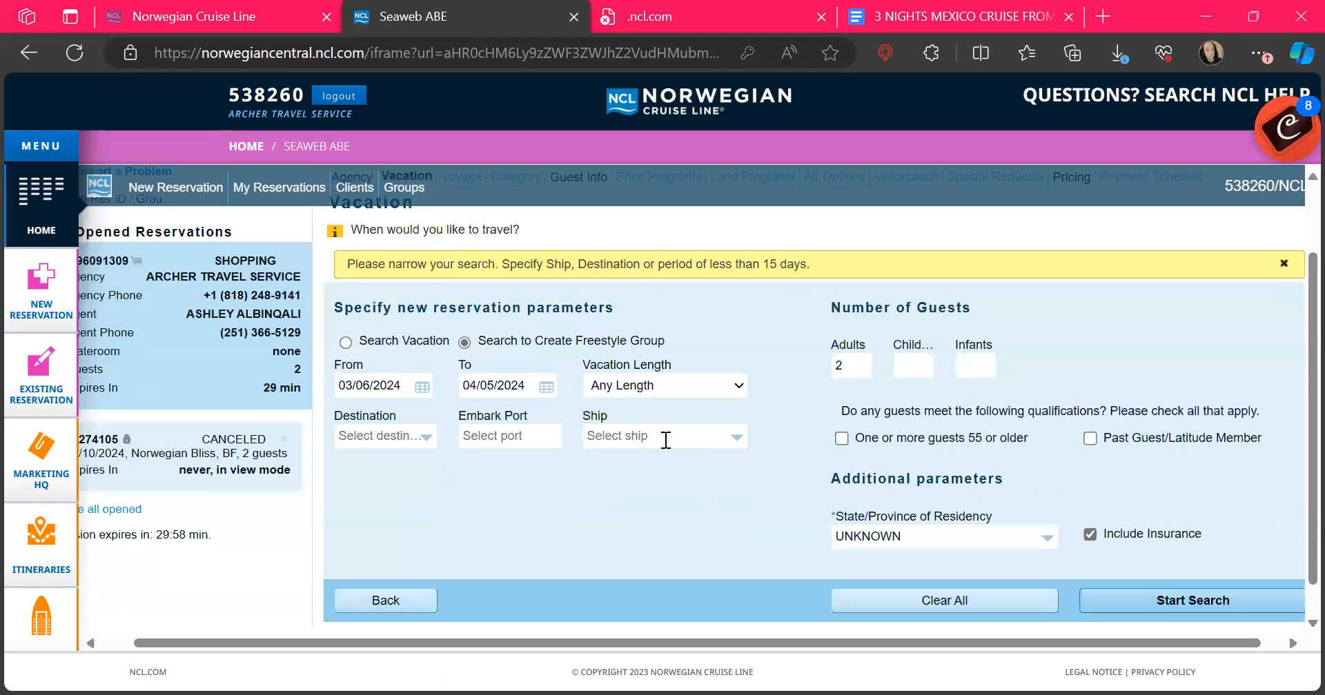
# Step: Set Florida as residency state and MIA as embark port, then search voyages
pyautogui.click(897, 537)
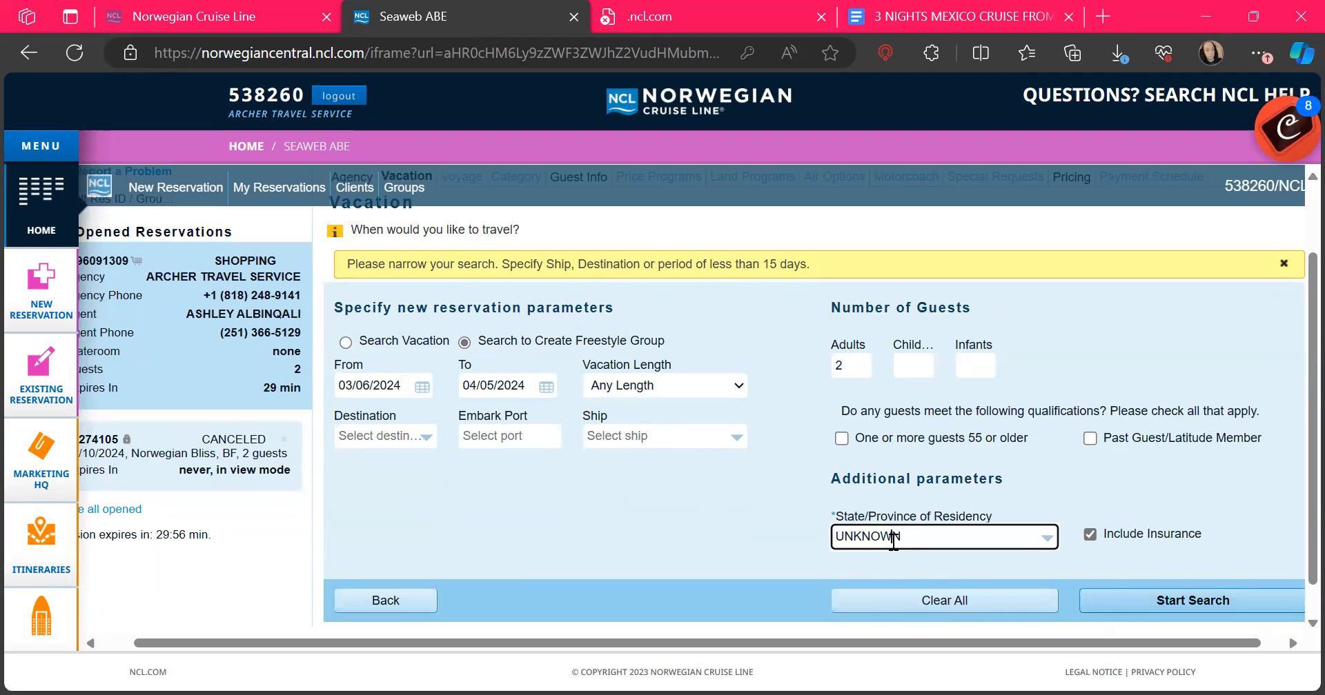
pyautogui.write('flor')
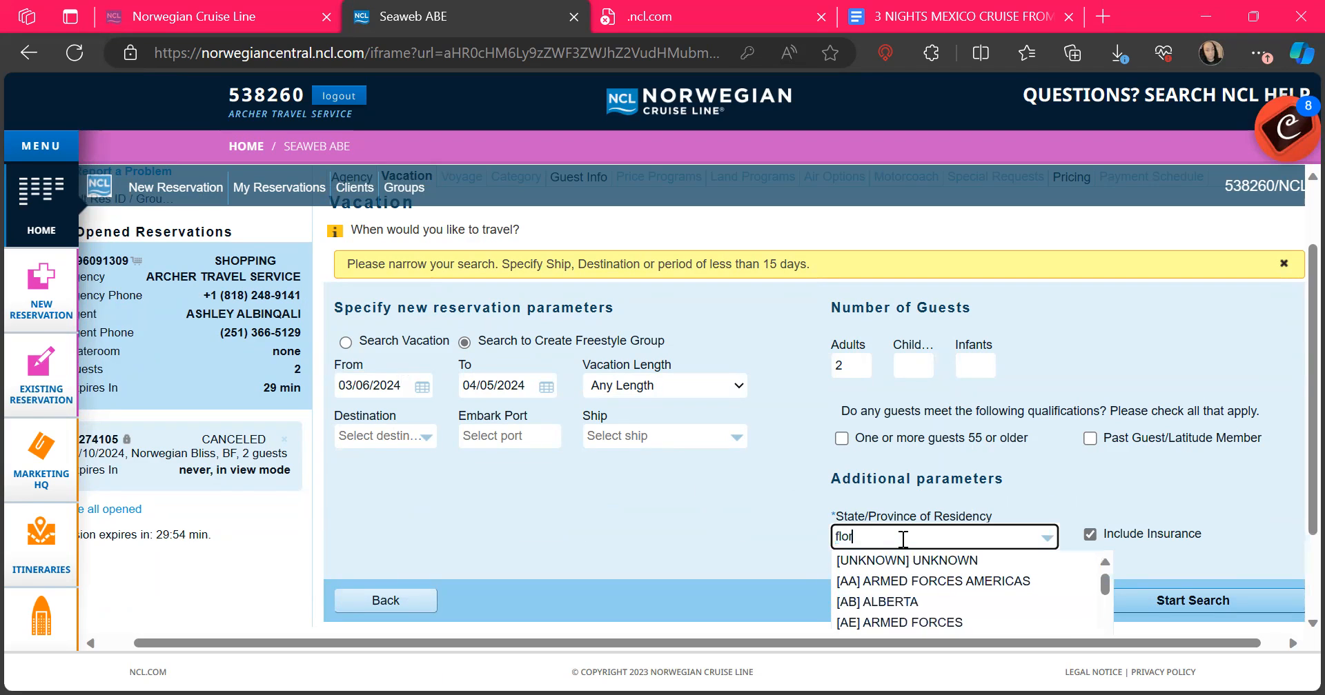
pyautogui.click(893, 558)
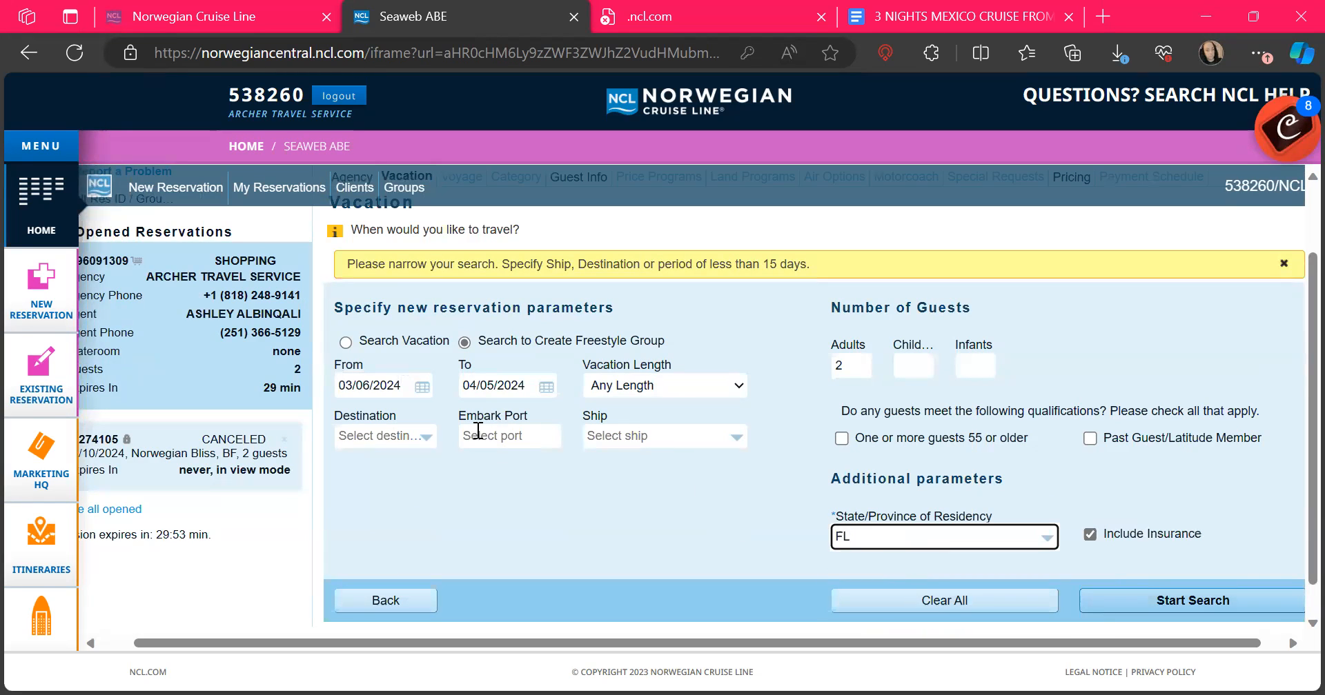
pyautogui.click(478, 430)
pyautogui.write('mia')
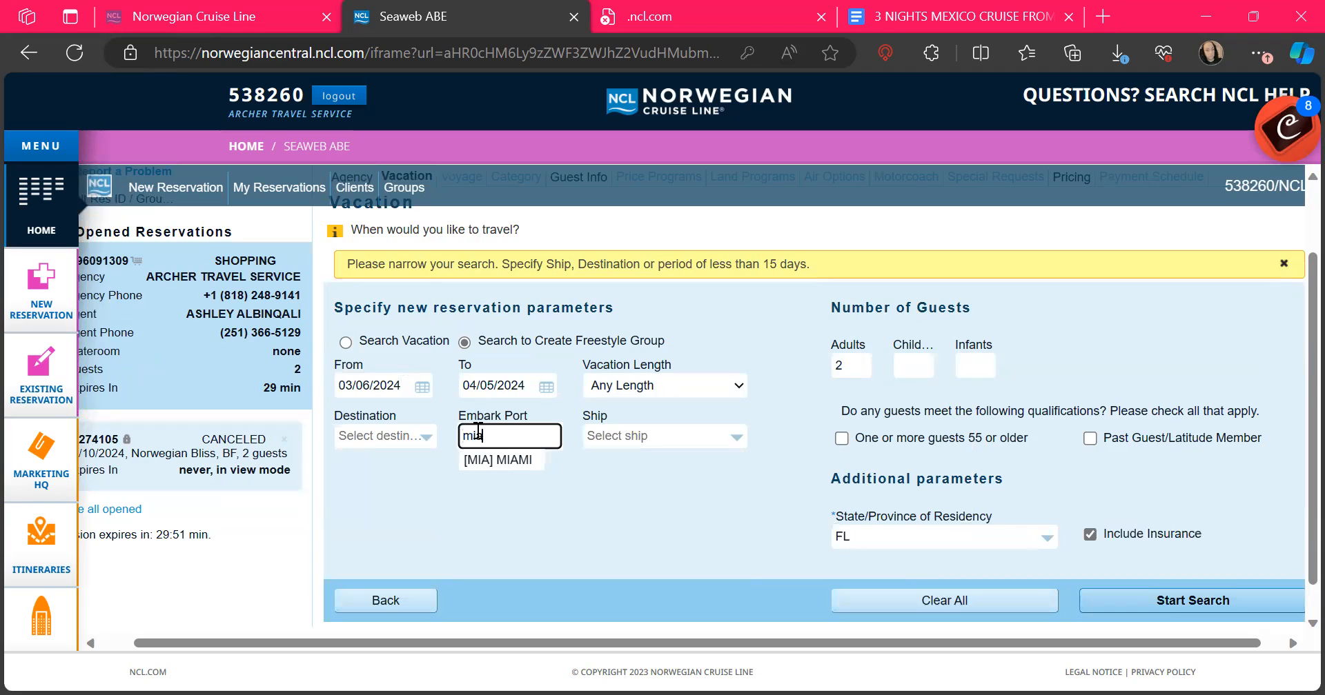
pyautogui.click(497, 462)
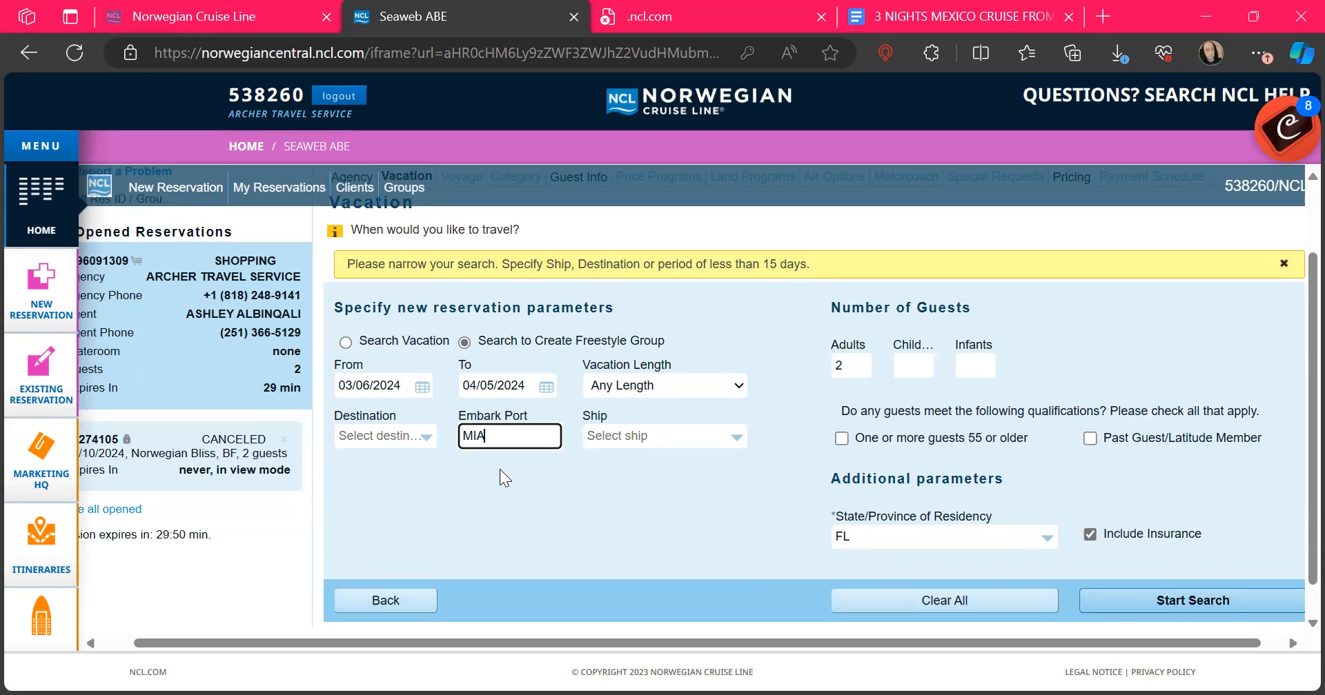
pyautogui.click(1175, 605)
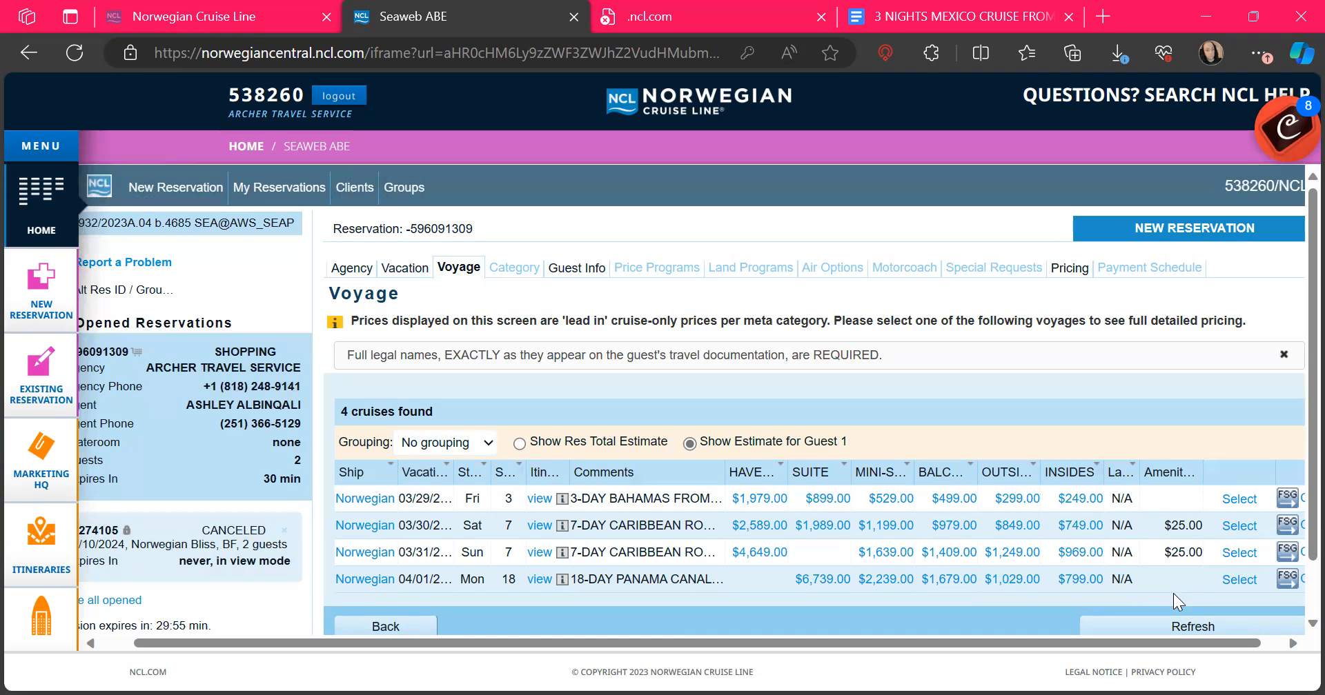
# Step: Scroll through the four Miami voyages and their fares, from $249 insides
pyautogui.hscroll(1, 969, 451)
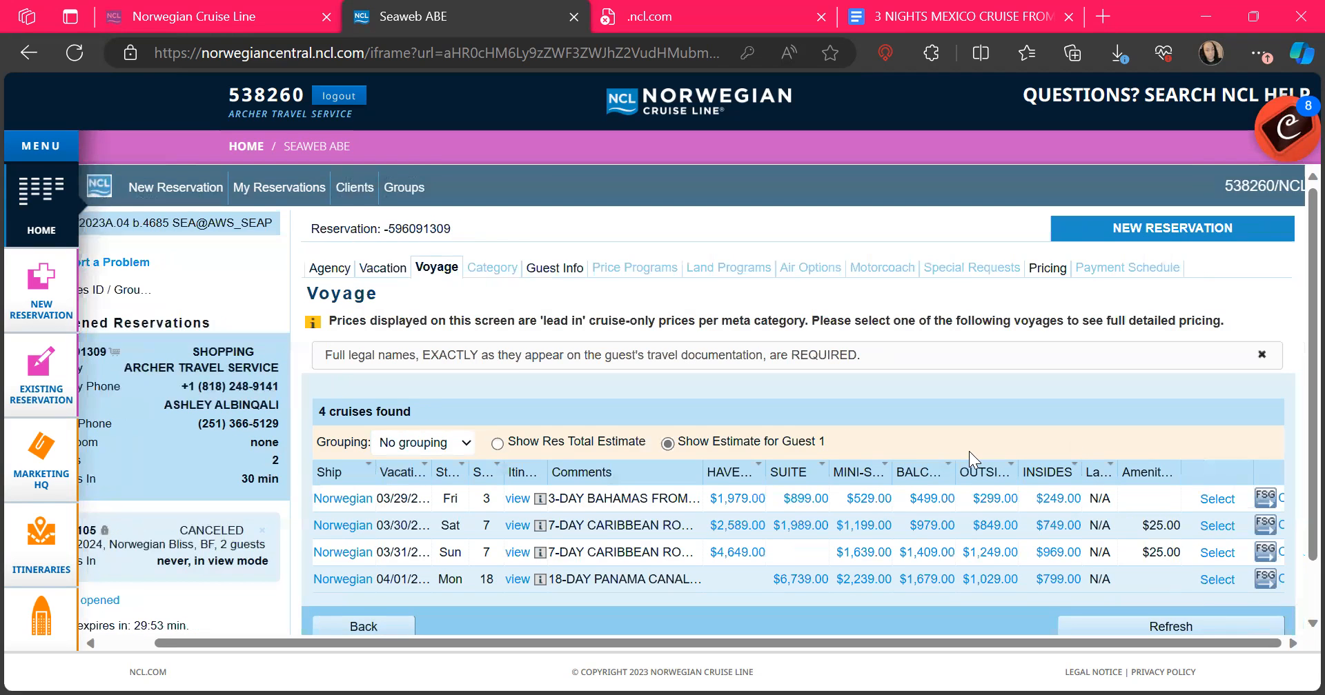
pyautogui.scroll(-1, 968, 452)
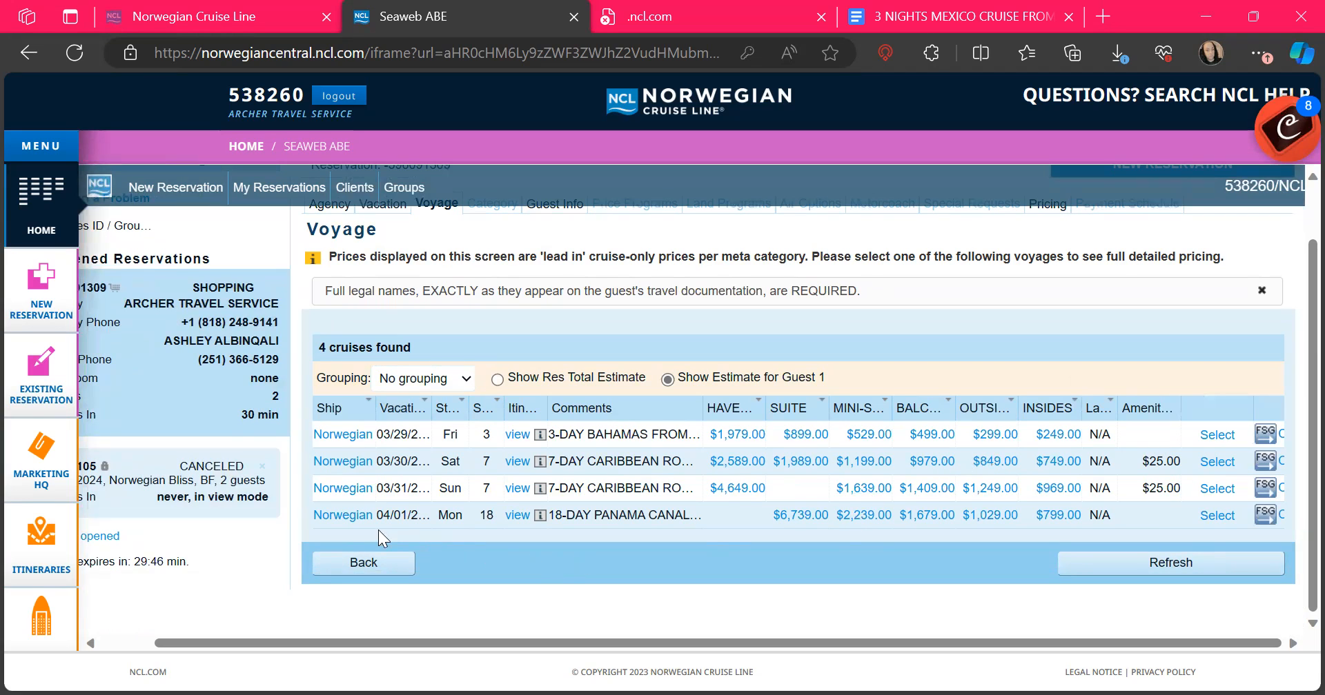
# Step: Select Norwegian Sun's 18-day Panama Canal voyage, viewing Alt Res ID / Grouping without changes
pyautogui.click(1215, 513)
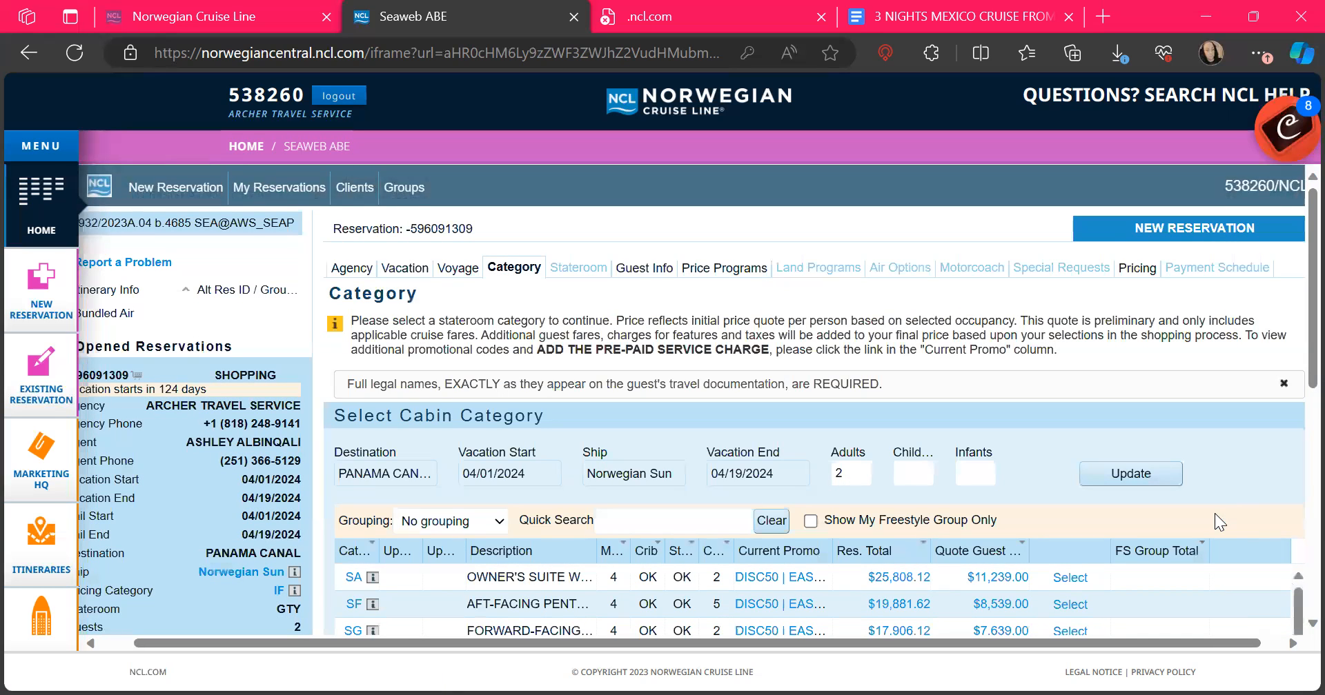
pyautogui.click(245, 293)
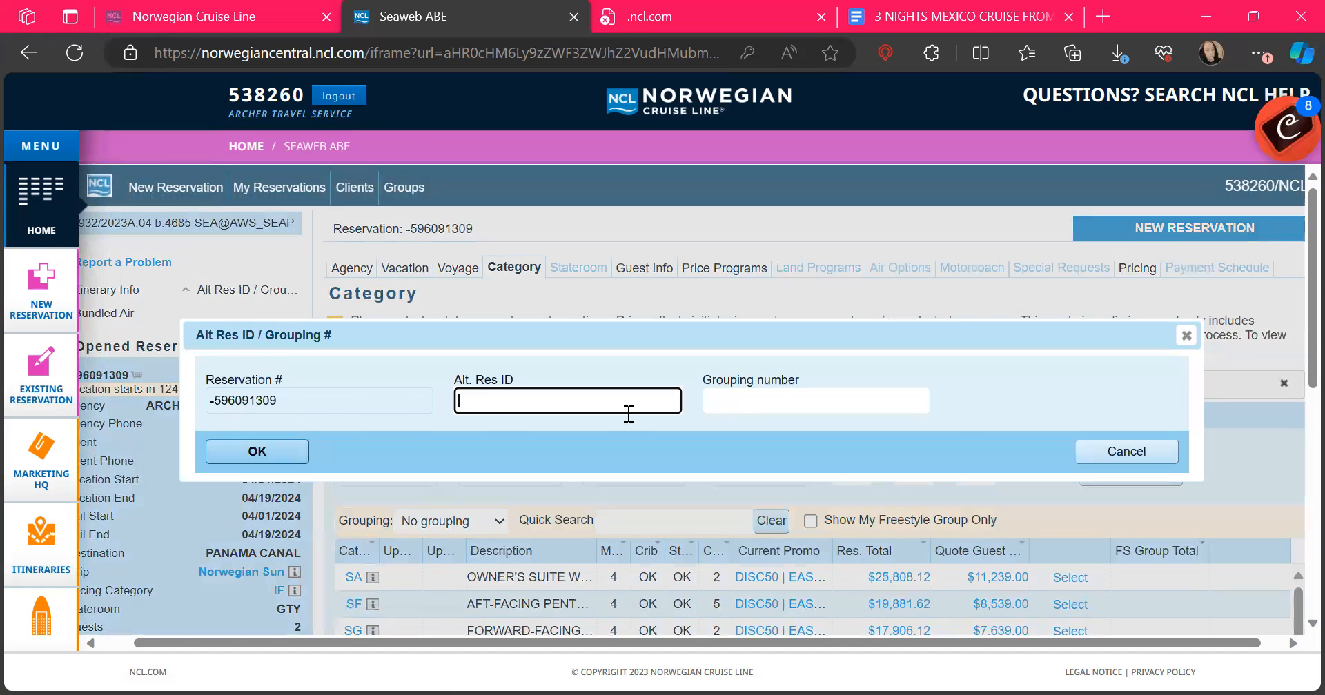
pyautogui.click(1108, 452)
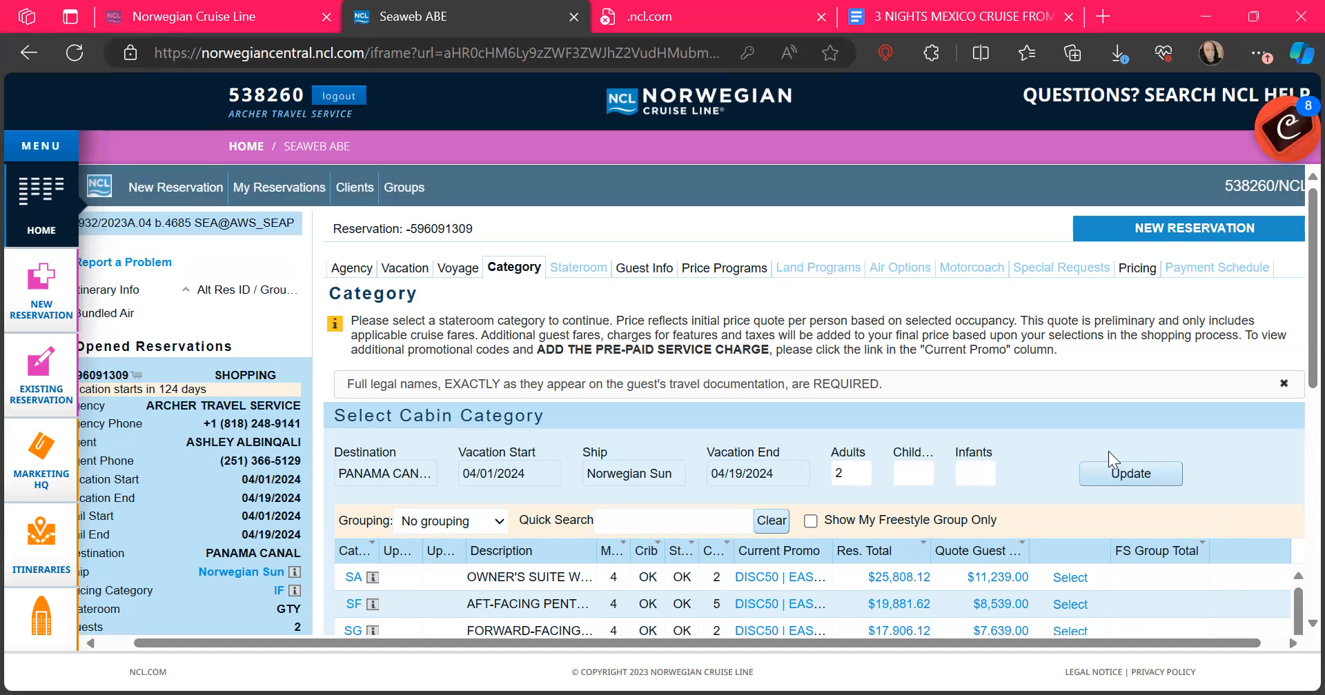
pyautogui.click(278, 283)
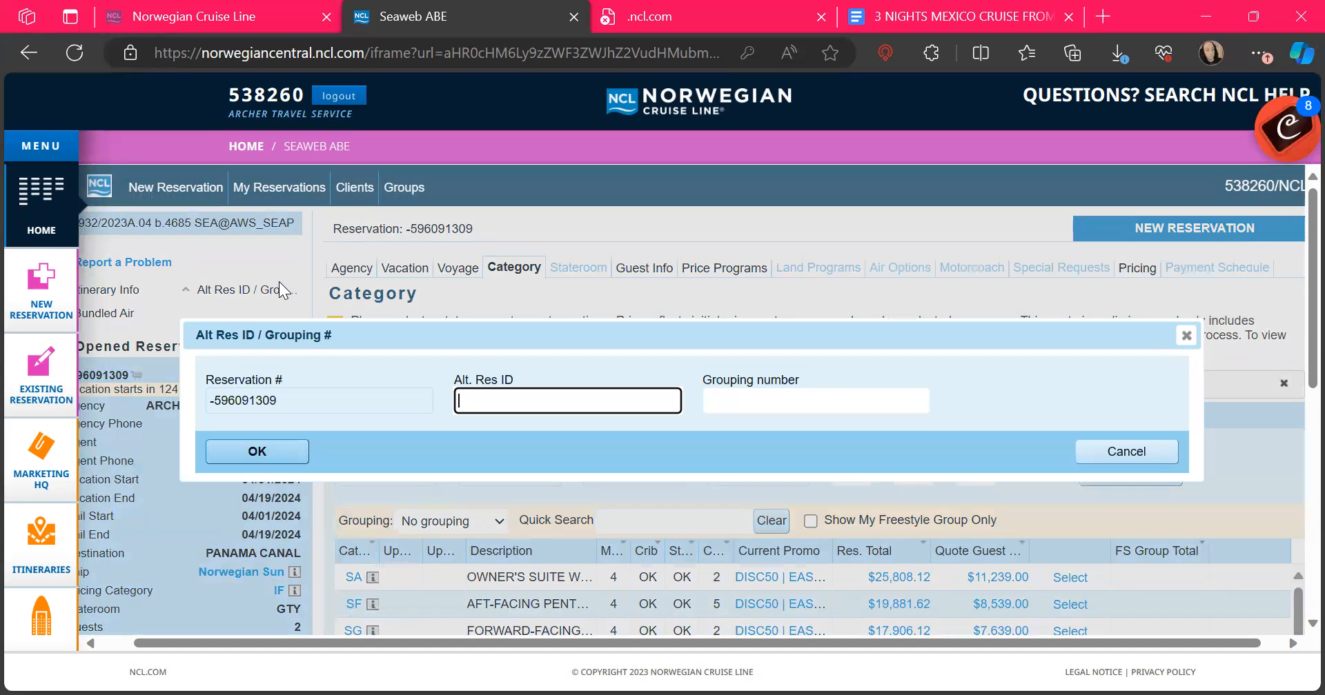
pyautogui.click(1088, 455)
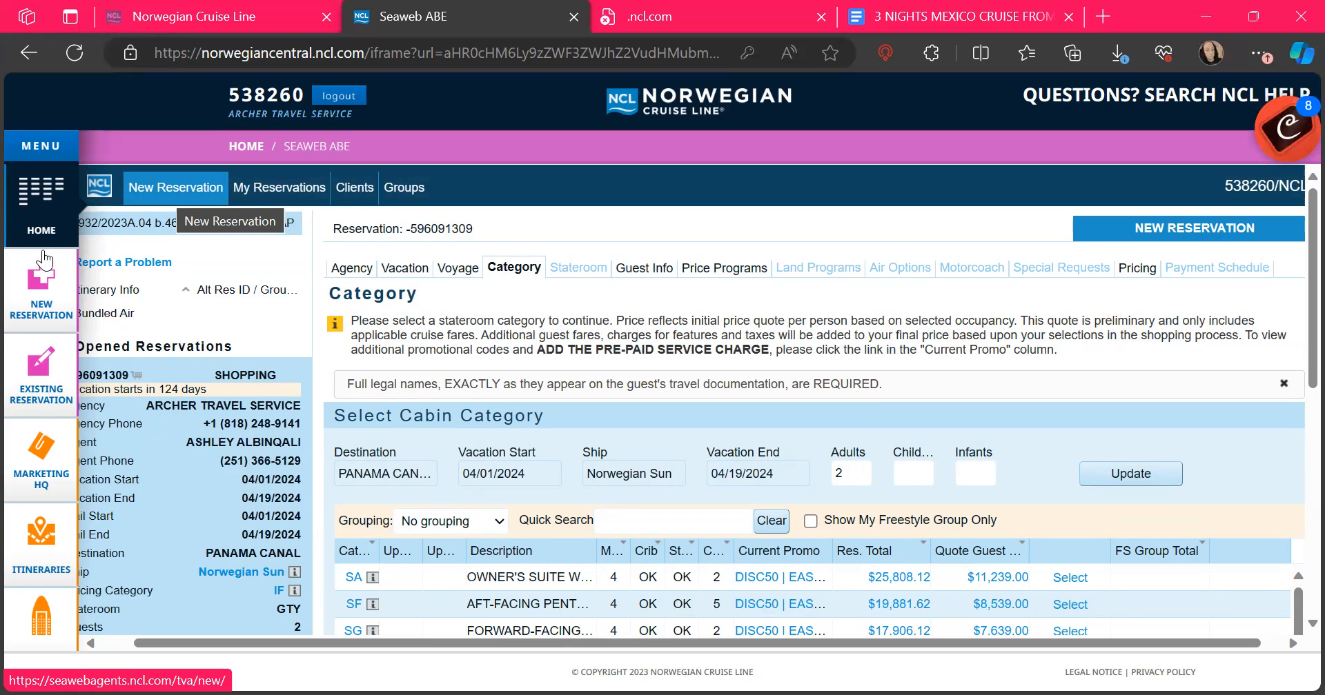
# Step: Go from the Norwegian Central home page to the Existing Reservation client search form
pyautogui.click(46, 191)
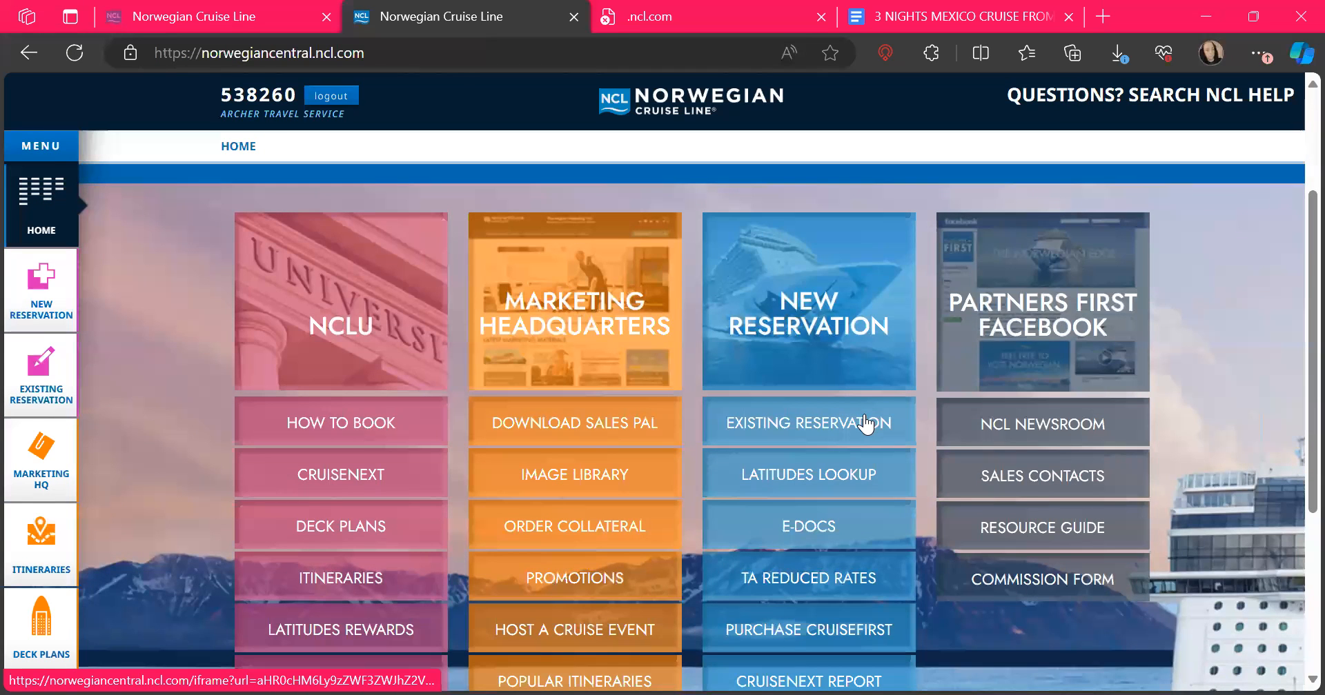
pyautogui.click(867, 421)
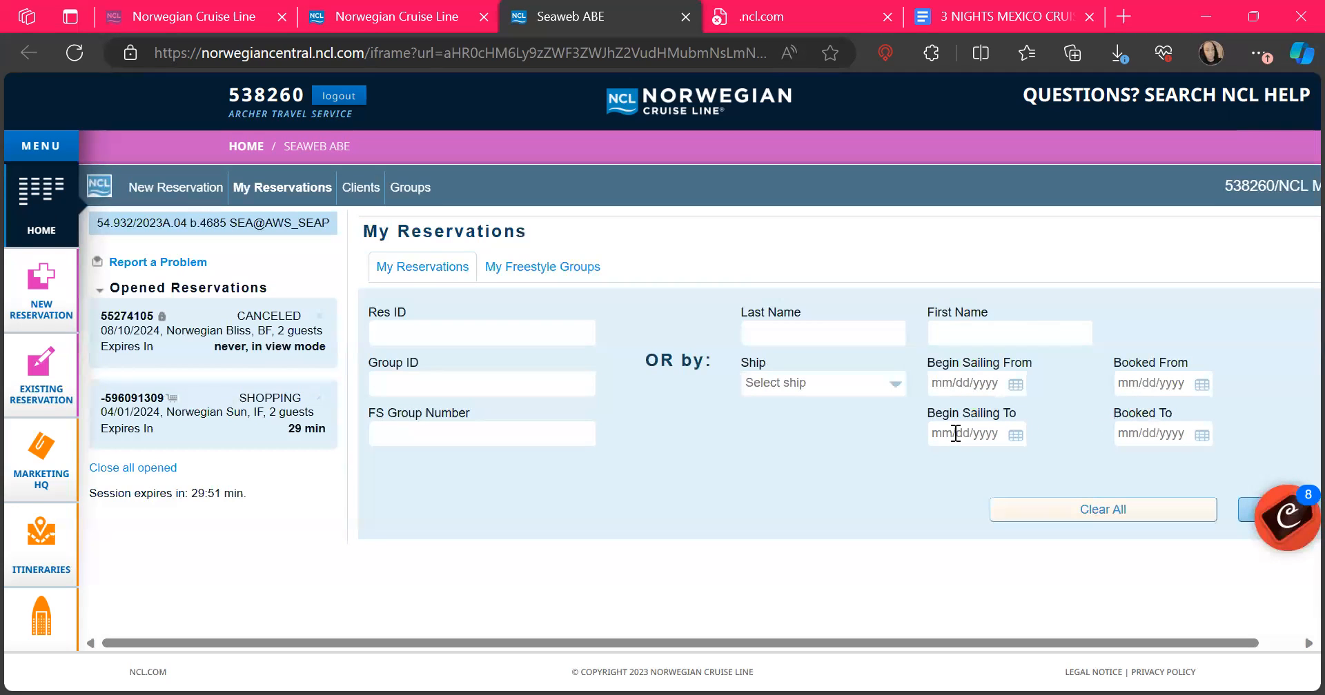
pyautogui.click(352, 196)
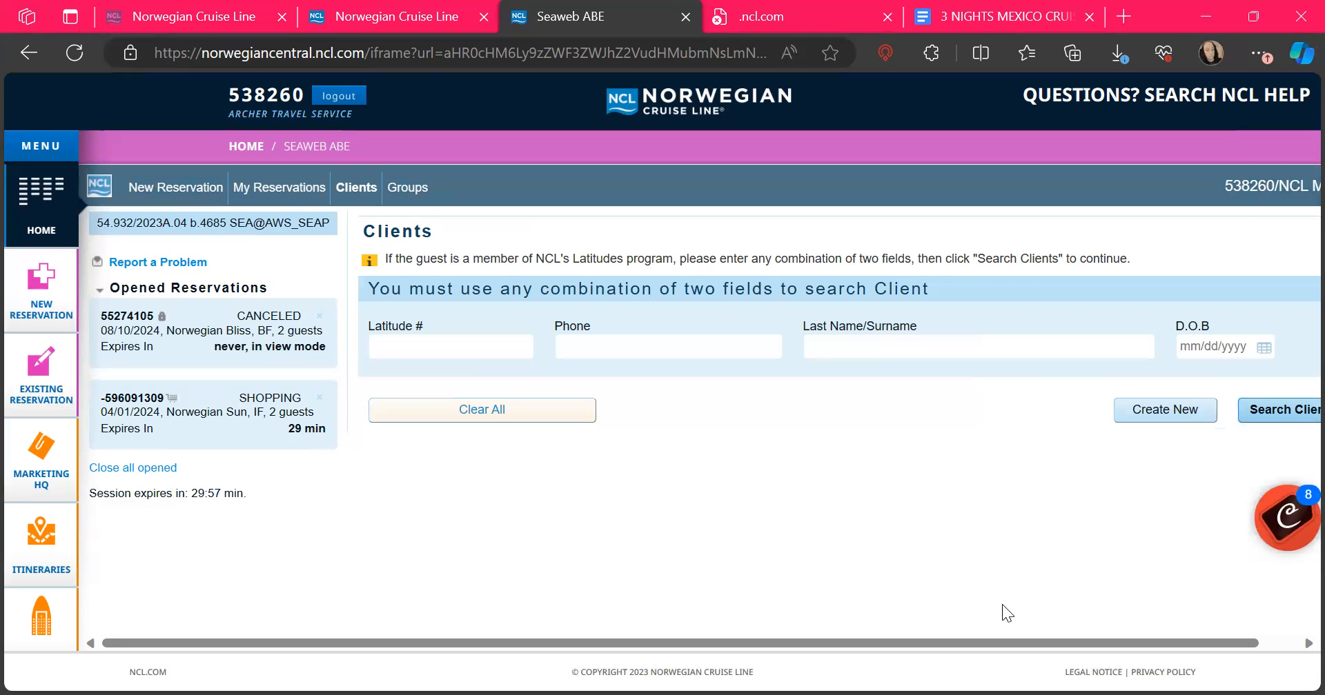
# Step: Close the Norwegian Sun shopping reservation and the cancelled Alaska reservation in Opened Reservations
pyautogui.moveTo(300, 418)
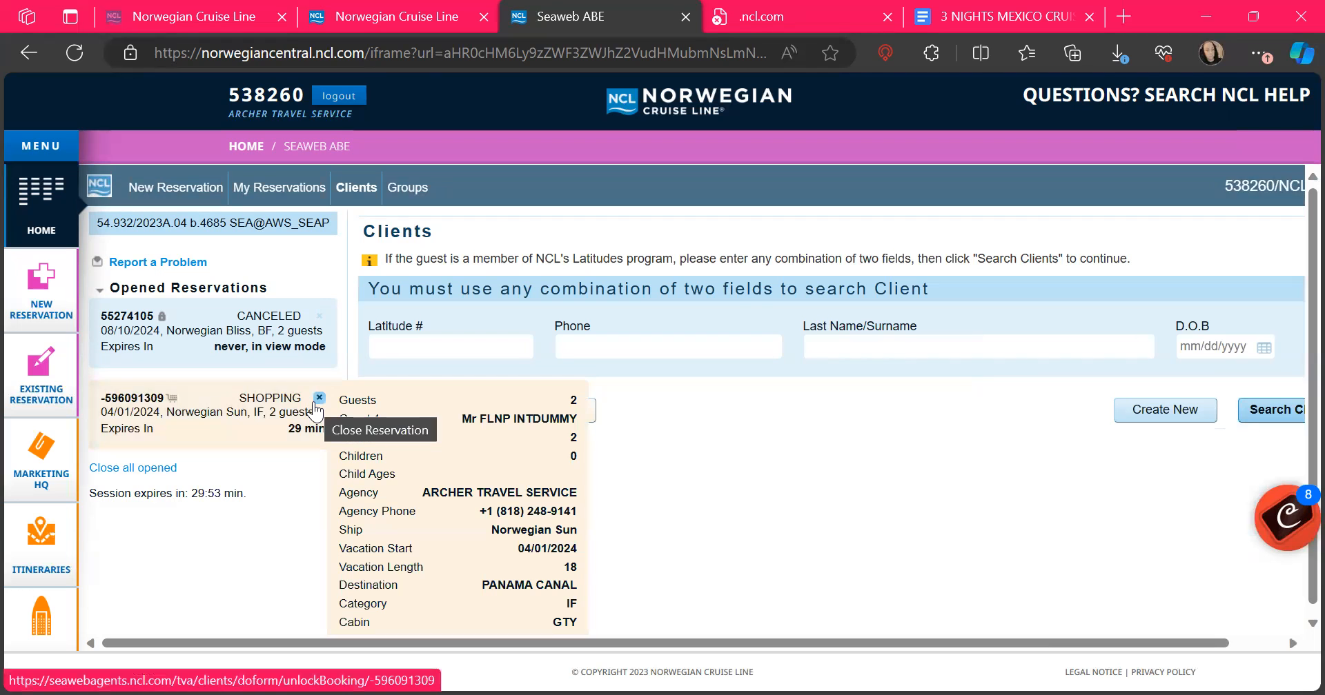
pyautogui.click(318, 398)
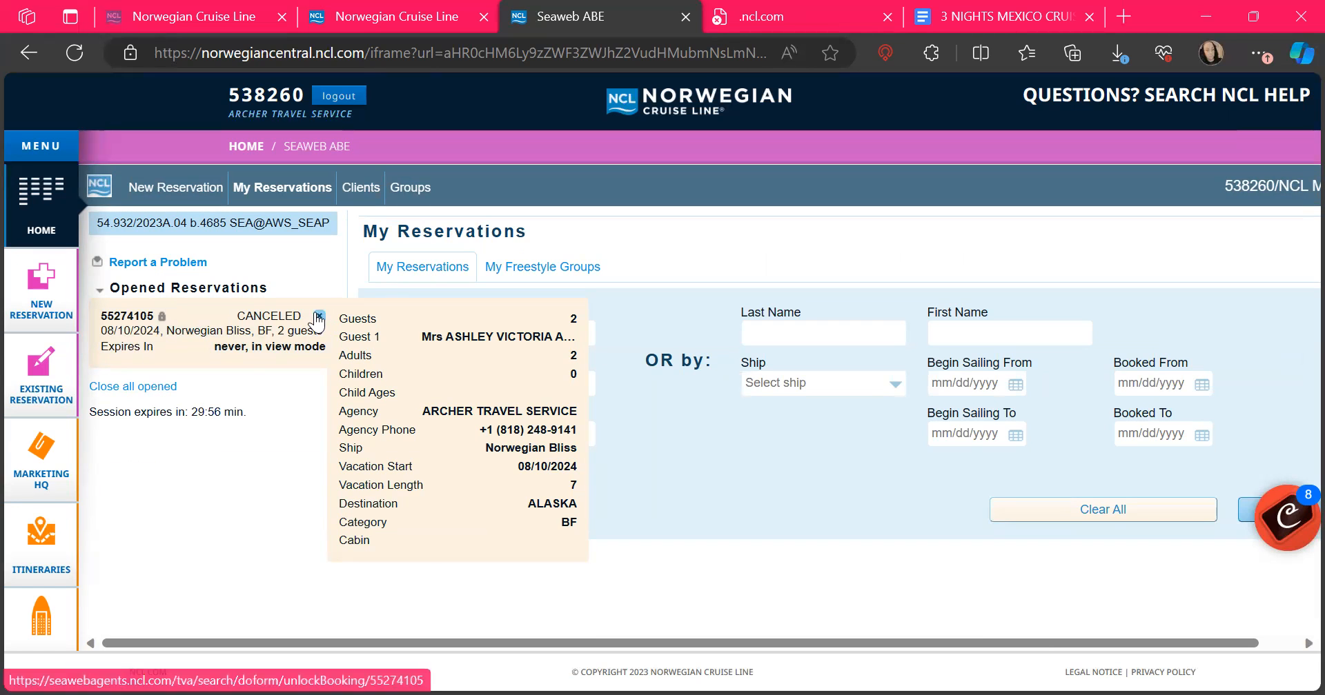
pyautogui.click(319, 317)
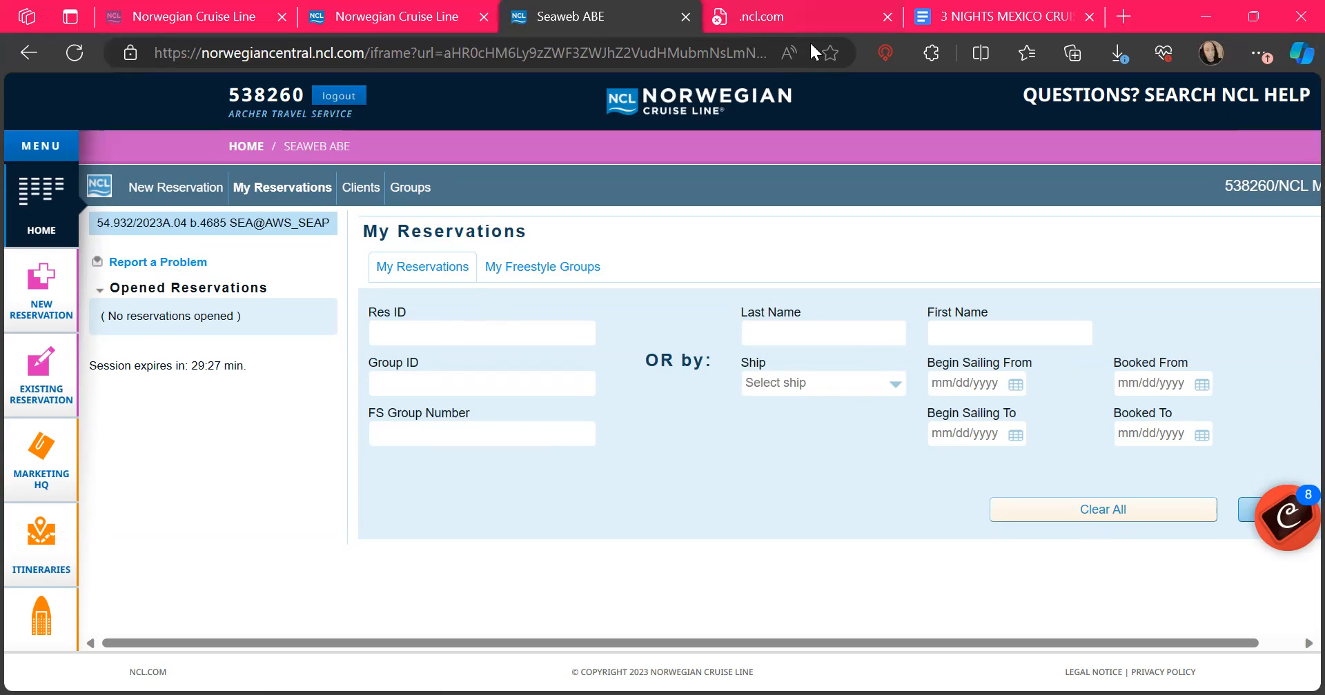
# Step: On the failed .ncl.com tab, search 'ncl travel agent portal' from the address bar
pyautogui.click(783, 6)
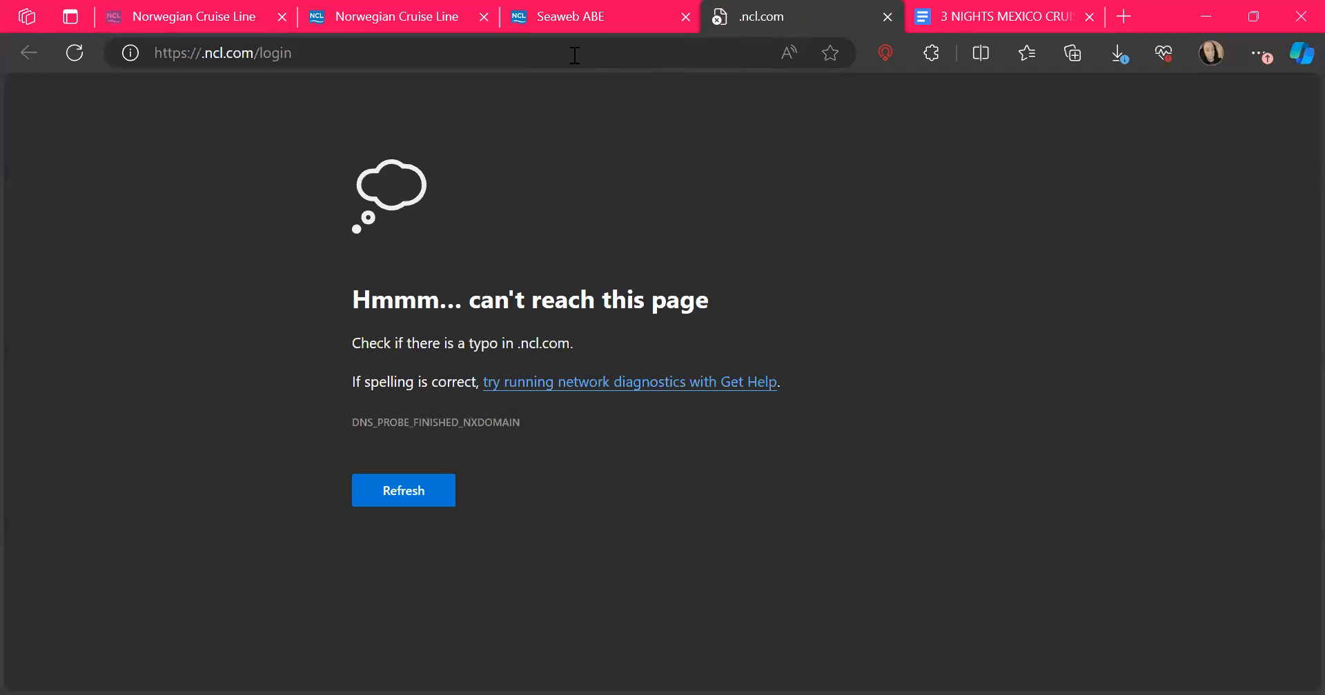
pyautogui.click(485, 52)
pyautogui.write('cl')
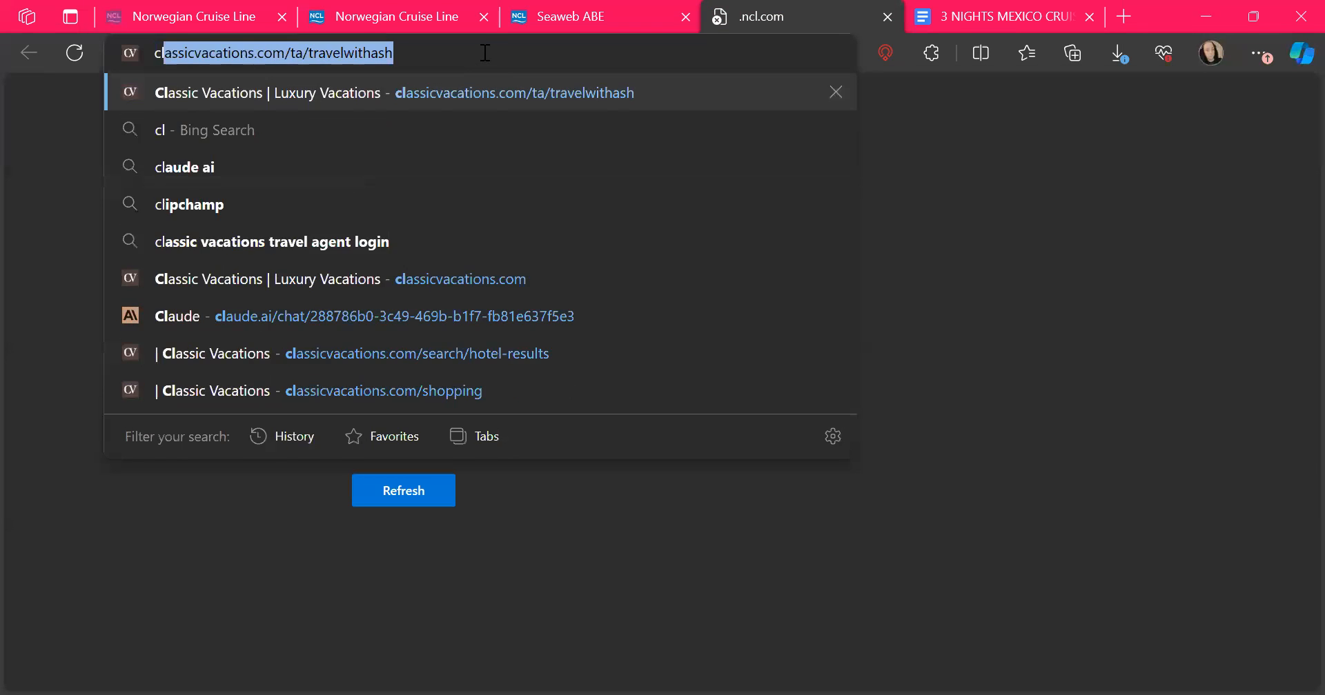
pyautogui.press('Escape')
pyautogui.write('ncl travel agent portal')
pyautogui.press('Return')
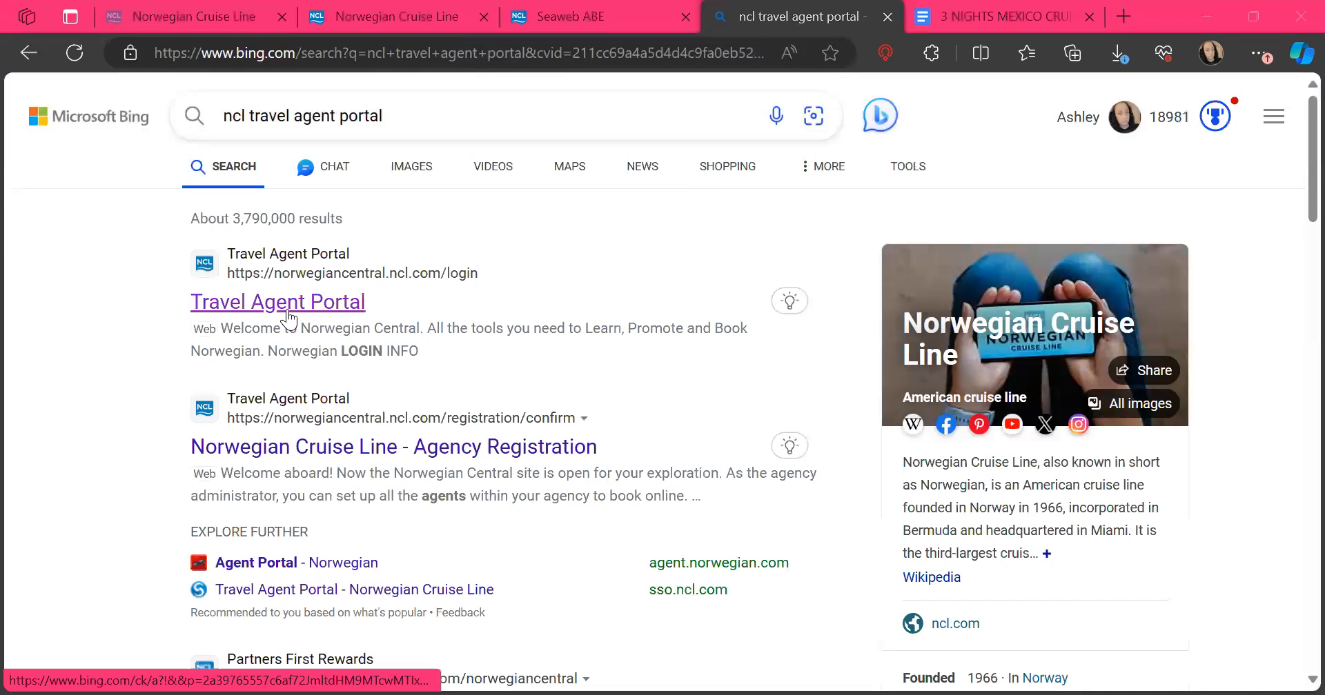
pyautogui.scroll(-1, 318, 422)
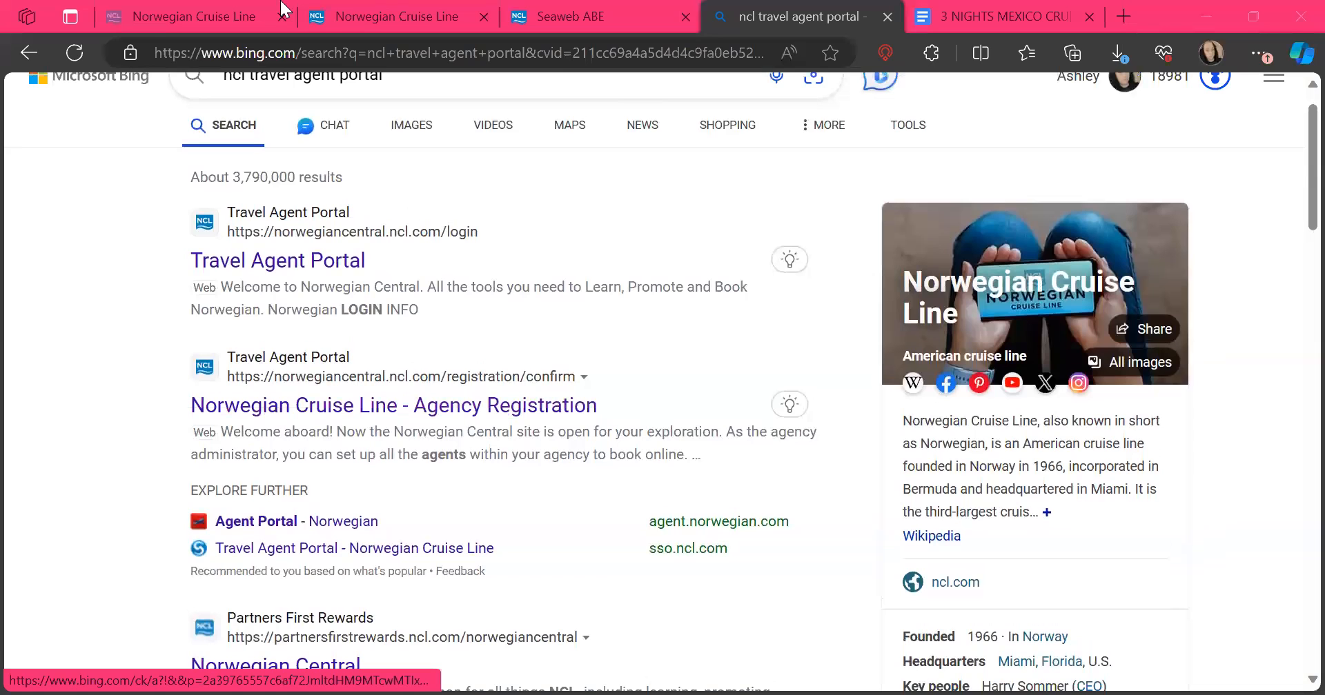
# Step: Replace the Bing query with 'ncl black friday deals' and run it
pyautogui.press('BackSpace')
pyautogui.press('BackSpace')
pyautogui.press('BackSpace')
pyautogui.press('BackSpace')
pyautogui.press('BackSpace')
pyautogui.press('BackSpace')
pyautogui.press('BackSpace')
pyautogui.press('BackSpace')
pyautogui.press('BackSpace')
pyautogui.press('BackSpace')
pyautogui.press('BackSpace')
pyautogui.press('BackSpace')
pyautogui.press('BackSpace')
pyautogui.press('BackSpace')
pyautogui.press('BackSpace')
pyautogui.press('BackSpace')
pyautogui.press('BackSpace')
pyautogui.press('BackSpace')
pyautogui.press('BackSpace')
pyautogui.press('BackSpace')
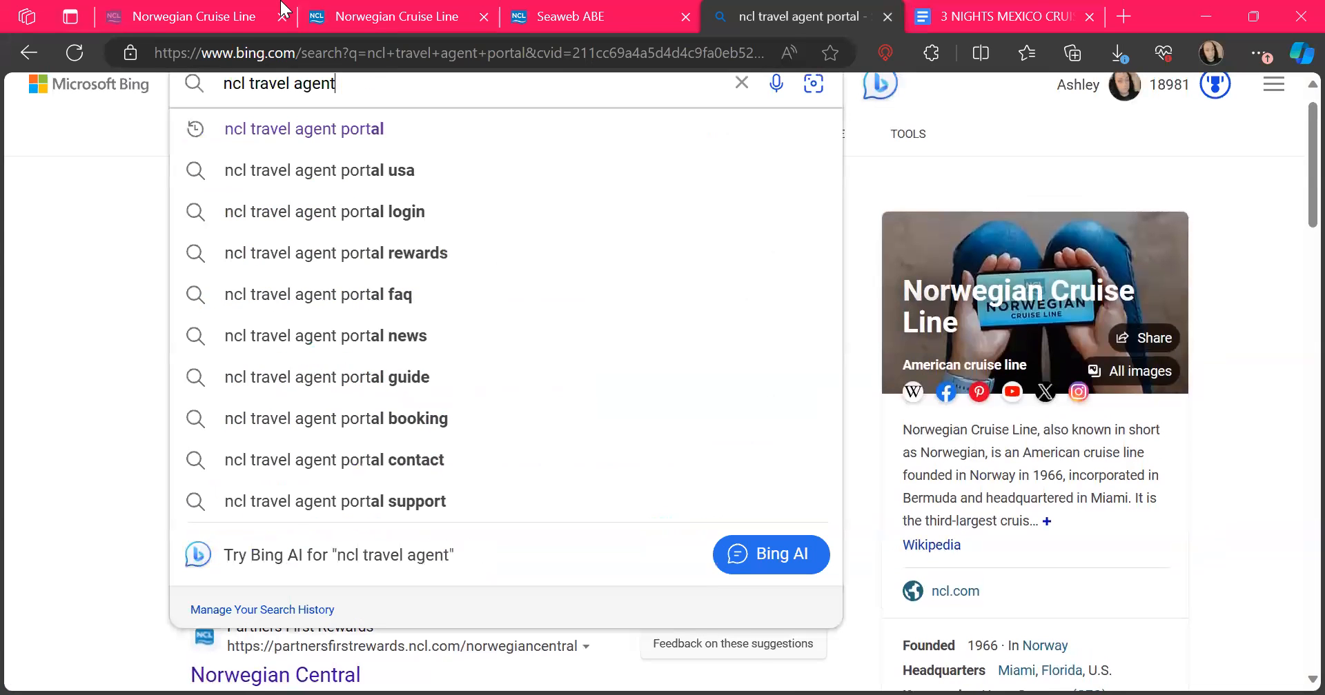
pyautogui.write('bacj')
pyautogui.press('BackSpace')
pyautogui.press('BackSpace')
pyautogui.press('BackSpace')
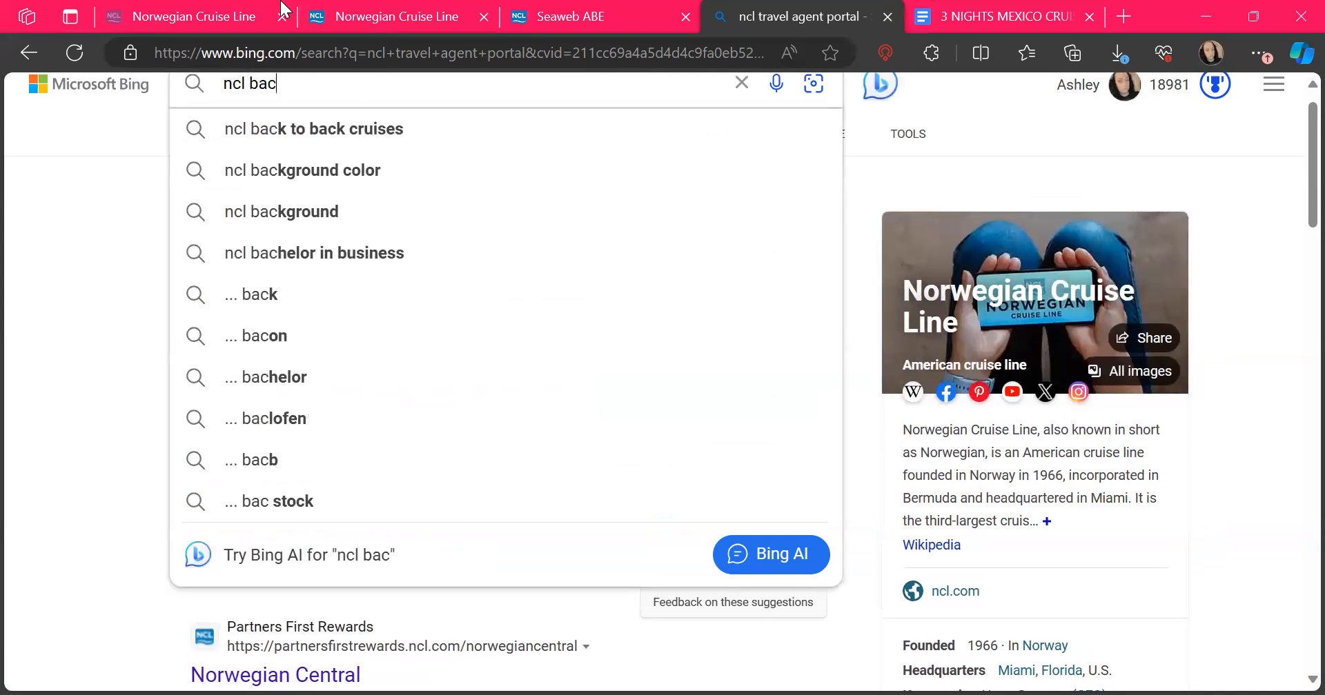
pyautogui.write('lack friday')
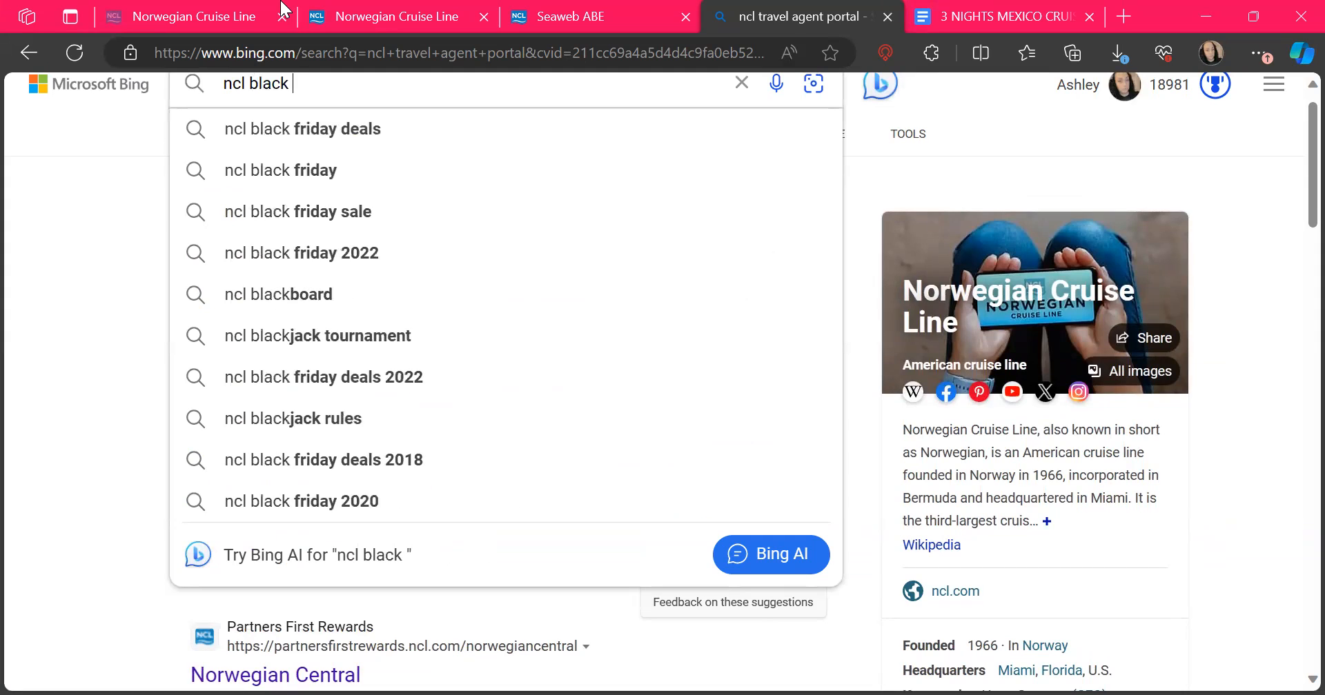
pyautogui.press('Return')
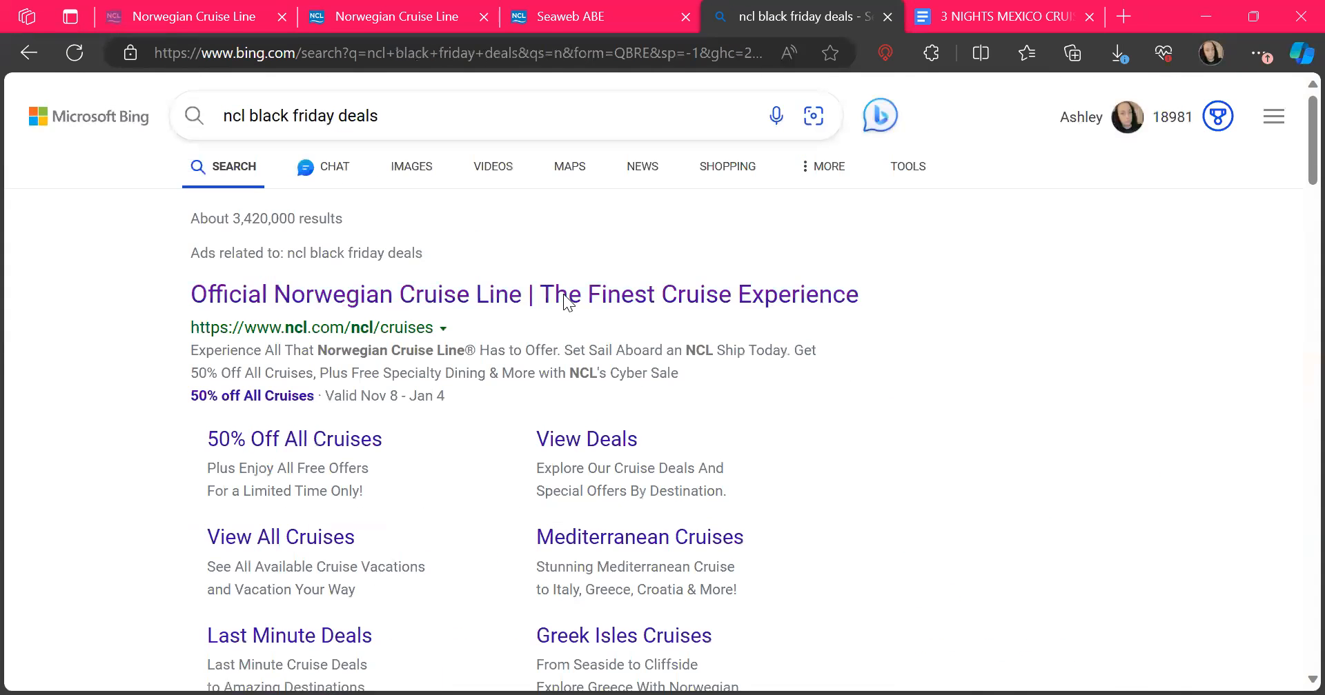
# Step: Open the Official Norwegian Cruise Line ad, dismiss the cash-back offer, and view the Cyber Sale details
pyautogui.click(563, 294)
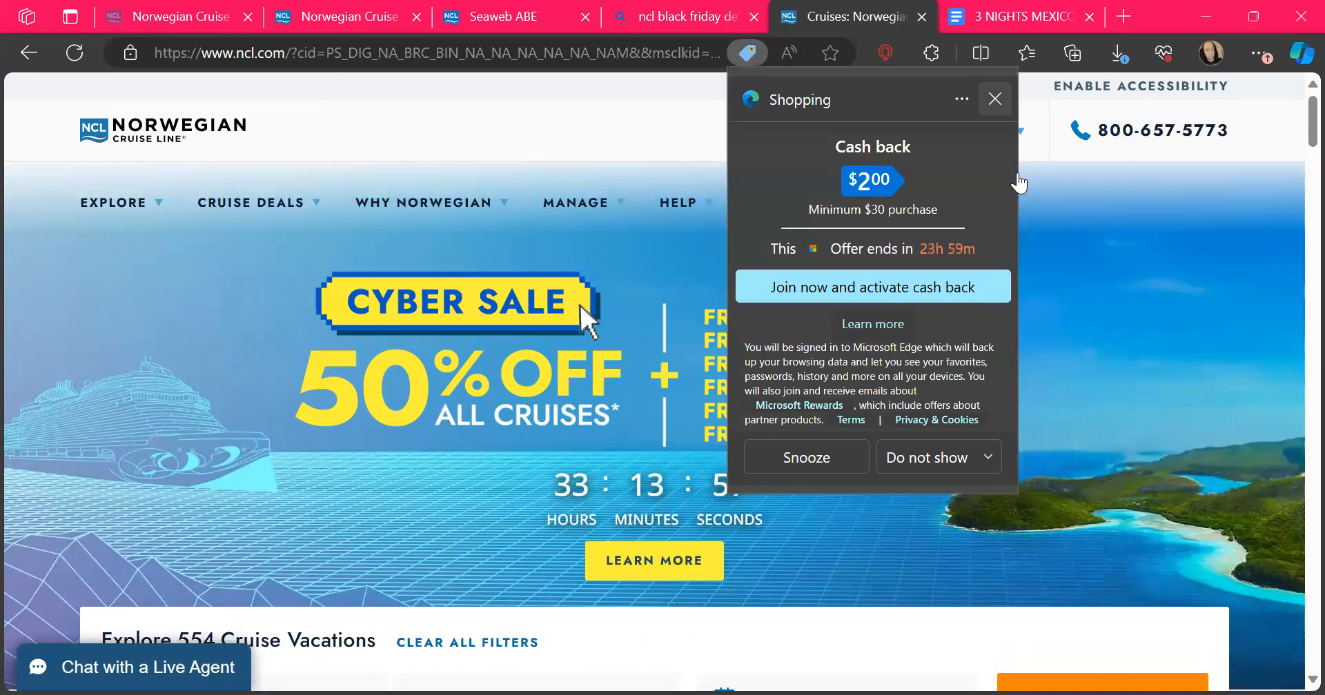
pyautogui.click(995, 100)
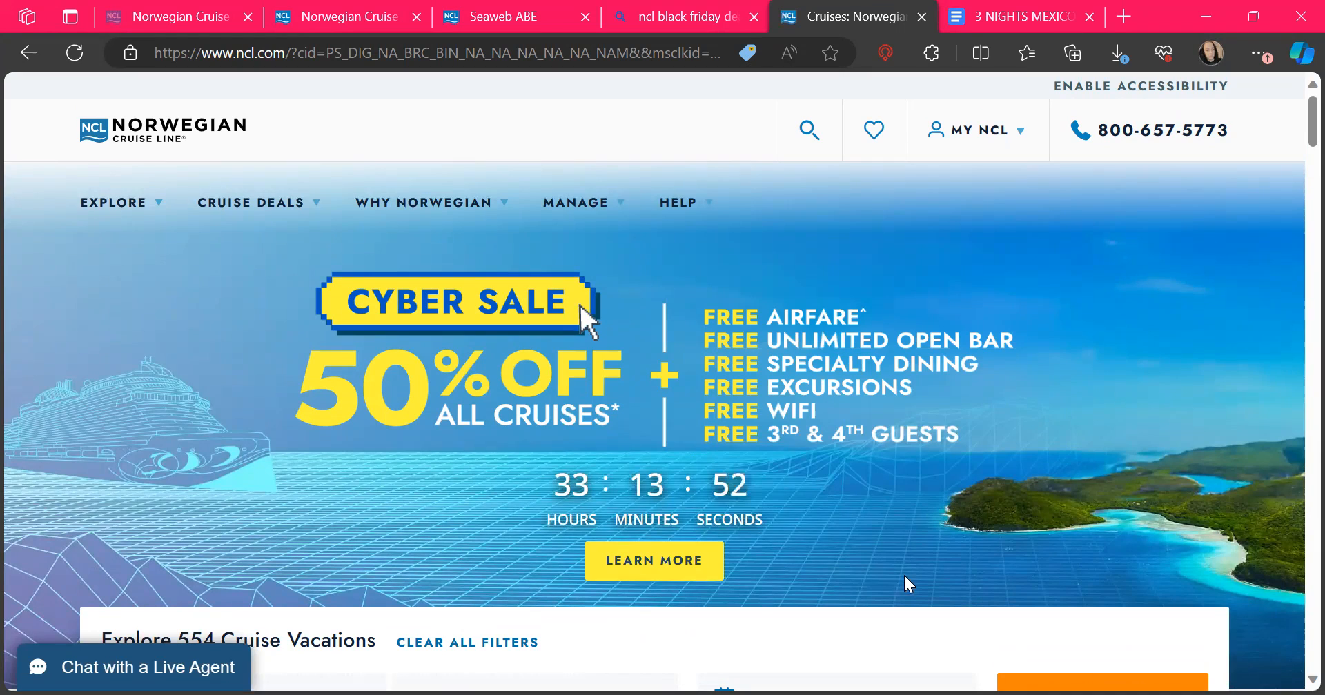
pyautogui.click(653, 577)
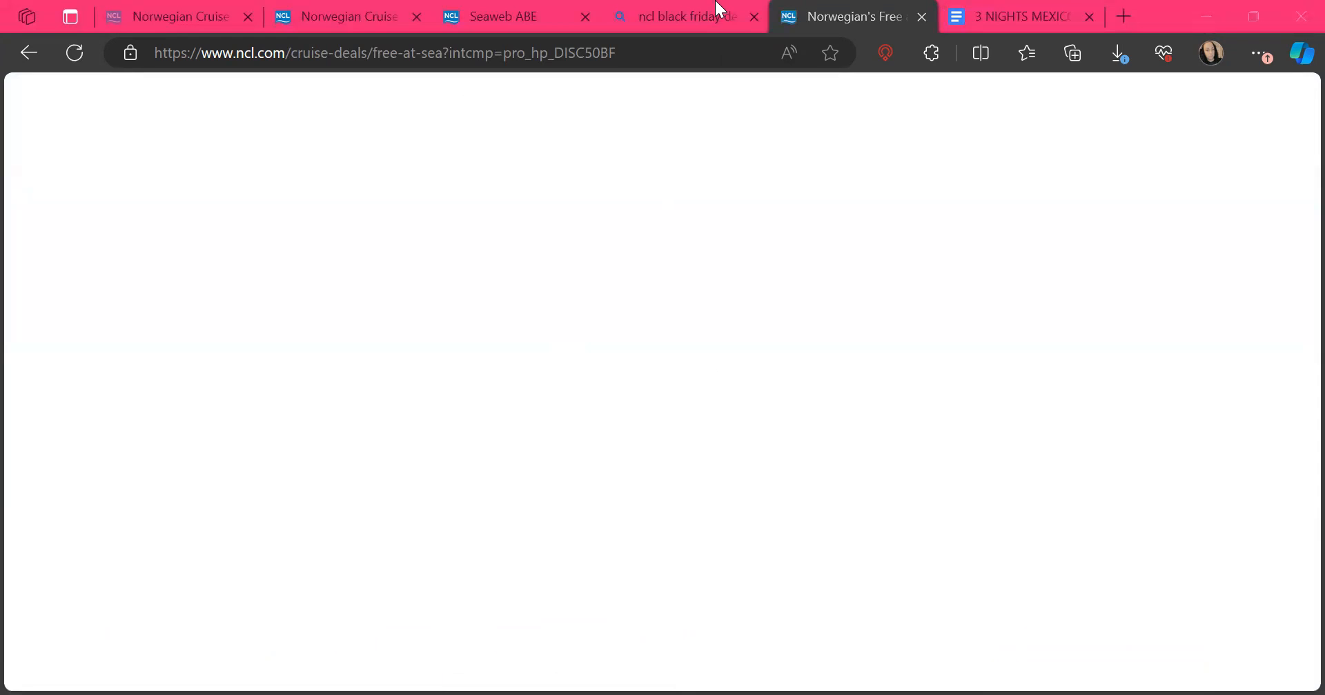
# Step: Close the Bing 'ncl black friday deals' search tab
pyautogui.moveTo(718, 3)
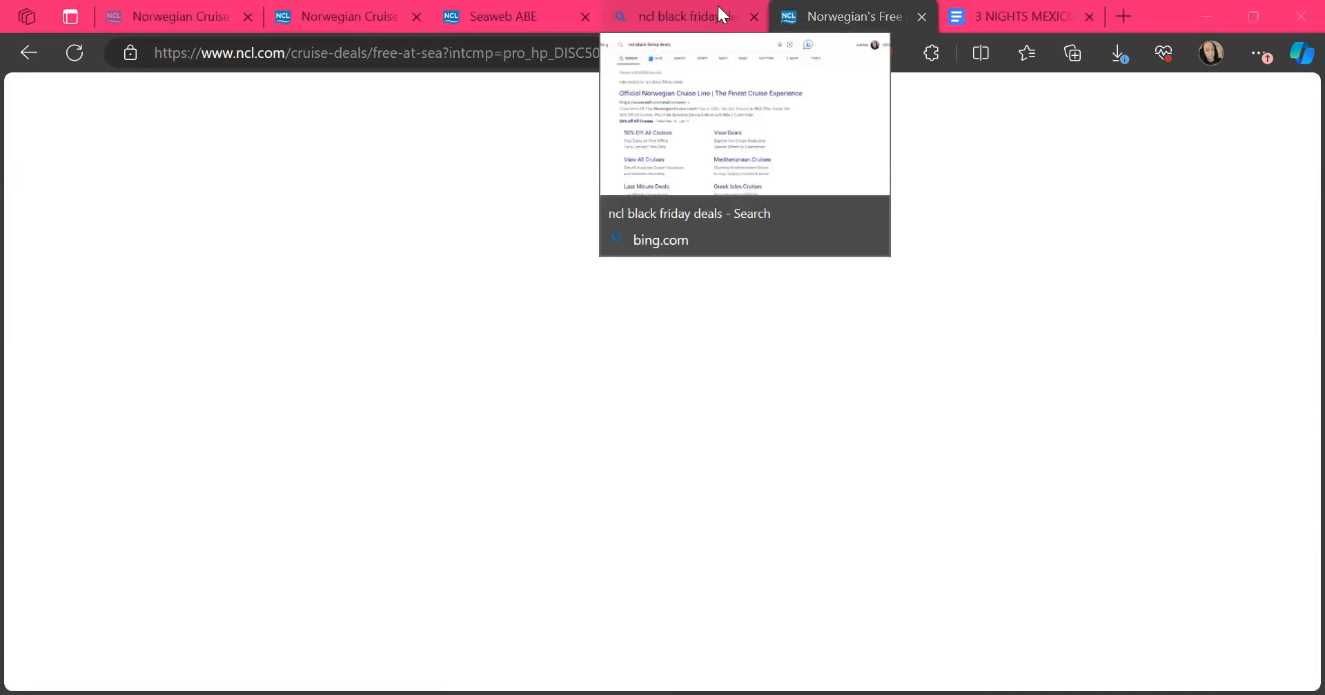
pyautogui.click(718, 3)
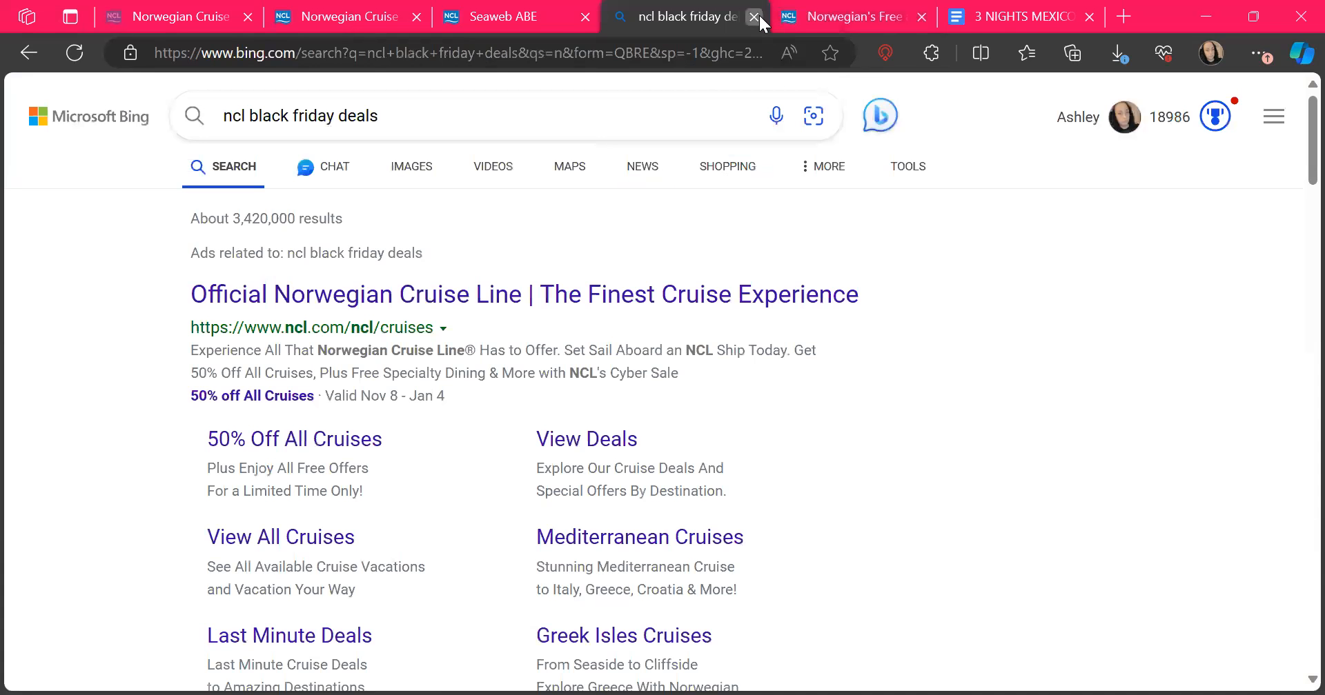
pyautogui.click(754, 16)
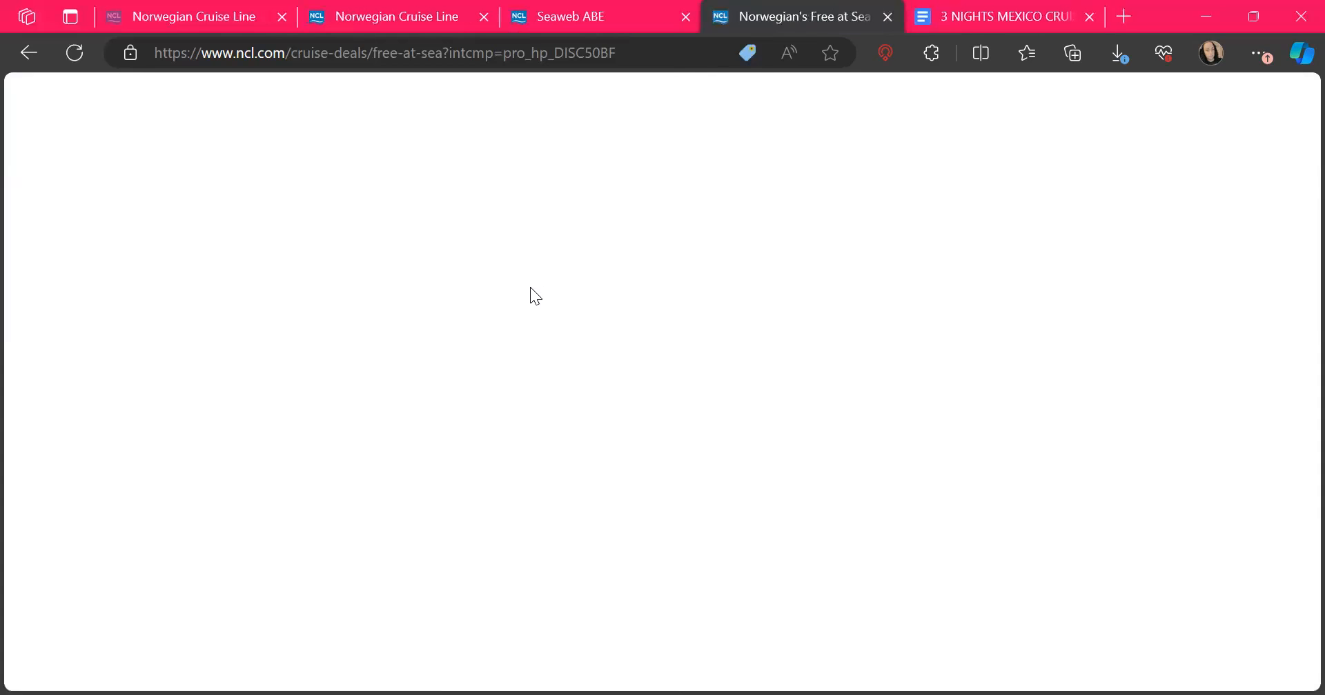